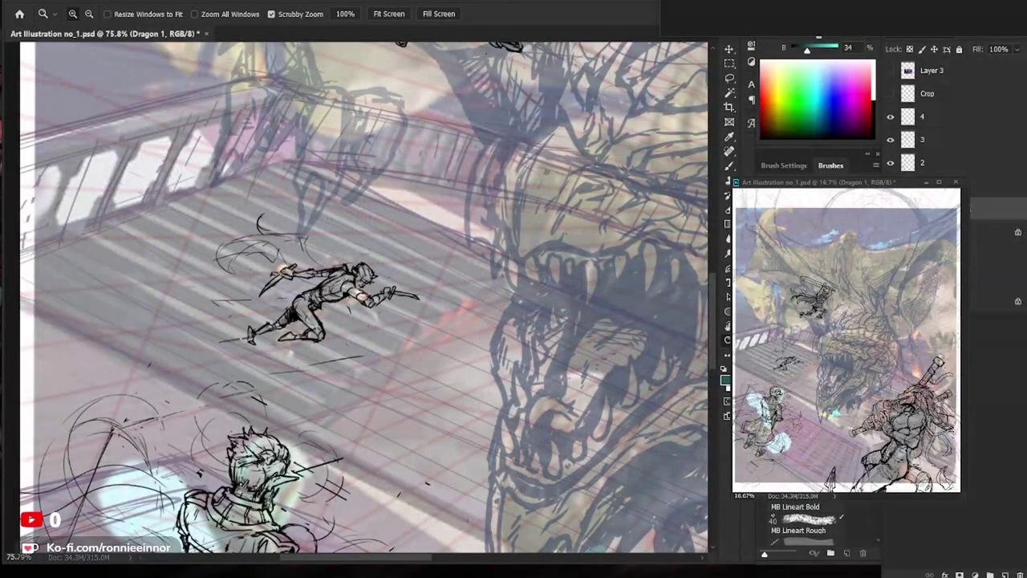
Move the overview window down-right off the layer list and zoom to 100% on the running warrior.
left_click_drag(835, 182, 893, 257)
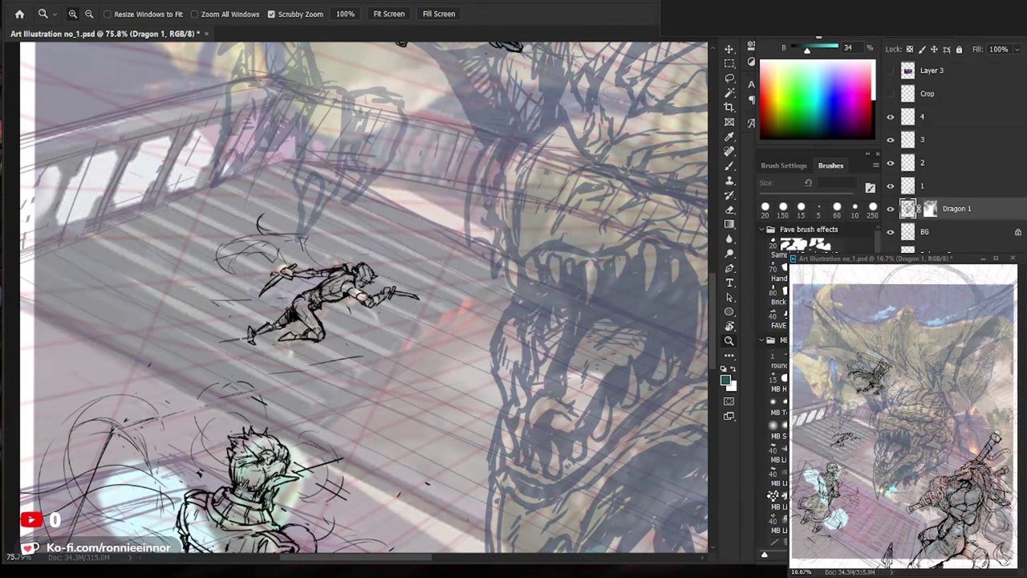
left_click(475, 393)
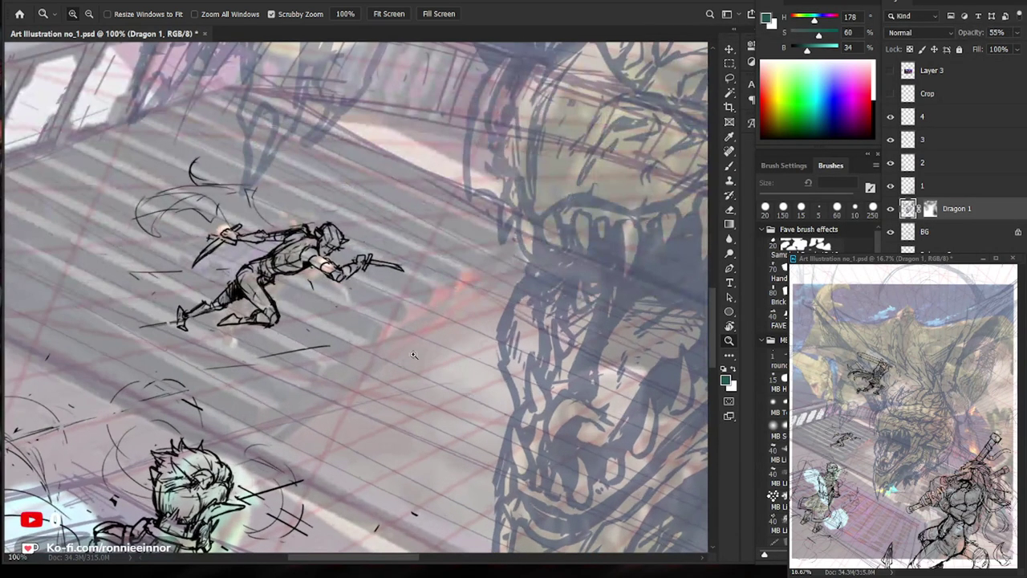
scroll(360, 317, "down", 2)
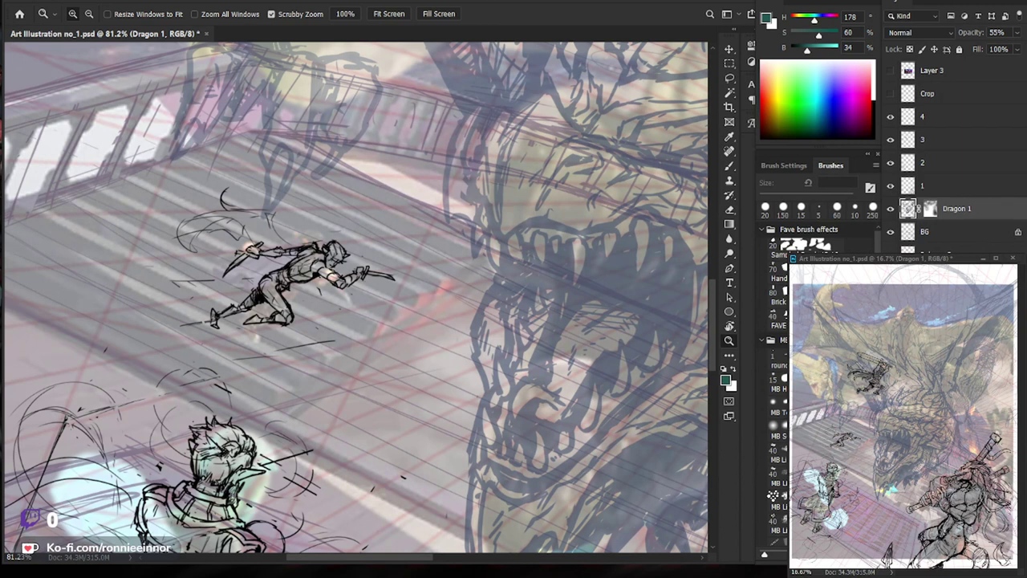
scroll(497, 302, "down", 1)
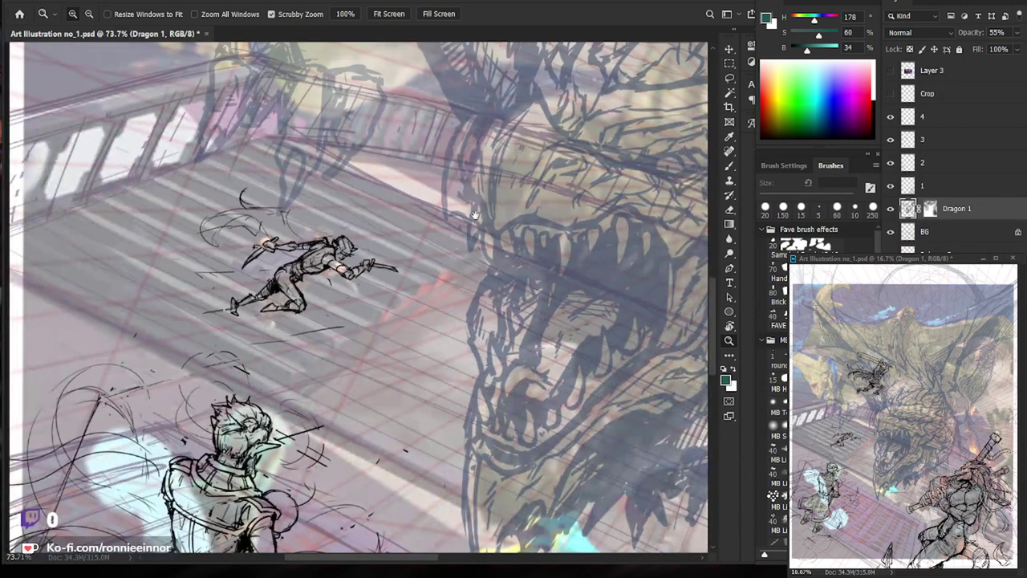
left_click_drag(474, 215, 470, 272)
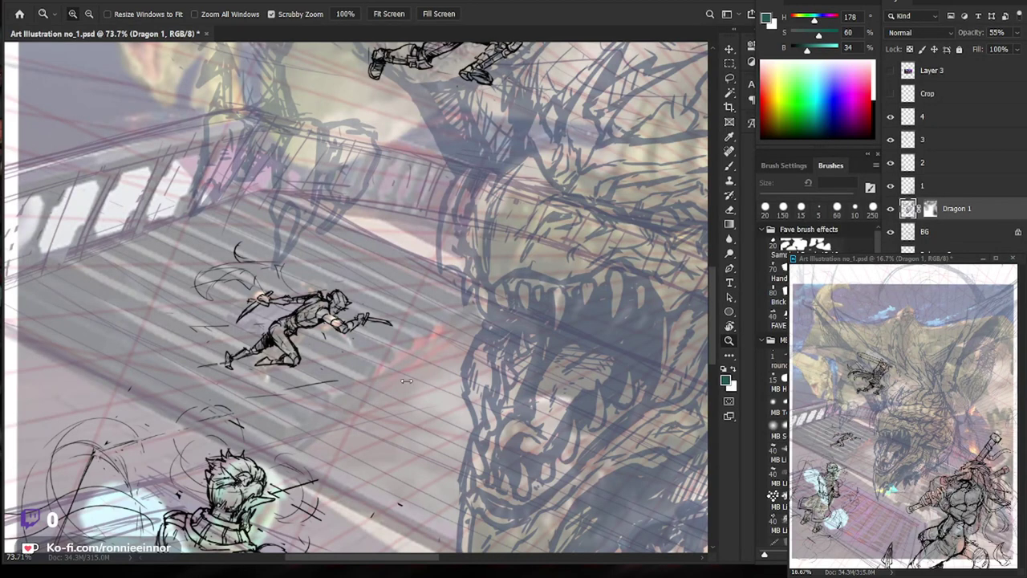
left_click_drag(427, 378, 467, 389)
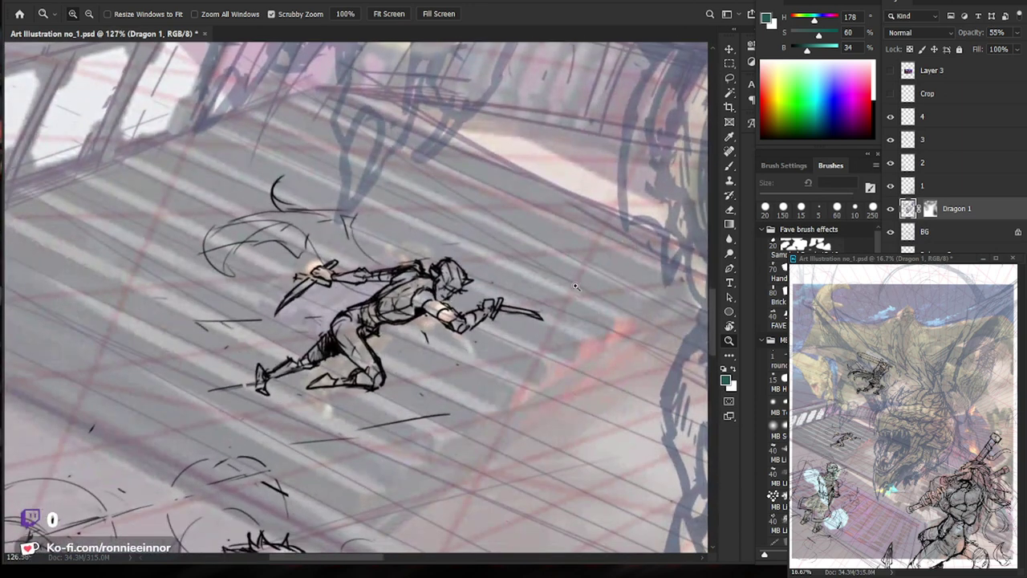
Select layer 4 and toggle its visibility to compare the sketch, closing its style settings unchanged.
key("e")
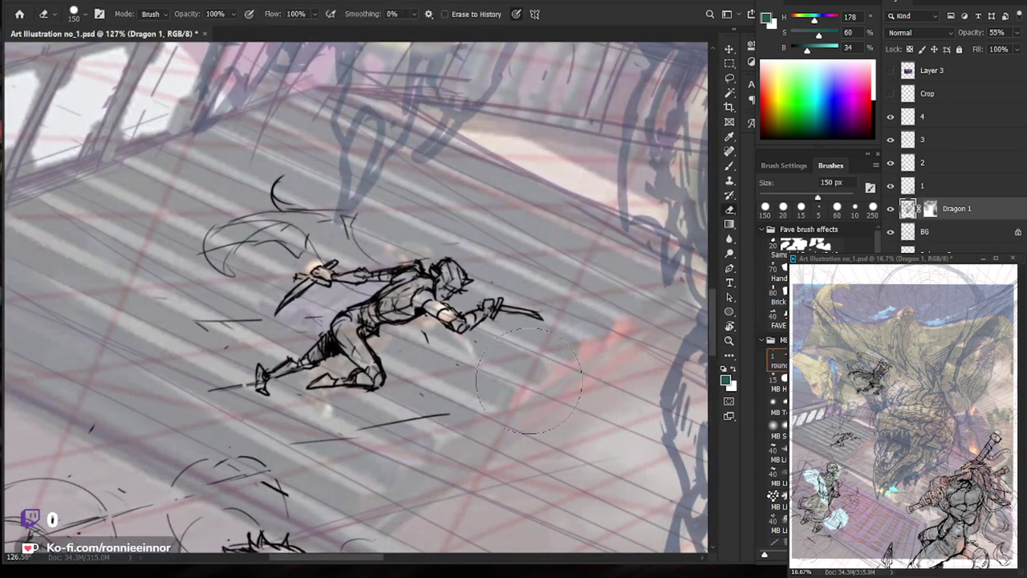
left_click(902, 117)
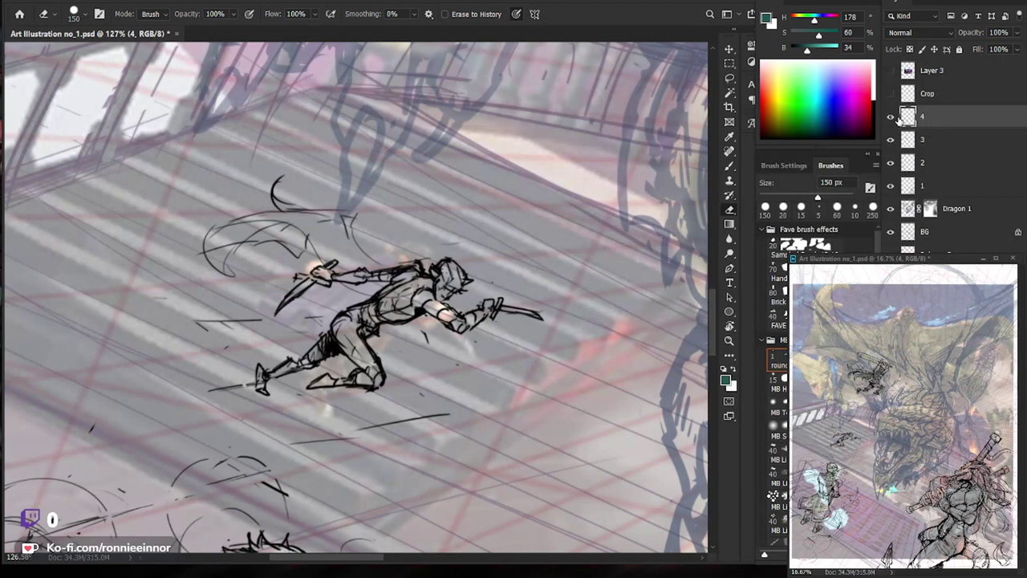
double_click(902, 119)
key("Escape")
left_click(890, 116)
left_click(890, 116)
left_click_drag(362, 372, 381, 372)
Draw a curved cape line from the raised arm with a 4 px black brush.
key("bracketleft")
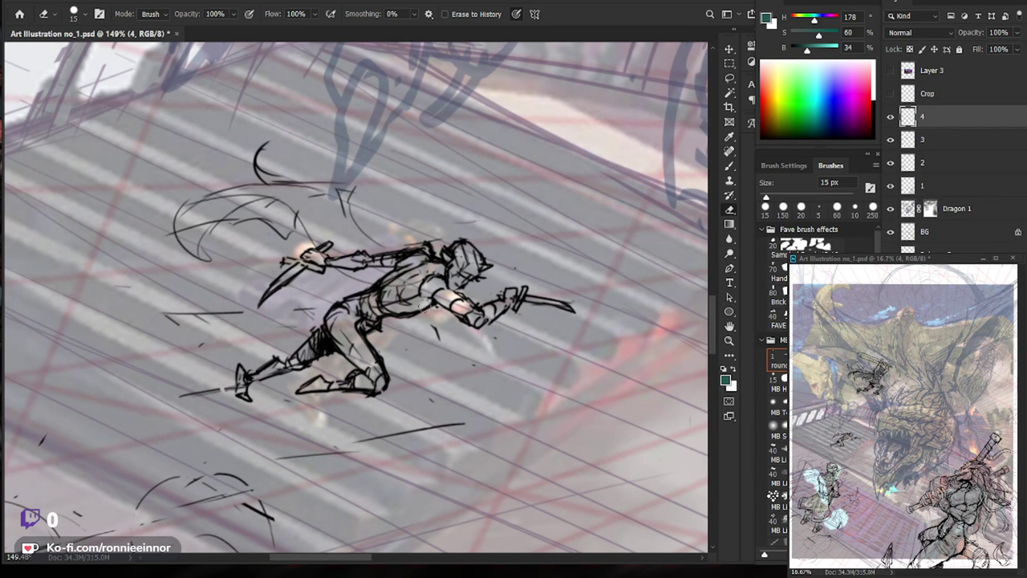
key("b")
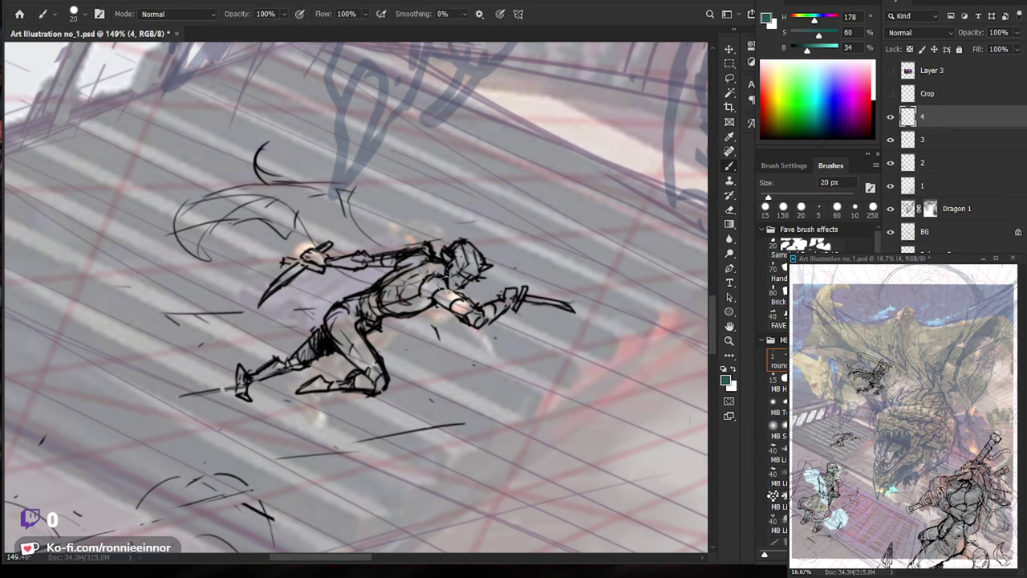
key("bracketleft")
key("bracketleft")
key("bracketleft")
key("bracketleft")
key("bracketleft")
key("bracketleft")
key("d")
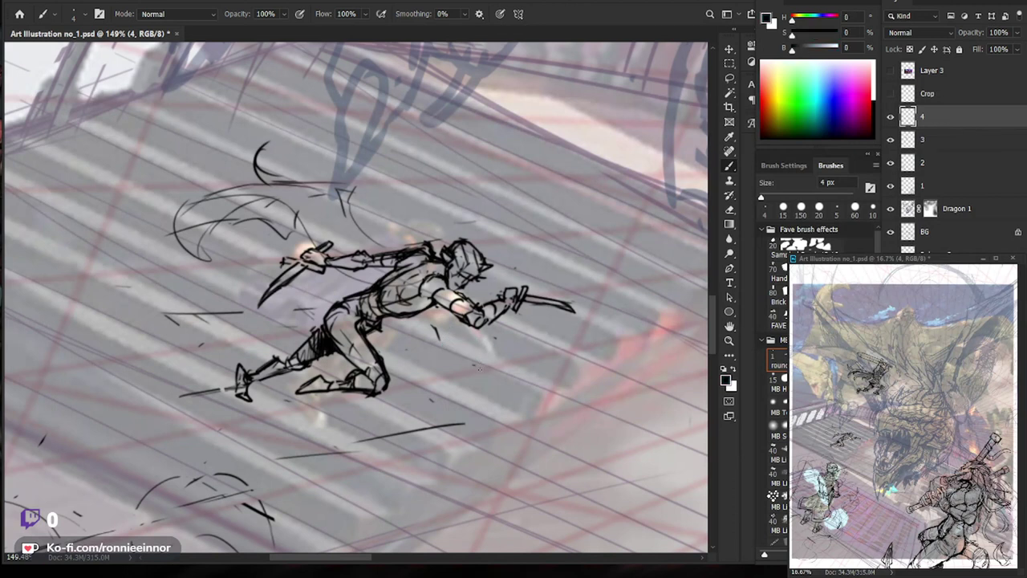
key("bracketleft")
key("bracketright")
left_click_drag(331, 246, 229, 191)
Erase some hatching on the warrior's torso, then lasso his rear hand and blade.
key("e")
left_click_drag(377, 262, 438, 265)
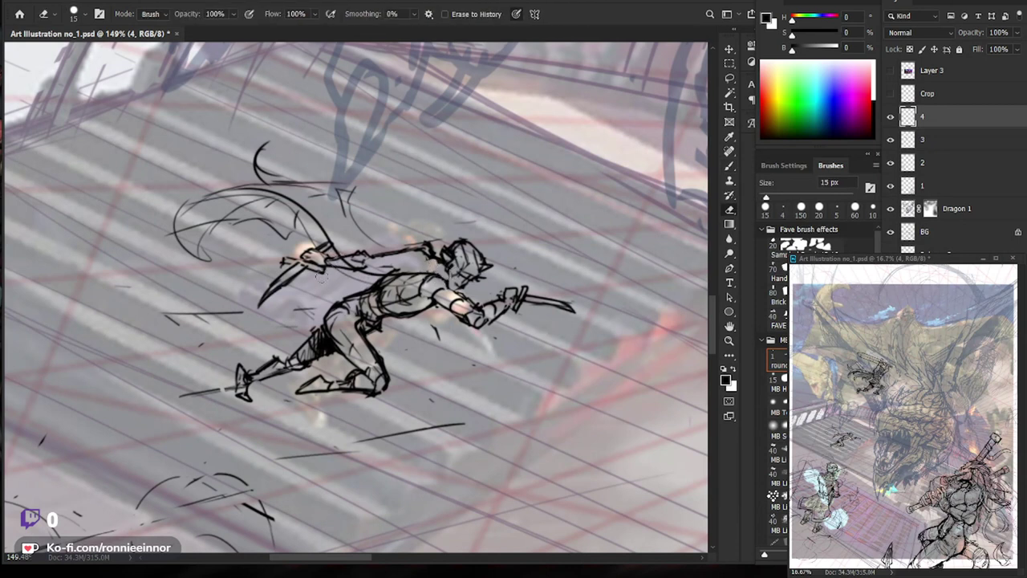
key("l")
left_click_drag(324, 239, 329, 241)
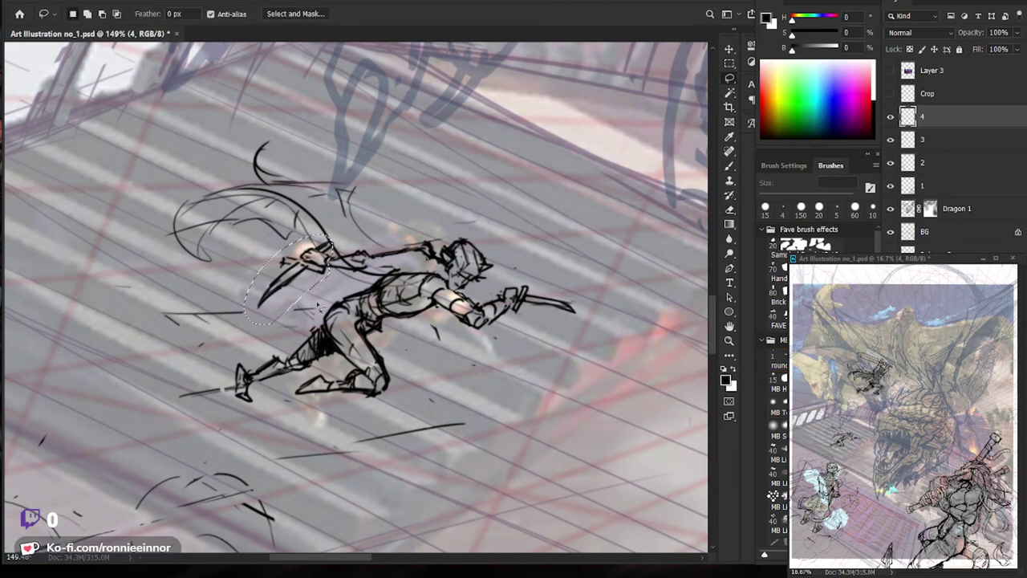
Rotate the lassoed hand and blade about 29.6°, nudge them into place and commit.
key("ctrl+t")
left_click_drag(284, 349, 323, 347)
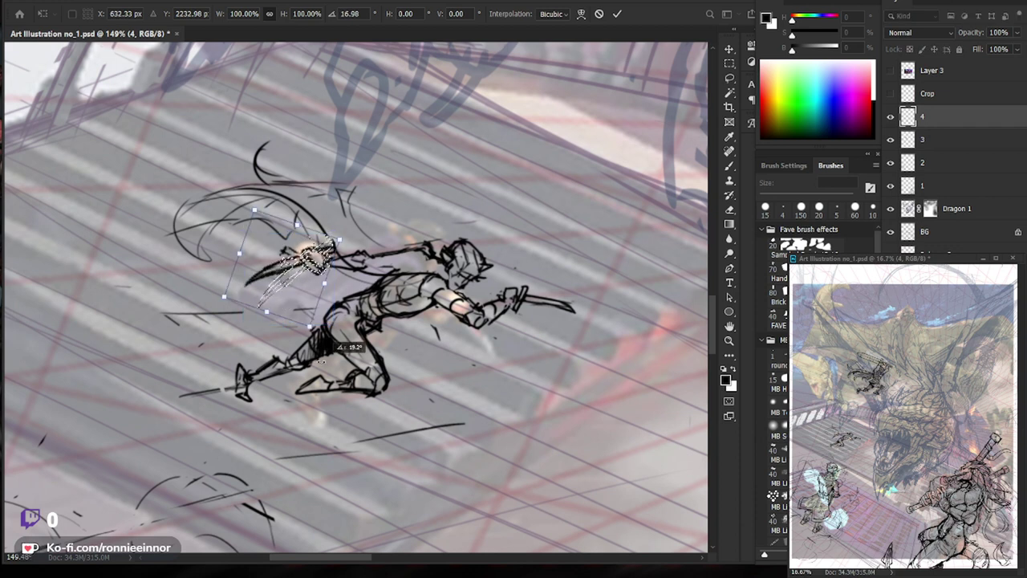
left_click_drag(301, 282, 301, 282)
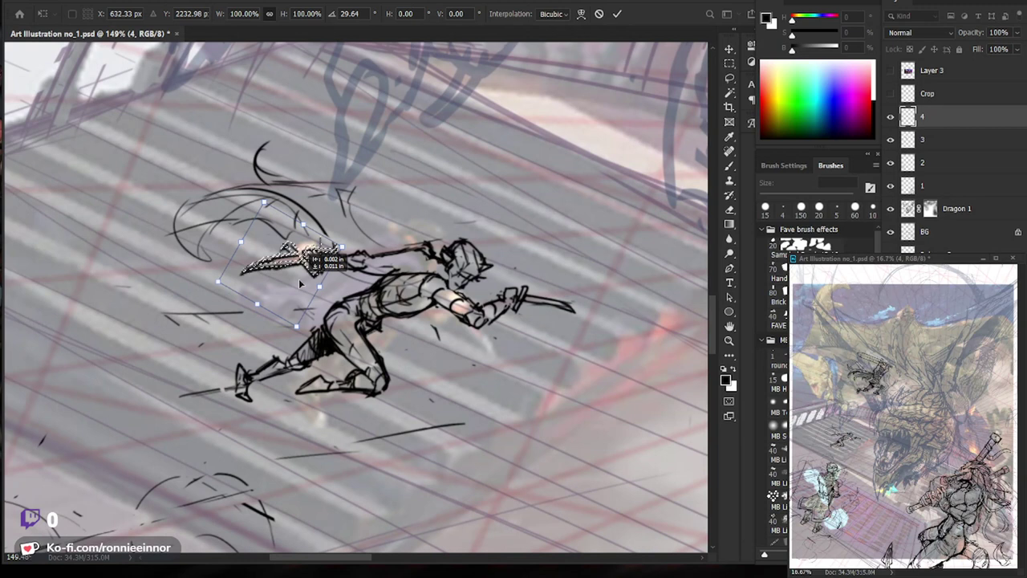
key("Return")
key("z")
mouse_move(433, 302)
left_mouse_down()
mouse_move(409, 280)
mouse_move(450, 280)
left_mouse_up()
key("b")
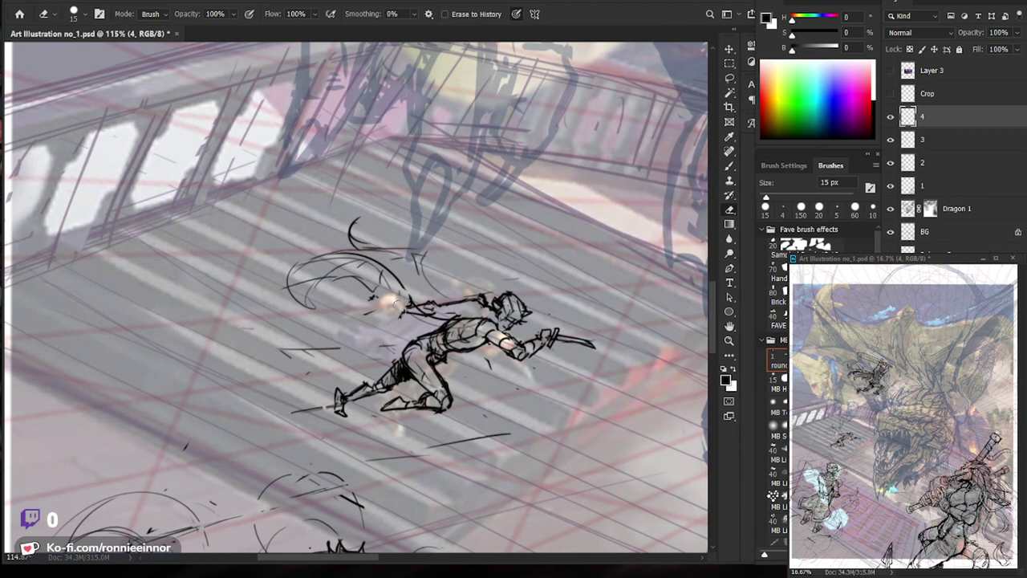
Redraw the rear dagger with short 4 px strokes, hanging down in a reverse grip.
key("b")
mouse_move(387, 291)
left_mouse_down()
mouse_move(371, 311)
mouse_move(359, 309)
mouse_move(383, 316)
left_mouse_up()
key("e")
key("b")
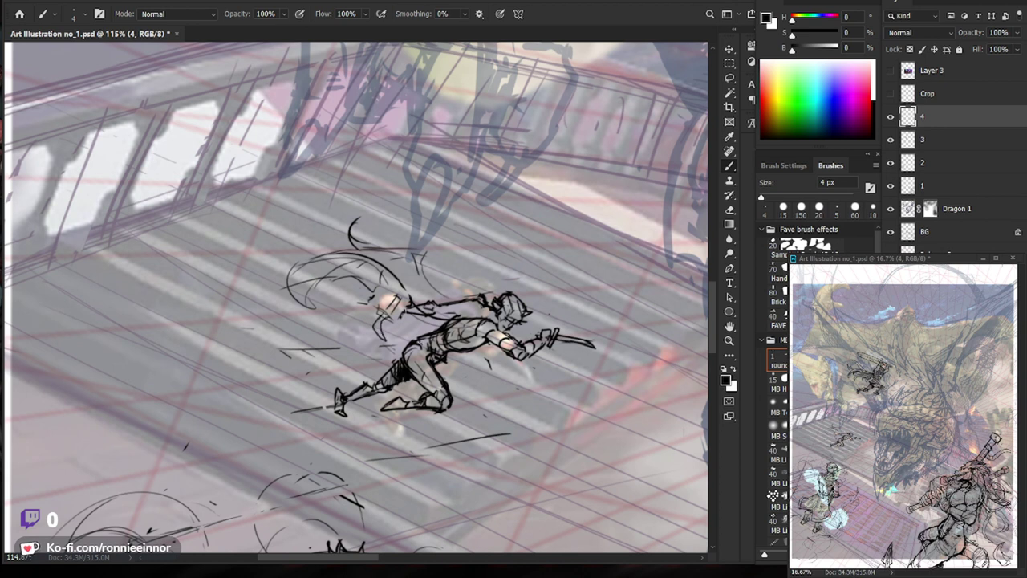
Erase stray marks on the warrior's back and add small marks on his shoulder.
key("e")
mouse_move(384, 333)
left_mouse_down()
mouse_move(396, 298)
mouse_move(362, 353)
left_mouse_up()
key("b")
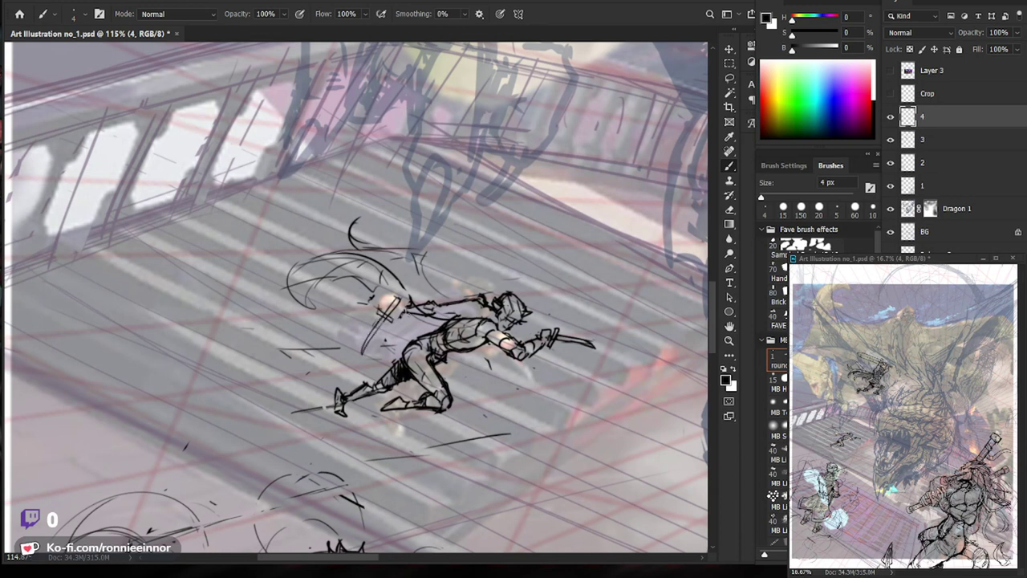
mouse_move(409, 298)
left_mouse_down()
mouse_move(387, 305)
mouse_move(413, 298)
left_mouse_up()
key("e")
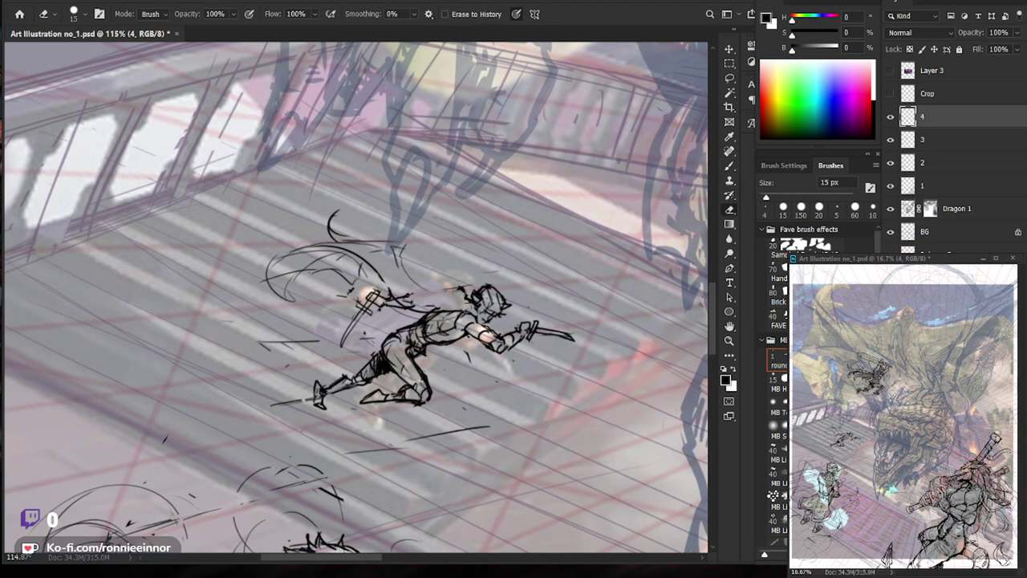
left_click_drag(509, 328, 546, 327)
left_click_drag(466, 303, 386, 303)
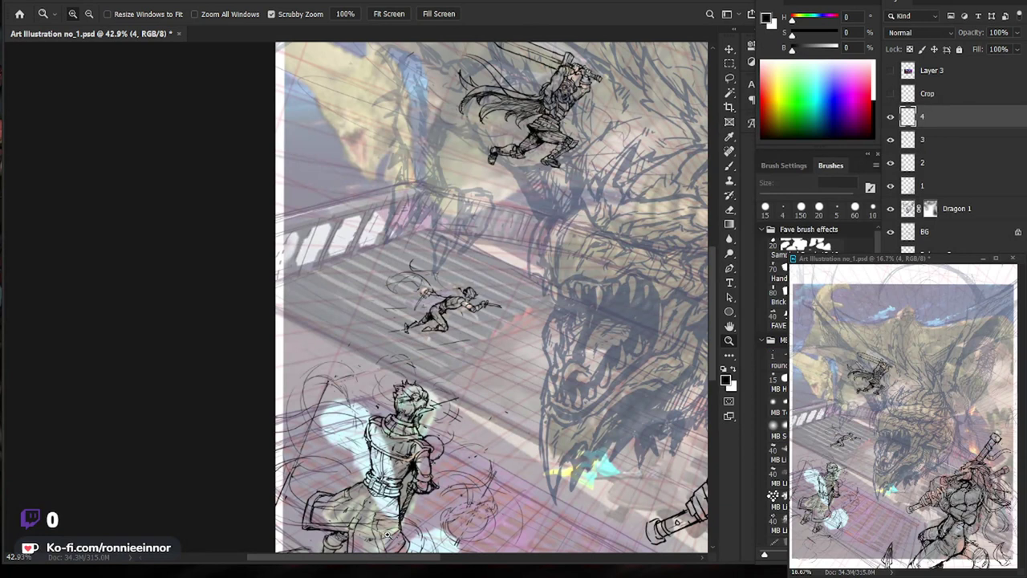
Add two strokes near the running warrior's head and review the figure.
left_click_drag(459, 289, 514, 289)
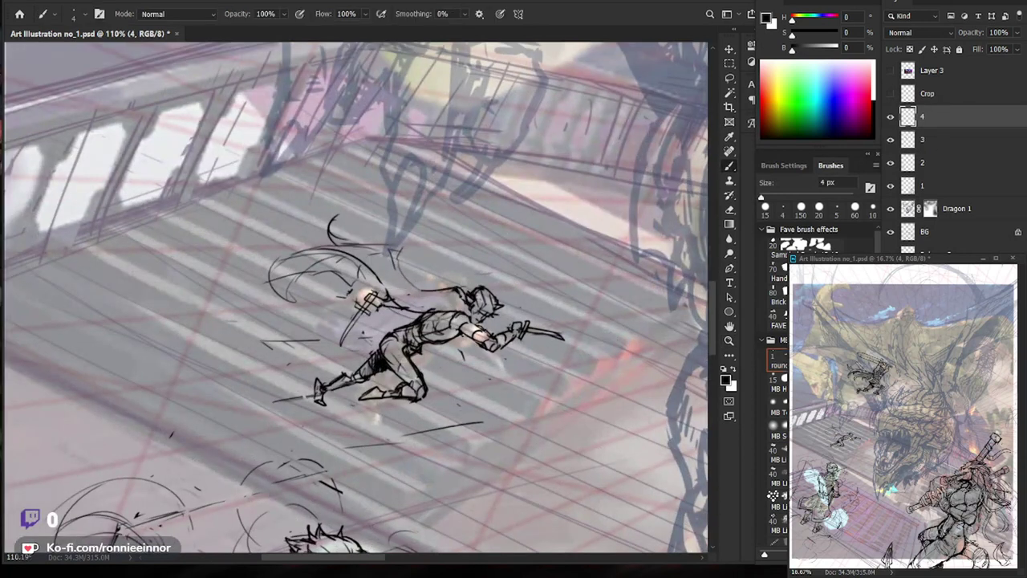
mouse_move(431, 288)
left_mouse_down()
mouse_move(402, 235)
mouse_move(409, 268)
left_mouse_up()
left_click_drag(505, 373, 449, 362)
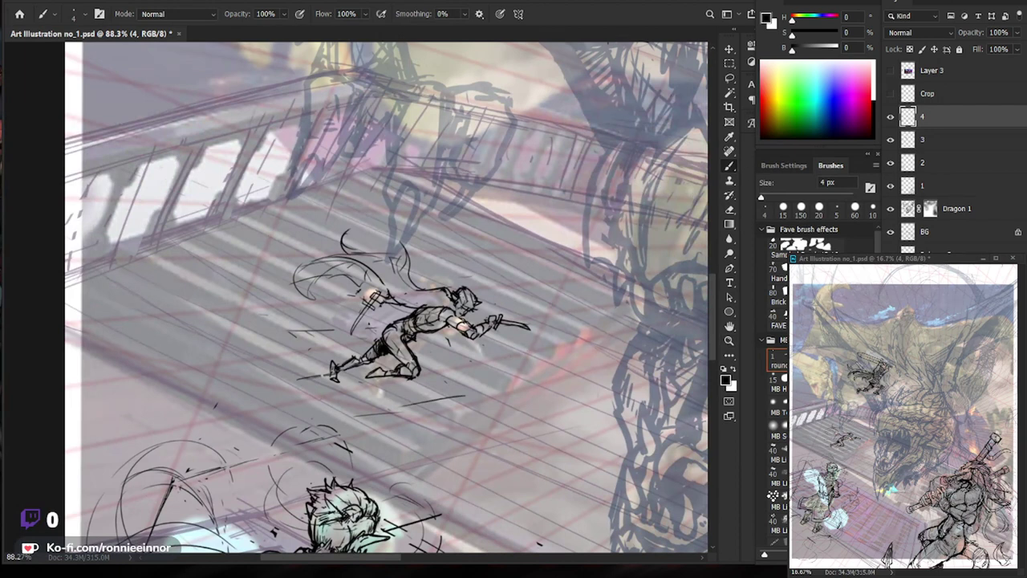
left_click(857, 259)
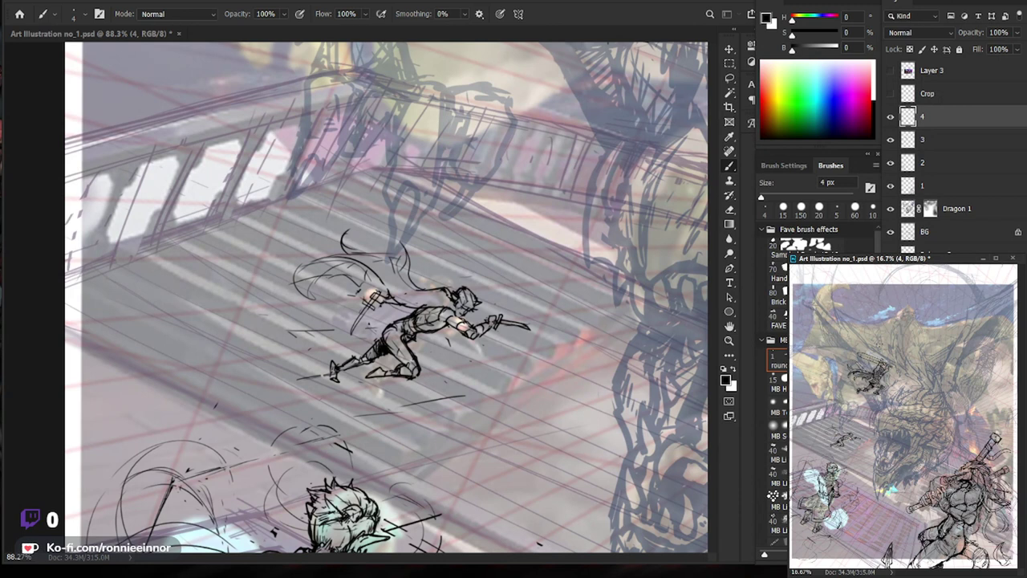
Erase and redraw the hatching near the sword arm with the 4 px brush.
left_click_drag(386, 396, 413, 395)
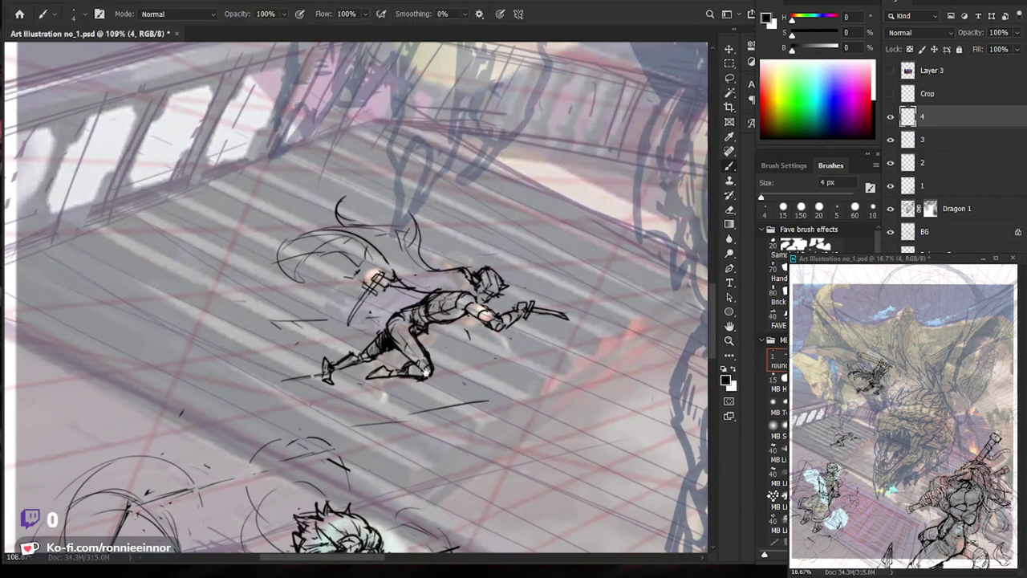
left_click_drag(356, 366, 417, 365)
key("e")
mouse_move(341, 374)
left_mouse_down()
mouse_move(318, 370)
mouse_move(392, 353)
left_mouse_up()
key("b")
key("e")
key("b")
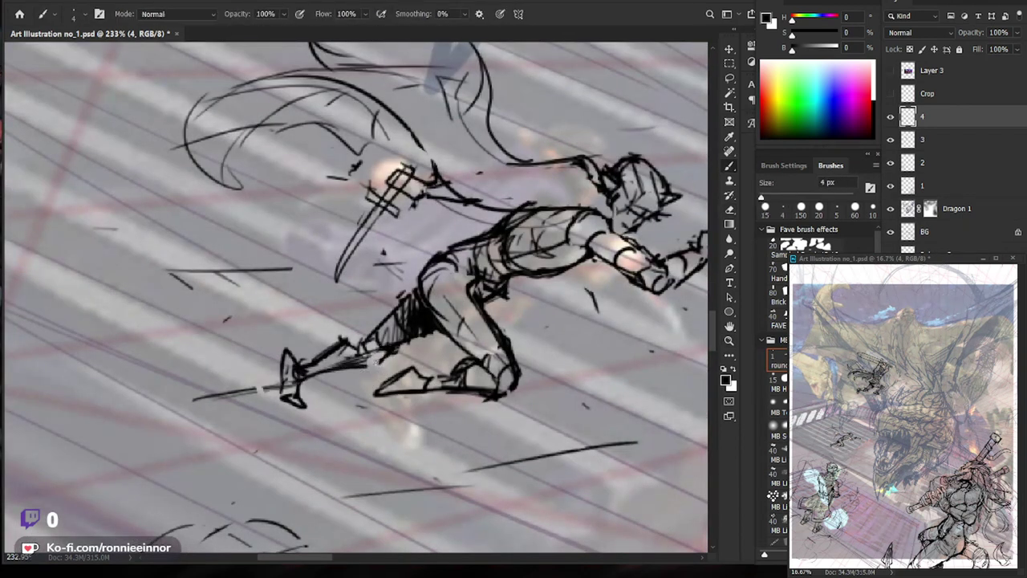
mouse_move(358, 349)
left_mouse_down()
mouse_move(352, 366)
mouse_move(362, 374)
mouse_move(305, 350)
mouse_move(321, 337)
left_mouse_up()
Strengthen the lines of the sword hilt.
key("e")
key("b")
key("e")
key("b")
key("z")
key("b")
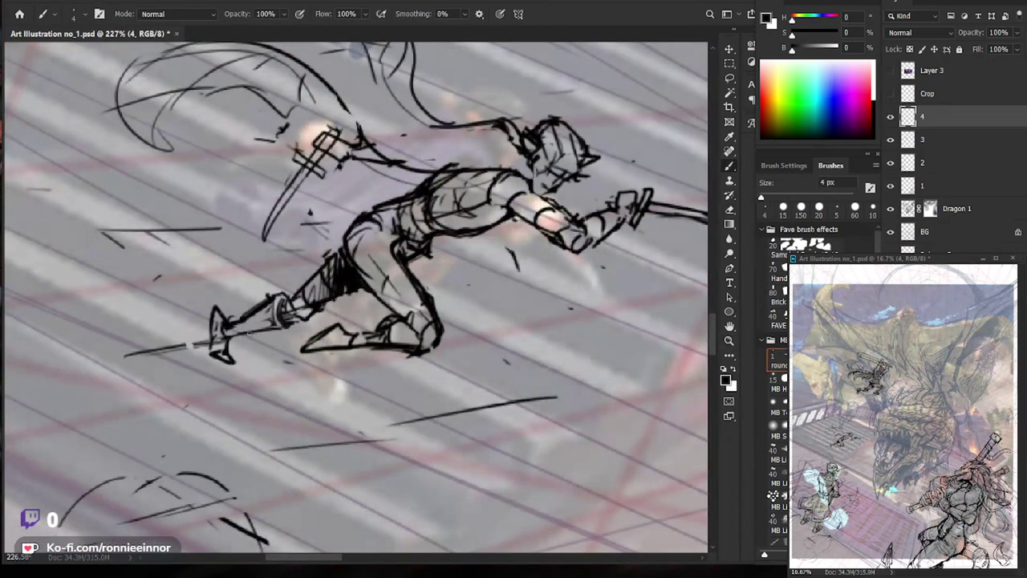
mouse_move(257, 324)
left_mouse_down()
mouse_move(270, 318)
mouse_move(274, 330)
left_mouse_up()
Check the composition, then redraw the warrior's heel outline.
key("z")
left_click_drag(298, 321, 240, 321)
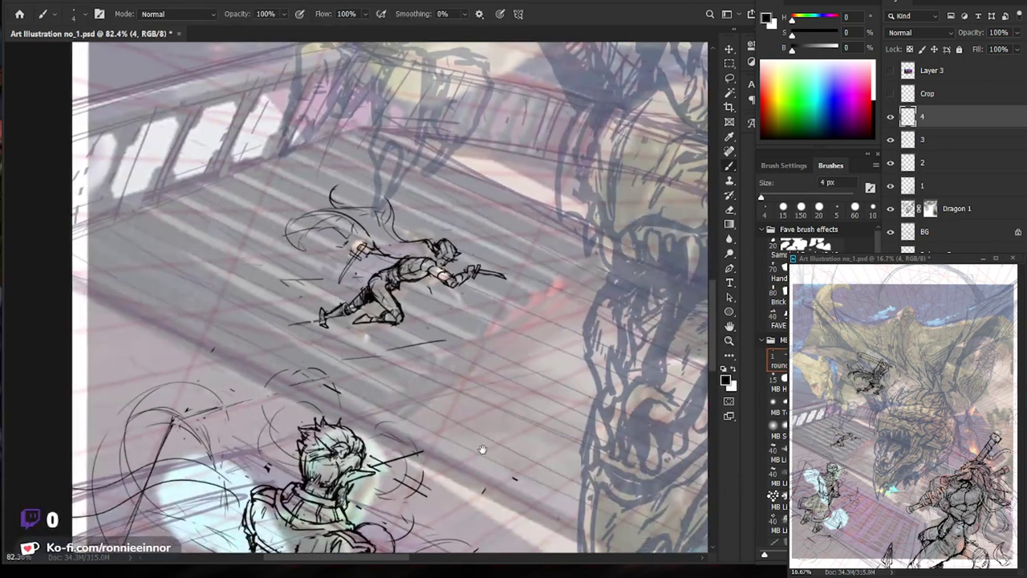
left_click_drag(346, 289, 410, 289)
key("b")
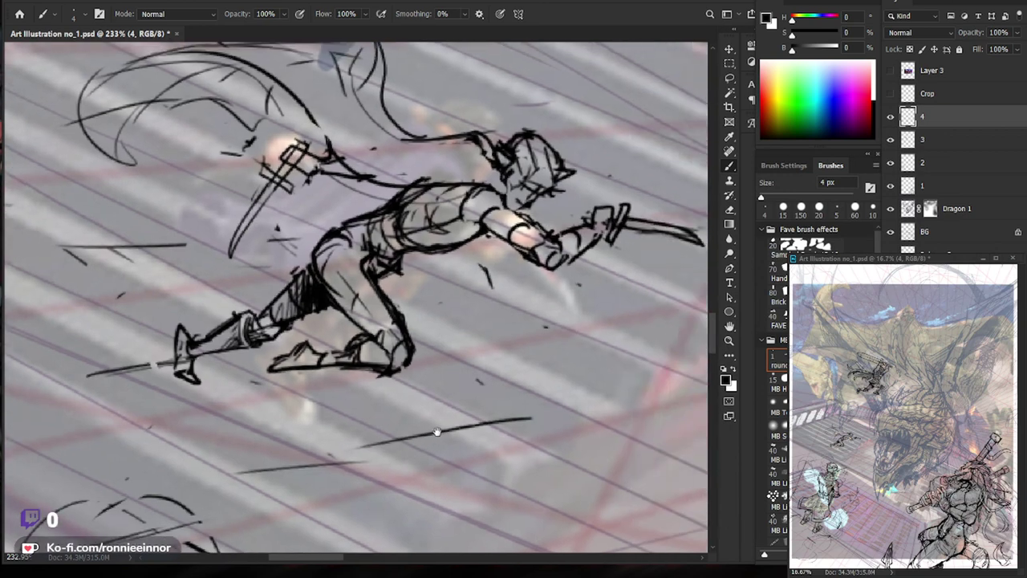
key("z")
left_click_drag(481, 412, 417, 412)
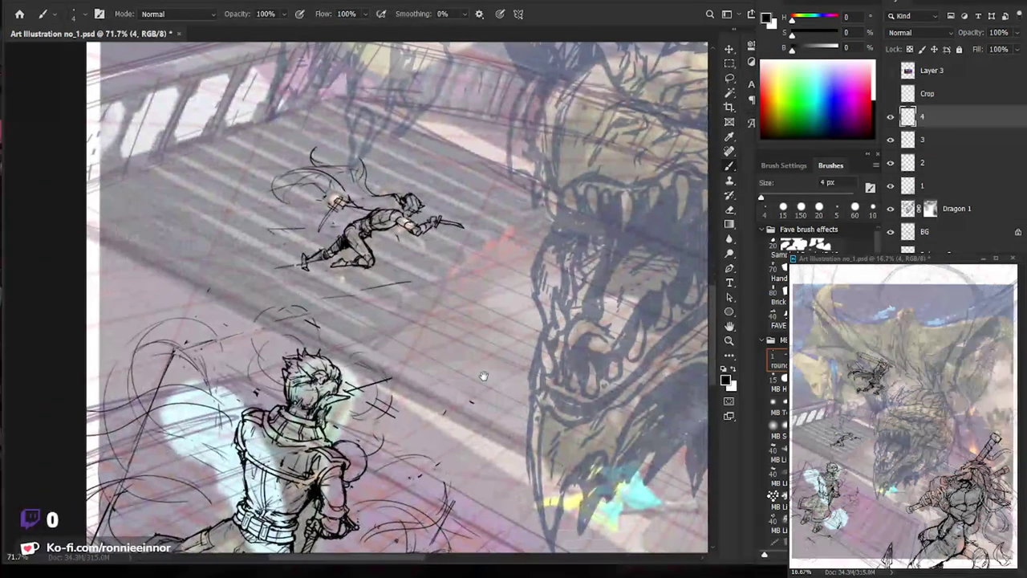
left_click_drag(482, 402, 546, 401)
key("b")
mouse_move(317, 260)
left_mouse_down()
mouse_move(335, 249)
mouse_move(327, 245)
mouse_move(312, 272)
mouse_move(343, 264)
left_mouse_up()
Zoom out to review the sword-wielding figure against the dragon head, then back in.
key("b")
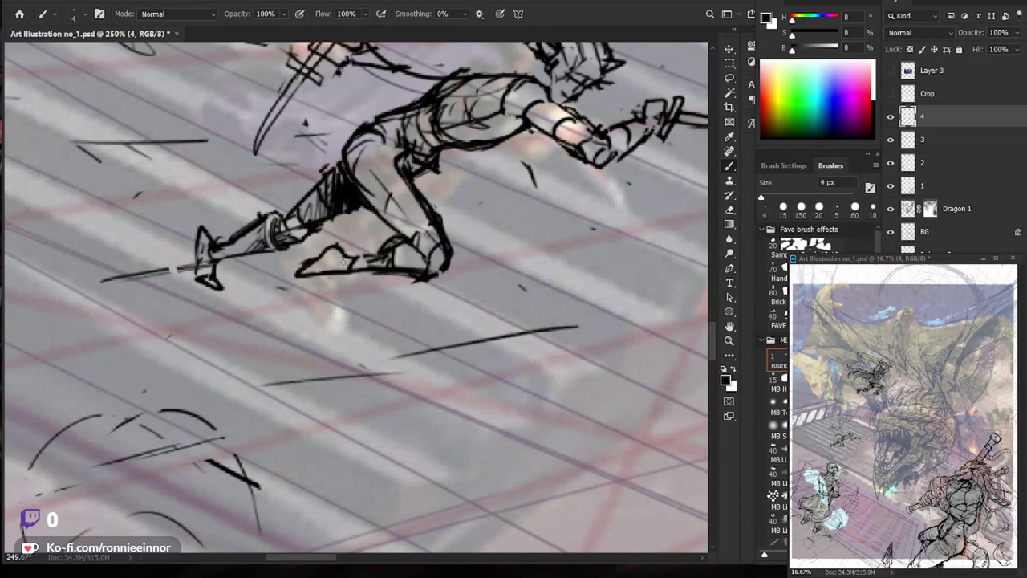
left_click_drag(281, 426, 217, 425)
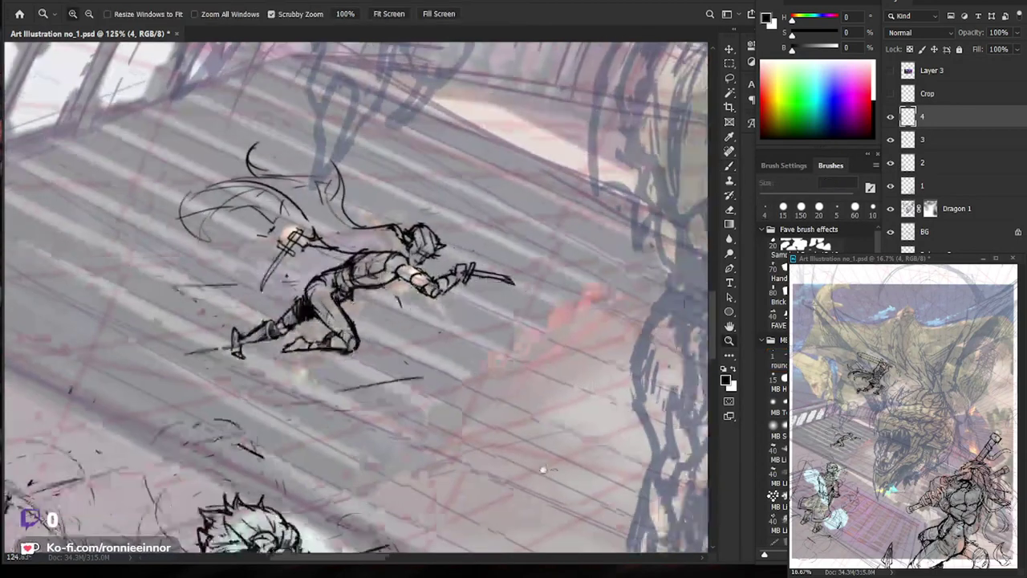
mouse_move(543, 469)
left_mouse_down()
mouse_move(455, 424)
mouse_move(495, 449)
left_mouse_up()
left_click_drag(133, 264, 213, 265)
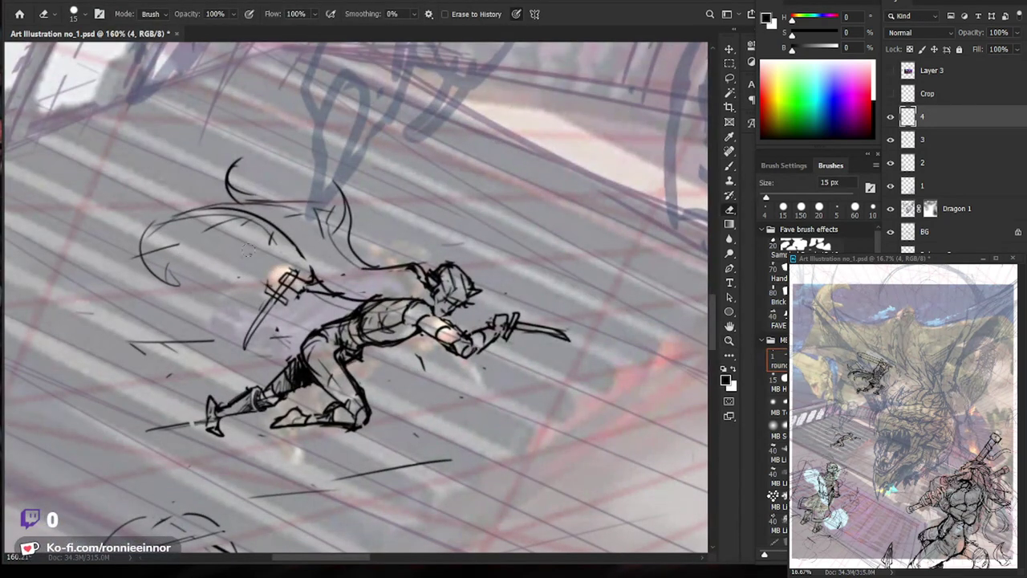
left_click_drag(319, 240, 296, 239)
left_click_drag(398, 362, 388, 336)
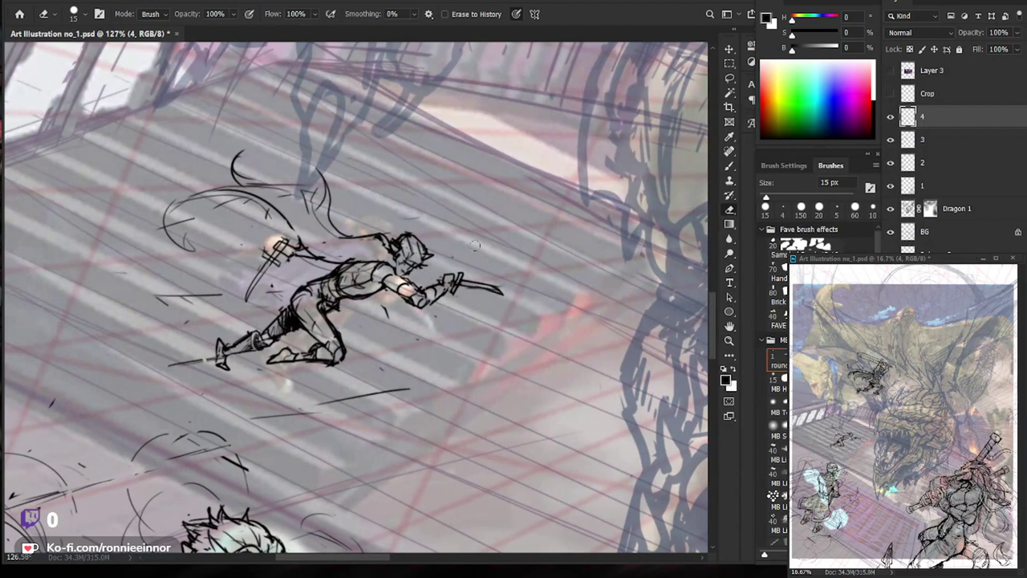
Erase the old hair lines and redraw the flowing hair with curved 4 px strands.
left_click_drag(193, 219, 188, 244)
key("b")
mouse_move(268, 218)
left_mouse_down()
mouse_move(202, 214)
mouse_move(195, 254)
left_mouse_up()
left_click_drag(173, 209, 211, 253)
mouse_move(228, 213)
left_mouse_down()
mouse_move(285, 233)
mouse_move(288, 170)
left_mouse_up()
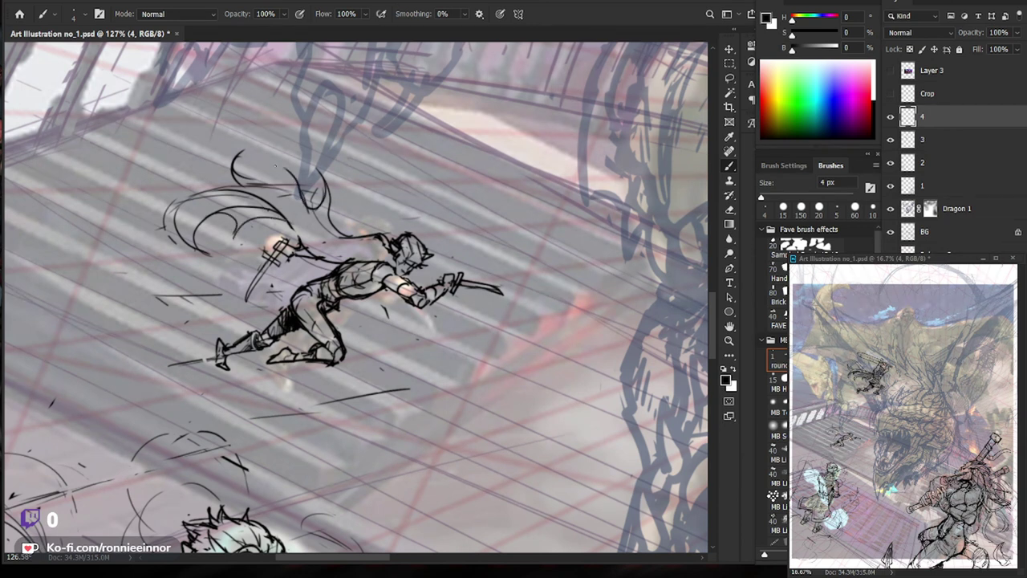
key("e")
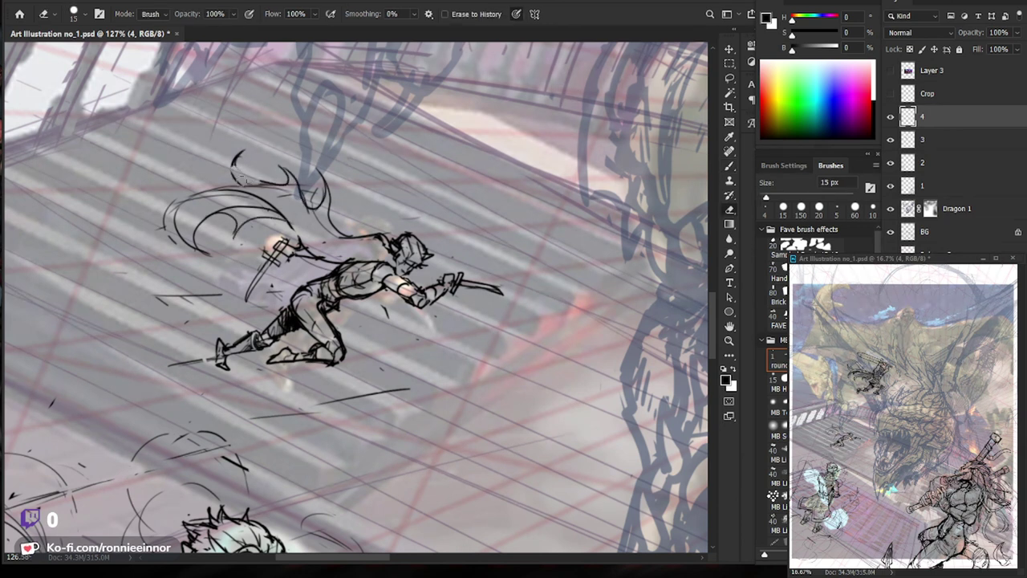
key("b")
left_click_drag(274, 181, 236, 162)
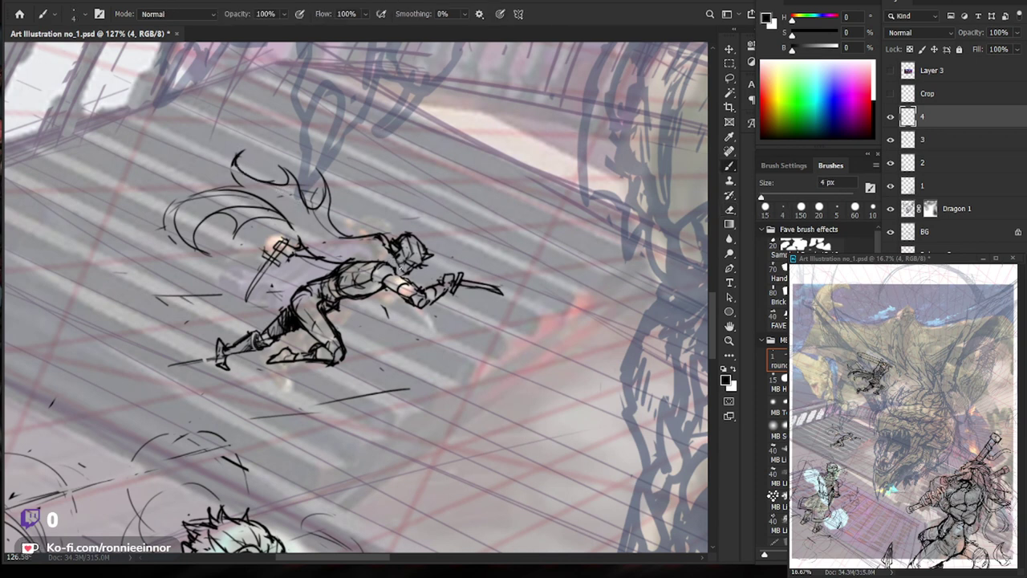
scroll(423, 271, "down", 5)
Clear stray lines on the swordsman's head and add a small mark at his chin.
scroll(439, 348, "up", 2)
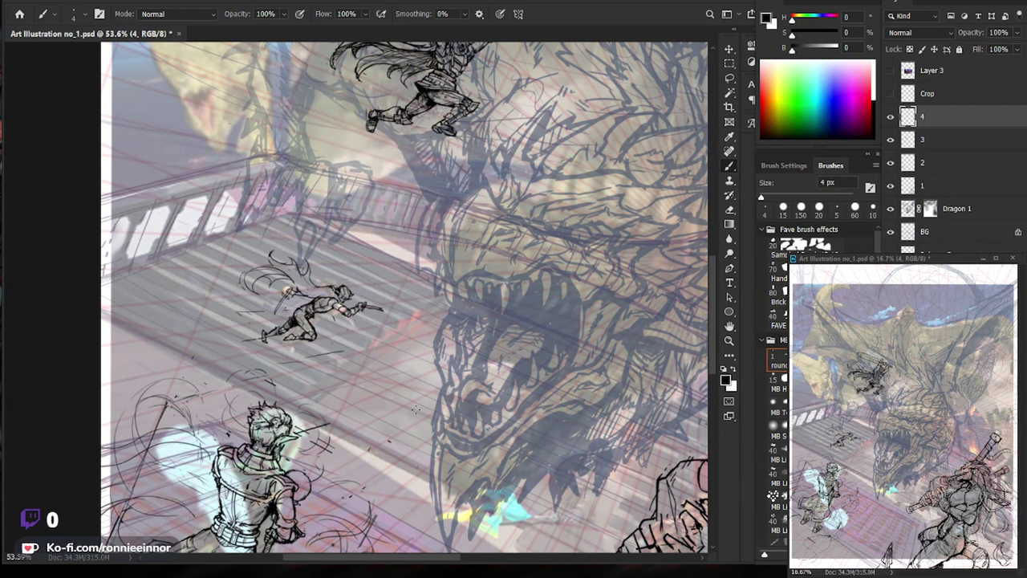
left_click_drag(260, 341, 275, 333)
key("e")
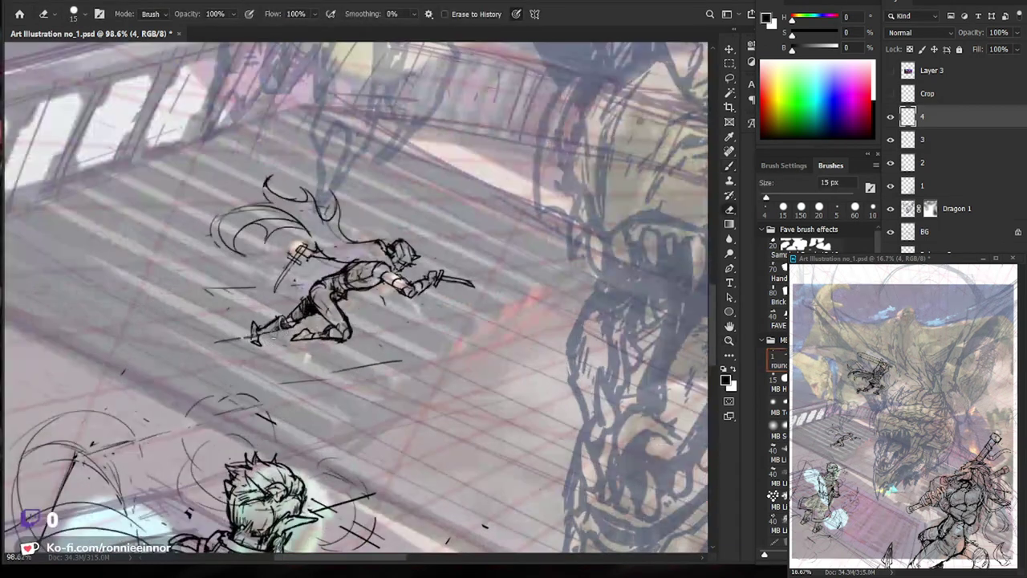
key("b")
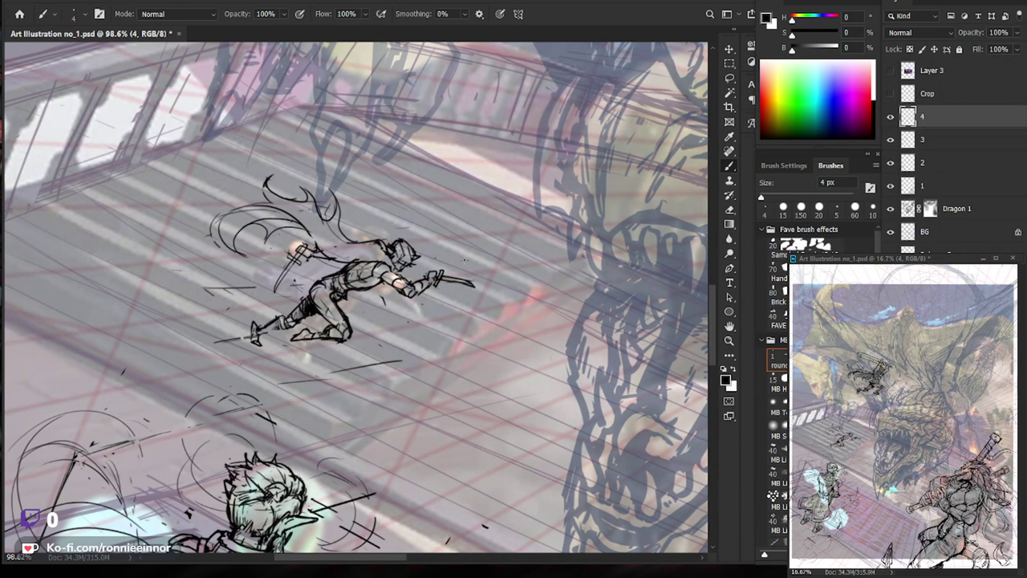
left_click_drag(421, 267, 450, 265)
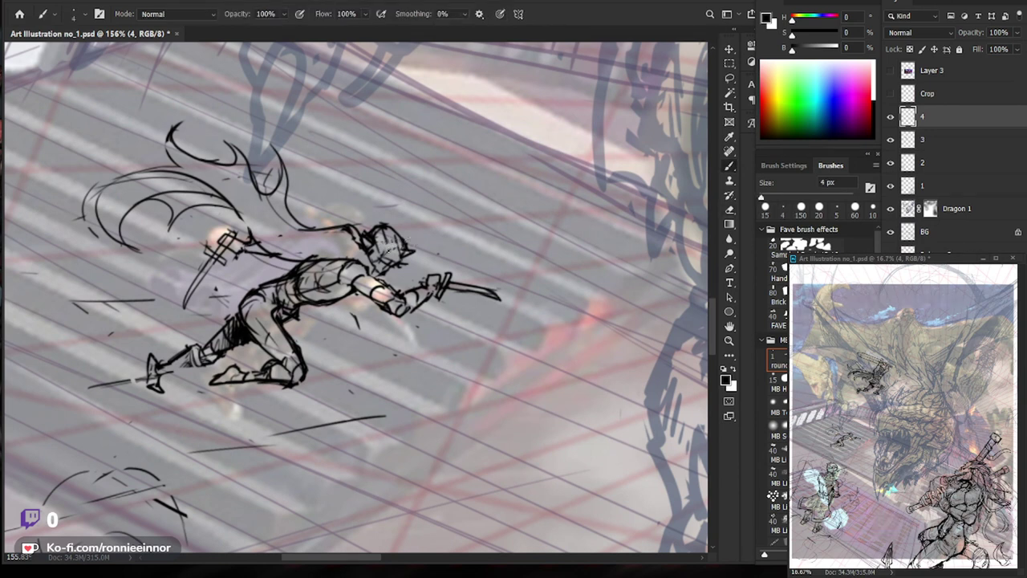
key("z")
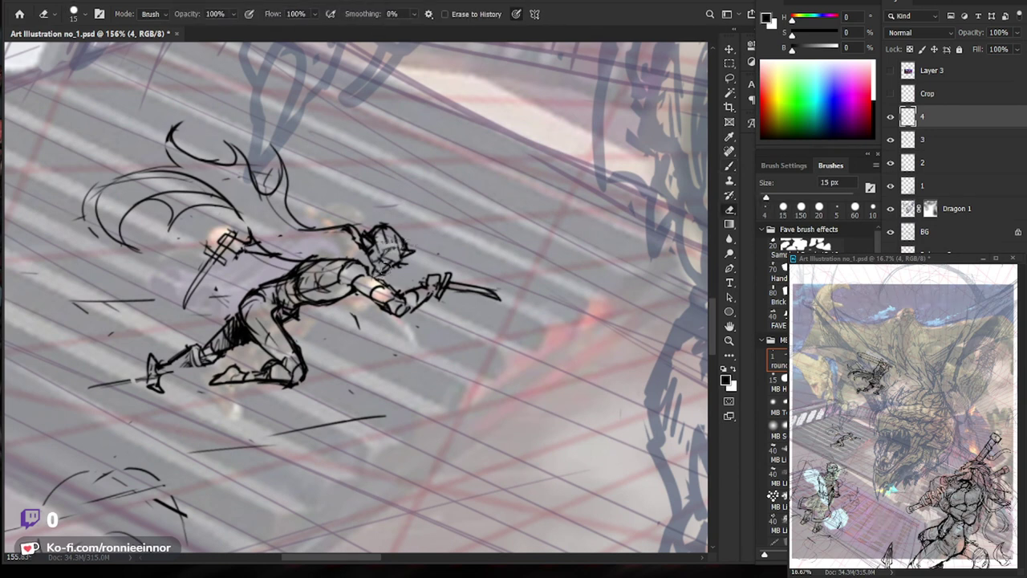
key("e")
mouse_move(376, 272)
left_mouse_down()
mouse_move(402, 269)
mouse_move(407, 252)
mouse_move(382, 244)
mouse_move(394, 250)
left_mouse_up()
key("b")
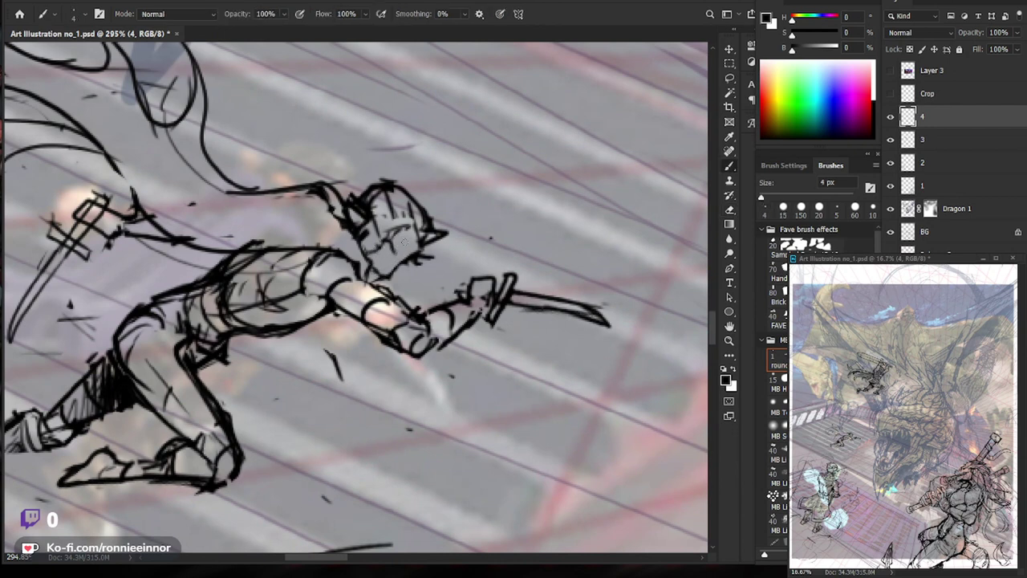
key("e")
key("b")
left_click_drag(388, 273, 391, 279)
Check the figure in the full scene, then zoom back in with a smaller eraser.
key("z")
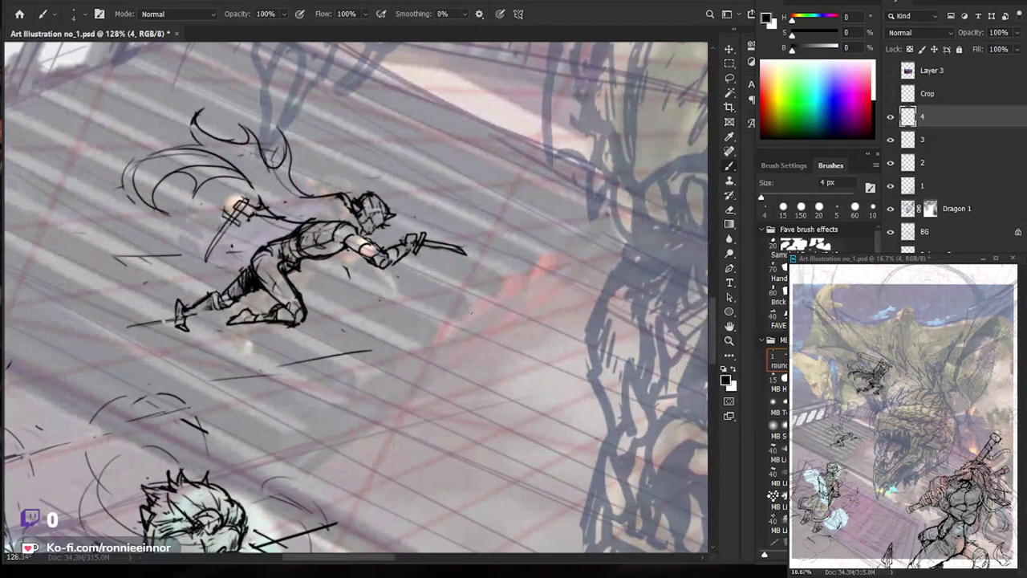
mouse_move(390, 276)
left_mouse_down()
mouse_move(394, 216)
mouse_move(433, 217)
left_mouse_up()
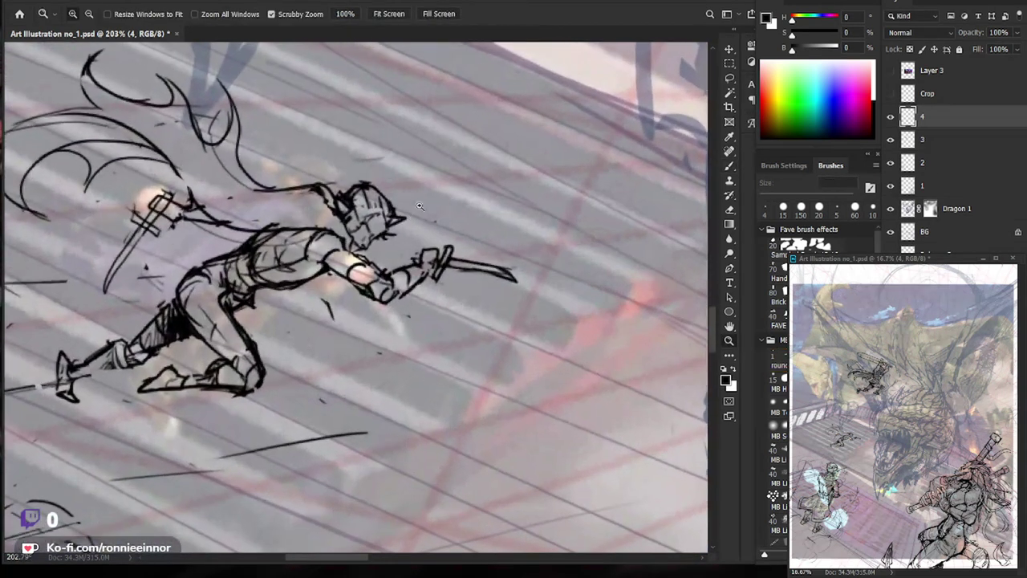
key("b")
key("z")
left_click_drag(403, 248, 326, 304)
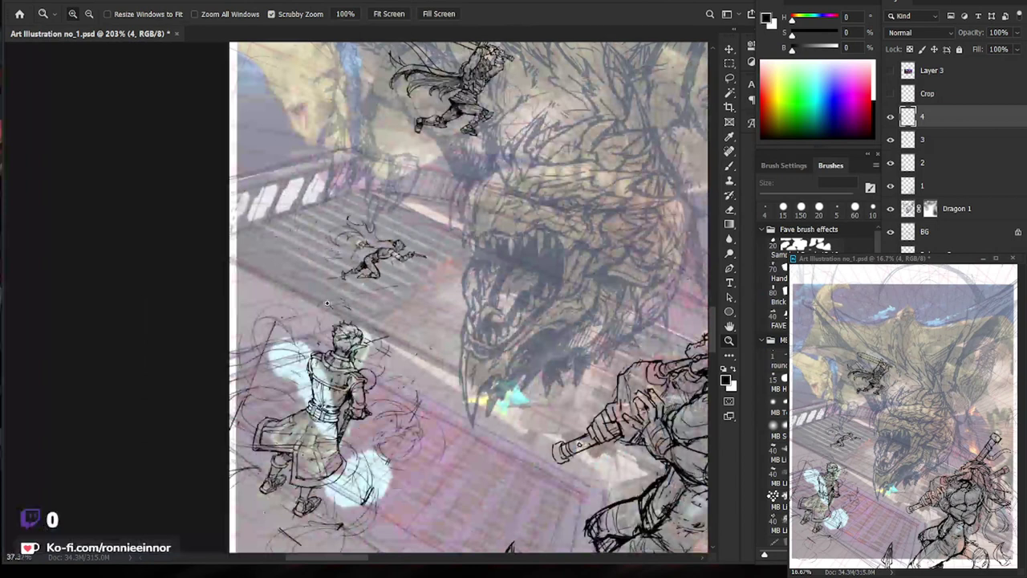
left_click_drag(394, 245, 433, 245)
key("b")
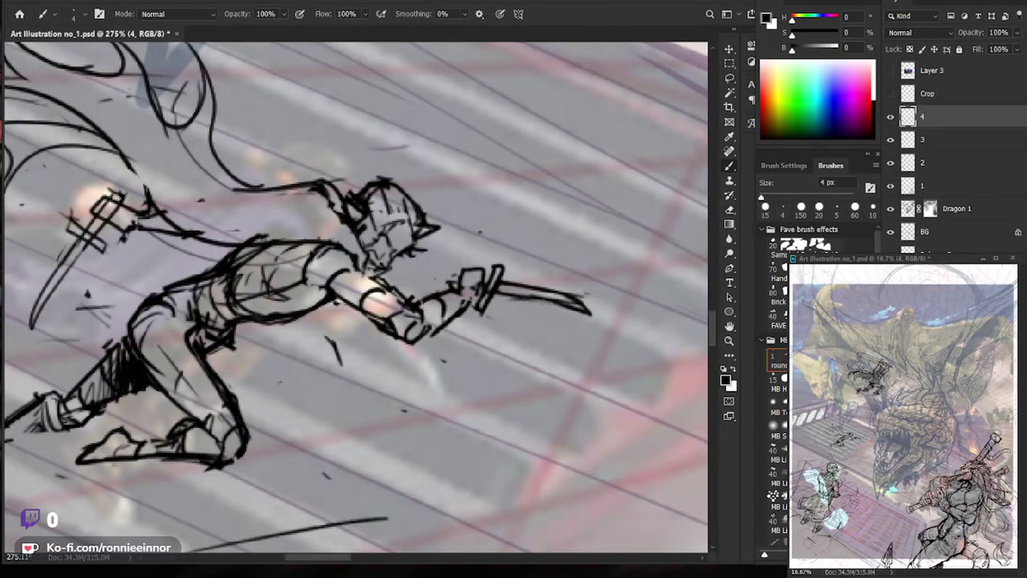
key("e")
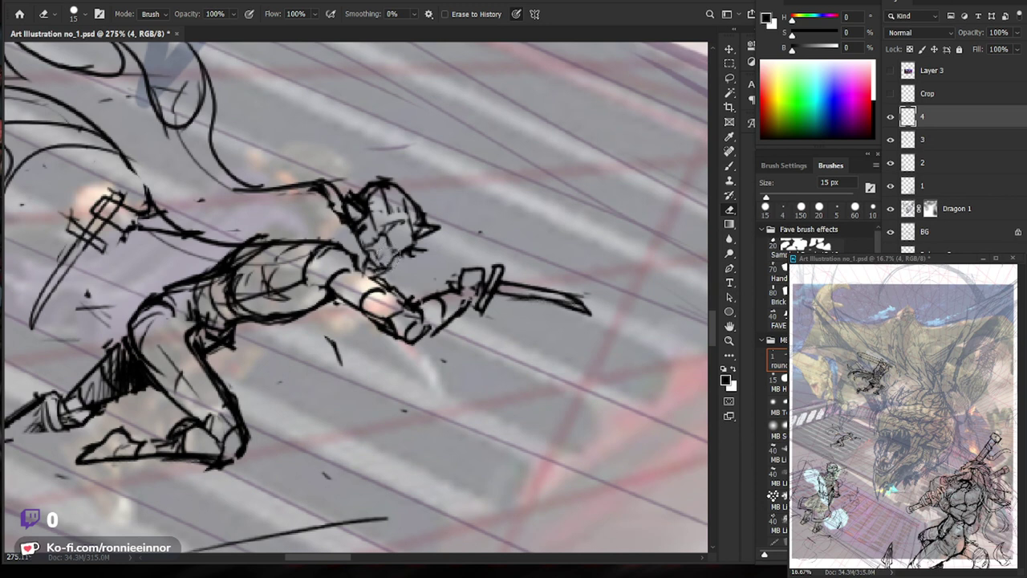
key("bracketleft")
key("bracketleft")
key("bracketleft")
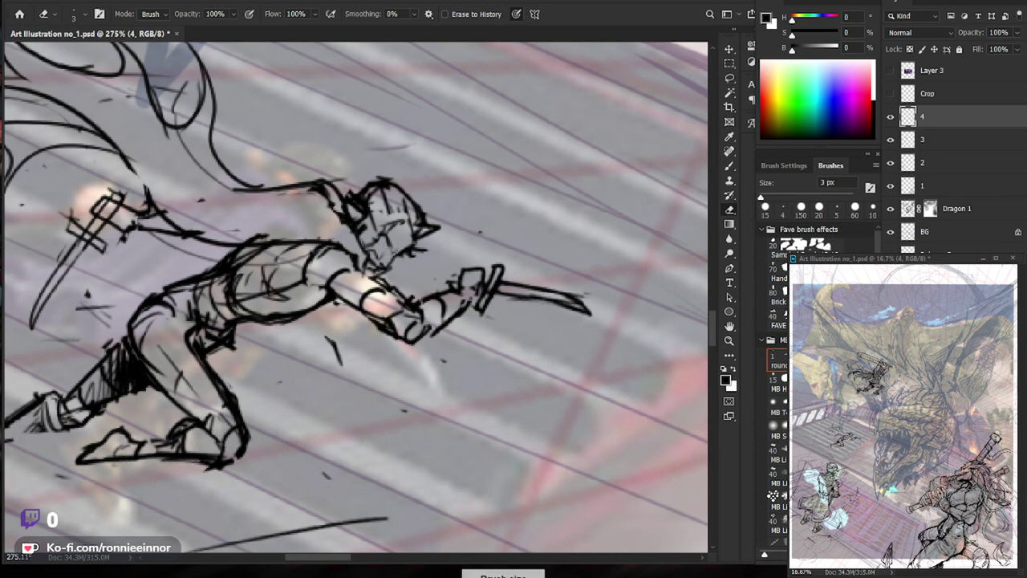
key("z")
left_click_drag(414, 235, 377, 235)
Alternate eraser and brush, enlarging the eraser slightly, to refine the face strokes.
key("e")
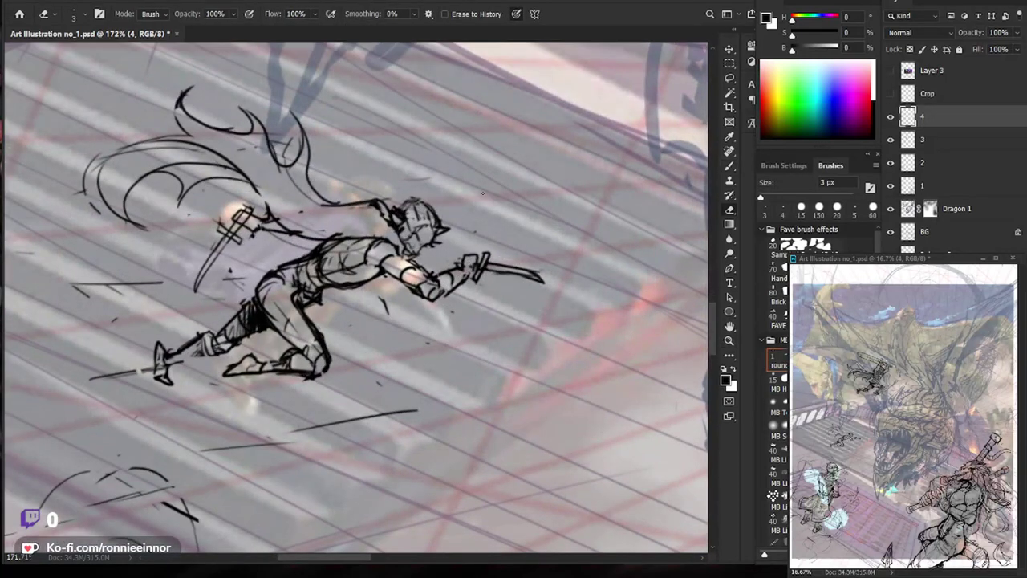
key("b")
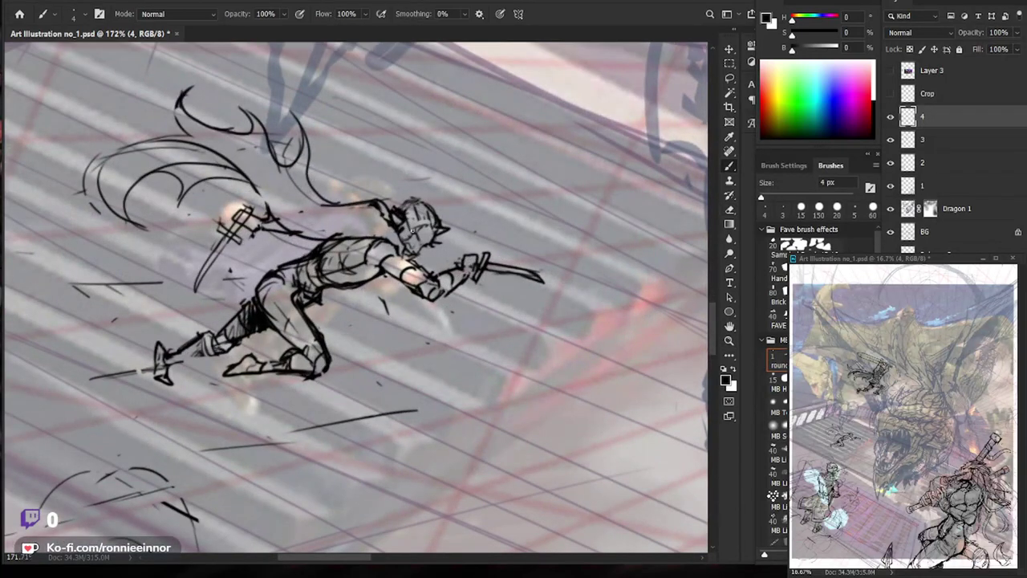
key("e")
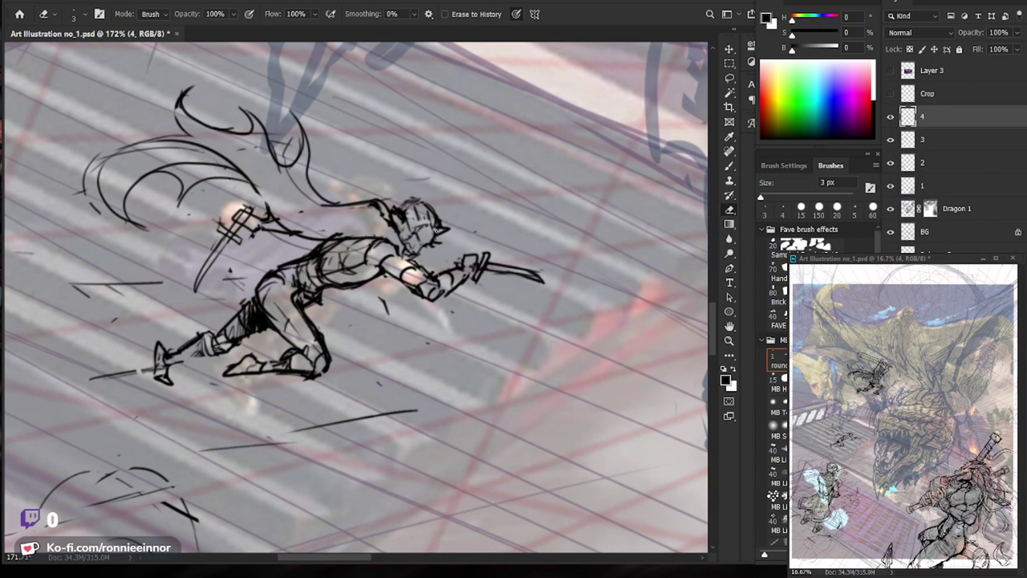
key("bracketright")
key("bracketright")
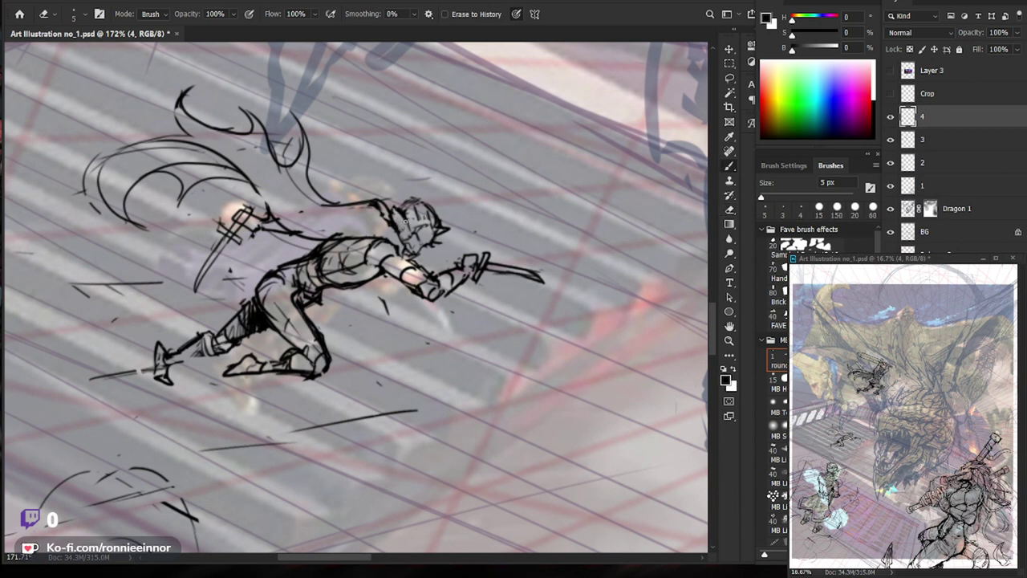
key("b")
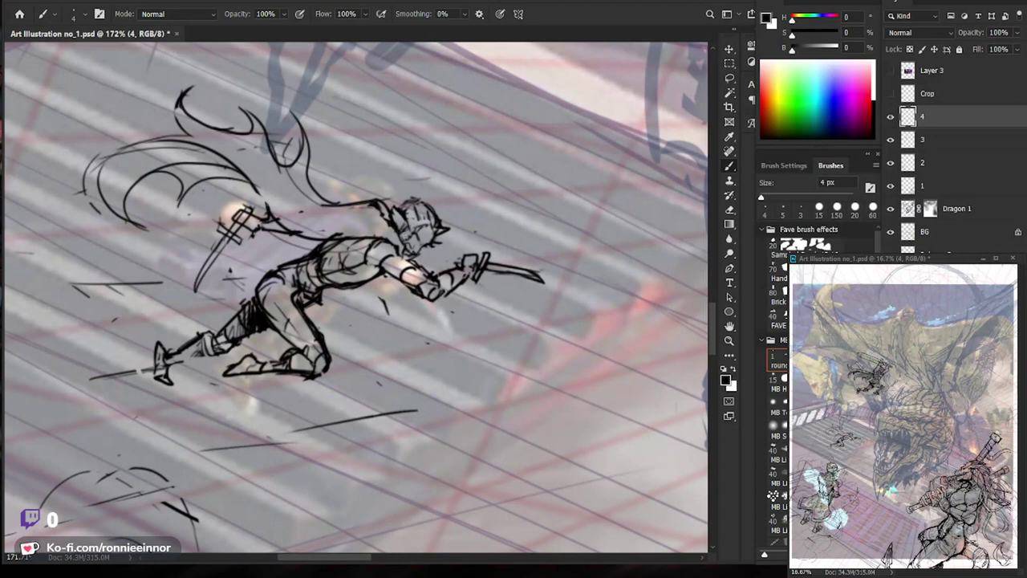
key("e")
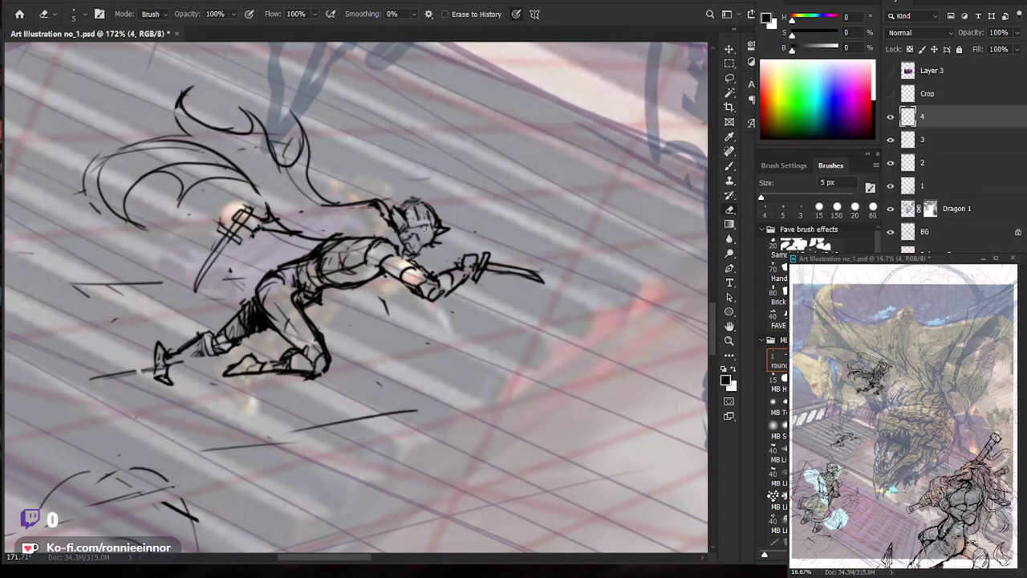
key("b")
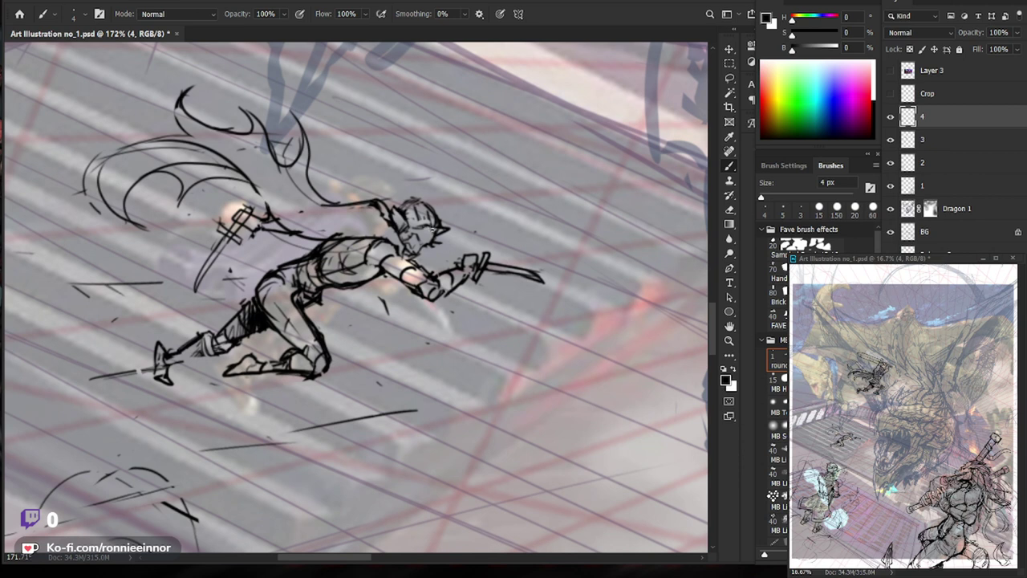
scroll(512, 233, "down", 5)
left_click_drag(512, 233, 346, 275)
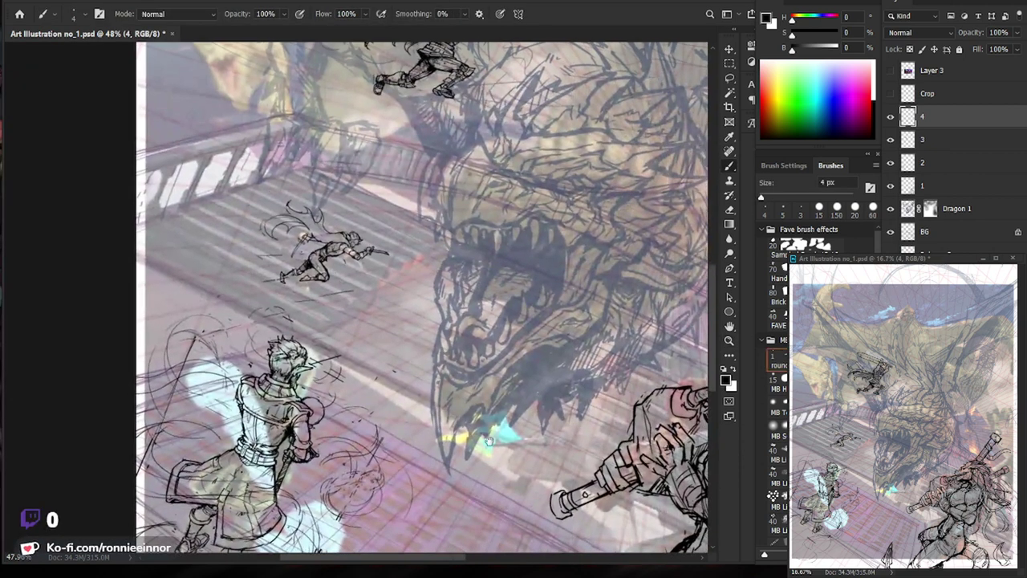
scroll(347, 275, "up", 3)
scroll(347, 276, "up", 1)
scroll(482, 361, "up", 1)
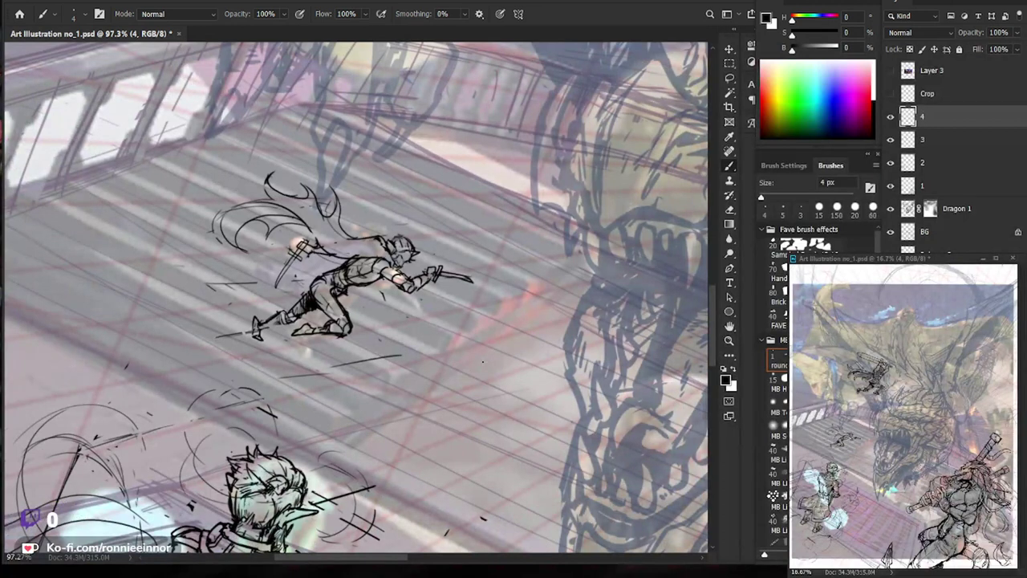
mouse_move(482, 361)
left_mouse_down()
mouse_move(369, 437)
mouse_move(323, 434)
left_mouse_up()
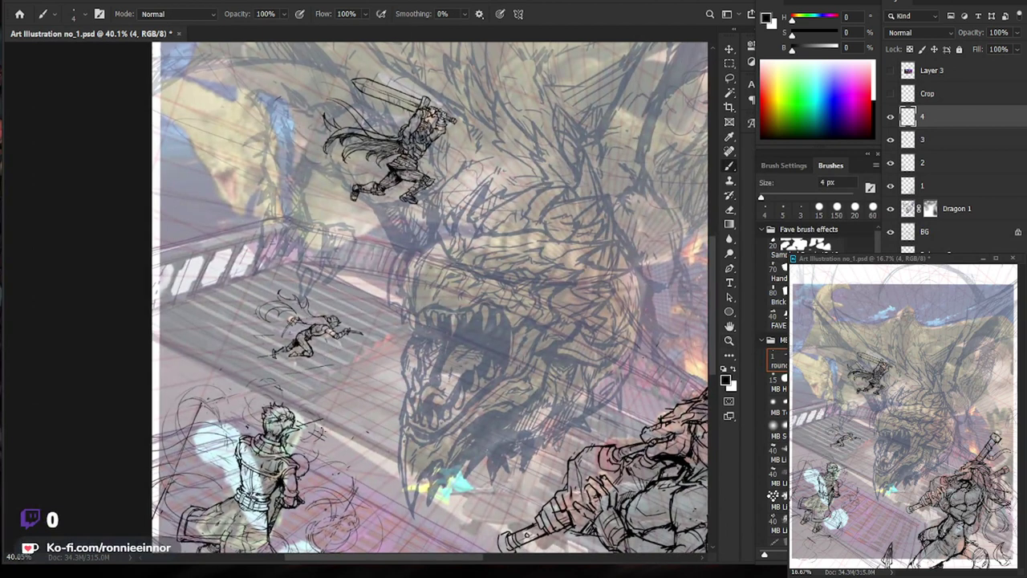
left_click_drag(280, 361, 337, 361)
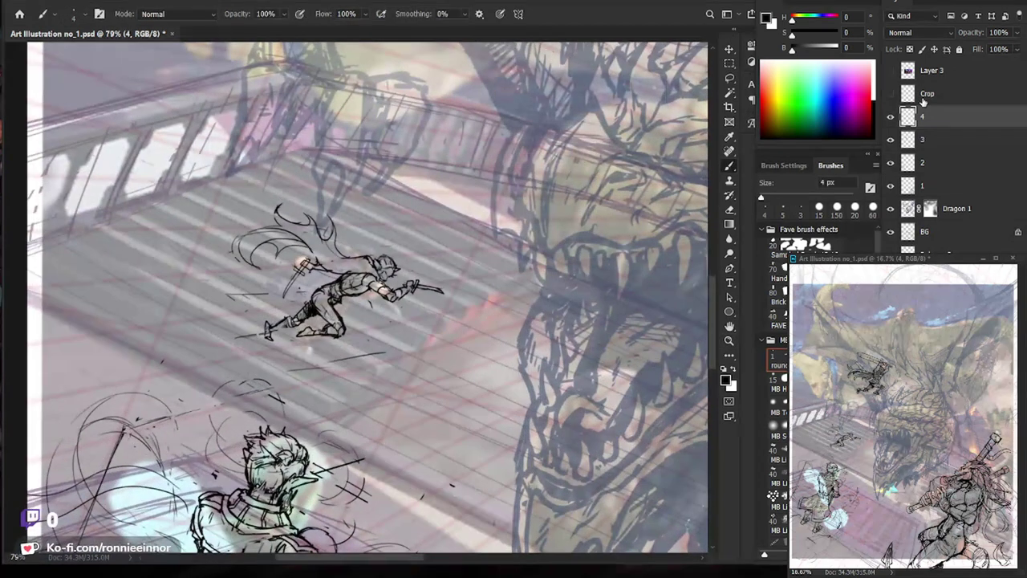
left_click(890, 116)
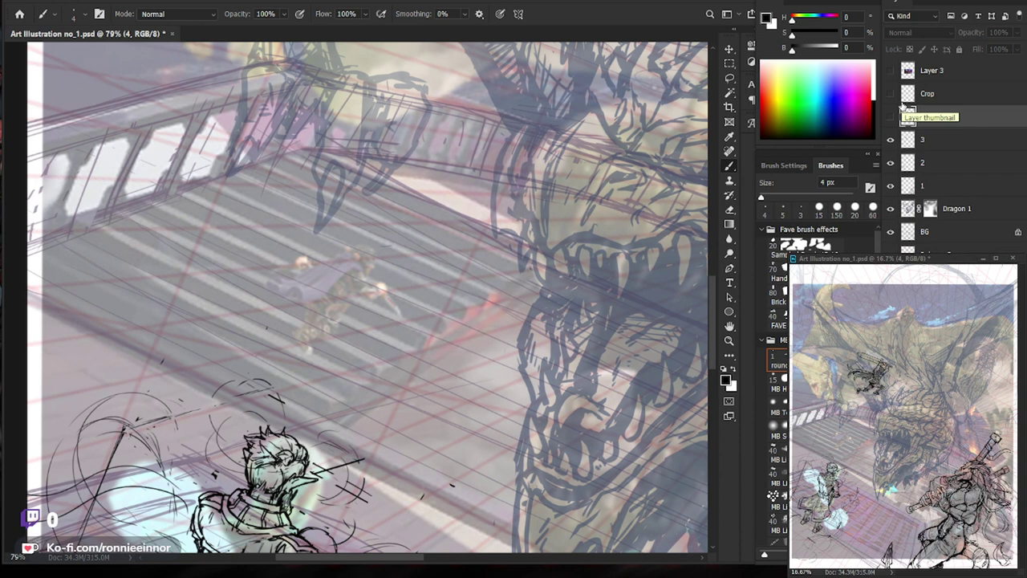
left_click(890, 116)
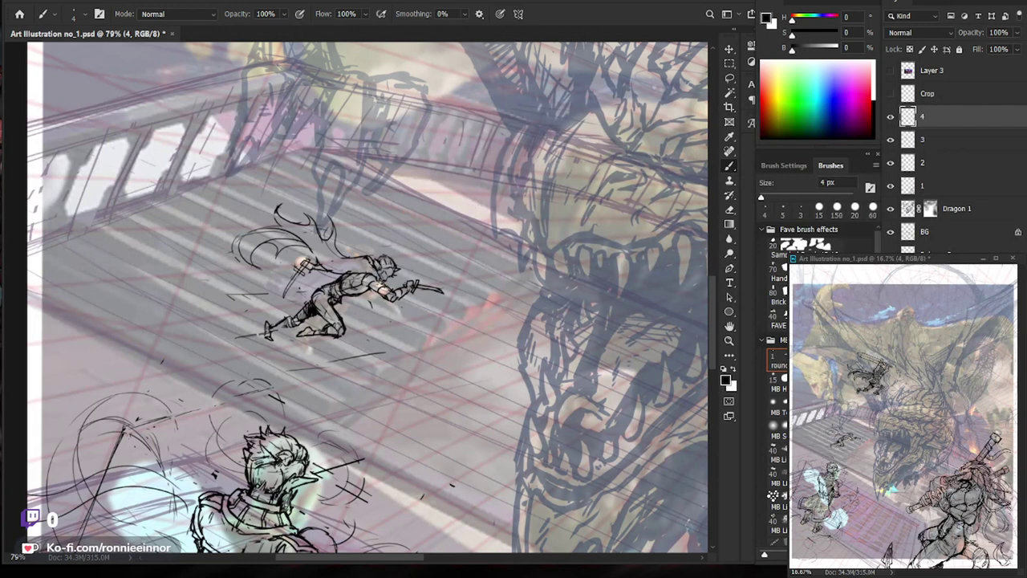
scroll(378, 283, "up", 3)
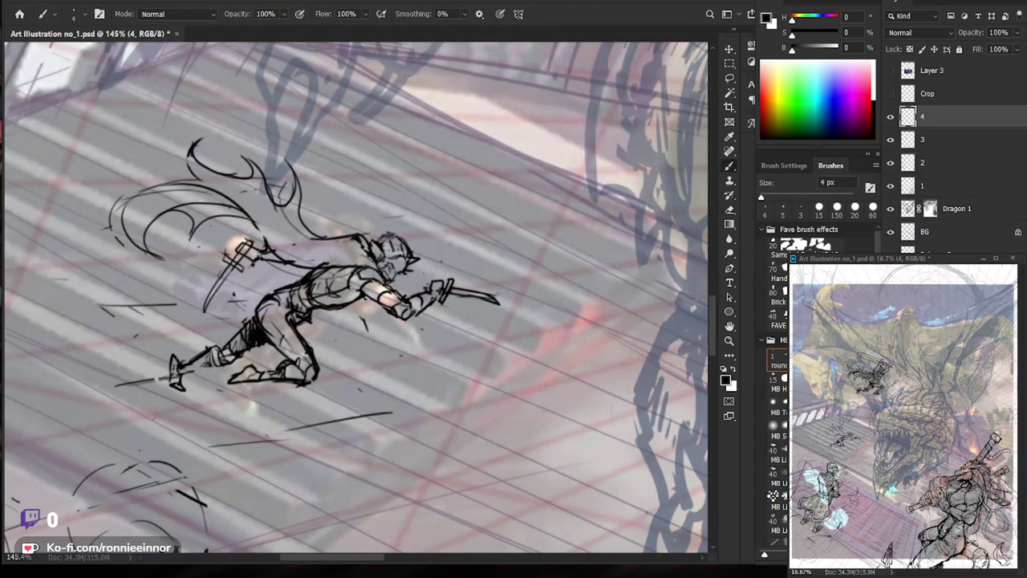
Fit the illustration to the screen and scroll to the leaping elf.
key("ctrl+0")
scroll(345, 289, "up", 5)
key("e")
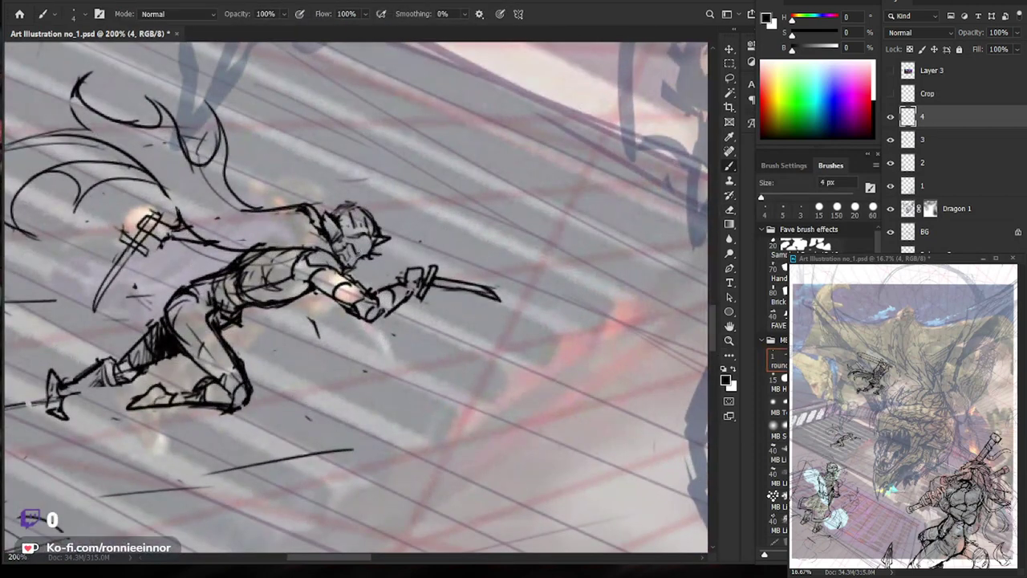
scroll(360, 249, "down", 3)
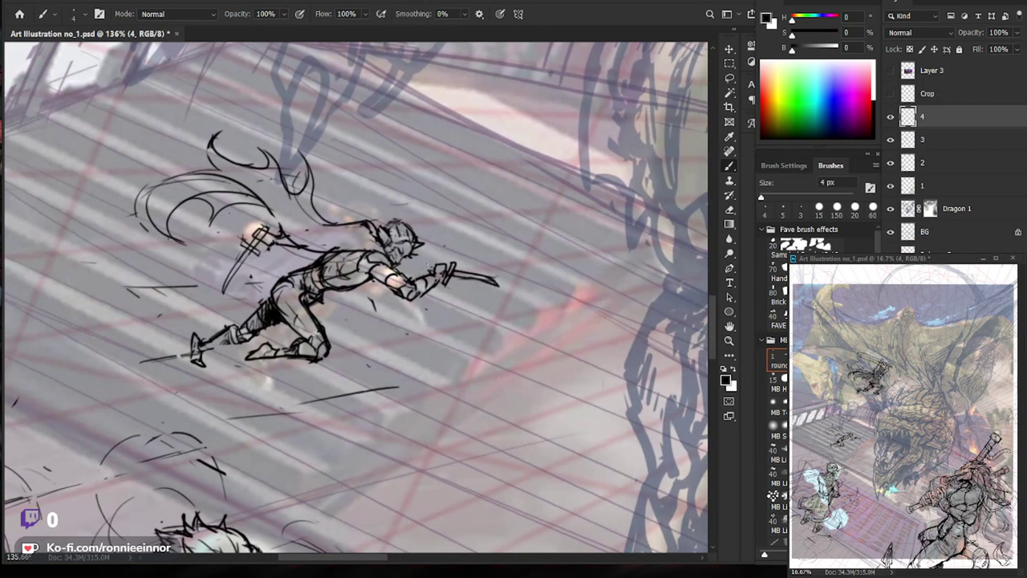
scroll(398, 251, "up", 5)
key("e")
key("e")
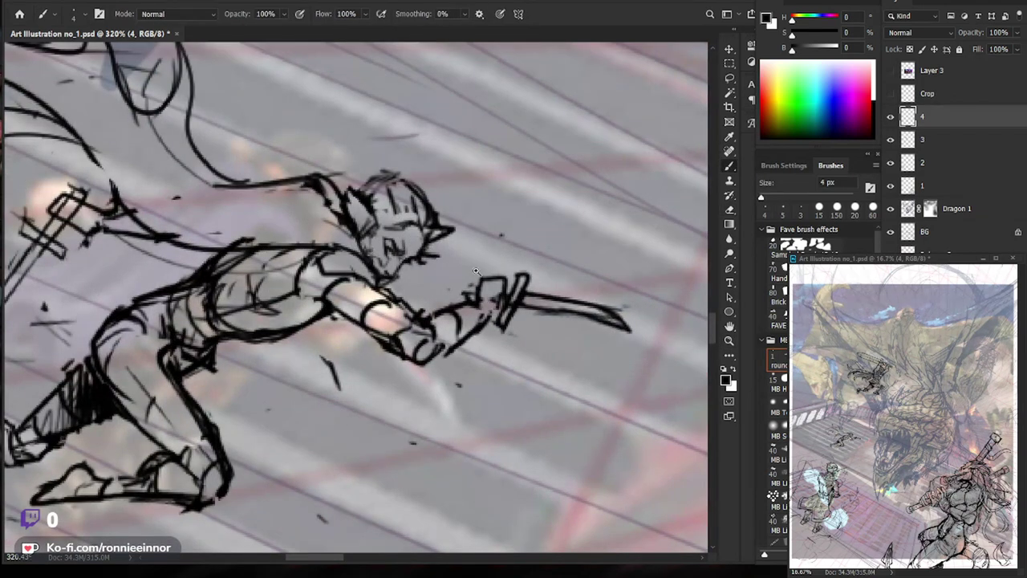
scroll(450, 265, "down", 3)
scroll(440, 255, "up", 3)
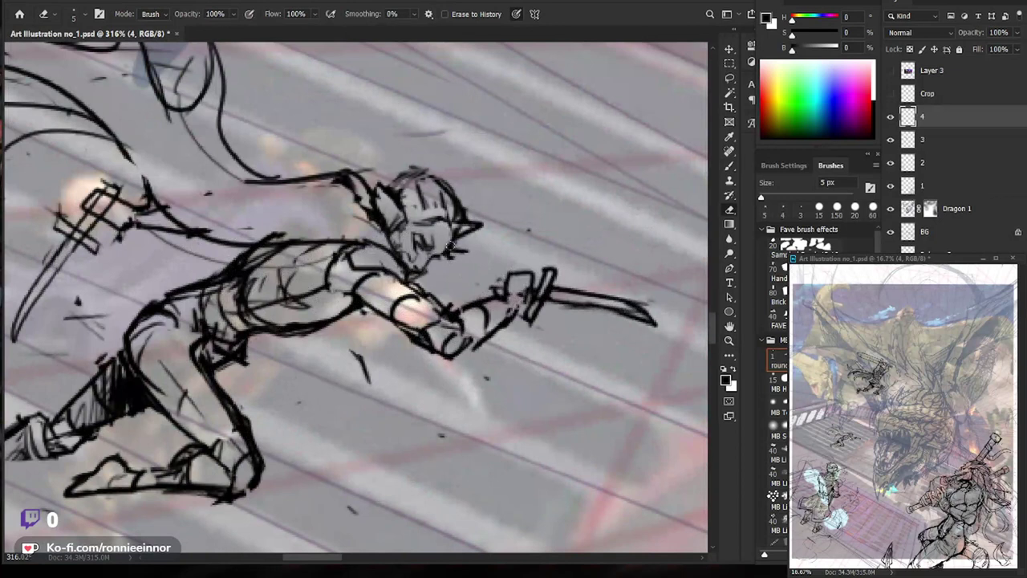
Erase the stray sketch lines around the elf's face.
key("b")
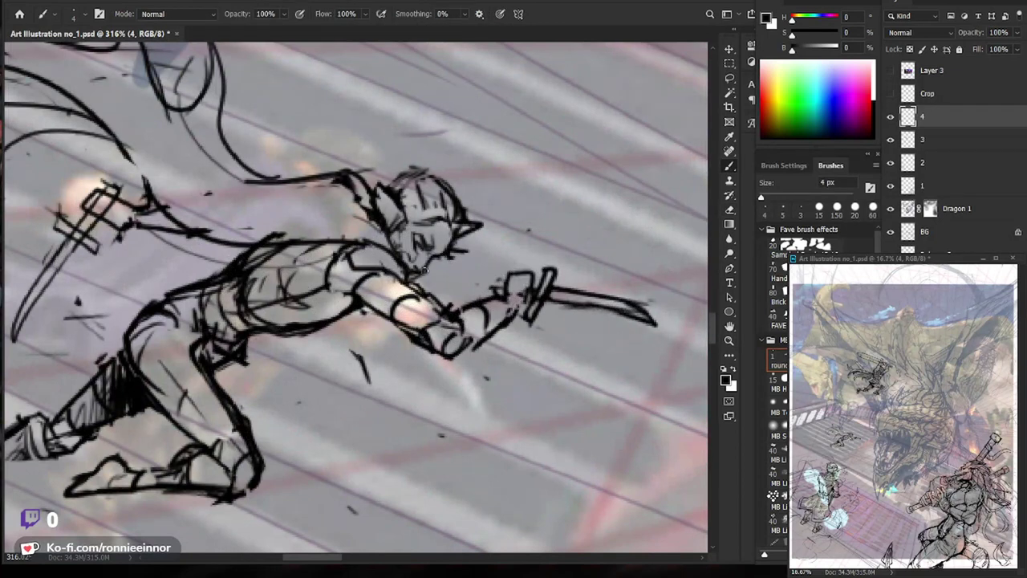
scroll(458, 247, "down", 3)
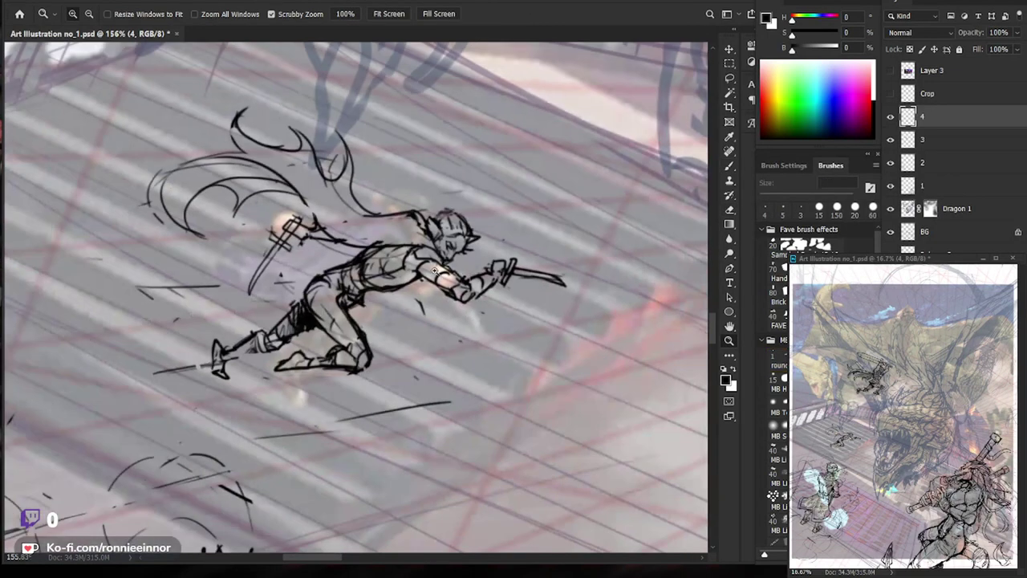
scroll(458, 248, "up", 2)
key("e")
mouse_move(461, 211)
left_mouse_down()
mouse_move(446, 221)
mouse_move(471, 227)
left_mouse_up()
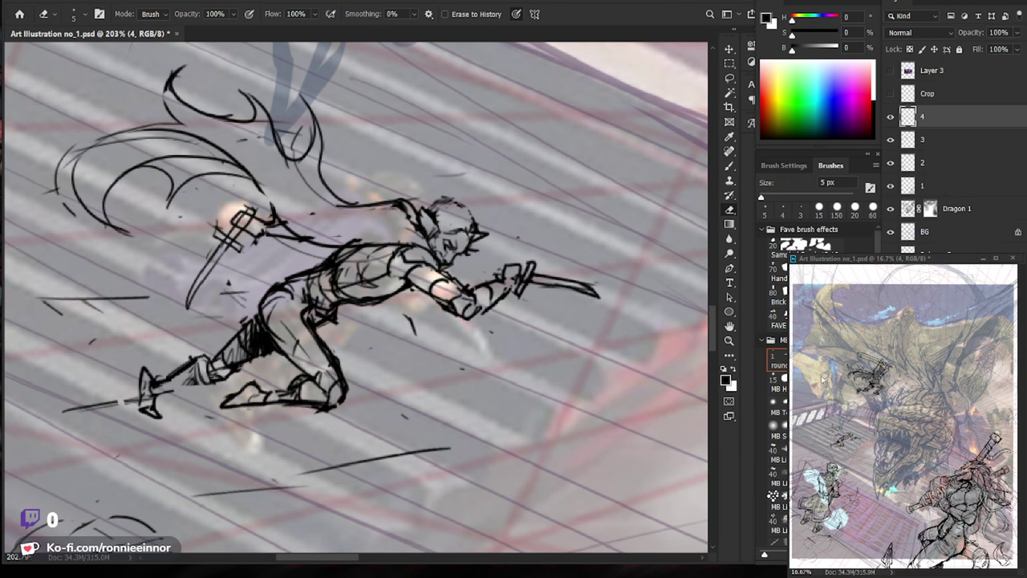
scroll(468, 244, "up", 1)
Zoom out and back in to check the leaping elf within the whole scene.
key("b")
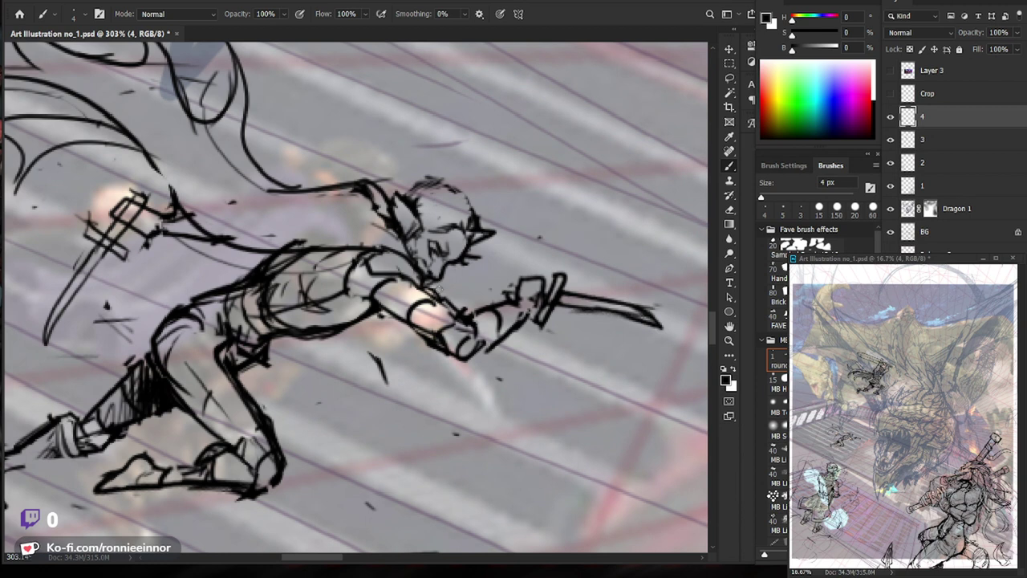
key("z")
left_click_drag(434, 285, 549, 290)
key("b")
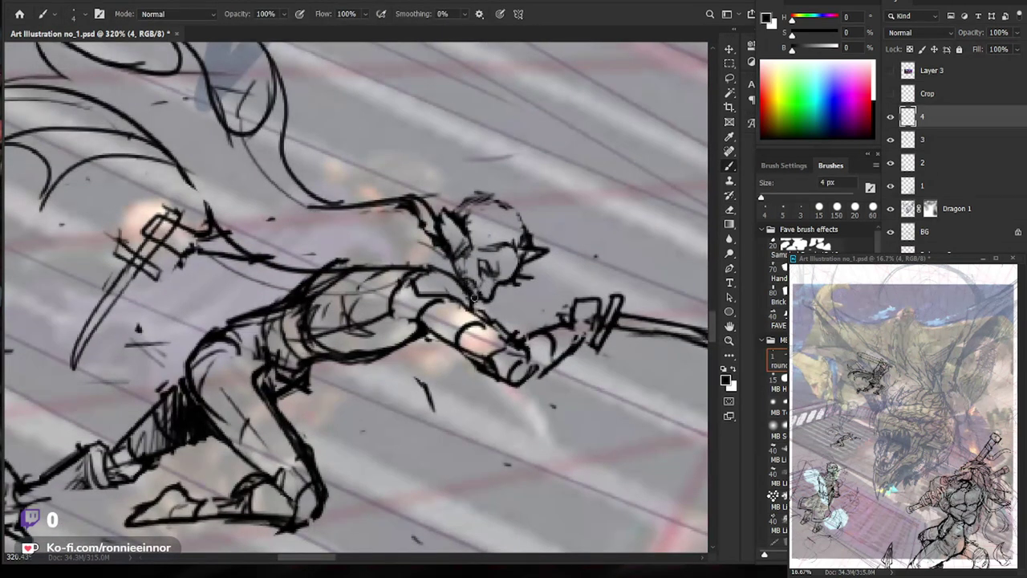
key("z")
left_click_drag(473, 297, 385, 298)
mouse_move(450, 241)
left_mouse_down()
mouse_move(498, 205)
mouse_move(562, 205)
left_mouse_up()
key("b")
key("z")
left_click_drag(506, 257, 482, 257)
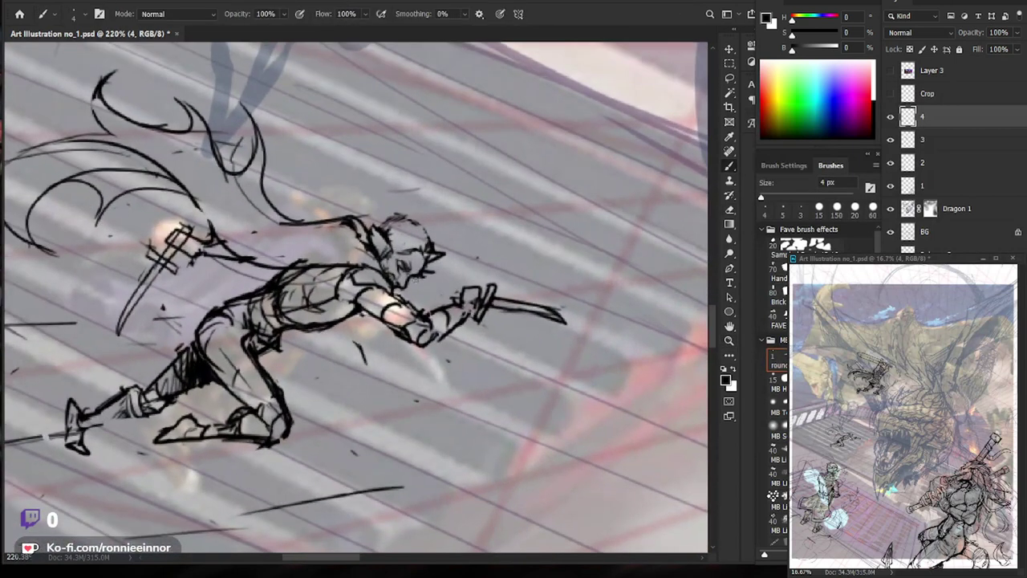
key("z")
mouse_move(401, 281)
left_mouse_down()
mouse_move(337, 281)
mouse_move(385, 281)
left_mouse_up()
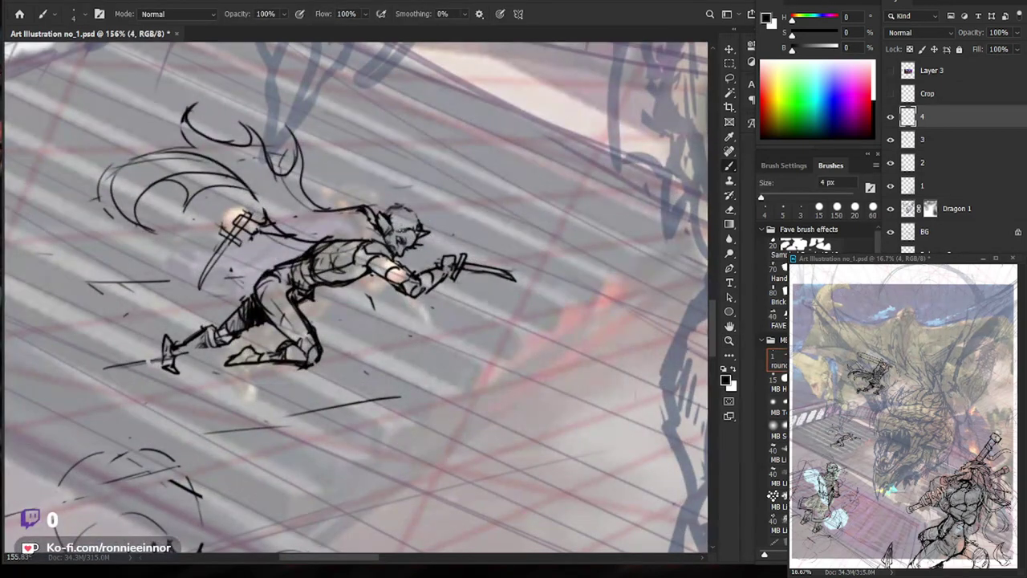
Add a small detail stroke at the elf's head with the thin brush.
key("e")
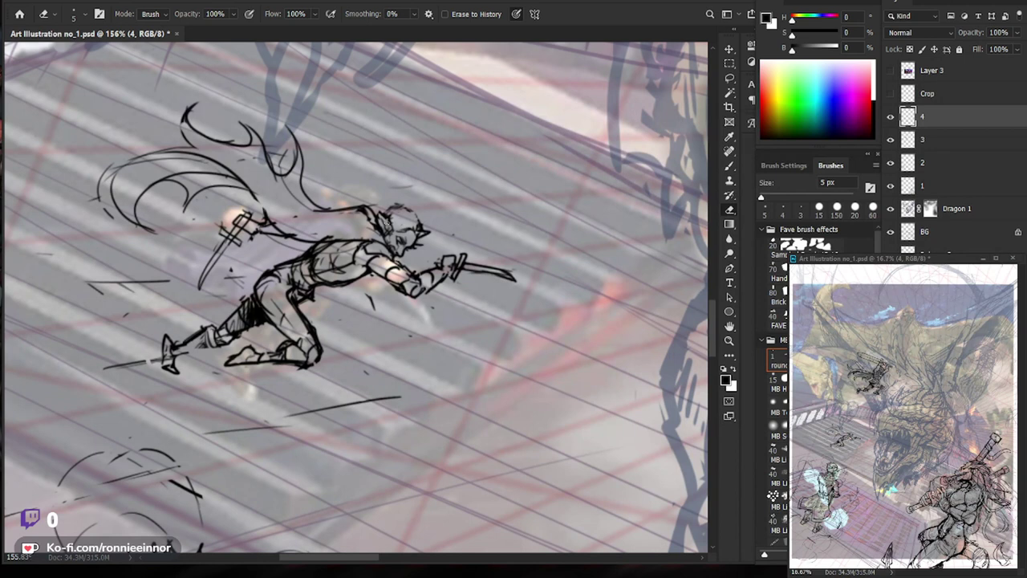
key("b")
key("e")
key("b")
key("e")
key("b")
key("e")
key("b")
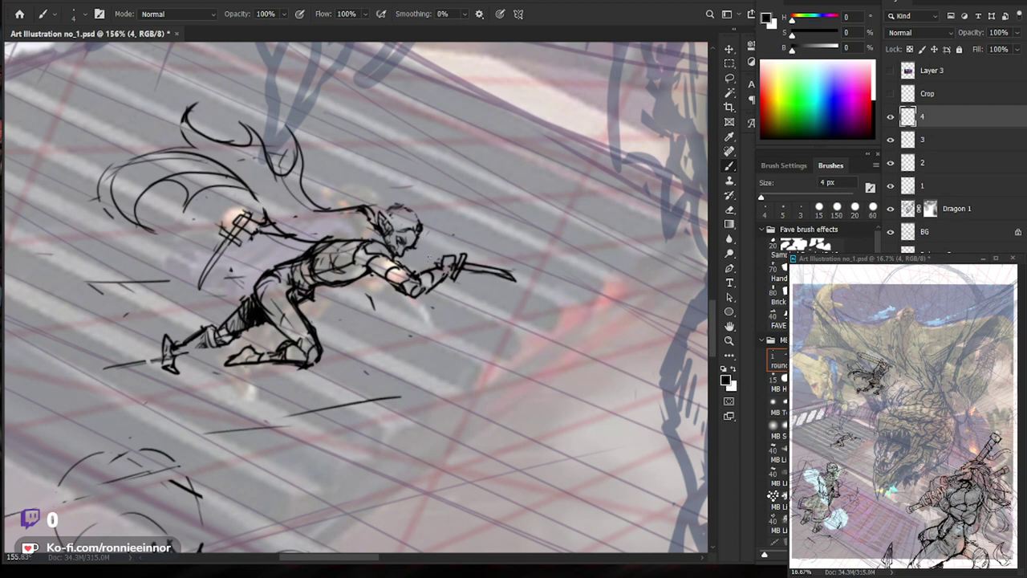
left_click_drag(418, 232, 421, 247)
Zoom in on the elf and add a second line reinforcing the sword blade.
key("z")
left_click(497, 212)
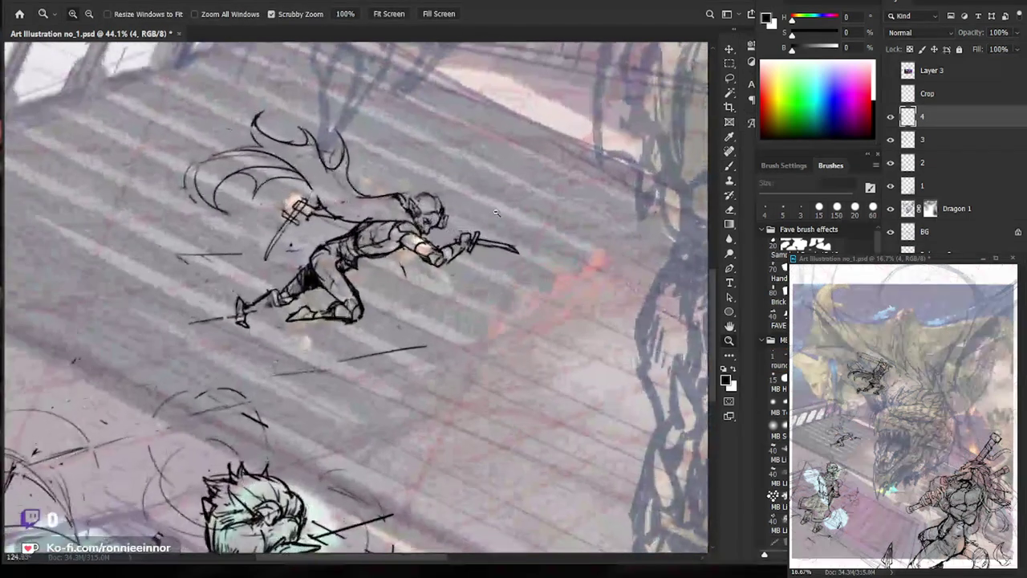
key("b")
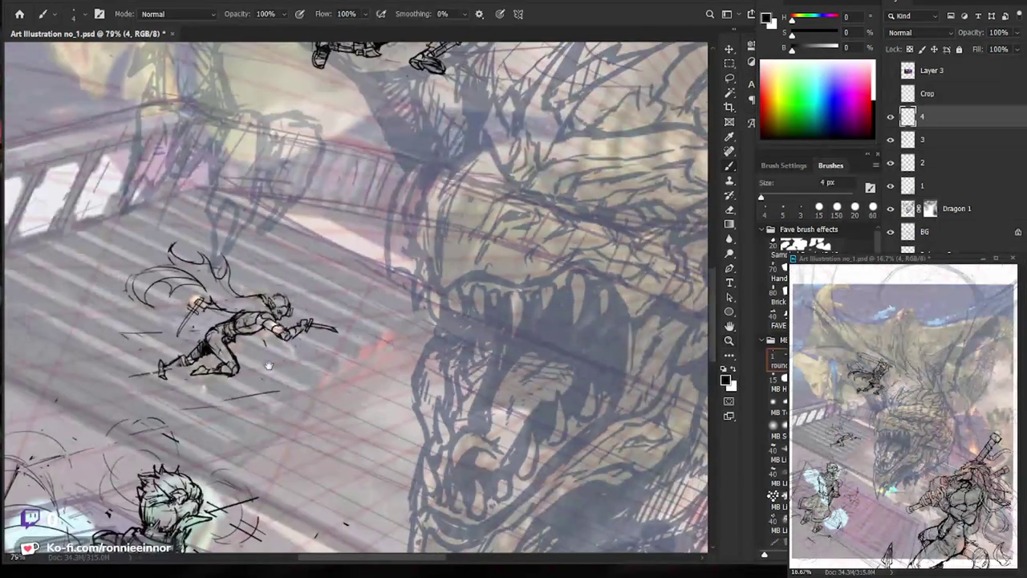
left_click_drag(498, 212, 328, 326)
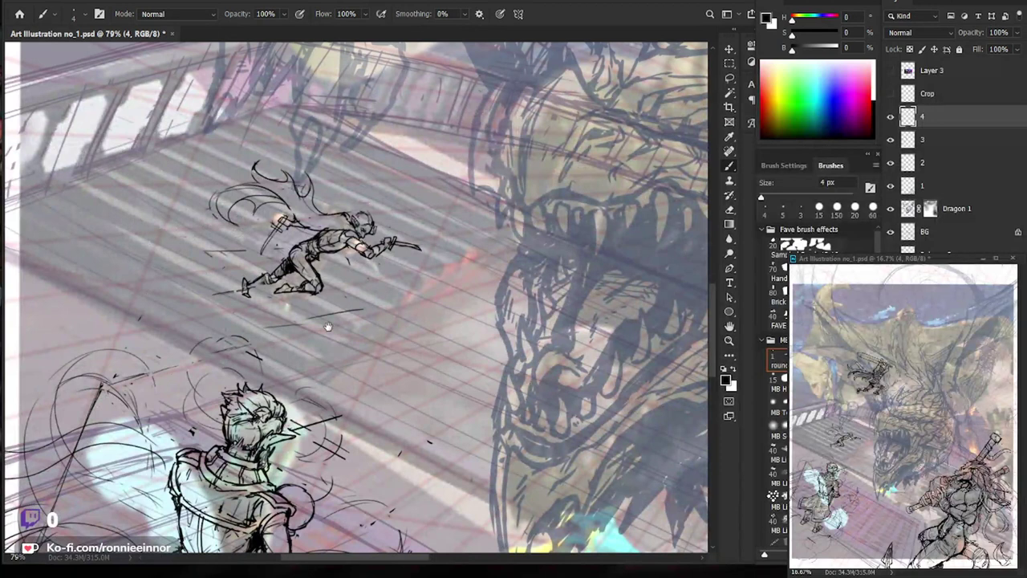
mouse_move(328, 326)
left_mouse_down()
mouse_move(327, 336)
mouse_move(377, 336)
left_mouse_up()
left_click_drag(267, 236, 244, 293)
left_click_drag(527, 313, 477, 308)
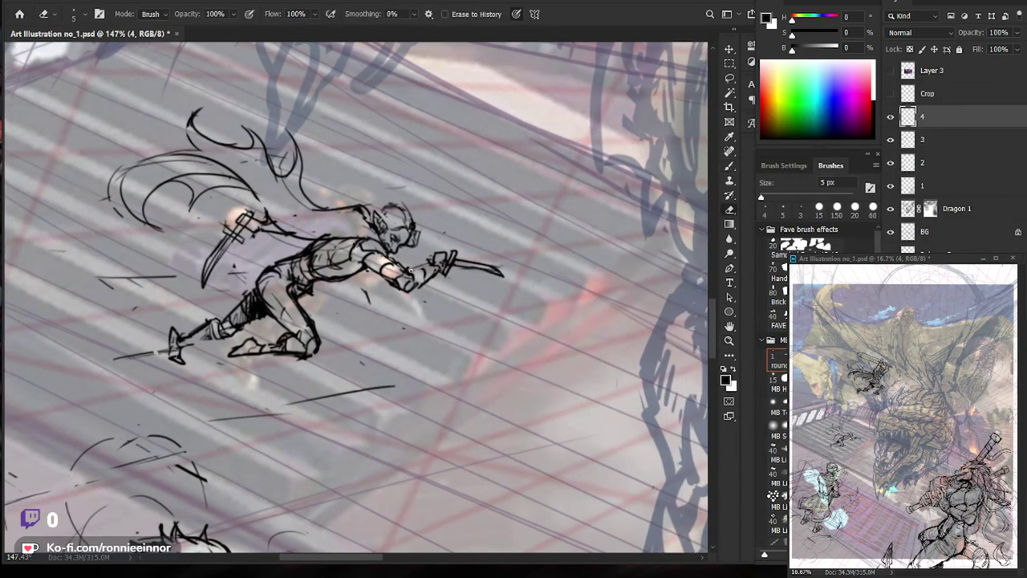
Recentre on the elf and add a short stroke to its cape.
left_click_drag(455, 313, 490, 295)
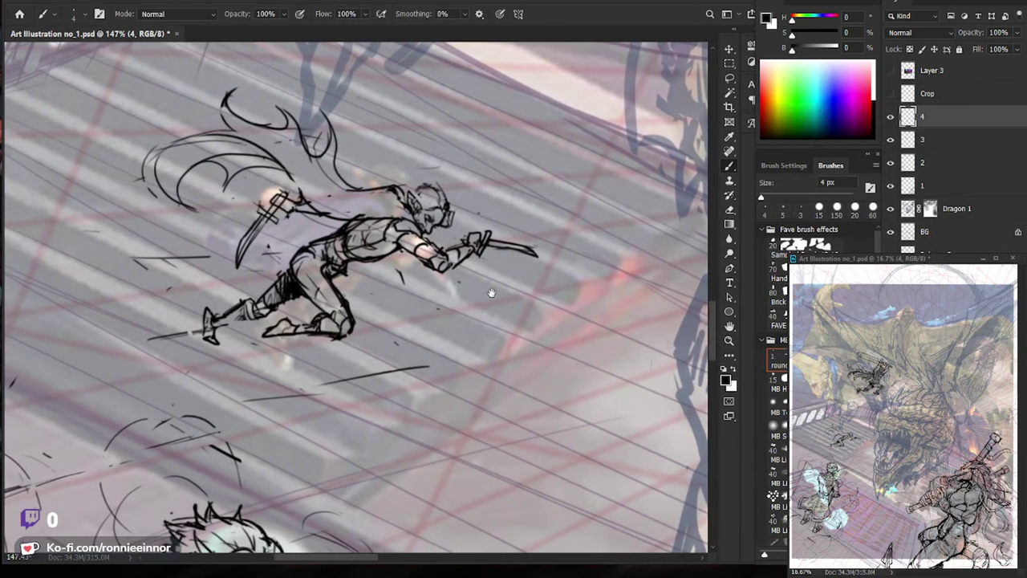
left_click_drag(317, 148, 338, 179)
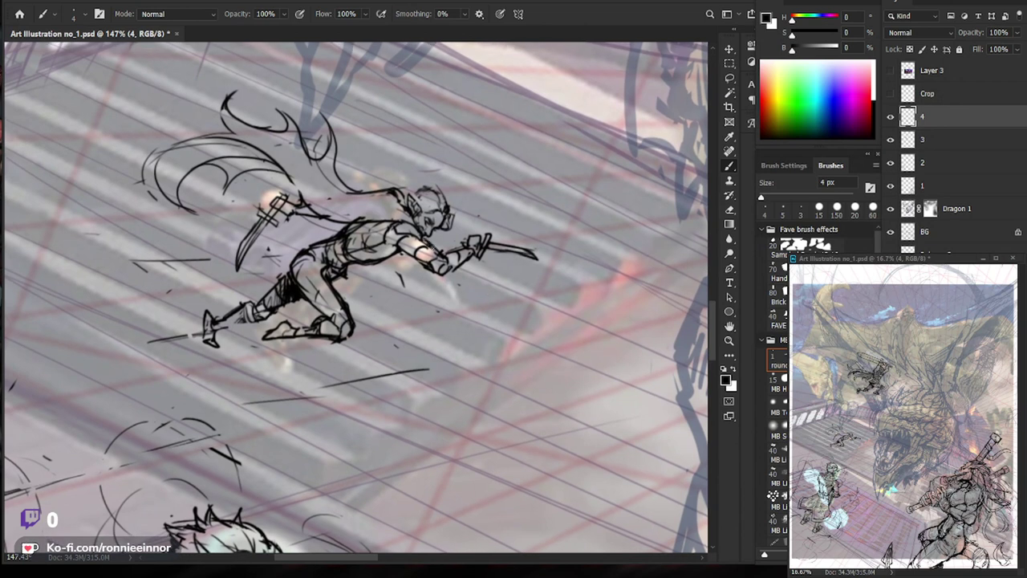
key("e")
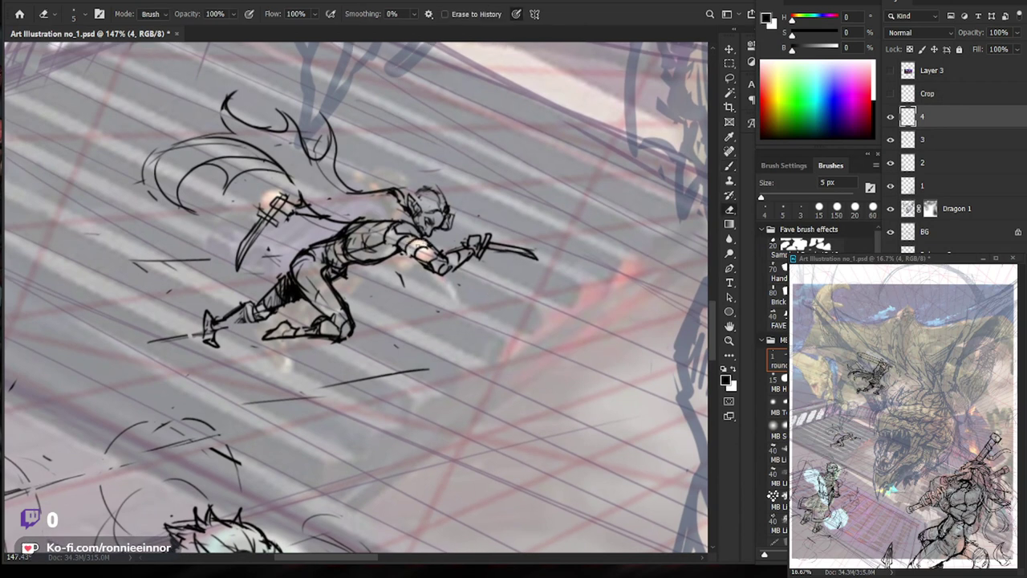
key("b")
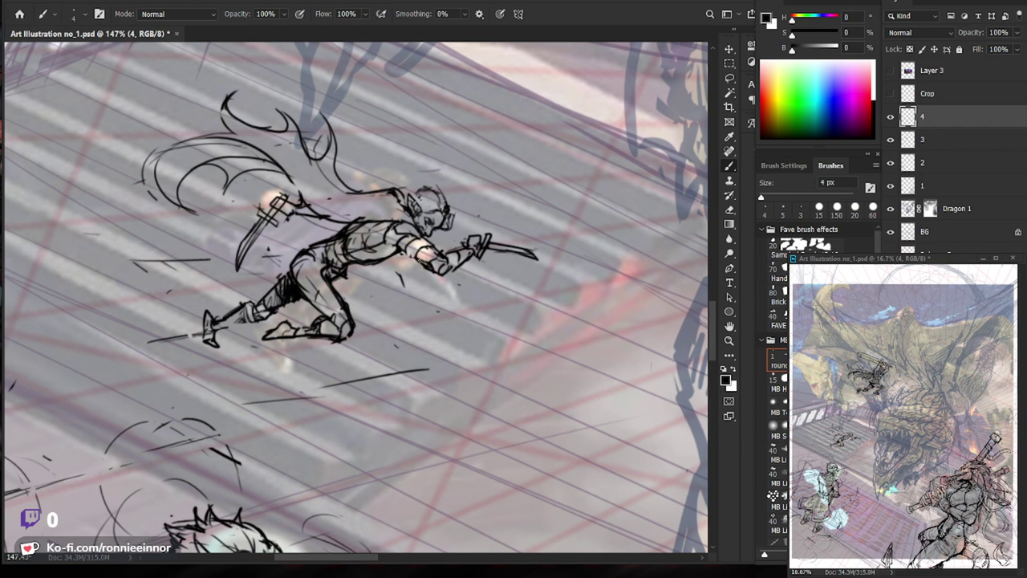
key("e")
key("b")
scroll(468, 258, "down", 3)
scroll(468, 258, "up", 2)
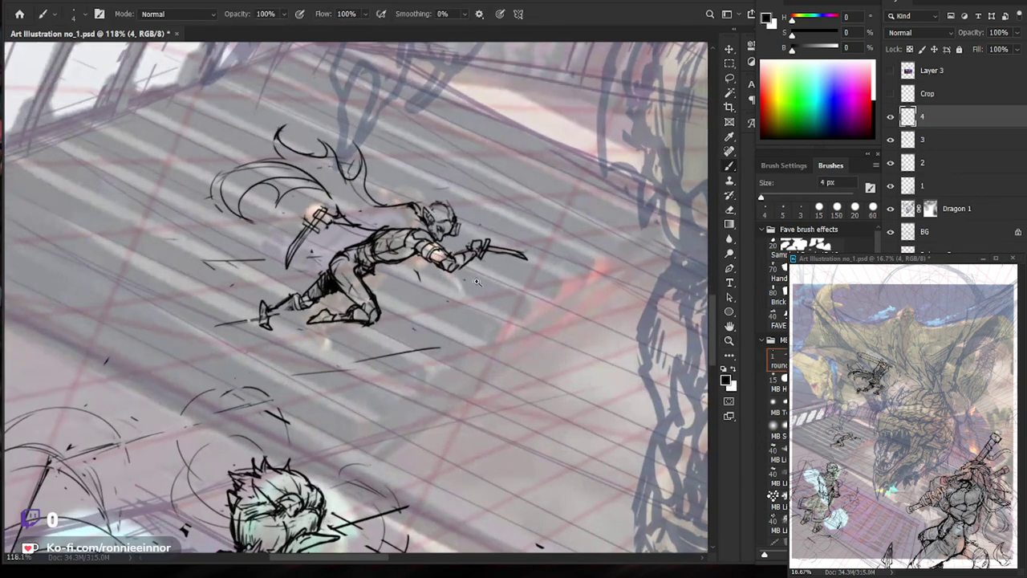
Zoom in closer and sketch, then redraw, the line along the elf's back.
key("z")
left_click(463, 241)
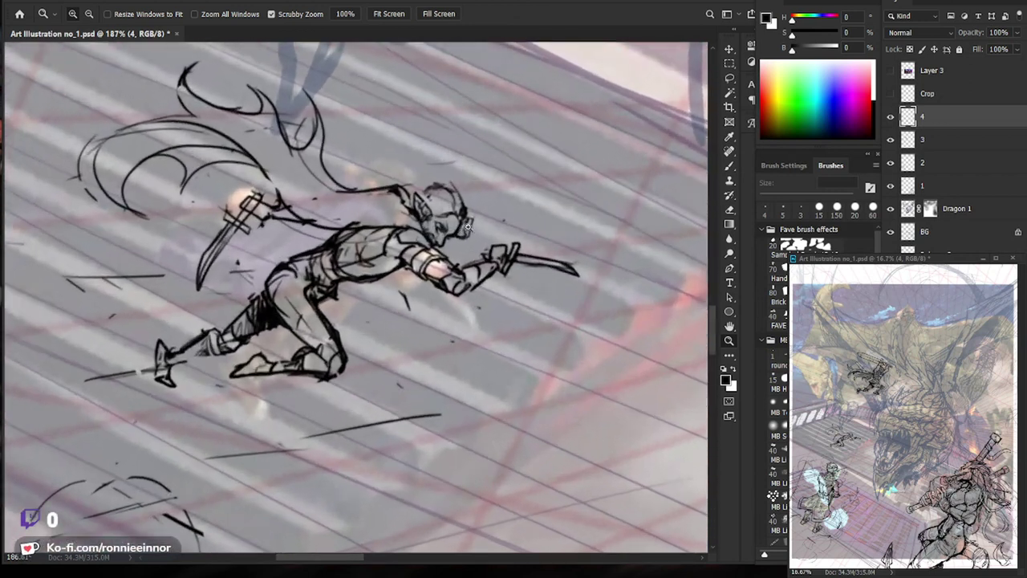
key("b")
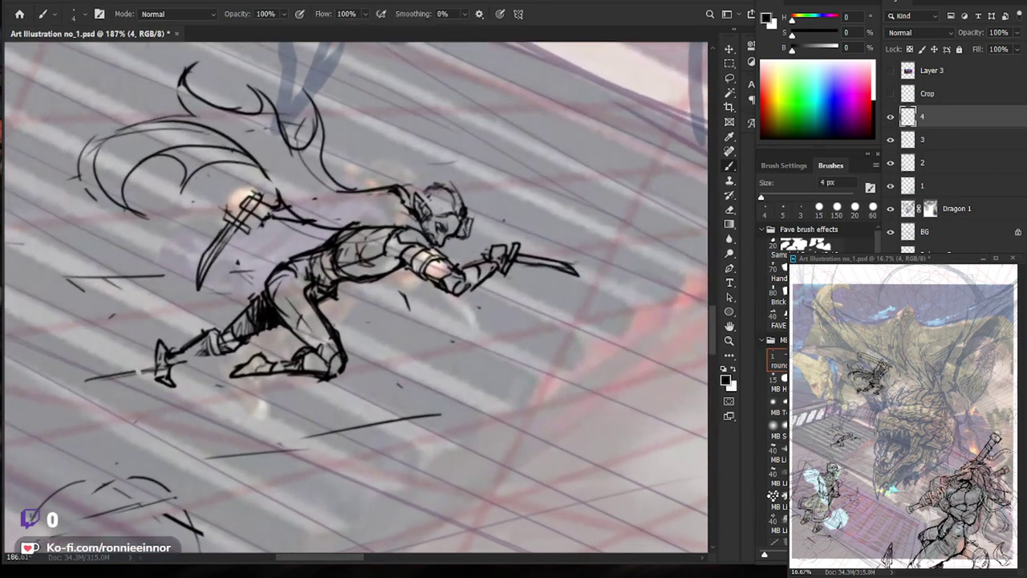
left_click_drag(538, 277, 528, 261)
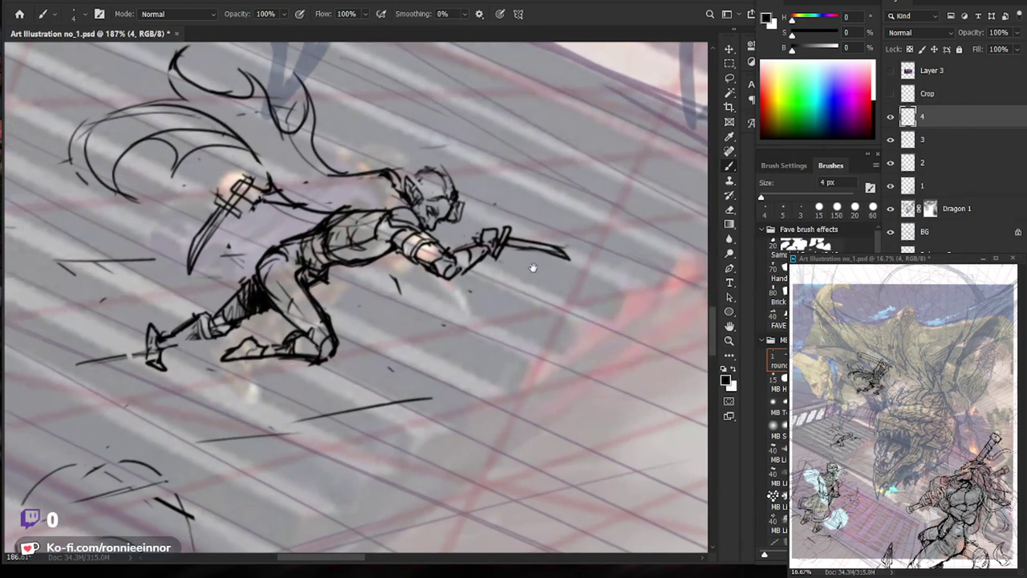
left_click_drag(410, 206, 324, 183)
key("e")
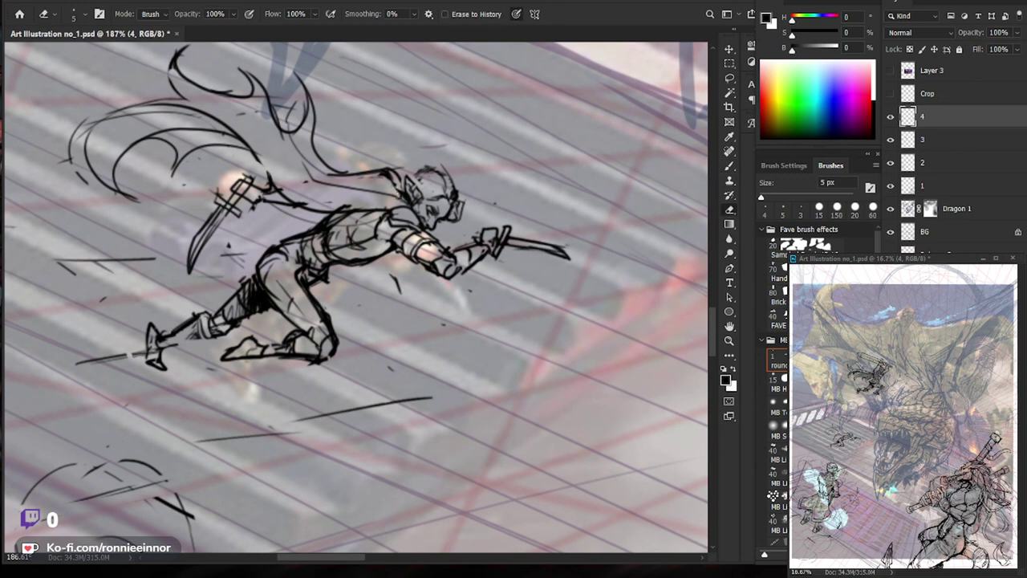
key("b")
mouse_move(407, 199)
left_mouse_down()
mouse_move(388, 173)
mouse_move(336, 179)
left_mouse_up()
Sketch two strokes running from the elf's back into the cape.
left_click_drag(516, 186, 538, 211)
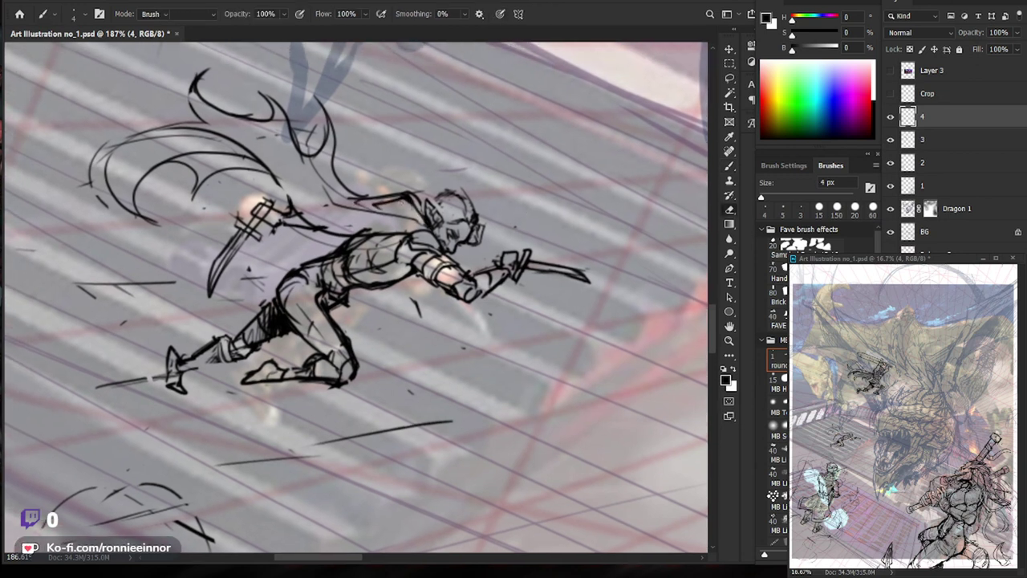
key("e")
key("b")
left_click_drag(372, 192, 327, 164)
left_click_drag(368, 198, 326, 178)
Erase stray strokes near the back and, with a larger eraser, the inner cape curves.
key("z")
left_click_drag(514, 360, 463, 361)
left_click_drag(479, 225, 530, 225)
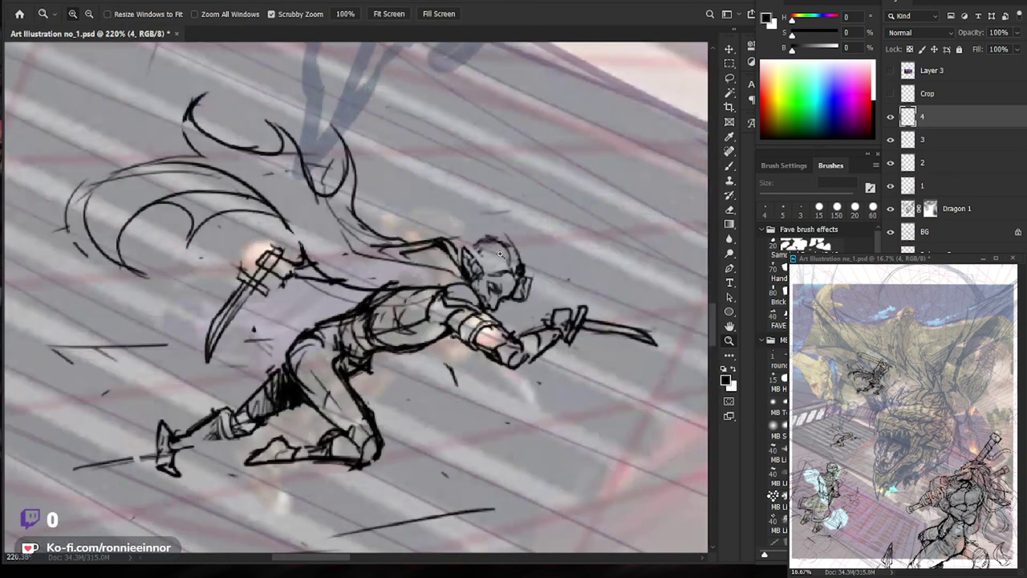
key("e")
key("b")
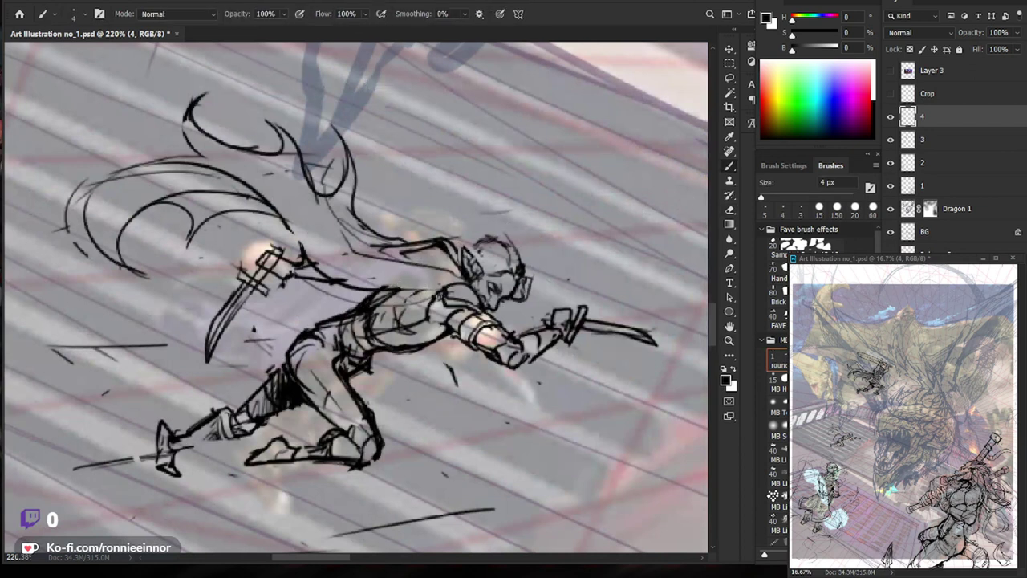
key("e")
mouse_move(353, 292)
left_mouse_down()
mouse_move(303, 255)
mouse_move(392, 287)
mouse_move(233, 176)
left_mouse_up()
key("b")
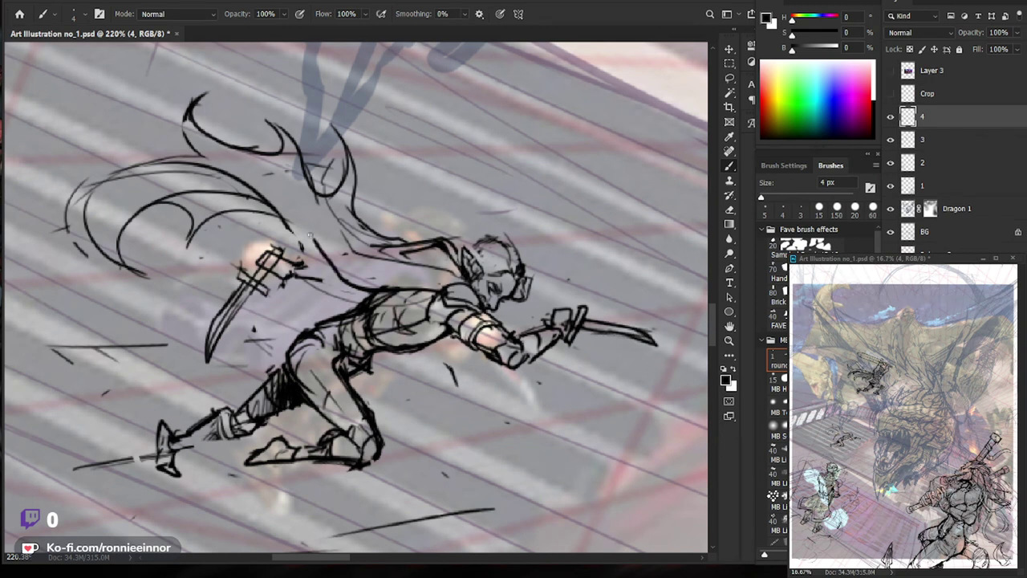
key("e")
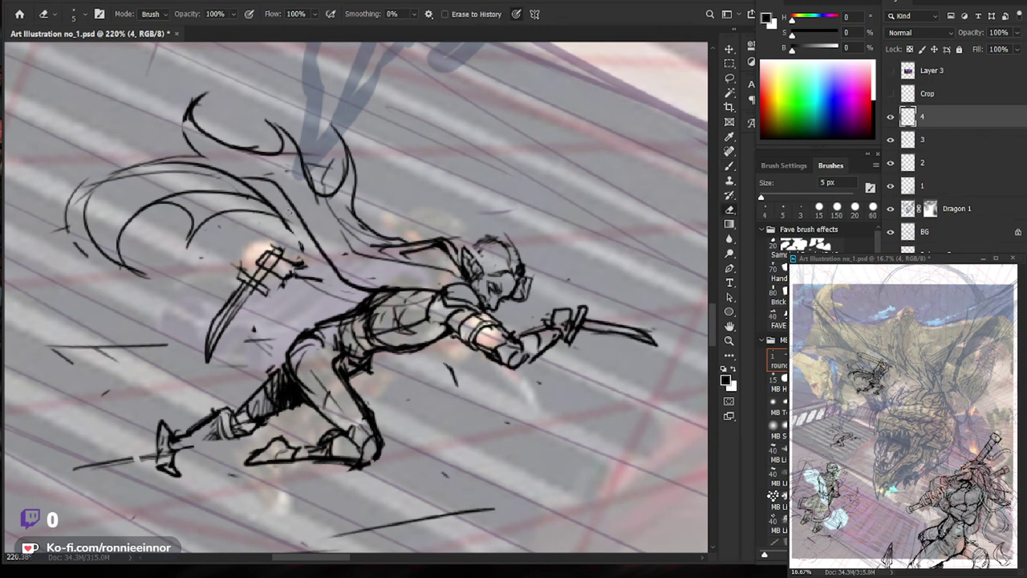
key("bracketright")
key("bracketright")
key("bracketright")
mouse_move(309, 232)
left_mouse_down()
mouse_move(171, 183)
mouse_move(64, 221)
left_mouse_up()
Draw two new sweeping arcs for the cape and check them in the full scene.
key("b")
left_click_drag(289, 214, 163, 263)
left_click_drag(262, 172, 140, 210)
key("z")
mouse_move(450, 165)
left_mouse_down()
mouse_move(344, 164)
mouse_move(377, 164)
left_mouse_up()
key("b")
left_click_drag(532, 393, 489, 391)
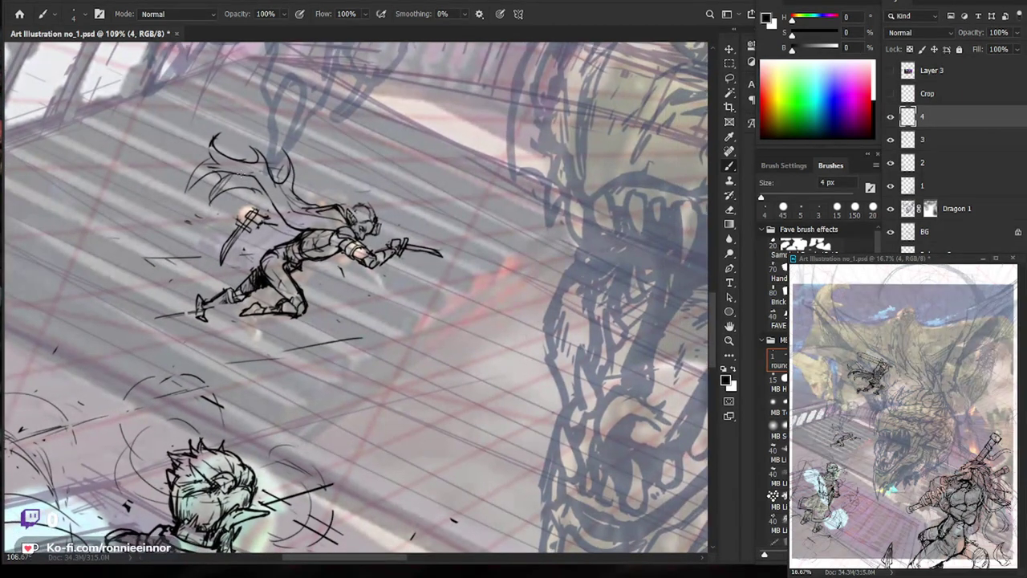
Erase and redraw the upper sword blade strokes and a shorter stroke below the hilt.
left_click_drag(450, 321, 377, 321)
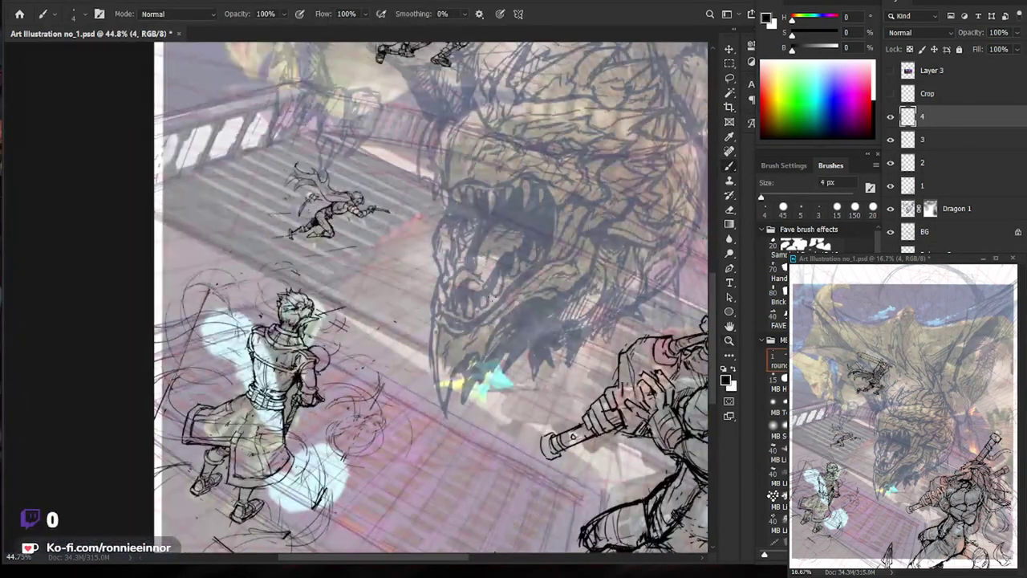
left_click_drag(473, 410, 391, 431)
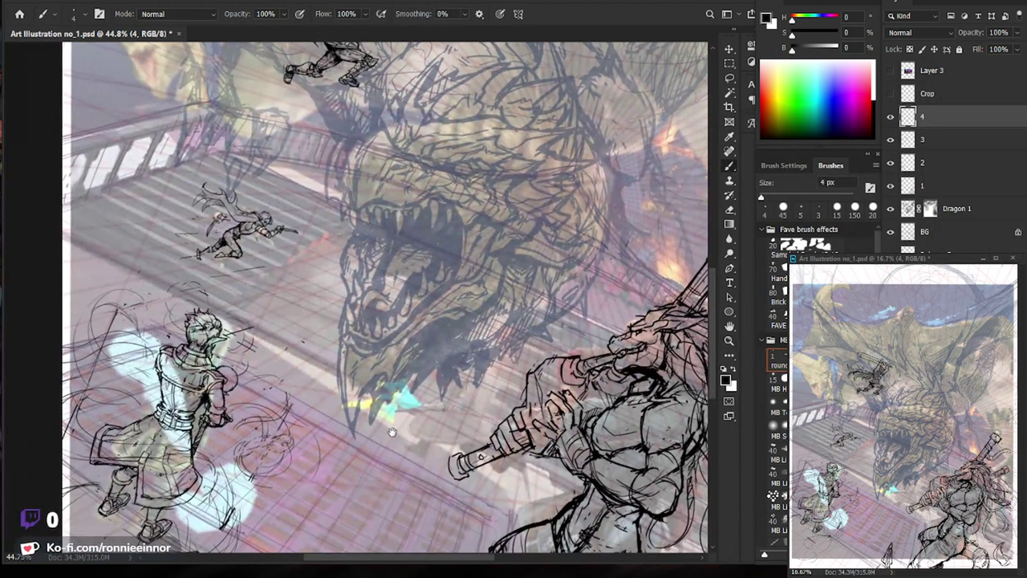
left_click_drag(210, 213, 297, 218)
key("e")
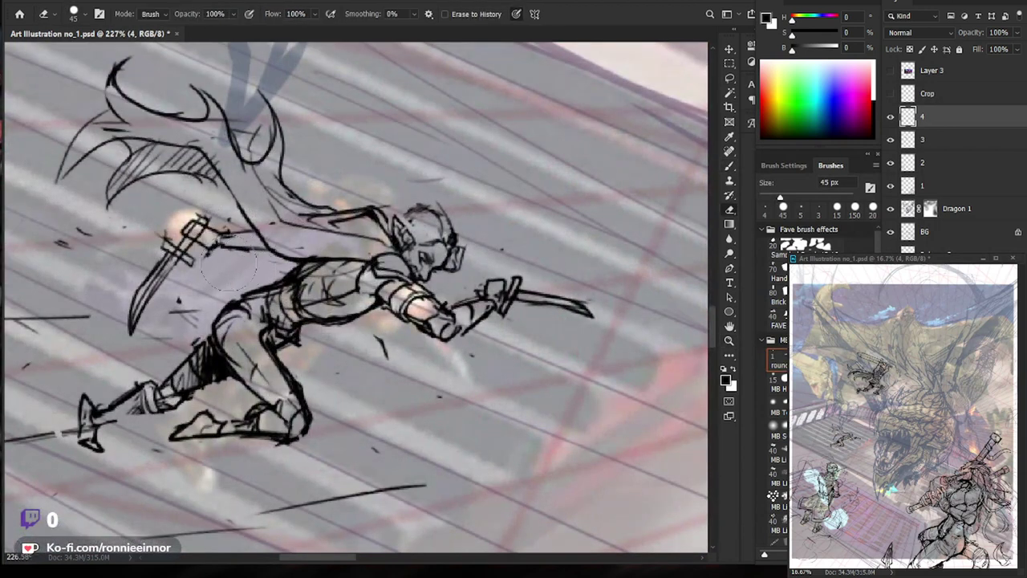
key("b")
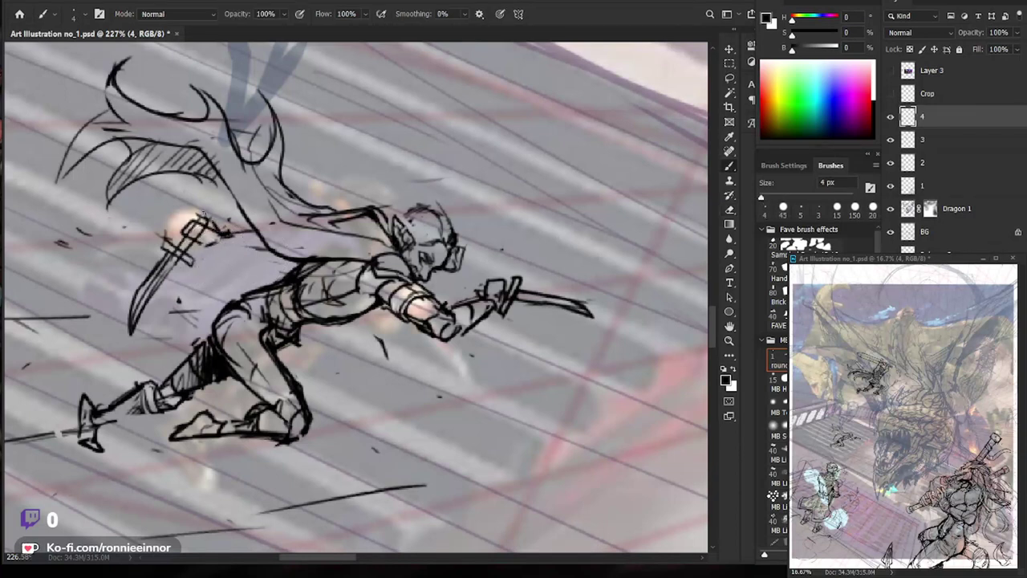
key("e")
left_click_drag(197, 241, 165, 269)
key("b")
mouse_move(168, 233)
left_mouse_down()
mouse_move(217, 255)
mouse_move(183, 249)
mouse_move(135, 325)
left_mouse_up()
key("e")
key("b")
left_click_drag(186, 255, 134, 318)
Add short lines to the swordsman's hood and small marks on his face and goggles.
scroll(477, 288, "down", 5)
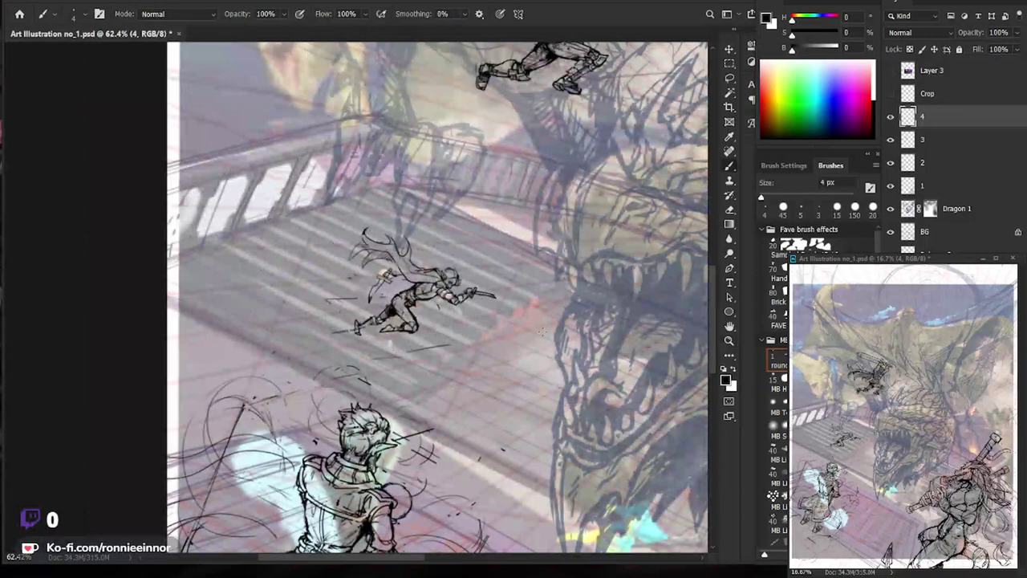
scroll(402, 325, "up", 2)
scroll(377, 321, "up", 3)
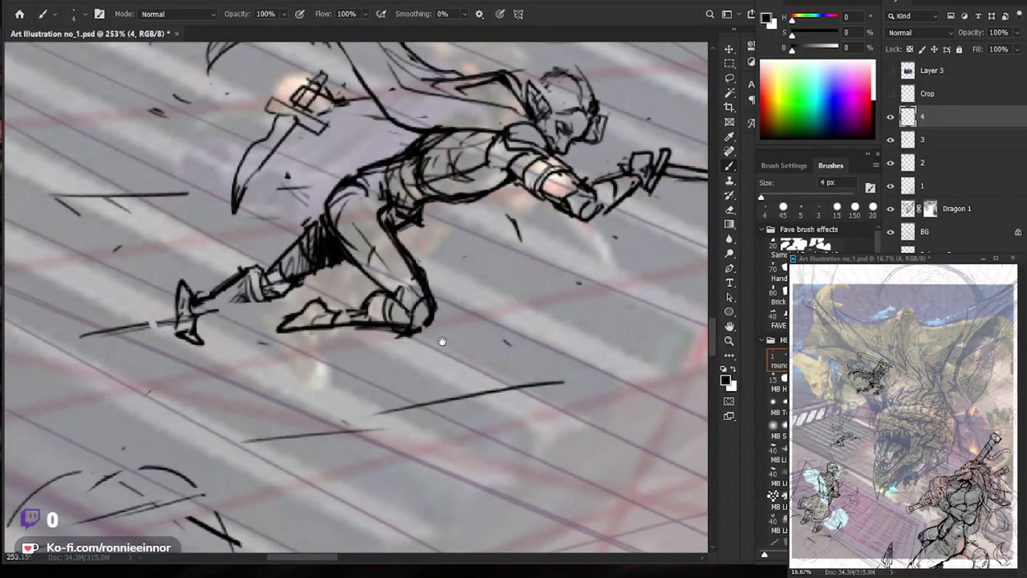
scroll(385, 312, "down", 3)
scroll(434, 321, "down", 1)
scroll(408, 326, "up", 2)
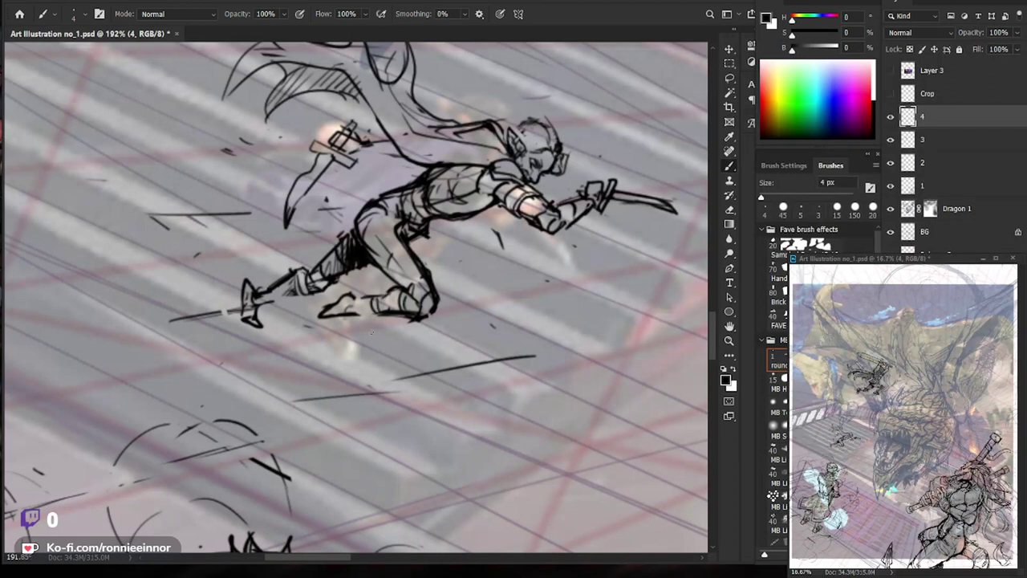
key("z")
mouse_move(423, 311)
left_mouse_down()
mouse_move(377, 312)
mouse_move(425, 321)
left_mouse_up()
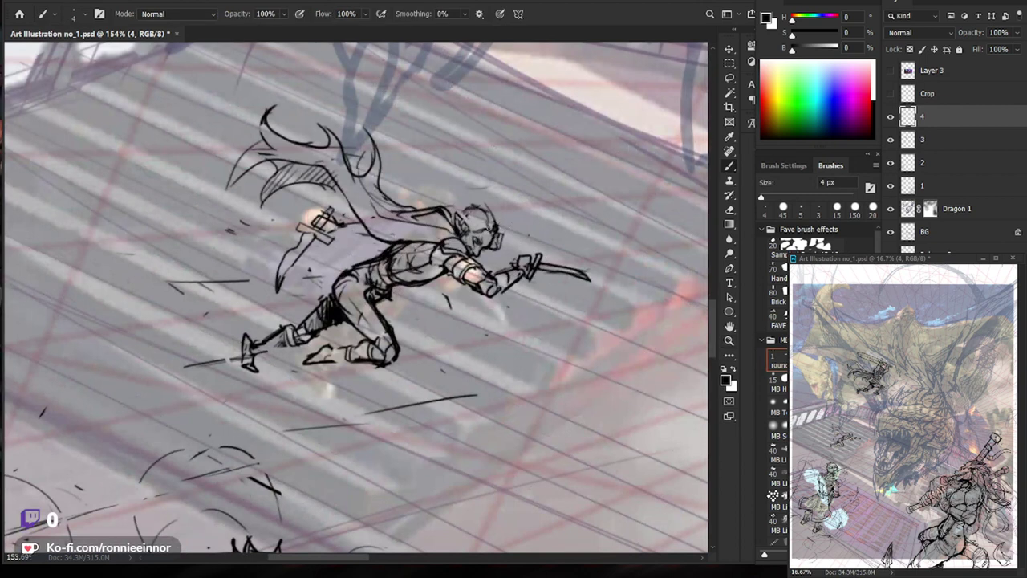
left_click_drag(567, 238, 523, 238)
left_click_drag(418, 215, 410, 192)
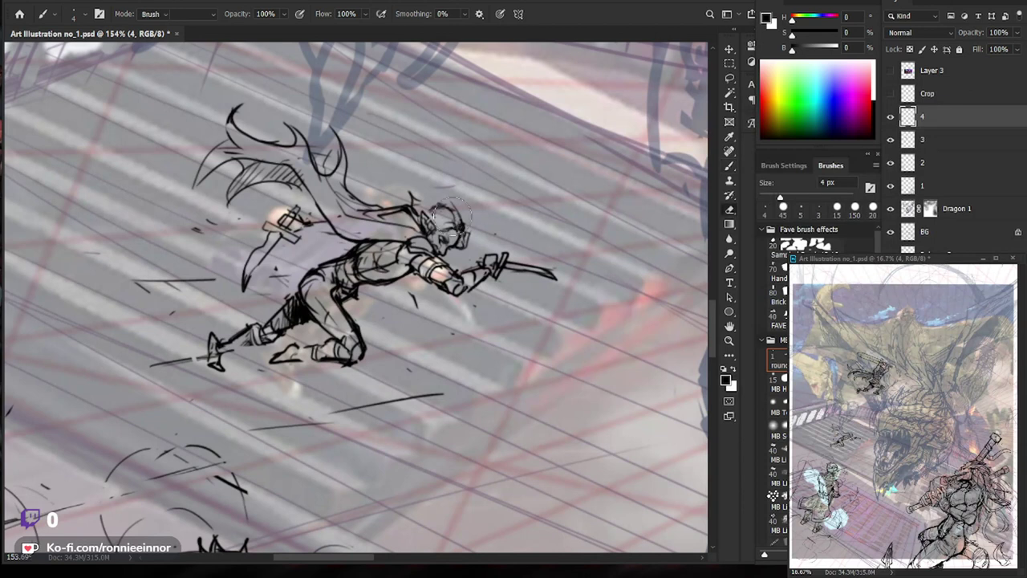
left_click_drag(459, 223, 459, 230)
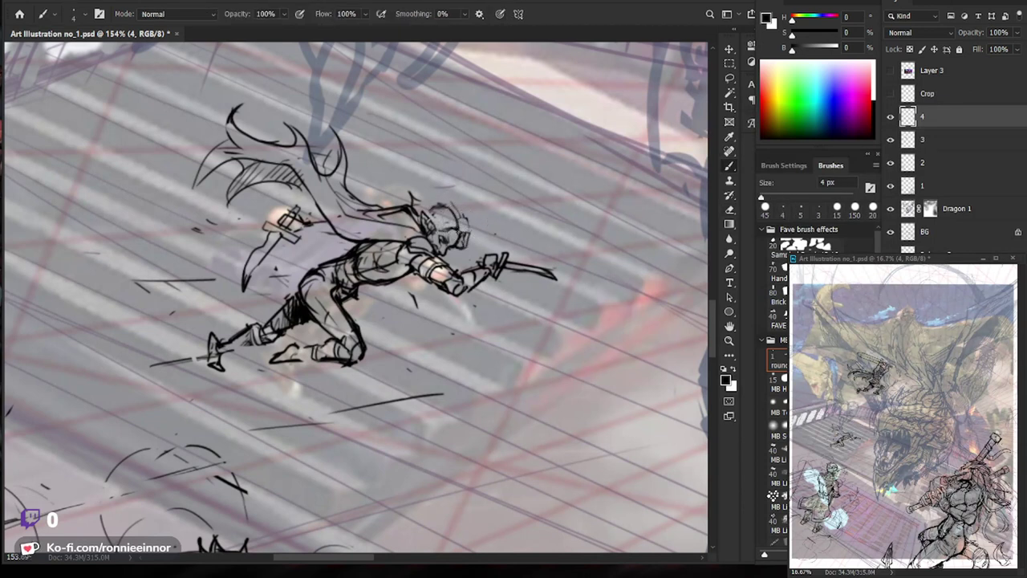
left_click_drag(460, 231, 463, 235)
Sketch flowing hair strands streaming back from the swordsman's head.
key("e")
key("b")
left_click_drag(443, 201, 462, 211)
mouse_move(447, 200)
left_mouse_down()
mouse_move(430, 196)
mouse_move(432, 205)
mouse_move(402, 183)
mouse_move(425, 201)
left_mouse_up()
key("e")
key("b")
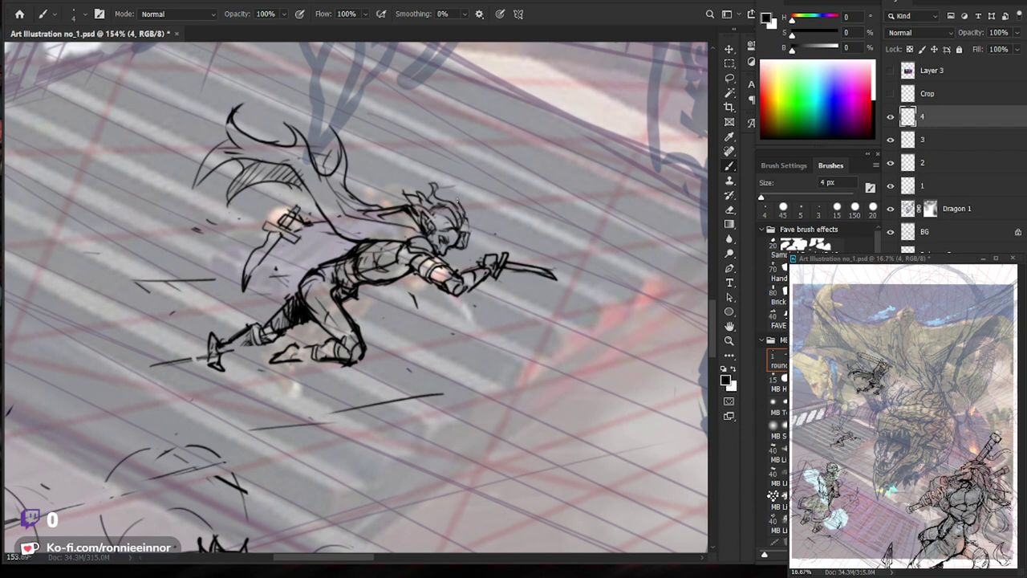
scroll(594, 229, "up", 3)
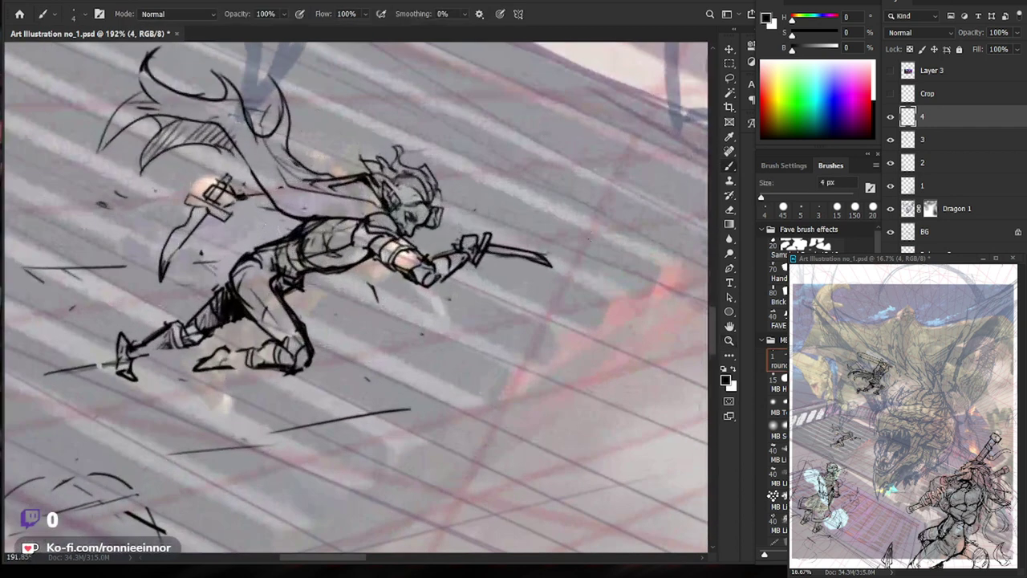
scroll(535, 284, "down", 1)
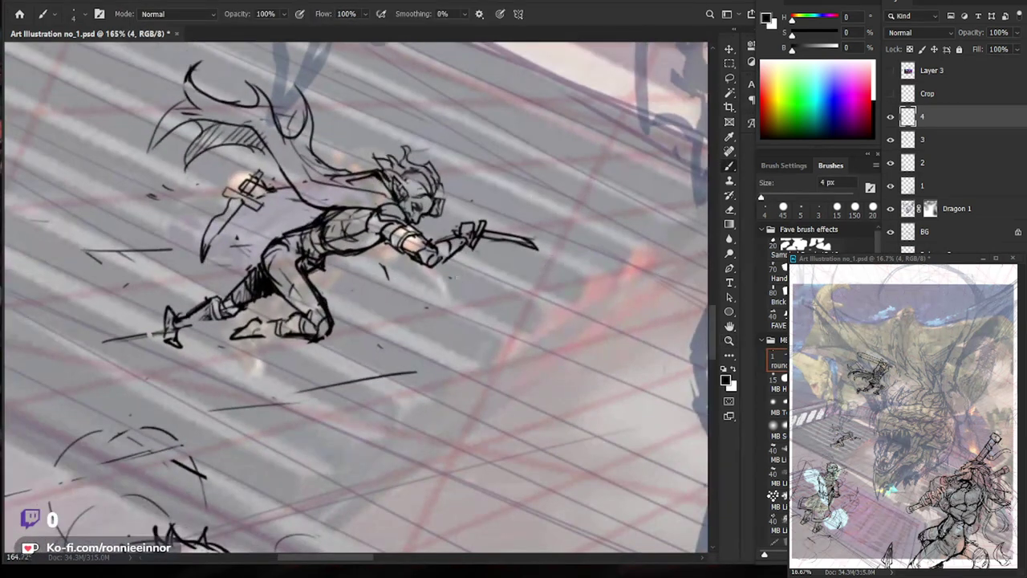
key("l")
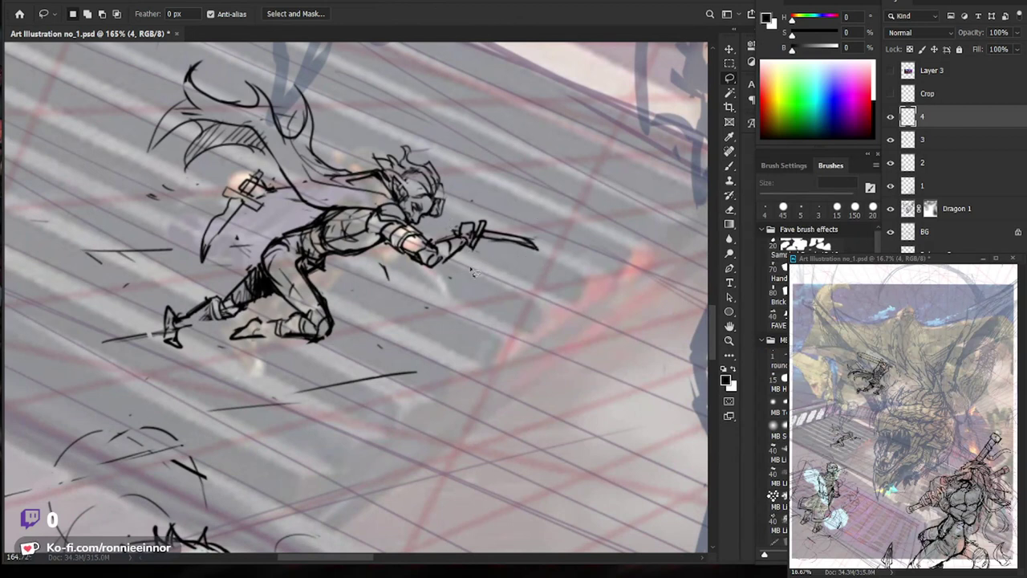
Lasso the forward sword and rotate it about 36° downward, then deselect.
left_click_drag(474, 273, 472, 270)
key("ctrl+t")
mouse_move(562, 232)
left_mouse_down()
mouse_move(591, 277)
mouse_move(576, 273)
left_mouse_up()
key("Return")
key("ctrl+d")
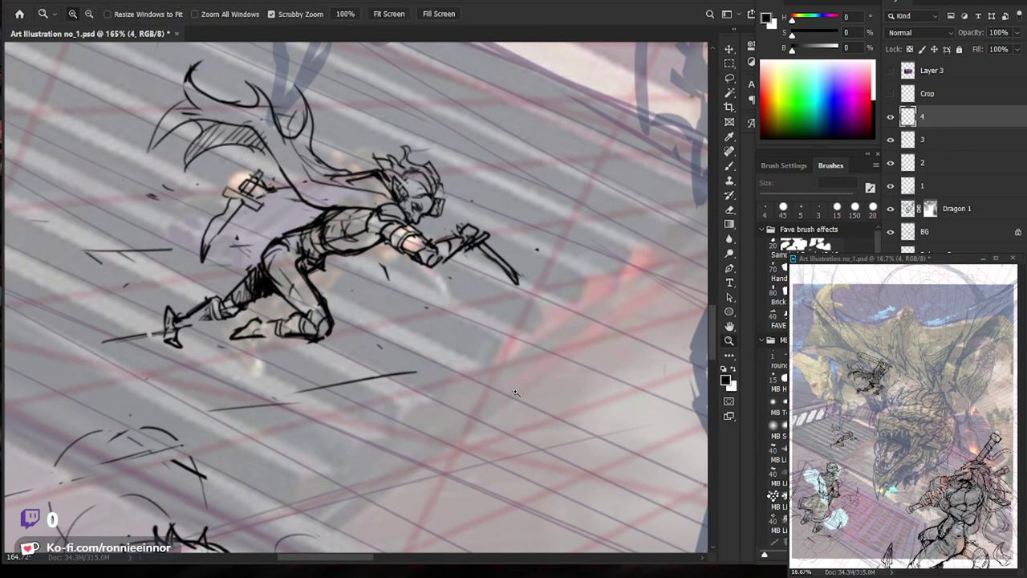
Redraw the blade running down-right from the hand and check it zoomed out.
left_click_drag(514, 413, 449, 413)
left_click_drag(520, 377, 360, 343)
left_click_drag(337, 271, 433, 271)
key("b")
mouse_move(345, 284)
left_mouse_down()
mouse_move(377, 318)
mouse_move(384, 348)
left_mouse_up()
mouse_move(474, 375)
left_mouse_down()
mouse_move(410, 375)
mouse_move(490, 406)
left_mouse_up()
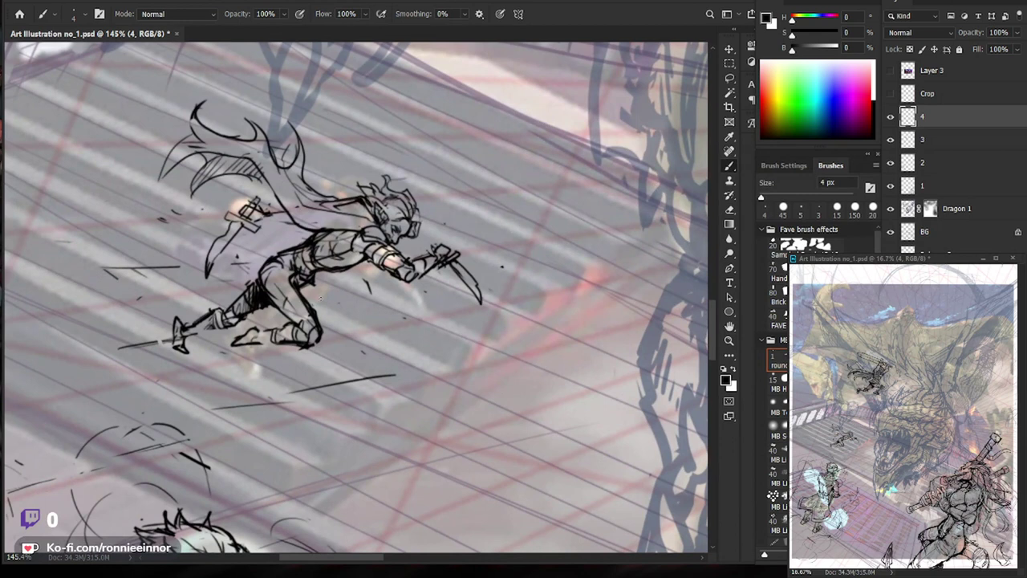
left_click_drag(319, 313, 337, 314)
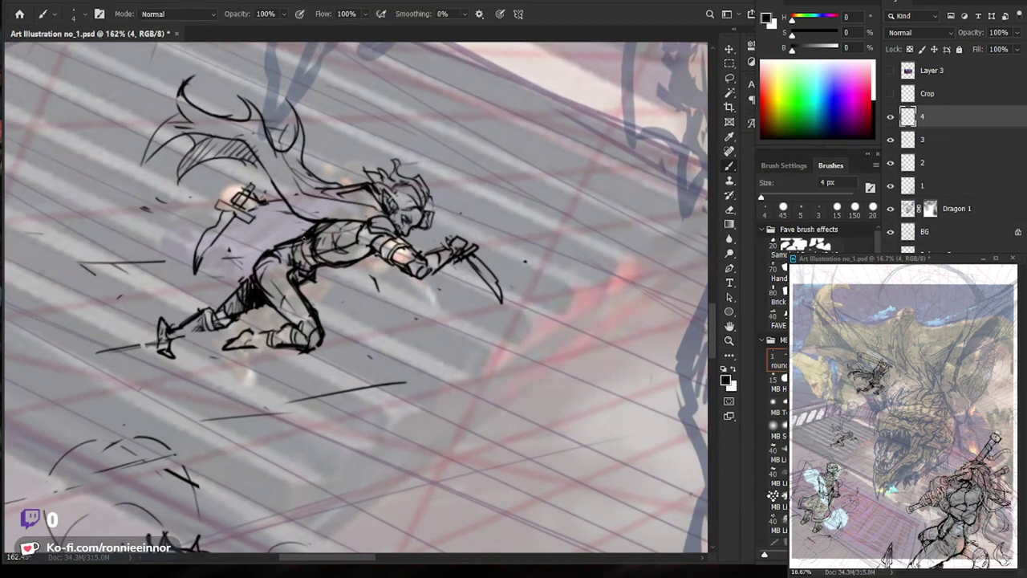
Erase the messy torso lines and re-ink them with short dark strokes.
key("e")
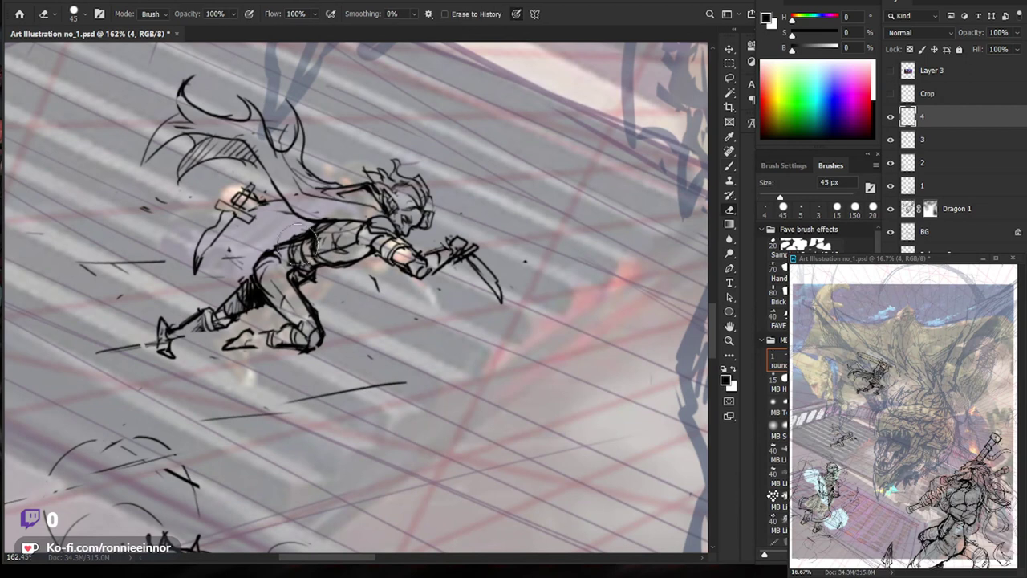
left_click_drag(301, 250, 293, 277)
key("b")
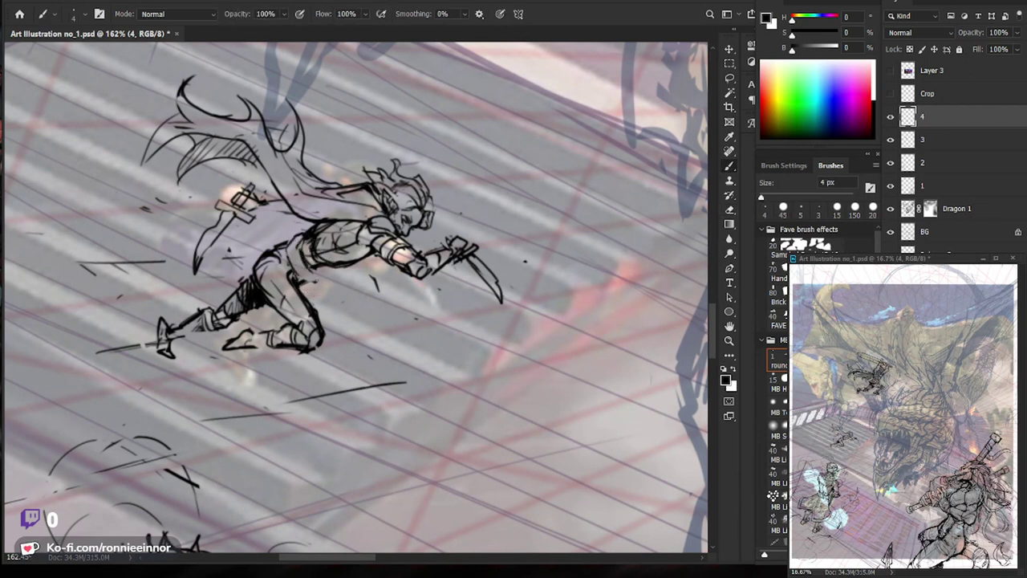
left_click_drag(303, 262, 320, 274)
scroll(425, 309, "down", 3)
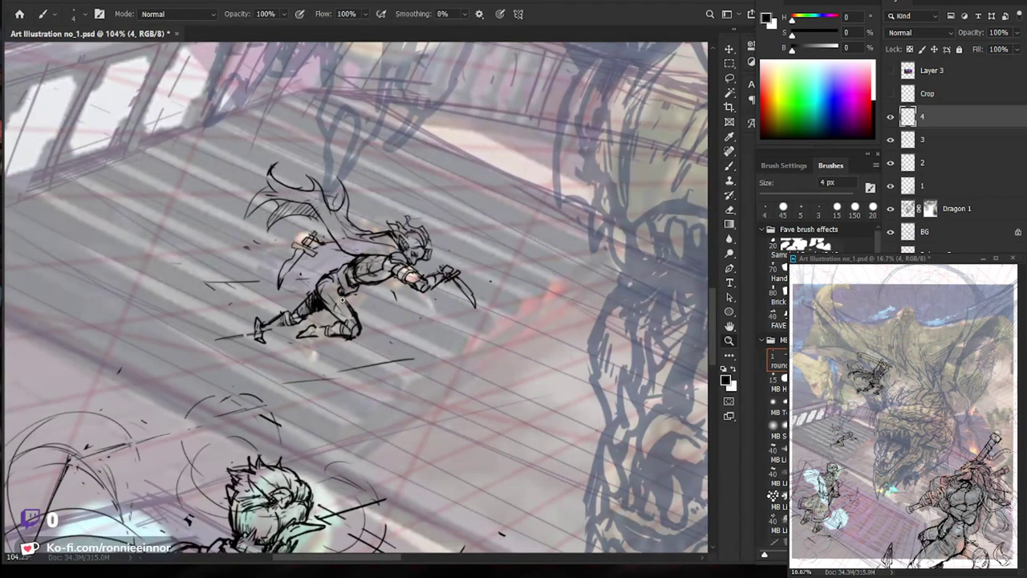
Add a small stroke and a dark stroke near the sword hilt with the 4 px brush.
scroll(337, 293, "up", 3)
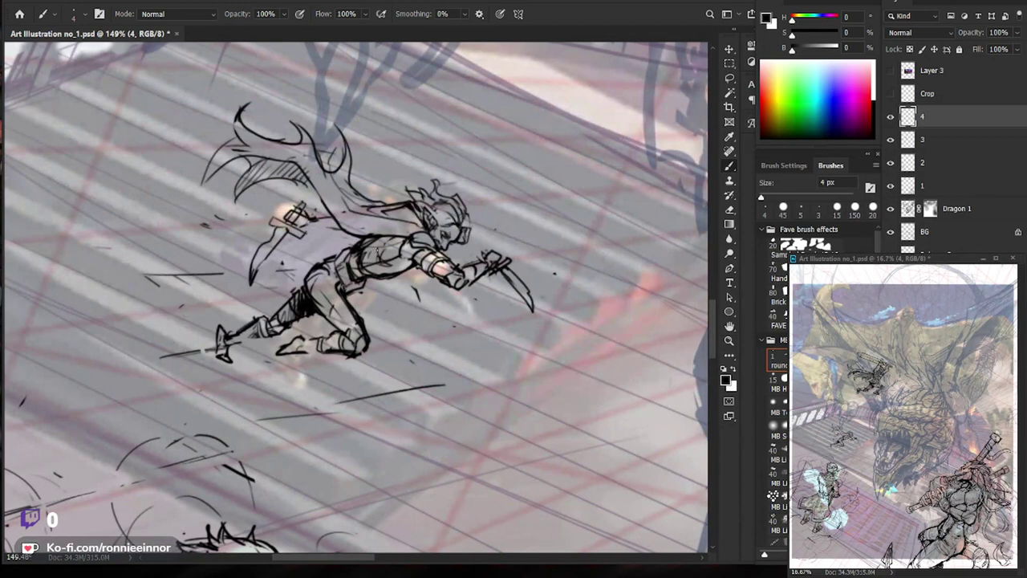
key("e")
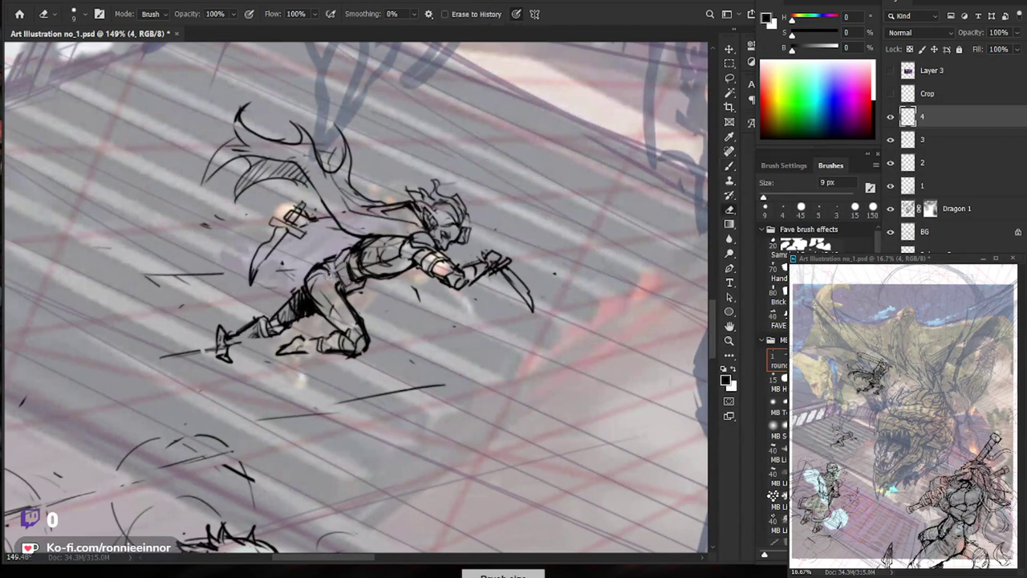
key("b")
scroll(497, 305, "down", 3)
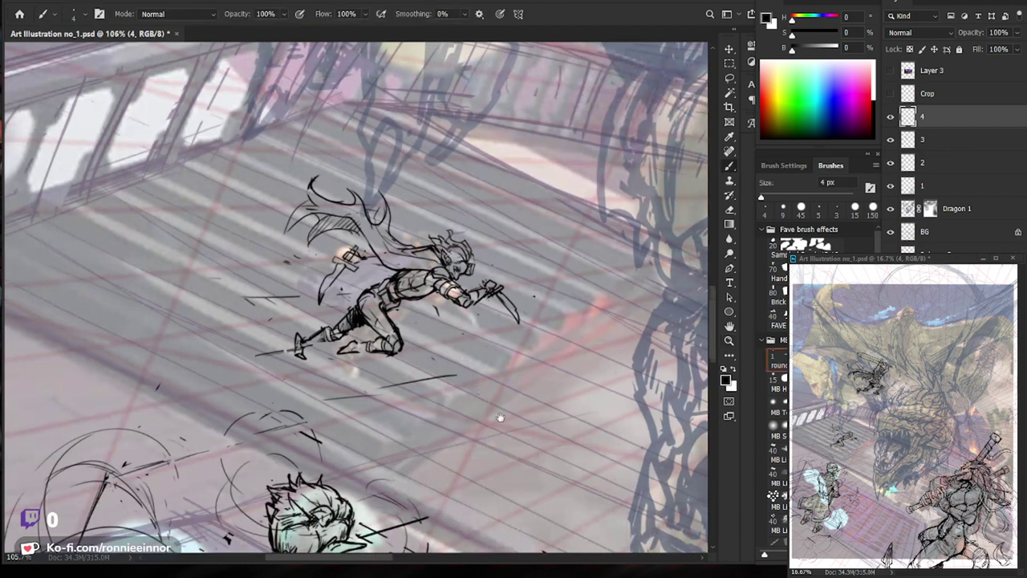
left_click_drag(546, 517, 458, 445)
scroll(241, 145, "up", 3)
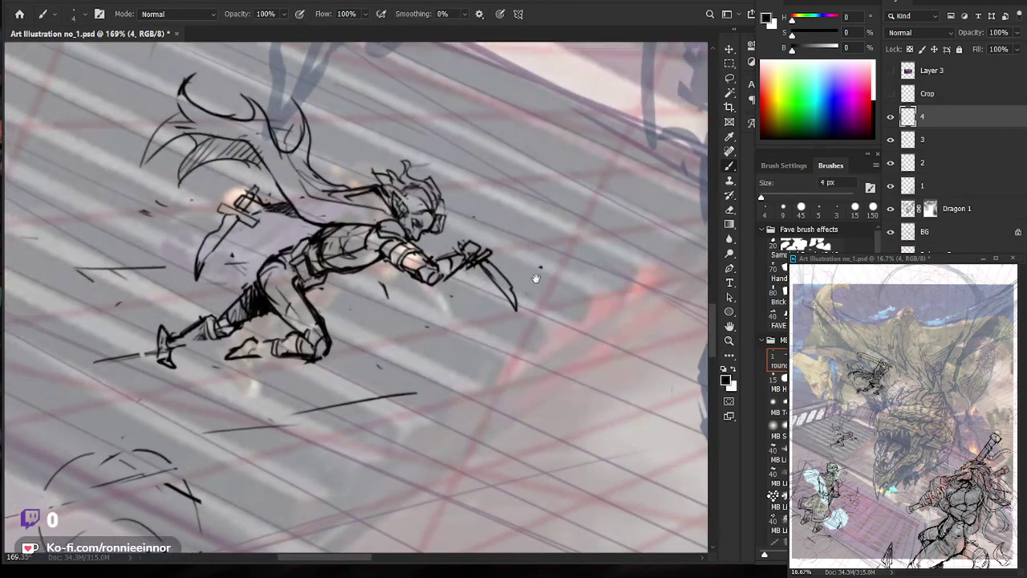
left_click_drag(525, 269, 574, 309)
mouse_move(302, 223)
left_mouse_down()
mouse_move(311, 237)
mouse_move(297, 235)
left_mouse_up()
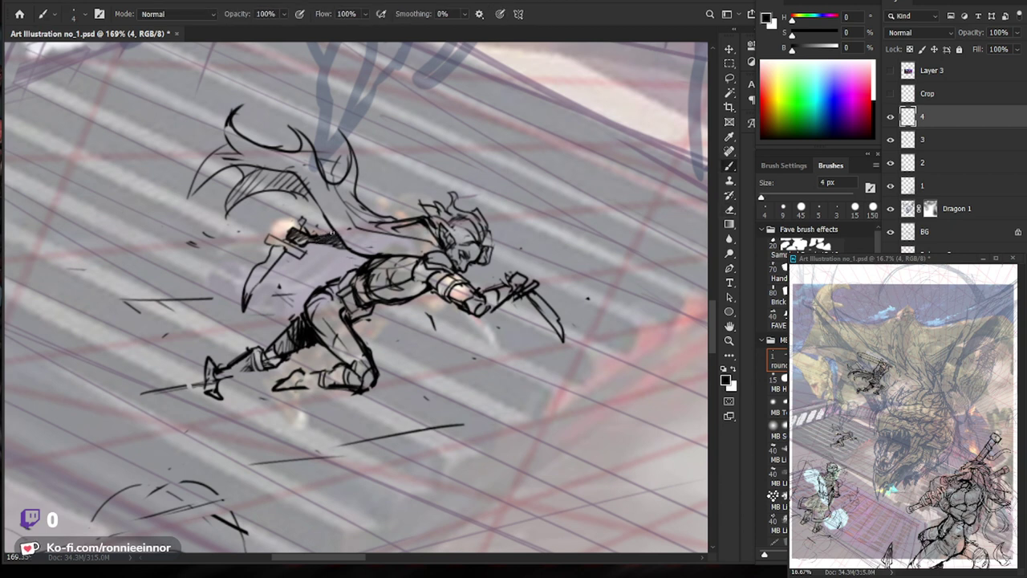
mouse_move(323, 231)
left_mouse_down()
mouse_move(339, 248)
mouse_move(358, 342)
left_mouse_up()
Erase the dagger blade strokes, try redrawing it as a thin line, then erase that line.
key("z")
left_click_drag(393, 256, 498, 258)
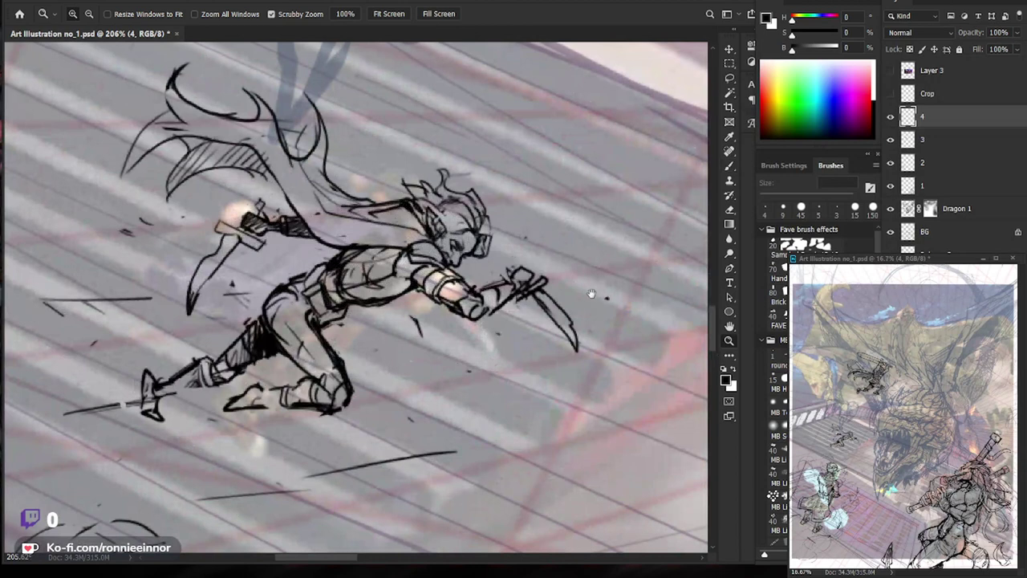
key("b")
key("b")
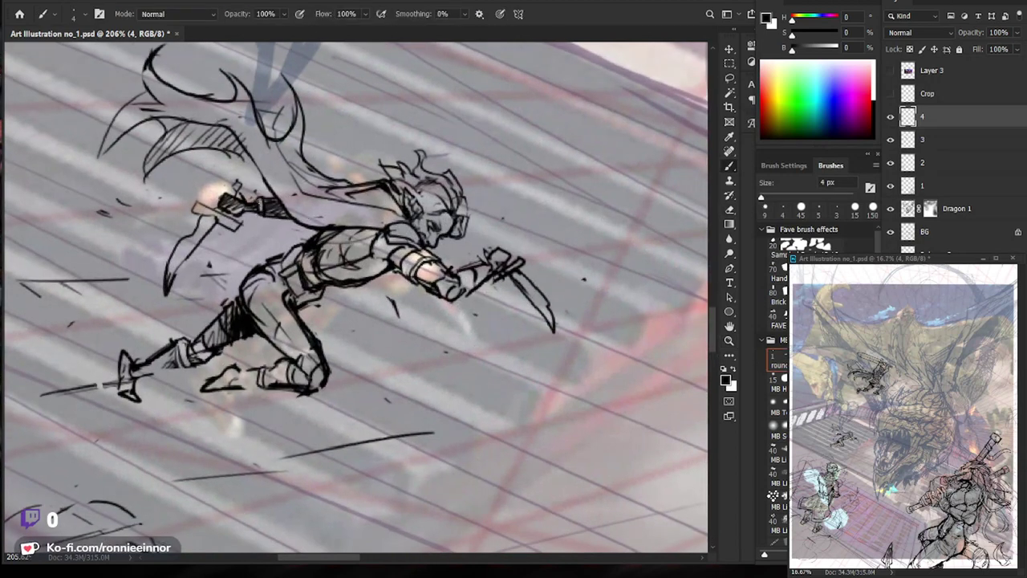
left_click_drag(354, 297, 411, 321)
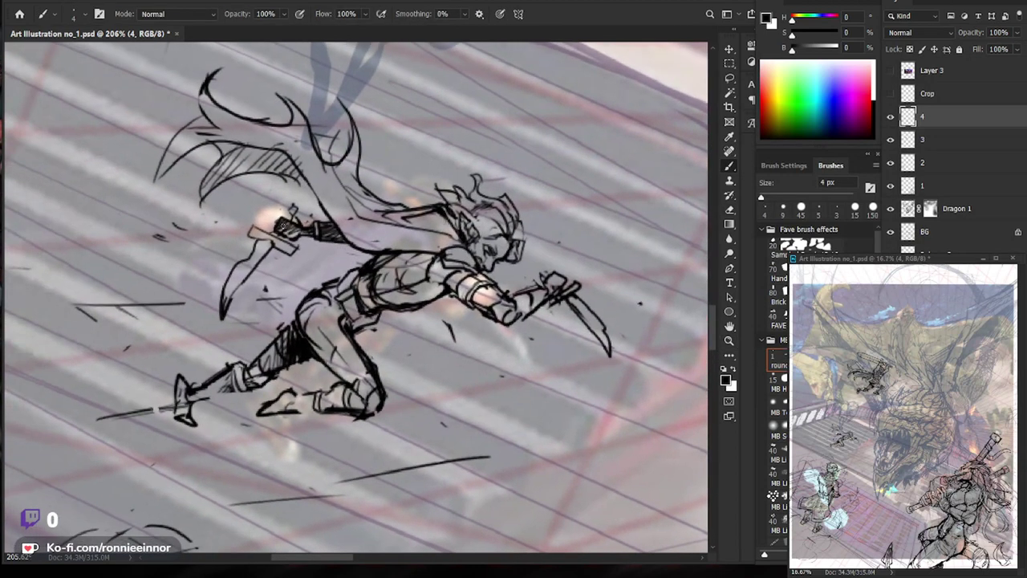
key("e")
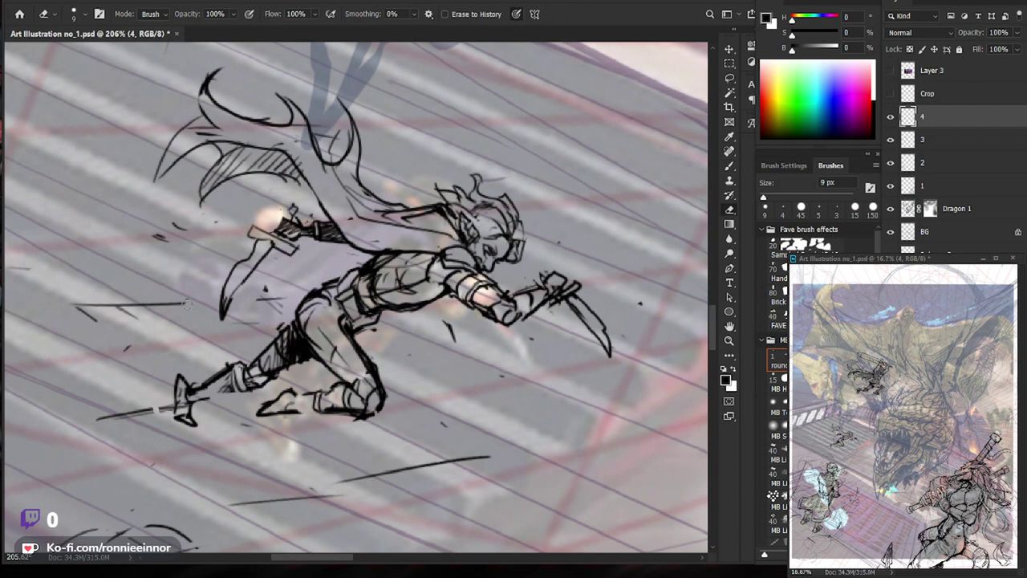
mouse_move(278, 249)
left_mouse_down()
mouse_move(224, 313)
mouse_move(213, 297)
left_mouse_up()
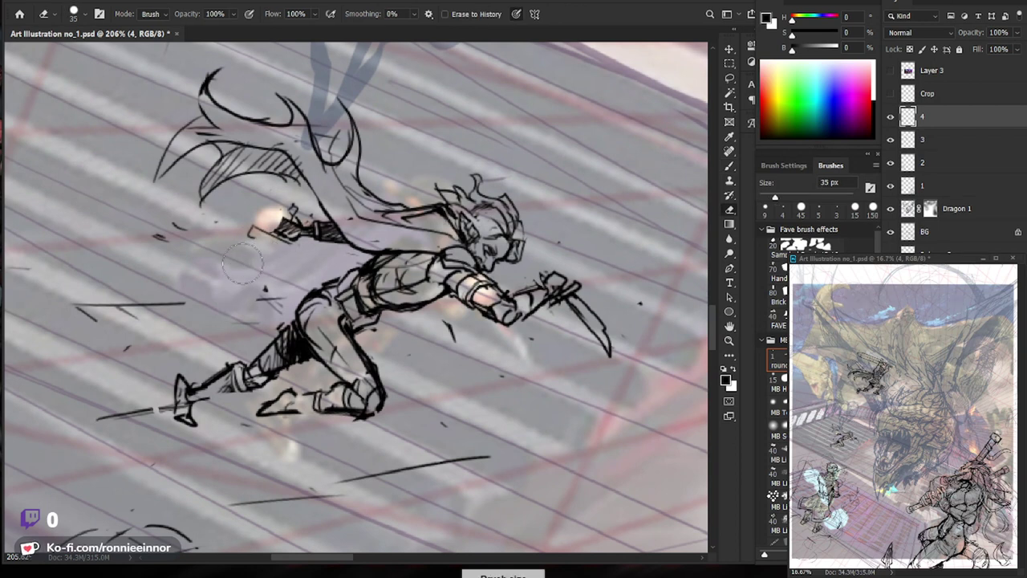
key("b")
left_click_drag(286, 237, 239, 268)
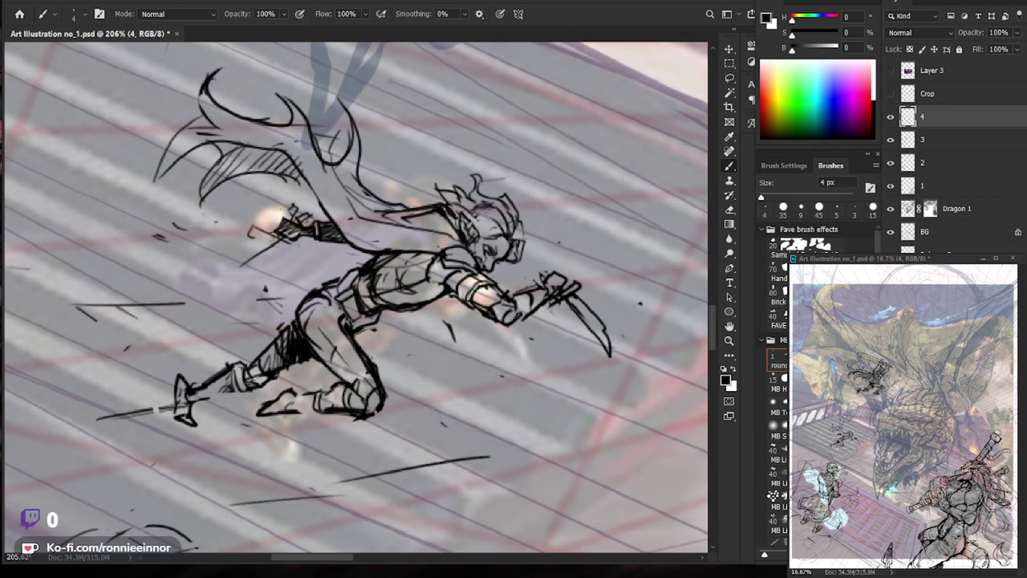
key("e")
mouse_move(277, 237)
left_mouse_down()
mouse_move(264, 257)
mouse_move(229, 264)
mouse_move(222, 285)
left_mouse_up()
key("b")
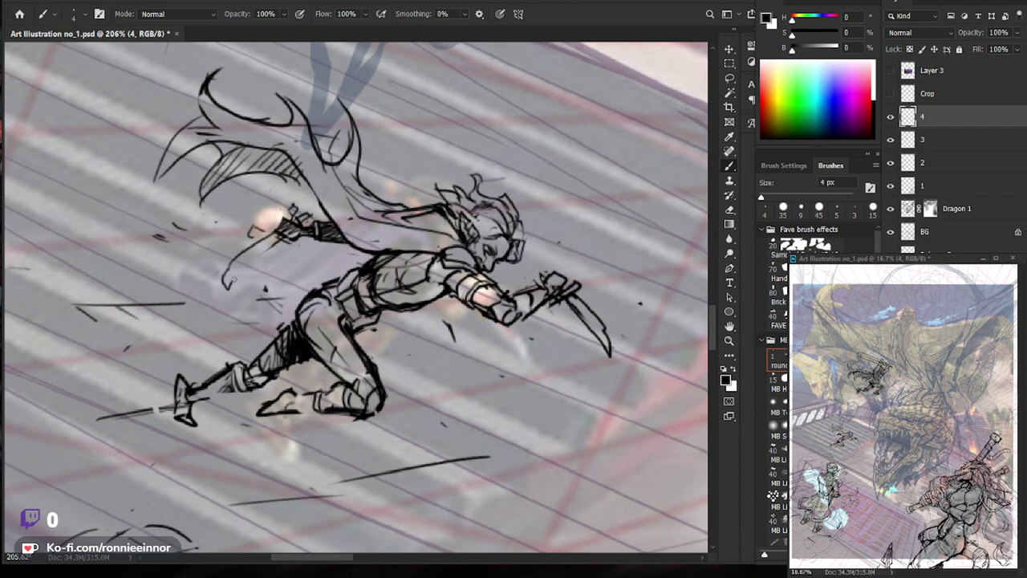
Erase the upper end of the arm curve and sketch new thin lines along the arm.
scroll(336, 258, "down", 5)
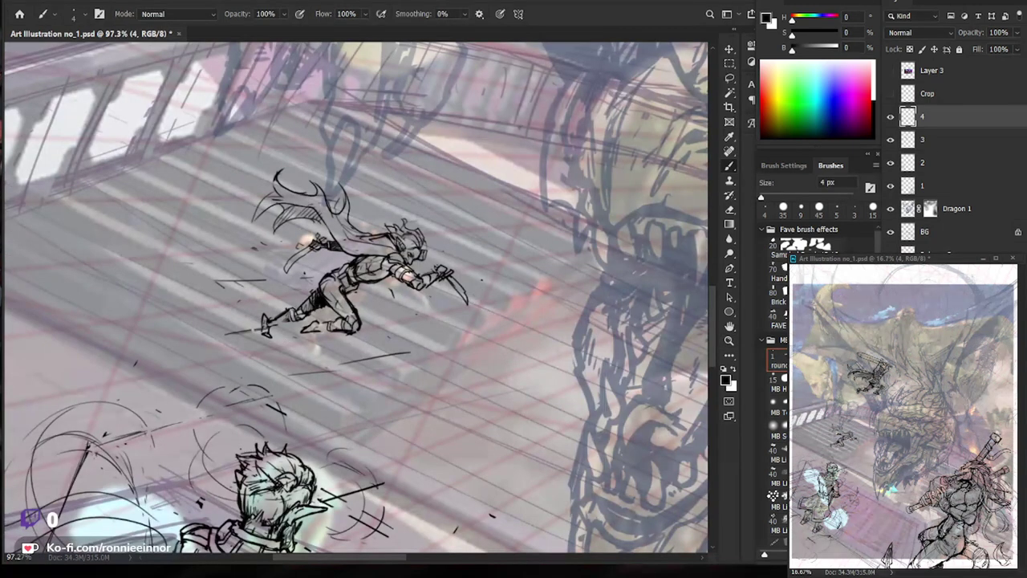
scroll(302, 248, "up", 5)
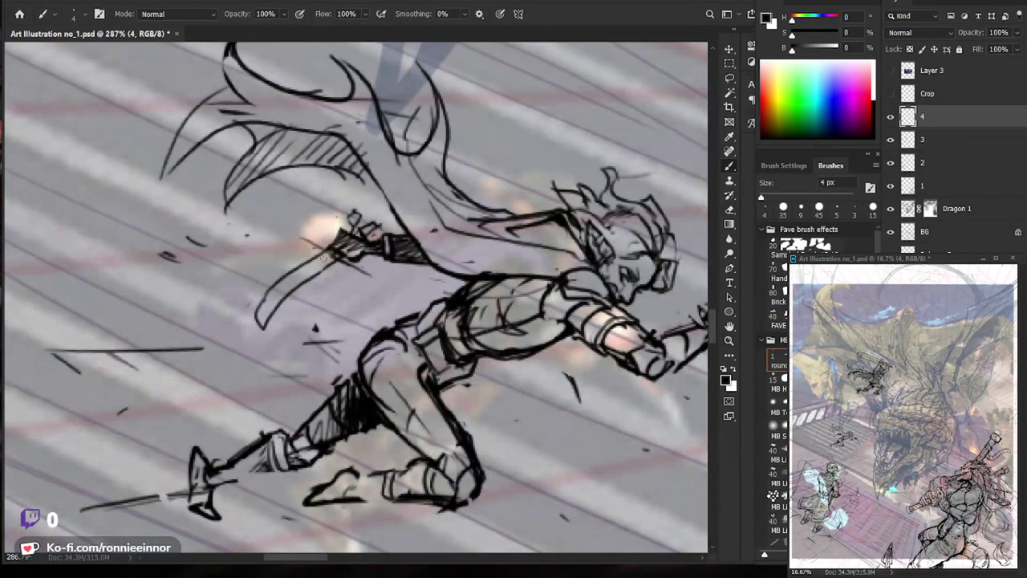
key("e")
left_click_drag(331, 245, 309, 269)
key("b")
mouse_move(374, 273)
left_mouse_down()
mouse_move(326, 246)
mouse_move(340, 260)
left_mouse_up()
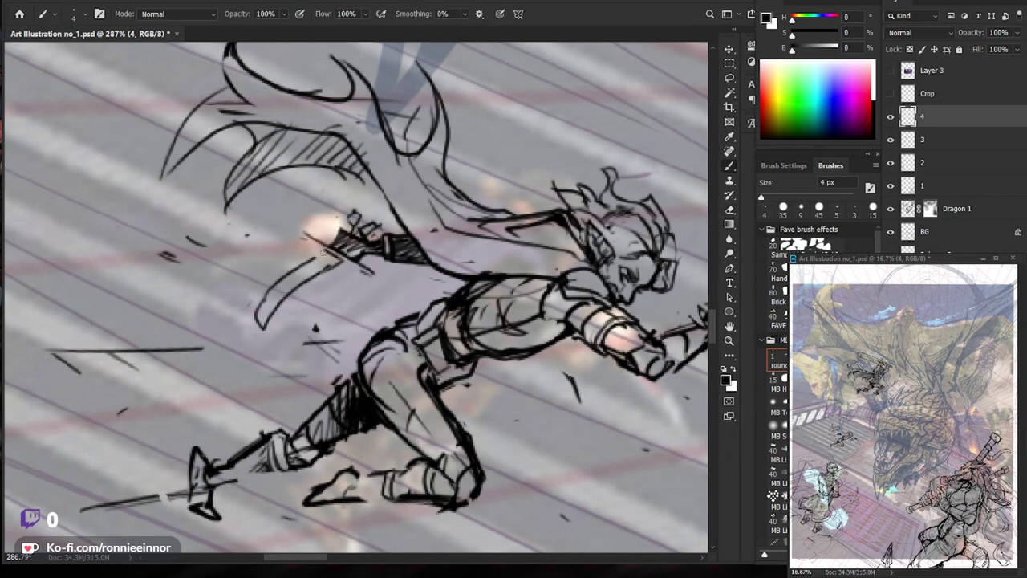
Erase and redraw the lower-left arm curve, adding strokes beneath the arm and near the fist.
key("e")
key("b")
left_click_drag(277, 290, 295, 285)
key("e")
mouse_move(259, 328)
left_mouse_down()
mouse_move(299, 287)
mouse_move(265, 332)
left_mouse_up()
key("e")
mouse_move(274, 283)
left_mouse_down()
mouse_move(260, 320)
mouse_move(301, 289)
mouse_move(273, 330)
left_mouse_up()
key("b")
mouse_move(336, 266)
left_mouse_down()
mouse_move(374, 277)
mouse_move(360, 279)
left_mouse_up()
left_click_drag(306, 232, 317, 252)
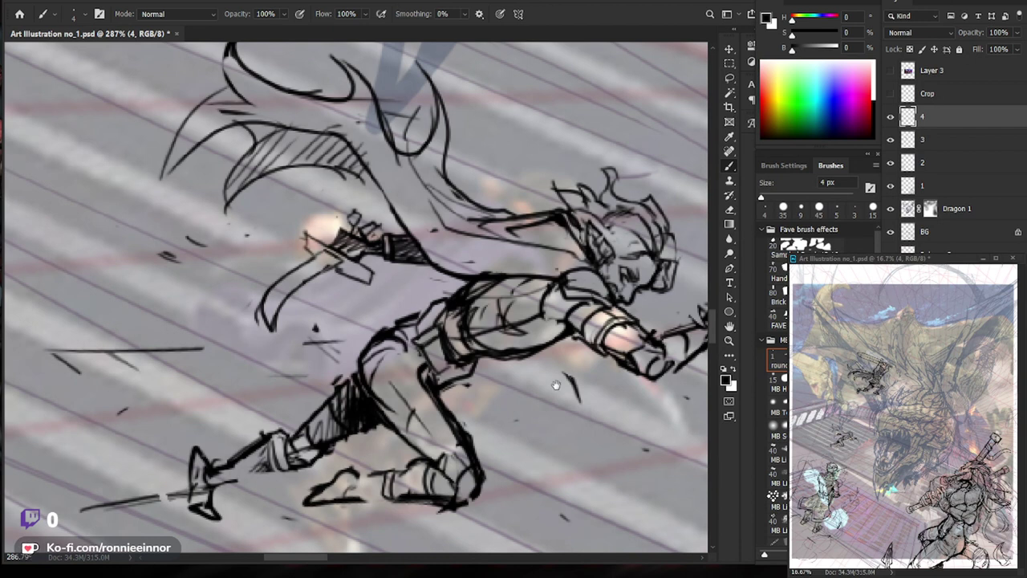
Reframe the view to show the elf's arm and dagger together.
left_click_drag(417, 275, 240, 281)
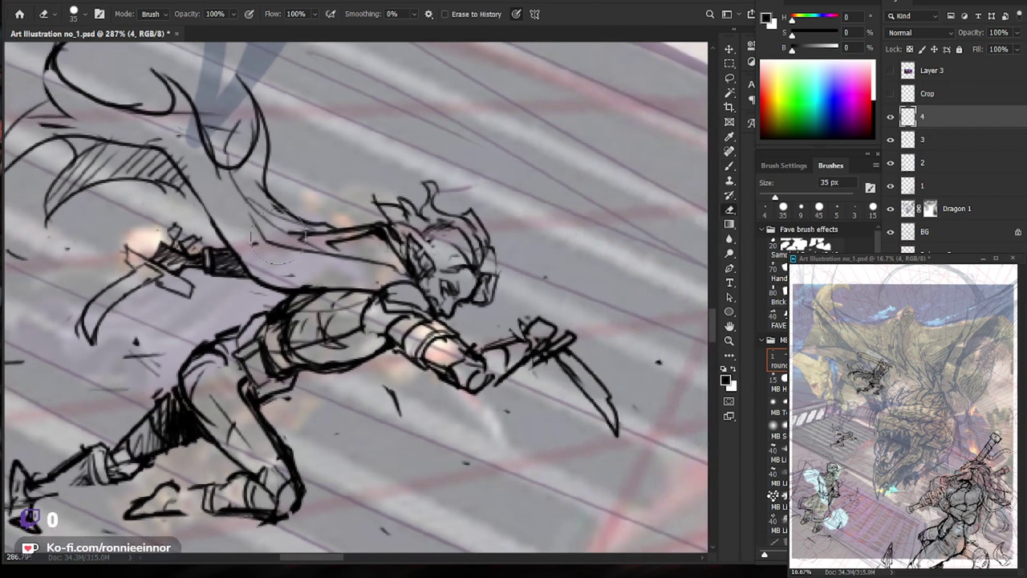
left_click_drag(184, 233, 303, 252)
key("e")
key("b")
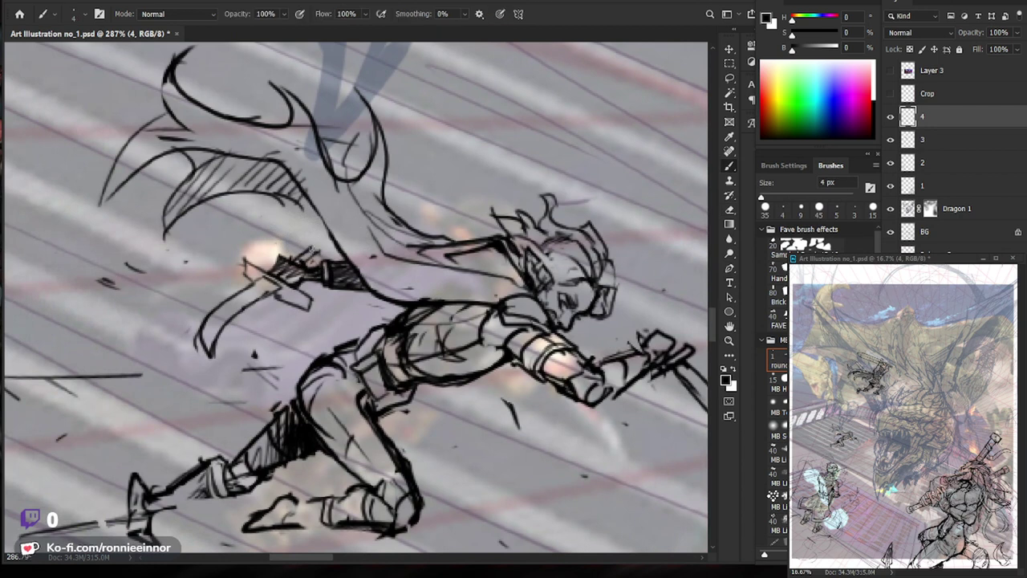
scroll(304, 251, "down", 3)
scroll(303, 251, "down", 3)
scroll(432, 279, "up", 4)
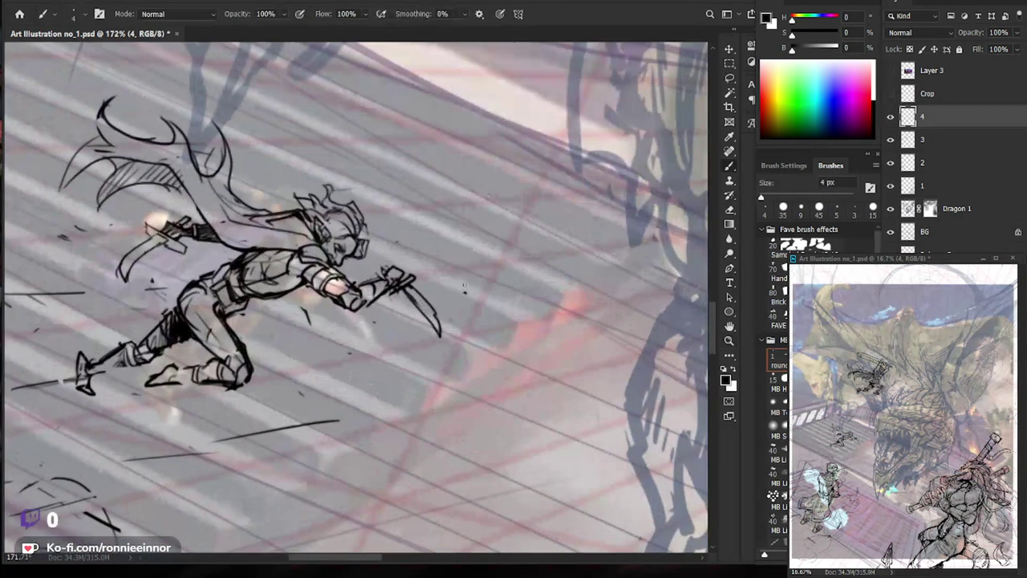
Erase the top of the dagger blade and add a small mark below the elf.
key("e")
key("b")
left_click_drag(406, 280, 411, 284)
key("z")
mouse_move(496, 368)
left_mouse_down()
mouse_move(385, 369)
mouse_move(426, 368)
left_mouse_up()
key("b")
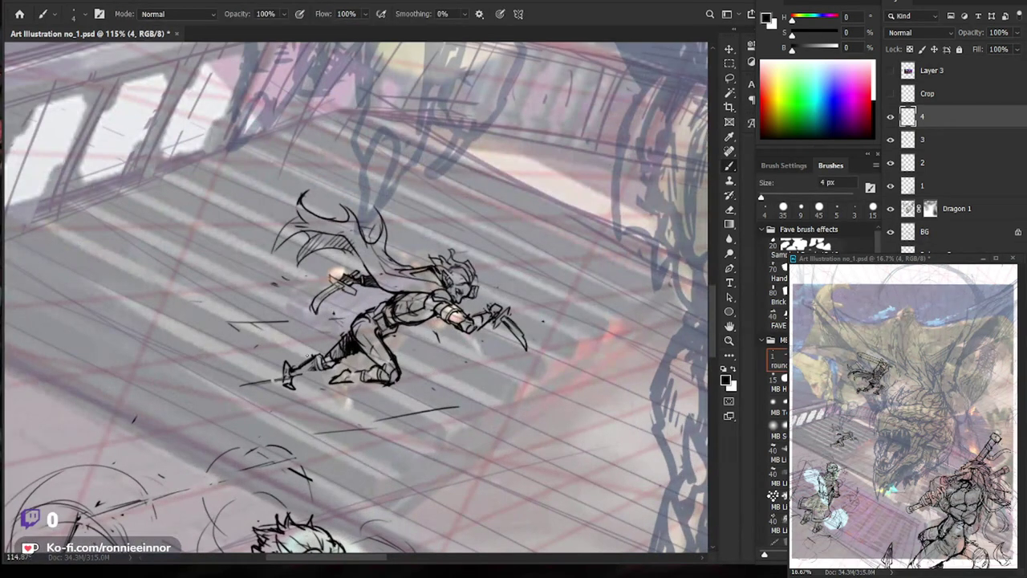
left_click_drag(510, 439, 493, 424)
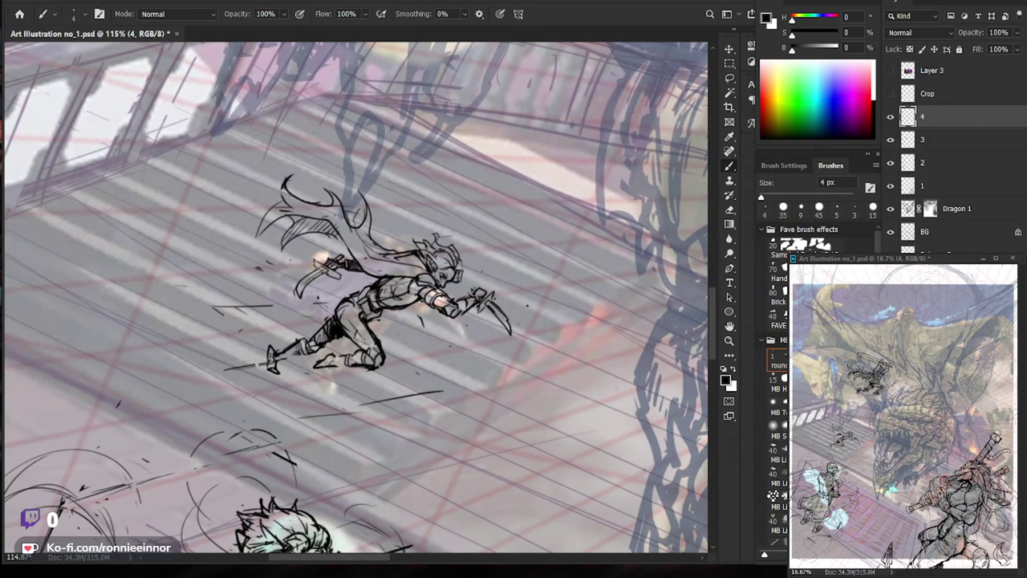
key("z")
left_click_drag(349, 345, 377, 345)
key("b")
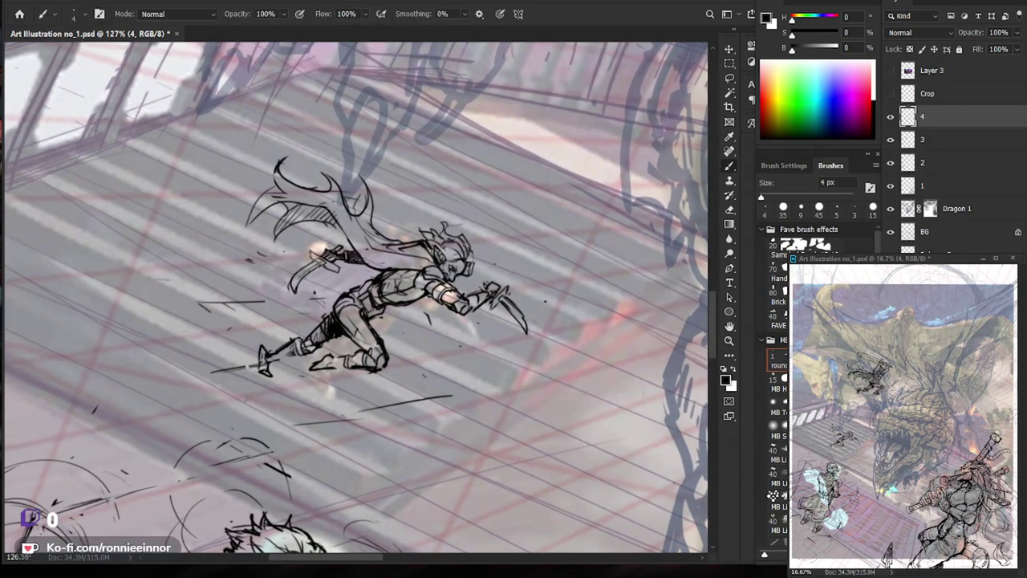
mouse_move(355, 325)
left_mouse_down()
mouse_move(368, 332)
mouse_move(353, 327)
left_mouse_up()
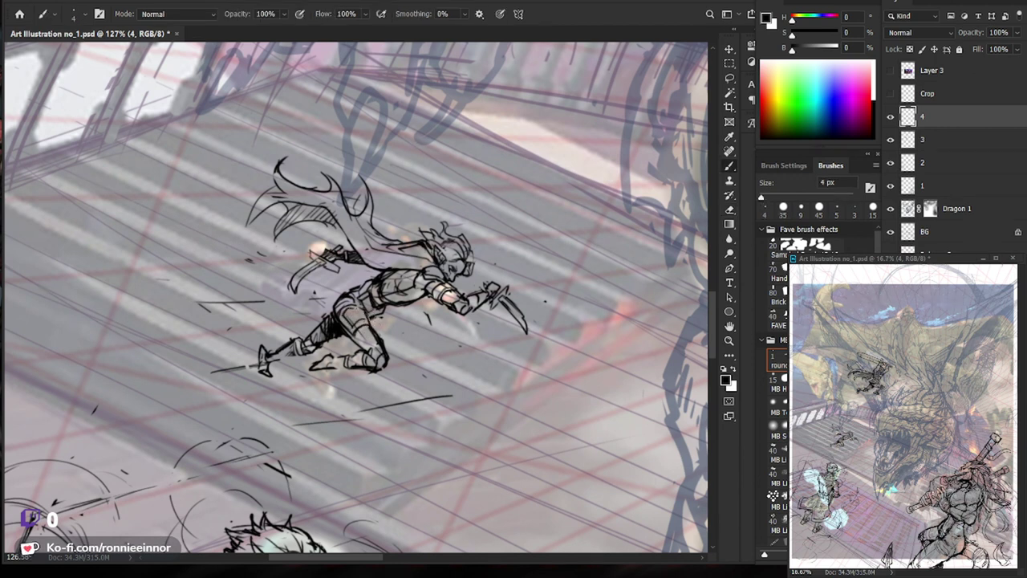
Check the composition zoomed out, then add short strokes to the elf's hair.
key("z")
left_click_drag(438, 313, 386, 315)
left_click_drag(461, 340, 561, 340)
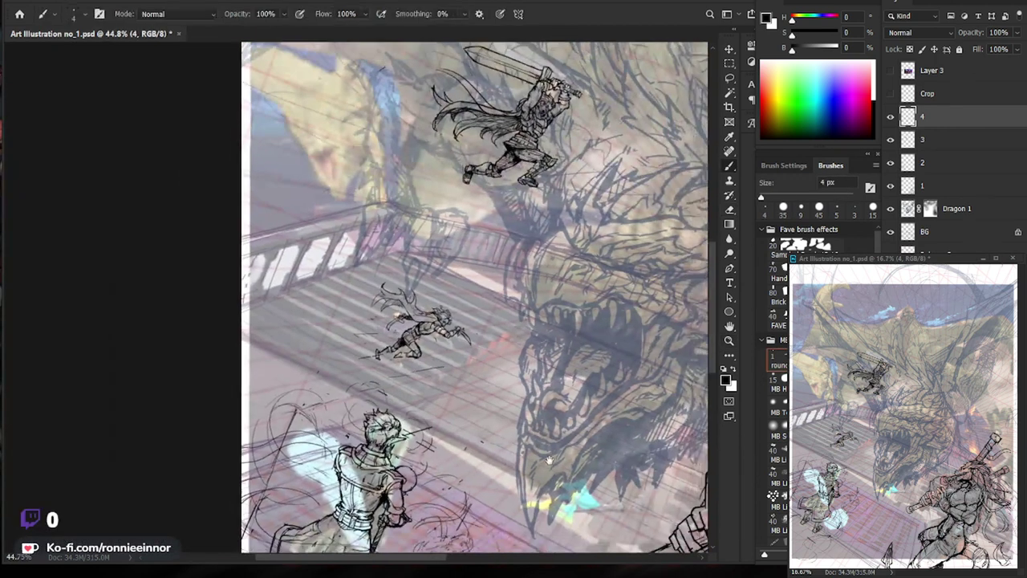
key("b")
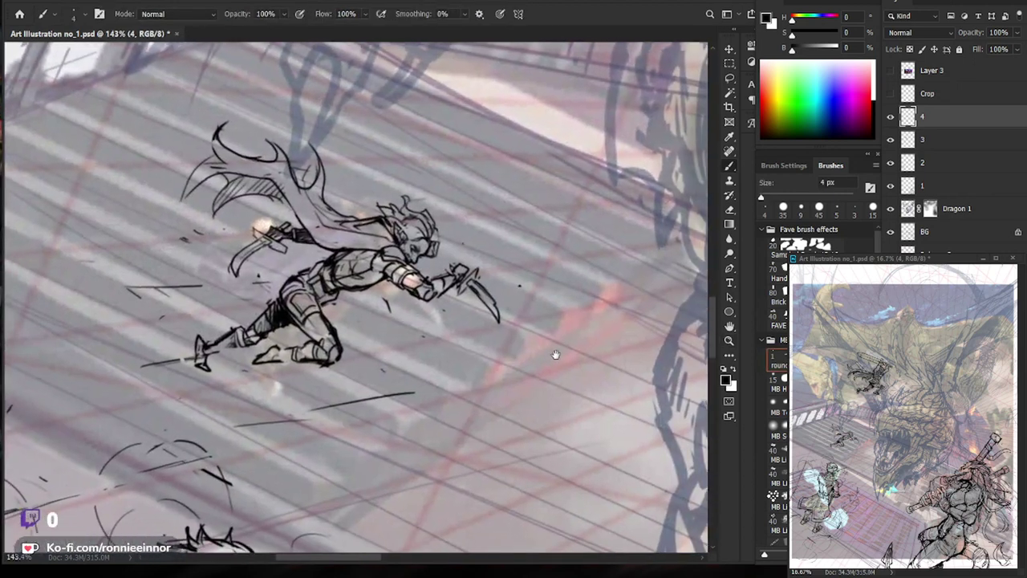
left_click_drag(600, 368, 554, 347)
mouse_move(425, 242)
left_mouse_down()
mouse_move(434, 236)
mouse_move(423, 247)
left_mouse_up()
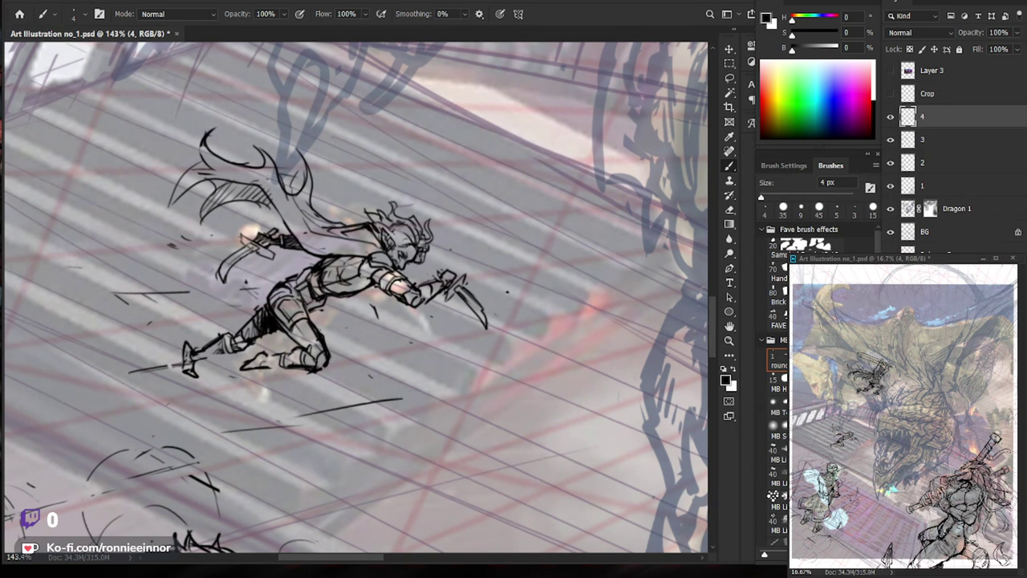
scroll(544, 351, "down", 3)
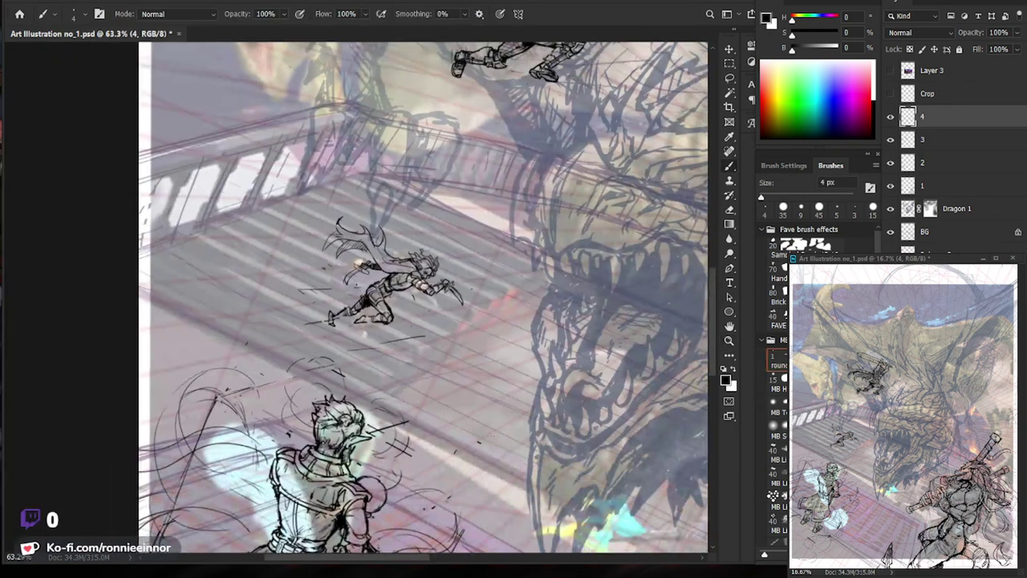
scroll(543, 351, "down", 1)
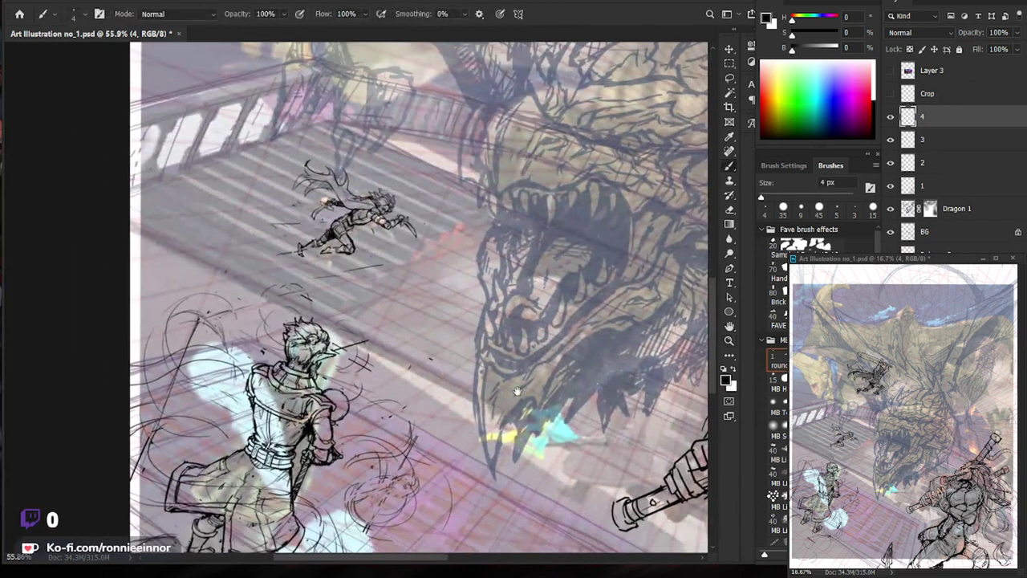
scroll(522, 337, "up", 2)
scroll(467, 233, "up", 1)
scroll(467, 373, "up", 1)
scroll(321, 289, "up", 1)
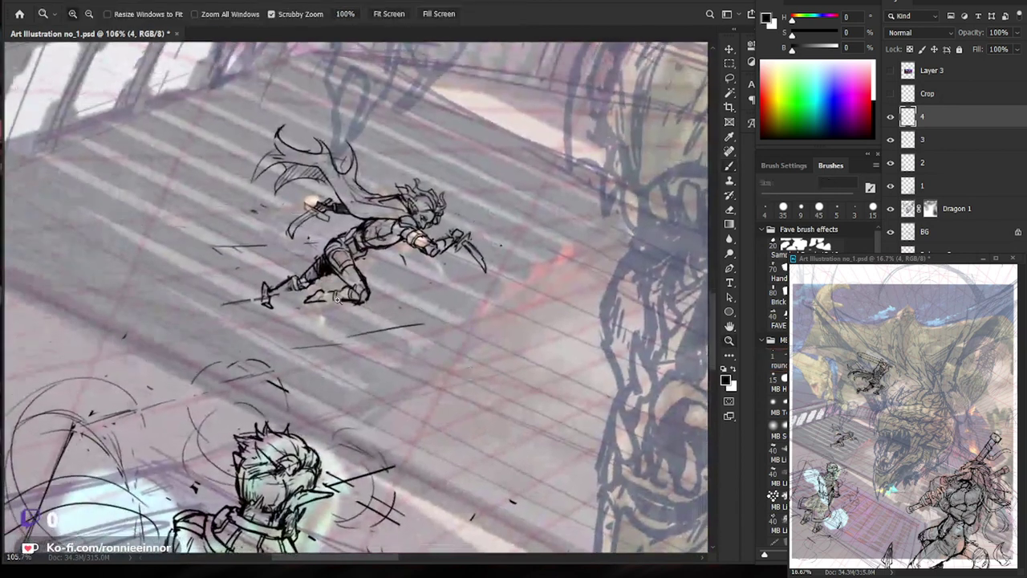
scroll(321, 289, "up", 1)
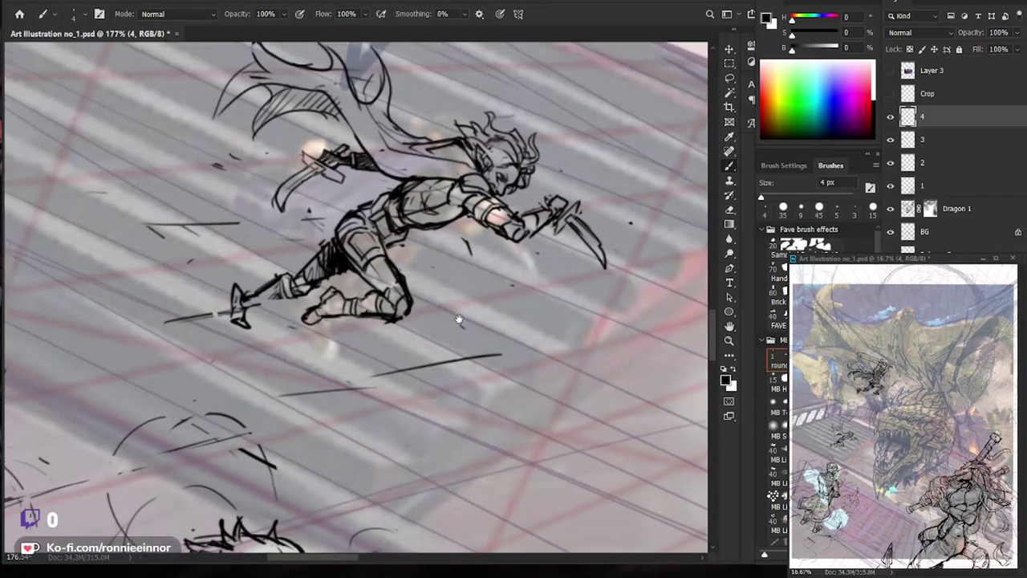
Shift and zoom the view around the running elf.
left_click_drag(321, 296, 329, 310)
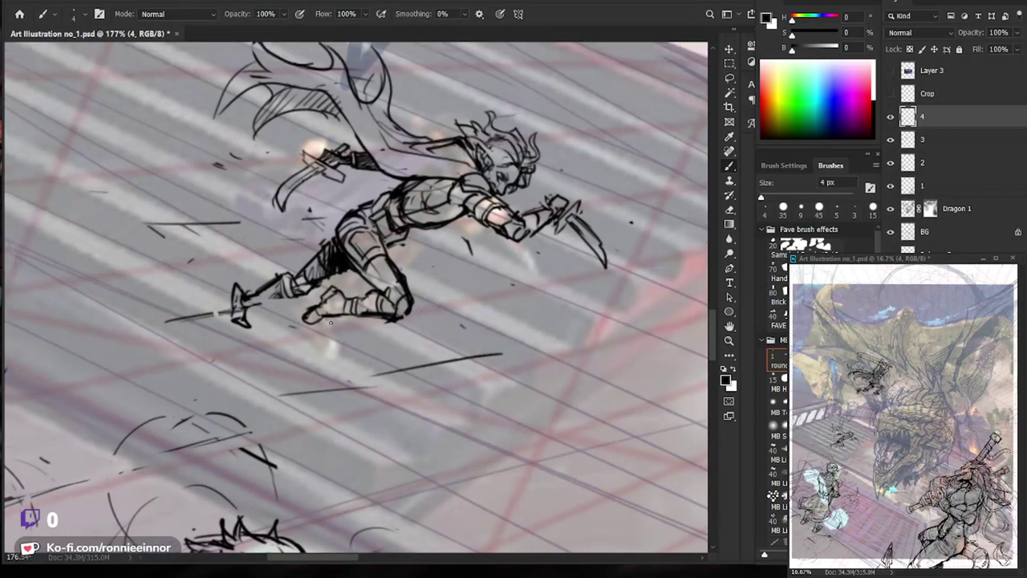
key("e")
key("b")
scroll(393, 419, "down", 5)
scroll(393, 419, "down", 2)
scroll(394, 419, "down", 2)
scroll(348, 454, "down", 1)
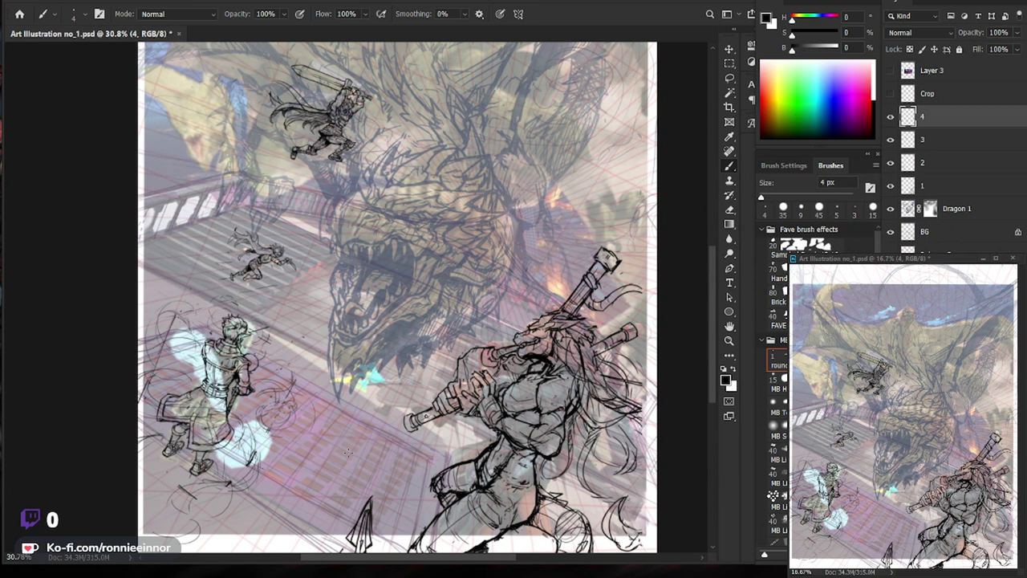
Dab small dark accent marks on the zoomed-in elf with the 4 px brush.
scroll(225, 259, "up", 5)
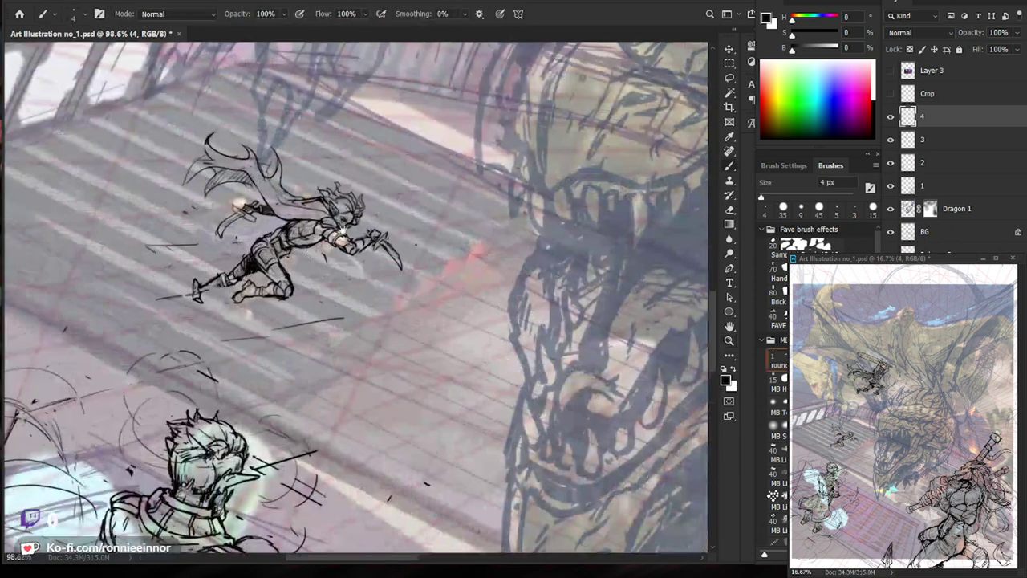
scroll(357, 261, "up", 3)
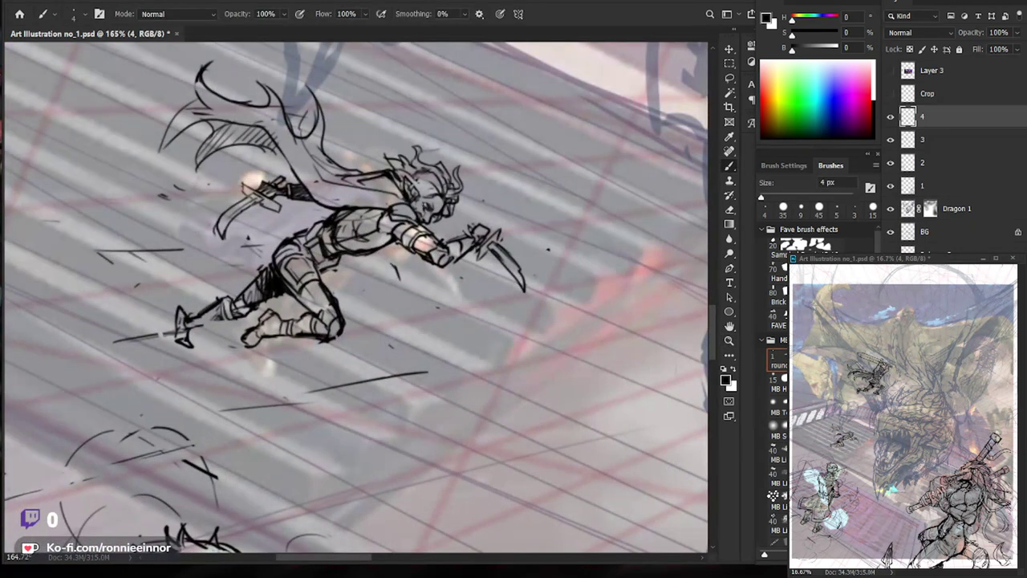
key("e")
key("b")
key("e")
key("b")
left_click_drag(353, 255, 332, 237)
scroll(409, 337, "down", 3)
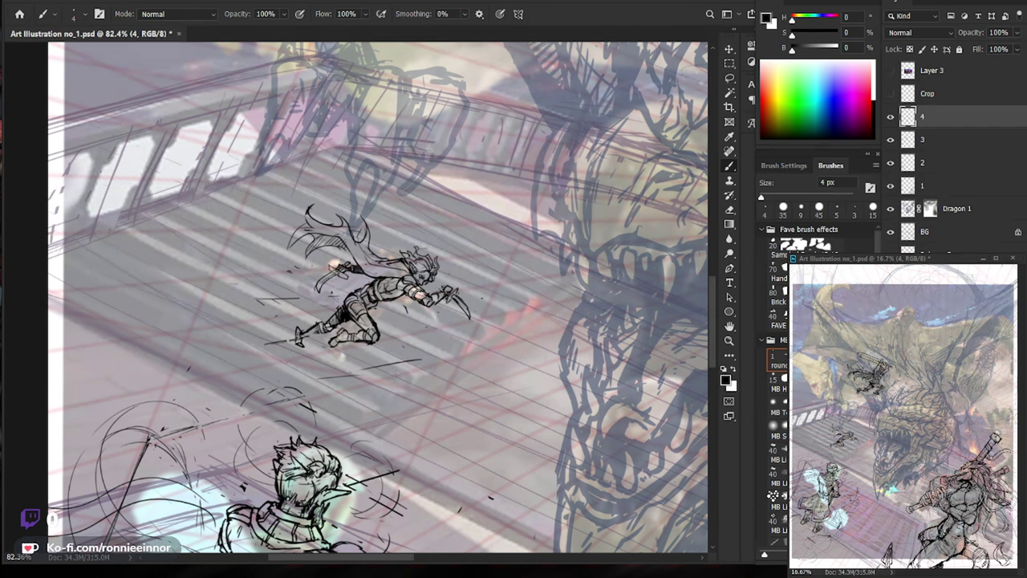
scroll(298, 328, "up", 5)
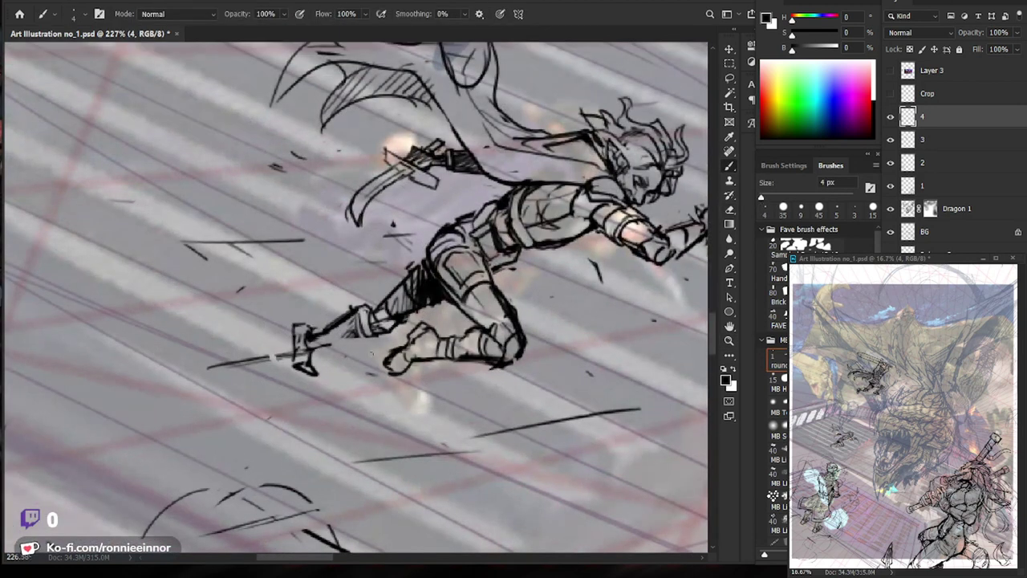
Erase part of the foot's lower outline and add a short stroke at the sword hilt.
key("e")
mouse_move(302, 369)
left_mouse_down()
mouse_move(318, 362)
mouse_move(309, 376)
mouse_move(402, 399)
left_mouse_up()
key("b")
key("z")
key("b")
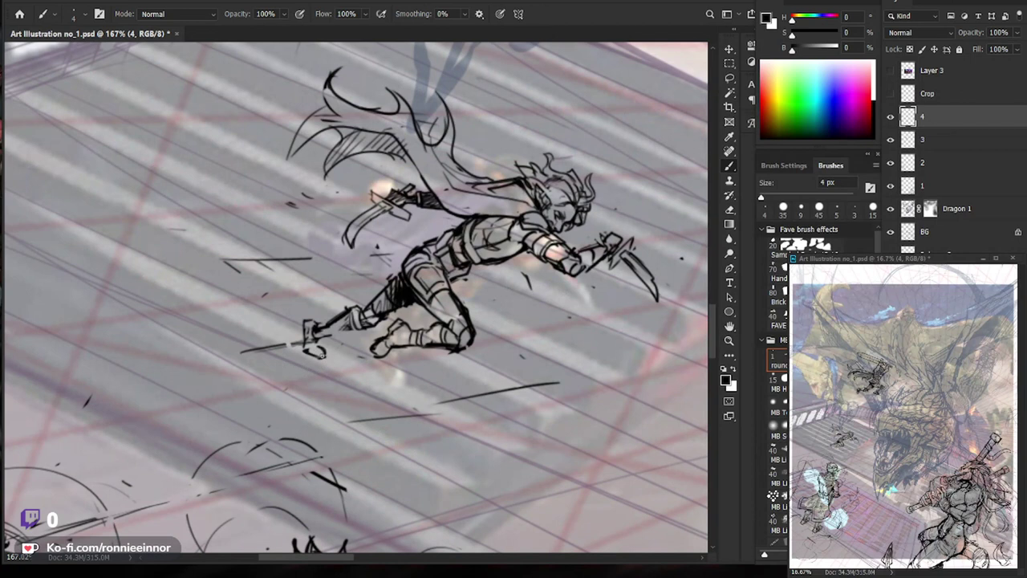
left_click_drag(307, 321, 297, 332)
Add a tiny mark near the elf's head, then zoom out to the full page.
left_click_drag(353, 353, 305, 353)
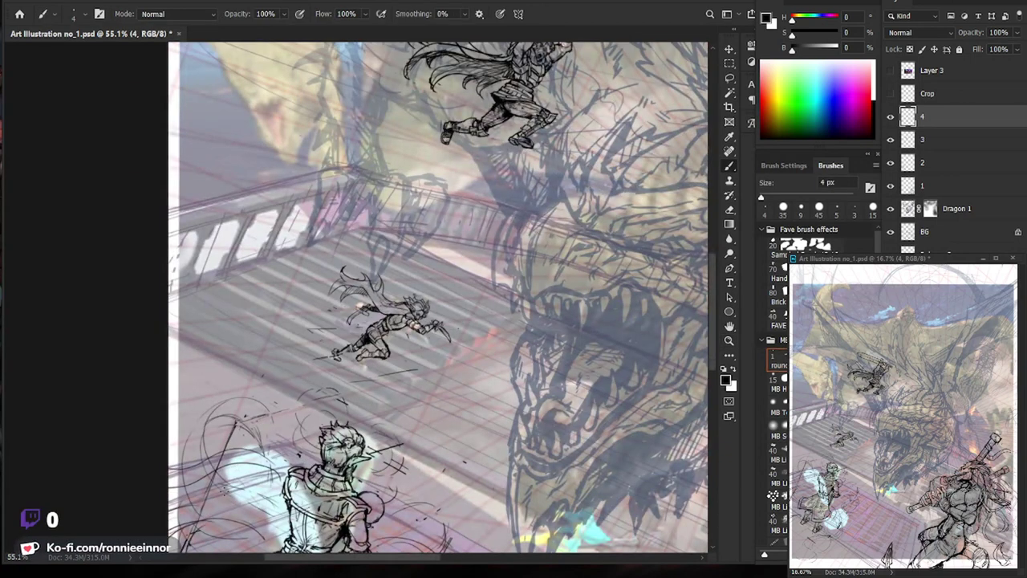
left_click_drag(347, 358, 386, 359)
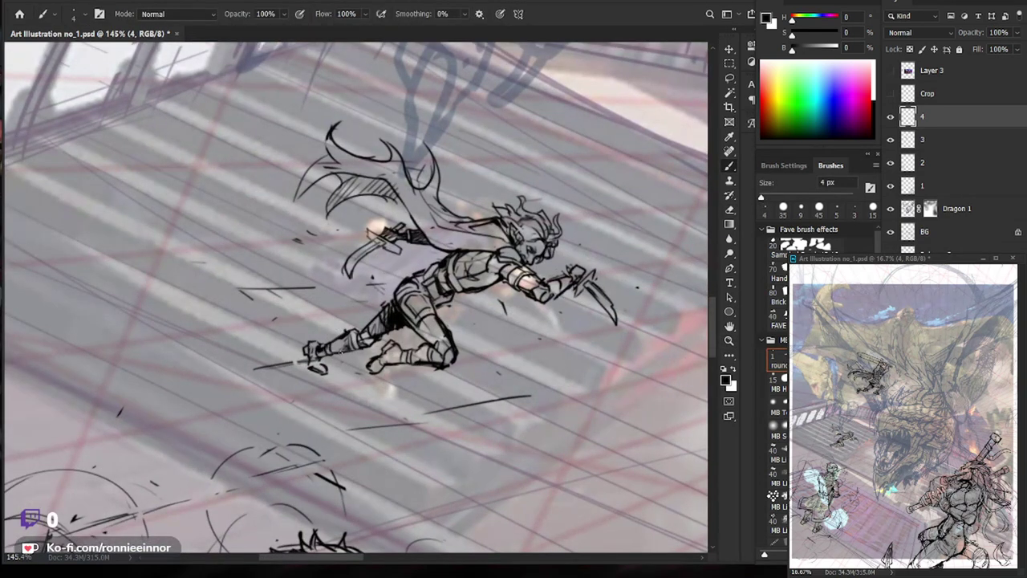
left_click_drag(353, 350, 304, 351)
left_click_drag(417, 321, 487, 306)
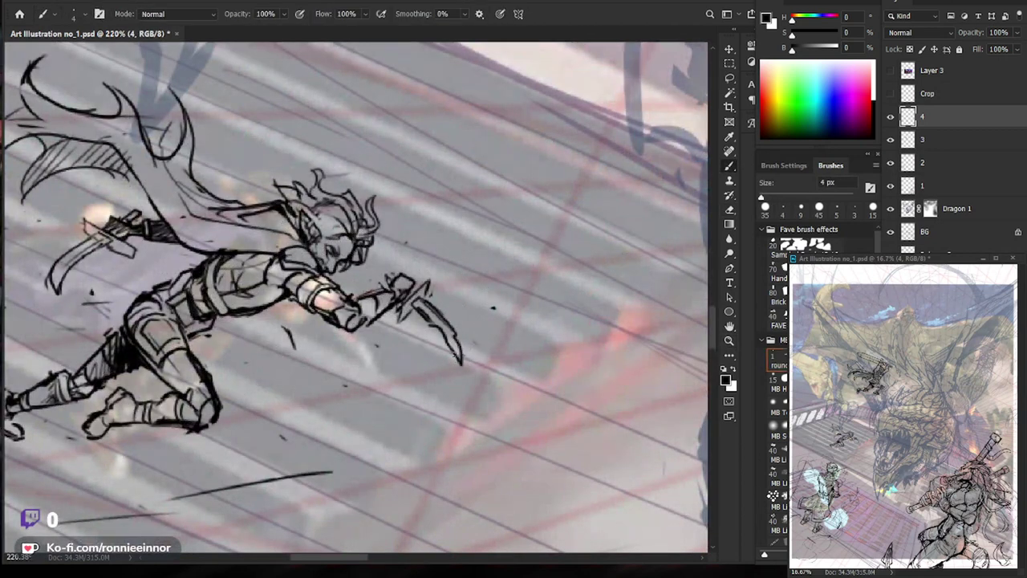
left_click_drag(385, 321, 321, 321)
left_click_drag(436, 429, 497, 428)
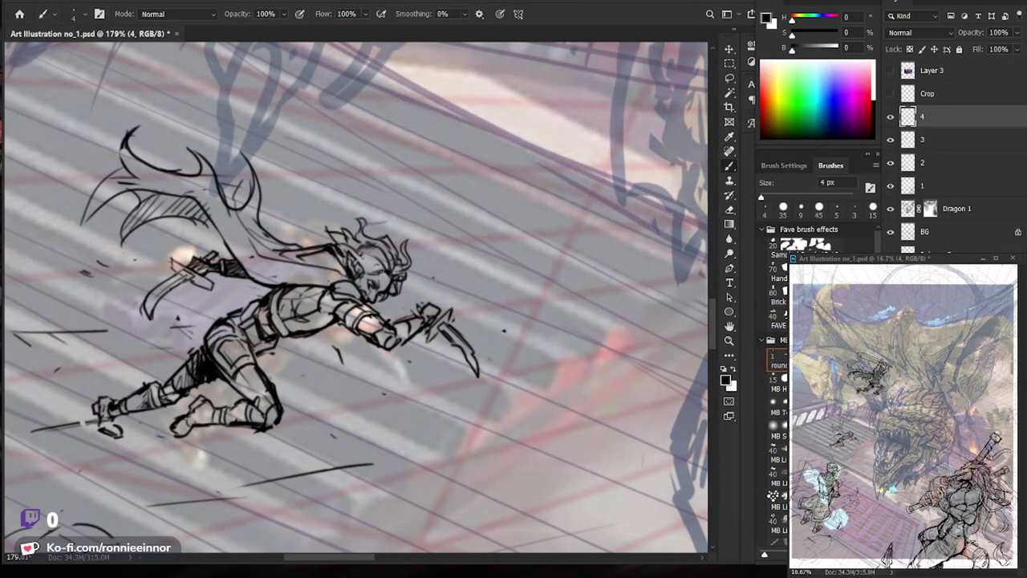
left_click_drag(361, 268, 362, 271)
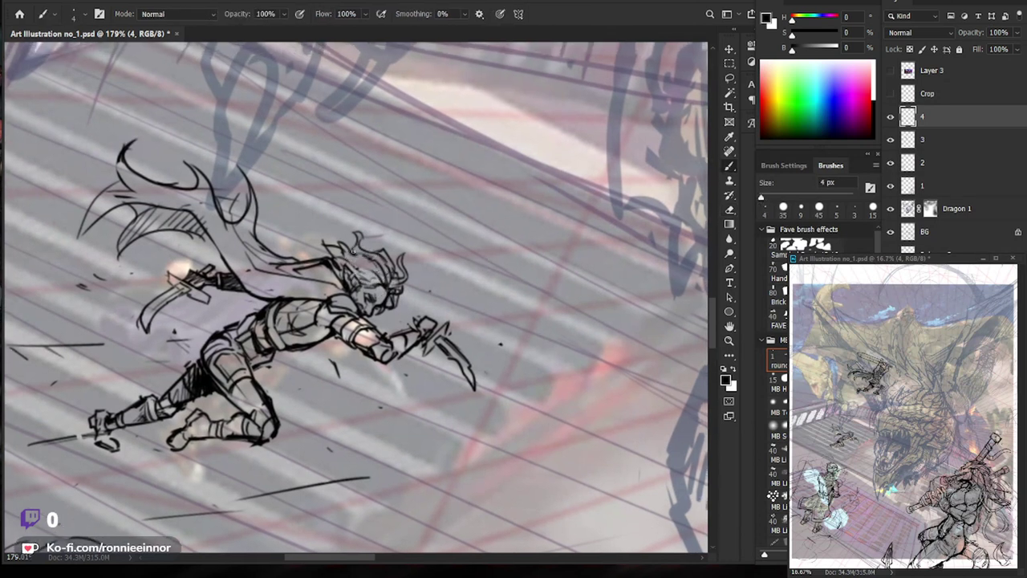
left_click_drag(402, 246, 353, 241)
left_click_drag(432, 442, 377, 438)
left_click_drag(457, 400, 425, 413)
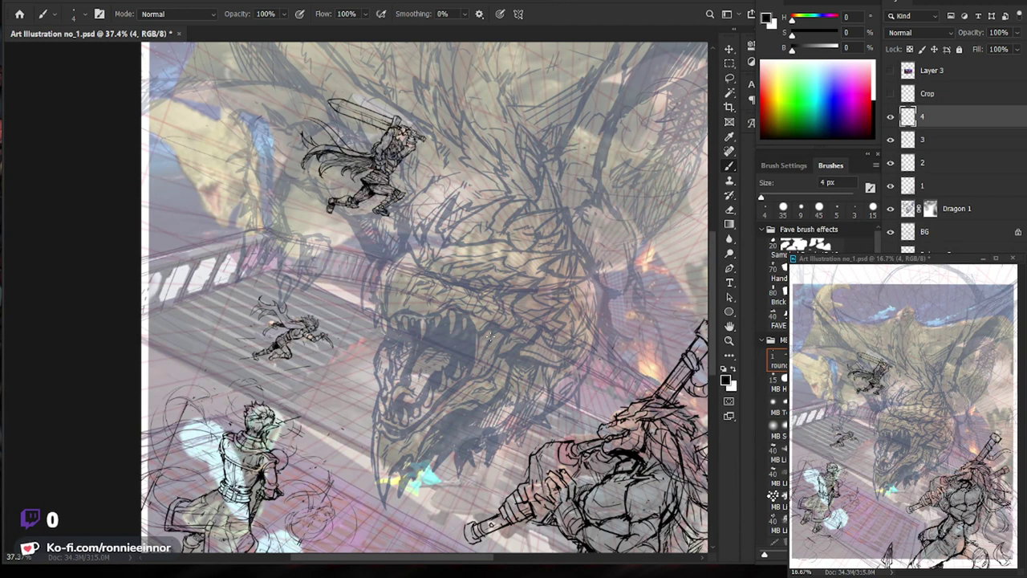
Zoom in on the leaping warrior, then erase and redraw its chest armour lines.
scroll(257, 321, "up", 5)
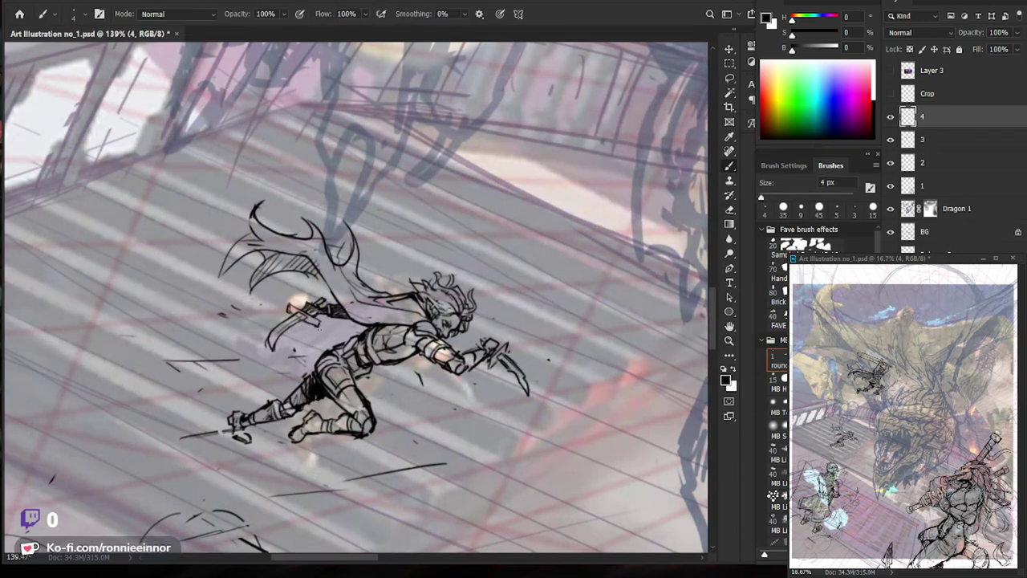
scroll(321, 321, "down", 5)
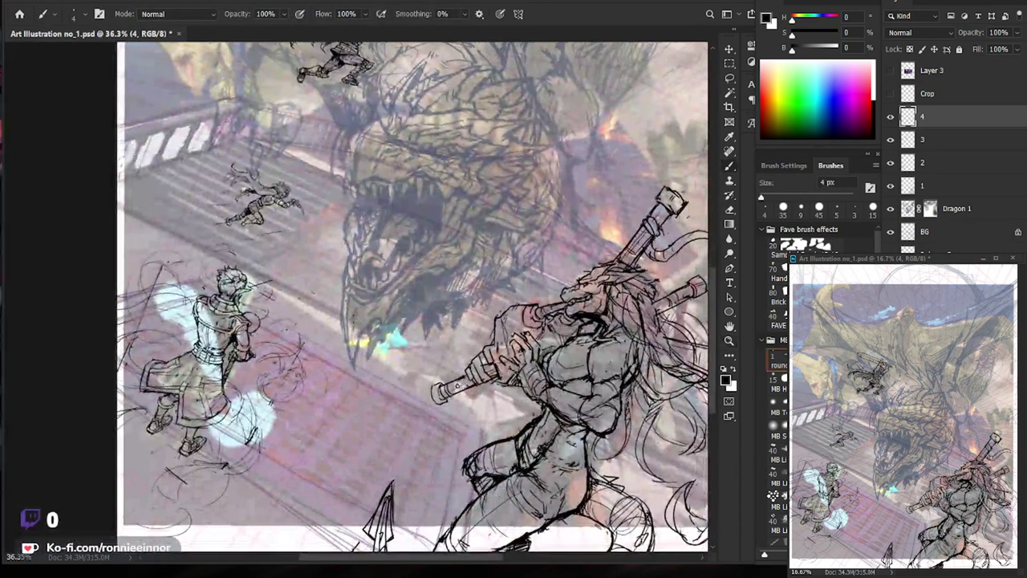
scroll(308, 427, "up", 3)
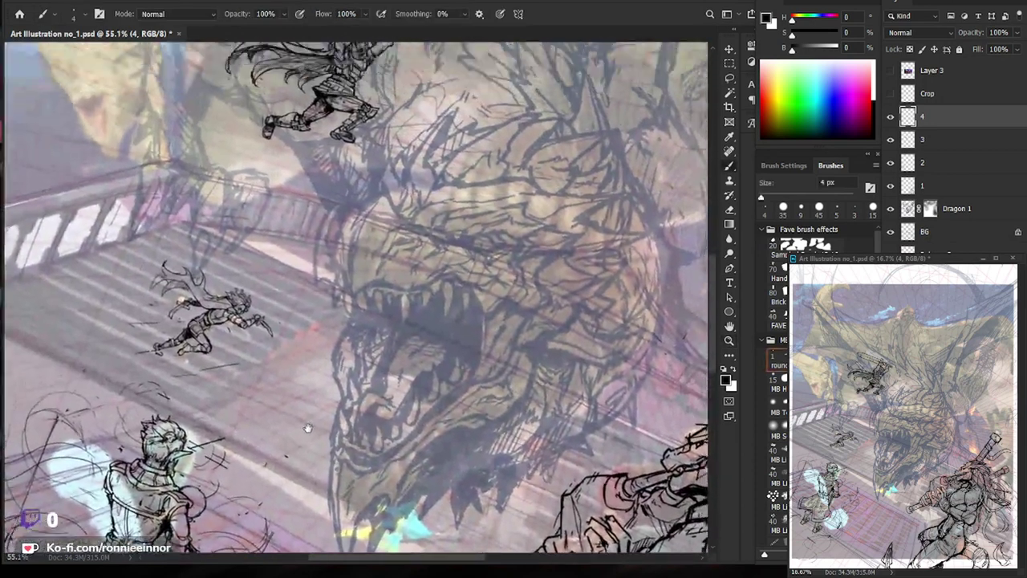
left_click_drag(307, 428, 409, 311)
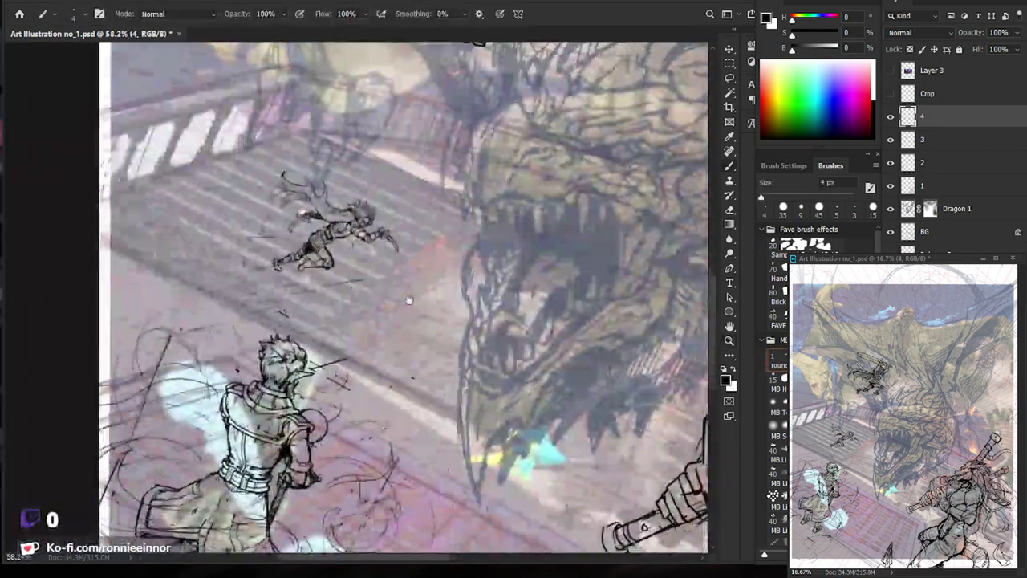
scroll(409, 311, "up", 3)
scroll(403, 278, "up", 2)
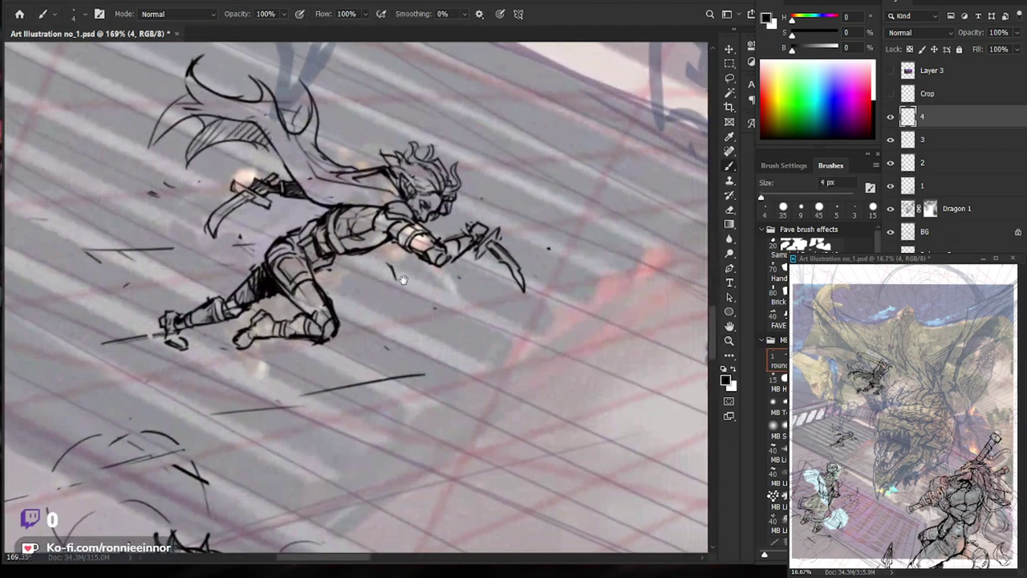
scroll(403, 278, "up", 1)
scroll(385, 271, "up", 1)
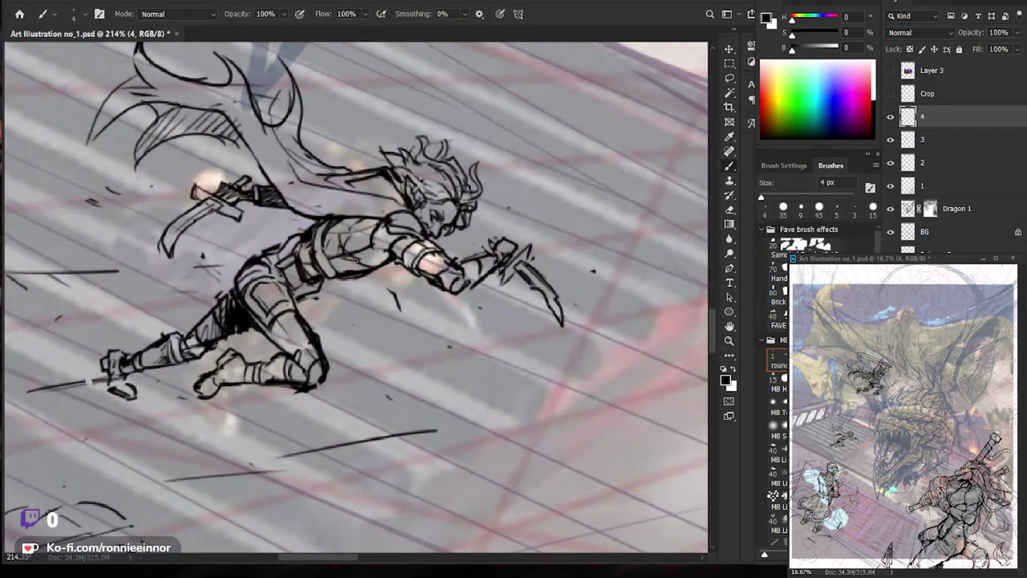
key("e")
left_click_drag(337, 257, 393, 291)
key("b")
mouse_move(334, 255)
left_mouse_down()
mouse_move(370, 272)
mouse_move(377, 204)
left_mouse_up()
Touch up small chest lines with a larger eraser and add dark chest strokes.
key("e")
key("b")
key("e")
key("bracketright")
key("bracketright")
key("bracketright")
mouse_move(317, 260)
left_mouse_down()
mouse_move(337, 271)
mouse_move(313, 276)
mouse_move(307, 258)
mouse_move(326, 250)
left_mouse_up()
key("b")
left_click_drag(307, 254, 303, 263)
Draw diagonal torso and back strokes, erasing and retouching part of the torso.
left_click_drag(521, 342, 471, 337)
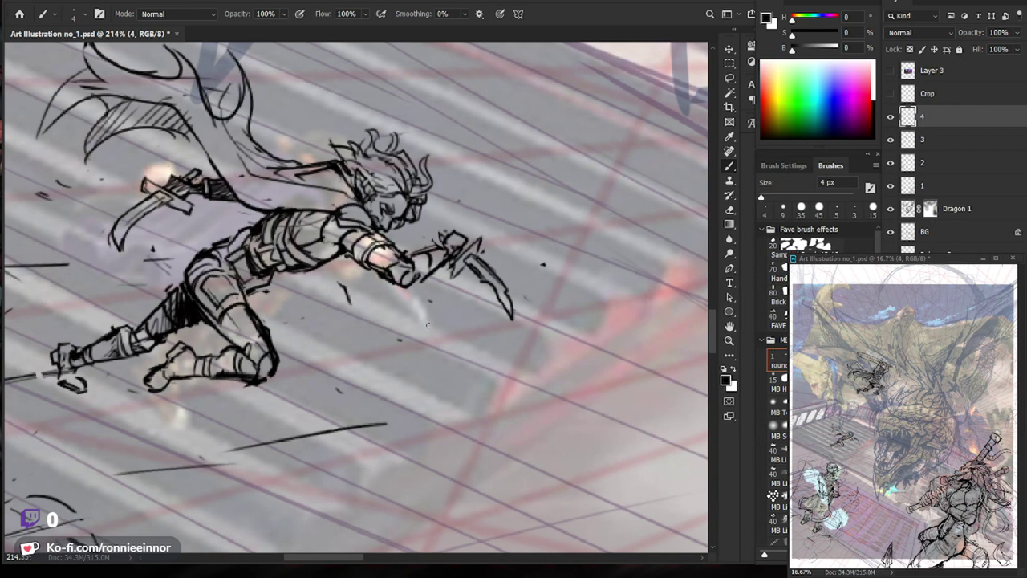
left_click_drag(206, 226, 245, 255)
mouse_move(194, 220)
left_mouse_down()
mouse_move(198, 237)
mouse_move(246, 275)
left_mouse_up()
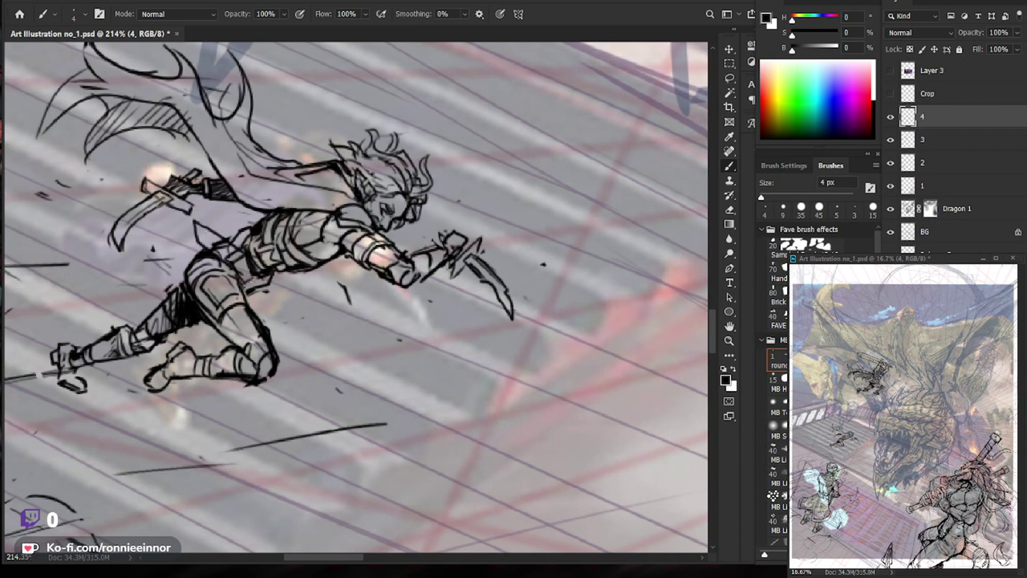
key("e")
left_click_drag(216, 239, 239, 268)
key("b")
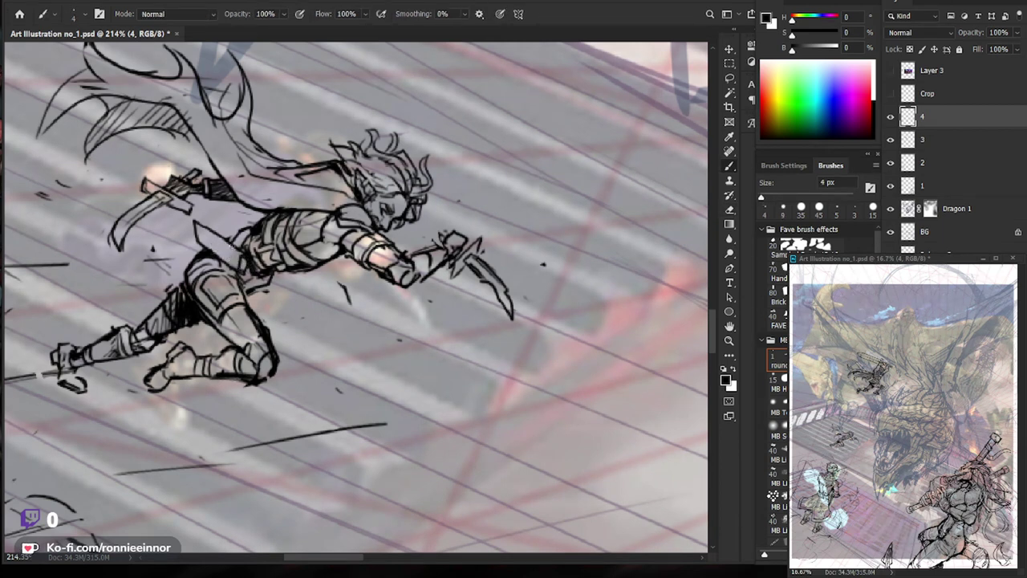
mouse_move(228, 244)
left_mouse_down()
mouse_move(233, 268)
mouse_move(224, 258)
mouse_move(169, 259)
left_mouse_up()
key("e")
key("b")
Reframe the view and add a short stroke on the torso.
key("z")
left_click_drag(327, 354, 378, 266)
key("e")
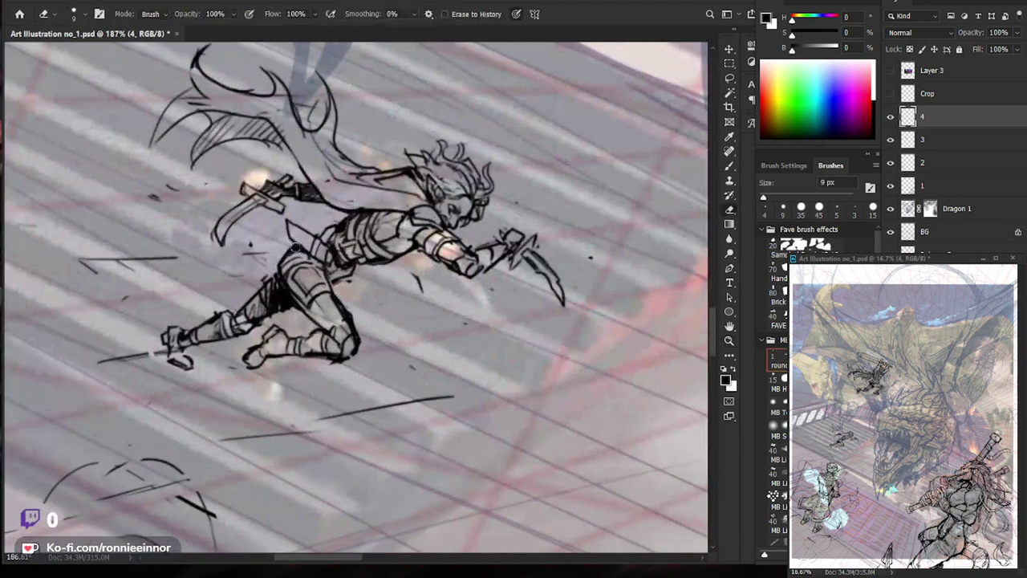
key("b")
mouse_move(279, 215)
left_mouse_down()
mouse_move(283, 234)
mouse_move(317, 232)
mouse_move(277, 226)
mouse_move(317, 240)
mouse_move(327, 265)
left_mouse_up()
Clean up stray torso marks and add a short stroke on the figure's back.
key("e")
key("b")
key("e")
key("b")
key("e")
key("b")
key("e")
key("b")
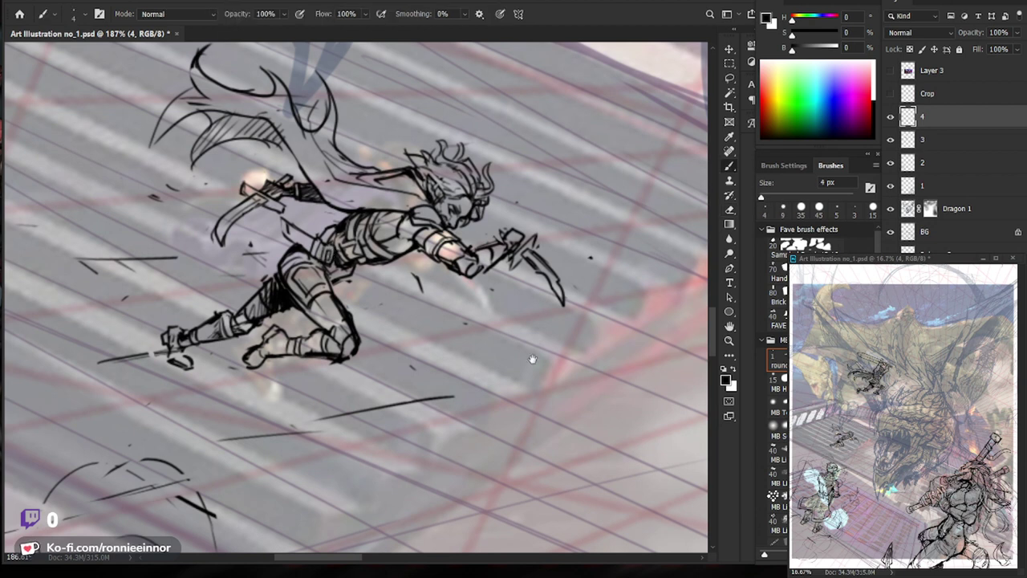
left_click_drag(532, 365, 483, 381)
left_click_drag(233, 234, 260, 269)
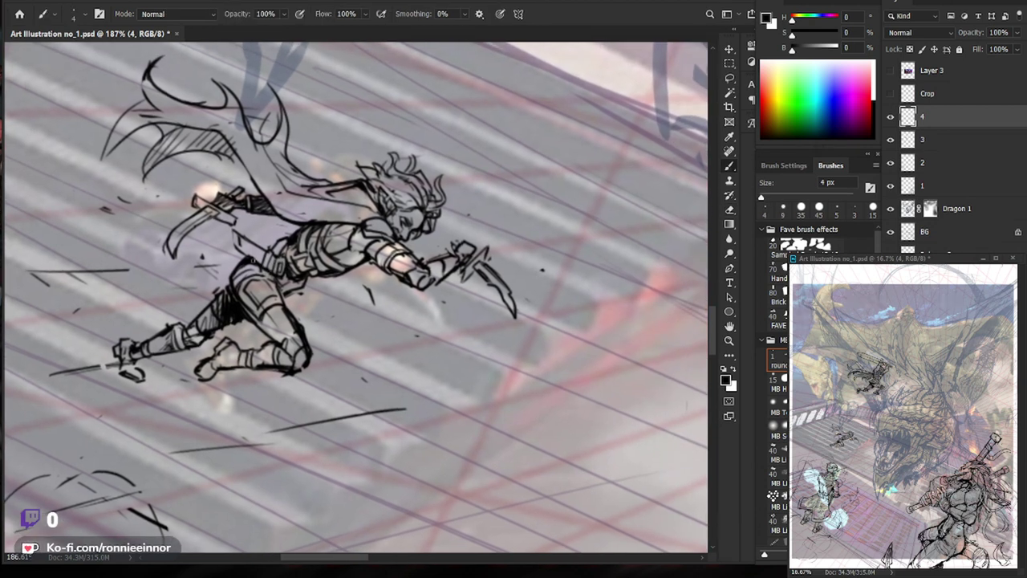
Check the whole scene, then hatch shading on the warrior's hip.
key("z")
left_click_drag(363, 289, 287, 376)
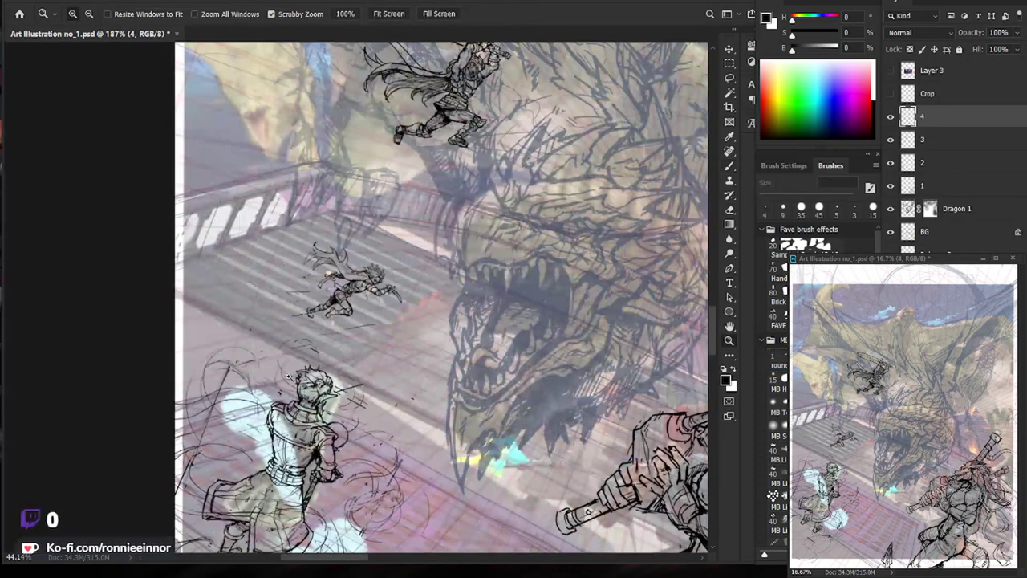
mouse_move(338, 294)
left_mouse_down()
mouse_move(446, 297)
mouse_move(375, 265)
mouse_move(333, 282)
mouse_move(348, 287)
mouse_move(332, 284)
left_mouse_up()
scroll(369, 266, "up", 3)
key("b")
mouse_move(358, 272)
left_mouse_down()
mouse_move(344, 284)
mouse_move(350, 276)
left_mouse_up()
key("e")
key("b")
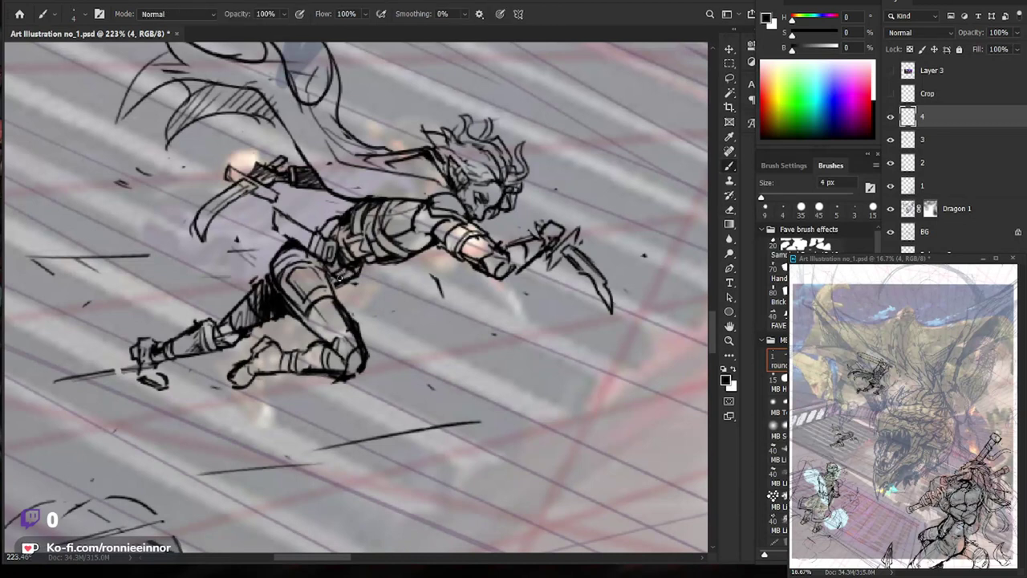
left_click_drag(365, 269, 338, 301)
key("e")
key("b")
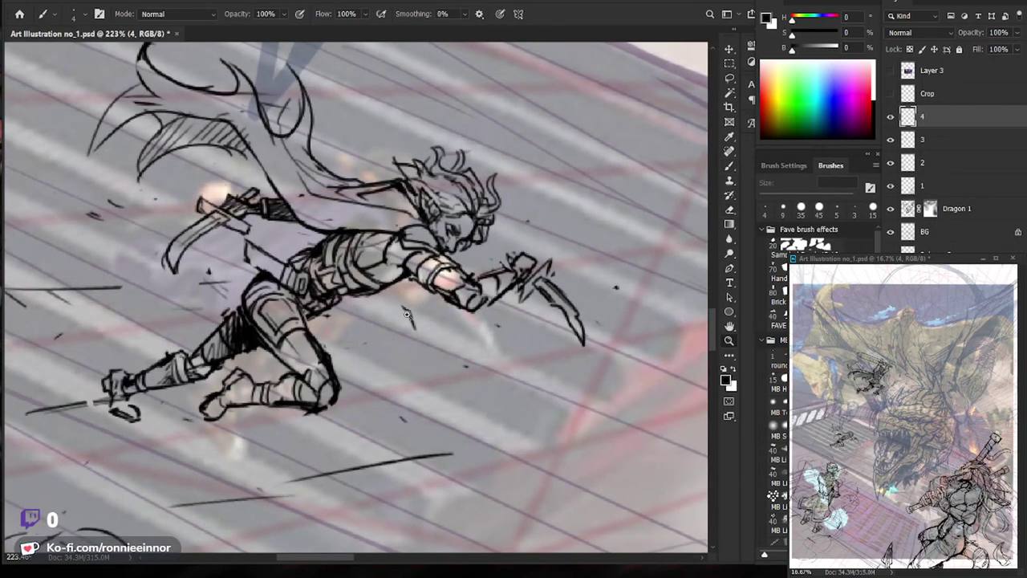
Zoom and pan around the flying warrior to inspect its linework details.
scroll(417, 289, "down", 5)
left_click_drag(541, 503, 486, 426)
scroll(361, 220, "up", 4)
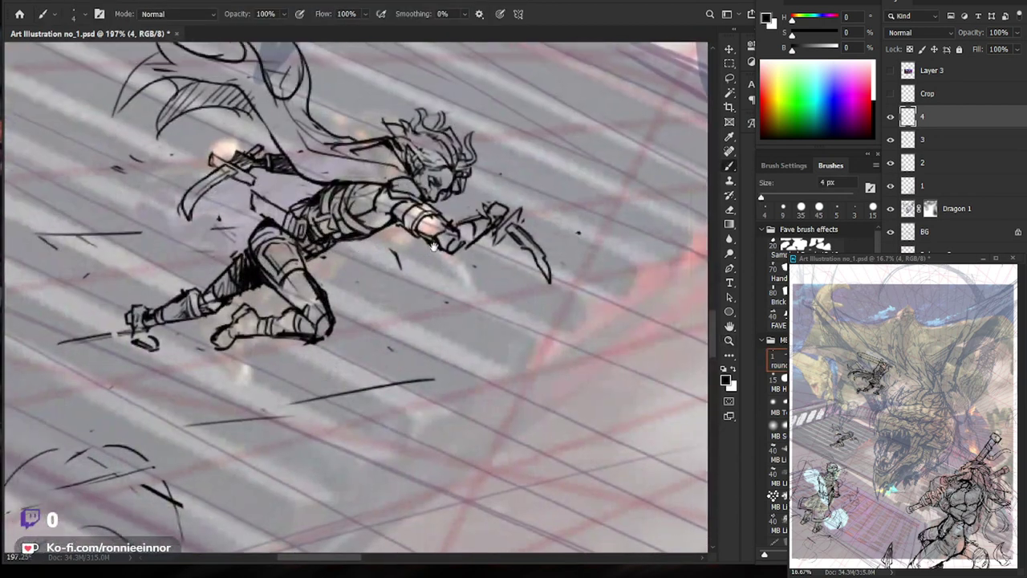
left_click_drag(447, 226, 431, 253)
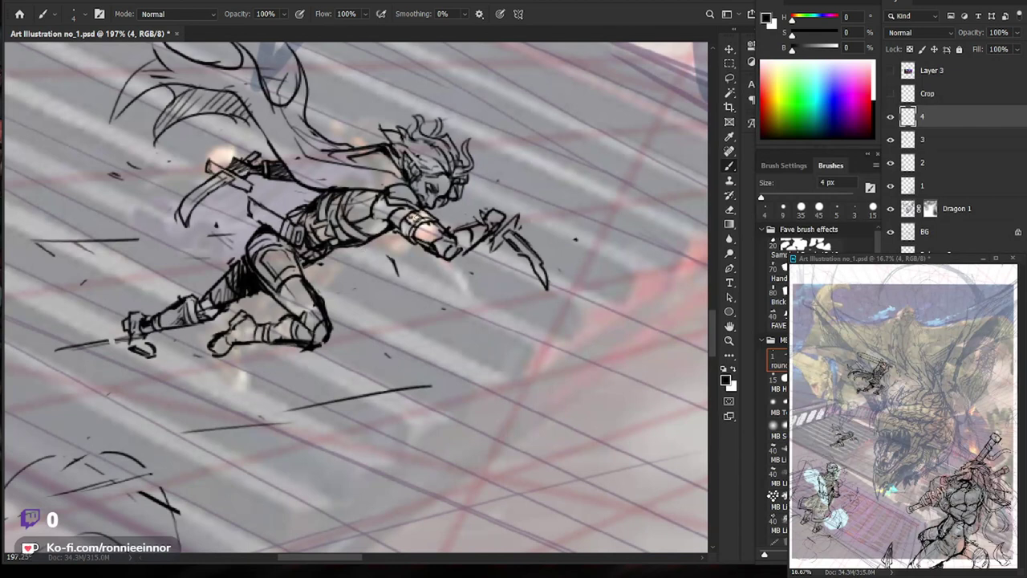
left_click_drag(555, 272, 479, 255)
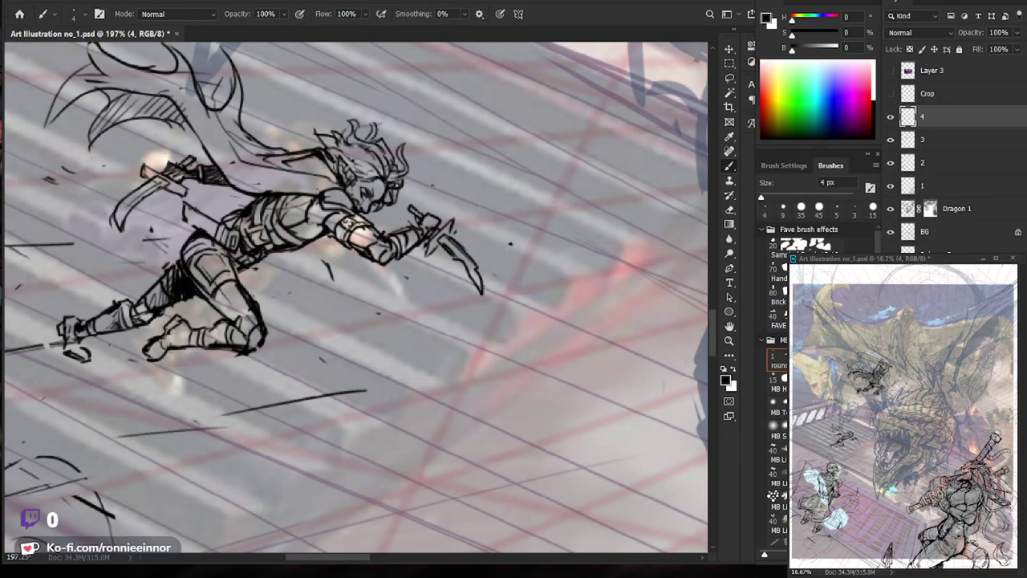
key("z")
left_click_drag(460, 208, 481, 210)
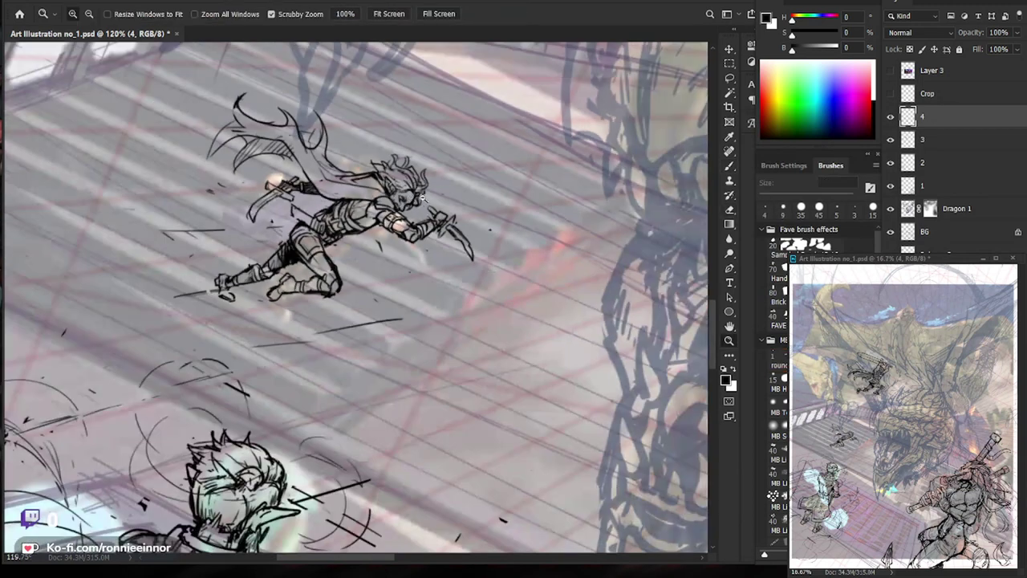
key("z")
left_click_drag(385, 247, 451, 221)
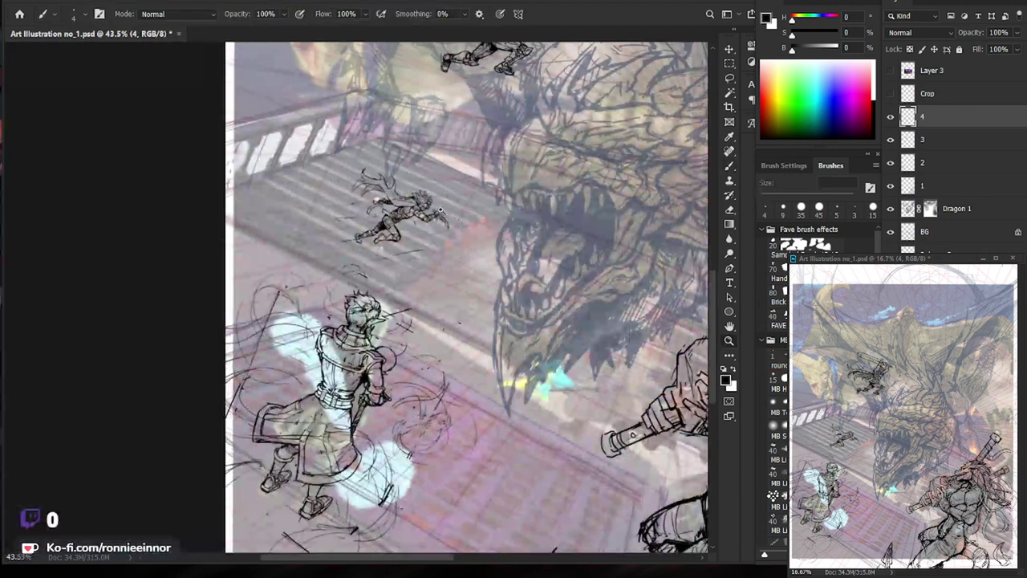
key("e")
key("b")
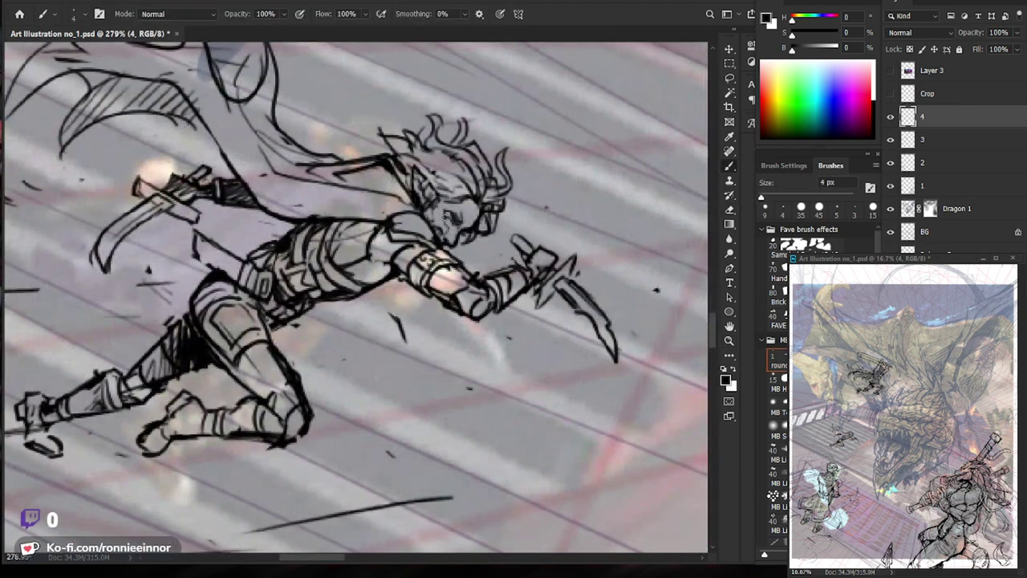
left_click_drag(514, 277, 481, 277)
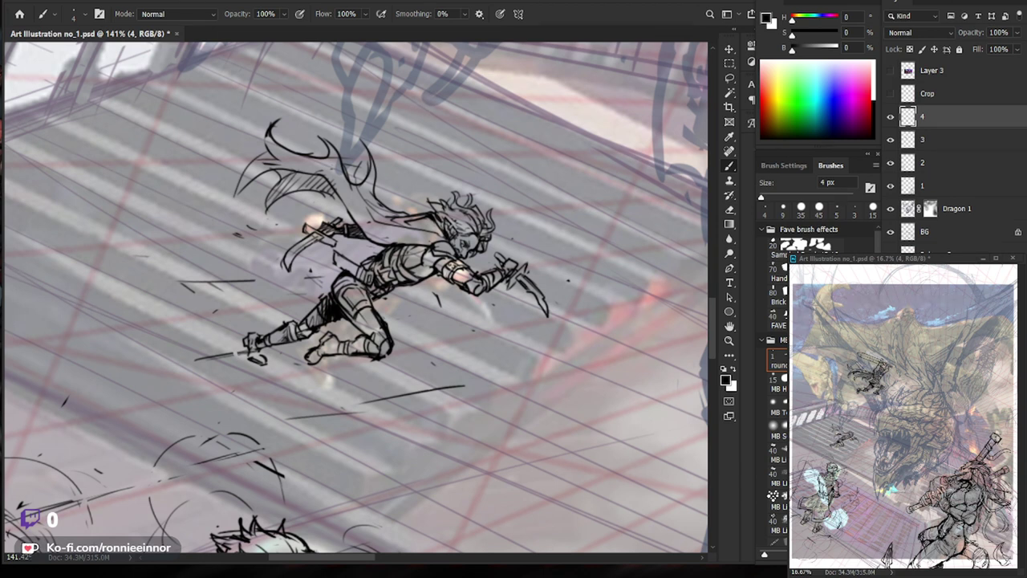
Zoom in on the warrior and hatch shading strokes into its hair.
left_click_drag(457, 272, 424, 313)
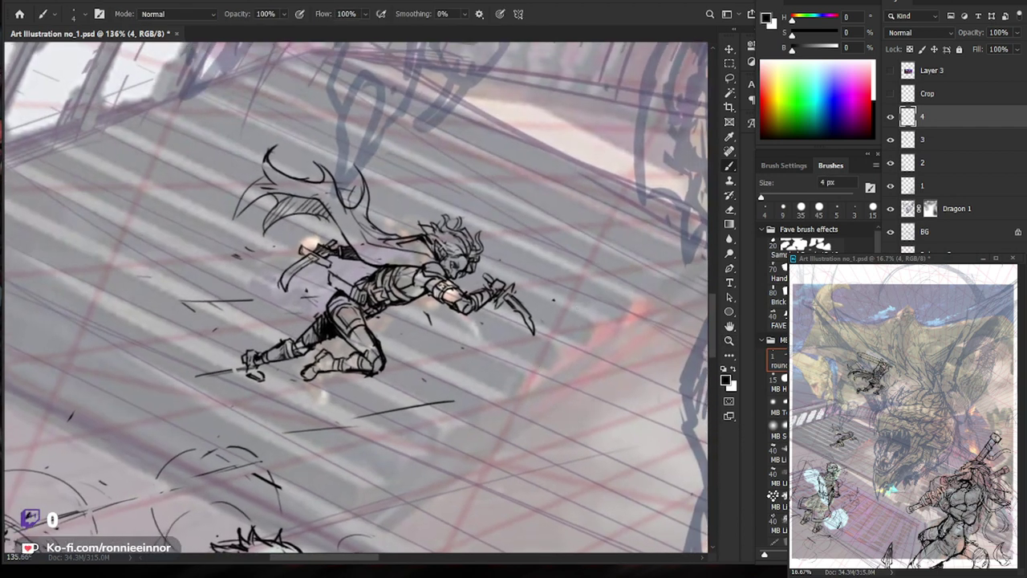
left_click_drag(358, 269, 385, 268)
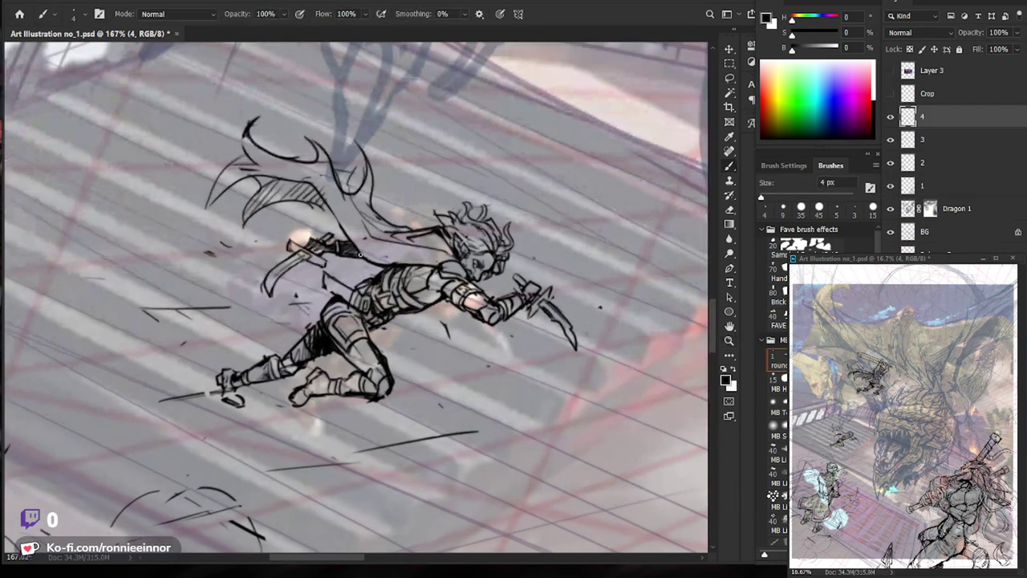
left_click_drag(534, 302, 474, 337)
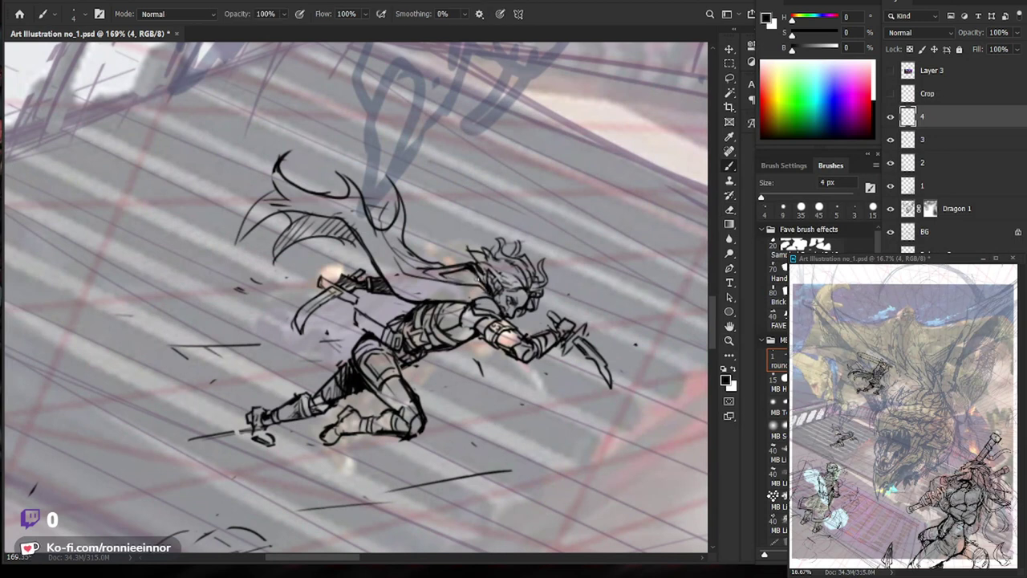
mouse_move(481, 283)
left_mouse_down()
mouse_move(553, 277)
mouse_move(554, 287)
left_mouse_up()
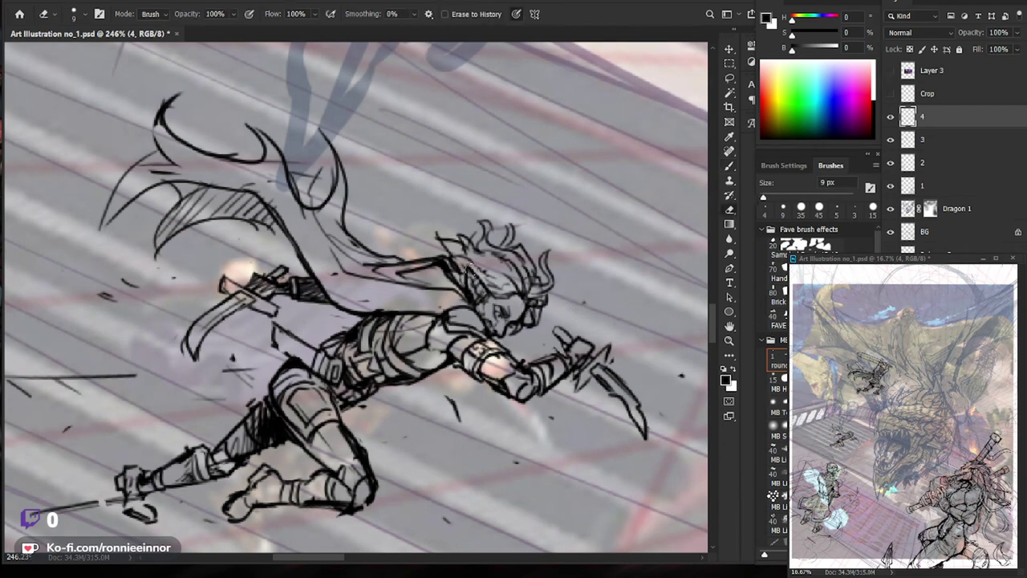
mouse_move(488, 294)
left_mouse_down()
mouse_move(469, 256)
mouse_move(485, 302)
left_mouse_up()
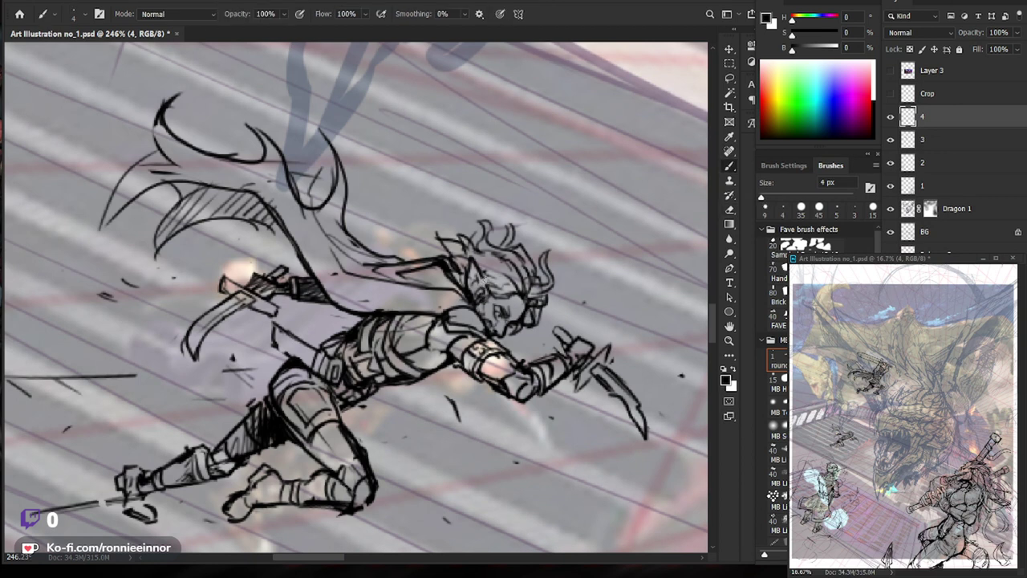
scroll(484, 284, "down", 5)
scroll(369, 195, "up", 2)
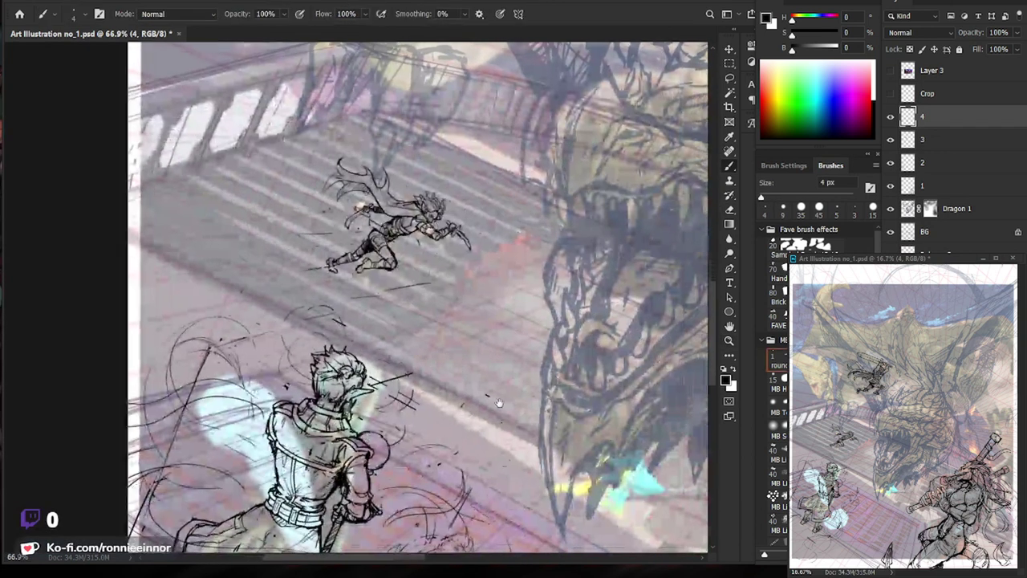
scroll(368, 195, "up", 3)
left_click_drag(370, 196, 414, 226)
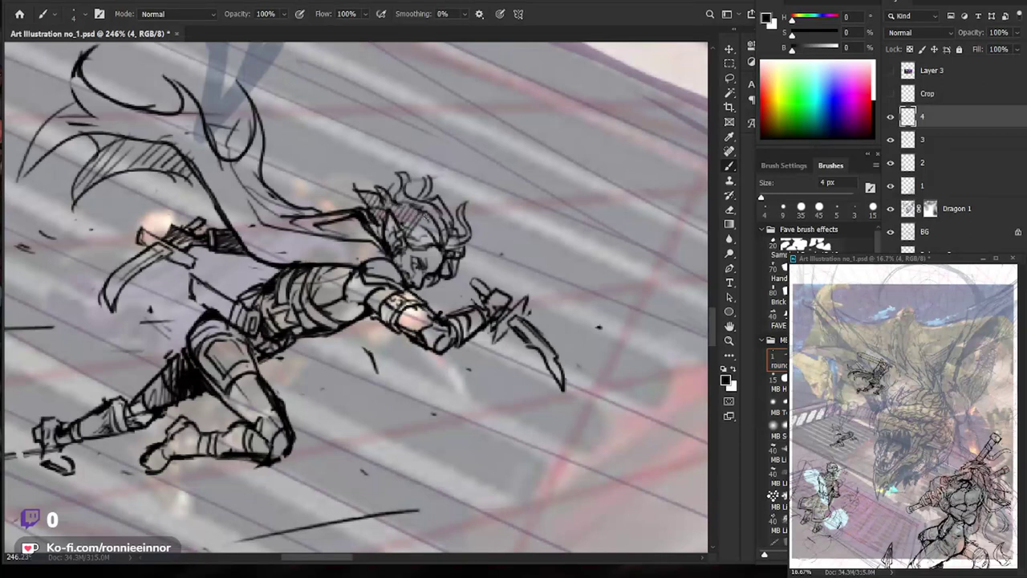
Add short sketch strokes to the flowing cape, checking the wider bridge scene.
scroll(426, 241, "down", 3)
left_click_drag(543, 445, 444, 364)
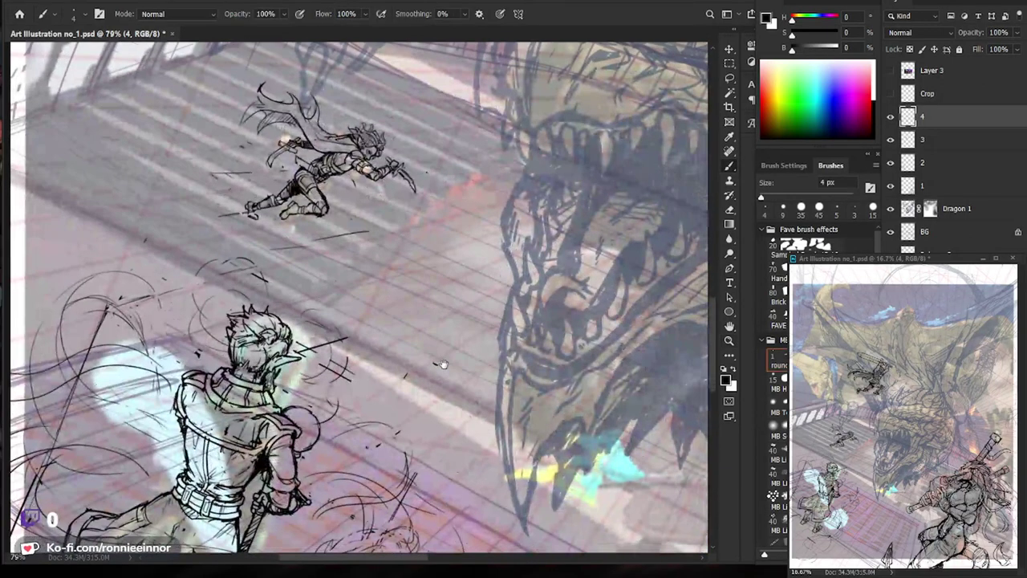
scroll(336, 104, "up", 3)
mouse_move(255, 132)
left_mouse_down()
mouse_move(276, 115)
mouse_move(231, 113)
left_mouse_up()
mouse_move(238, 112)
left_mouse_down()
mouse_move(201, 138)
mouse_move(244, 114)
mouse_move(237, 98)
mouse_move(218, 109)
left_mouse_up()
key("e")
key("b")
scroll(236, 165, "down", 3)
left_click_drag(236, 165, 250, 223)
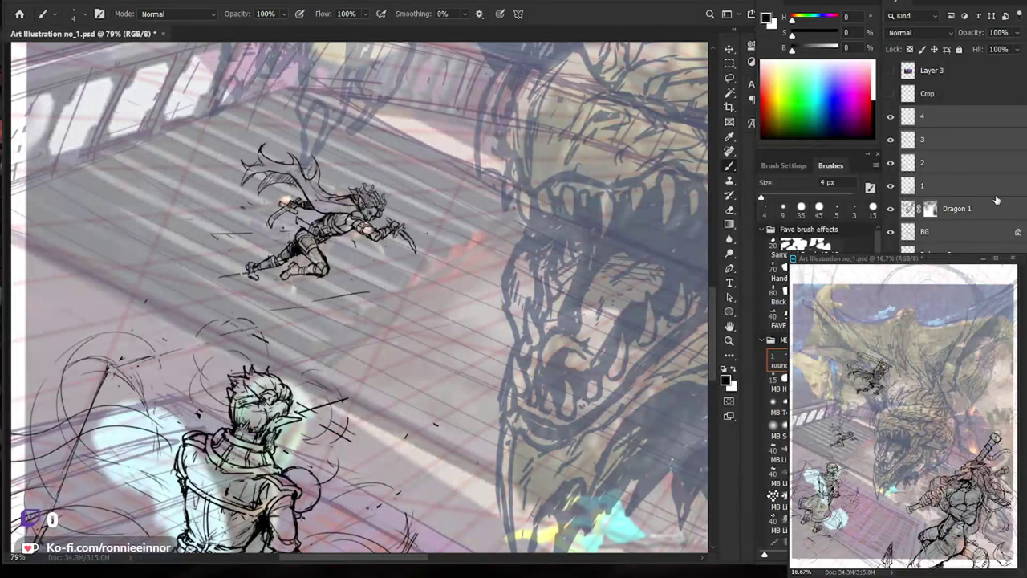
Rename Group 1 to SKETCH, correcting the initial 'SKECH' misspelling.
left_click(937, 115)
double_click(938, 114)
type("S")
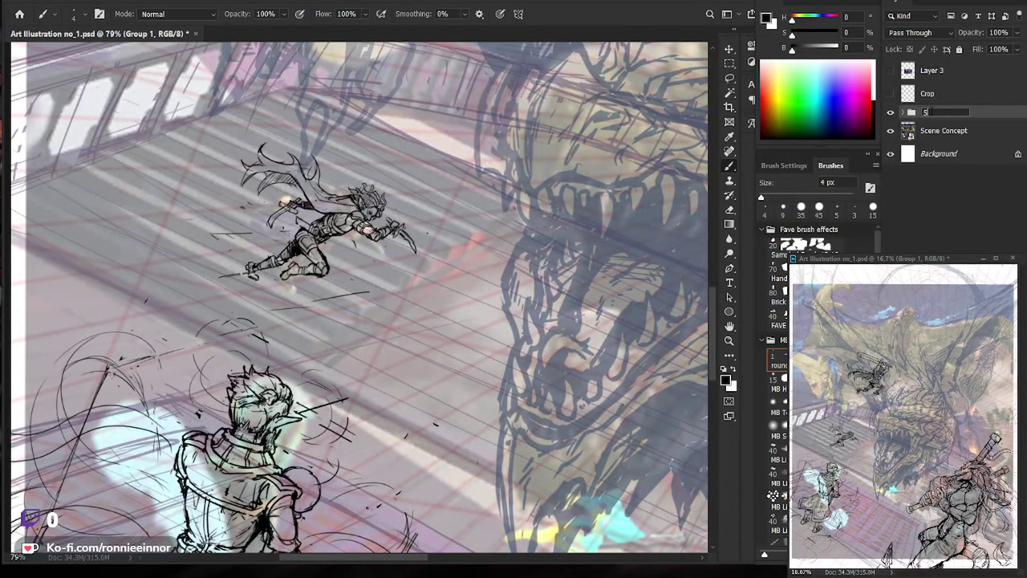
type("KECH")
key("Return")
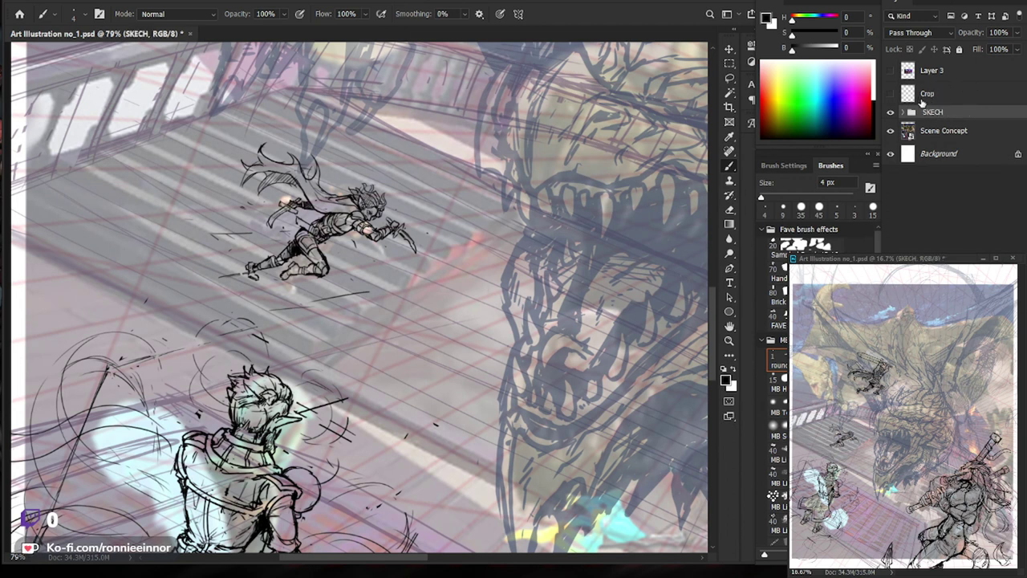
double_click(932, 113)
type("SKETCH")
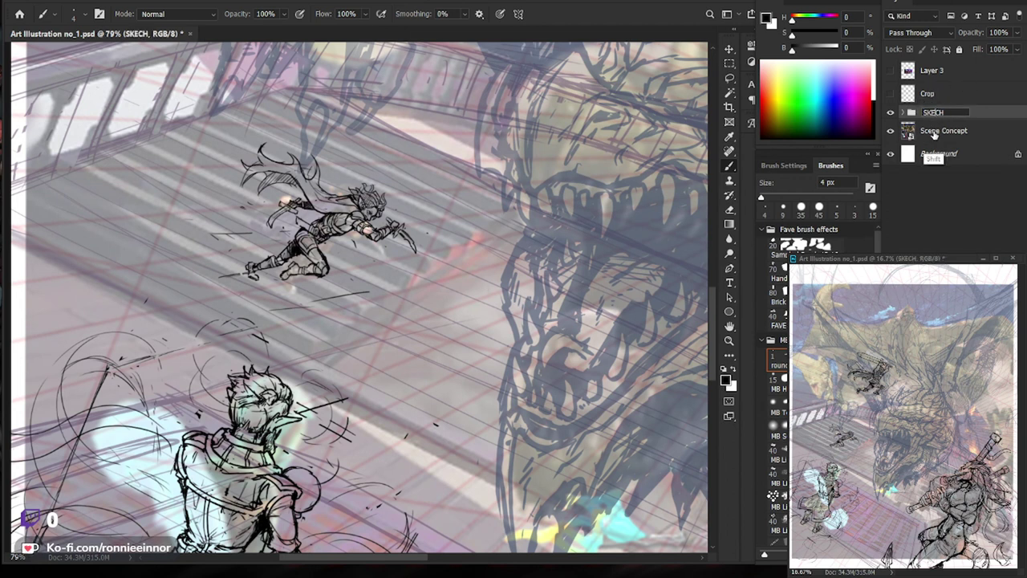
key("Return")
Expand the SKETCH group, move the Crop layer into it, and reselect layer 4.
left_click(902, 113)
left_click(947, 94)
left_click_drag(961, 98, 947, 121)
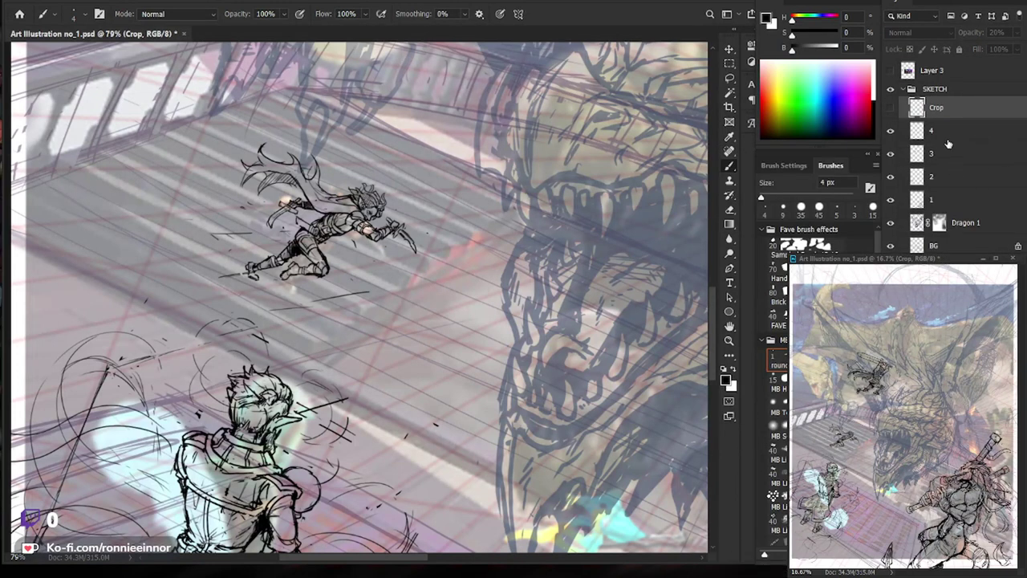
left_click(947, 130)
left_click_drag(315, 244, 358, 189)
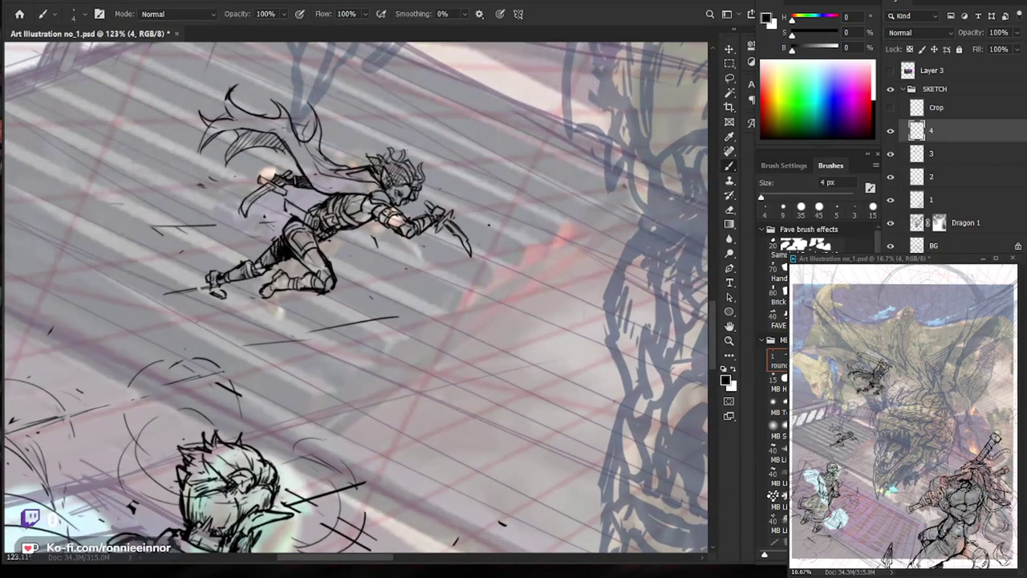
Undo stray strokes near the figure's head and draw a collar-and-shoulder line.
left_click_drag(446, 158, 455, 172)
key("ctrl+z")
left_click_drag(337, 193, 385, 192)
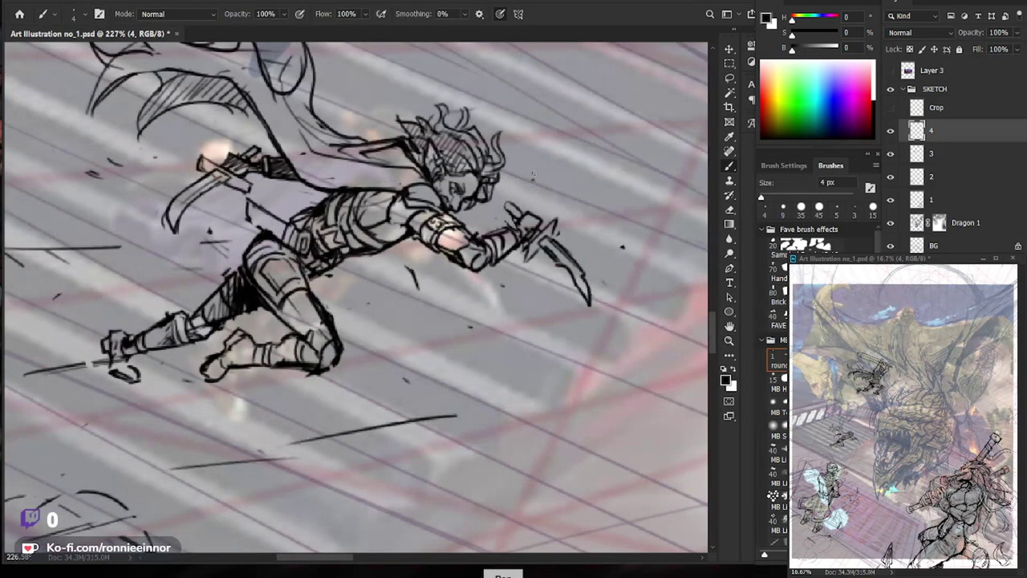
left_click_drag(569, 127, 565, 168)
key("ctrl+z")
key("ctrl+z")
left_click_drag(347, 174, 393, 178)
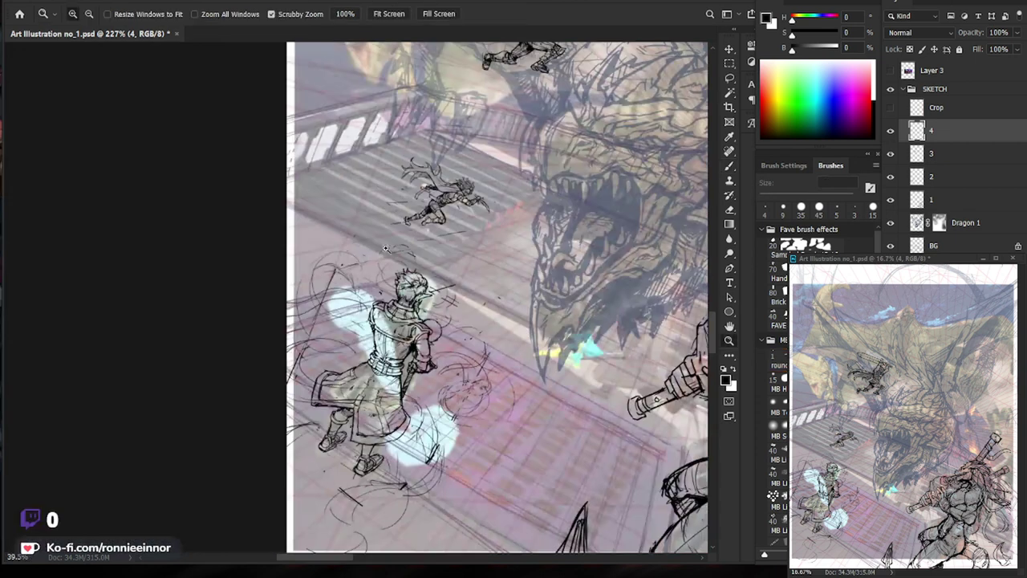
Zoom in on the small leaping figure and refine its lines with brush and eraser.
scroll(409, 180, "down", 5)
left_click_drag(531, 419, 473, 379)
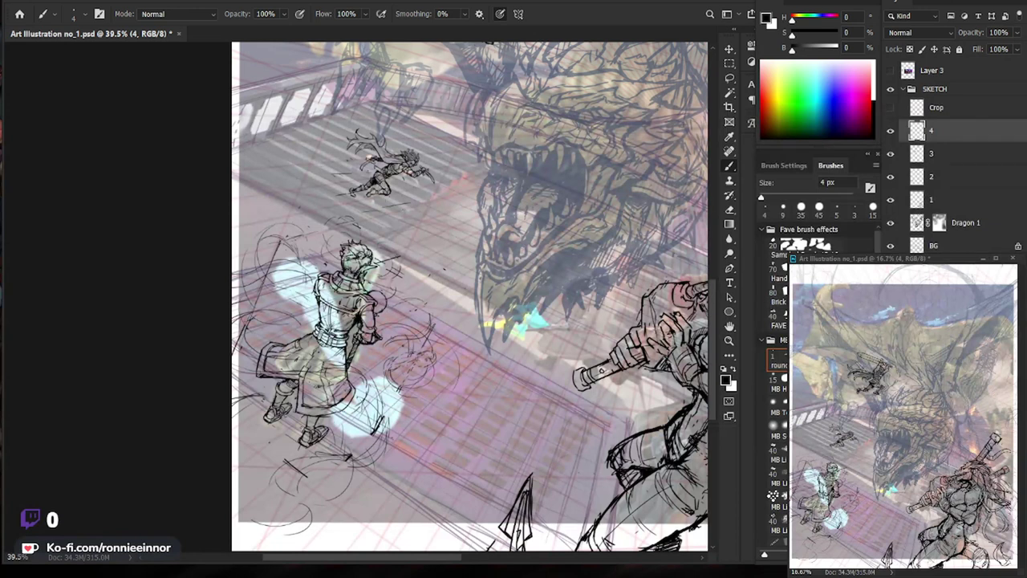
left_click_drag(370, 165, 426, 166)
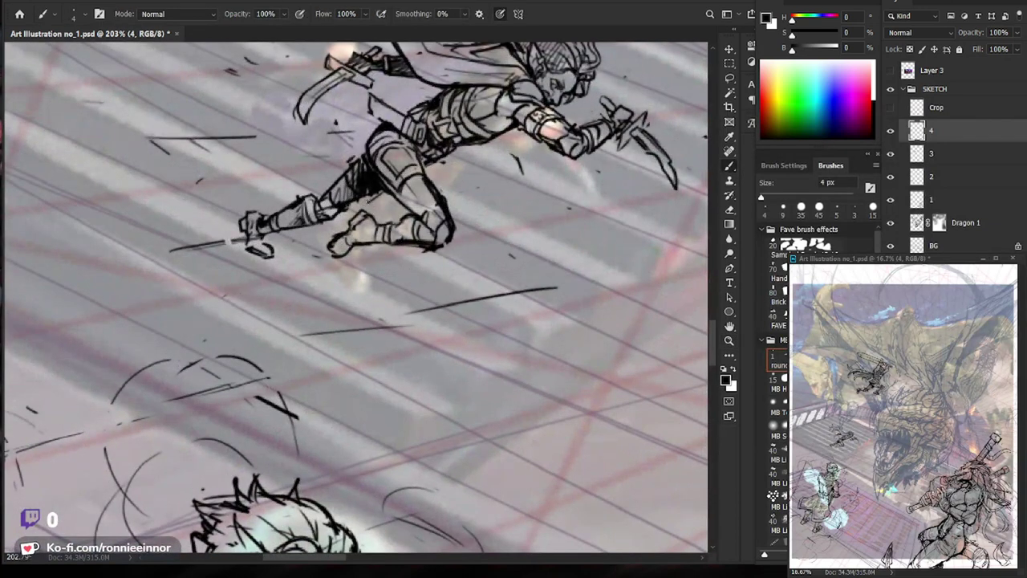
key("z")
key("e")
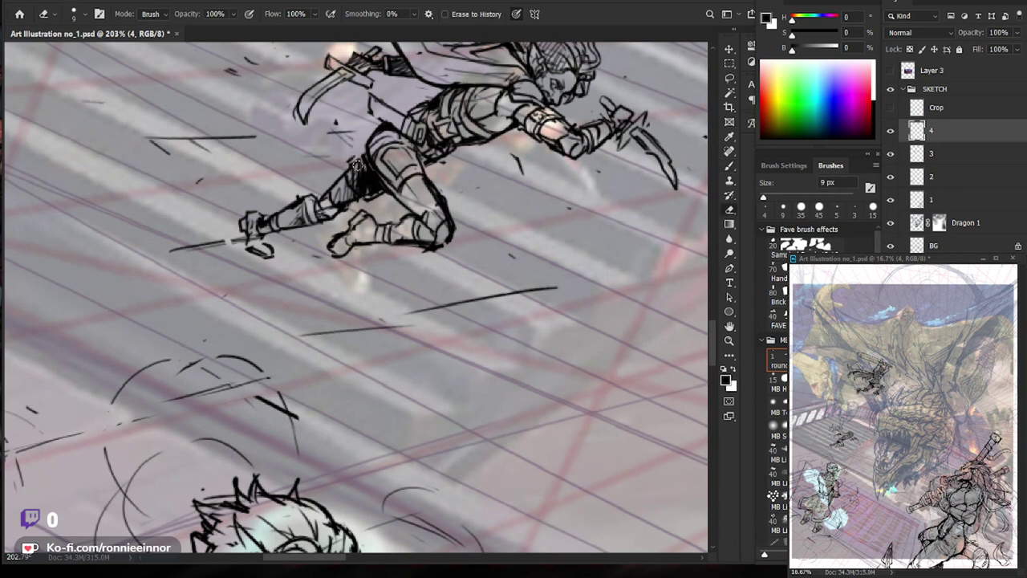
key("b")
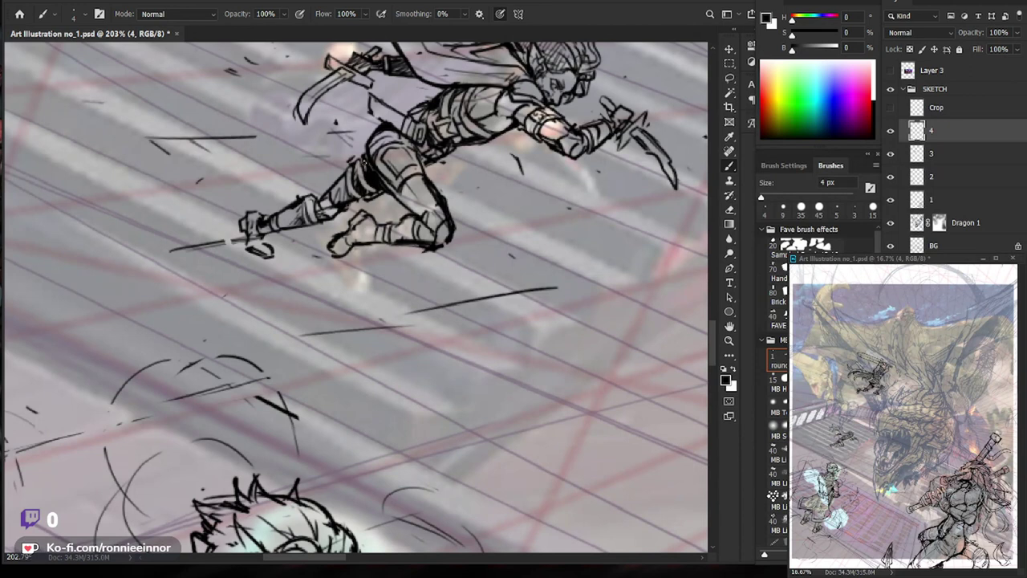
scroll(539, 294, "down", 5)
scroll(457, 201, "down", 3)
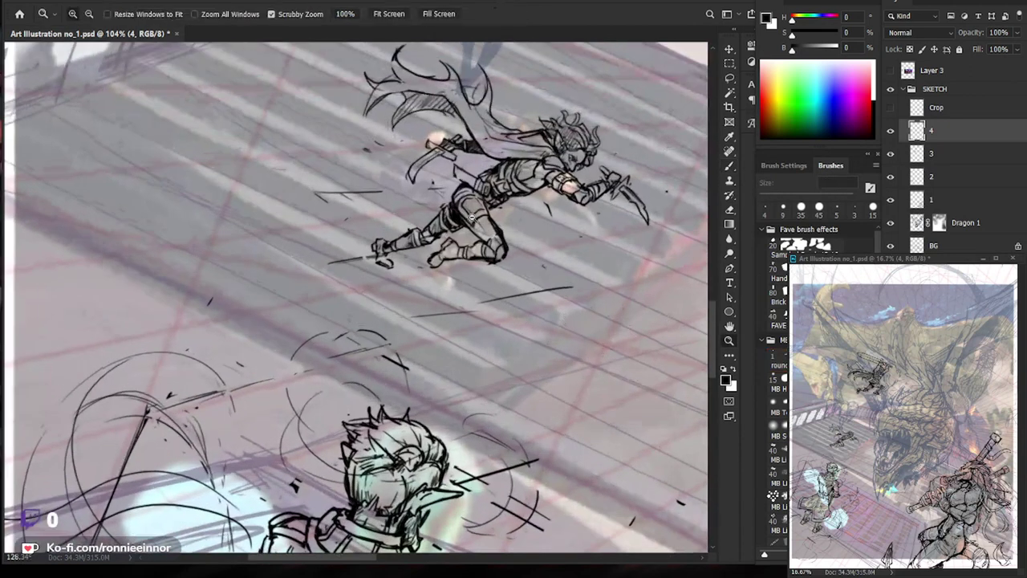
scroll(462, 214, "up", 4)
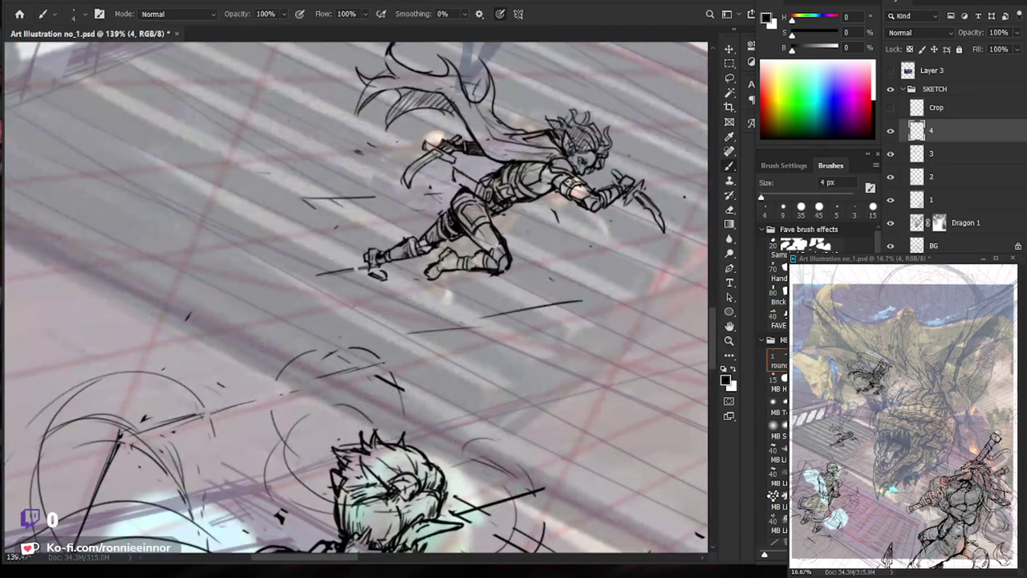
left_click_drag(519, 327, 473, 332)
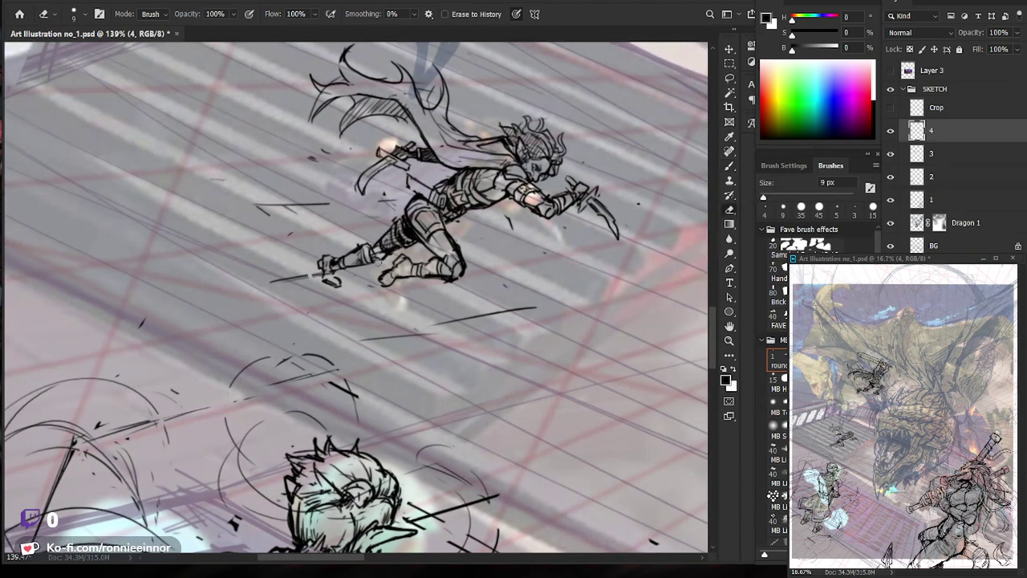
key("e")
key("b")
Alternate close-ups of the leaping figure with wide views to check the composition.
scroll(350, 271, "down", 5)
left_click_drag(615, 495, 544, 446)
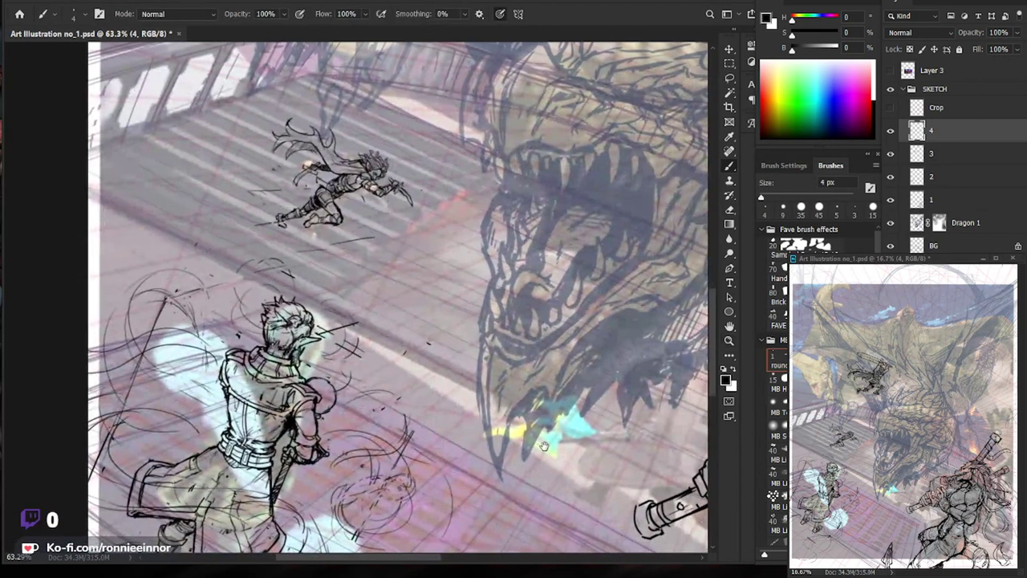
mouse_move(305, 201)
left_mouse_down()
mouse_move(370, 200)
mouse_move(404, 179)
left_mouse_up()
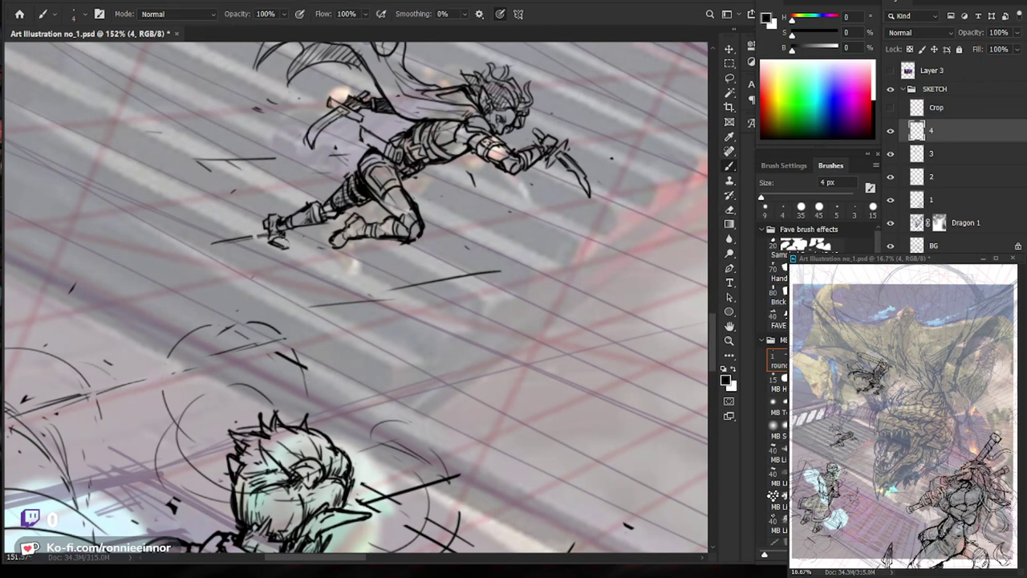
left_click_drag(401, 270, 337, 269)
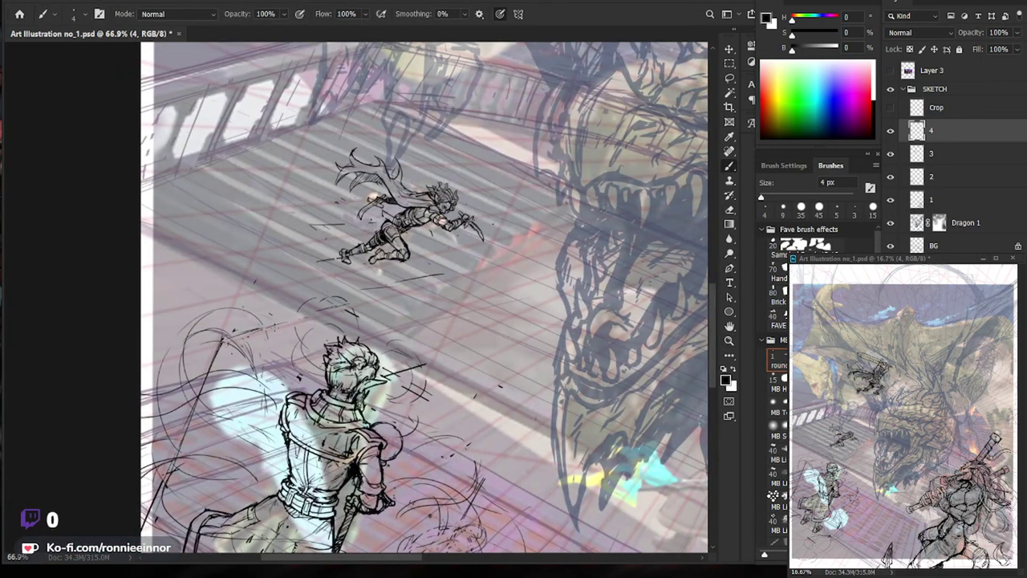
left_click_drag(360, 179, 425, 178)
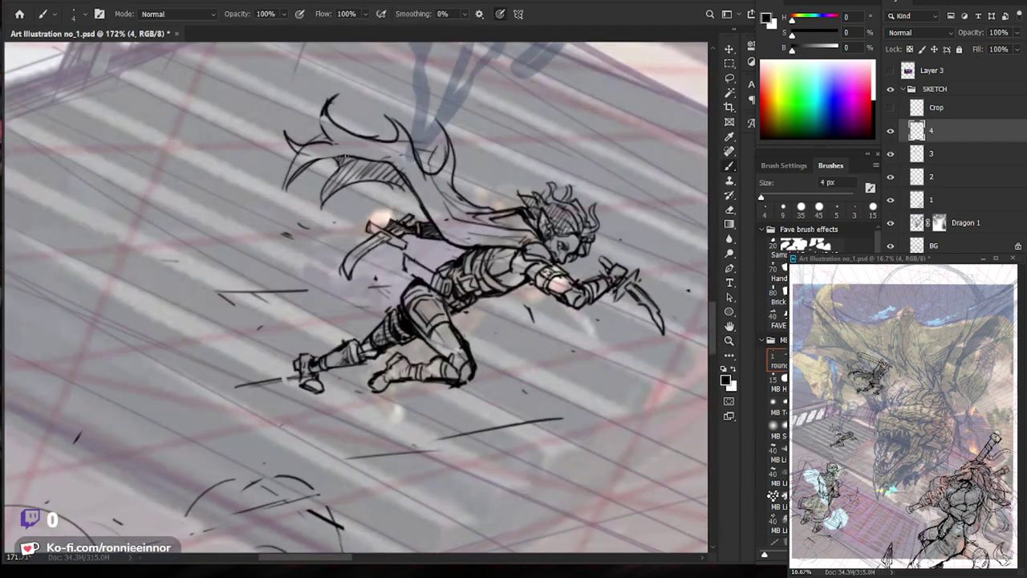
key("e")
key("b")
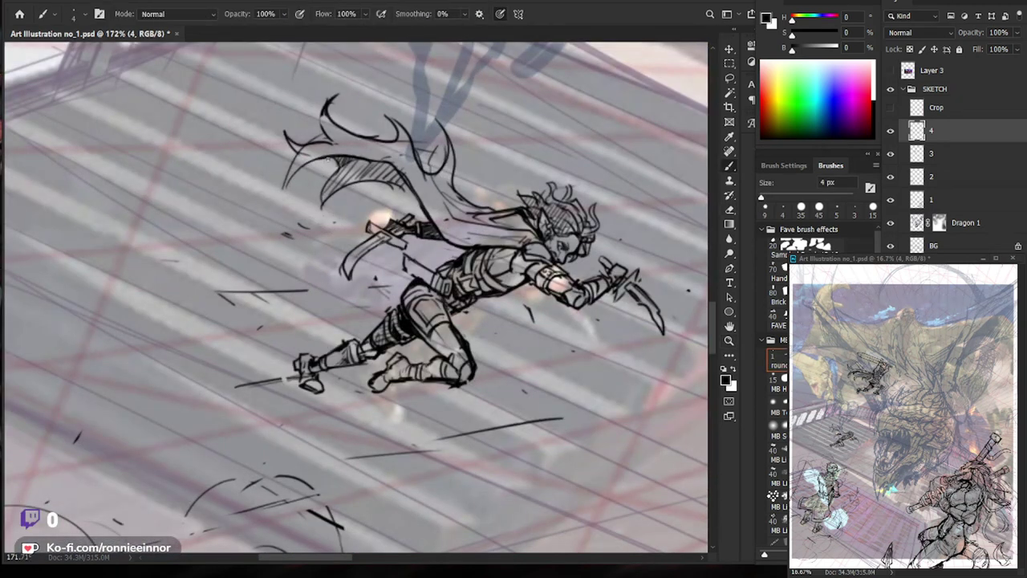
left_click_drag(395, 178, 329, 179)
left_click_drag(592, 462, 456, 474)
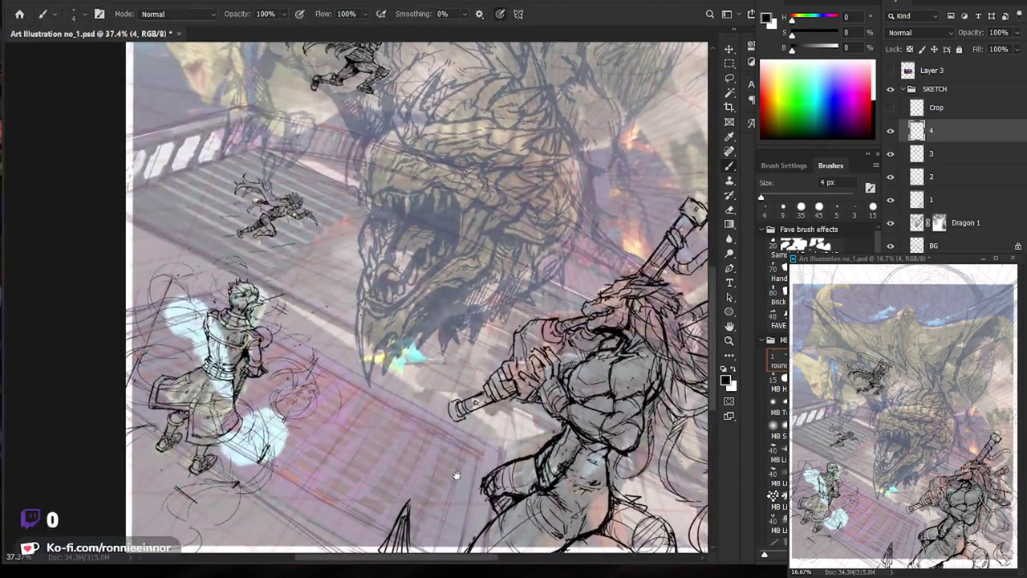
Zoom between the small flying figure and the wider scene with the dragon.
left_click_drag(456, 474, 474, 480)
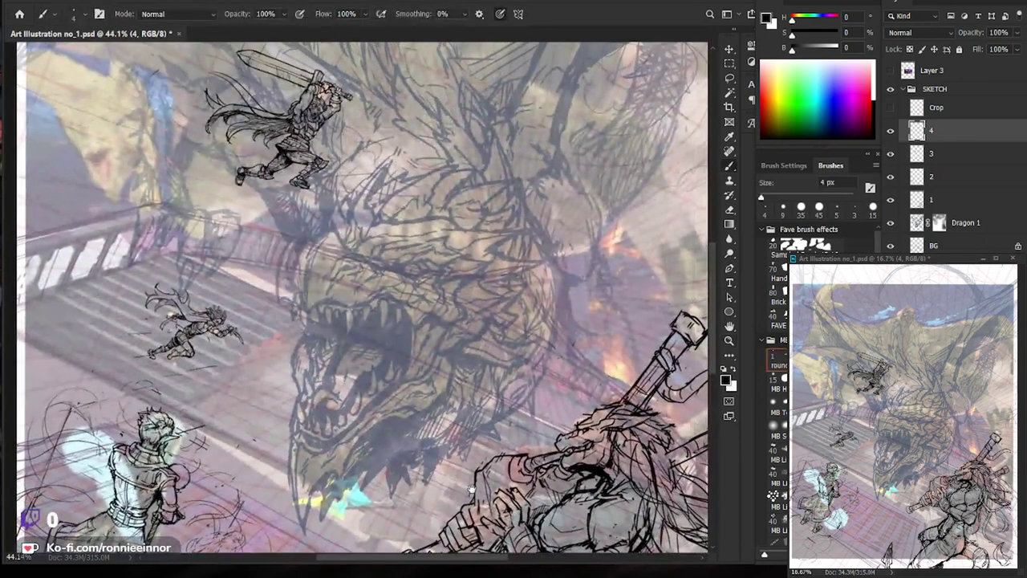
mouse_move(522, 427)
left_mouse_down()
mouse_move(498, 427)
mouse_move(539, 381)
left_mouse_up()
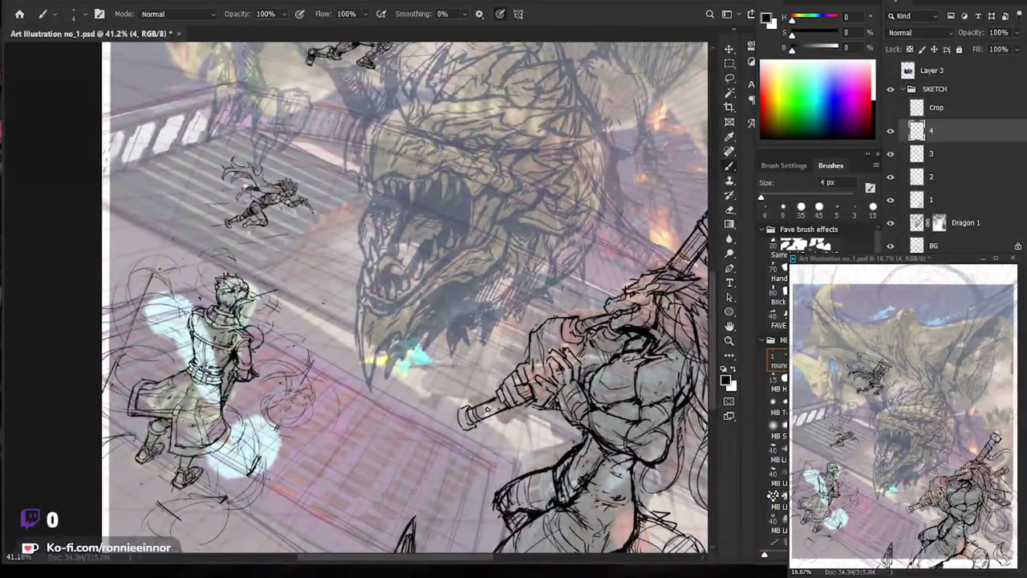
left_click_drag(517, 329, 501, 364)
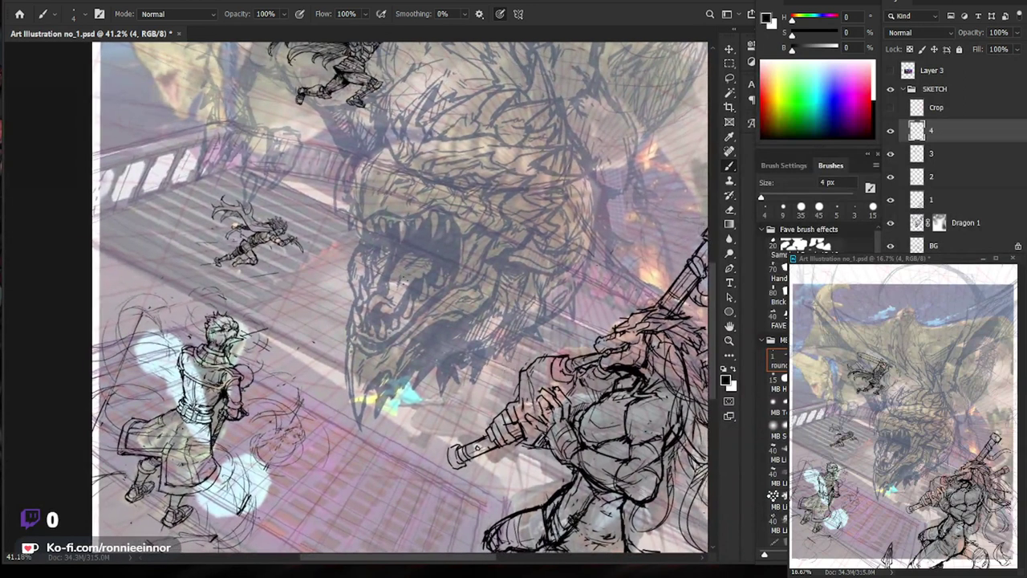
left_click_drag(256, 213, 351, 256)
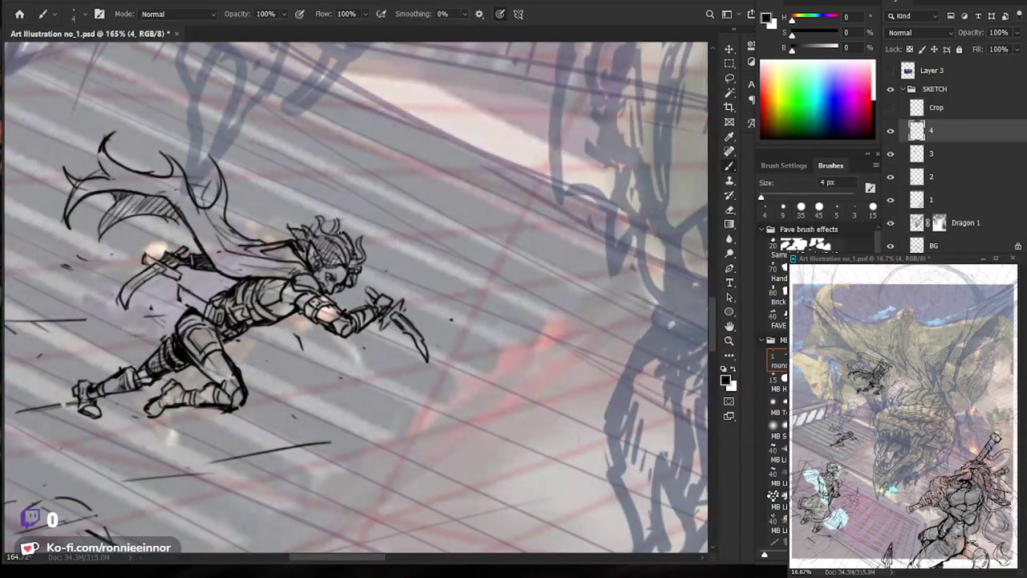
left_click_drag(324, 221, 373, 319)
left_click_drag(396, 256, 449, 256)
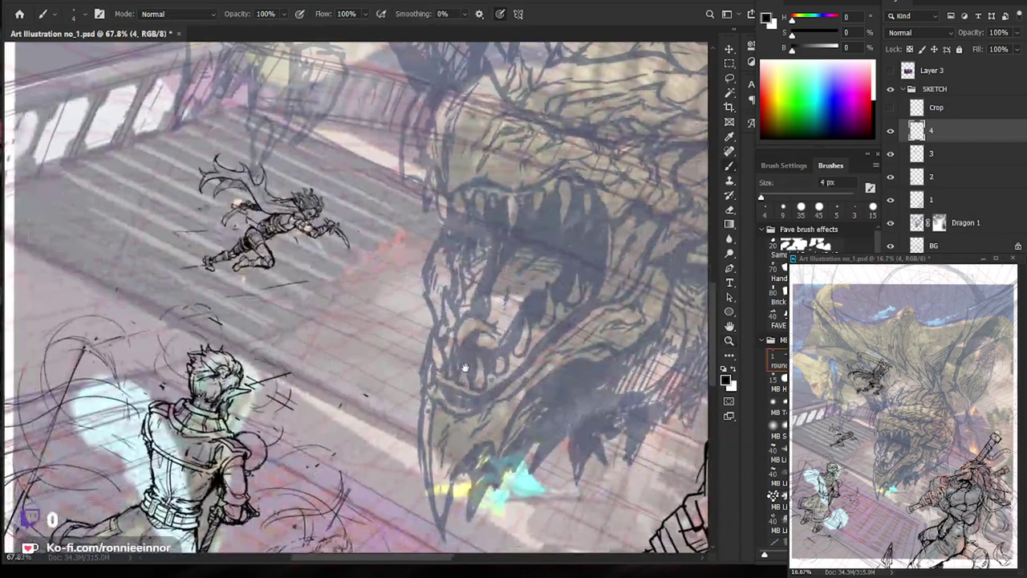
key("ctrl+space")
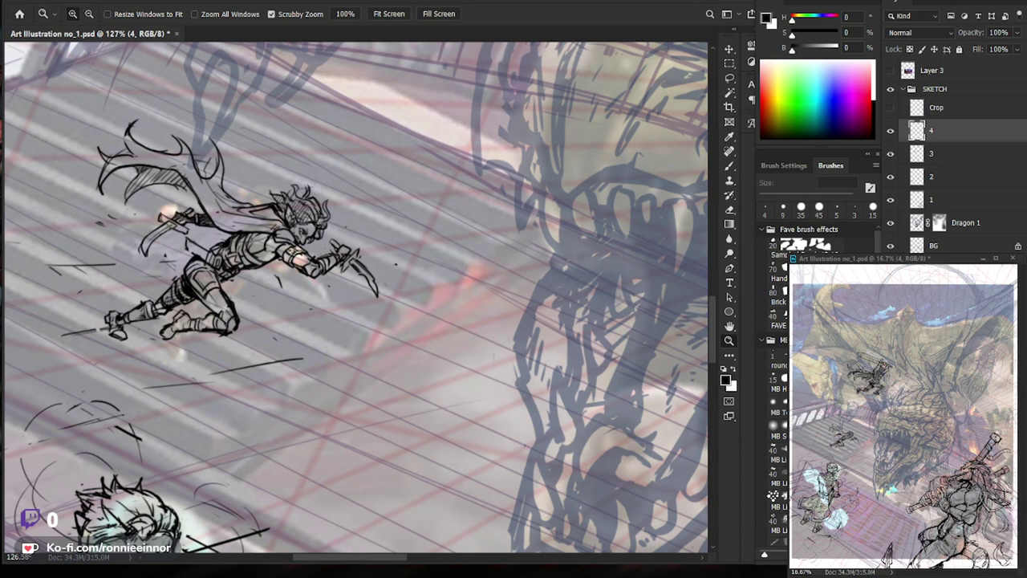
left_click_drag(434, 409, 305, 413)
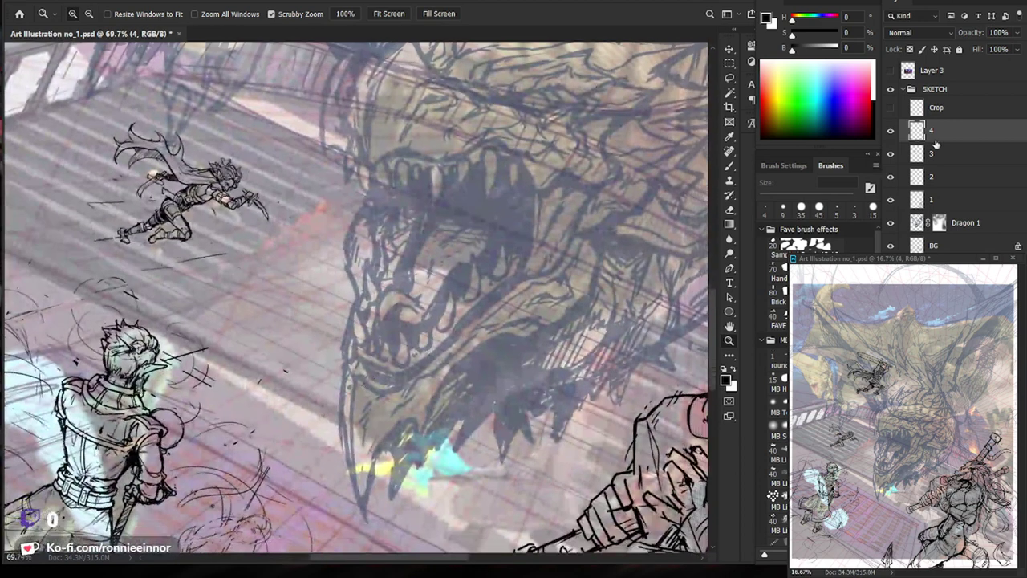
Create layer 5 above layer 4, keep Crop on top, and reselect layer 4.
key("alt+bracketright")
key("ctrl+shift+n")
type("5")
key("Return")
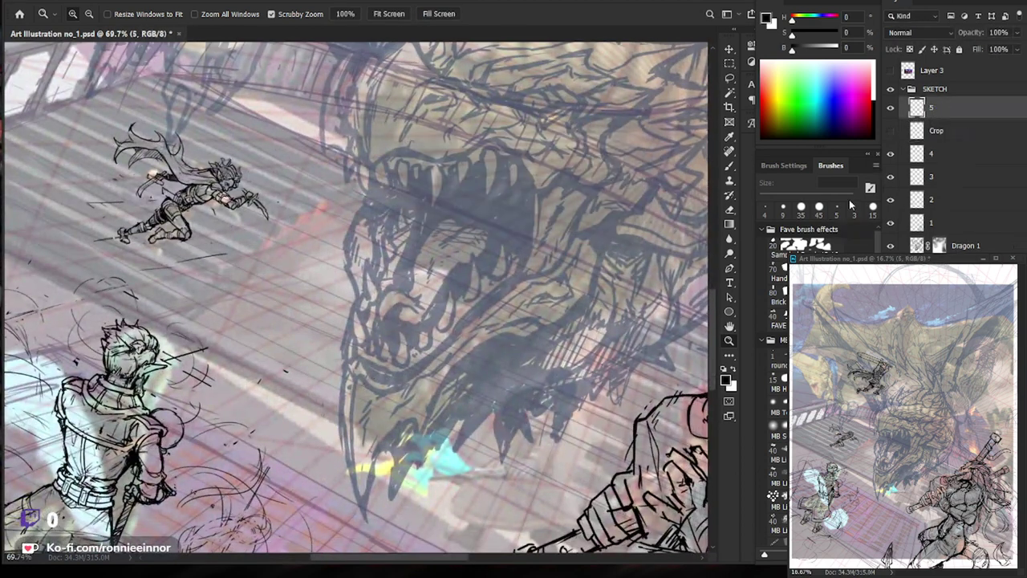
scroll(357, 301, "down", 3)
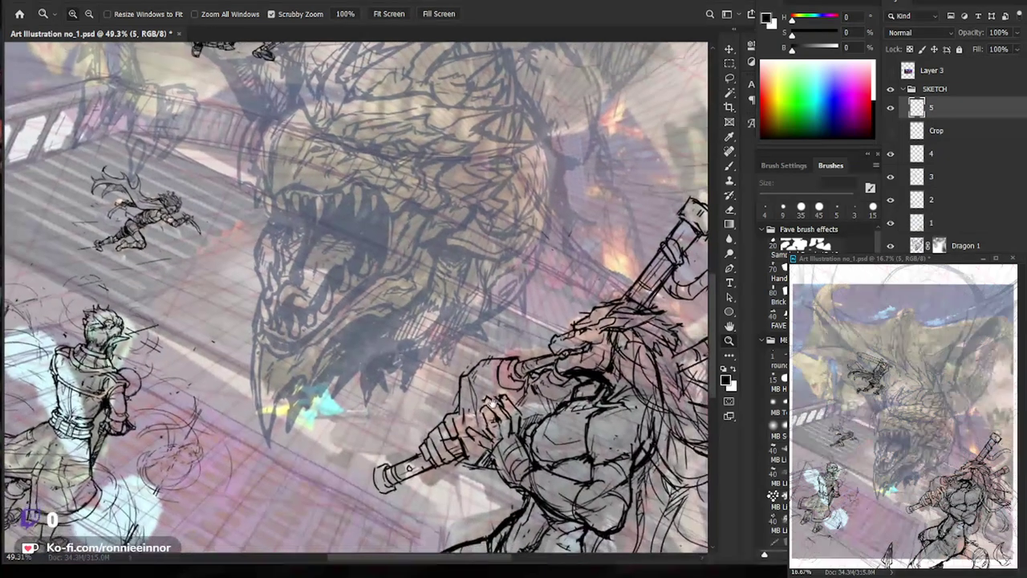
left_click_drag(945, 133, 945, 106)
left_click(939, 154)
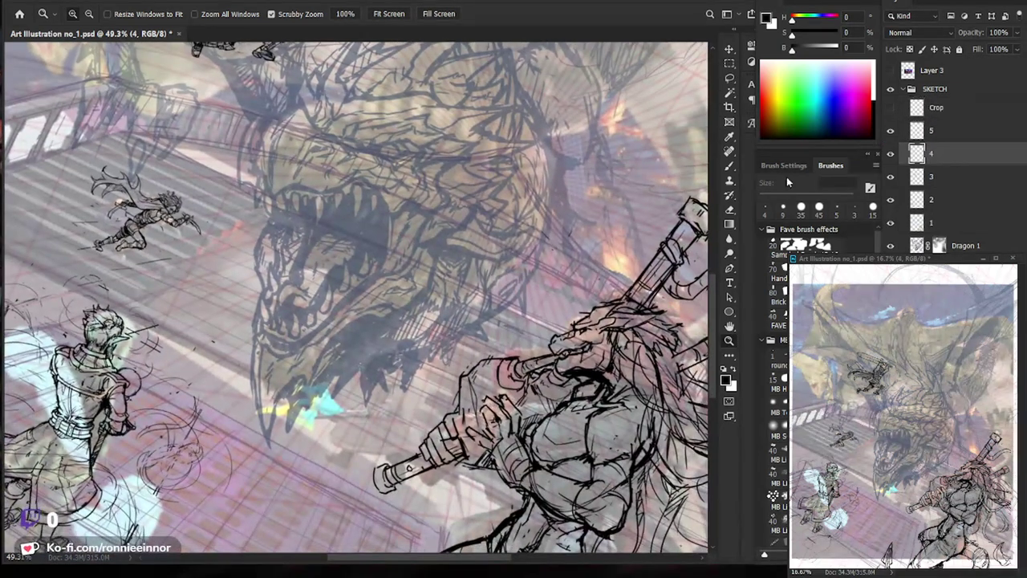
Add a dark stroke to the flying figure's shoulder and zoom in tighter on her.
scroll(147, 249, "up", 3)
scroll(148, 250, "up", 3)
scroll(148, 250, "up", 2)
key("b")
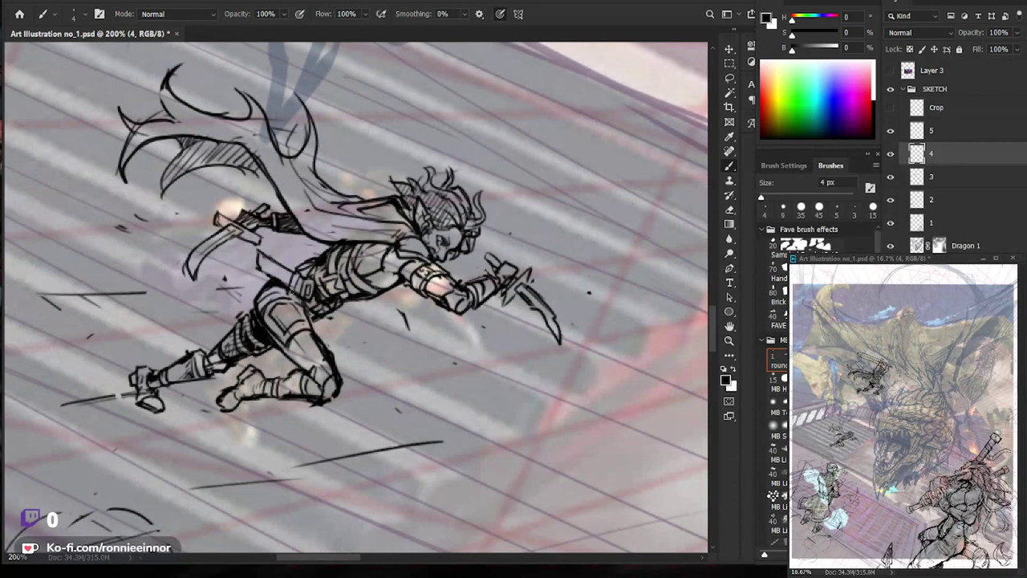
left_click_drag(456, 374, 428, 357)
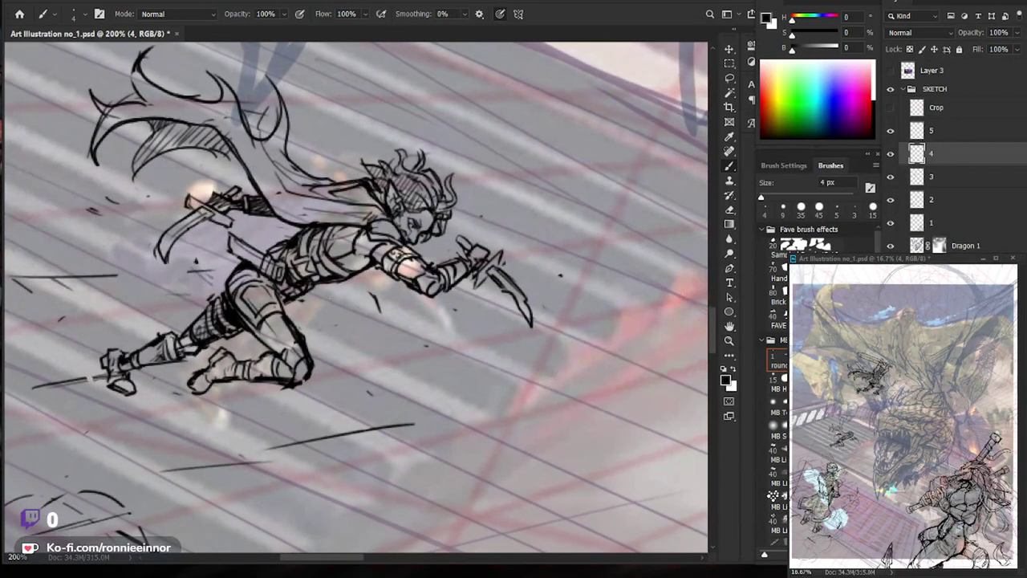
key("e")
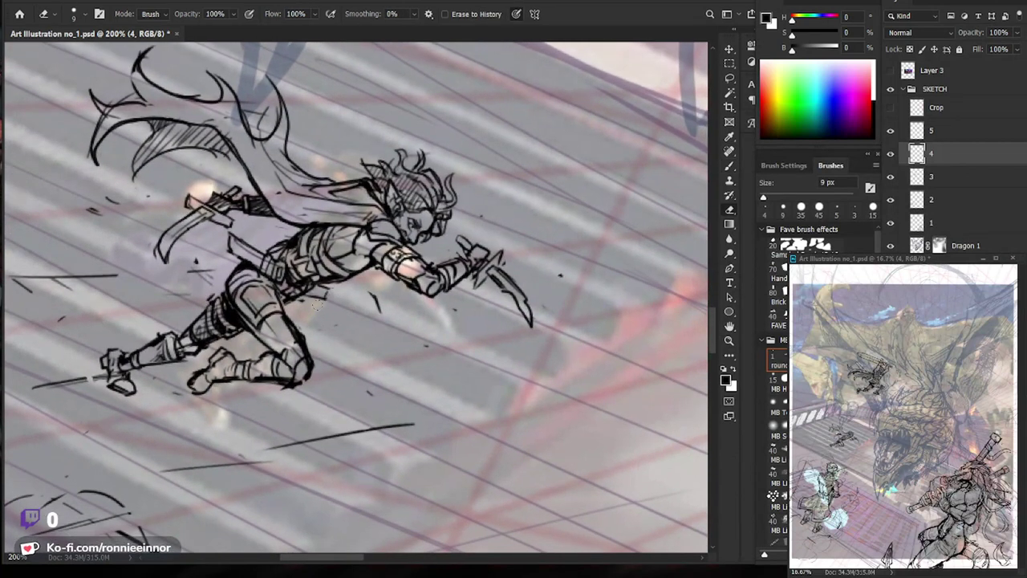
key("b")
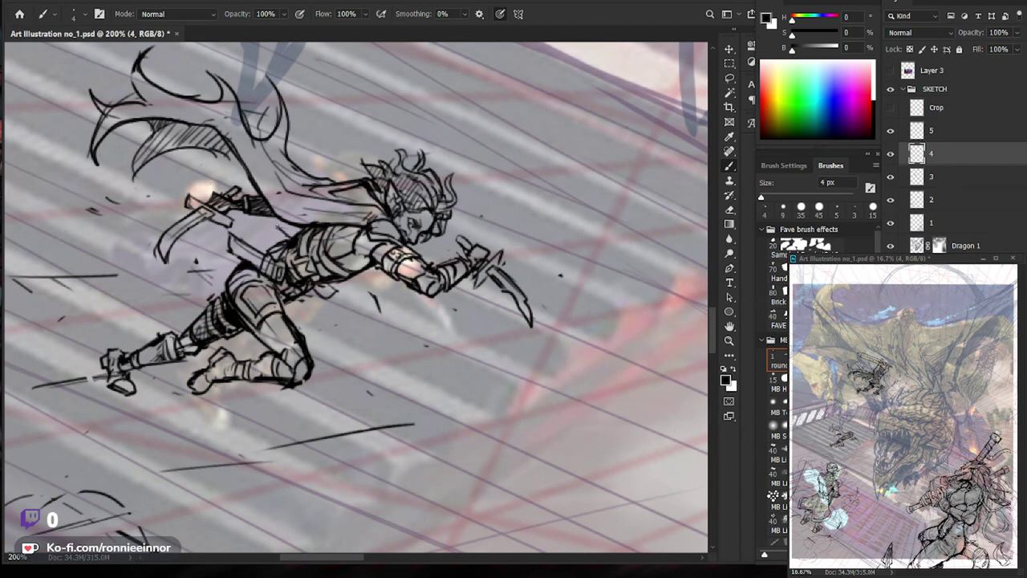
left_click_drag(278, 230, 287, 244)
left_click_drag(328, 287, 425, 298)
key("b")
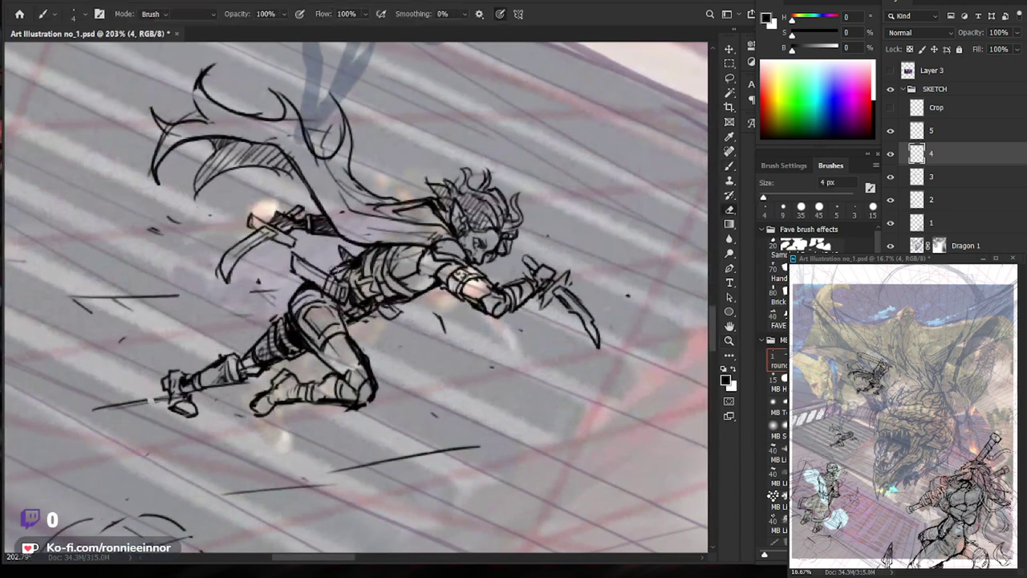
left_click_drag(520, 276, 466, 321)
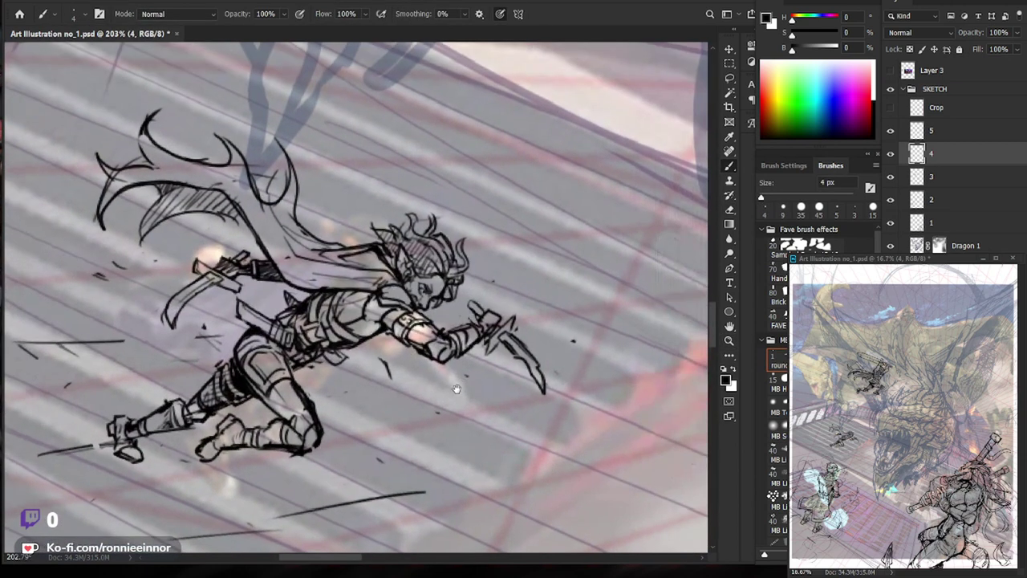
Lasso the leaping character's sword and rotate it about 19 degrees behind her.
key("l")
mouse_move(239, 308)
left_mouse_down()
mouse_move(246, 277)
mouse_move(201, 245)
mouse_move(241, 313)
left_mouse_up()
key("ctrl+t")
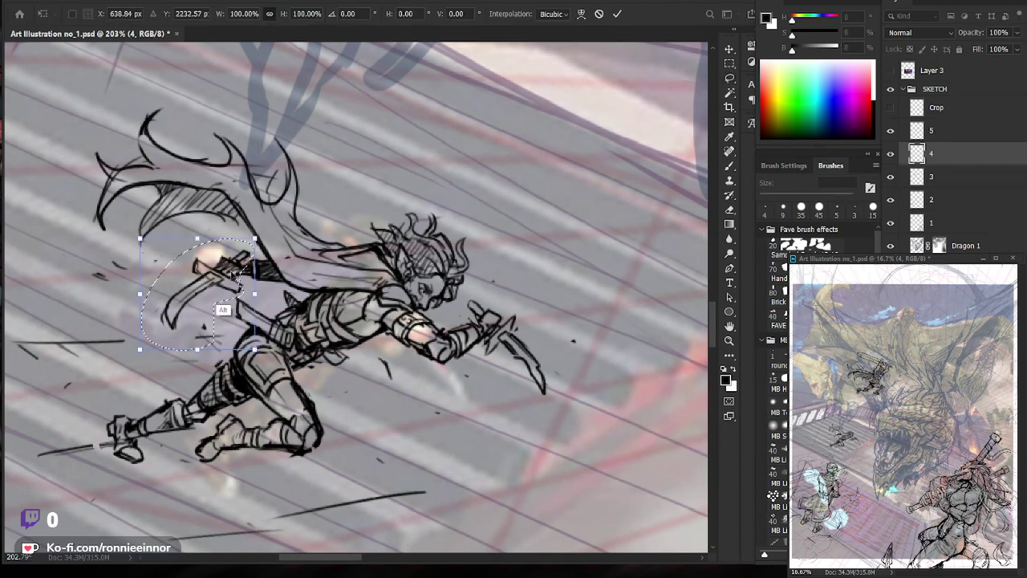
left_click_drag(105, 276, 71, 344)
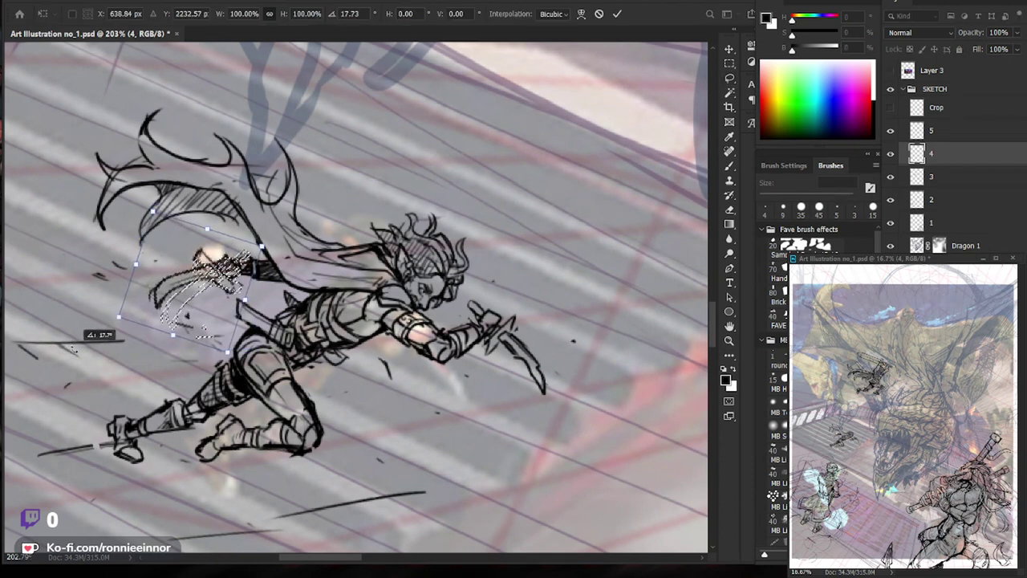
key("Return")
key("ctrl+d")
key("z")
mouse_move(491, 361)
left_mouse_down()
mouse_move(385, 361)
mouse_move(372, 384)
left_mouse_up()
Rotate the sheath at the character's waist into its new angle.
key("l")
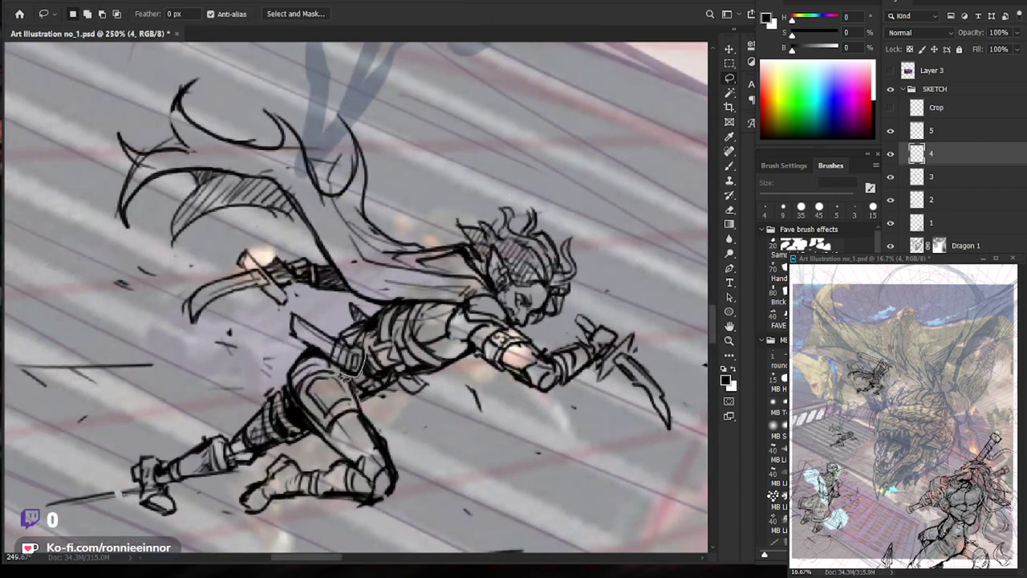
key("ctrl+t")
mouse_move(273, 378)
left_mouse_down()
mouse_move(242, 356)
mouse_move(260, 441)
left_mouse_up()
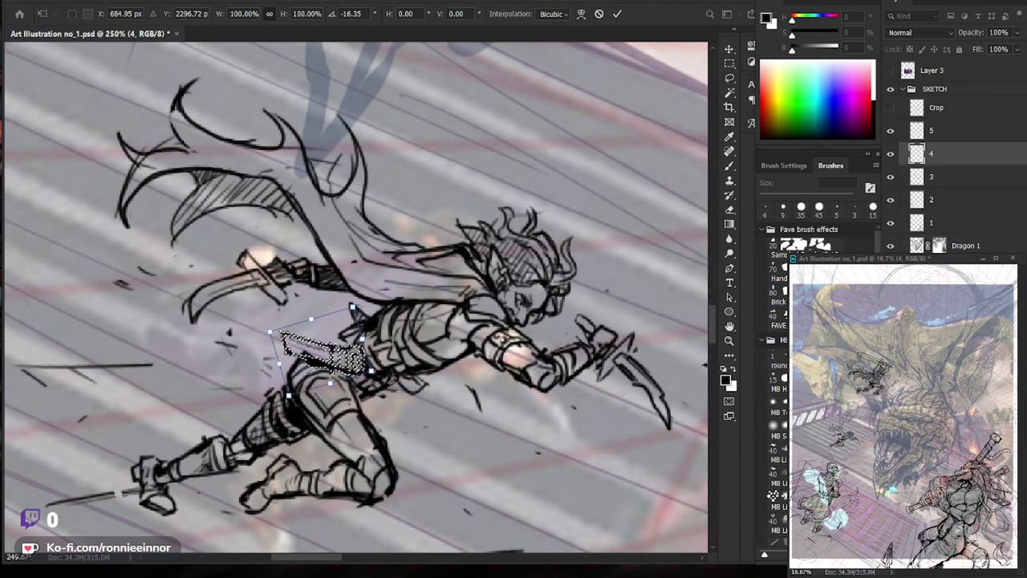
key("Return")
key("ctrl+d")
Add small touch-up brush strokes to the leaping character's hair and face.
key("b")
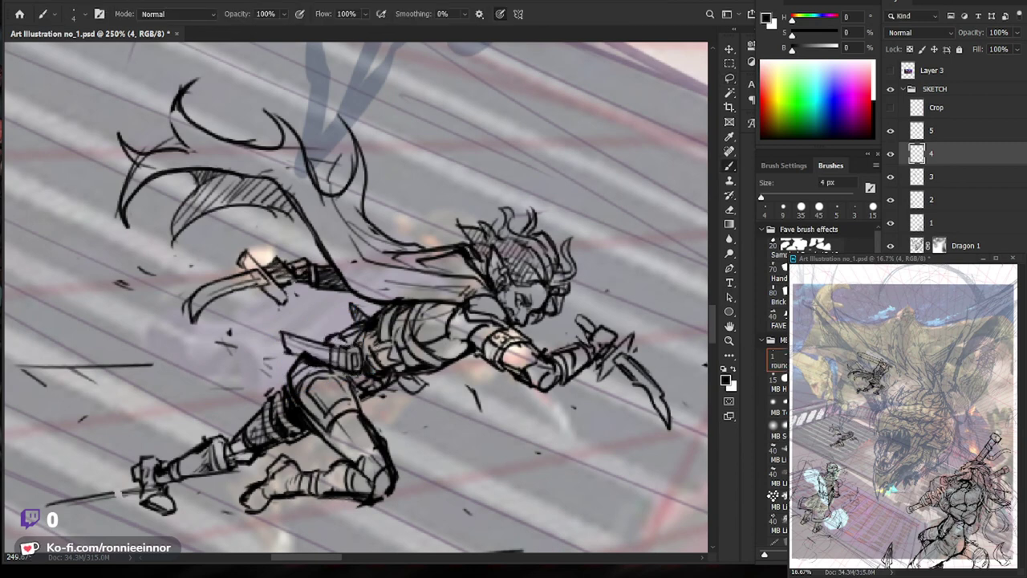
left_click_drag(373, 346, 265, 345)
mouse_move(464, 432)
left_mouse_down()
mouse_move(464, 391)
mouse_move(393, 431)
left_mouse_up()
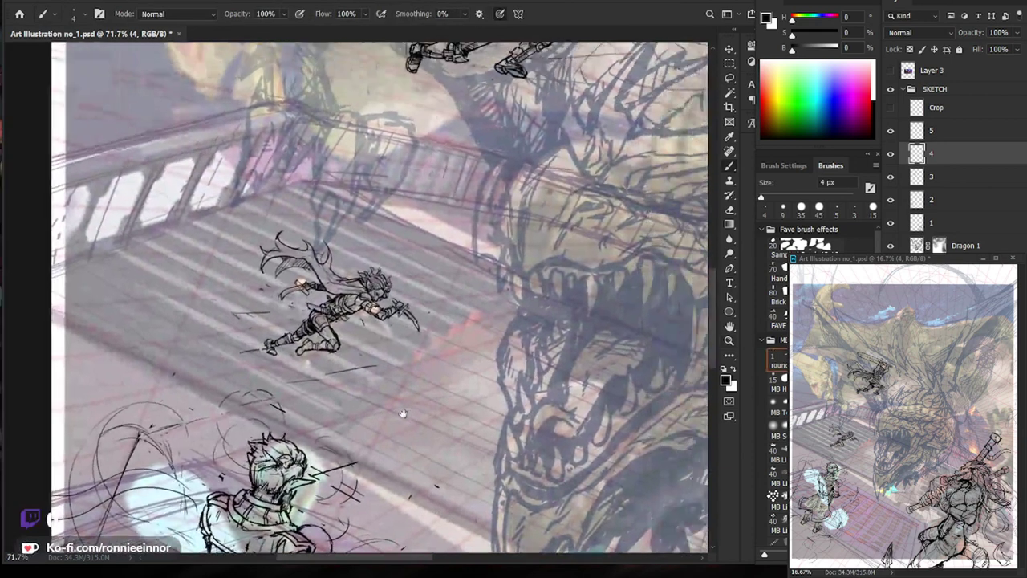
left_click_drag(345, 309, 434, 309)
key("b")
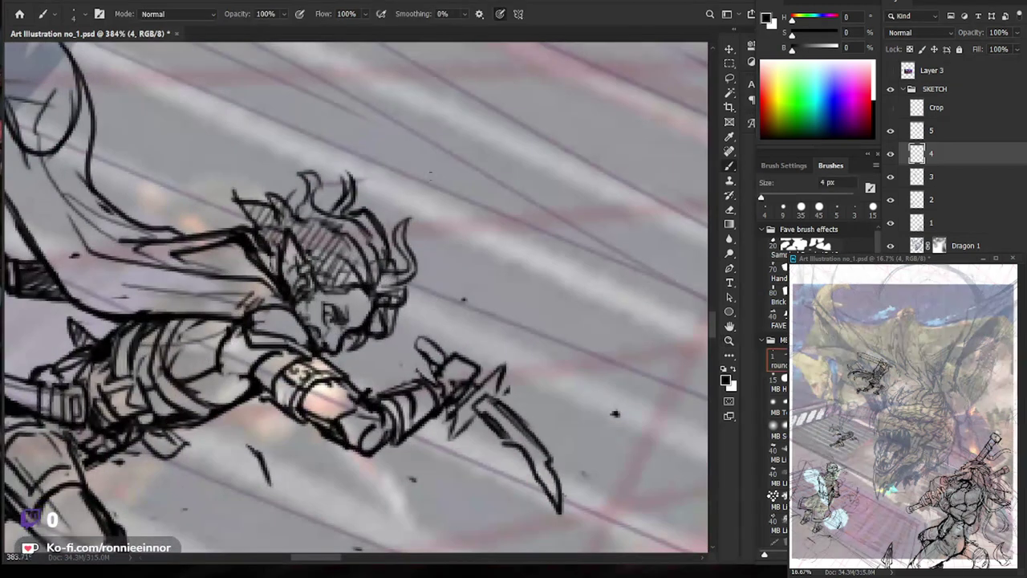
mouse_move(362, 288)
left_mouse_down()
mouse_move(346, 287)
mouse_move(326, 249)
mouse_move(337, 281)
left_mouse_up()
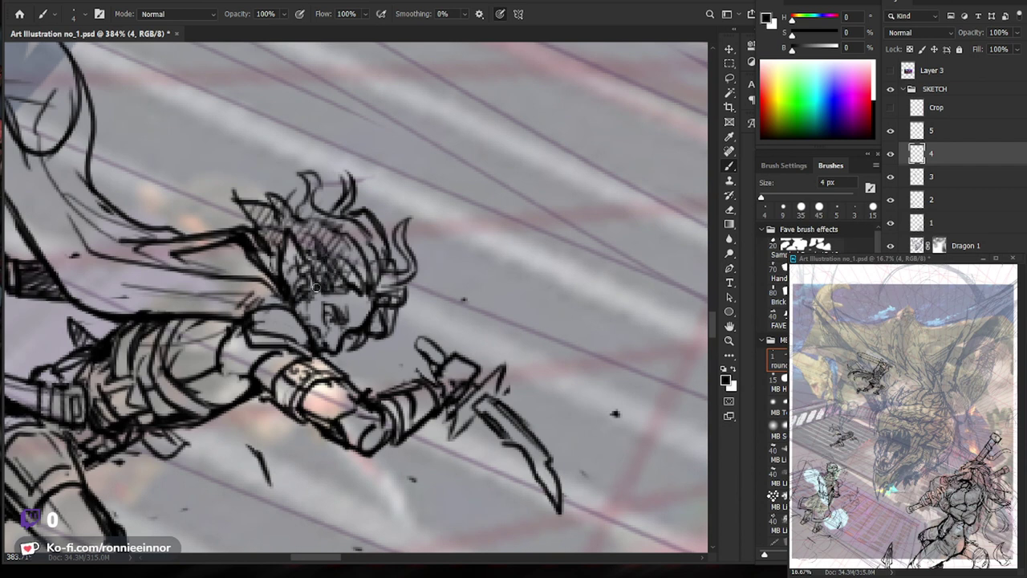
key("z")
mouse_move(325, 287)
left_mouse_down()
mouse_move(346, 215)
mouse_move(377, 215)
mouse_move(337, 215)
mouse_move(415, 217)
mouse_move(446, 394)
left_mouse_up()
key("b")
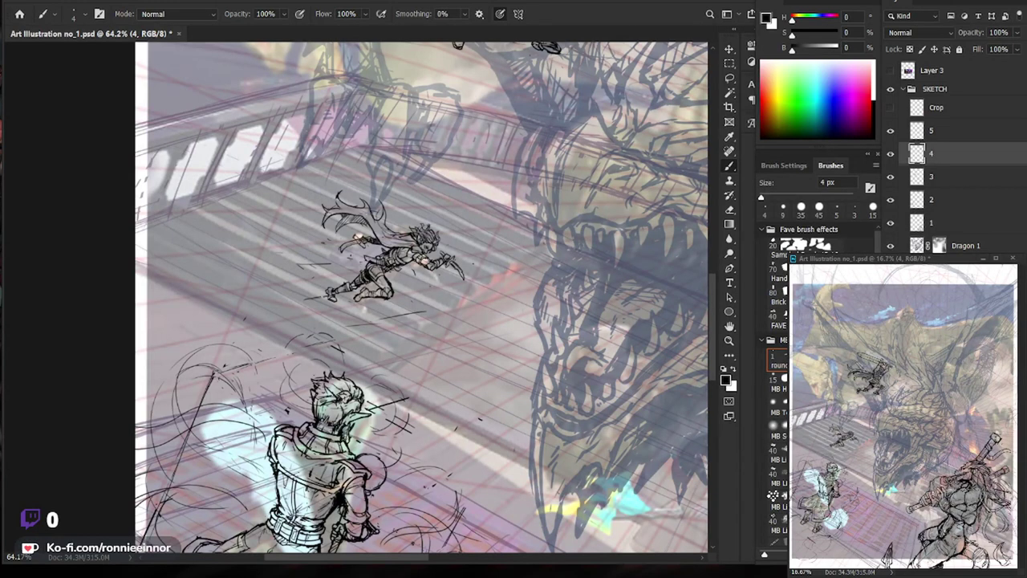
left_click(909, 267)
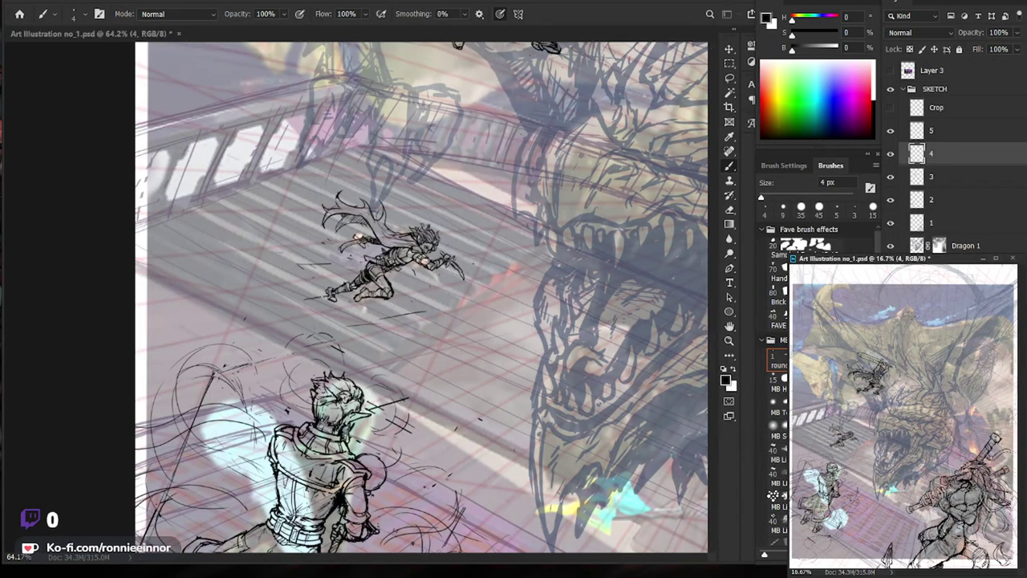
Lasso the small running character and move it up and left on the stairs.
left_click(447, 351)
key("ctrl+minus")
key("ctrl+minus")
left_click_drag(493, 443, 402, 403)
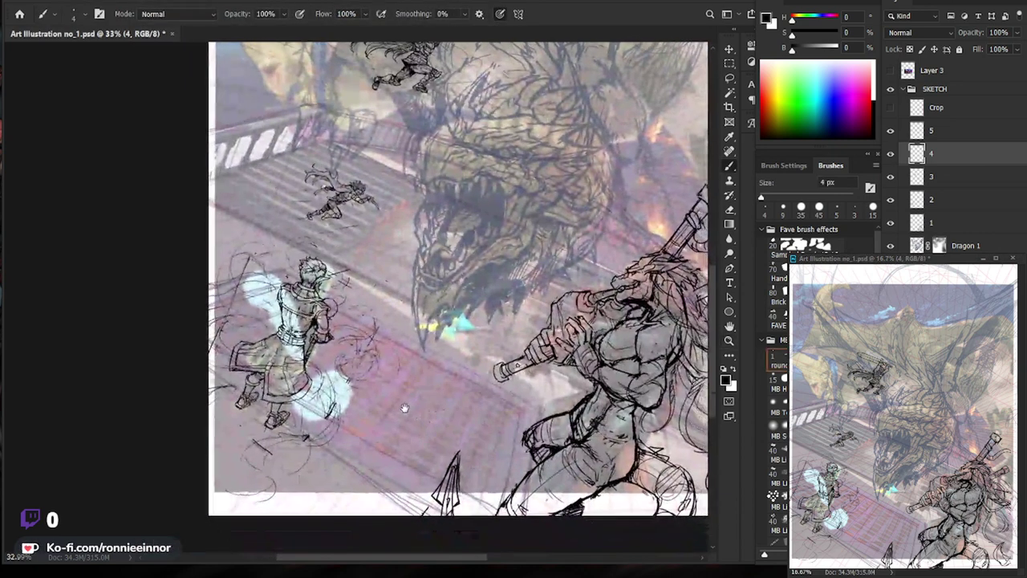
scroll(402, 404, "up", 5)
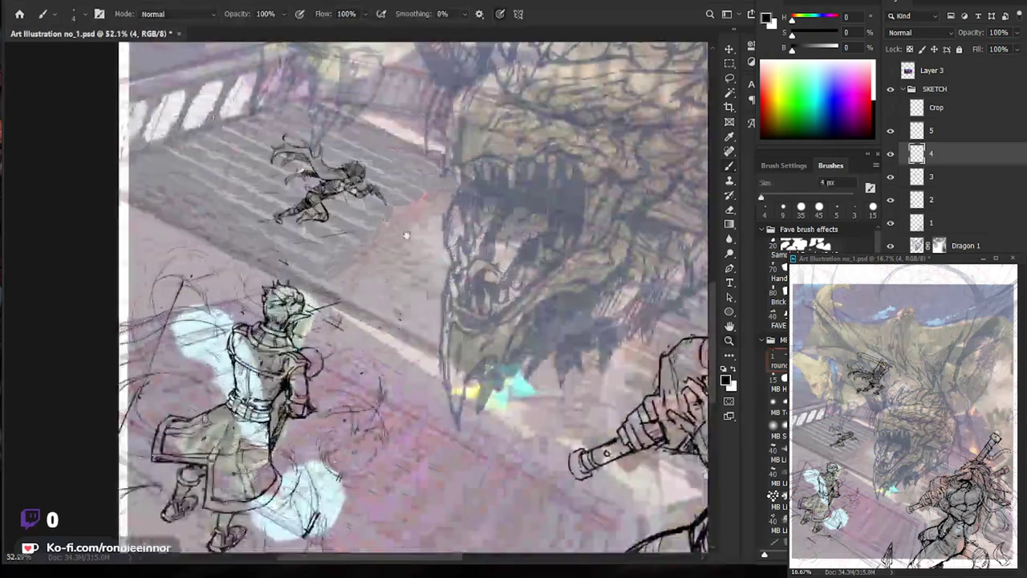
key("l")
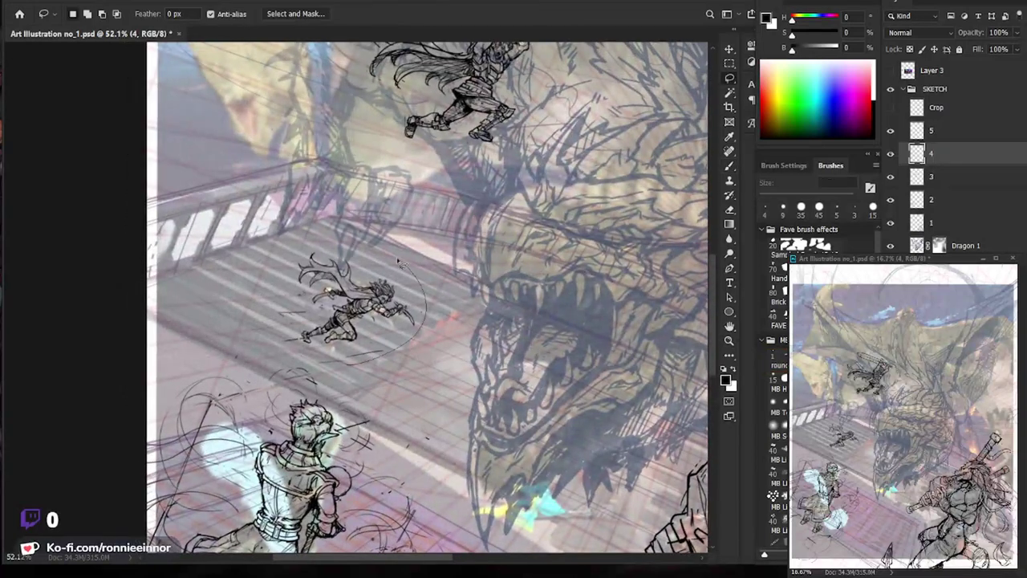
key("v")
mouse_move(359, 363)
left_mouse_down()
mouse_move(337, 366)
mouse_move(338, 336)
left_mouse_up()
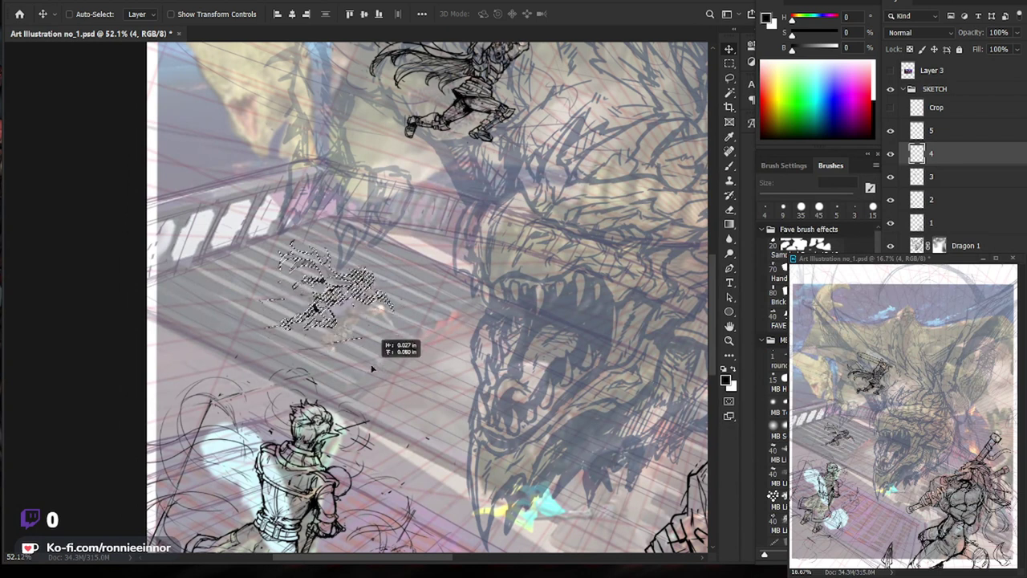
left_click_drag(338, 336, 315, 312)
Fine-tune the running figure's position on the bridge, then deselect it.
key("z")
left_click_drag(396, 358, 382, 389)
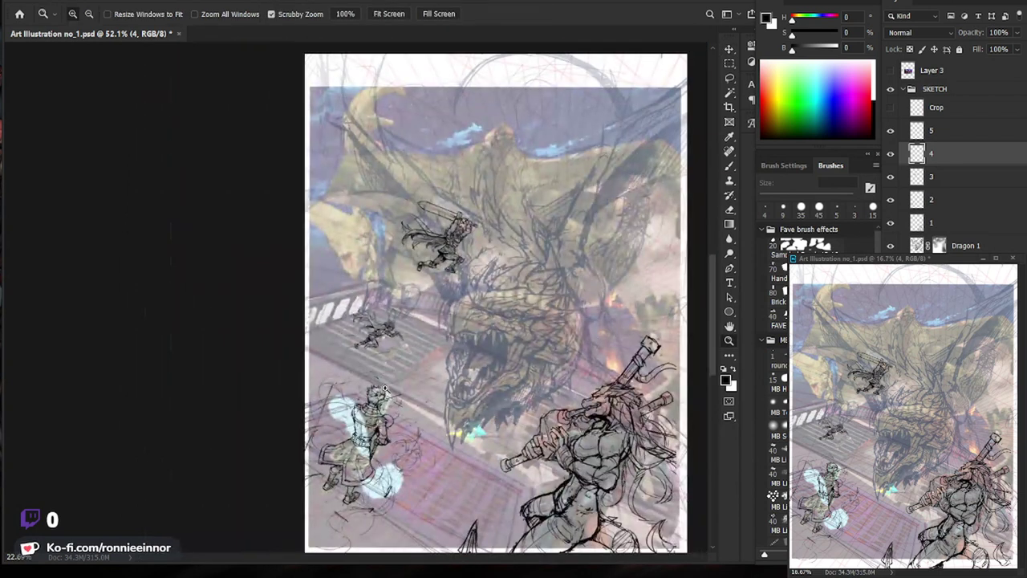
key("v")
left_click_drag(251, 355, 264, 363)
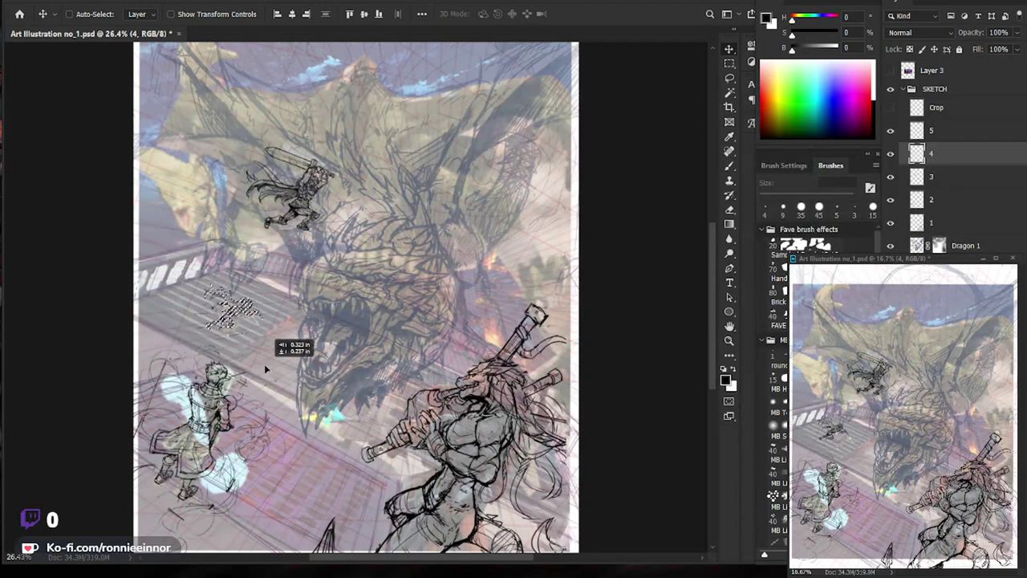
left_click_drag(264, 364, 264, 365)
left_click_drag(263, 369, 265, 370)
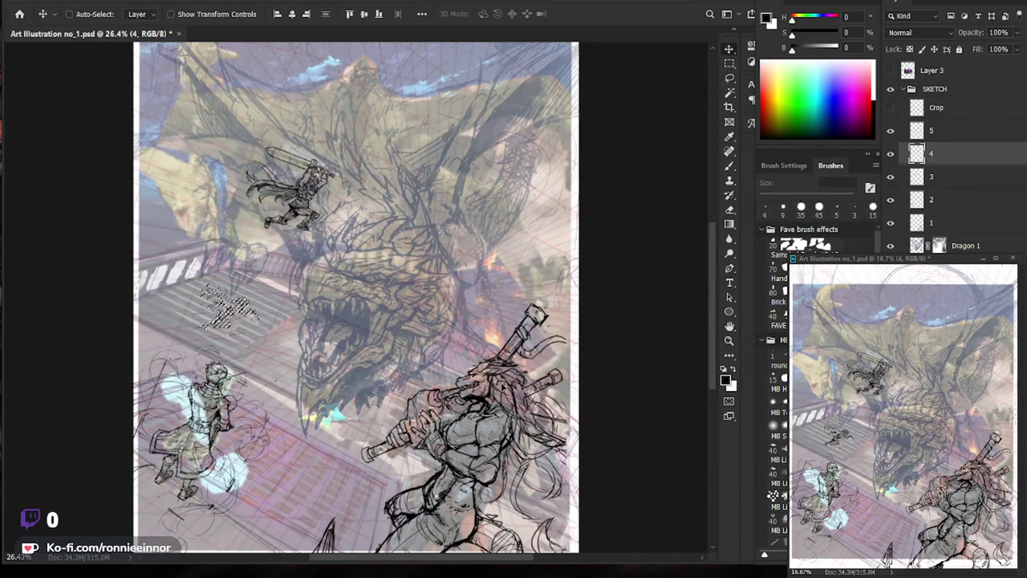
key("ctrl+d")
Zoom out to review the composition and select the warrior sketch layer 1.
key("z")
left_click_drag(597, 410, 481, 475)
key("v")
scroll(482, 475, "up", 2)
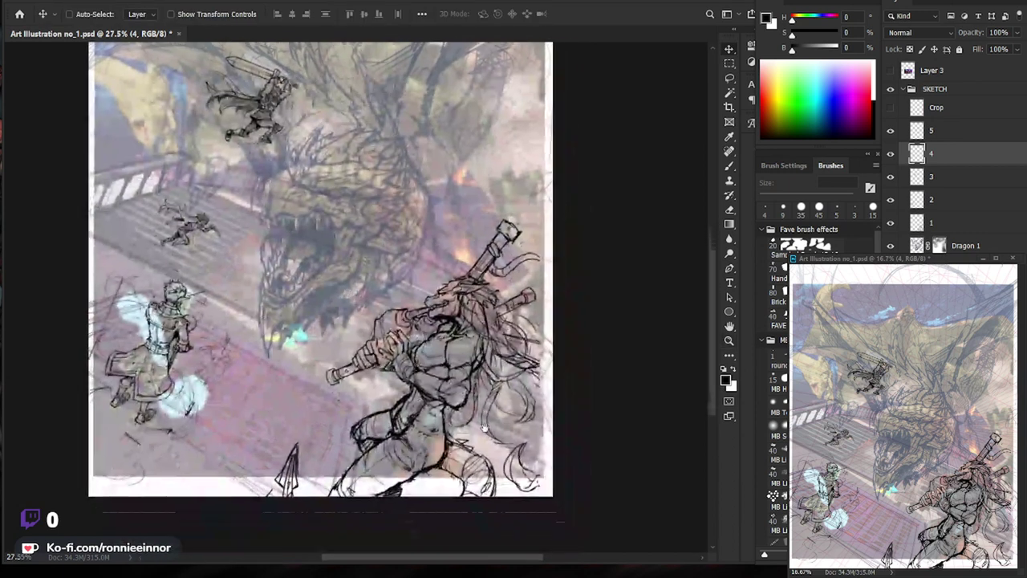
left_click(931, 131)
left_click(947, 215)
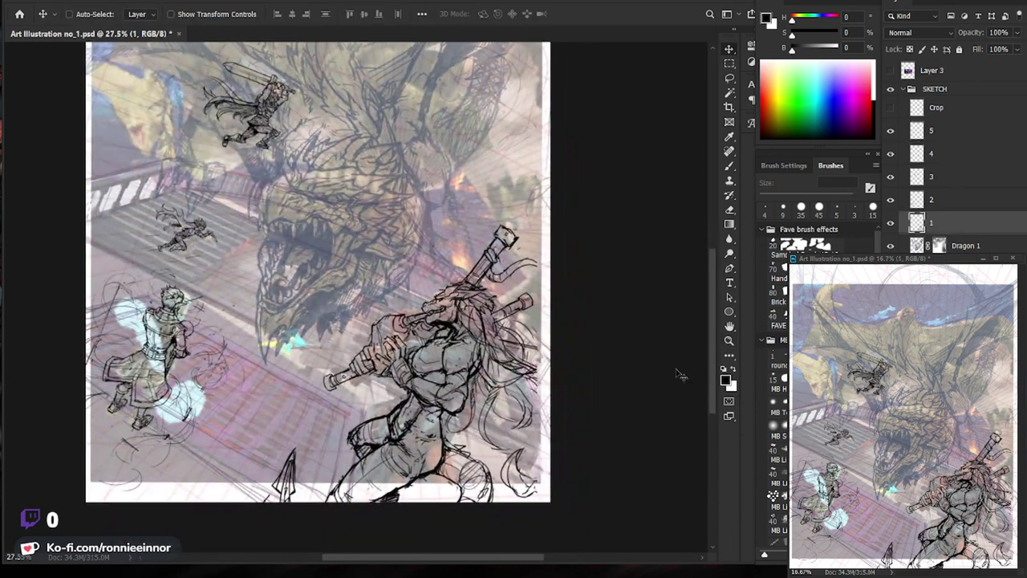
Move the large club-wielding warrior right, then slightly up.
left_click_drag(524, 448, 548, 454)
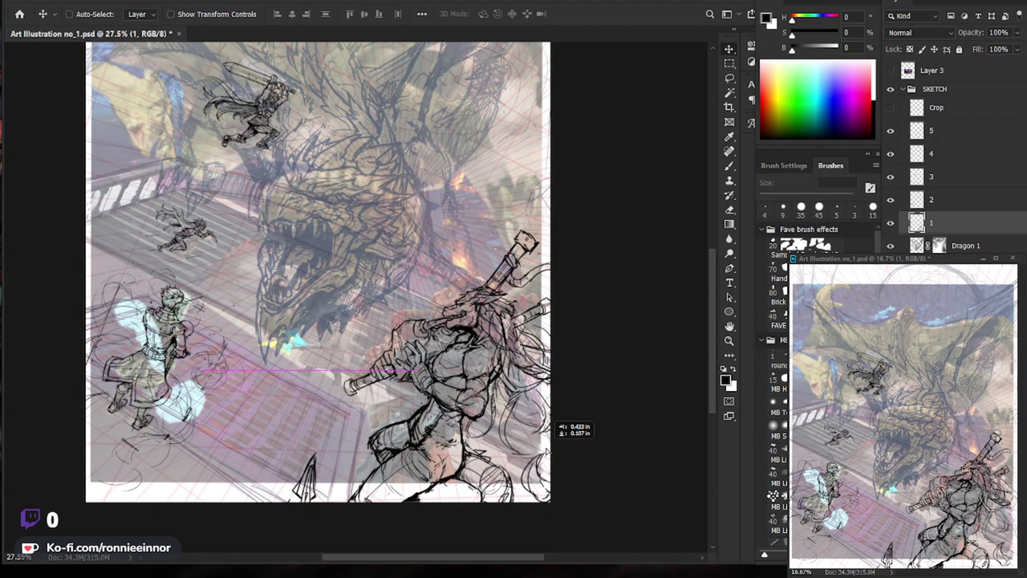
left_click_drag(548, 454, 548, 436)
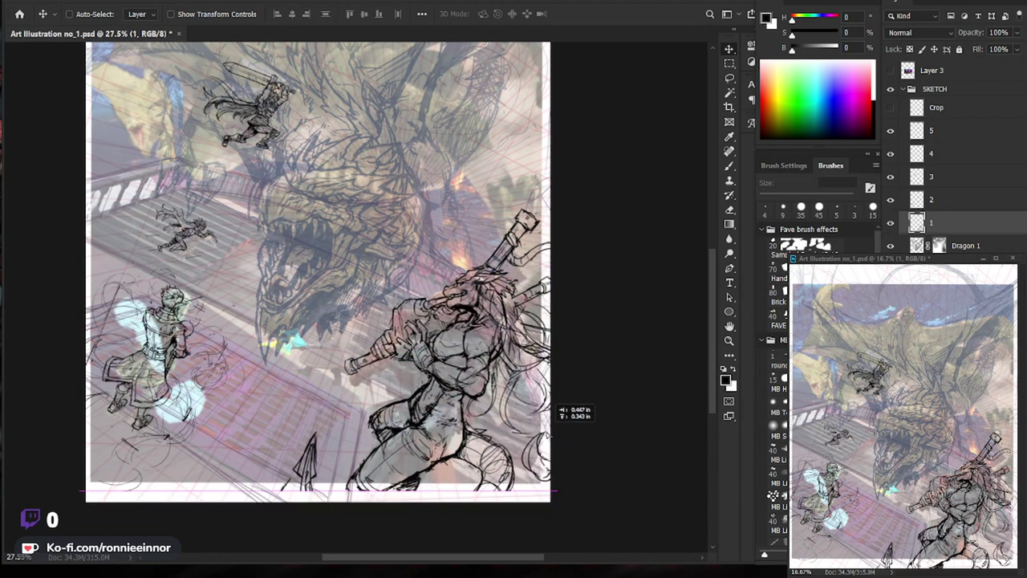
scroll(434, 377, "down", 2)
Scale the mage on layer 2 up to 112.88% and nudge it into place.
left_click(240, 401, "ctrl")
key("ctrl+t")
left_click_drag(331, 346, 288, 426)
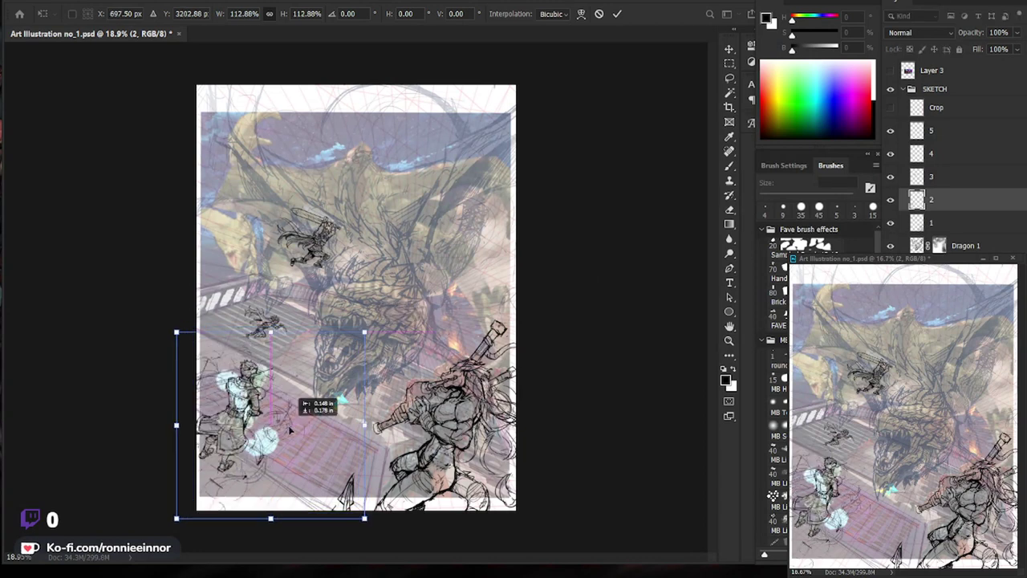
left_click_drag(288, 425, 289, 427)
left_click_drag(233, 496, 245, 488)
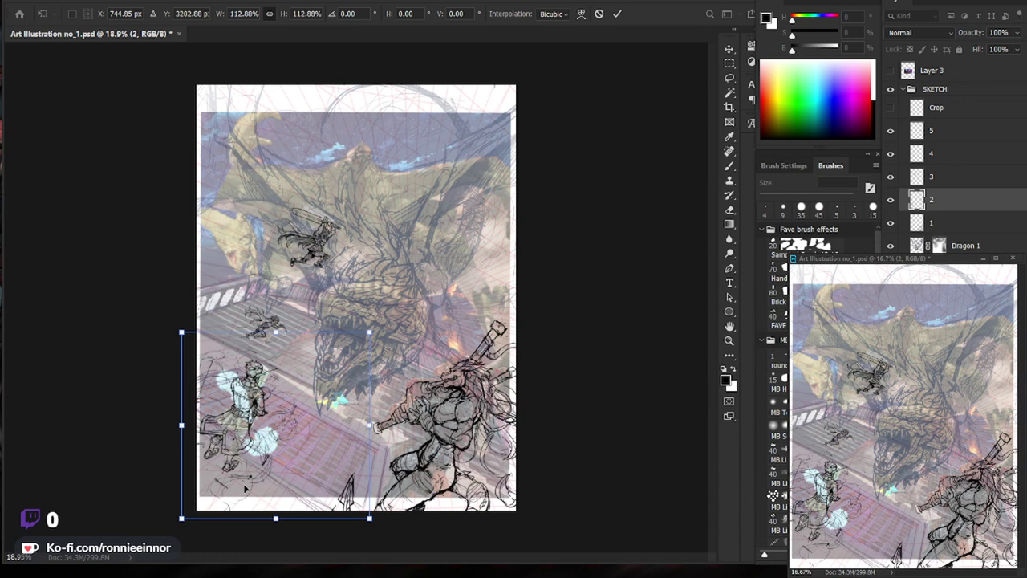
key("Return")
scroll(353, 418, "up", 2)
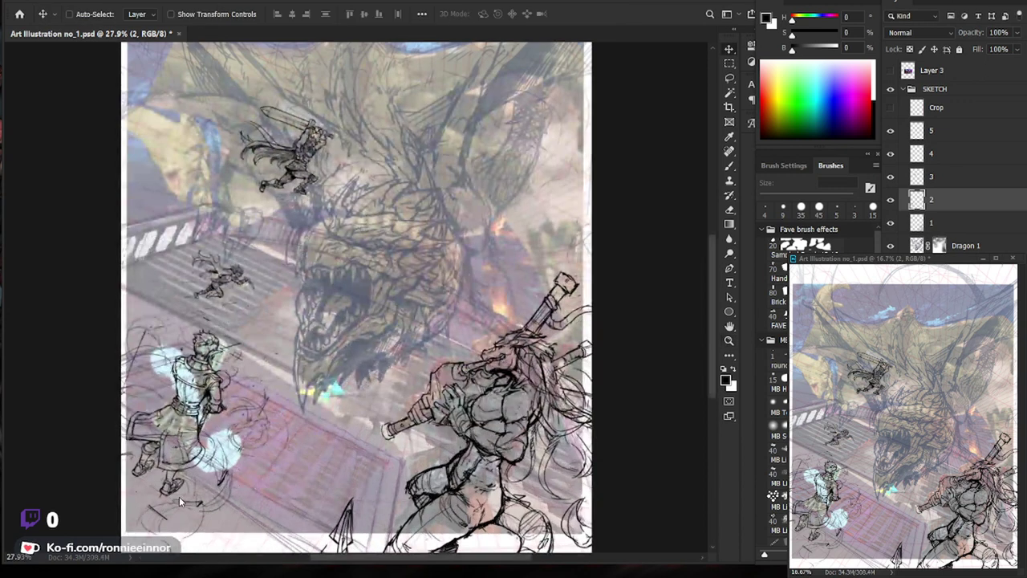
left_click_drag(179, 496, 186, 485)
Select sketch layer 5 with the Brush, zoomed in on the centre-left of the scene.
scroll(193, 481, "up", 1)
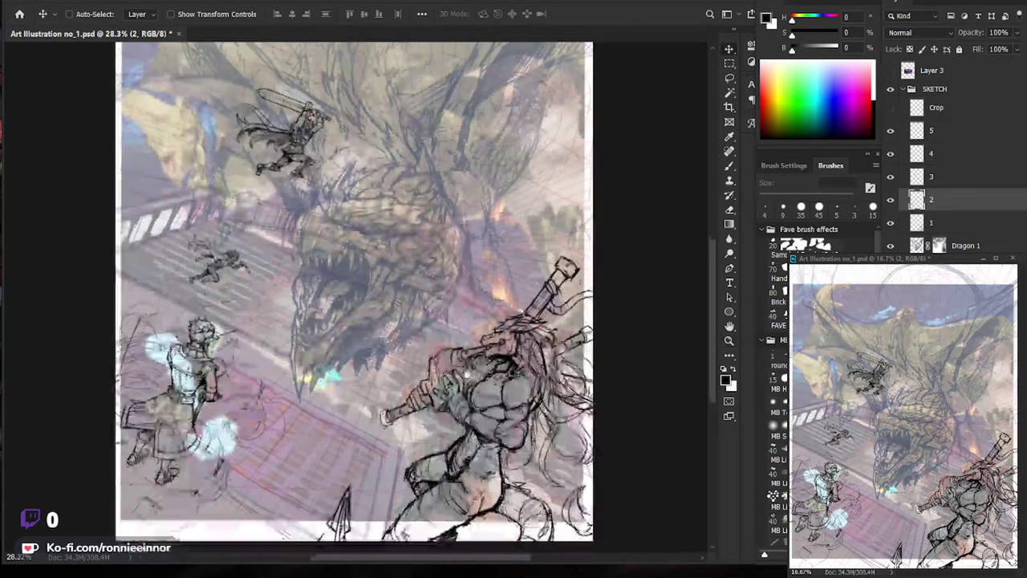
scroll(359, 381, "down", 1)
scroll(359, 382, "down", 1)
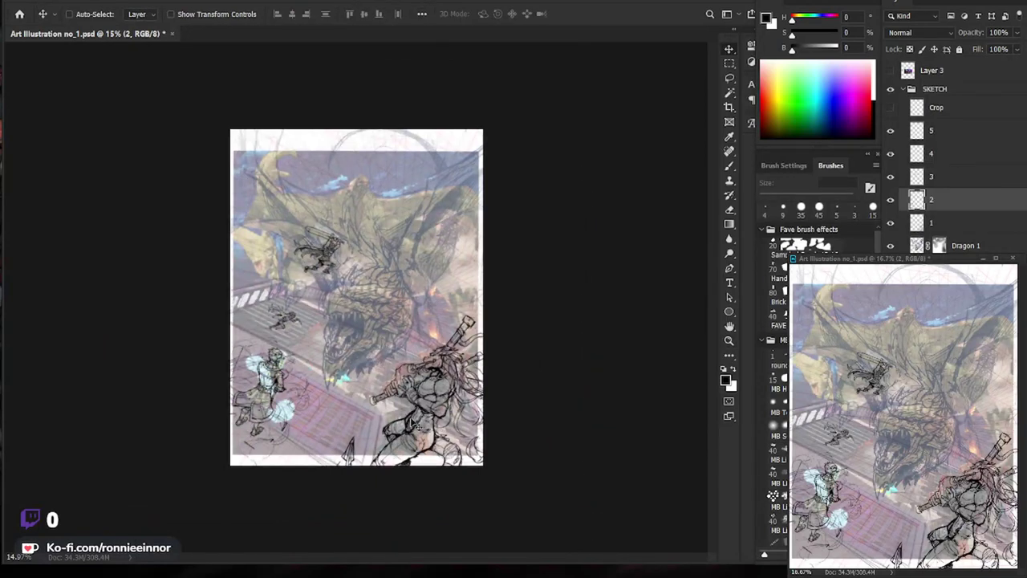
left_click(353, 395)
left_click(526, 286, "ctrl")
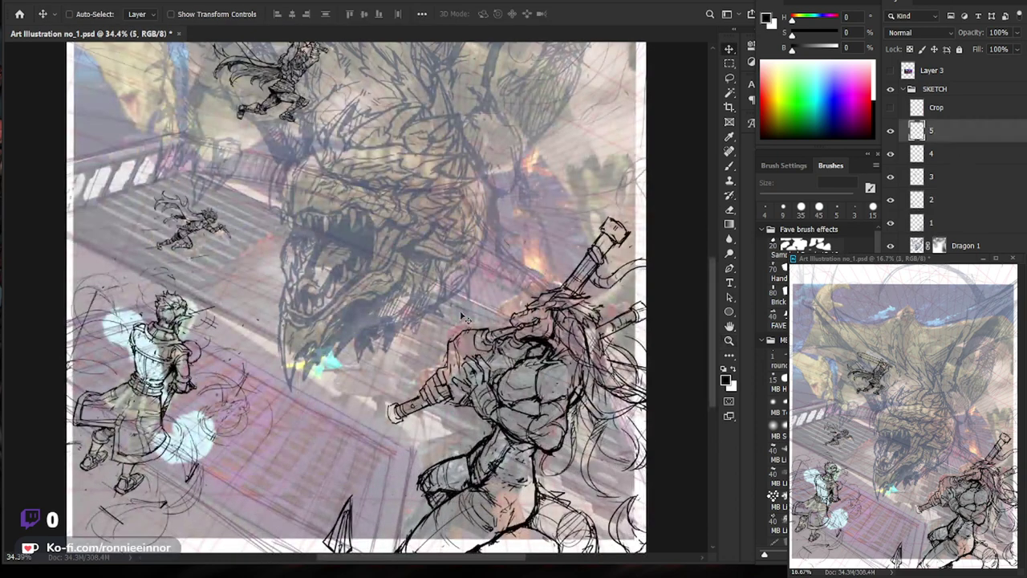
key("z")
mouse_move(378, 377)
left_mouse_down()
mouse_move(393, 377)
mouse_move(408, 347)
left_mouse_up()
key("b")
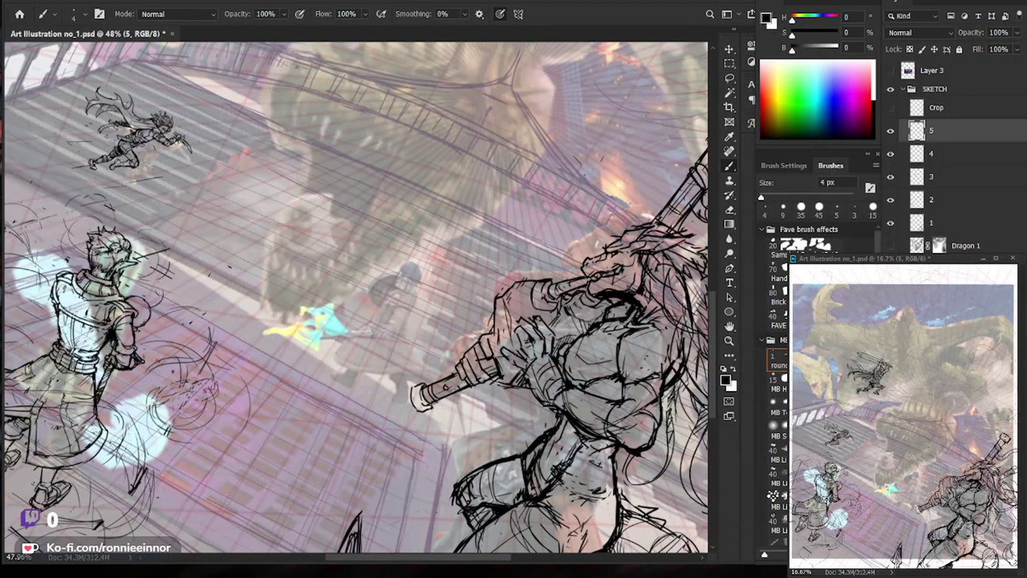
Delete the empty layer 5 and zoom out to about 35% to see the whole illustration.
key("Delete")
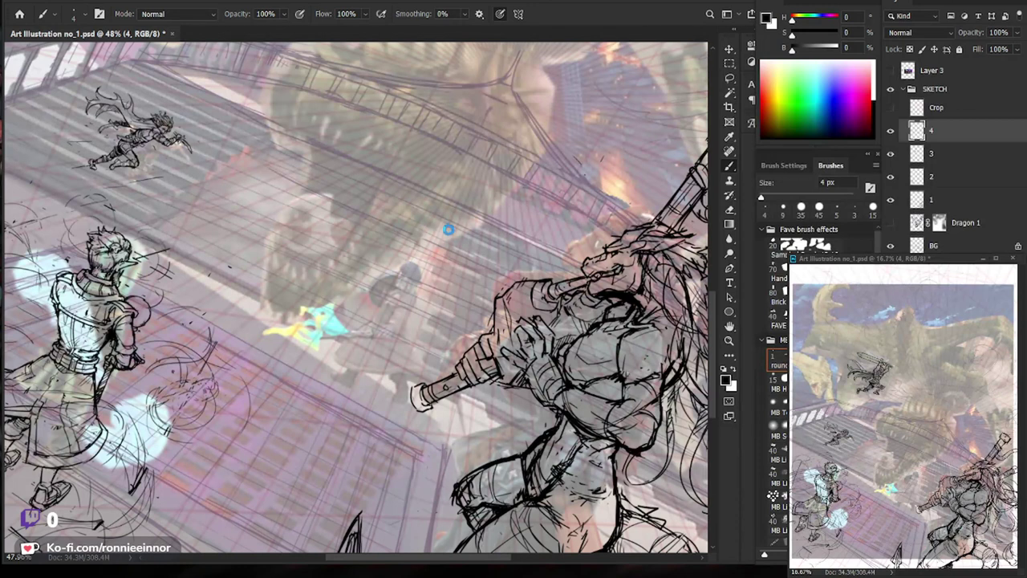
left_click_drag(455, 229, 430, 354)
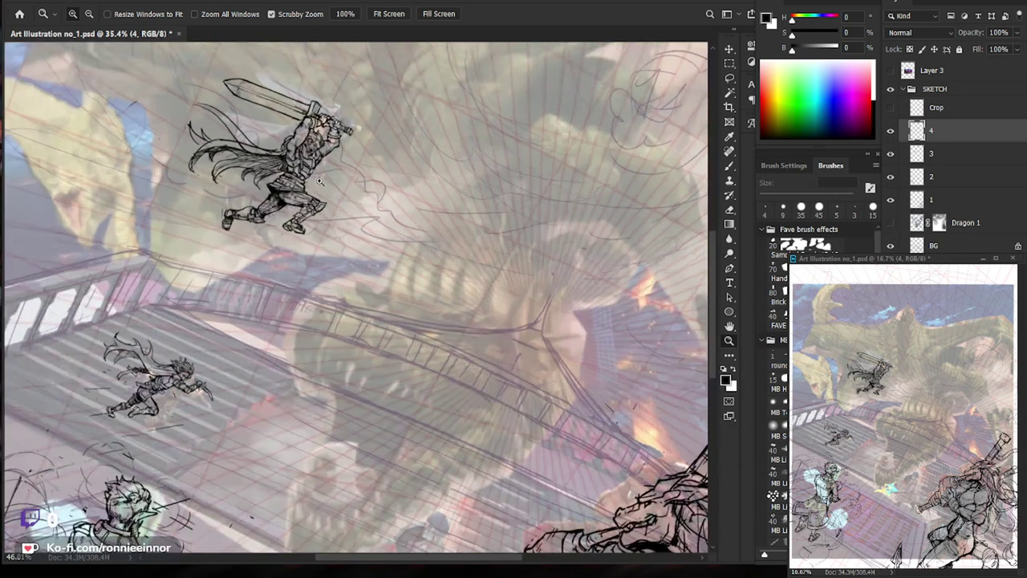
Toggle layers 3 and 4 to find the swordsman's layer, leaving layer 3 selected.
left_click_drag(305, 172, 353, 172)
left_click(915, 153)
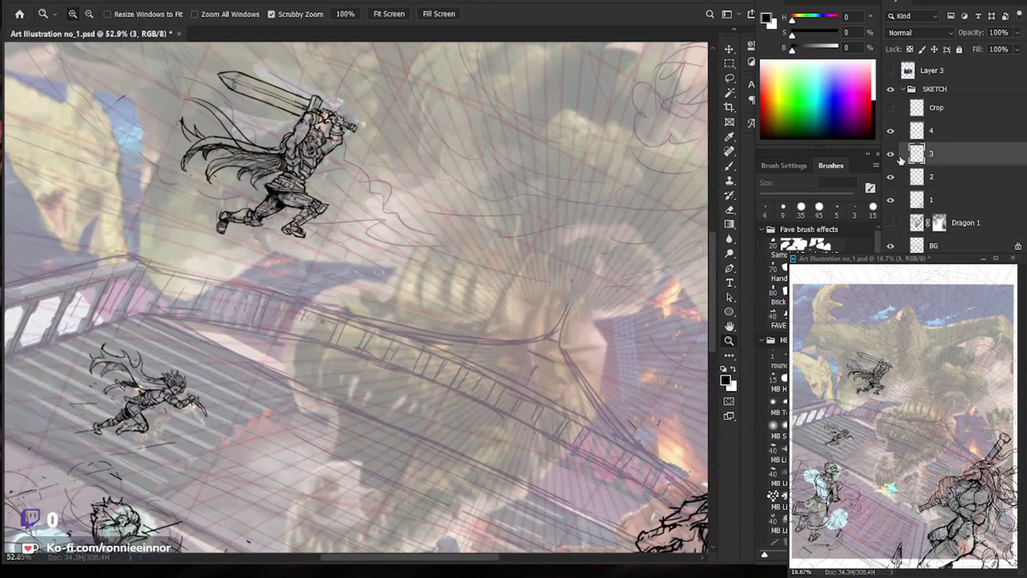
left_click(890, 153)
left_click(890, 153)
left_click(899, 131)
left_click(891, 131)
left_click(891, 131)
left_click(950, 161)
left_click(890, 154)
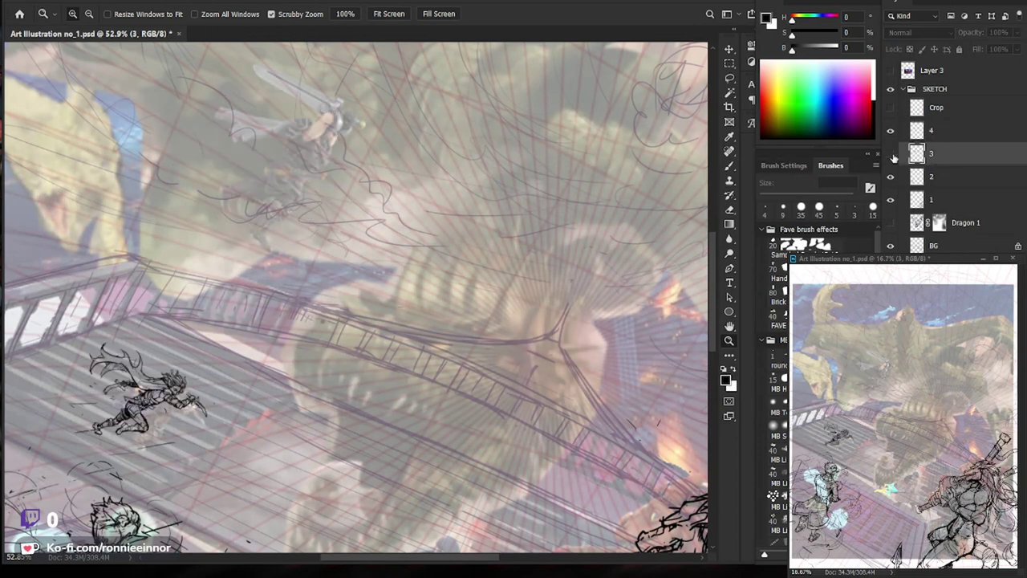
left_click(890, 153)
Zoom to 88% on the swordsman, set a 70 px eraser, and lasso his leg and thigh.
mouse_move(467, 194)
left_mouse_down()
mouse_move(511, 303)
mouse_move(562, 302)
left_mouse_up()
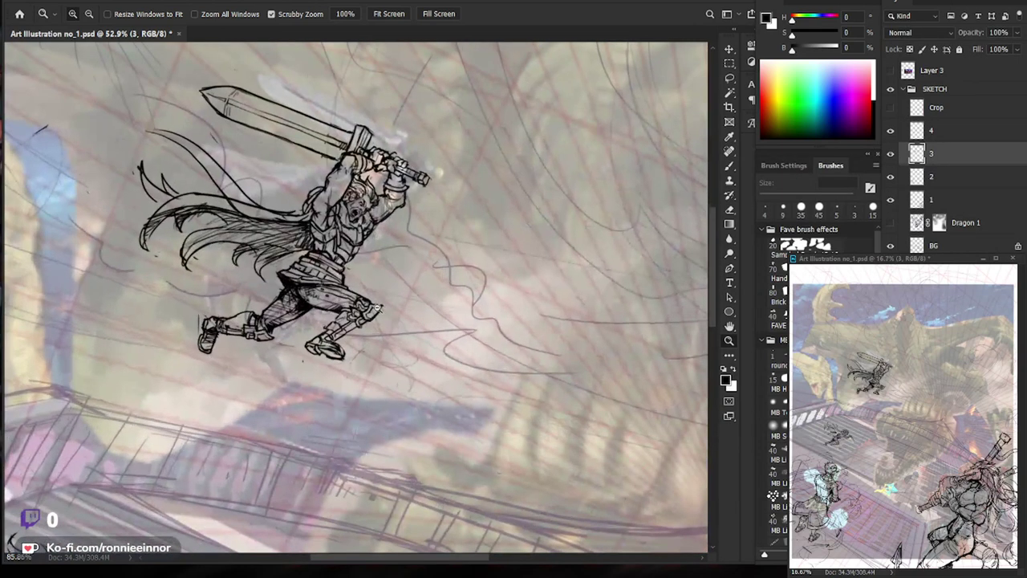
key("e")
key("bracketright")
key("bracketright")
key("bracketright")
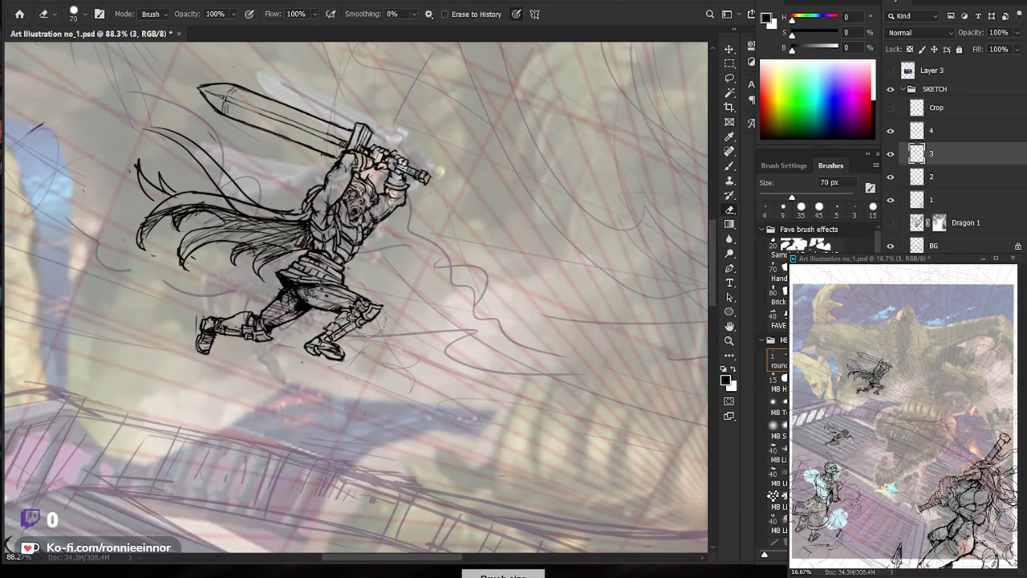
key("l")
left_click_drag(345, 377, 362, 298)
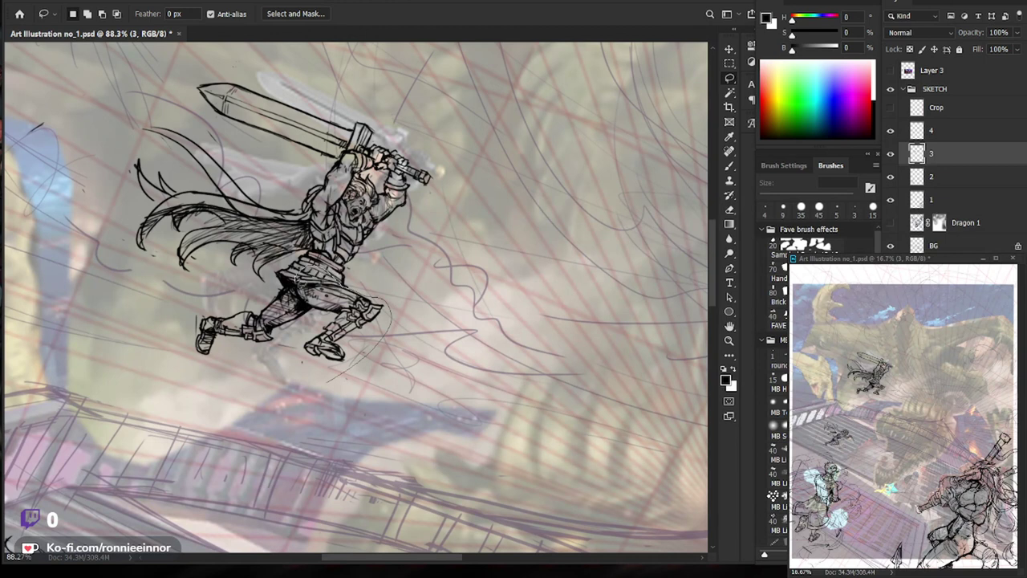
mouse_move(321, 277)
left_mouse_down()
mouse_move(313, 314)
mouse_move(367, 344)
left_mouse_up()
Free-transform the selected lower leg, rotating it and shifting it down-right, then remove the moved piece.
key("ctrl+t")
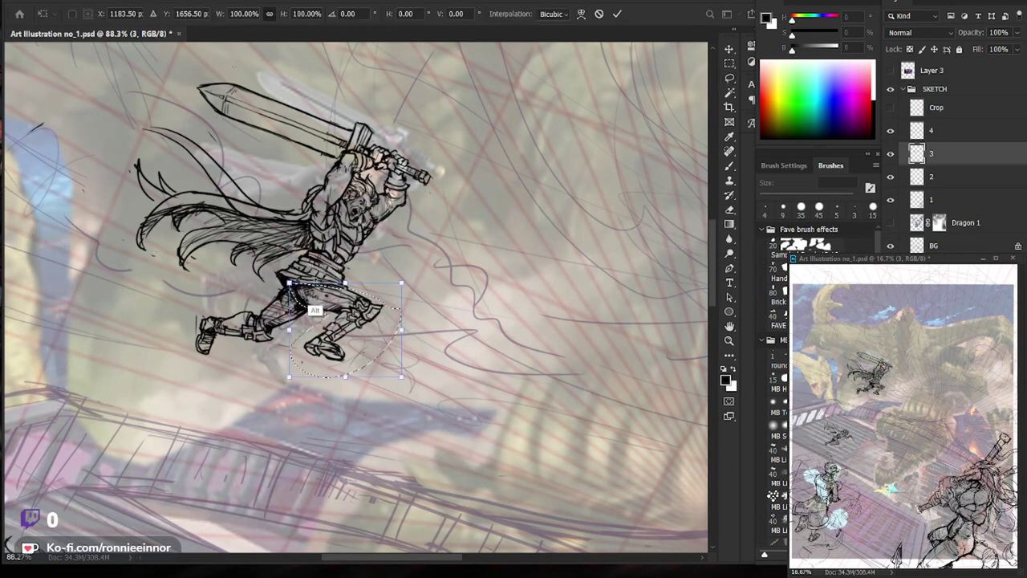
mouse_move(421, 373)
left_mouse_down()
mouse_move(406, 401)
mouse_move(178, 371)
left_mouse_up()
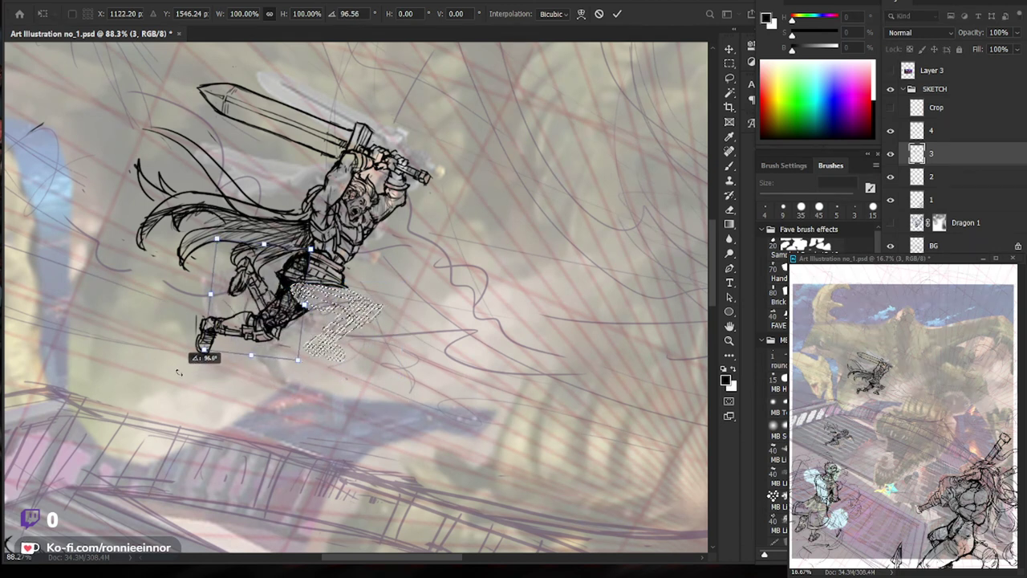
mouse_move(178, 371)
left_mouse_down()
mouse_move(249, 424)
mouse_move(210, 391)
left_mouse_up()
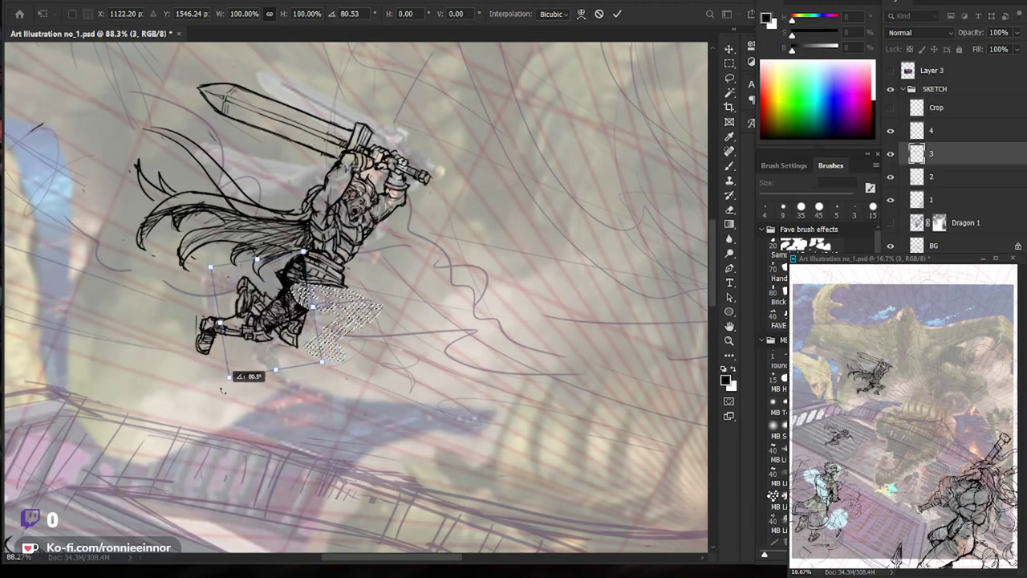
left_click_drag(308, 307, 323, 319)
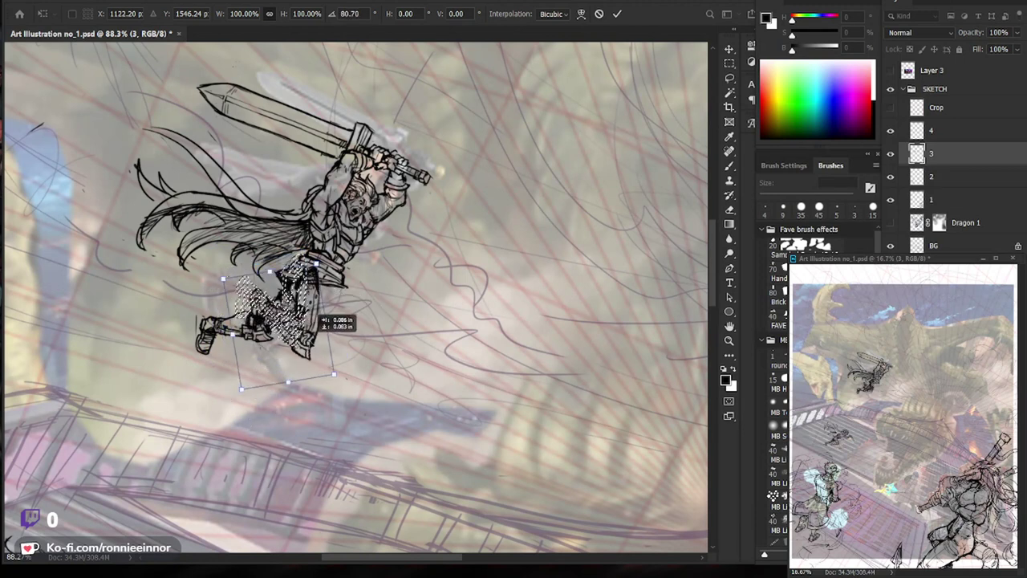
left_click_drag(353, 377, 351, 390)
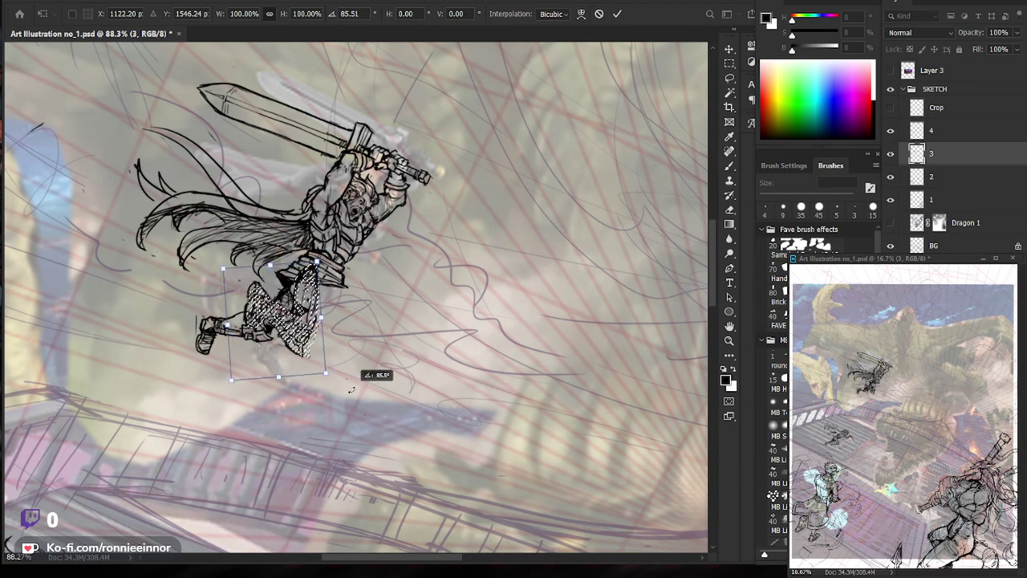
left_click_drag(350, 390, 359, 392)
left_click_drag(308, 326, 459, 395)
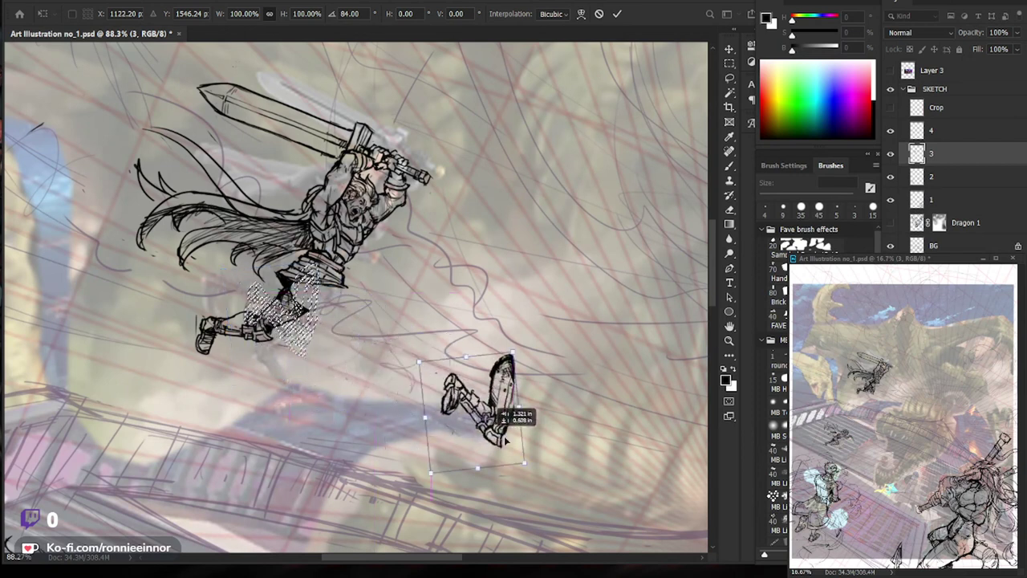
key("Return")
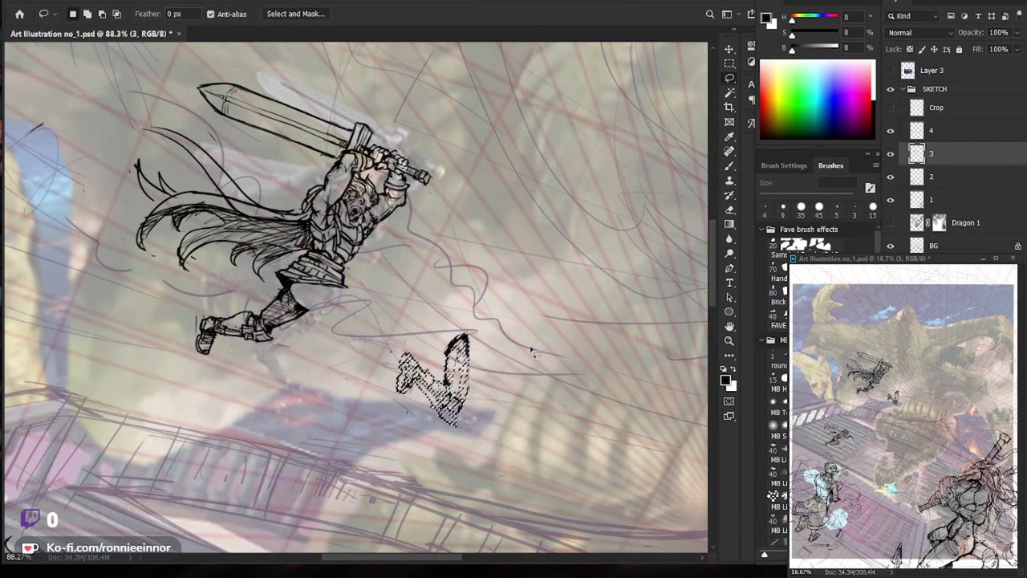
key("ctrl+z")
Erase the stray curve beside the leg and the lines around the waist and upper leg.
key("e")
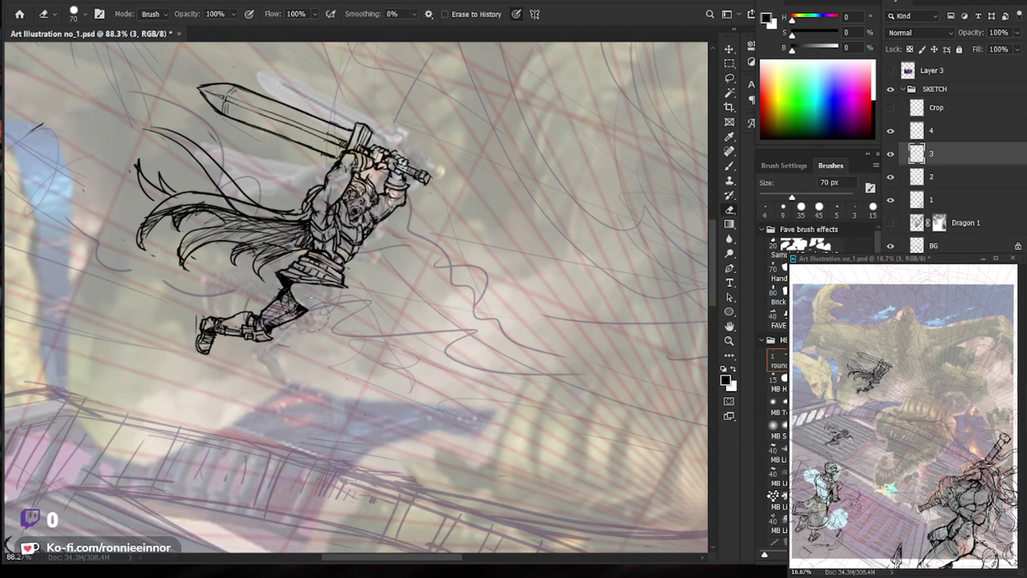
key("b")
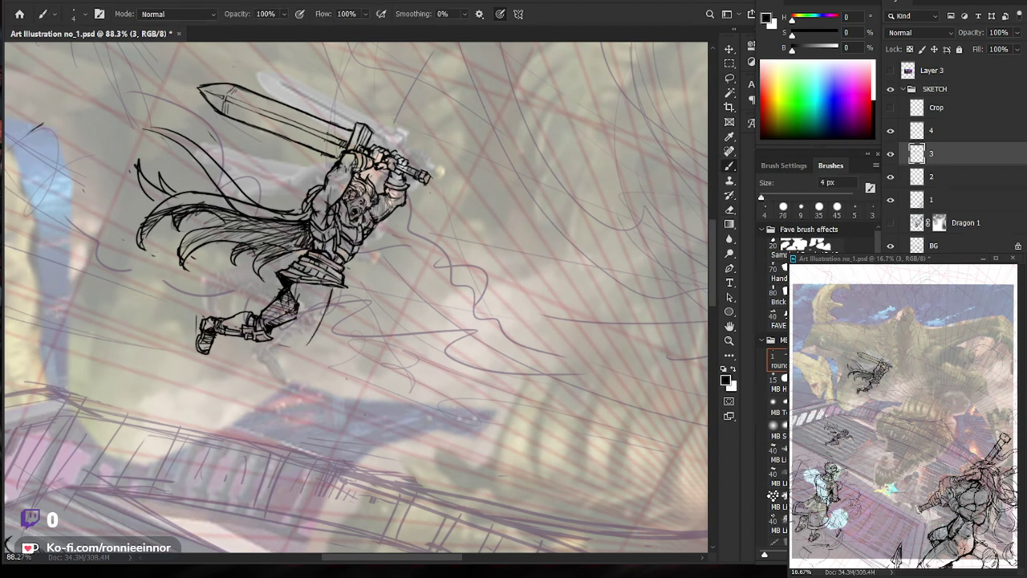
key("e")
left_click_drag(305, 325, 329, 309)
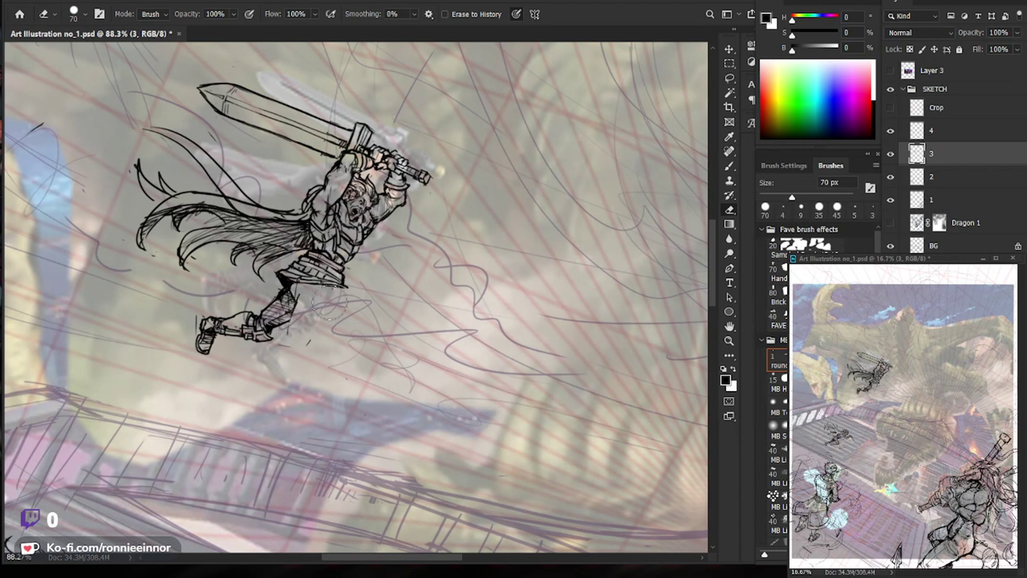
key("b")
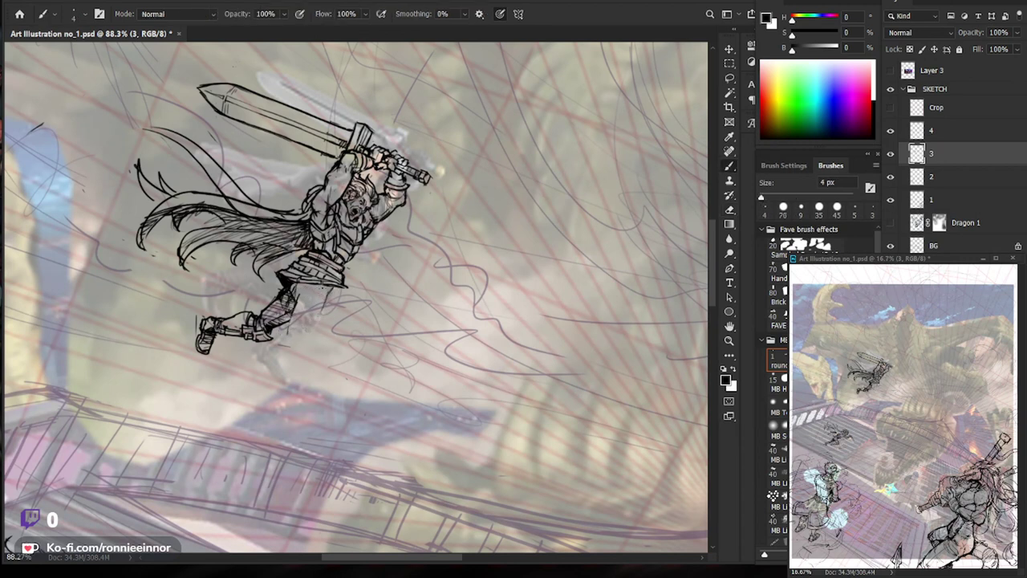
key("e")
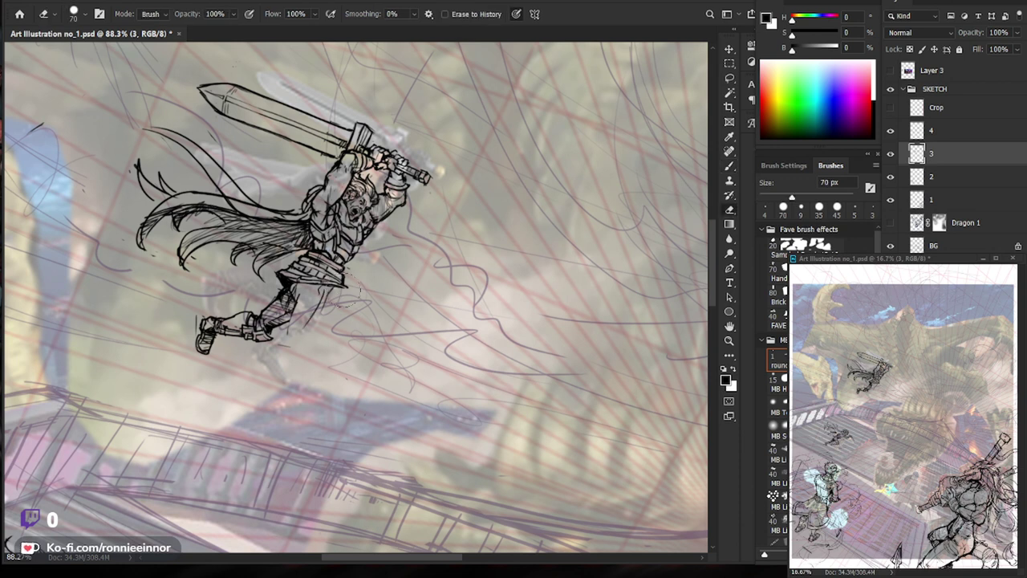
left_click_drag(333, 285, 289, 277)
Sketch new waist, upper-leg and back-leg strokes with the 4 px brush at 112% zoom.
key("b")
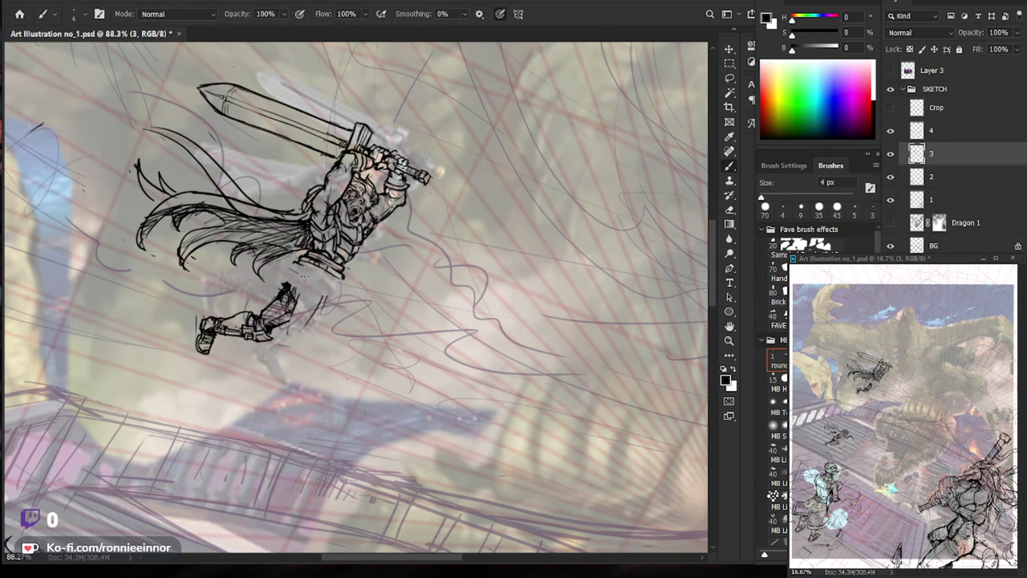
left_click_drag(326, 293, 340, 282)
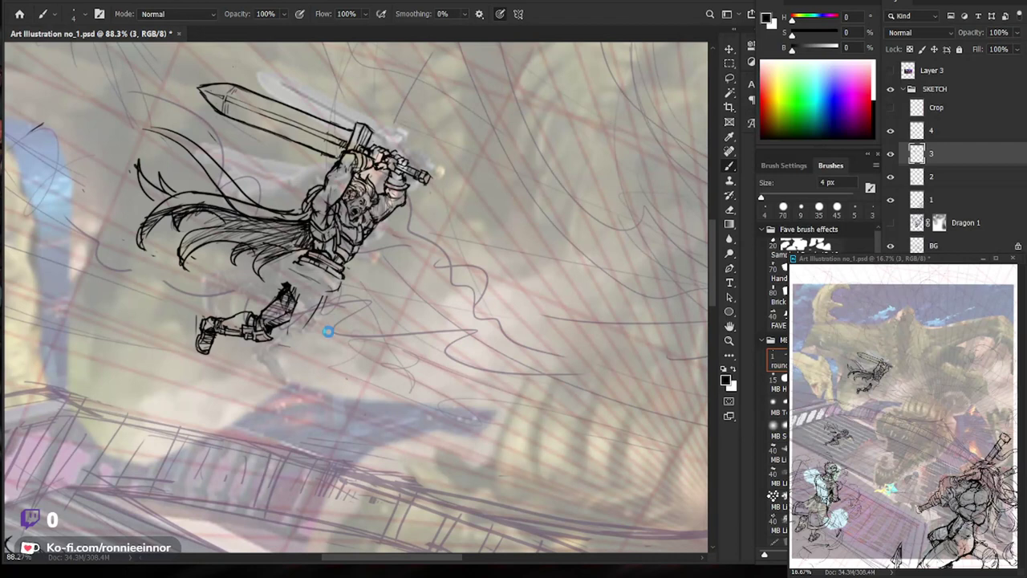
key("e")
scroll(317, 315, "up", 2)
key("e")
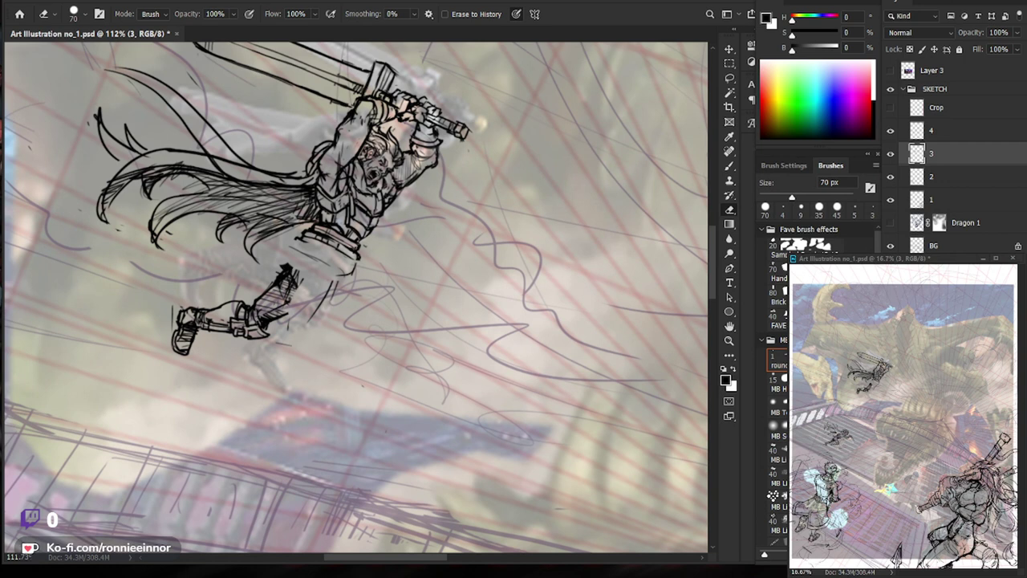
key("b")
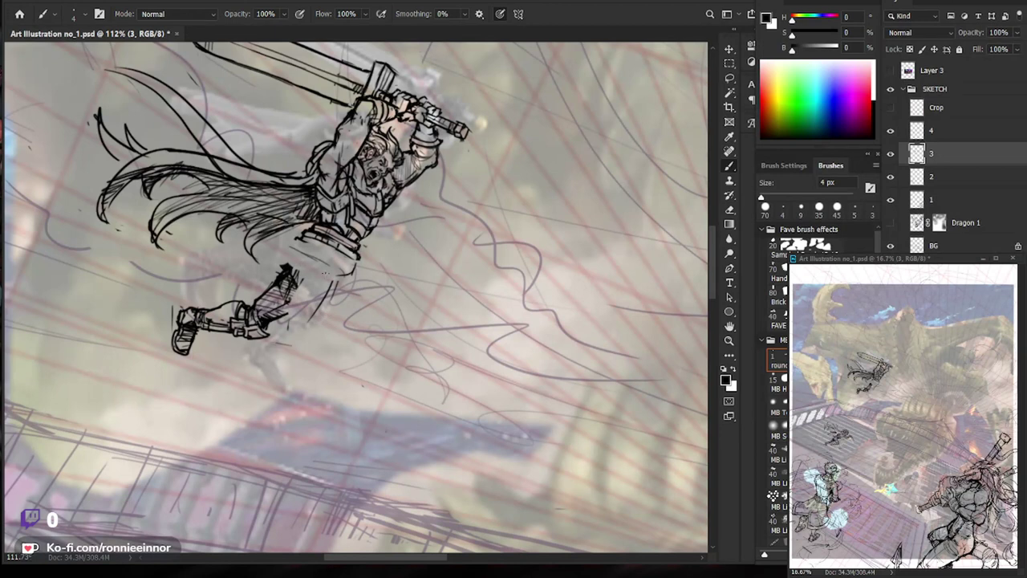
left_click_drag(325, 273, 277, 317)
Lasso the swordsman's lower leg and rotate it about 12° with Free Transform.
key("l")
mouse_move(265, 365)
left_mouse_down()
mouse_move(241, 365)
mouse_move(308, 275)
left_mouse_up()
key("v")
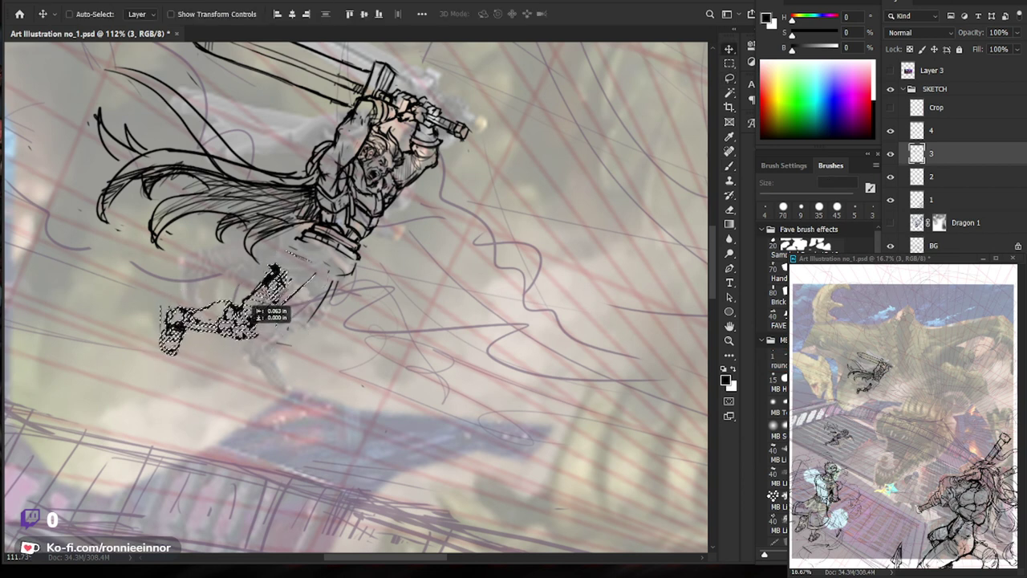
key("ctrl+t")
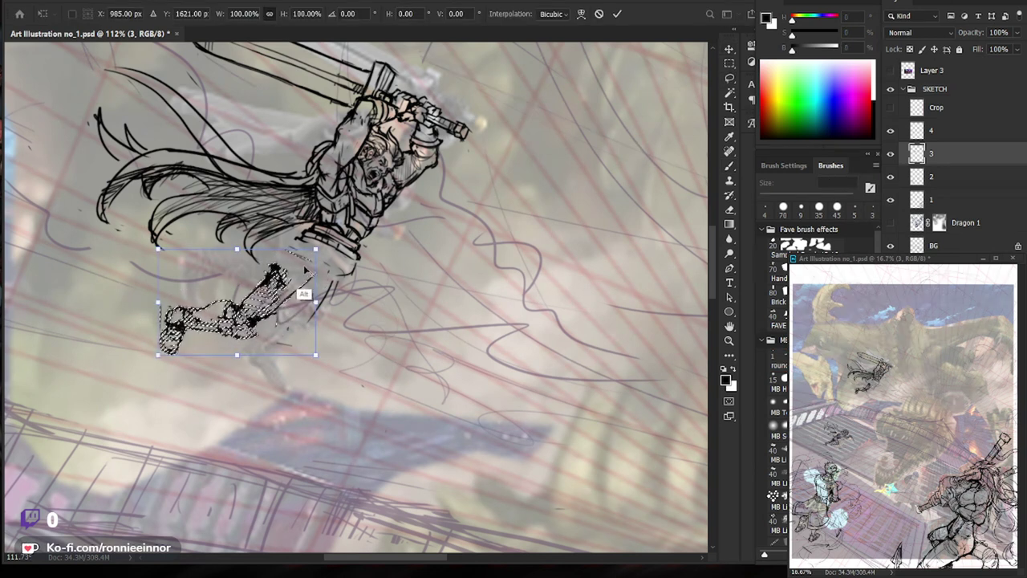
mouse_move(129, 358)
left_mouse_down()
mouse_move(120, 335)
mouse_move(145, 327)
mouse_move(151, 298)
left_mouse_up()
key("Return")
Draw vertical strokes beside the rotated leg, redoing the first one, then zoom out to check.
key("b")
left_click_drag(346, 275, 345, 337)
key("ctrl+z")
left_click_drag(347, 287, 347, 342)
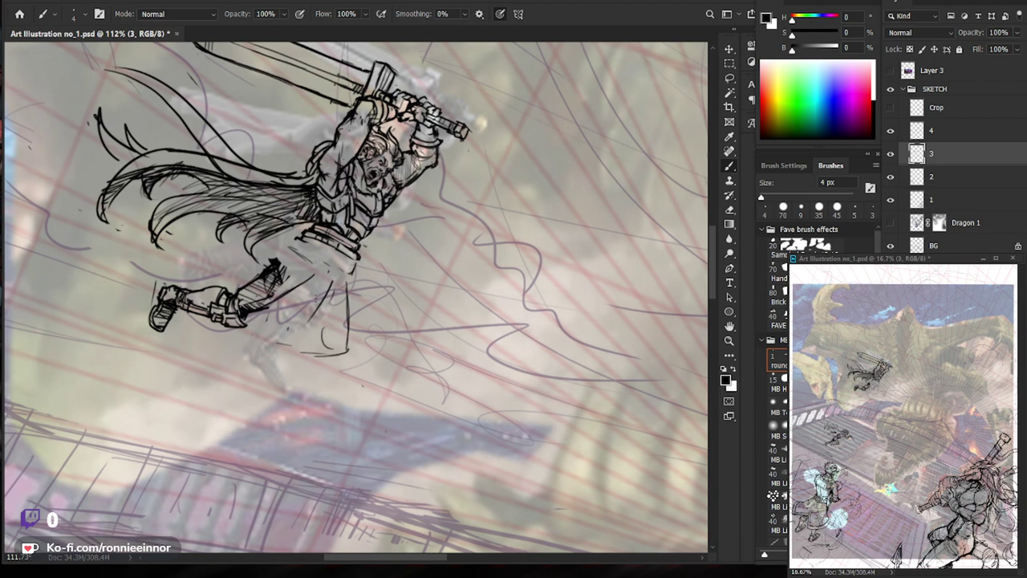
mouse_move(323, 287)
left_mouse_down()
mouse_move(317, 336)
mouse_move(305, 341)
mouse_move(450, 329)
left_mouse_up()
key("z")
Lasso the foot, nudge it and rotate it about -16°, then commit and deselect.
key("l")
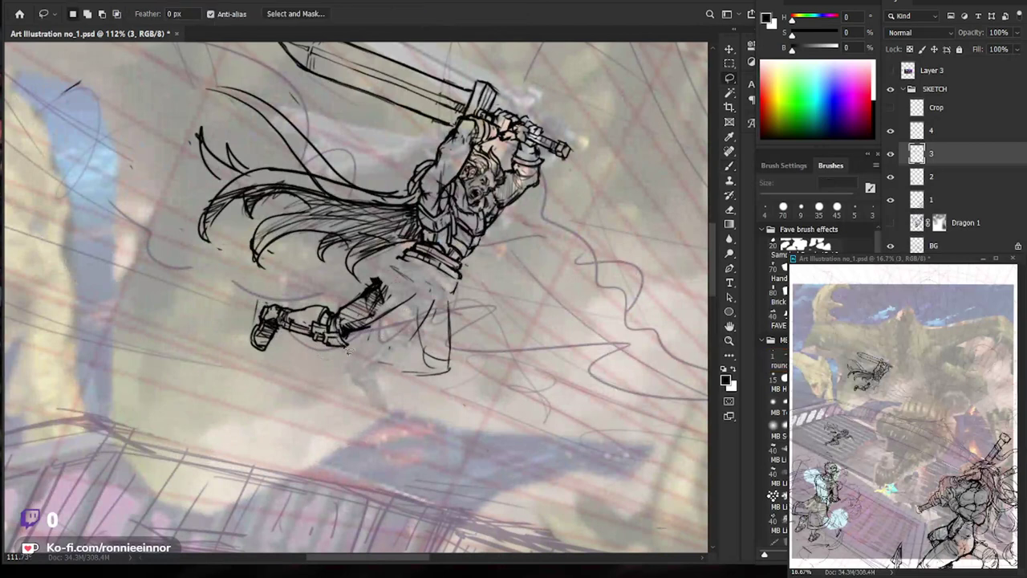
left_click_drag(305, 289, 323, 290)
key("ctrl+t")
left_click_drag(329, 374, 331, 358)
left_click_drag(255, 411, 303, 428)
key("Return")
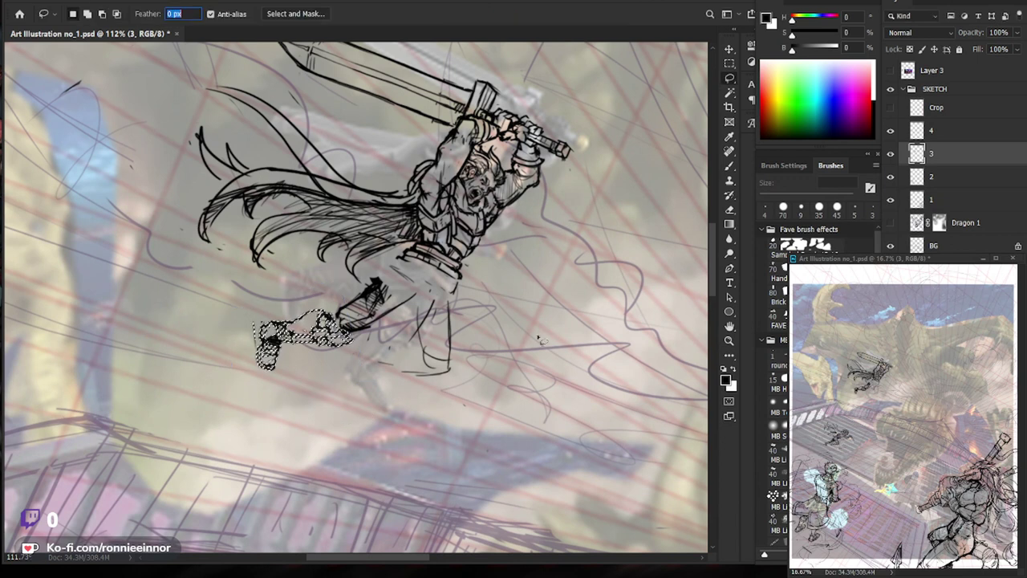
type("b")
key("Return")
key("Return")
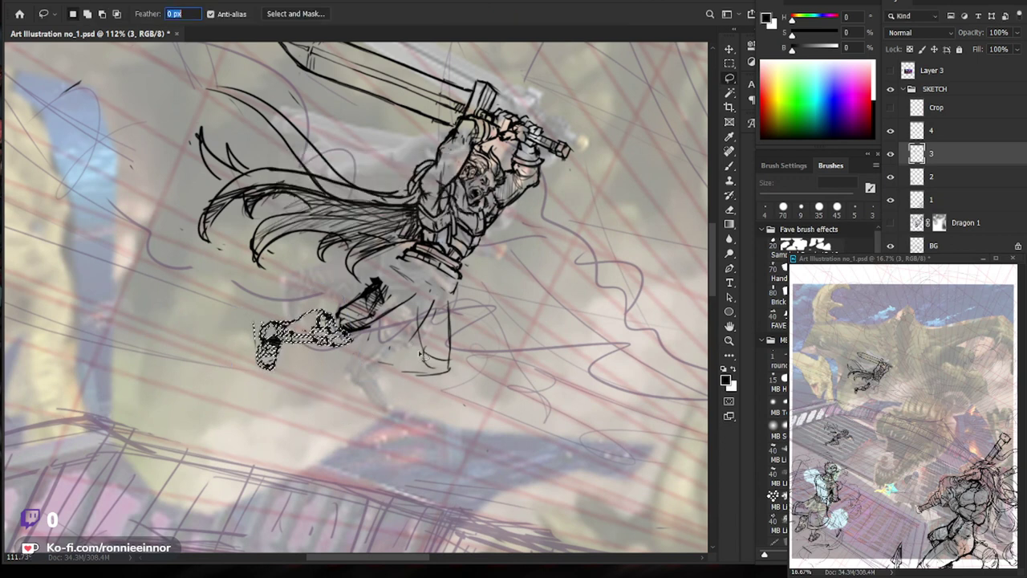
type("b")
key("Return")
key("Return")
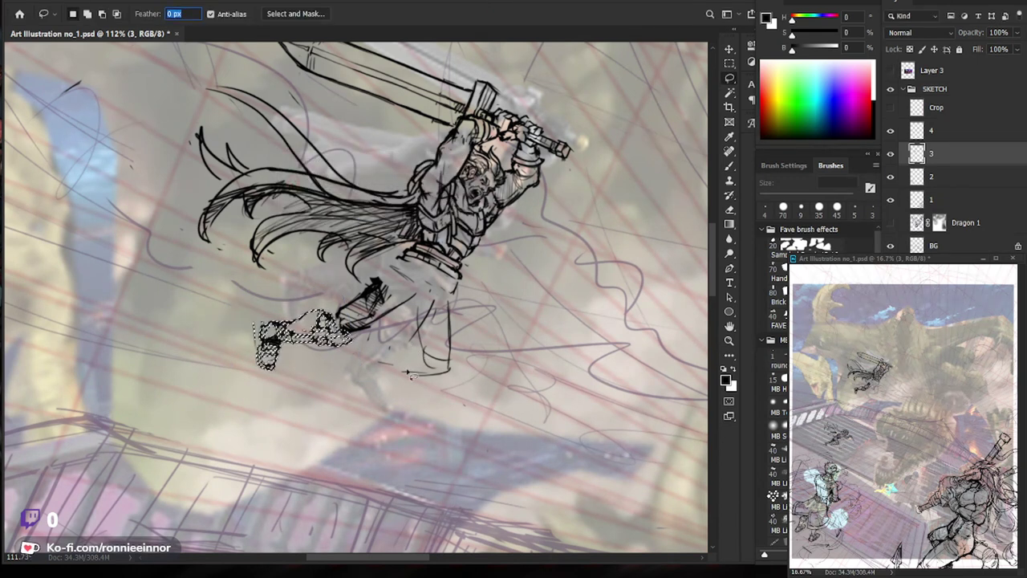
key("ctrl+d")
Return to the brush and zoom out to see more of the scene.
key("b")
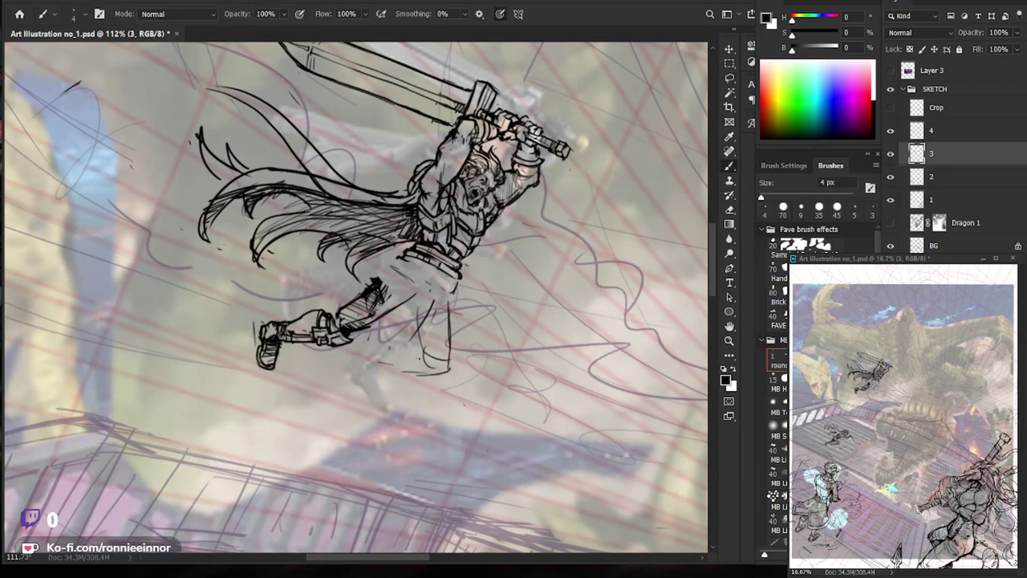
key("z")
mouse_move(393, 371)
left_mouse_down()
mouse_move(296, 253)
mouse_move(353, 256)
left_mouse_up()
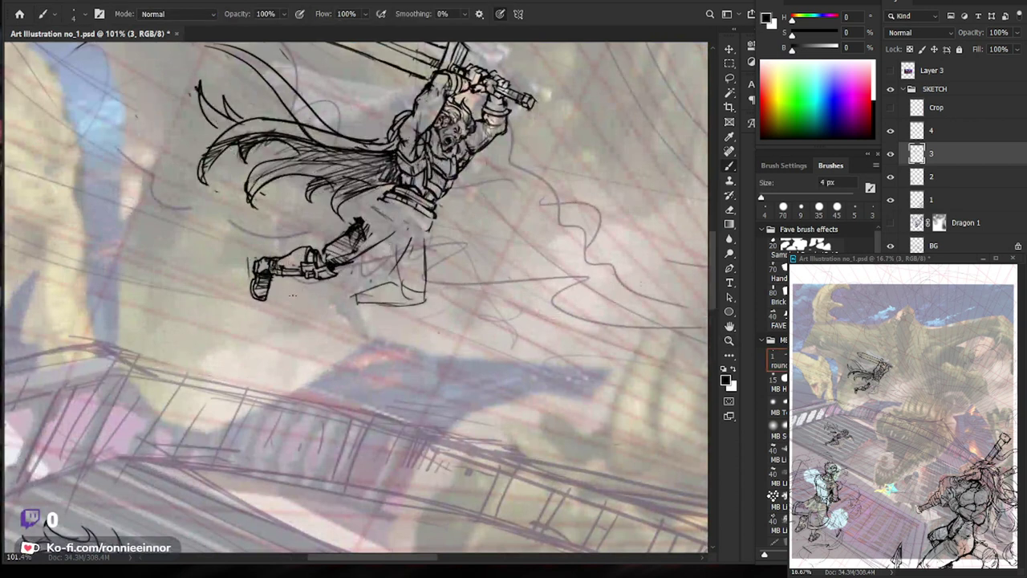
Lasso the swordsman's feet, rotate them about 10.7° and scale them to about 96%.
key("l")
left_click_drag(278, 290, 327, 295)
mouse_move(321, 255)
left_mouse_down()
mouse_move(321, 340)
mouse_move(207, 318)
mouse_move(229, 306)
left_mouse_up()
key("ctrl+t")
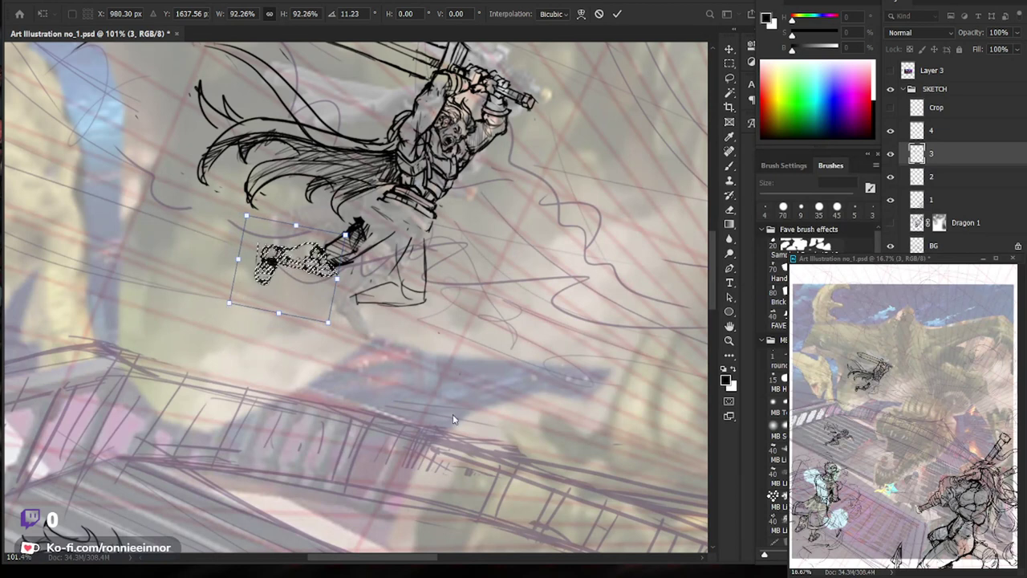
left_click_drag(228, 306, 226, 306)
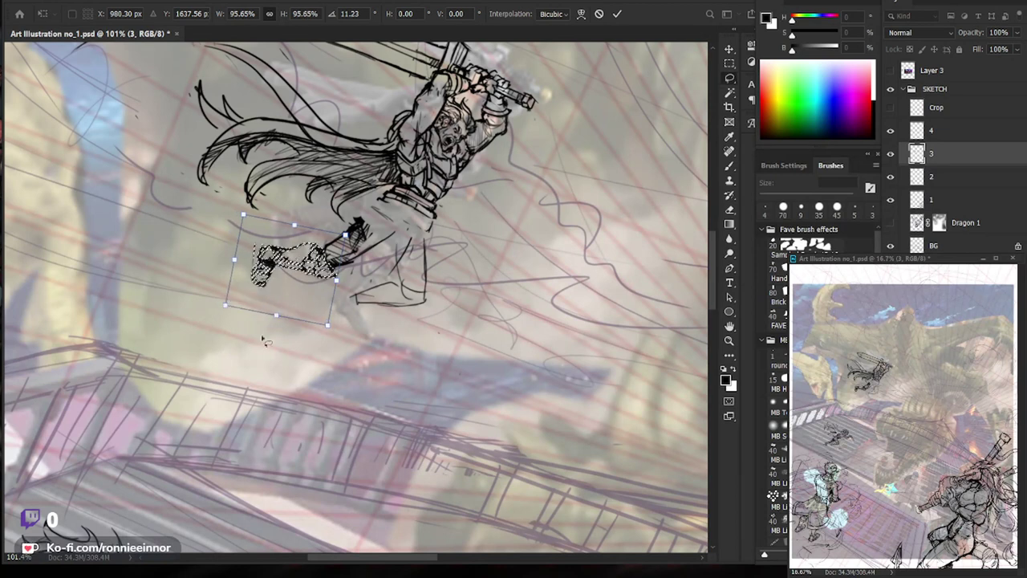
key("Return")
Check the whole composition and add a stroke below the swordsman's lower leg.
key("z")
mouse_move(504, 317)
left_mouse_down()
mouse_move(452, 319)
mouse_move(514, 319)
left_mouse_up()
key("b")
left_click_drag(403, 298, 463, 310)
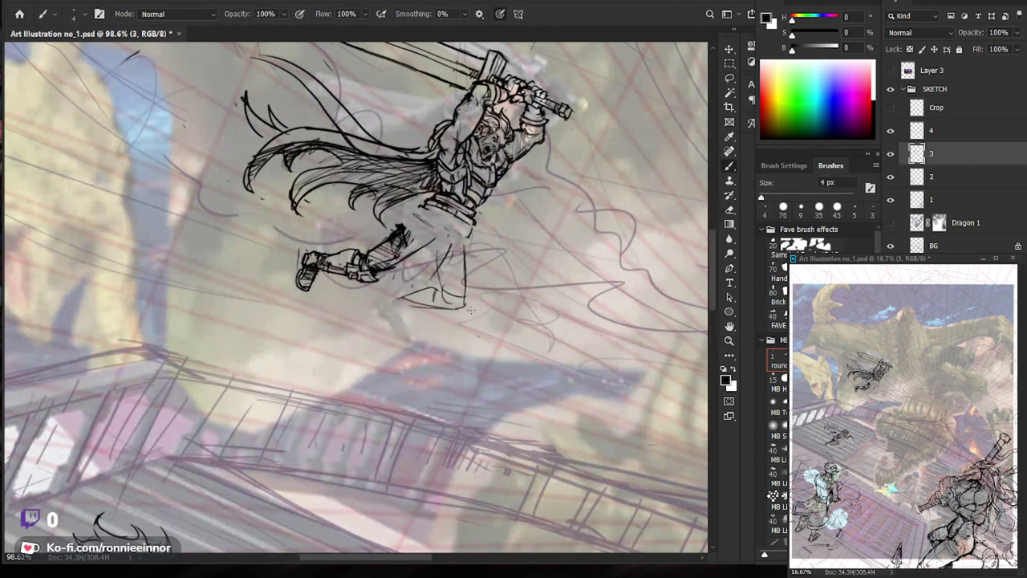
mouse_move(538, 383)
left_mouse_down()
mouse_move(460, 424)
mouse_move(370, 562)
left_mouse_up()
key("z")
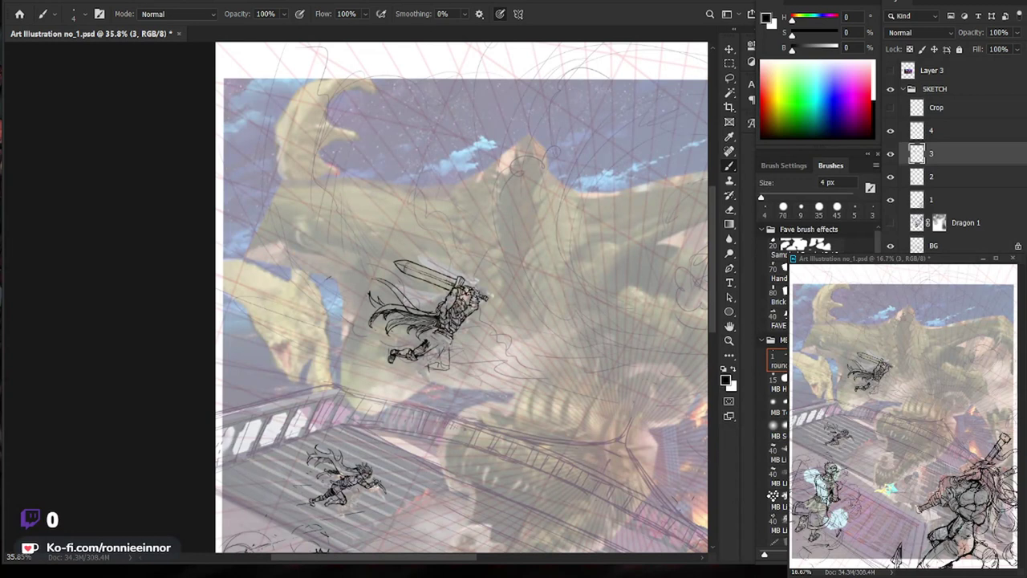
key("z")
left_click_drag(438, 359, 498, 359)
key("b")
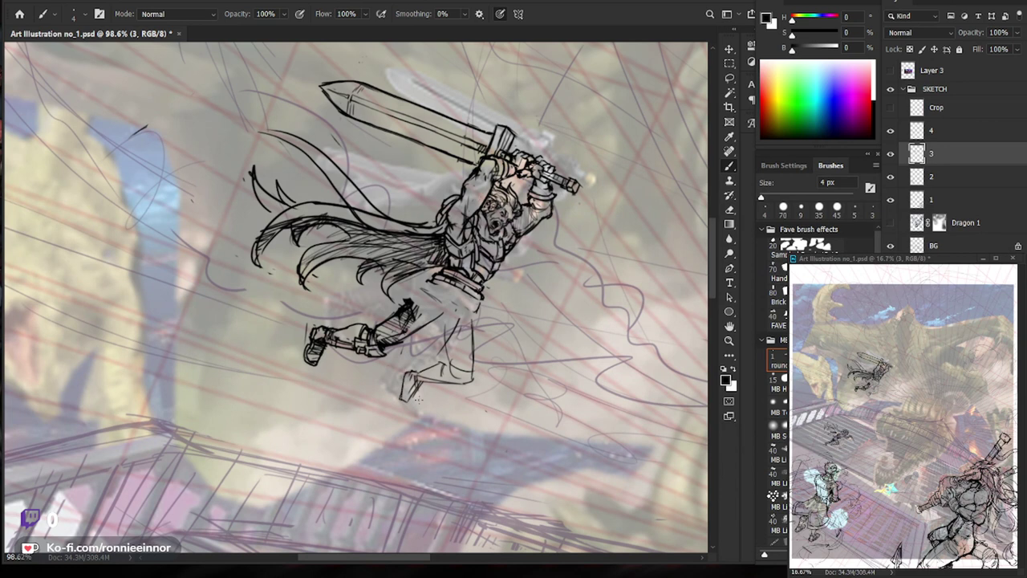
Zoom in on the swordsman's legs and add short leg strokes and a line across his lower torso.
scroll(463, 394, "down", 5)
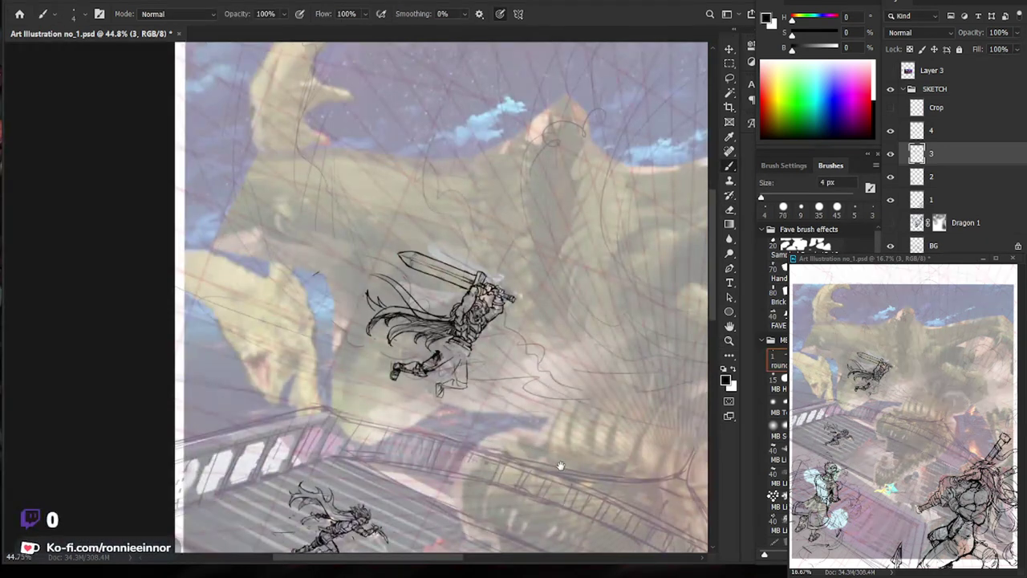
left_click_drag(562, 466, 417, 353)
scroll(249, 233, "up", 5)
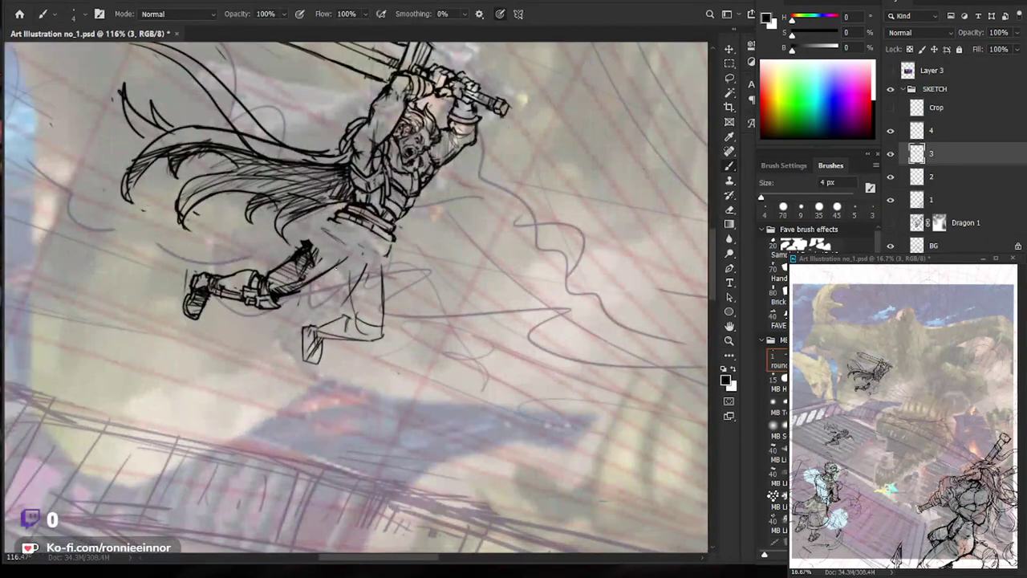
key("z")
left_click_drag(521, 329, 492, 327)
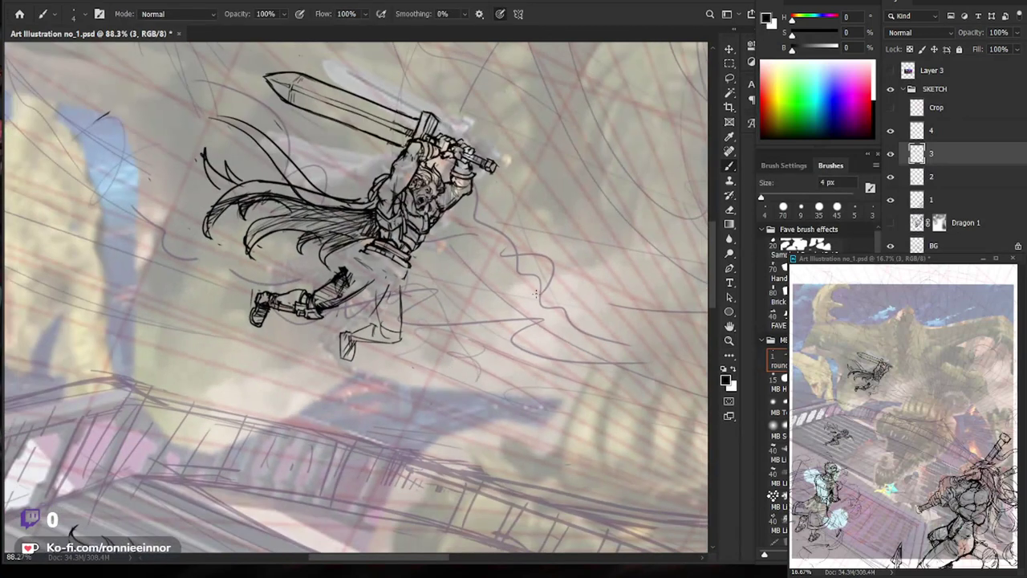
key("z")
left_click_drag(390, 282, 403, 283)
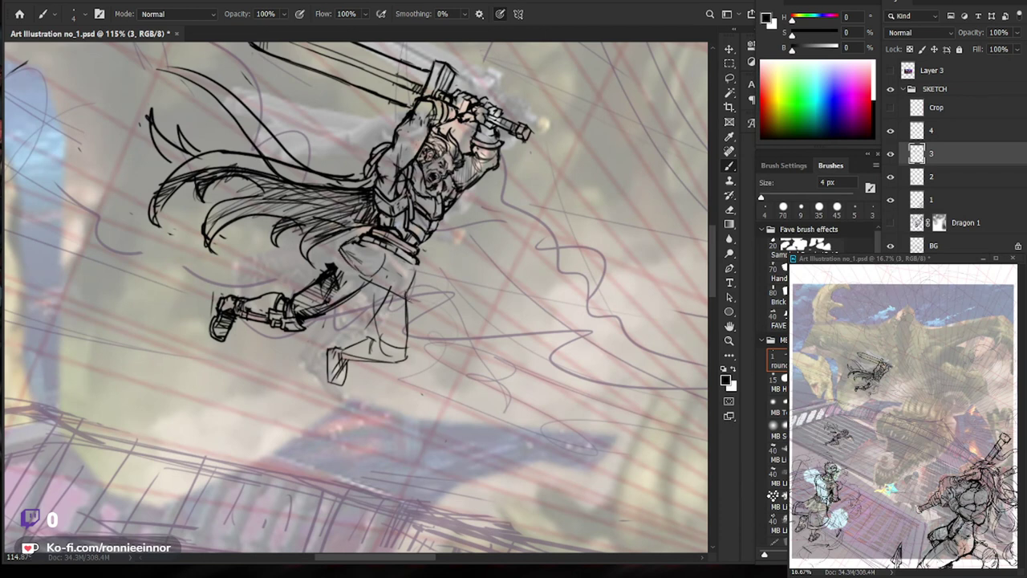
left_click_drag(417, 268, 409, 291)
key("e")
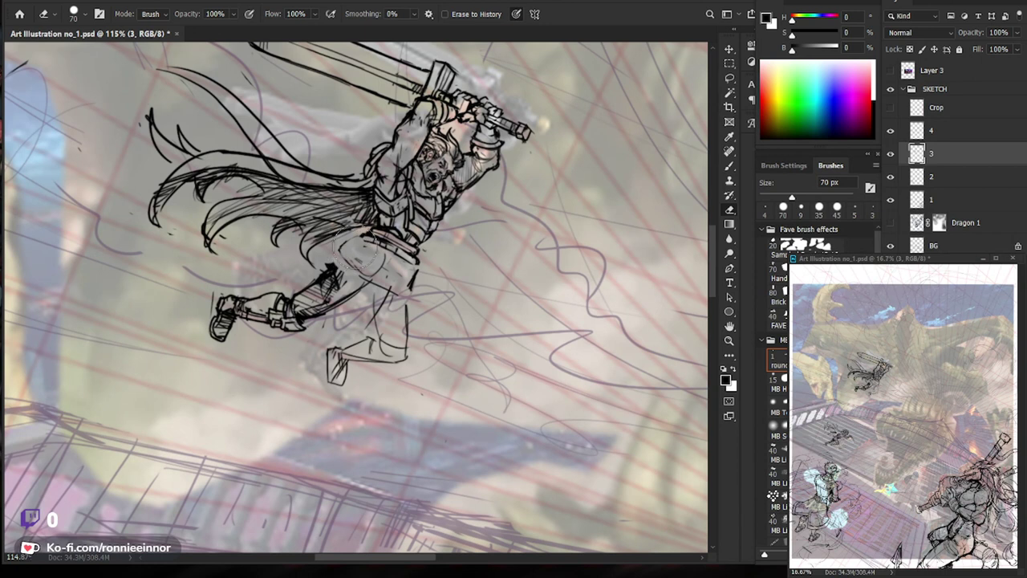
key("b")
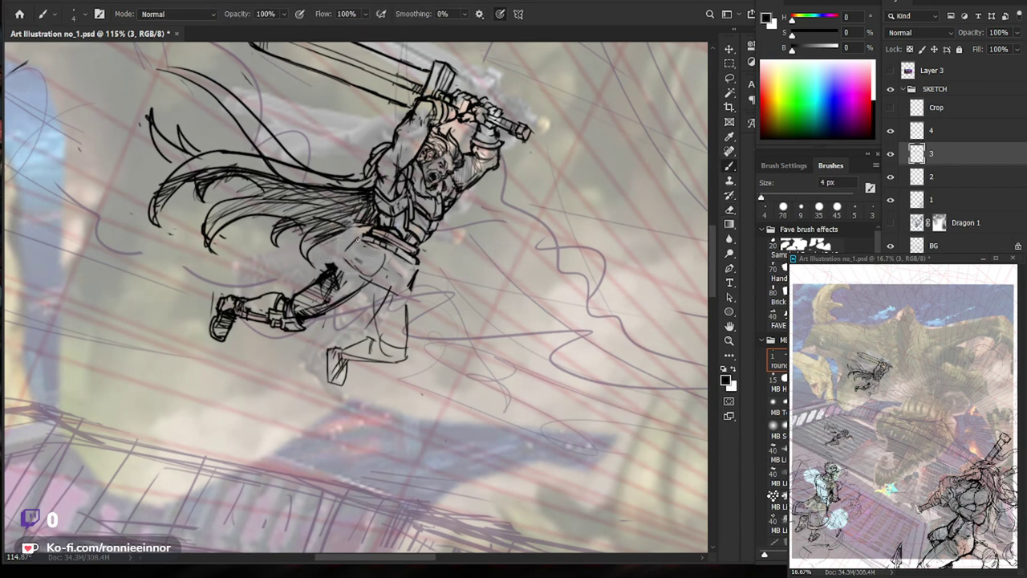
left_click_drag(368, 277, 411, 295)
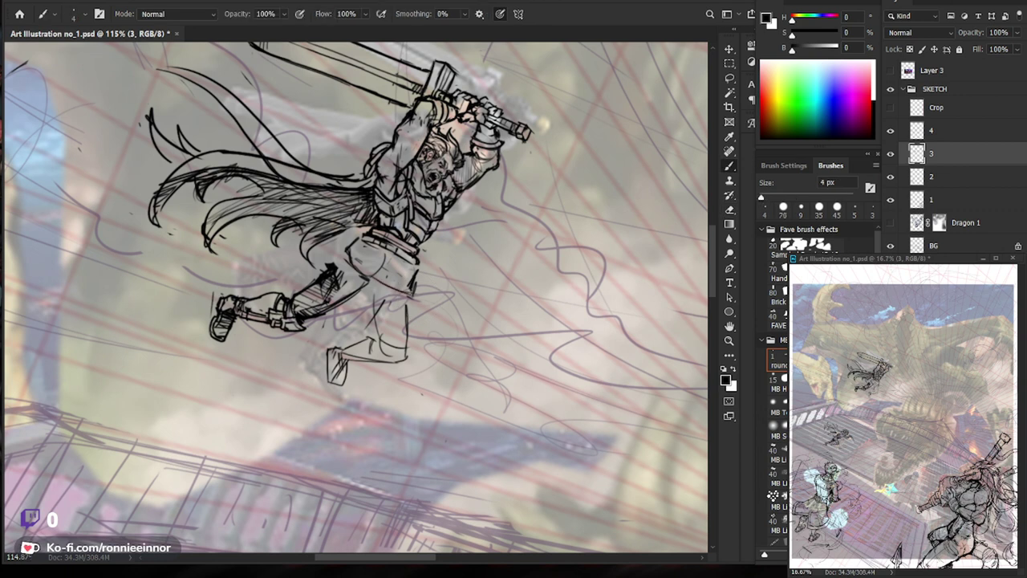
scroll(423, 441, "down", 5)
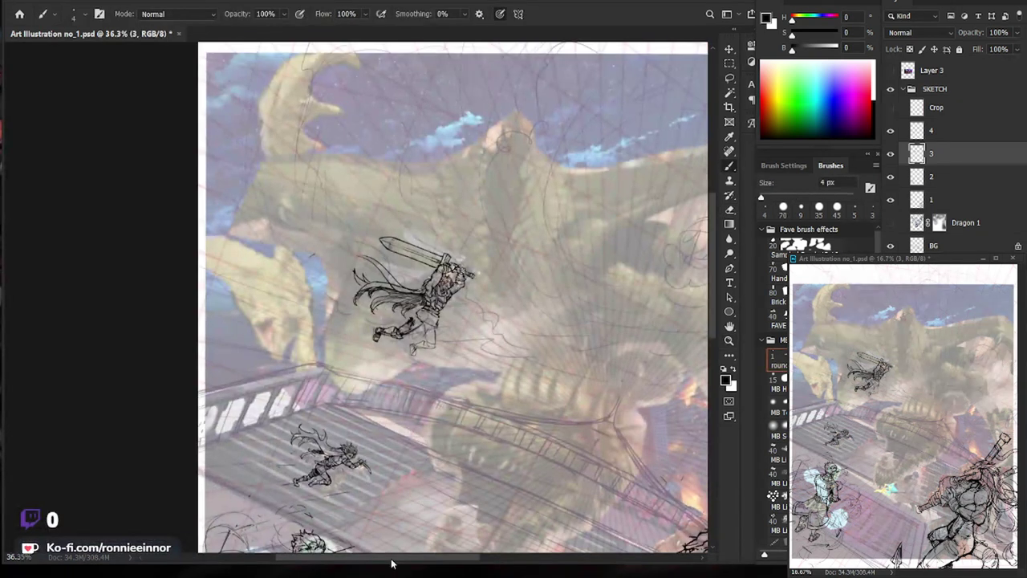
Erase part of the swordsman's lower foot and redraw it with short 4 px strokes.
scroll(458, 305, "up", 2)
scroll(458, 305, "up", 3)
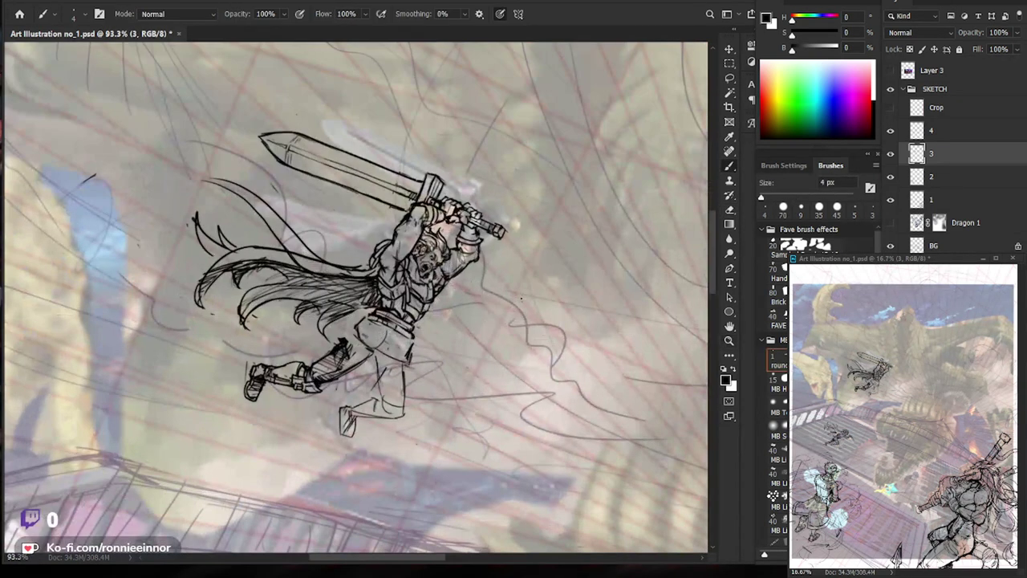
left_click_drag(497, 456, 439, 409)
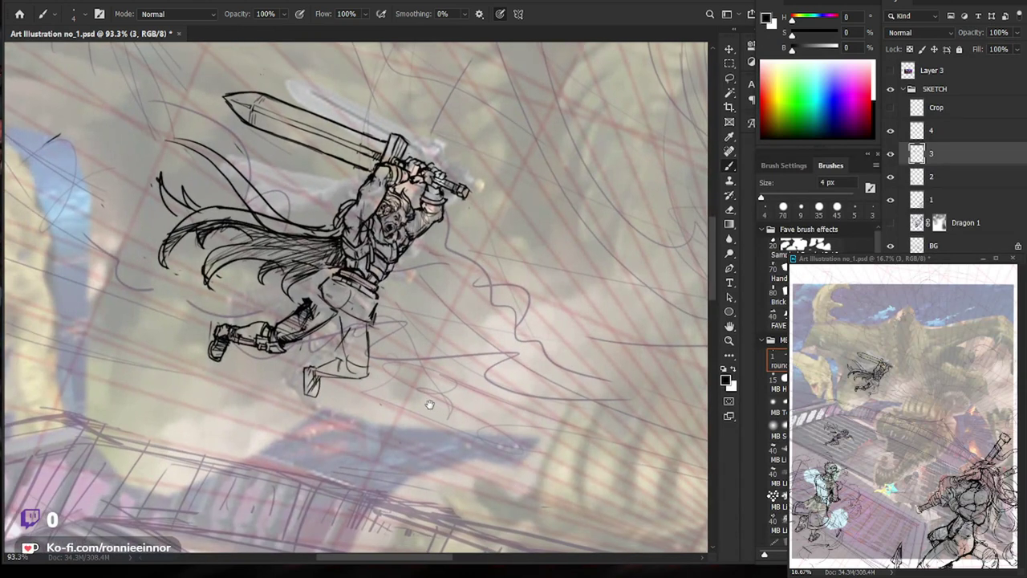
left_click_drag(539, 477, 440, 359)
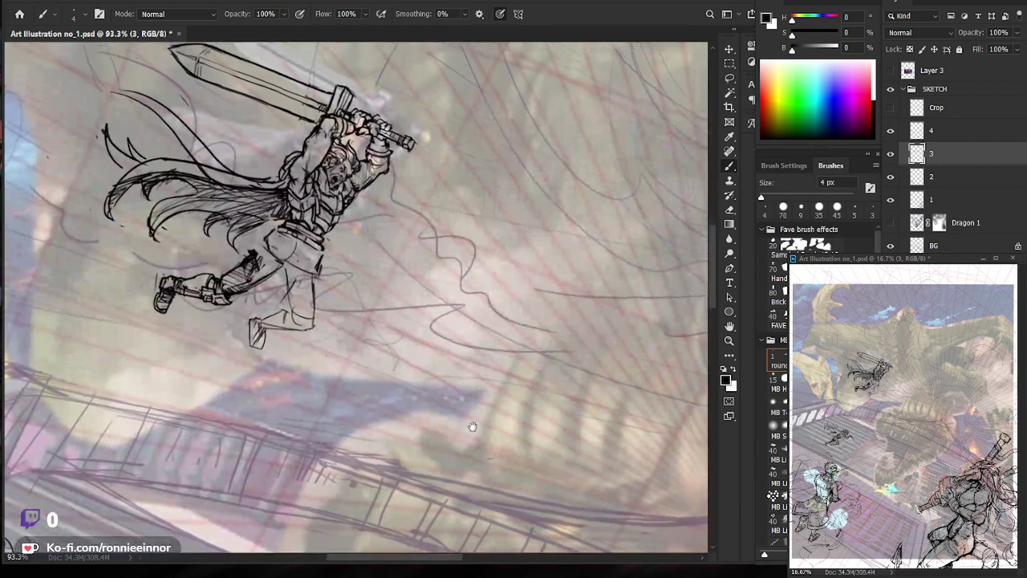
scroll(264, 329, "up", 1)
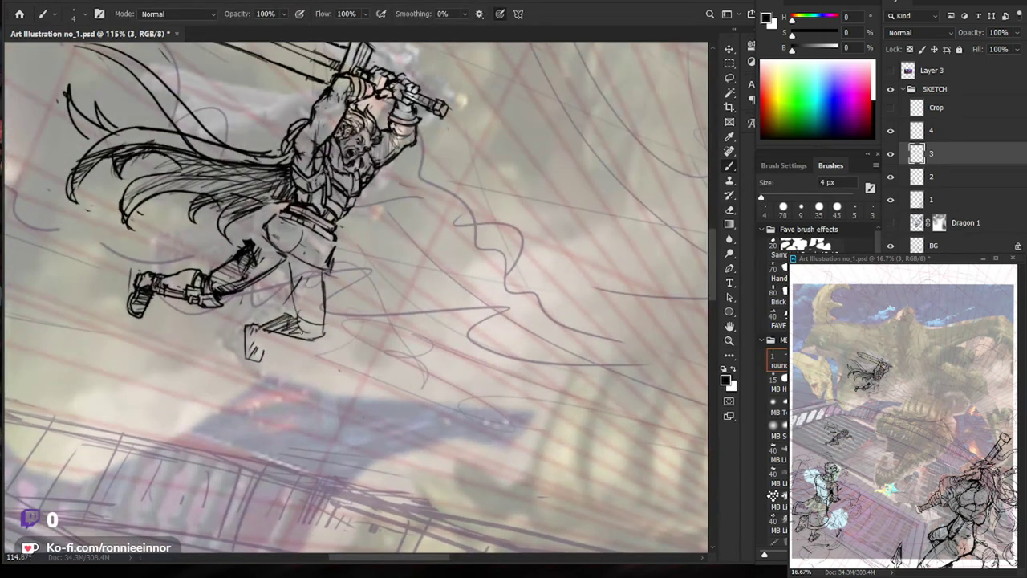
key("e")
left_click_drag(250, 331, 259, 361)
key("b")
mouse_move(259, 320)
left_mouse_down()
mouse_move(252, 356)
mouse_move(256, 337)
left_mouse_up()
left_click_drag(247, 343, 260, 344)
Erase the loose hatching beside the leg and hatch the shin with dense diagonal lines.
scroll(262, 277, "down", 4)
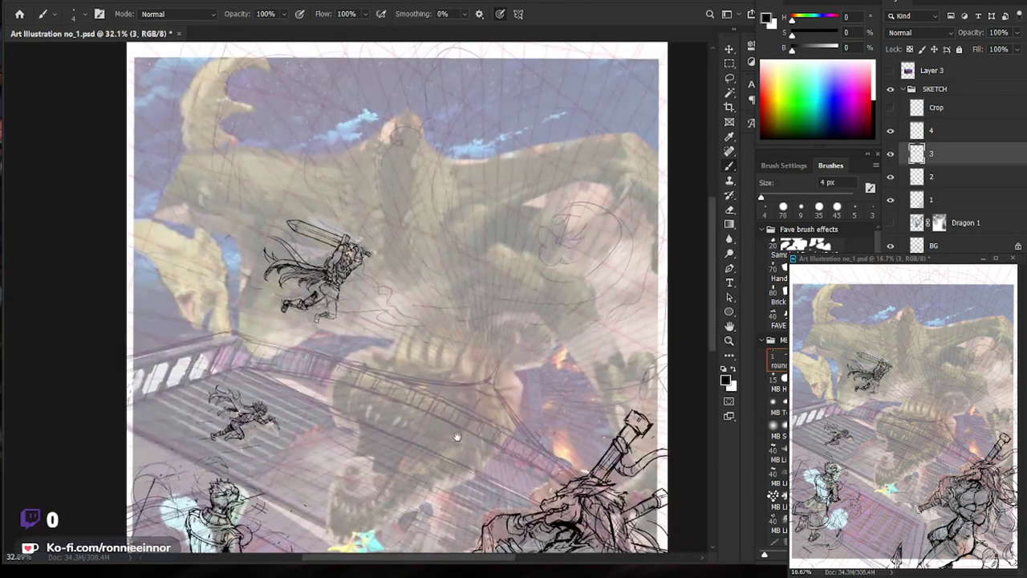
scroll(262, 277, "up", 4)
key("e")
mouse_move(241, 277)
left_mouse_down()
mouse_move(229, 317)
mouse_move(332, 295)
mouse_move(358, 301)
left_mouse_up()
key("b")
mouse_move(316, 327)
left_mouse_down()
mouse_move(363, 313)
mouse_move(358, 329)
left_mouse_up()
left_click_drag(321, 372, 359, 353)
Re-centre the view on the swordsman, lasso his trailing foot and start a Free Transform.
key("z")
left_click_drag(378, 436, 341, 436)
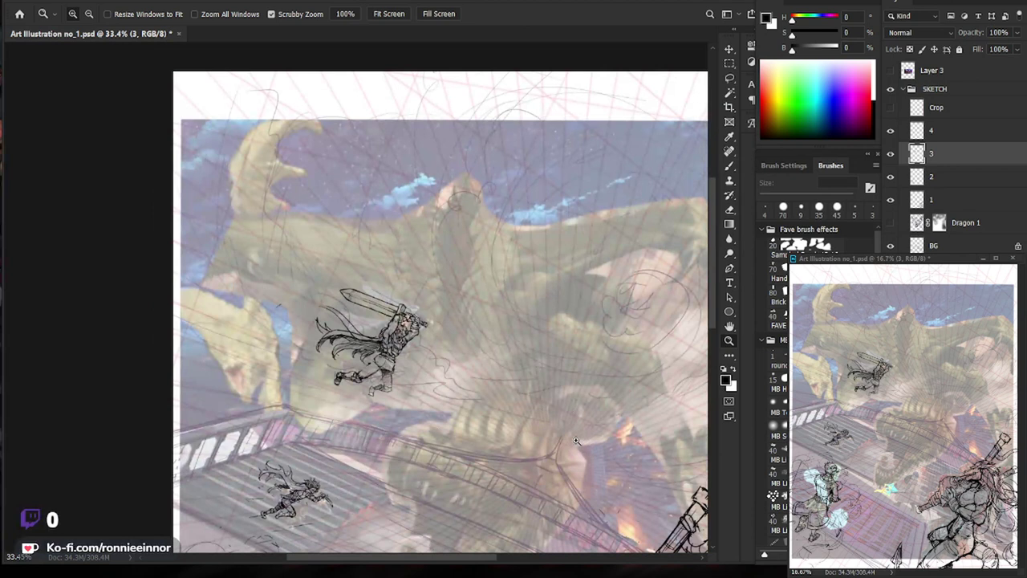
left_click_drag(405, 399, 433, 364)
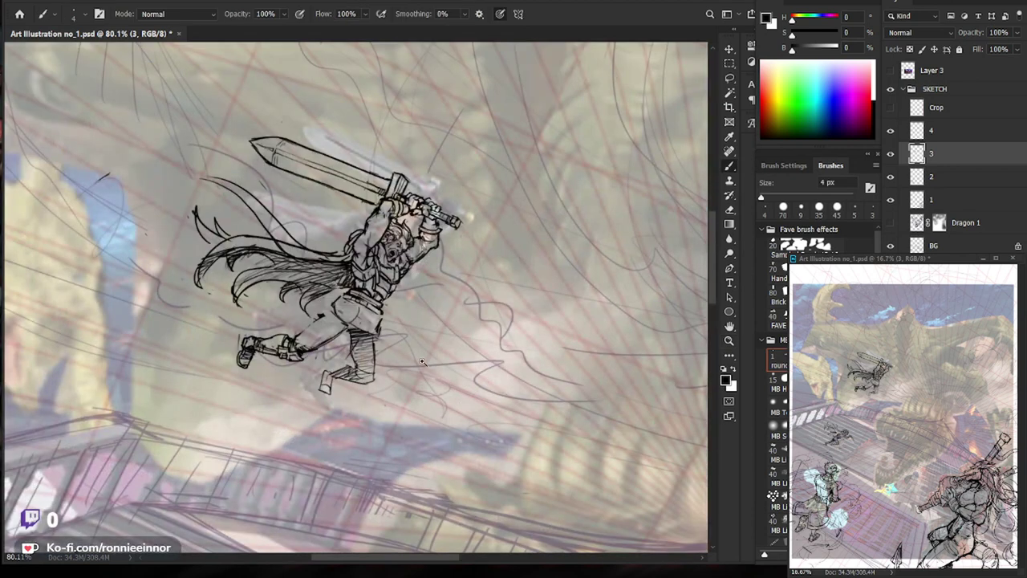
scroll(391, 370, "down", 2)
scroll(482, 337, "down", 2)
left_click_drag(544, 309, 522, 287)
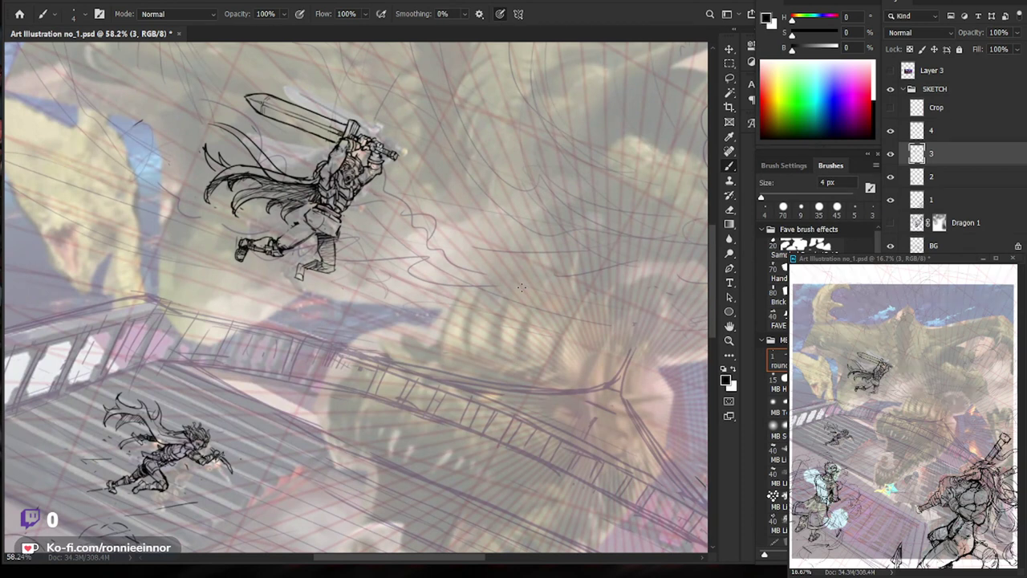
scroll(345, 241, "up", 2)
left_click_drag(385, 251, 400, 271)
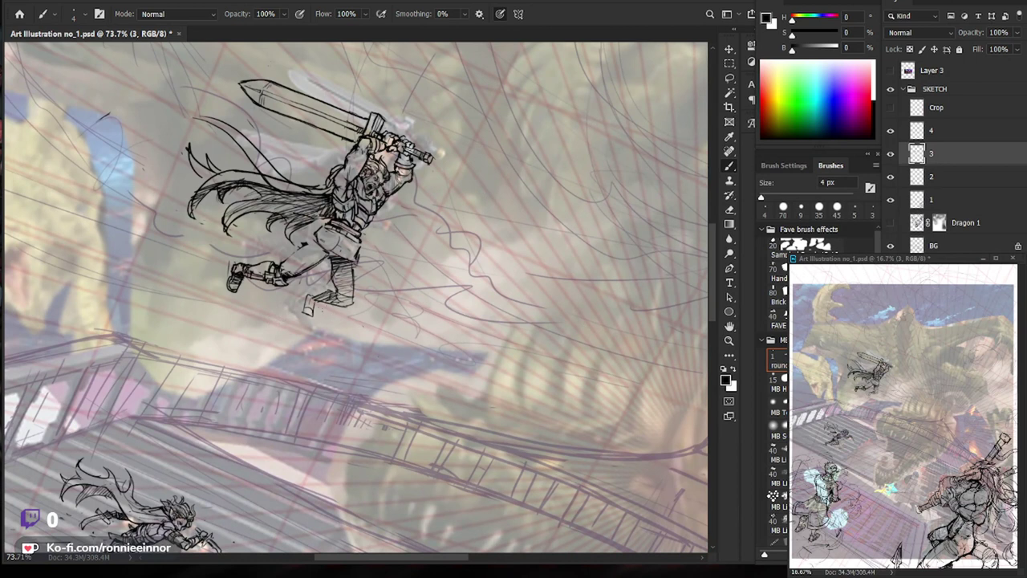
key("l")
mouse_move(311, 325)
left_mouse_down()
mouse_move(357, 319)
mouse_move(337, 291)
mouse_move(289, 315)
left_mouse_up()
key("ctrl+t")
Rotate the trailing foot about 16°, then re-select part of it and rotate again, deselecting each time.
left_click_drag(265, 347, 252, 333)
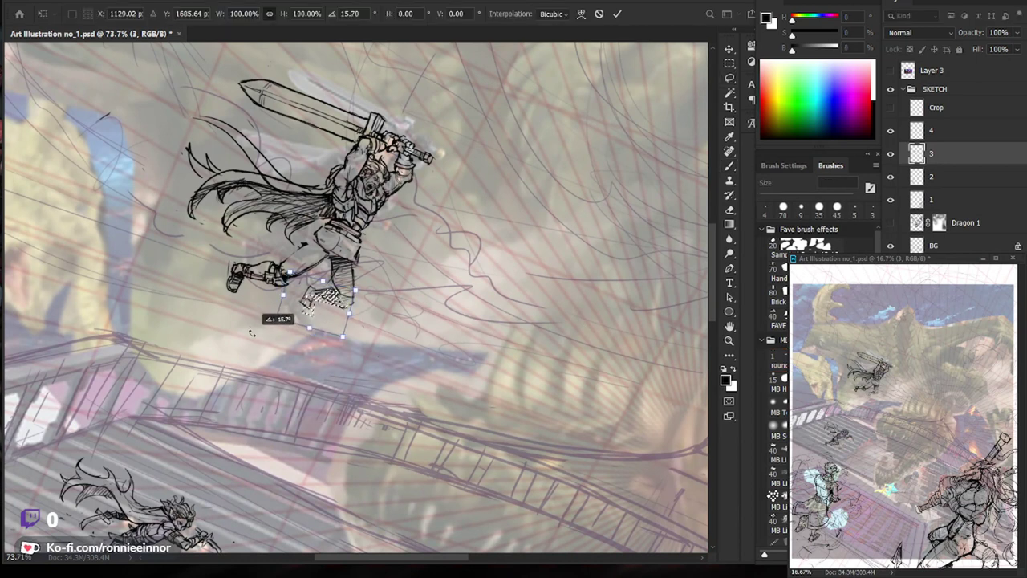
key("Return")
key("ctrl+d")
left_click_drag(321, 309, 314, 282)
key("ctrl+t")
left_click_drag(290, 336, 304, 341)
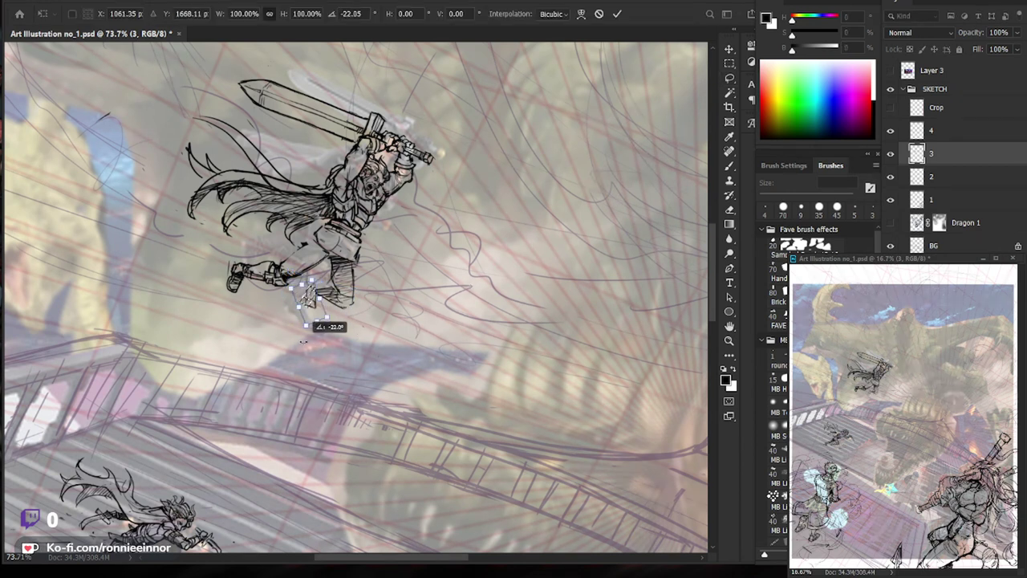
key("Return")
key("ctrl+d")
key("b")
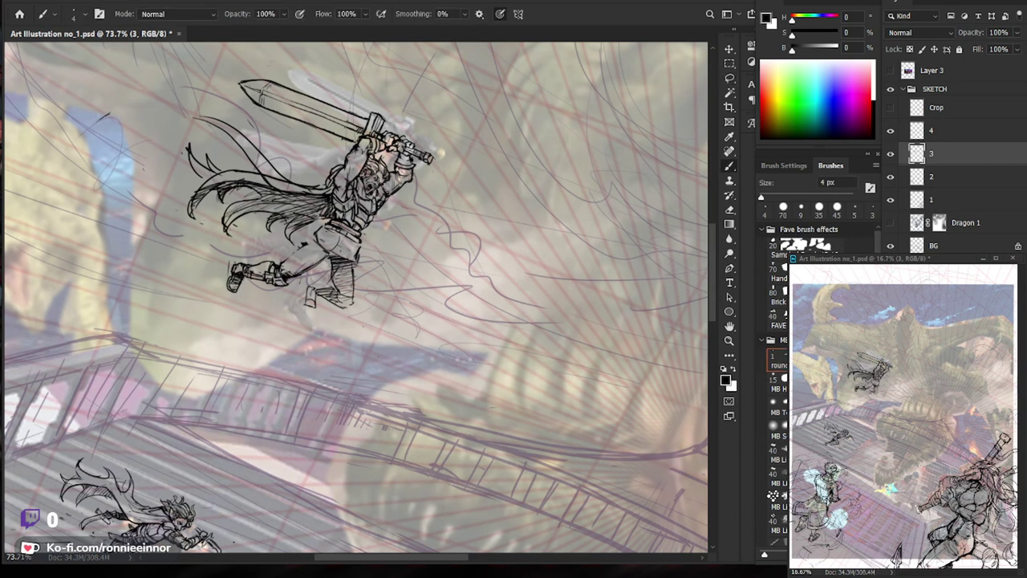
Re-centre on the fighter, lasso the foot again and commit a further rotation, ending near 27°.
left_click_drag(492, 327, 509, 293)
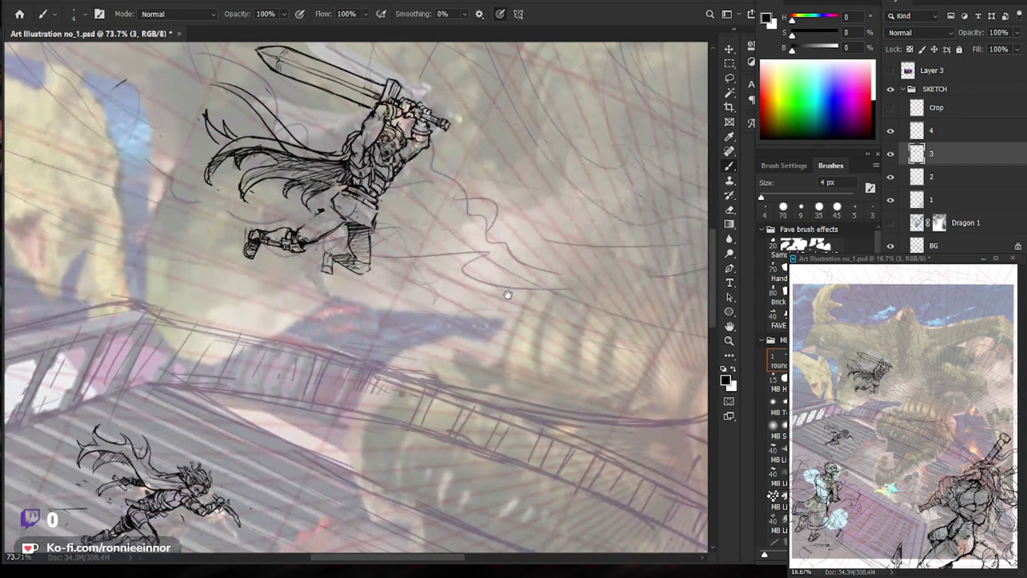
key("l")
mouse_move(267, 255)
left_mouse_down()
mouse_move(265, 269)
mouse_move(225, 261)
left_mouse_up()
key("ctrl+t")
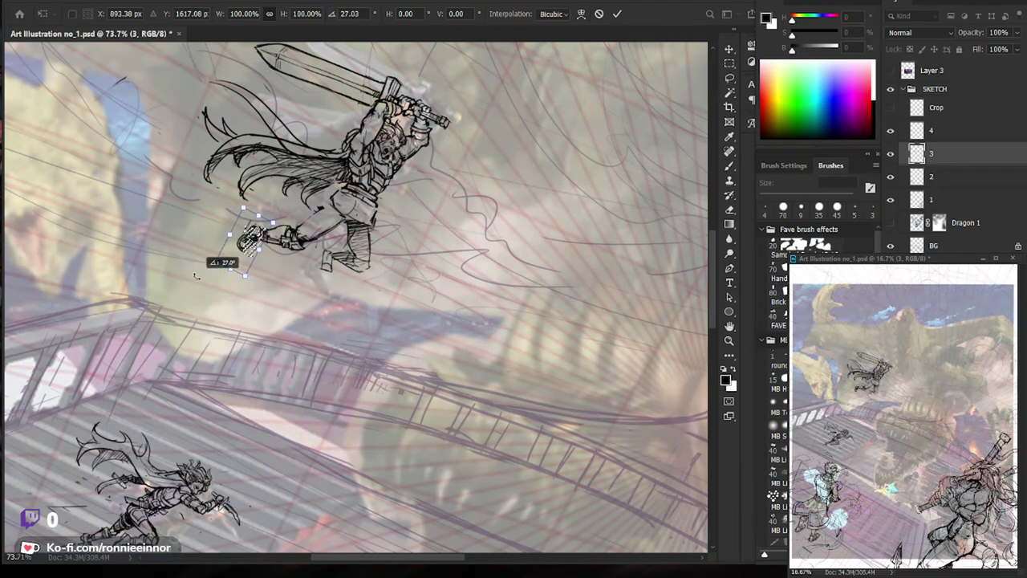
key("Return")
key("ctrl+d")
key("b")
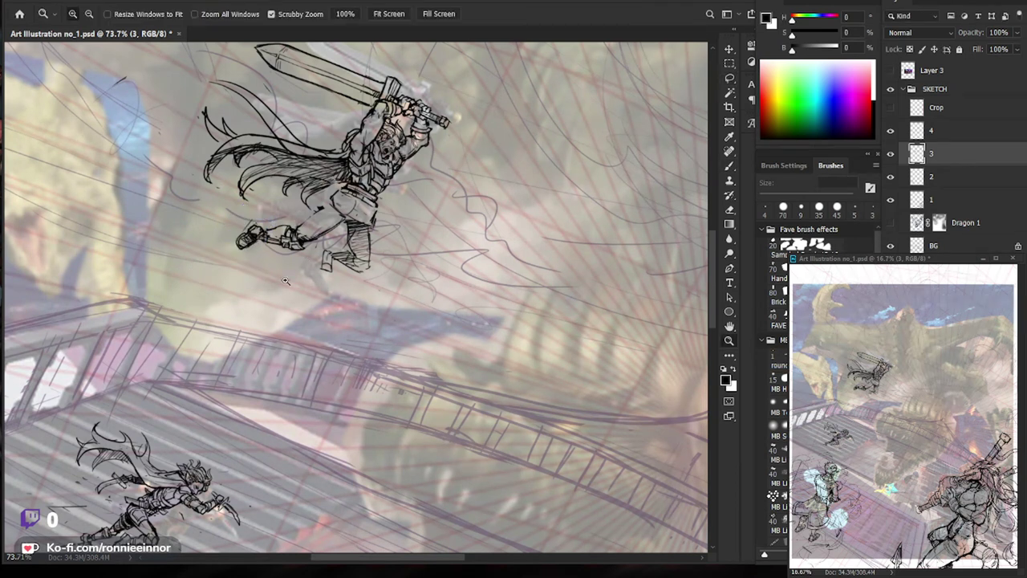
Fit the whole illustration in the window to review the result.
key("ctrl+0")
scroll(296, 260, "up", 2)
scroll(296, 260, "up", 2)
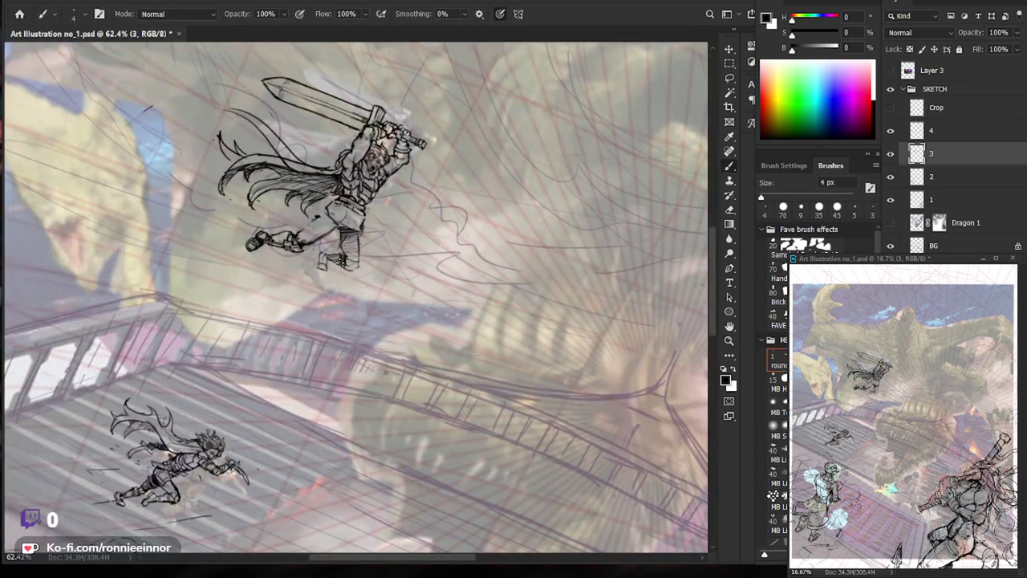
Zoom in on the upper-left swordsman and hatch his lower boot with dark strokes.
left_click_drag(431, 297, 413, 320)
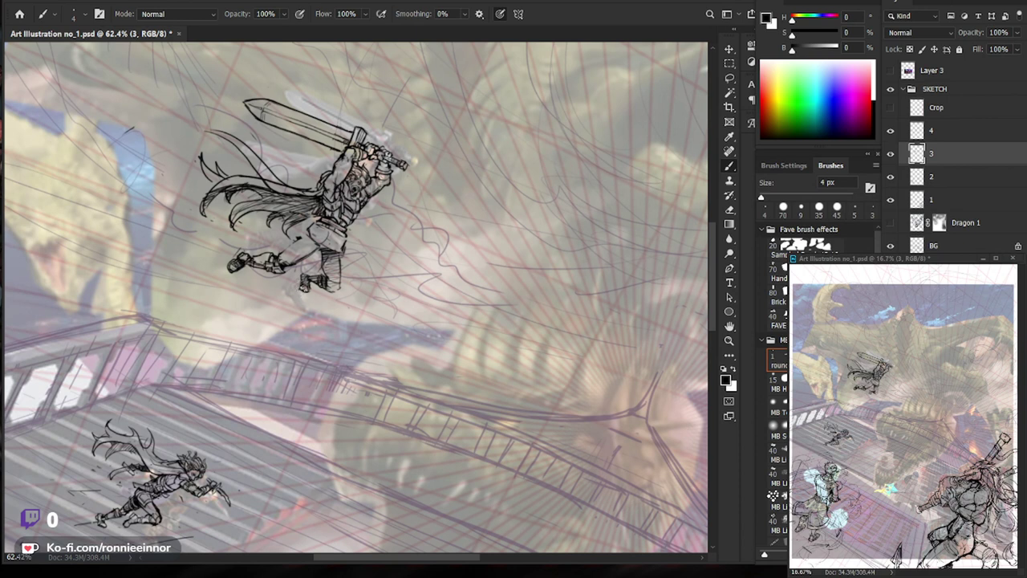
key("z")
key("ctrl+0")
left_click(360, 265)
left_click_drag(360, 264, 401, 265)
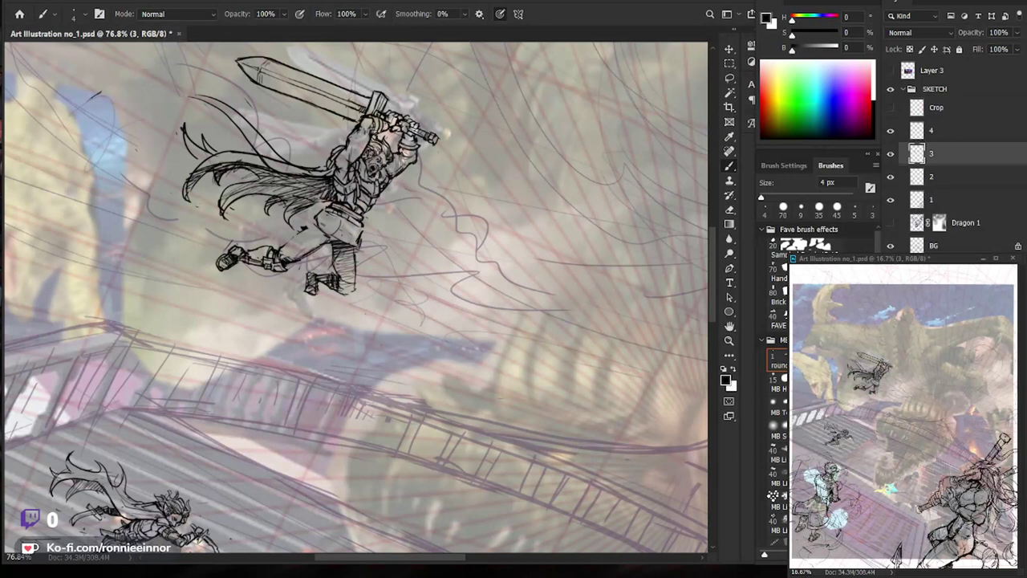
left_click_drag(340, 287, 352, 292)
left_click_drag(337, 286, 344, 290)
Fit the whole illustration in the window, then zoom back in on the swordsman's legs.
key("ctrl+0")
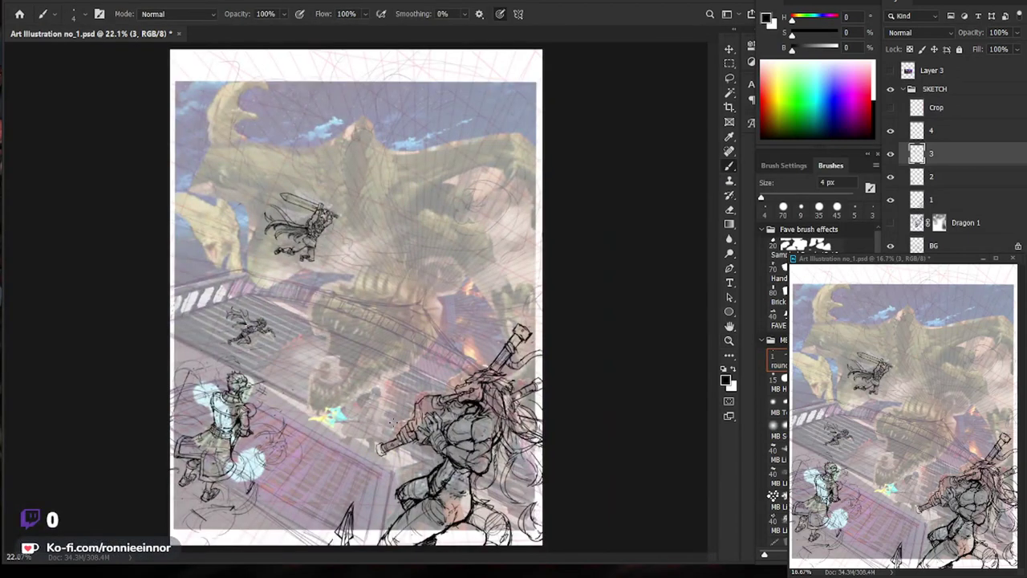
key("z")
left_click_drag(292, 257, 345, 261)
key("e")
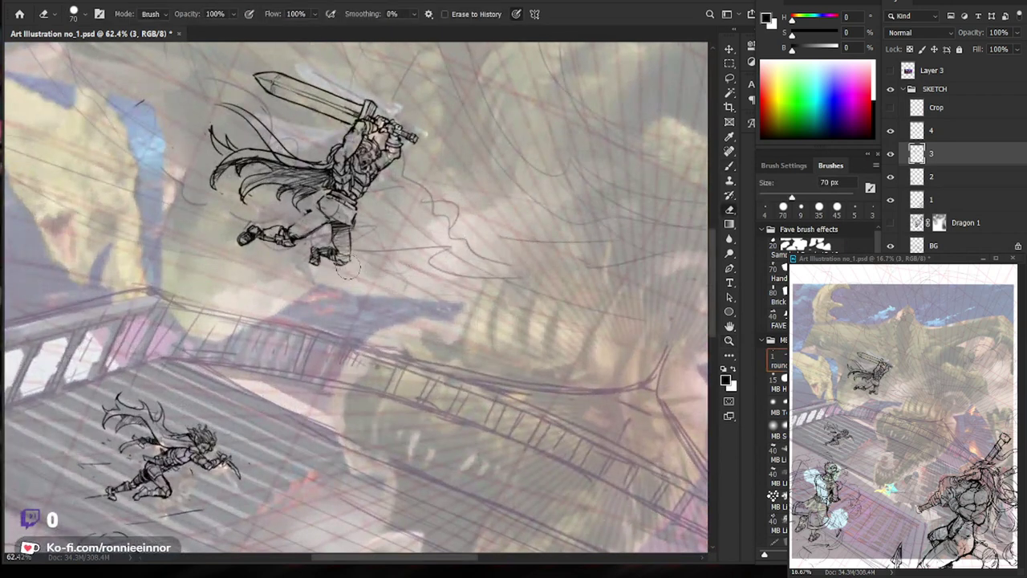
key("b")
key("z")
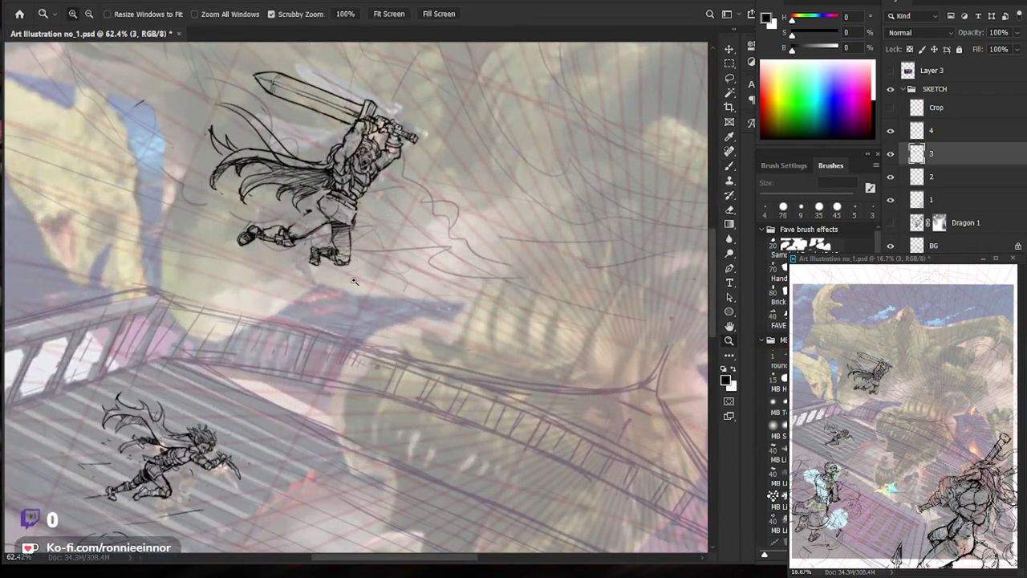
left_click(354, 280)
key("b")
key("e")
key("b")
Redraw and erase the small strokes around the swordsman's legs.
mouse_move(285, 225)
left_mouse_down()
mouse_move(310, 250)
mouse_move(297, 240)
mouse_move(328, 223)
left_mouse_up()
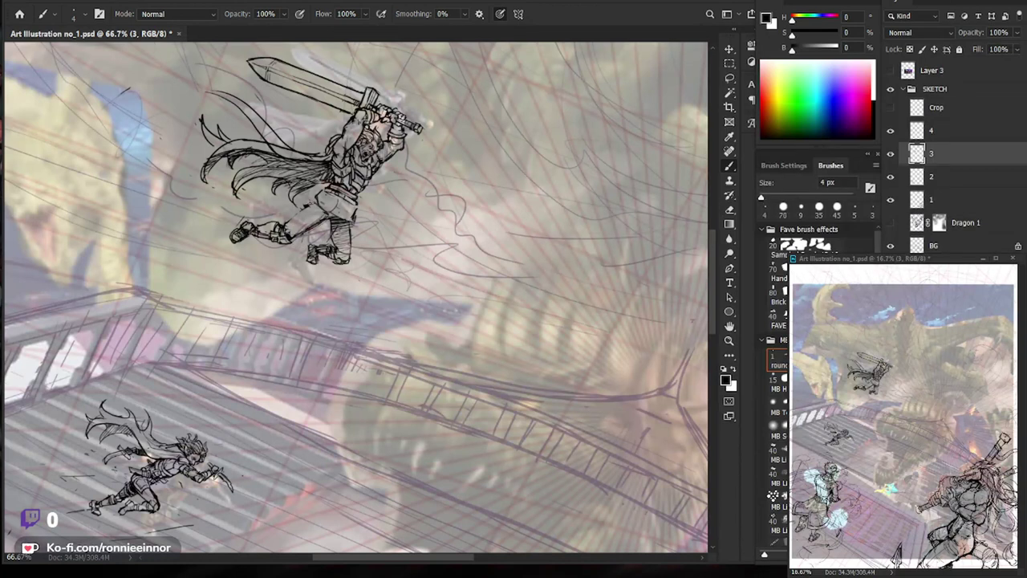
key("e")
mouse_move(281, 223)
left_mouse_down()
mouse_move(297, 228)
mouse_move(303, 217)
left_mouse_up()
key("b")
key("e")
key("b")
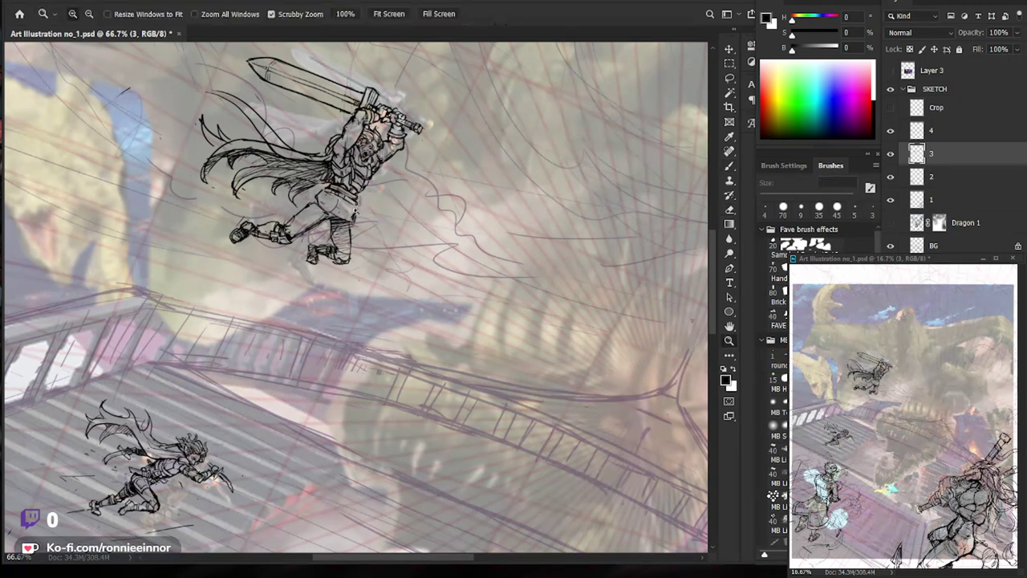
scroll(353, 205, "up", 2)
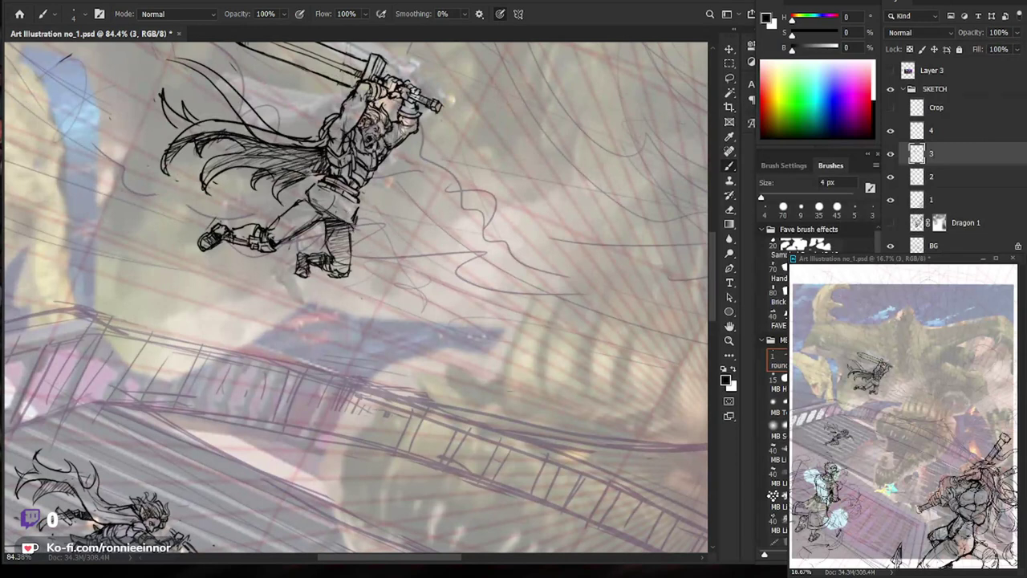
Draw a line across the swordsman's waist and leg, switching between Eraser and Brush as needed.
key("e")
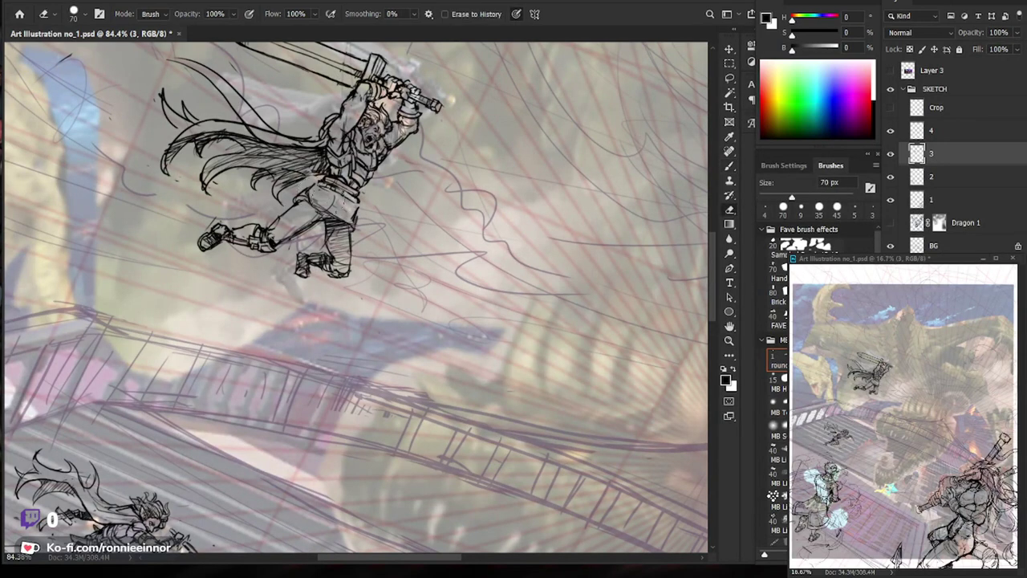
key("b")
key("e")
key("b")
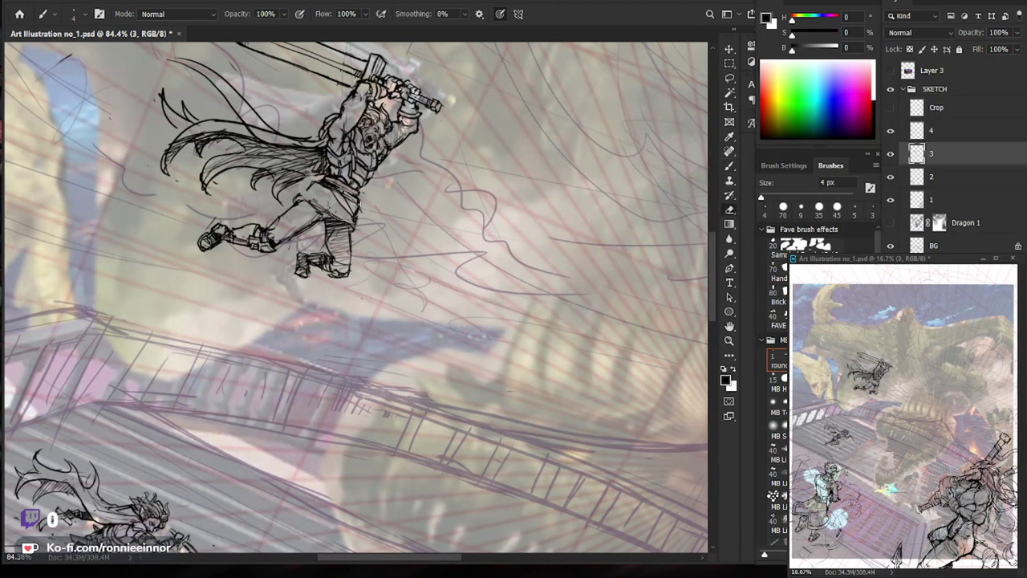
scroll(414, 325, "down", 3)
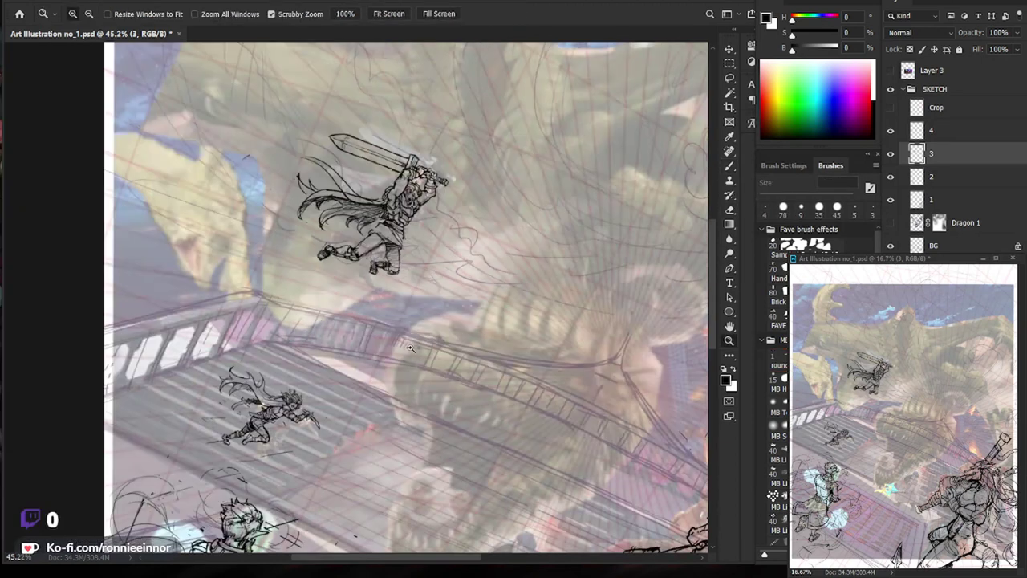
scroll(405, 219, "up", 4)
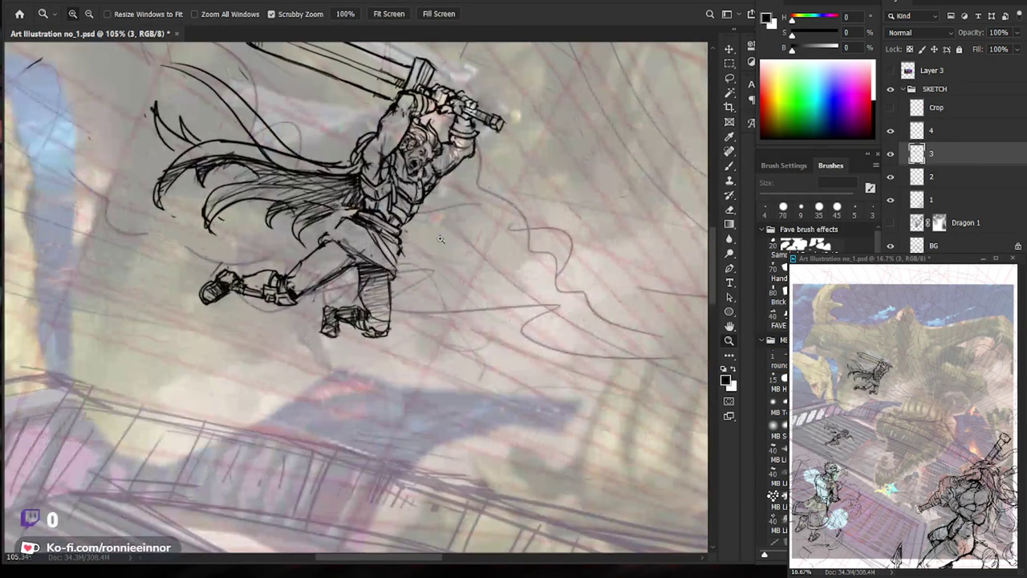
key("b")
left_click_drag(365, 253, 324, 241)
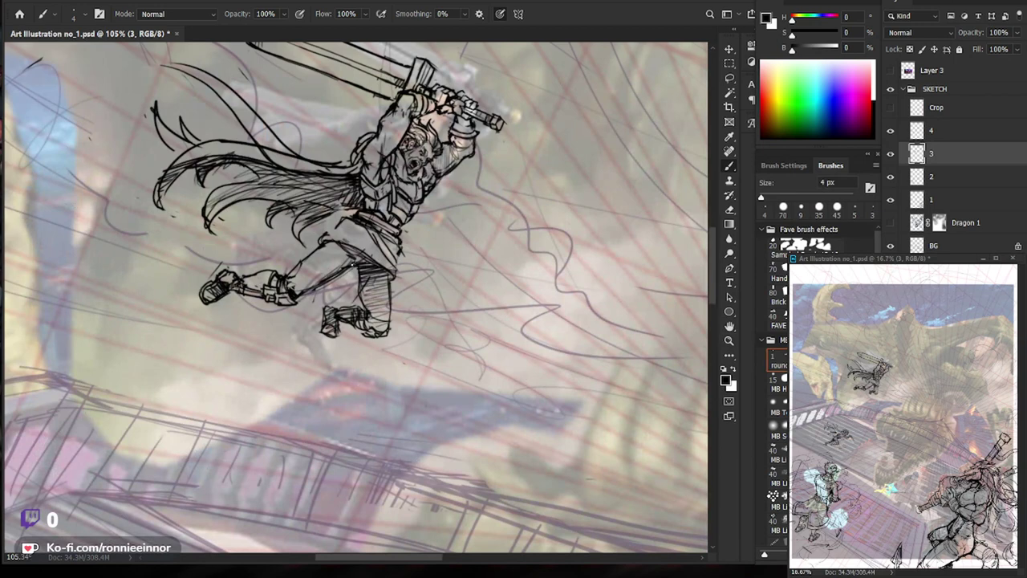
Pan to the fighter's legs and ramp, then fit the whole illustration in the window.
key("z")
scroll(413, 138, "down", 3)
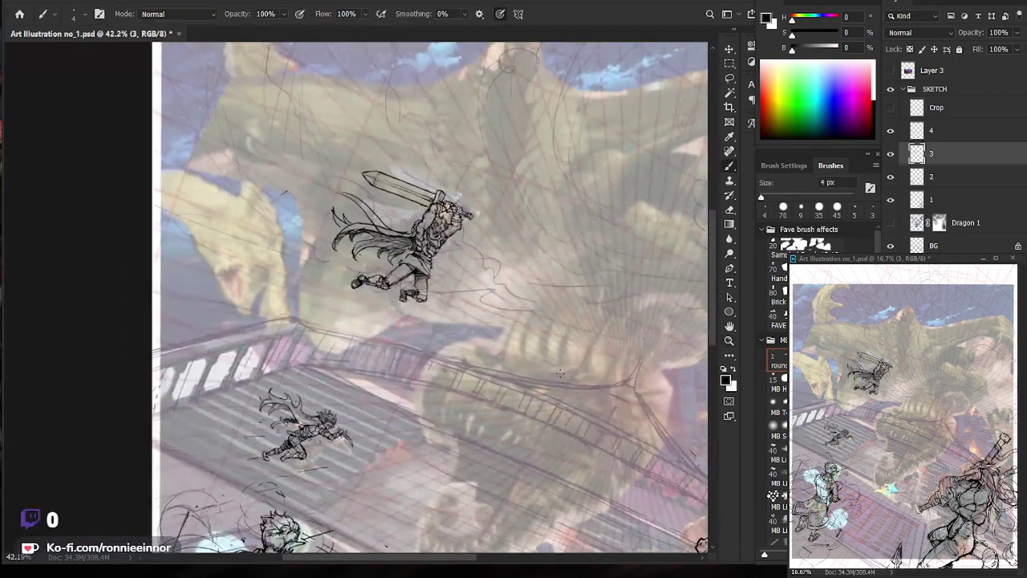
scroll(412, 138, "up", 5)
key("b")
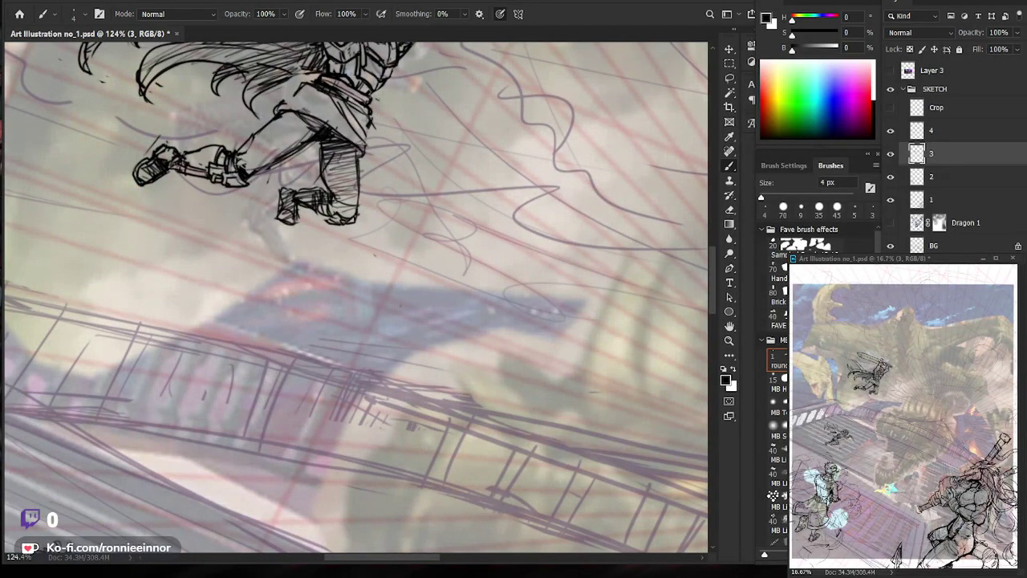
left_click_drag(300, 114, 315, 148)
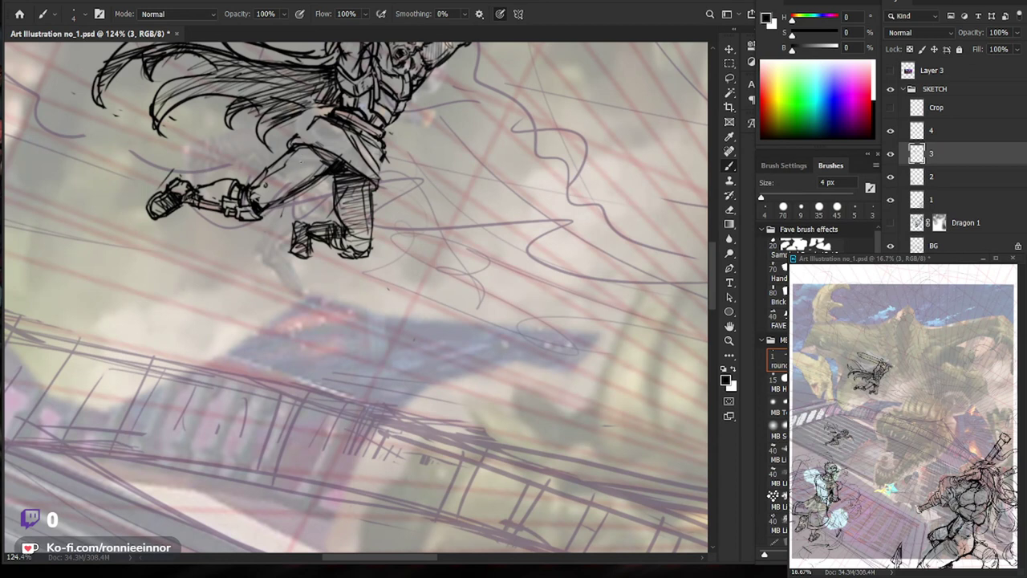
scroll(300, 154, "down", 3)
scroll(367, 156, "up", 3)
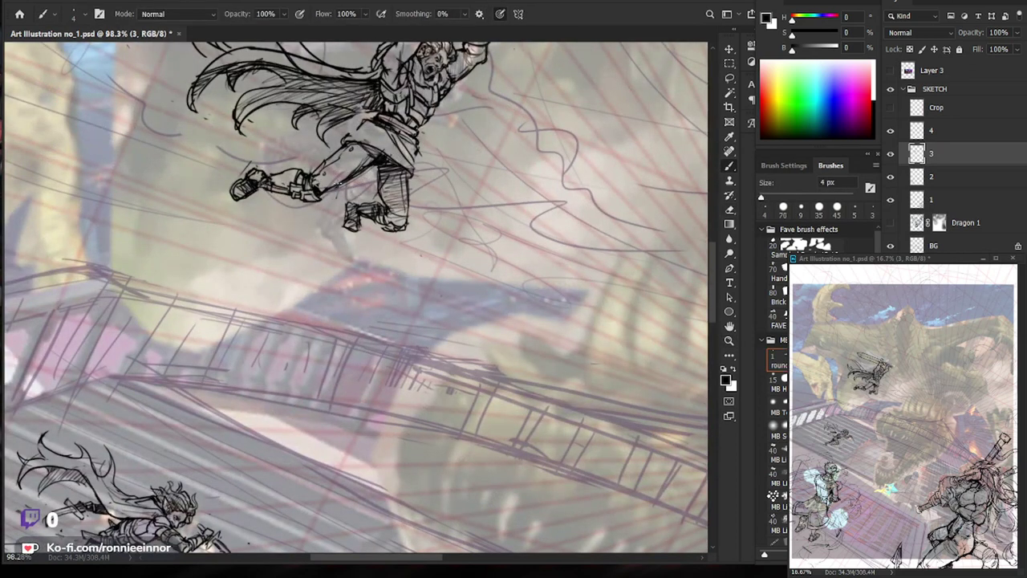
left_click_drag(477, 226, 429, 306)
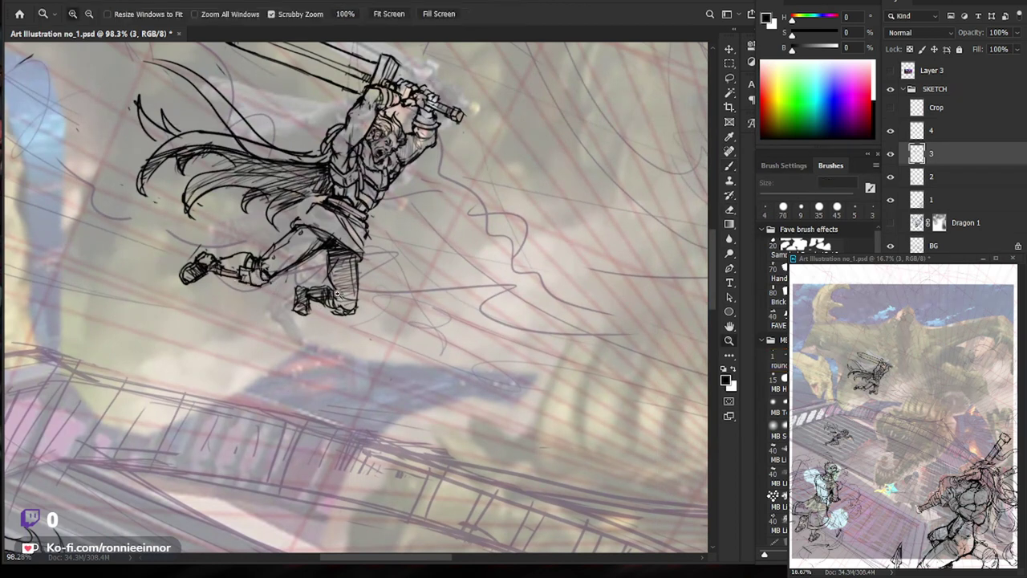
key("ctrl+0")
left_click_drag(469, 518, 416, 442)
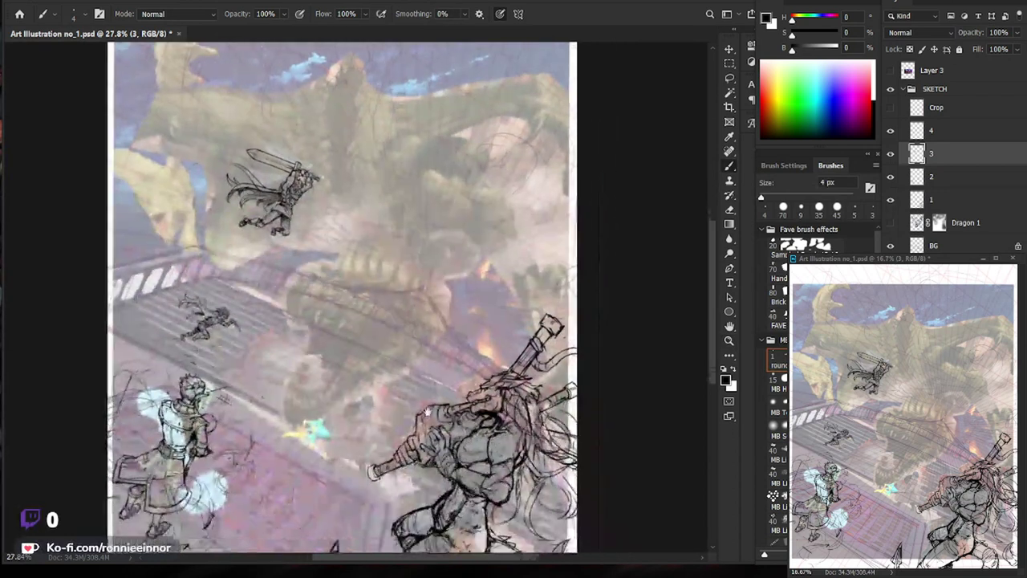
Create a new layer named 5 above layer 4 in the SKETCH group.
left_click(947, 136)
key("ctrl+shift+n")
type("5")
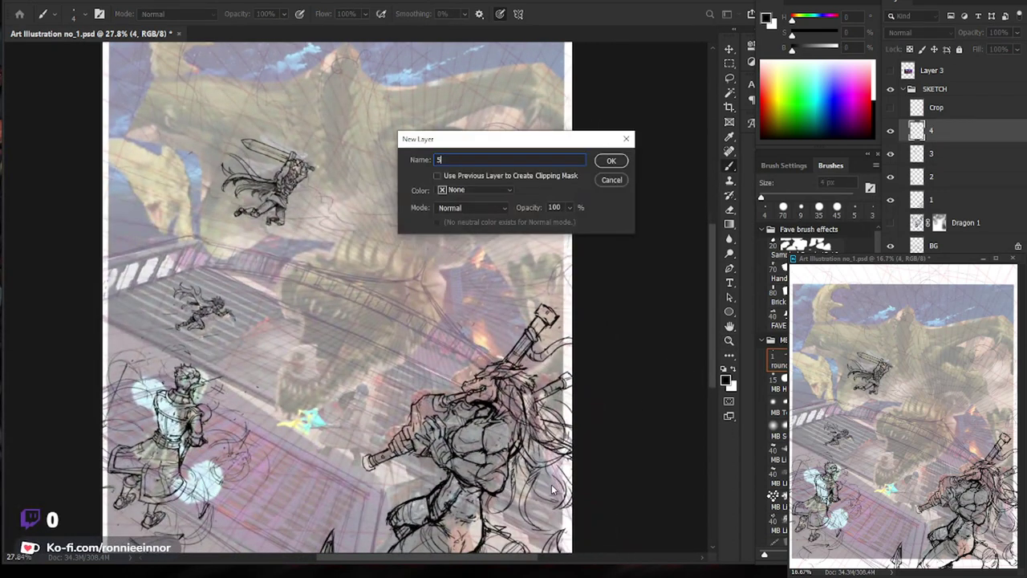
key("Return")
Pan to the lower battle scene with the Brush ready, then zoom out to the whole page.
scroll(394, 393, "up", 3)
mouse_move(373, 462)
left_mouse_down()
mouse_move(448, 416)
mouse_move(427, 395)
left_mouse_up()
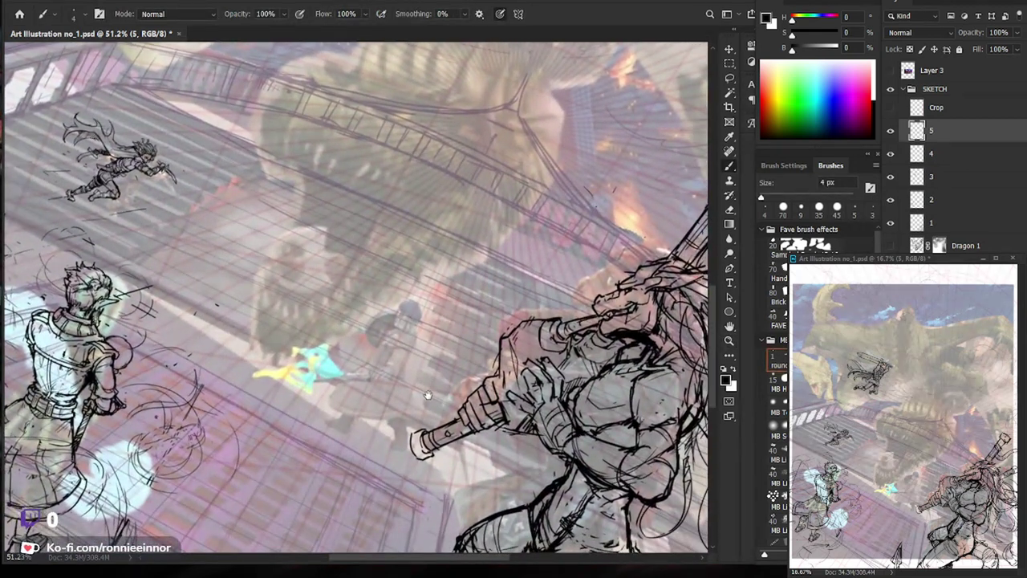
scroll(433, 403, "down", 2)
key("b")
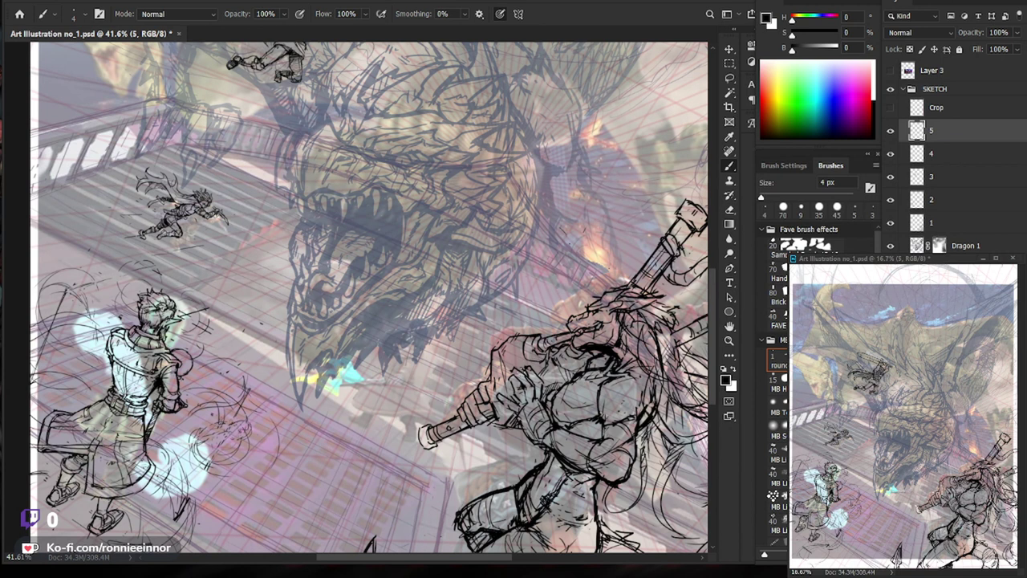
key("ctrl+minus")
key("ctrl+minus")
key("ctrl+minus")
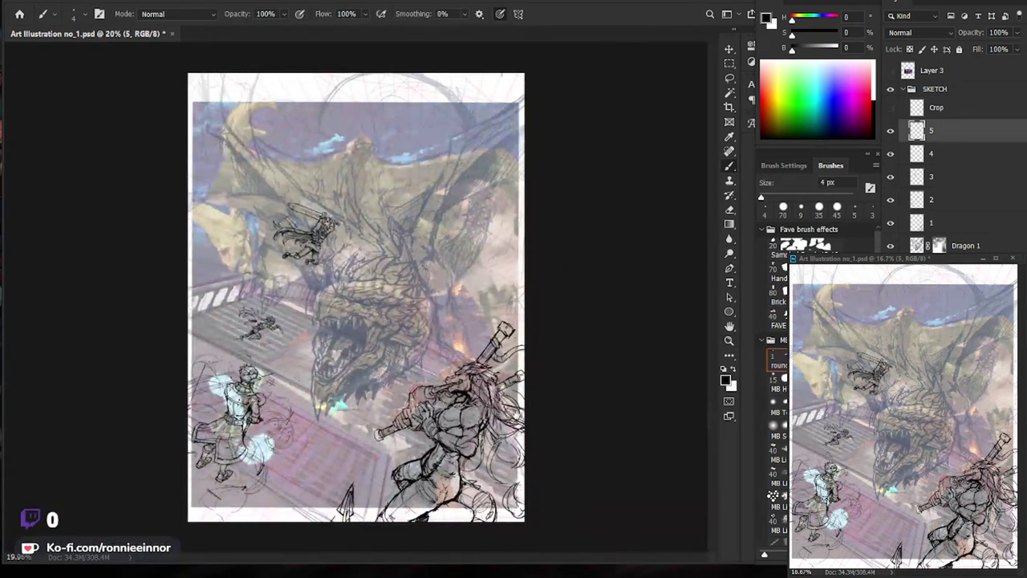
Scale the Dragon 1 background photo down to about 95%.
left_click(967, 246)
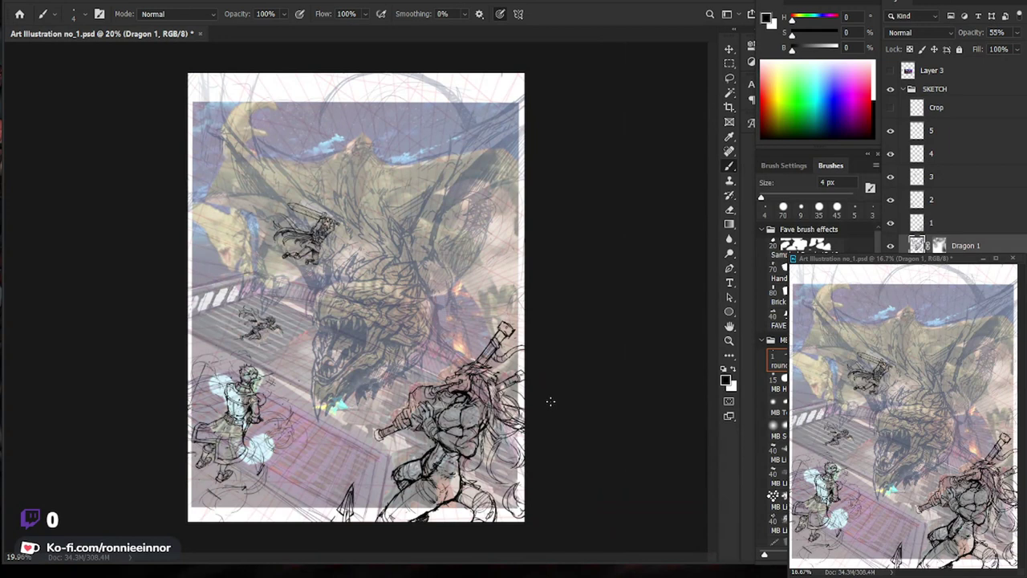
key("ctrl+t")
mouse_move(524, 74)
left_mouse_down()
mouse_move(515, 82)
mouse_move(523, 77)
left_mouse_up()
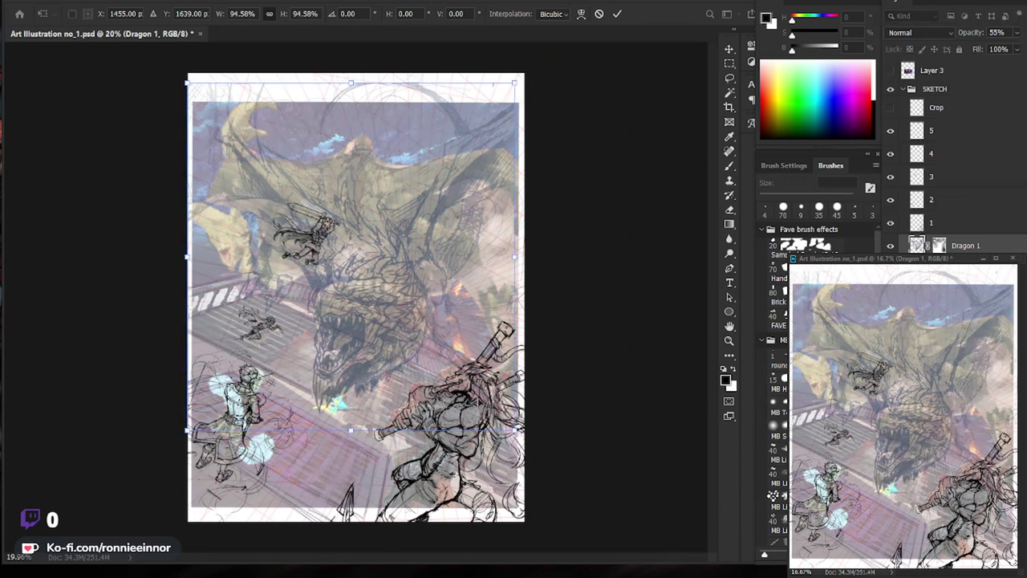
key("Return")
Shift the Dragon 1 photo about 0.41 in sideways and return to sketch layer 5.
left_click(409, 474, "ctrl")
mouse_move(410, 478)
left_mouse_down()
mouse_move(400, 463)
mouse_move(551, 133)
left_mouse_up()
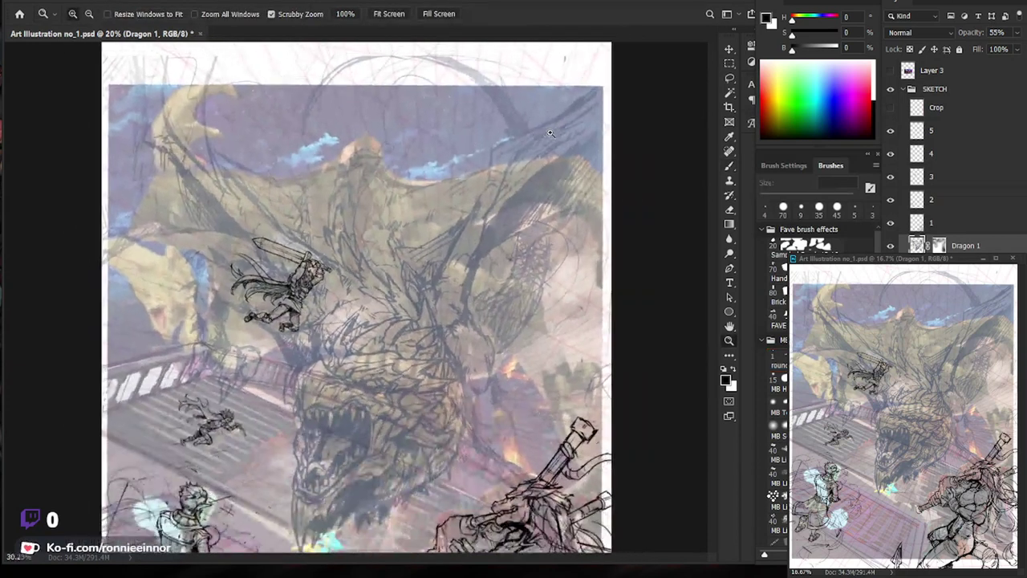
mouse_move(551, 133)
left_mouse_down()
mouse_move(410, 312)
mouse_move(426, 317)
mouse_move(416, 315)
mouse_move(442, 444)
left_mouse_up()
key("v")
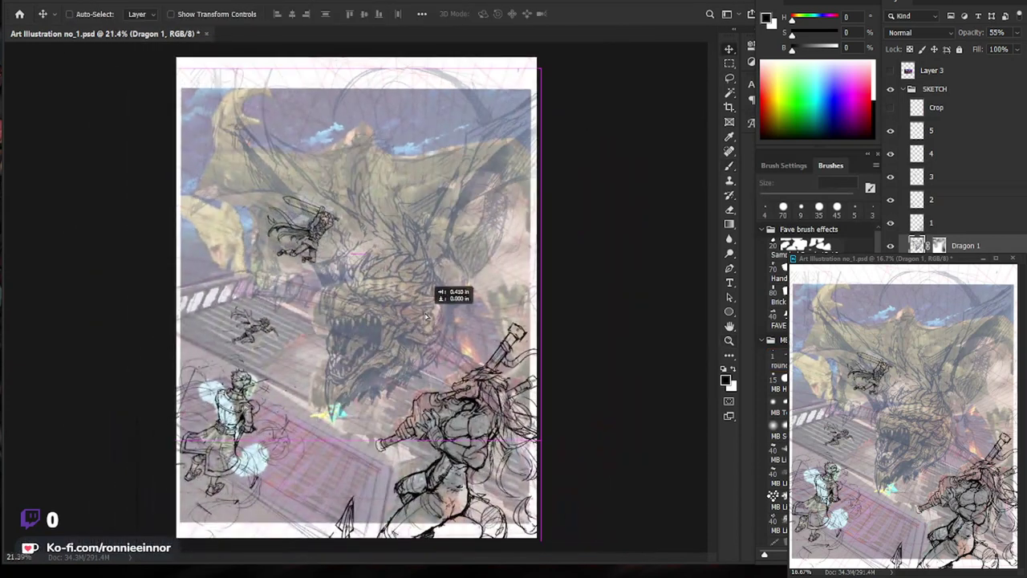
scroll(443, 443, "down", 1)
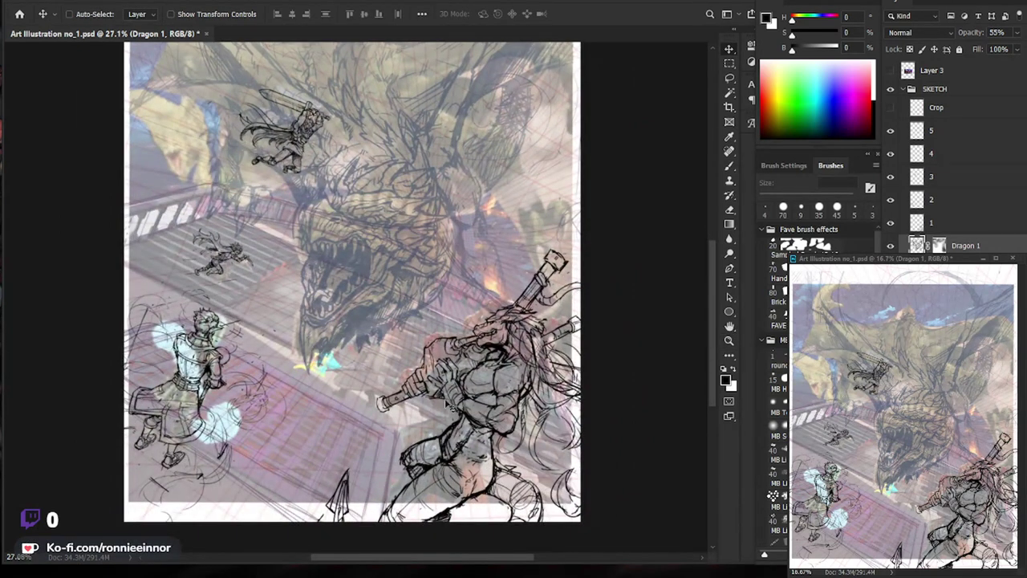
left_click(454, 357, "ctrl")
Zoom in closely on the dragon's lower jaw area.
key("z")
left_click_drag(359, 385, 377, 385)
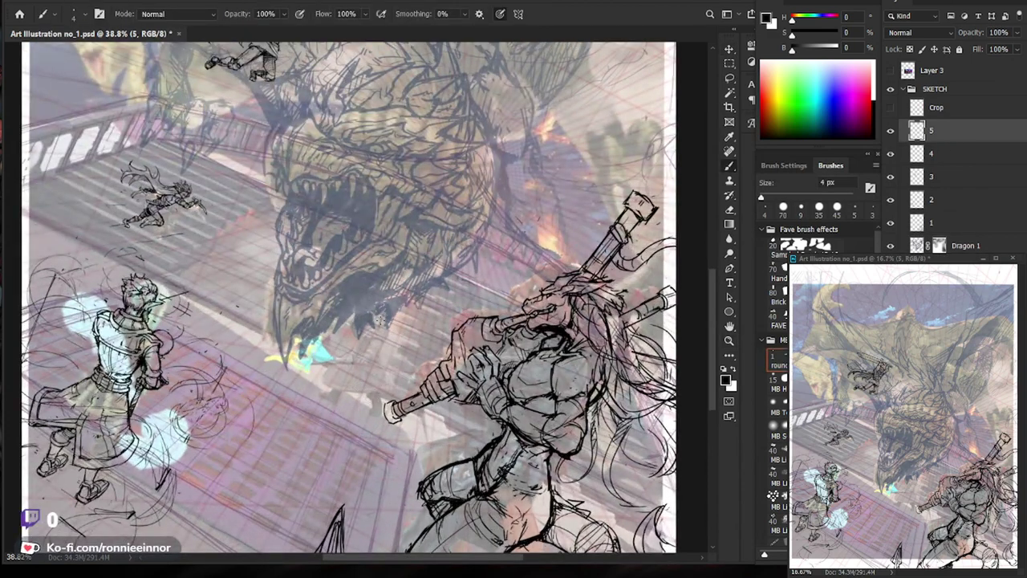
key("z")
left_click_drag(384, 389, 394, 389)
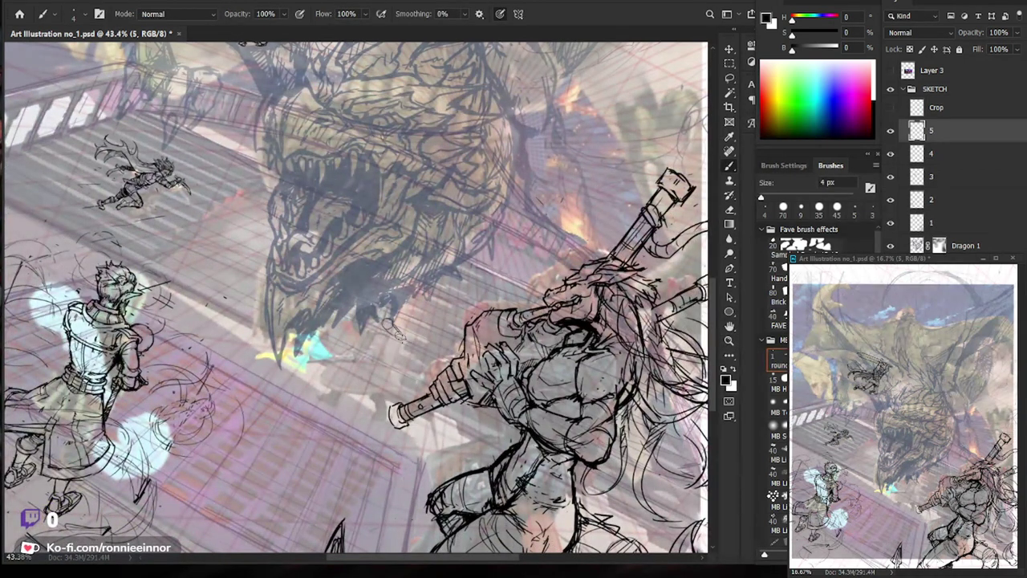
key("z")
left_click_drag(434, 327, 431, 345)
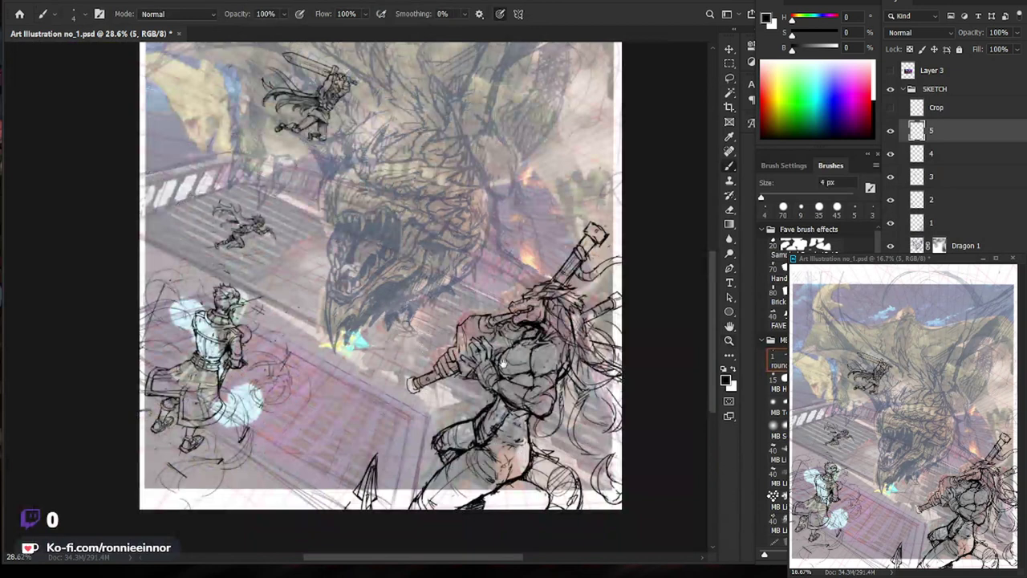
key("b")
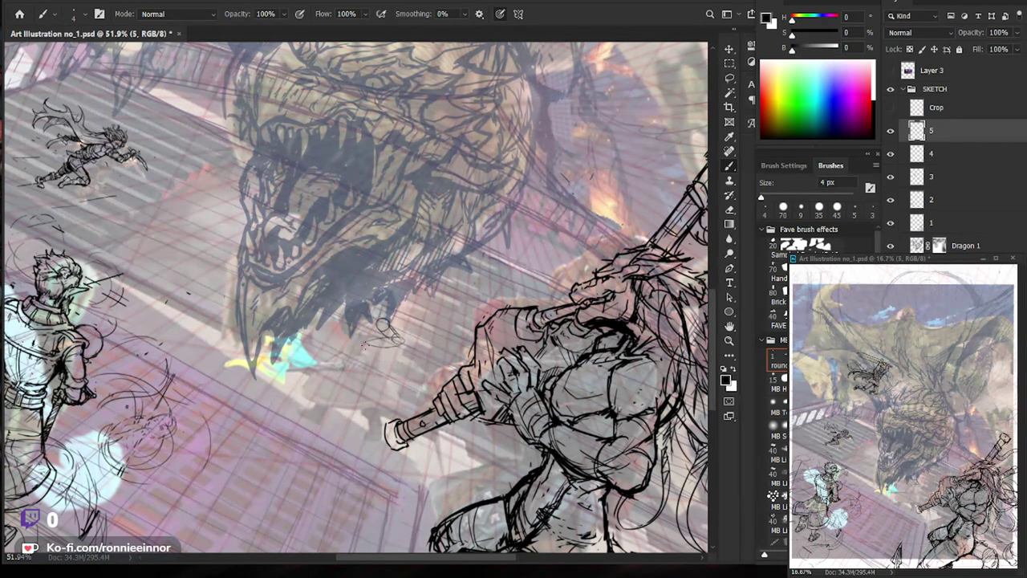
Sketch short curved strokes for a small figure beside the dragon's jaw with the 4 px brush.
mouse_move(356, 324)
left_mouse_down()
mouse_move(359, 340)
mouse_move(363, 324)
mouse_move(347, 348)
mouse_move(381, 353)
mouse_move(376, 371)
left_mouse_up()
mouse_move(355, 287)
left_mouse_down()
mouse_move(325, 342)
mouse_move(362, 314)
left_mouse_up()
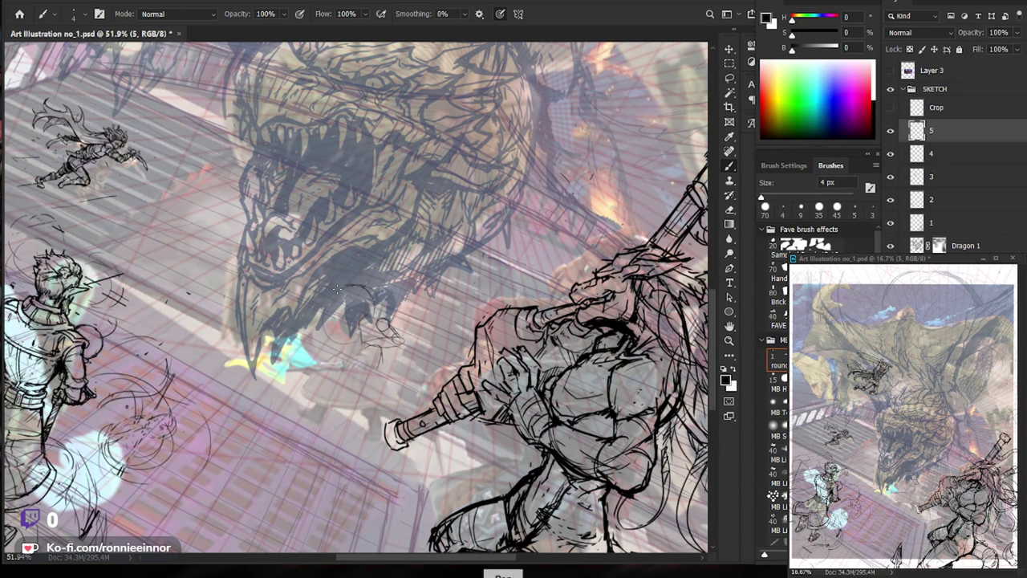
mouse_move(346, 279)
left_mouse_down()
mouse_move(377, 303)
mouse_move(372, 292)
left_mouse_up()
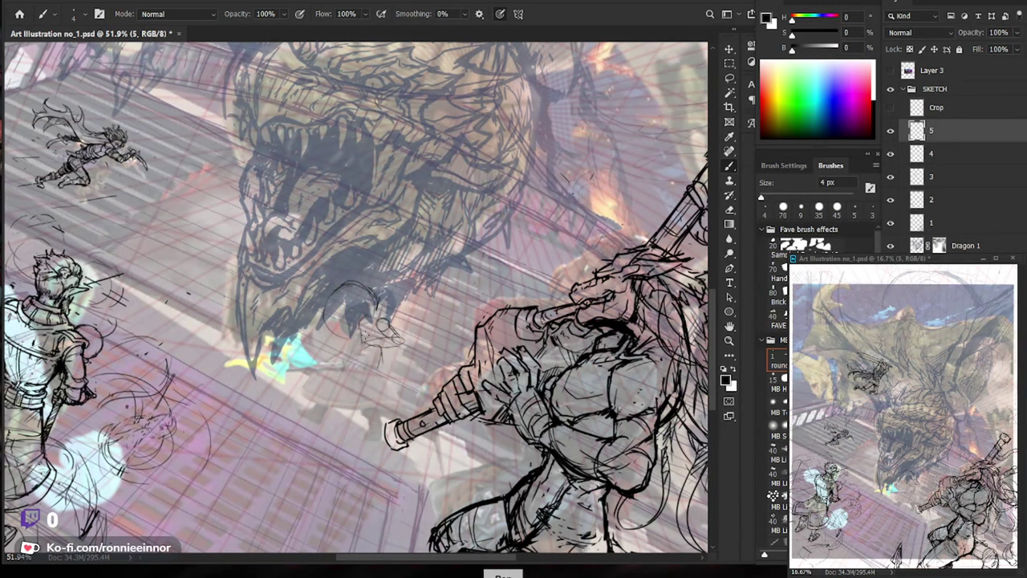
key("e")
key("b")
key("b")
Hide the dragon-head sketch layer and rough in the small figure's rounded head.
left_click(890, 246)
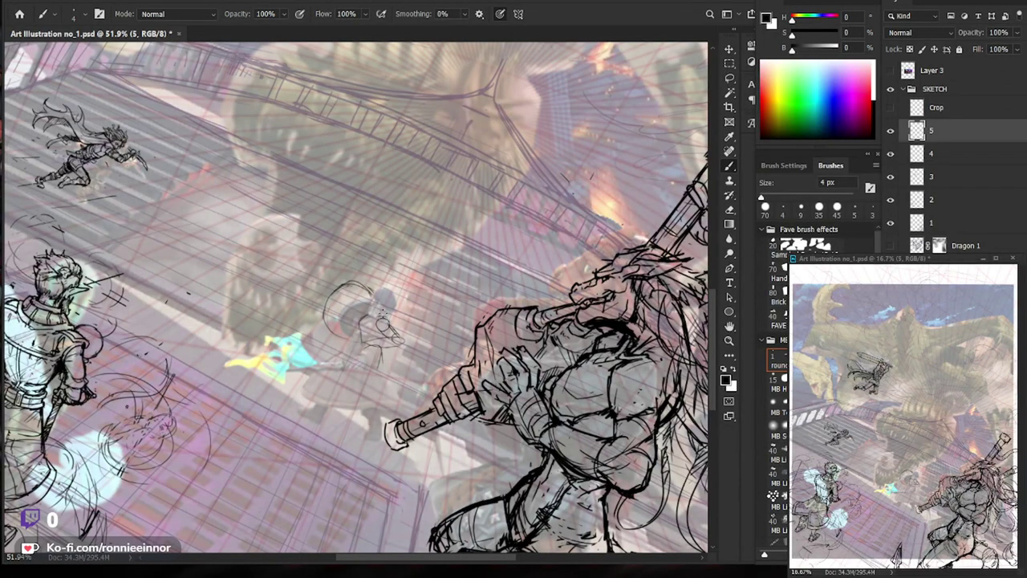
mouse_move(376, 308)
left_mouse_down()
mouse_move(383, 317)
mouse_move(390, 307)
mouse_move(384, 287)
mouse_move(367, 315)
mouse_move(381, 297)
left_mouse_up()
key("e")
key("b")
scroll(426, 404, "down", 2)
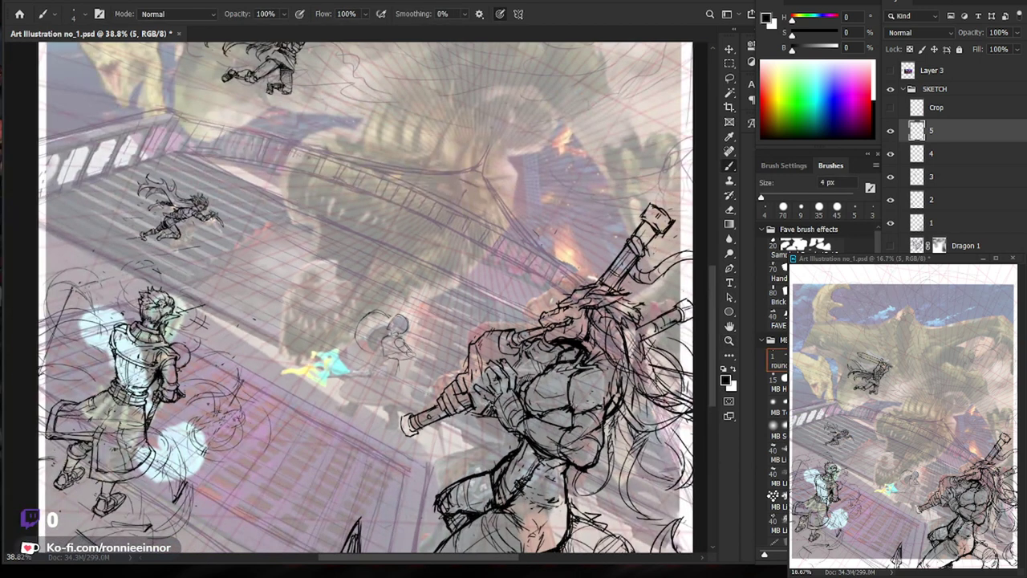
scroll(458, 353, "up", 2)
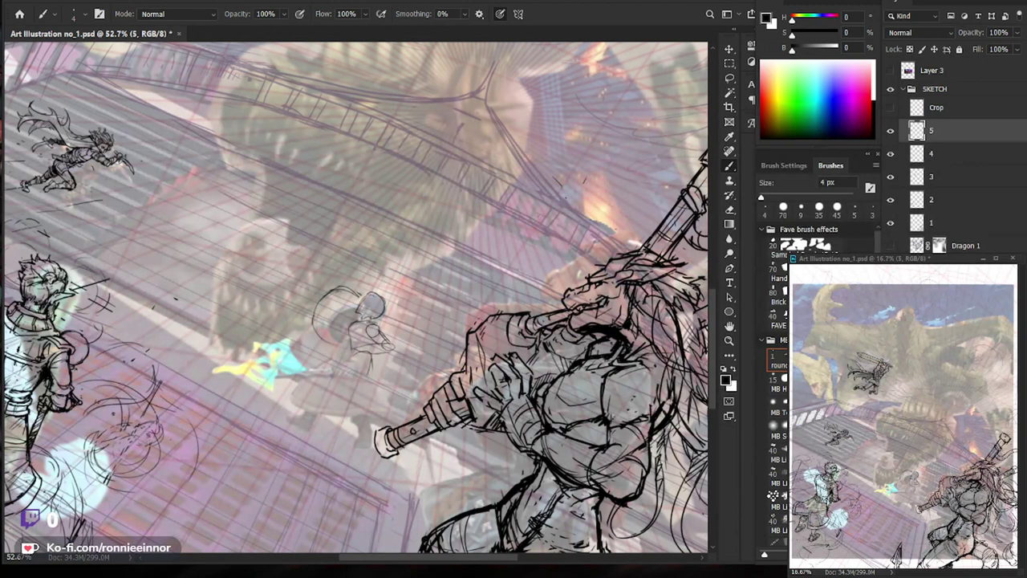
Sketch the small figure's torso, lower body and legs.
mouse_move(346, 309)
left_mouse_down()
mouse_move(337, 324)
mouse_move(346, 337)
left_mouse_up()
mouse_move(350, 311)
left_mouse_down()
mouse_move(358, 318)
mouse_move(313, 313)
mouse_move(329, 339)
left_mouse_up()
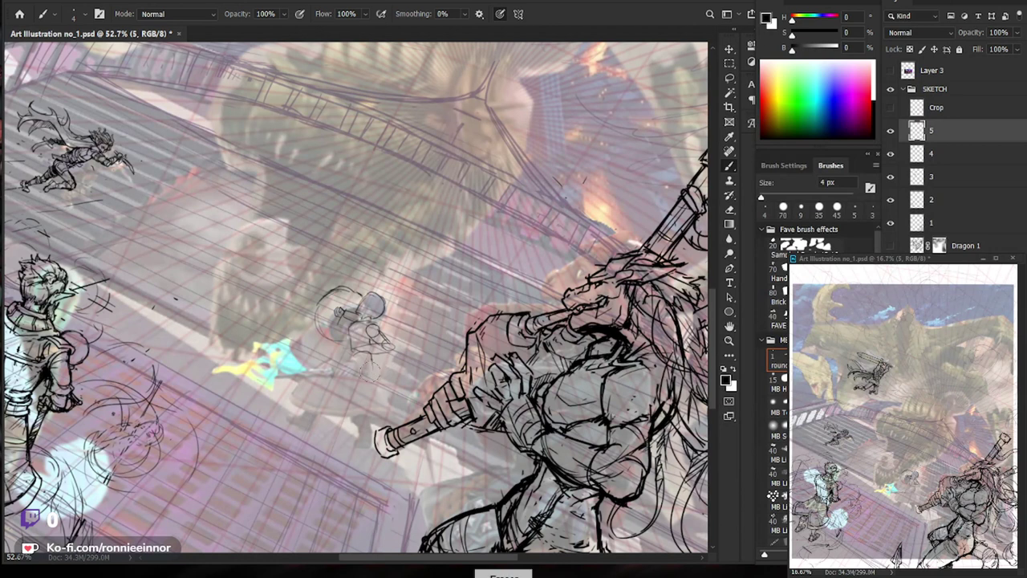
left_click_drag(345, 353, 378, 379)
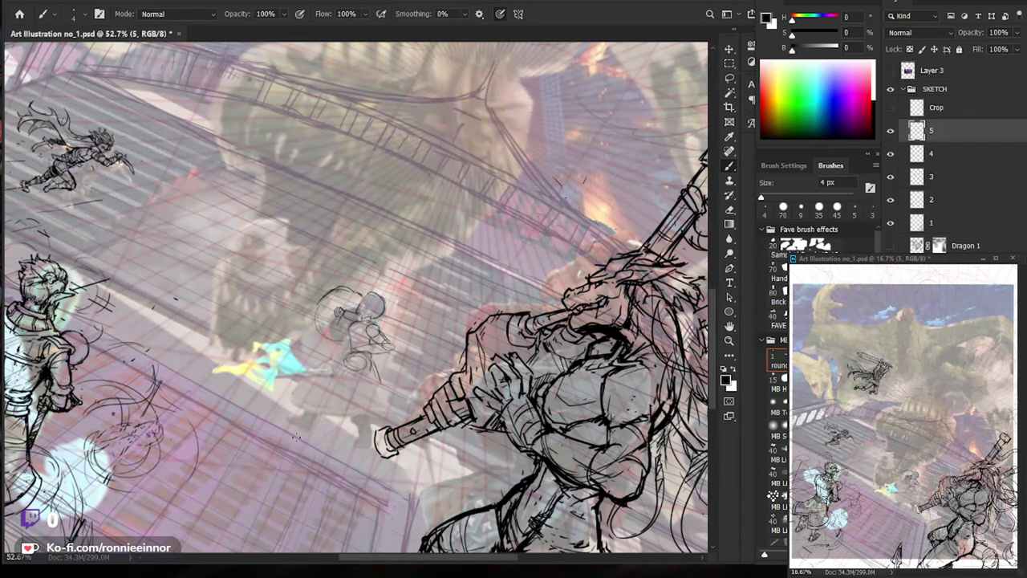
left_click_drag(354, 375, 363, 392)
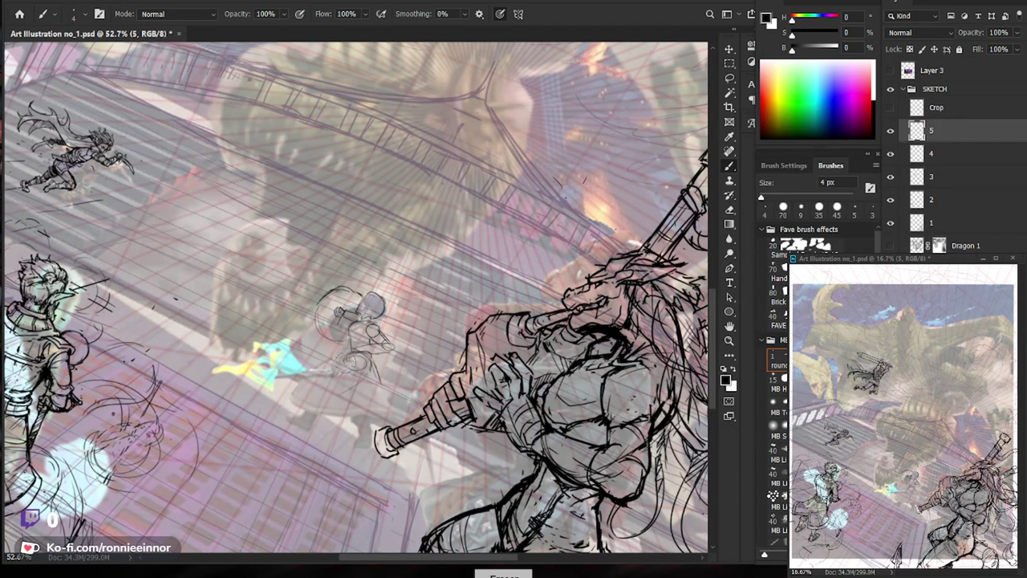
left_click_drag(350, 323, 366, 329)
left_click_drag(357, 351, 397, 325)
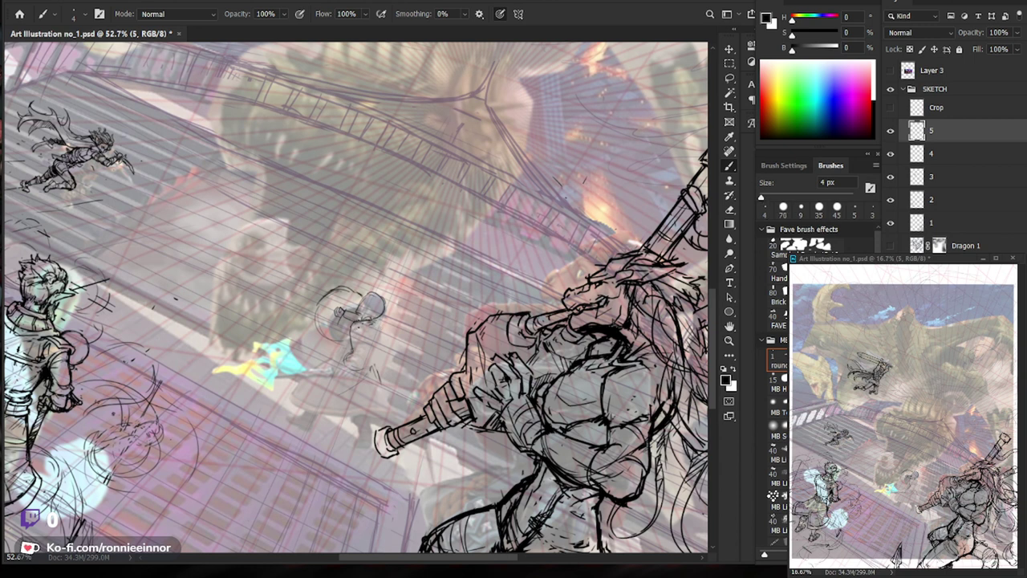
Add body strokes and marks around the small figure's head and legs.
mouse_move(361, 344)
left_mouse_down()
mouse_move(373, 327)
mouse_move(350, 343)
mouse_move(370, 353)
mouse_move(371, 325)
mouse_move(365, 358)
left_mouse_up()
left_click_drag(372, 323, 372, 339)
mouse_move(376, 340)
left_mouse_down()
mouse_move(346, 384)
mouse_move(340, 369)
left_mouse_up()
key("e")
key("b")
left_click_drag(383, 295, 391, 314)
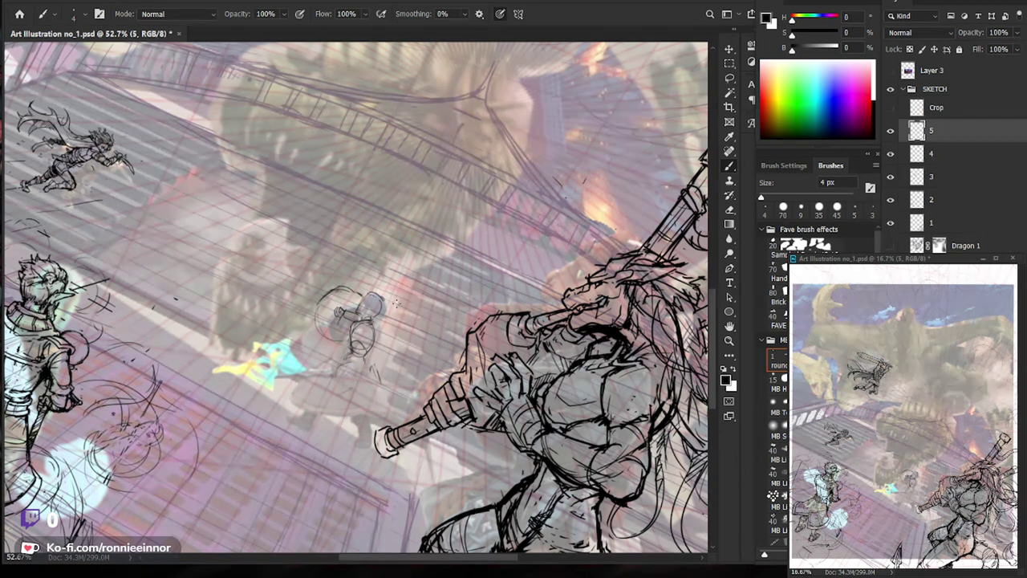
Nudge the small figure up with the Move tool and draw a ground line beneath it.
key("v")
mouse_move(362, 418)
left_mouse_down()
mouse_move(362, 400)
mouse_move(363, 419)
left_mouse_up()
key("b")
key("e")
key("b")
left_click_drag(361, 325, 372, 341)
mouse_move(382, 351)
left_mouse_down()
mouse_move(386, 362)
mouse_move(277, 366)
left_mouse_up()
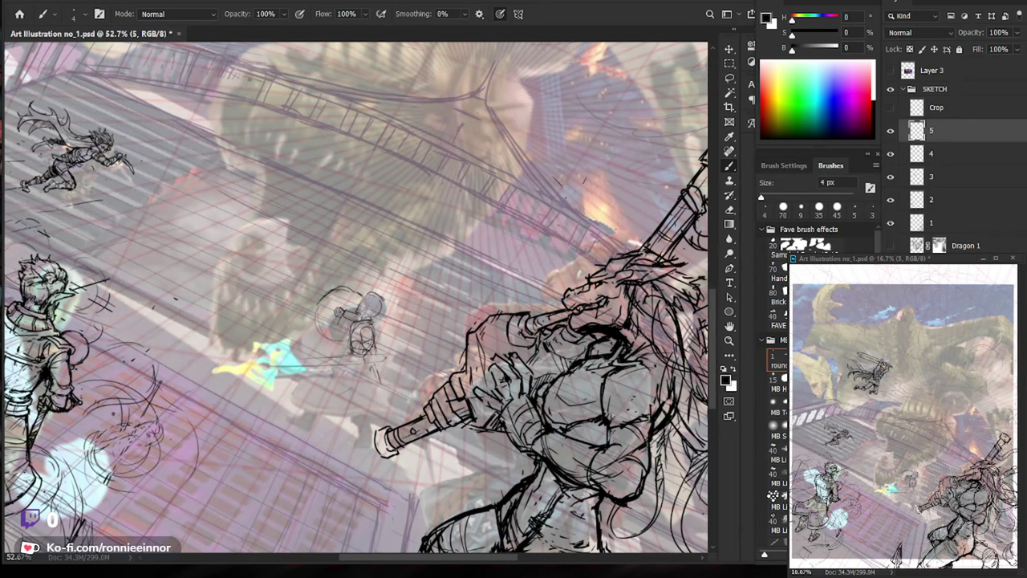
Rework the strokes around the small figure's legs, alternating Eraser and Brush.
left_click_drag(357, 351, 366, 363)
key("e")
key("b")
mouse_move(370, 341)
left_mouse_down()
mouse_move(362, 353)
mouse_move(366, 337)
mouse_move(395, 361)
left_mouse_up()
key("e")
key("b")
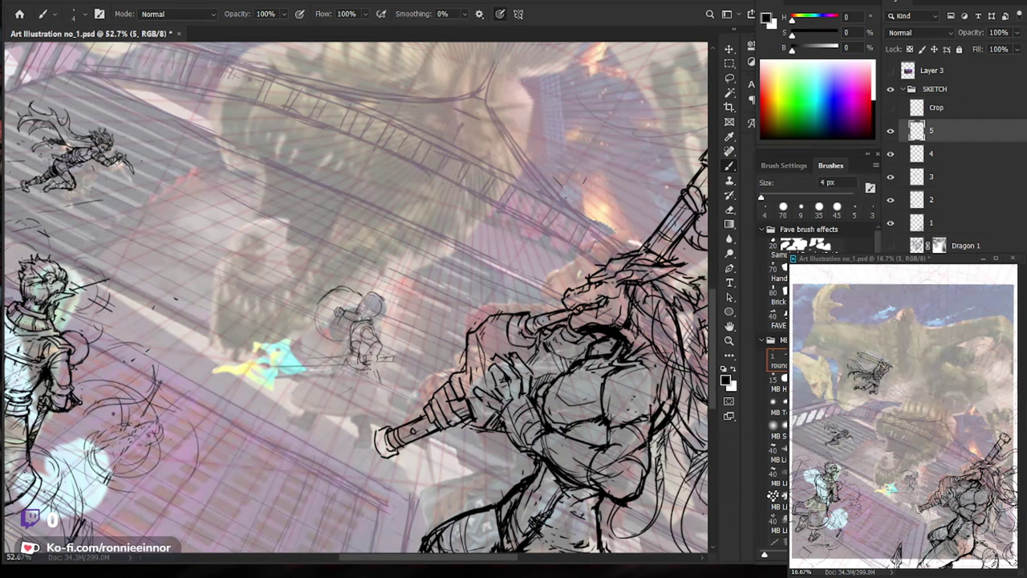
Extend the figure's legs downward with new strokes below its feet.
left_click_drag(350, 380, 338, 391)
left_click_drag(366, 377, 340, 387)
mouse_move(358, 377)
left_mouse_down()
mouse_move(324, 394)
mouse_move(345, 387)
mouse_move(308, 383)
mouse_move(328, 406)
mouse_move(305, 406)
left_mouse_up()
mouse_move(304, 403)
left_mouse_down()
mouse_move(305, 431)
mouse_move(329, 411)
left_mouse_up()
key("e")
key("b")
key("e")
key("b")
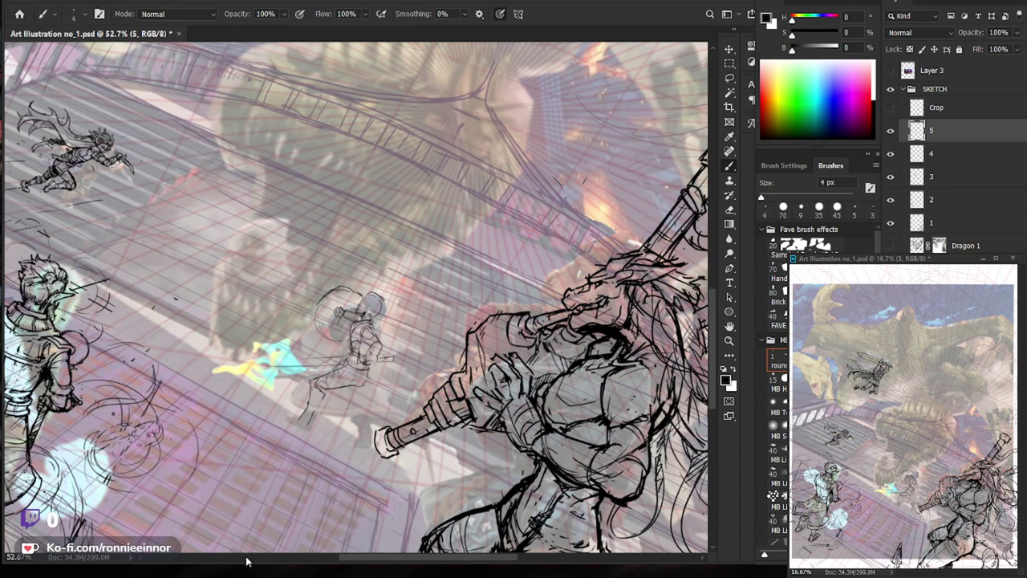
Draw fresh leg lines, undo one stroke, and redraw the figure's hips.
left_click_drag(350, 385, 363, 440)
key("b")
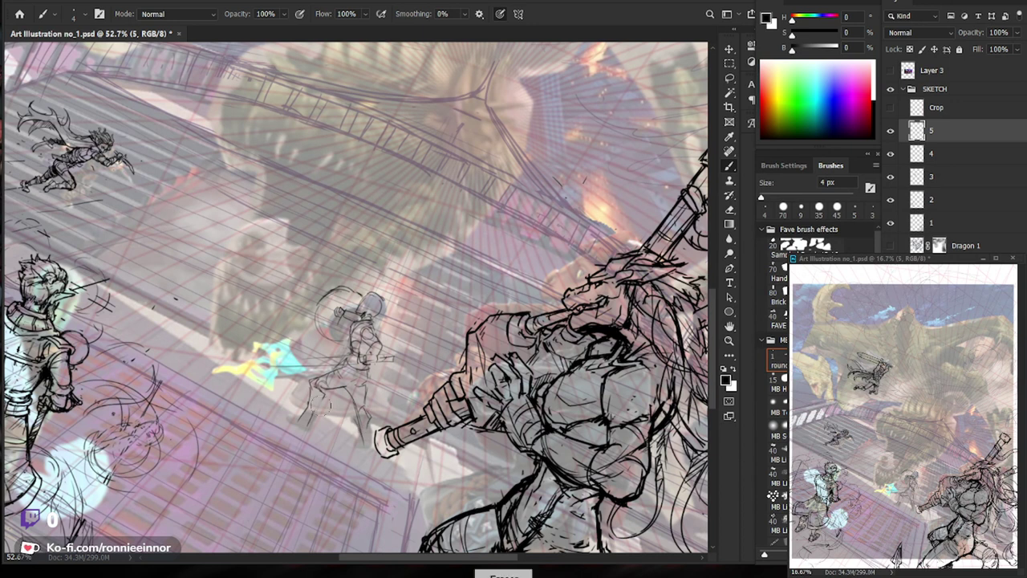
left_click_drag(306, 376, 310, 428)
left_click_drag(325, 391, 309, 426)
key("ctrl+z")
key("ctrl+z")
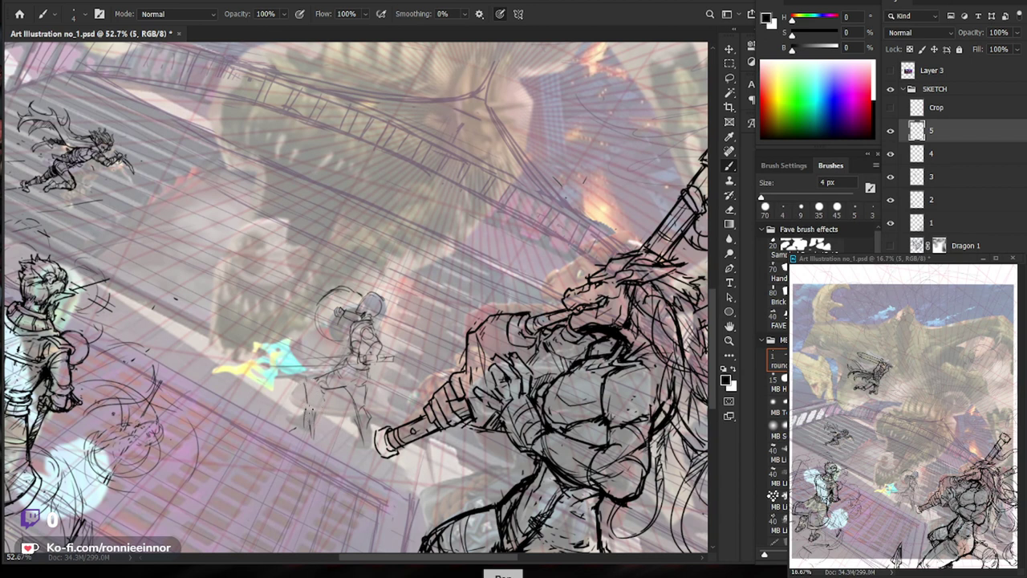
left_click_drag(313, 382, 316, 393)
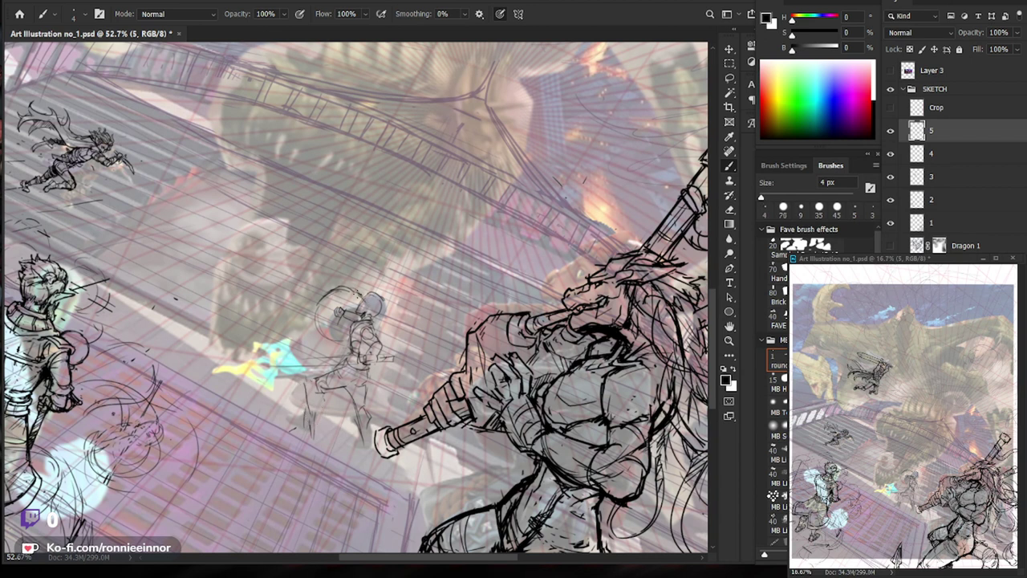
Sketch a round shape around the figure's head and add leg and arm strokes.
left_click_drag(363, 301, 365, 311)
mouse_move(367, 294)
left_mouse_down()
mouse_move(381, 289)
mouse_move(386, 308)
left_mouse_up()
mouse_move(358, 377)
left_mouse_down()
mouse_move(337, 390)
mouse_move(345, 373)
left_mouse_up()
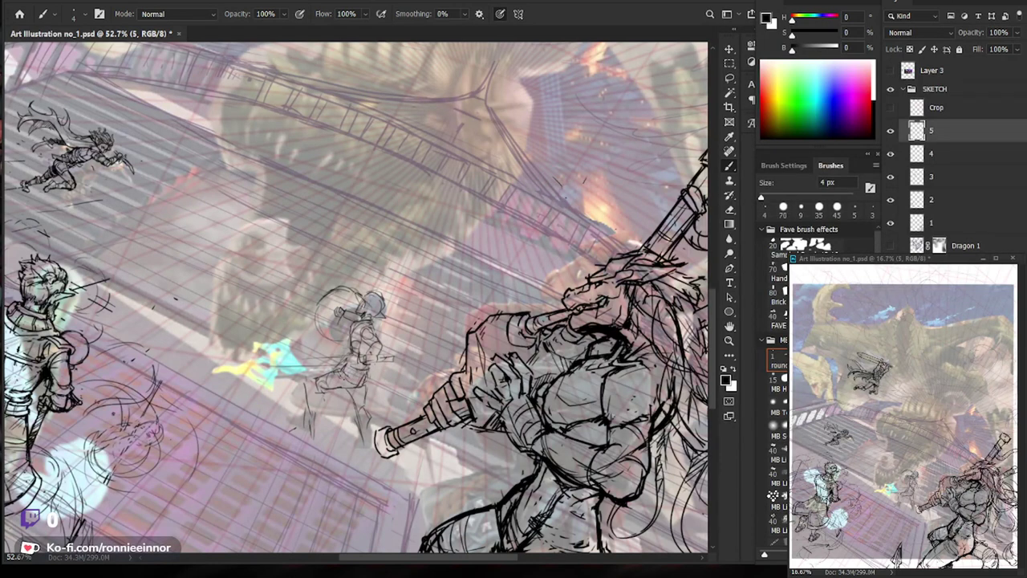
left_click_drag(351, 351, 350, 363)
Add final leg strokes, erase stray lines, and redraw the small figure's feet.
mouse_move(315, 382)
left_mouse_down()
mouse_move(310, 412)
mouse_move(316, 394)
left_mouse_up()
mouse_move(326, 393)
left_mouse_down()
mouse_move(323, 411)
mouse_move(310, 399)
mouse_move(308, 410)
mouse_move(344, 396)
left_mouse_up()
left_click(356, 427)
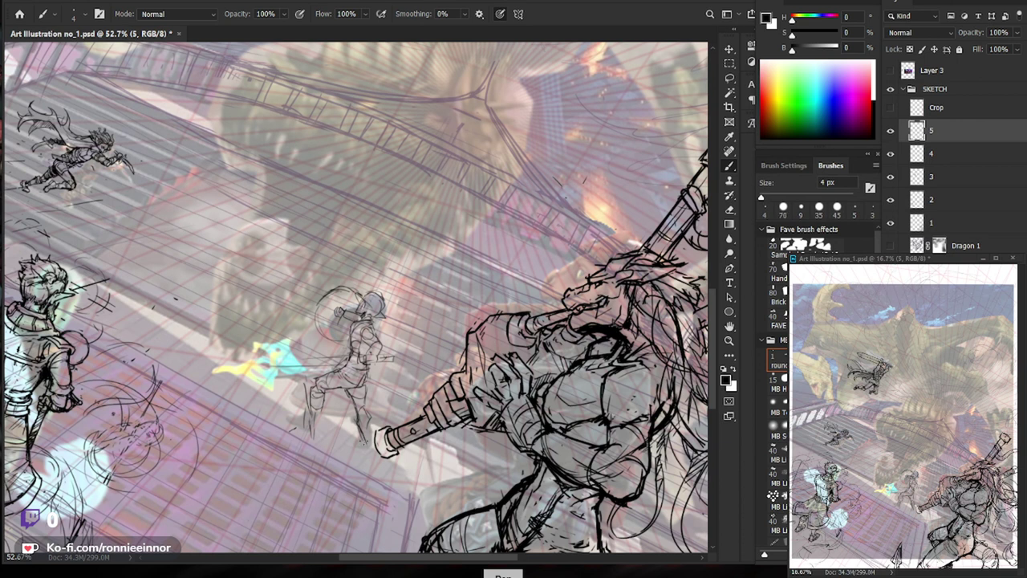
mouse_move(317, 416)
left_mouse_down()
mouse_move(332, 427)
mouse_move(318, 396)
mouse_move(305, 433)
left_mouse_up()
key("e")
mouse_move(318, 410)
left_mouse_down()
mouse_move(313, 431)
mouse_move(287, 430)
mouse_move(300, 435)
left_mouse_up()
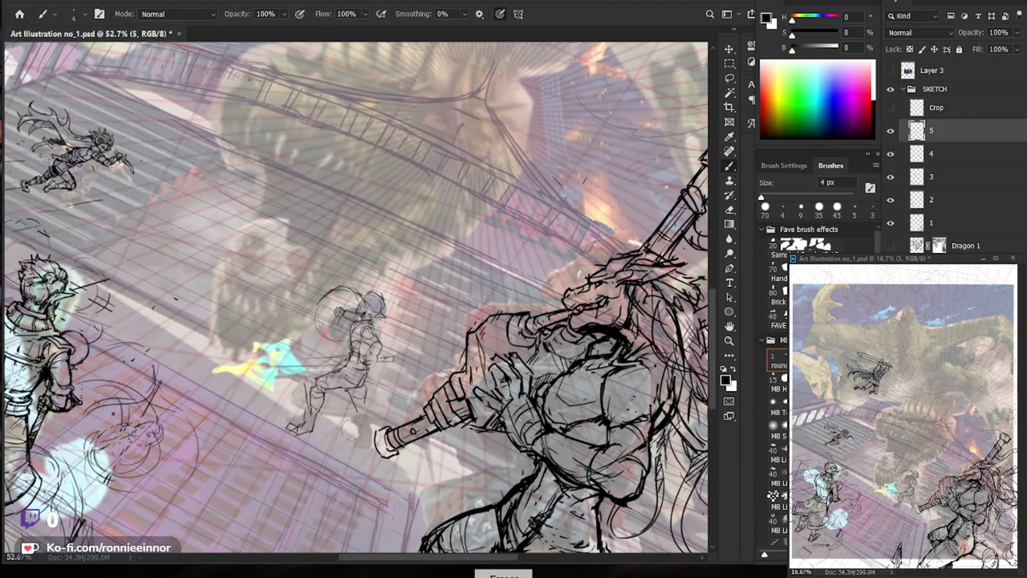
Redraw the small figure's striding legs and feet, erasing stray leg lines.
left_click_drag(352, 395, 356, 413)
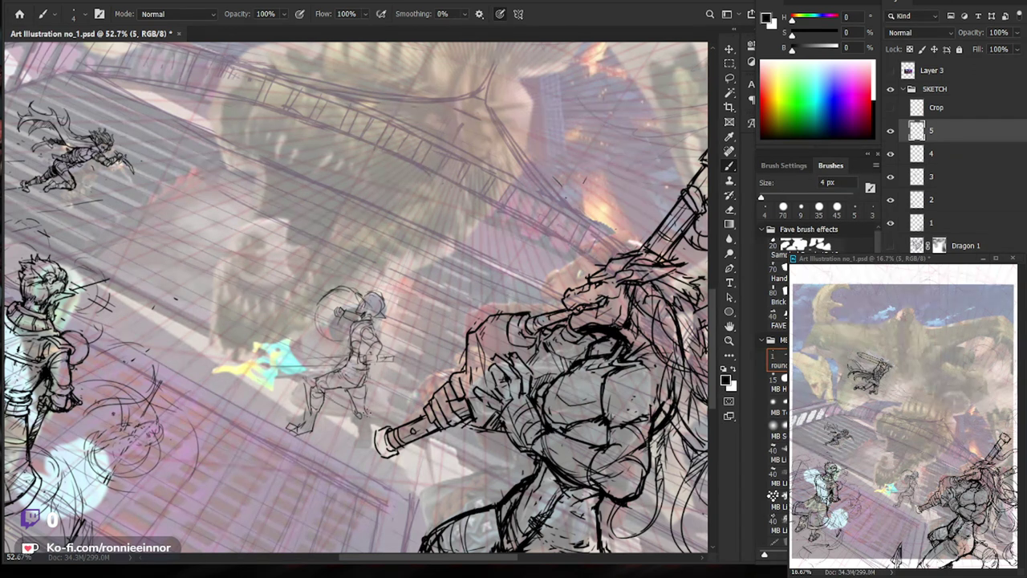
key("e")
left_click_drag(356, 420, 367, 451)
left_click_drag(343, 383, 342, 388)
key("e")
mouse_move(317, 400)
left_mouse_down()
mouse_move(311, 422)
mouse_move(305, 414)
mouse_move(318, 400)
mouse_move(313, 413)
mouse_move(303, 401)
mouse_move(306, 412)
left_mouse_up()
key("b")
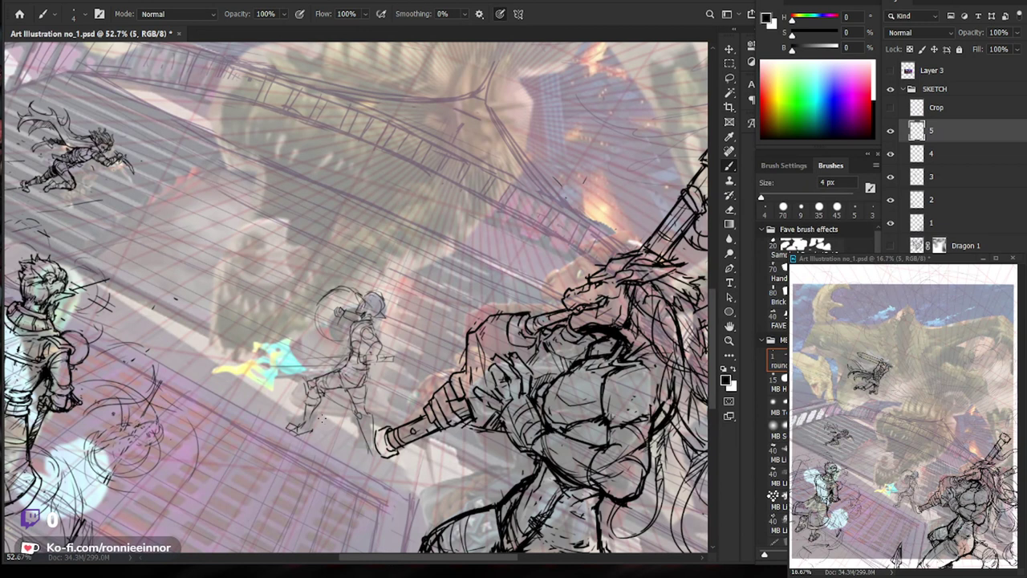
left_click_drag(305, 420, 309, 431)
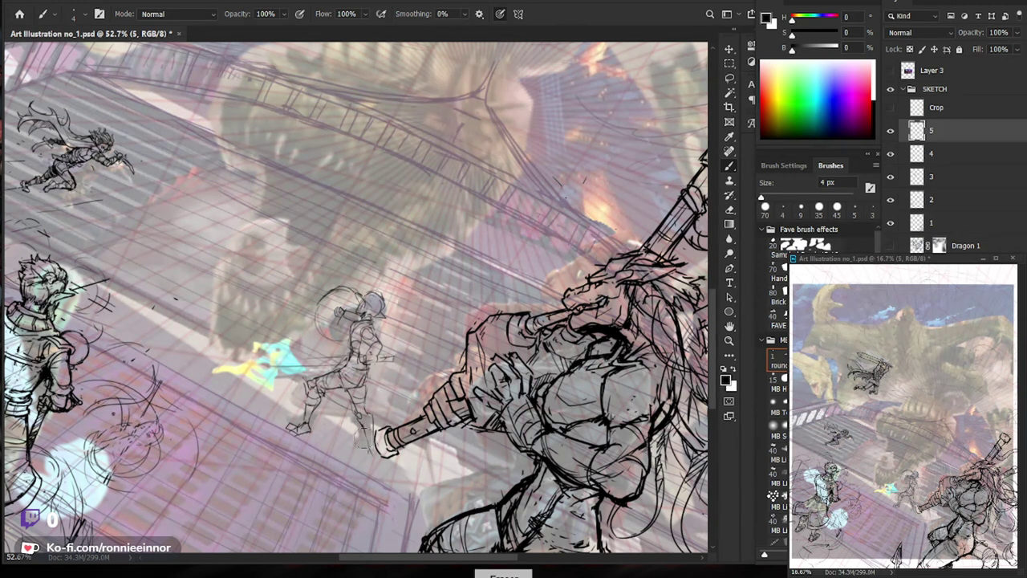
left_click_drag(354, 410, 357, 415)
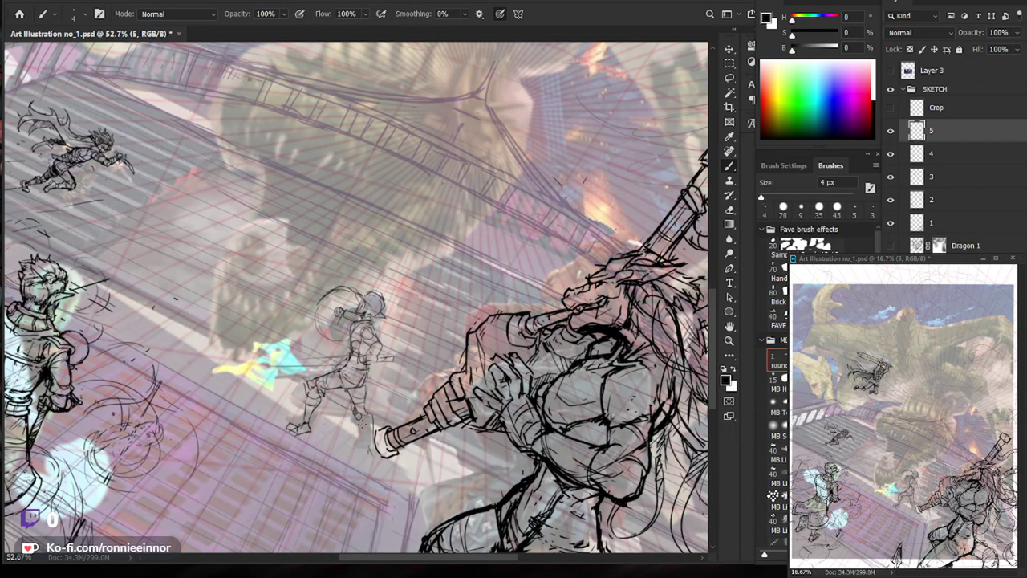
left_click_drag(365, 417, 360, 436)
Draw a long horizontal sword from the figure's hand, retrying strokes with undo.
left_click_drag(360, 355, 263, 363)
key("ctrl+z")
left_click_drag(363, 358, 274, 359)
left_click_drag(341, 359, 260, 361)
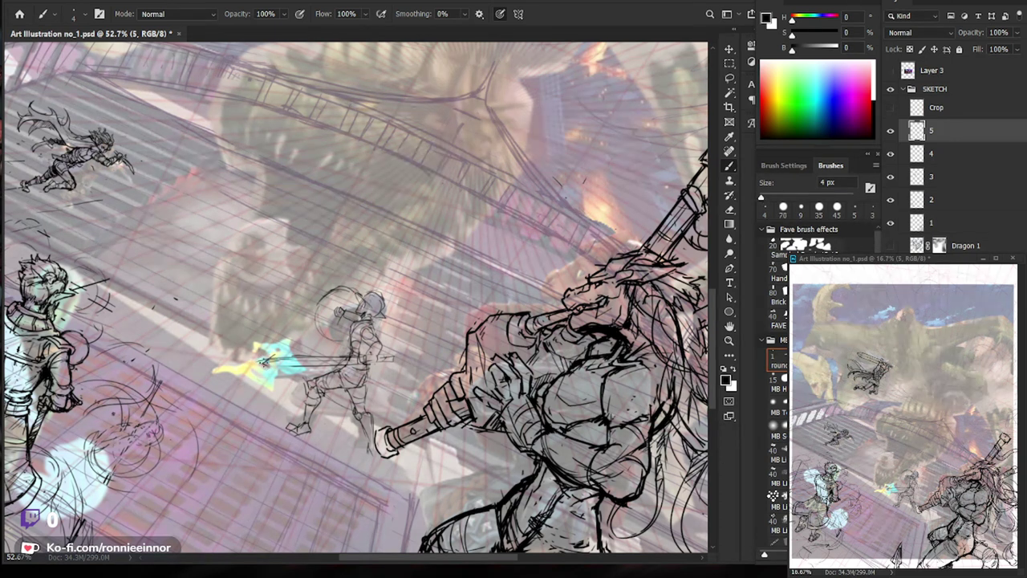
left_click_drag(268, 359, 273, 357)
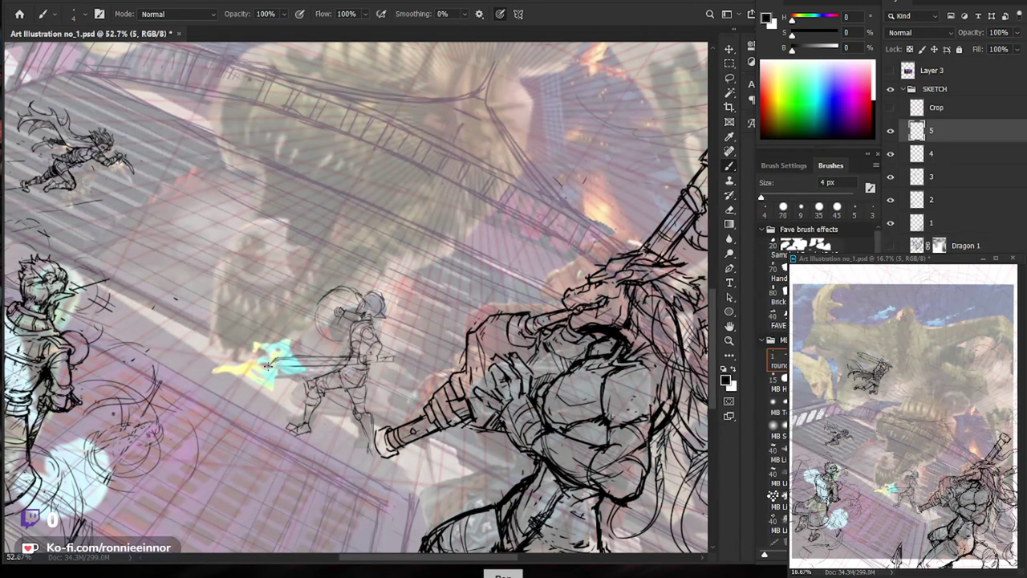
key("ctrl+z")
mouse_move(337, 363)
left_mouse_down()
mouse_move(269, 358)
mouse_move(401, 356)
left_mouse_up()
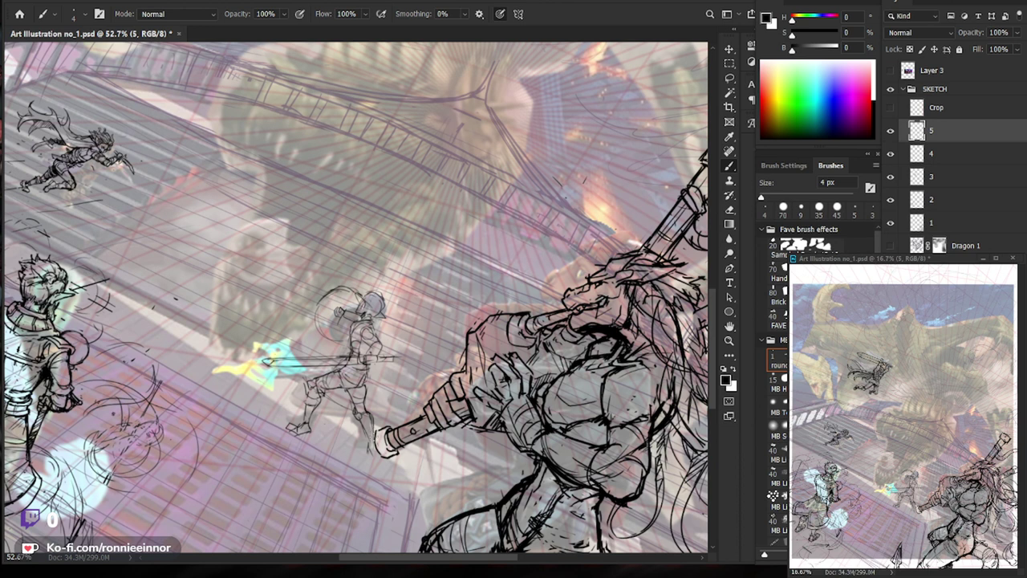
Erase and redo the figure's lower leg and foot lines.
left_click_drag(363, 427, 374, 431)
key("e")
mouse_move(321, 395)
left_mouse_down()
mouse_move(291, 431)
mouse_move(315, 384)
mouse_move(292, 430)
left_mouse_up()
key("b")
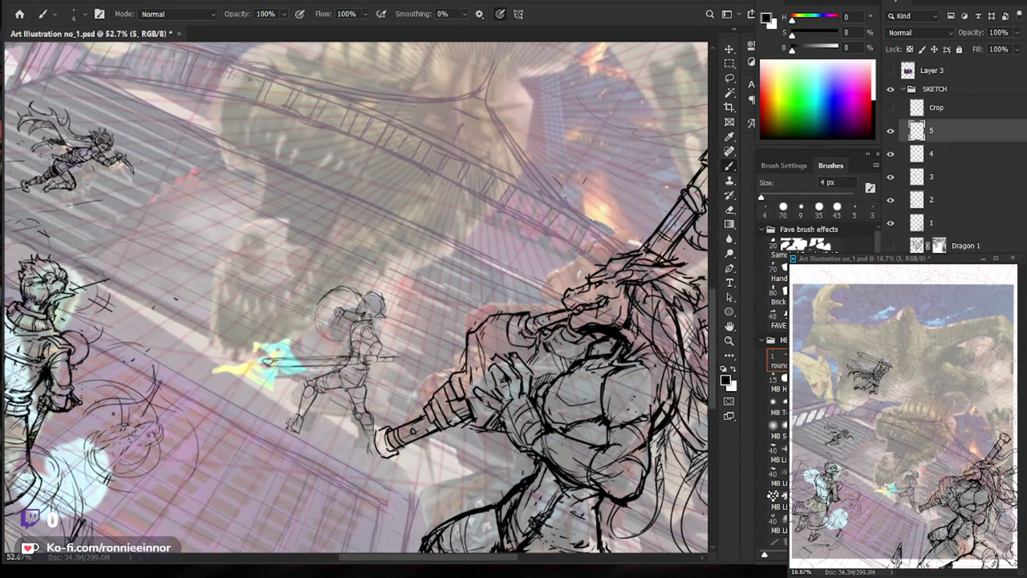
key("b")
key("b")
Move the small sword figure's sketch to a new spot with the Move tool.
key("v")
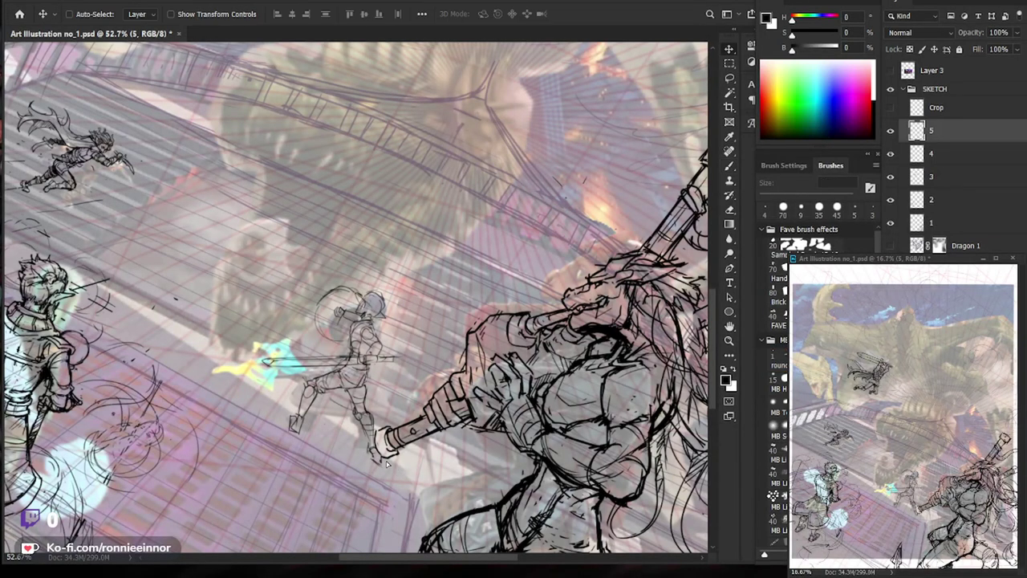
left_click_drag(391, 466, 374, 459)
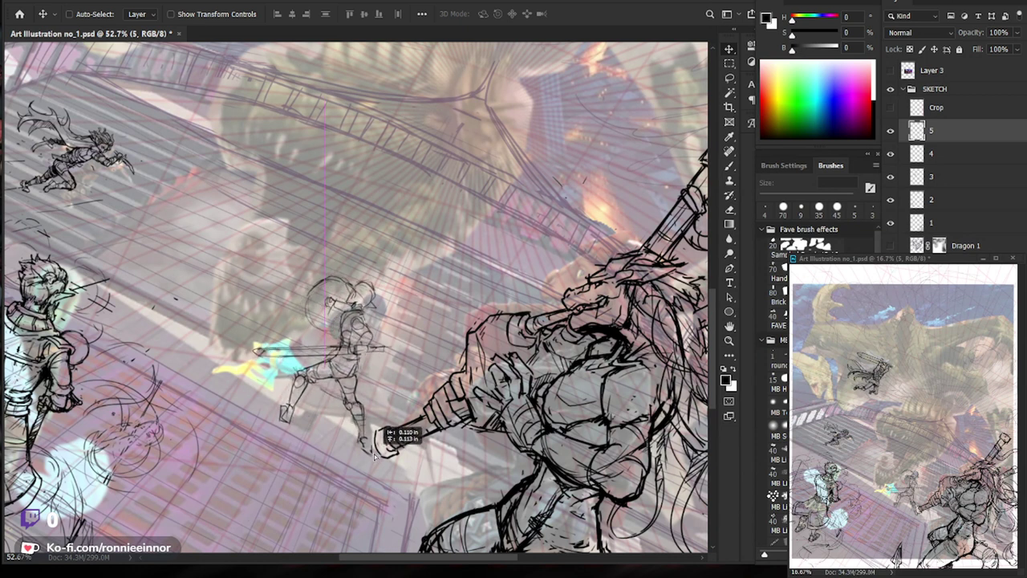
mouse_move(387, 439)
left_mouse_down()
mouse_move(377, 429)
mouse_move(396, 422)
mouse_move(399, 460)
left_mouse_up()
scroll(377, 430, "down", 5)
scroll(358, 405, "up", 3)
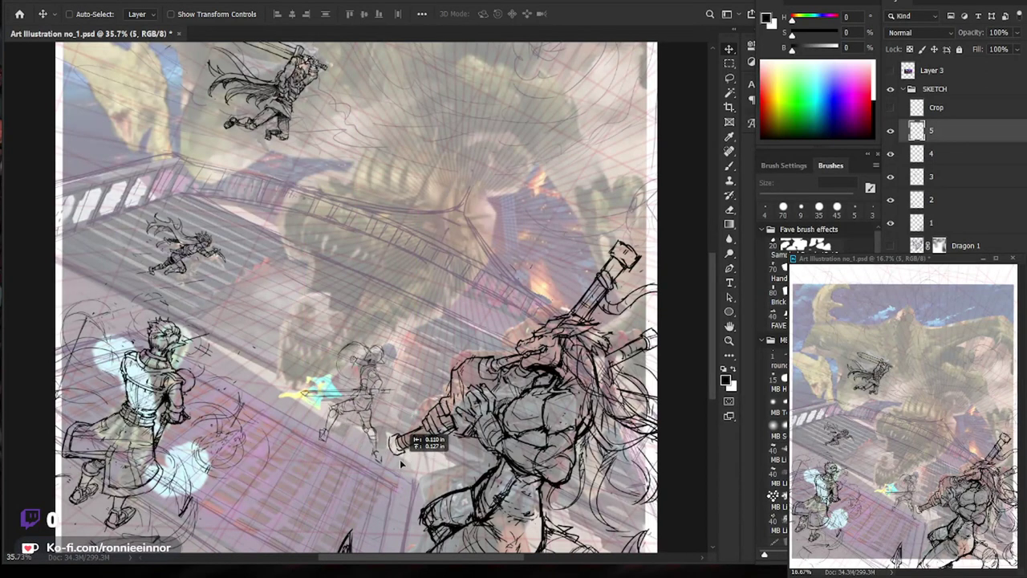
left_click_drag(399, 461, 399, 460)
Toggle the Dragon 1 layer on and off to compare the figure's placement.
key("z")
scroll(464, 427, "down", 3)
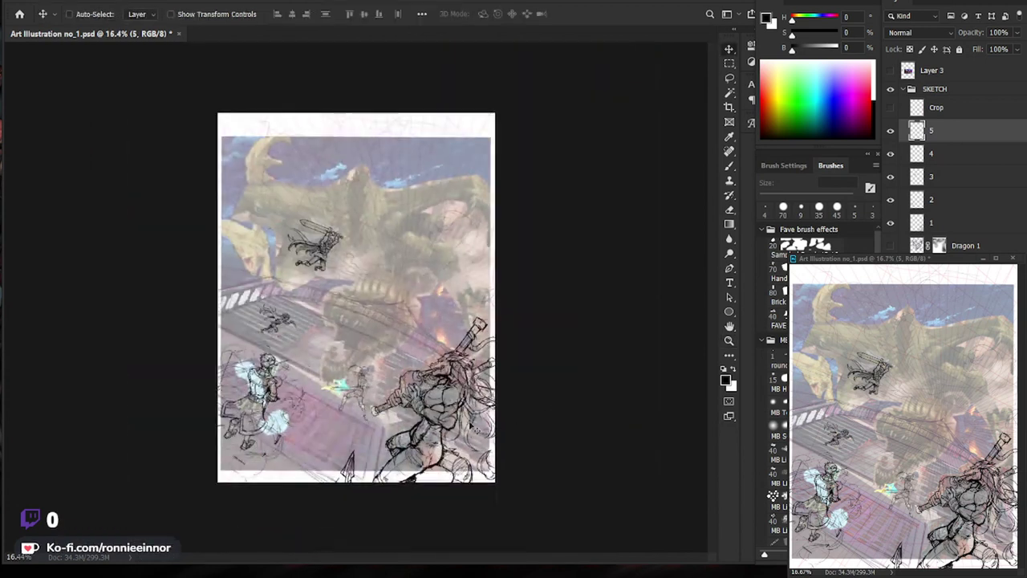
scroll(395, 415, "up", 3)
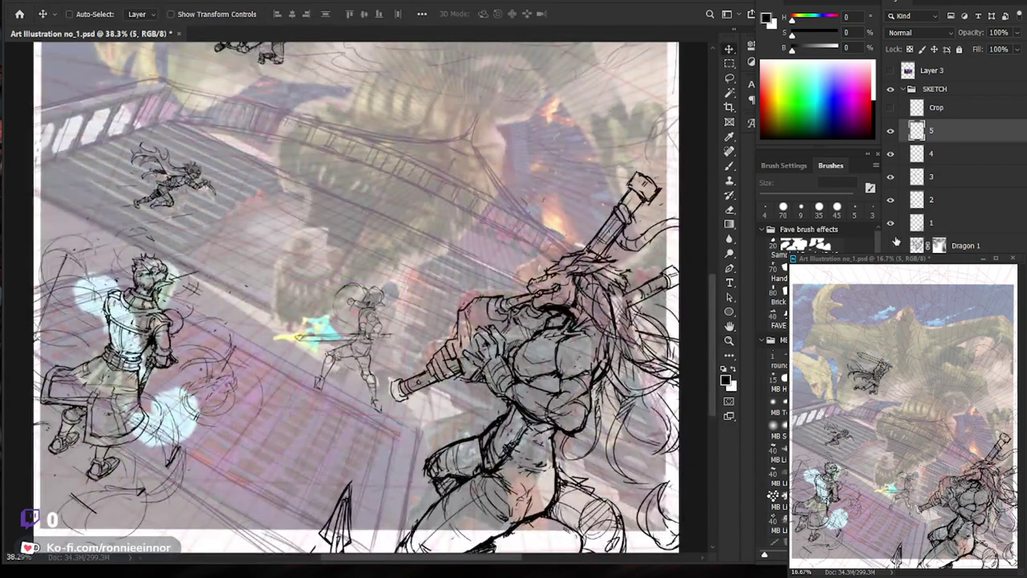
left_click(890, 245)
left_click(891, 245)
scroll(353, 313, "up", 3)
Extend the small figure's sword line further to the right with the 4 px brush.
key("b")
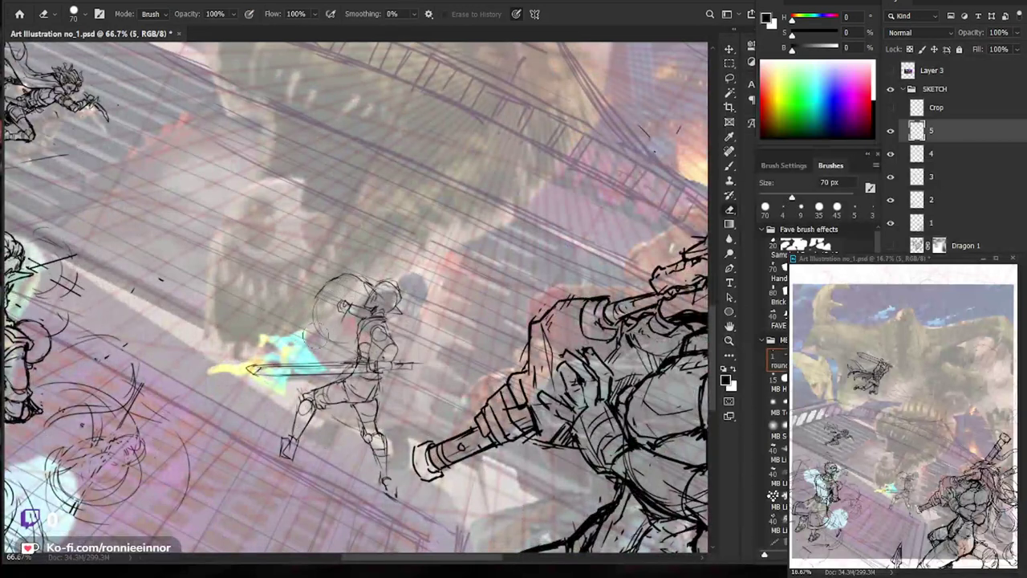
key("b")
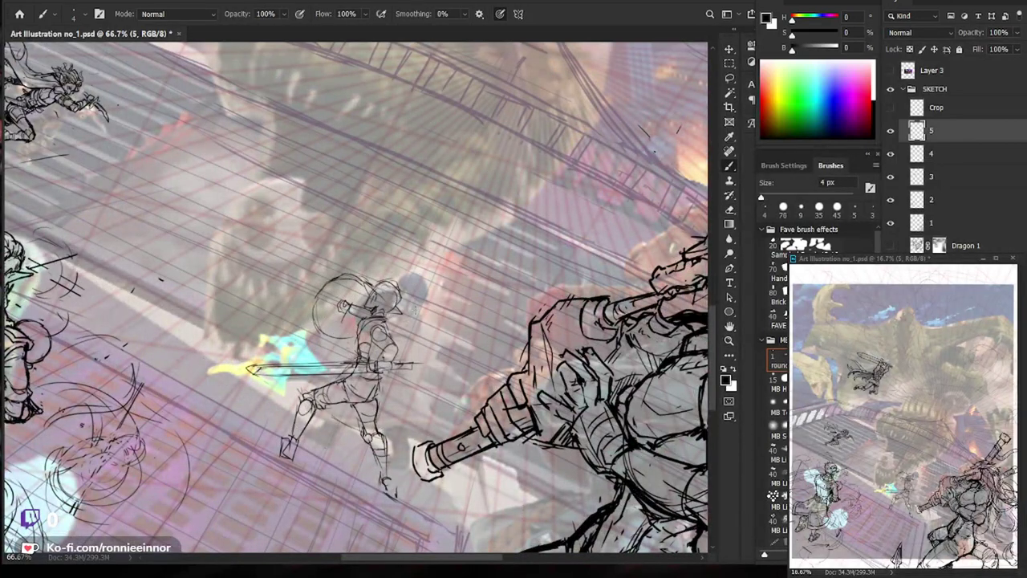
key("ctrl+space")
left_click_drag(315, 332, 329, 320)
left_click_drag(391, 365, 421, 368)
key("e")
key("b")
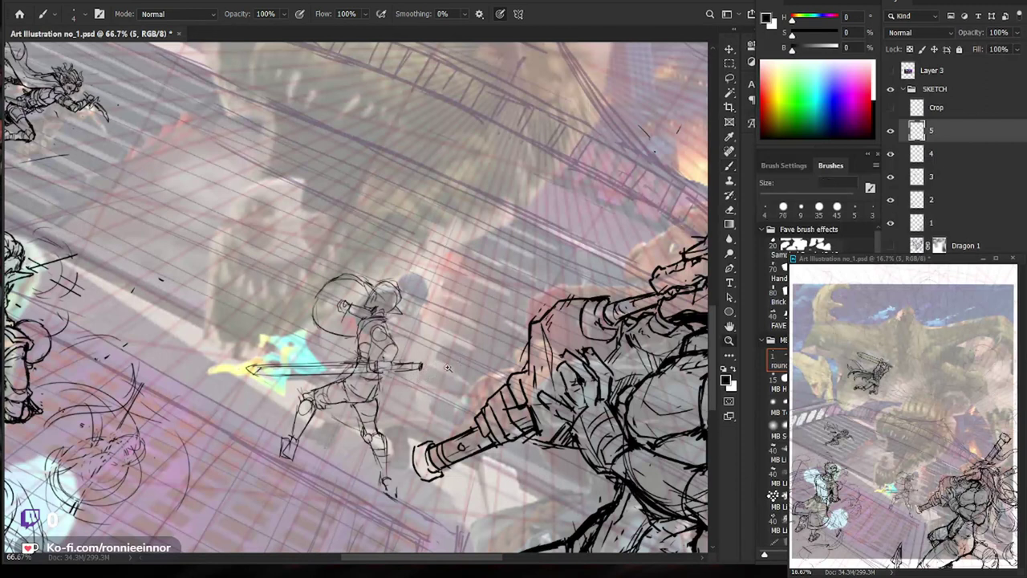
left_click_drag(249, 425, 277, 424)
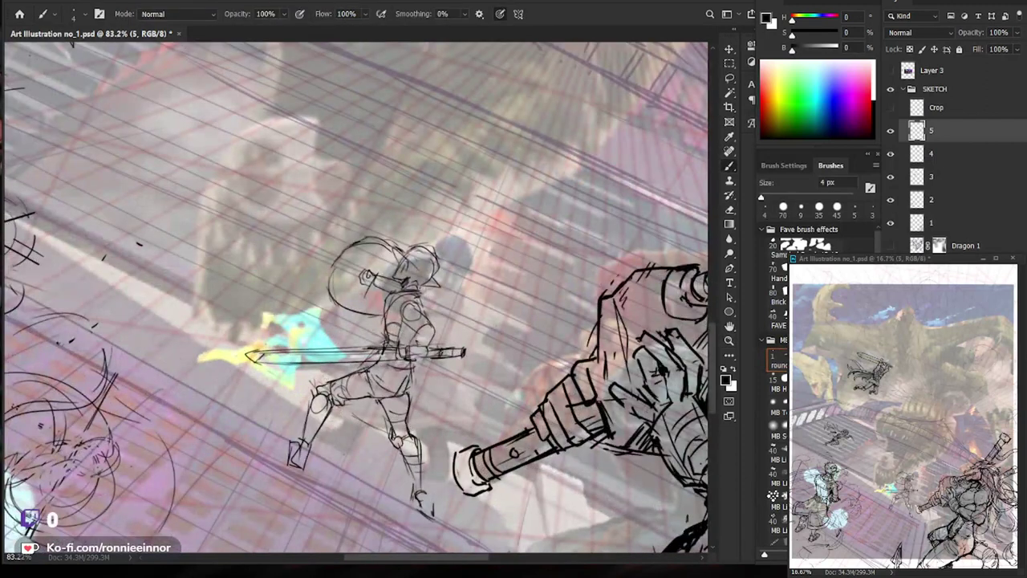
key("ctrl+0")
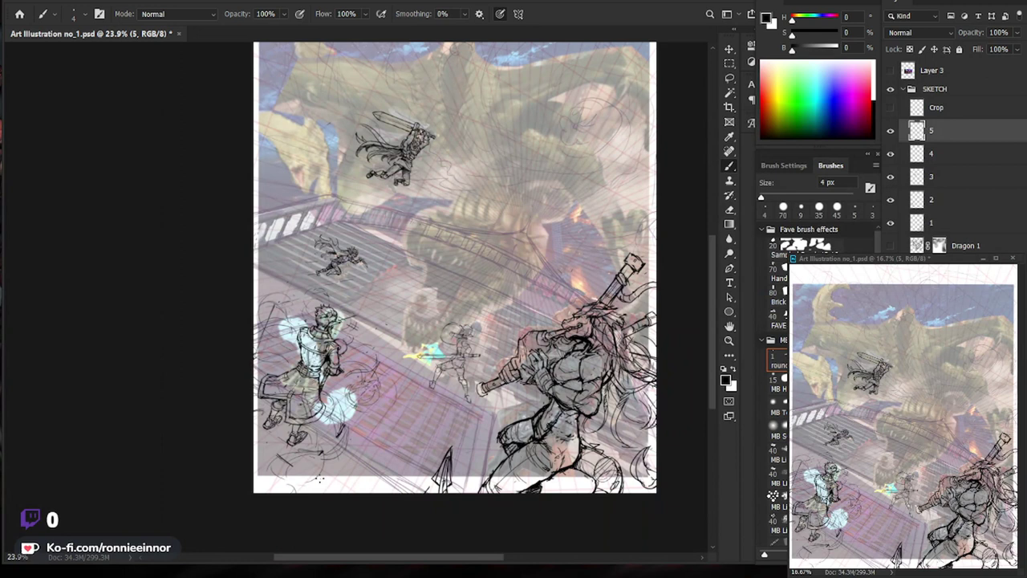
scroll(466, 338, "up", 5)
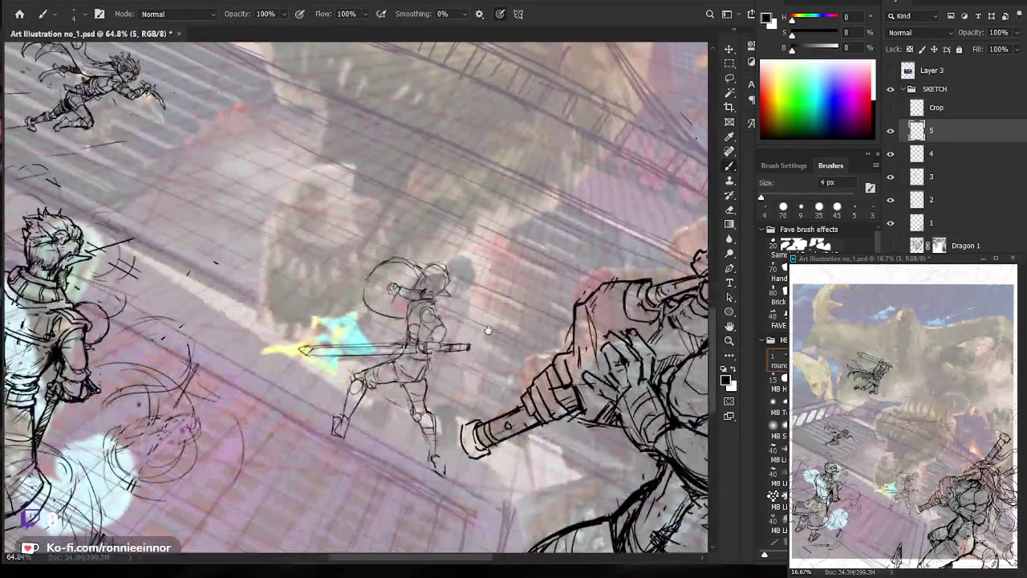
Add small touch-up marks near the sword figure's head.
mouse_move(385, 314)
left_mouse_down()
mouse_move(407, 320)
mouse_move(401, 299)
left_mouse_up()
key("e")
key("b")
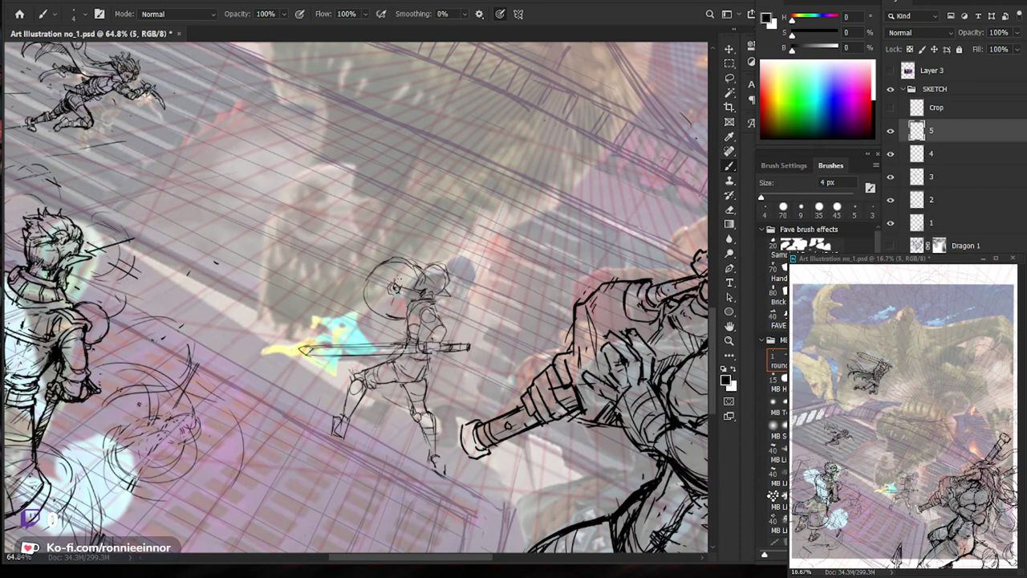
scroll(398, 281, "down", 3)
left_click_drag(584, 392, 495, 444)
scroll(495, 444, "down", 1)
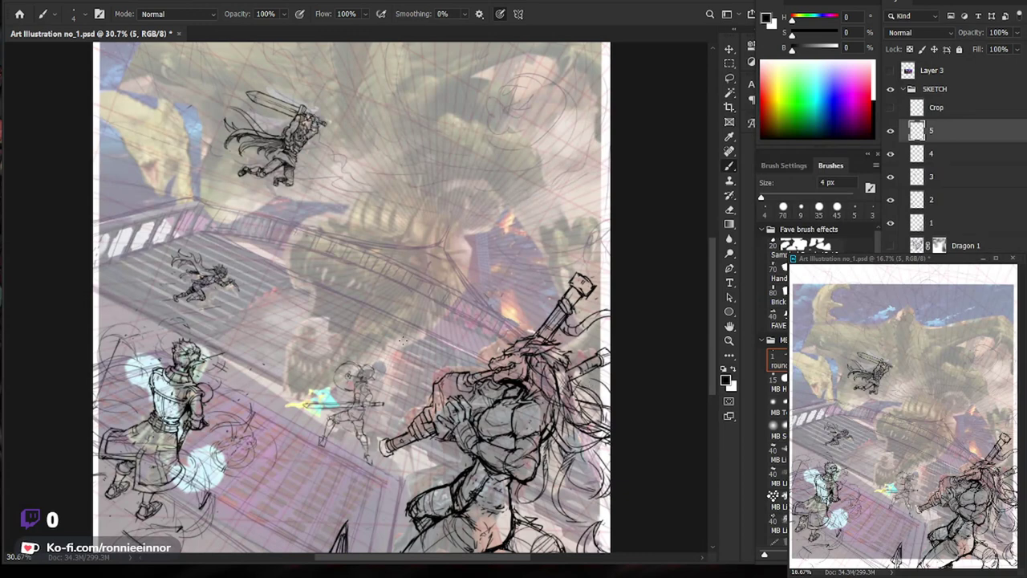
scroll(287, 554, "up", 2)
scroll(377, 354, "up", 1)
scroll(377, 353, "up", 1)
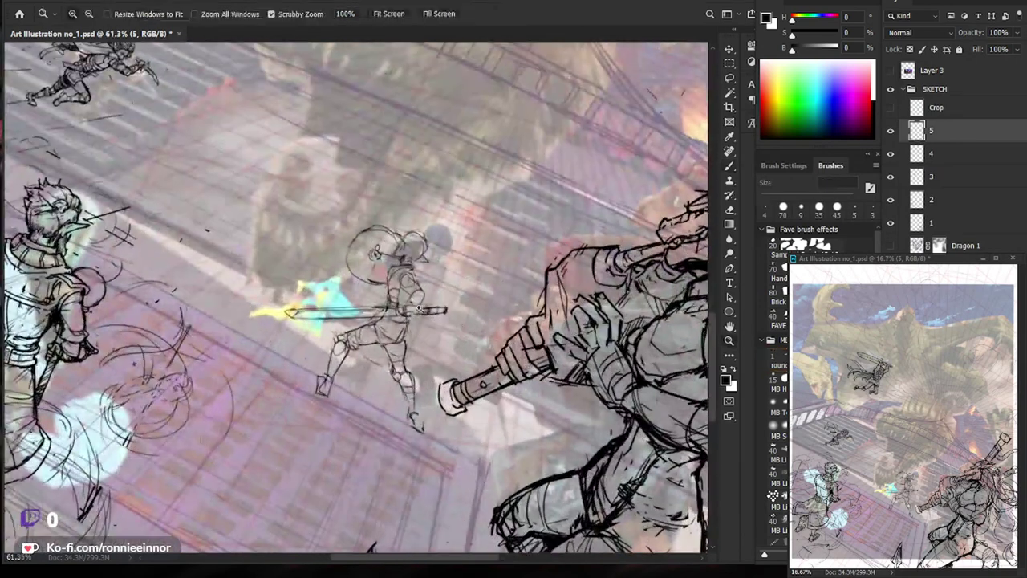
Refine the sword figure's head and shoulder lines, then zoom out to the whole scene.
left_click_drag(349, 255, 392, 281)
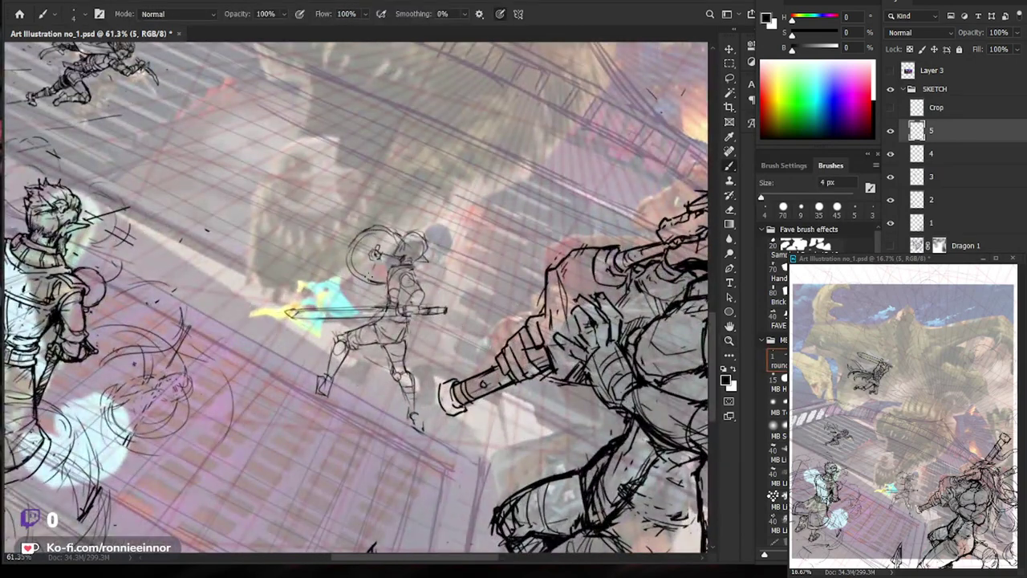
scroll(418, 329, "up", 1)
key("e")
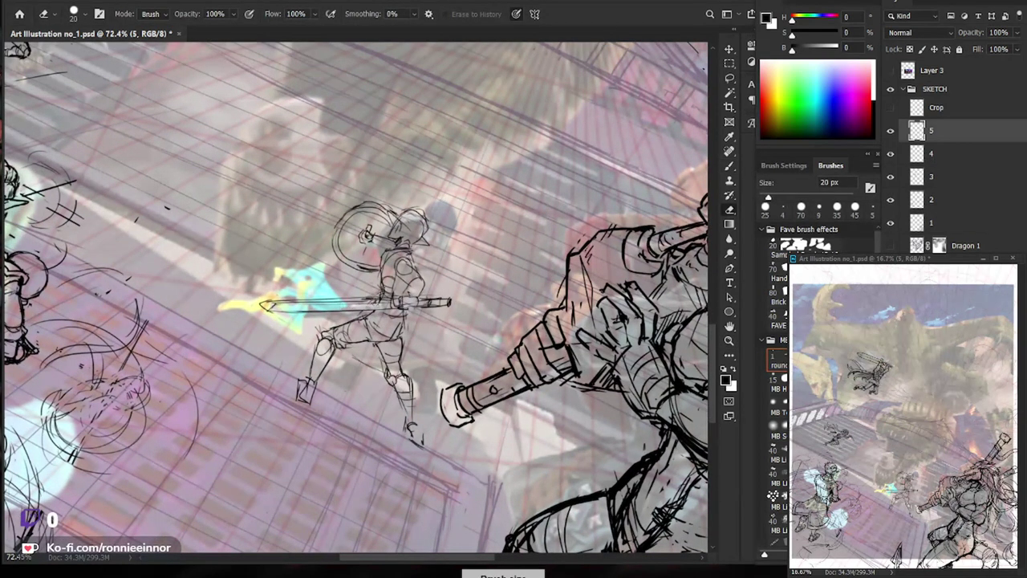
key("b")
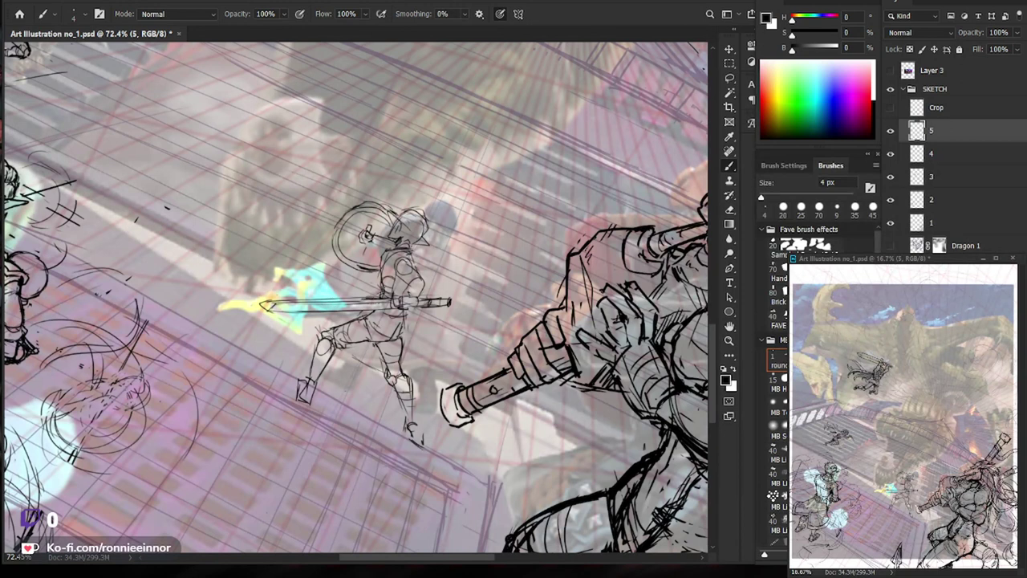
key("e")
key("z")
left_click_drag(297, 397, 240, 397)
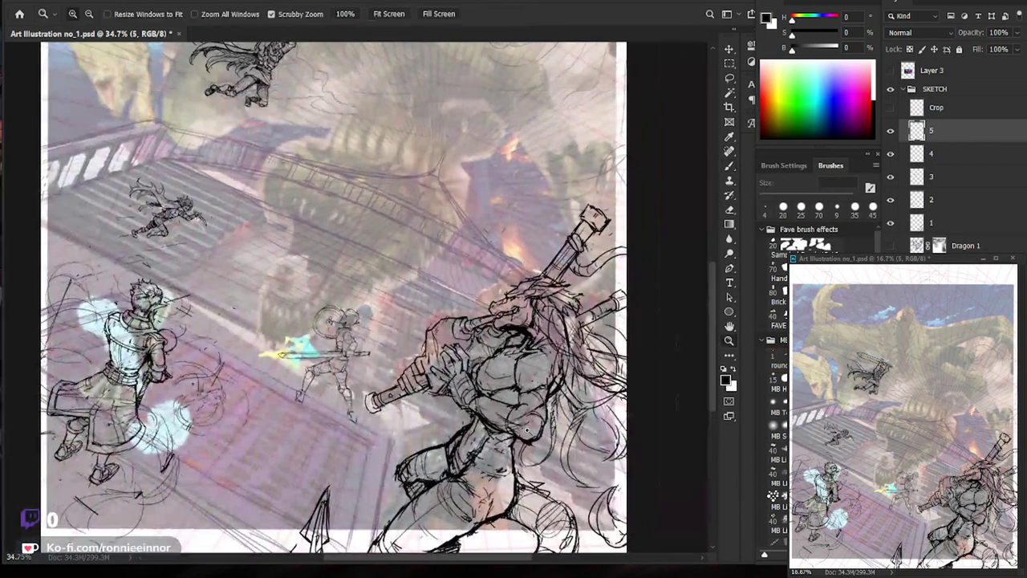
left_click_drag(527, 430, 511, 431)
key("b")
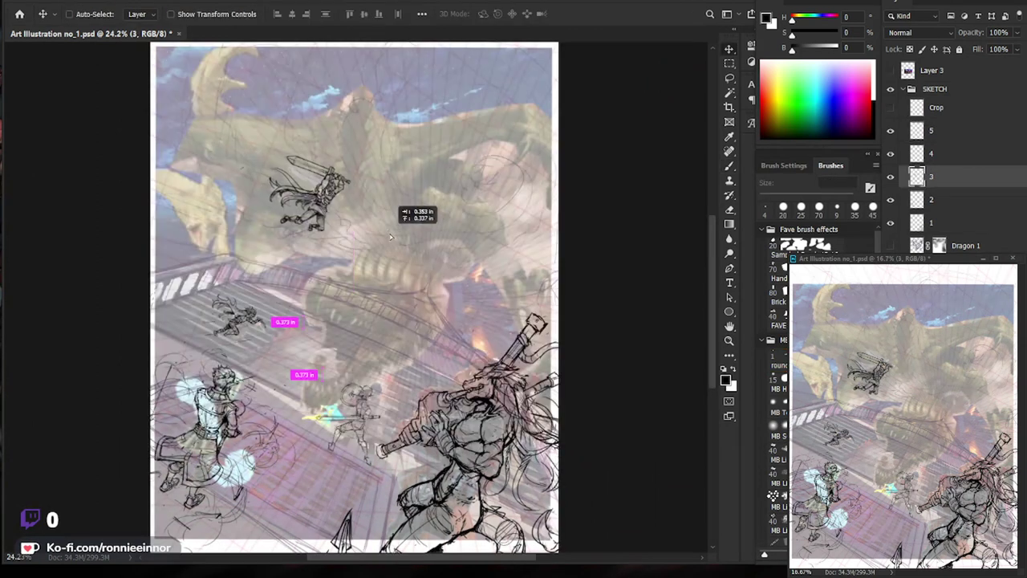
Shift the layer 3 swordsman slightly right and down.
key("v")
scroll(431, 210, "down", 2)
left_click_drag(363, 417, 372, 434)
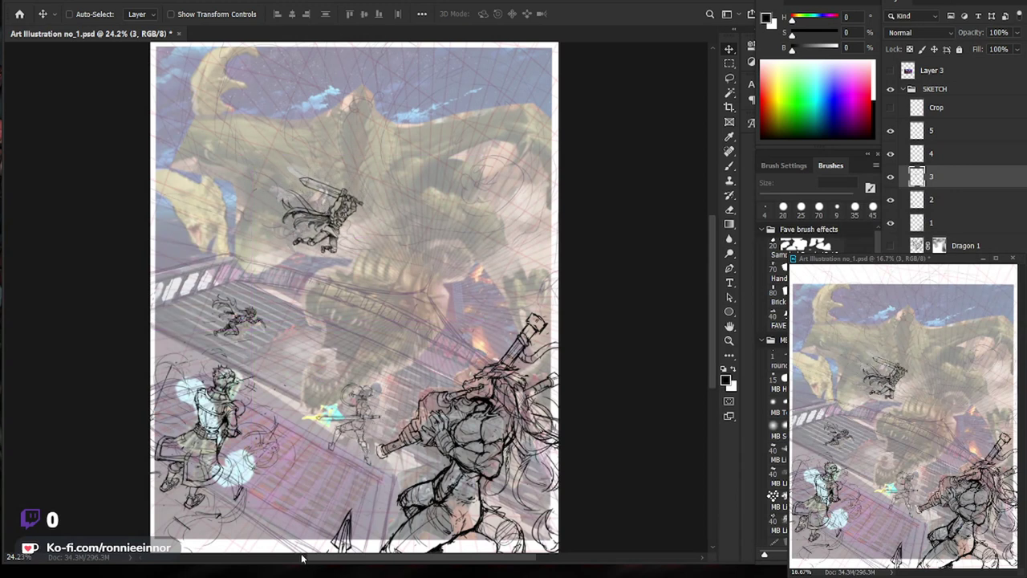
Check against the Dragon 1 layer, then nudge the flying swordsman up and left.
scroll(337, 401, "down", 3)
scroll(349, 305, "up", 2)
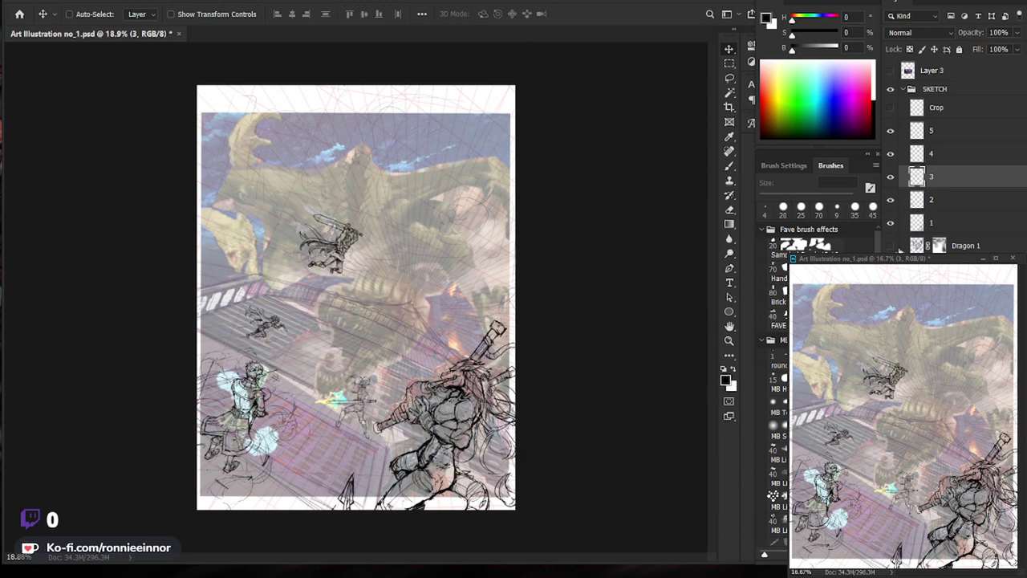
left_click(891, 245)
left_click(891, 245)
left_click_drag(354, 278, 347, 271)
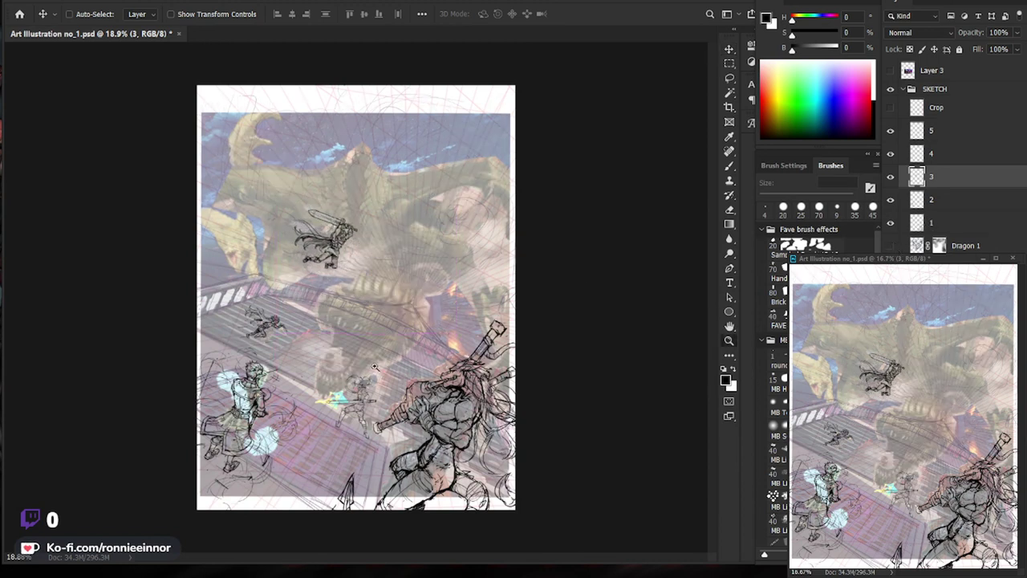
scroll(351, 396, "up", 1)
scroll(351, 396, "down", 1)
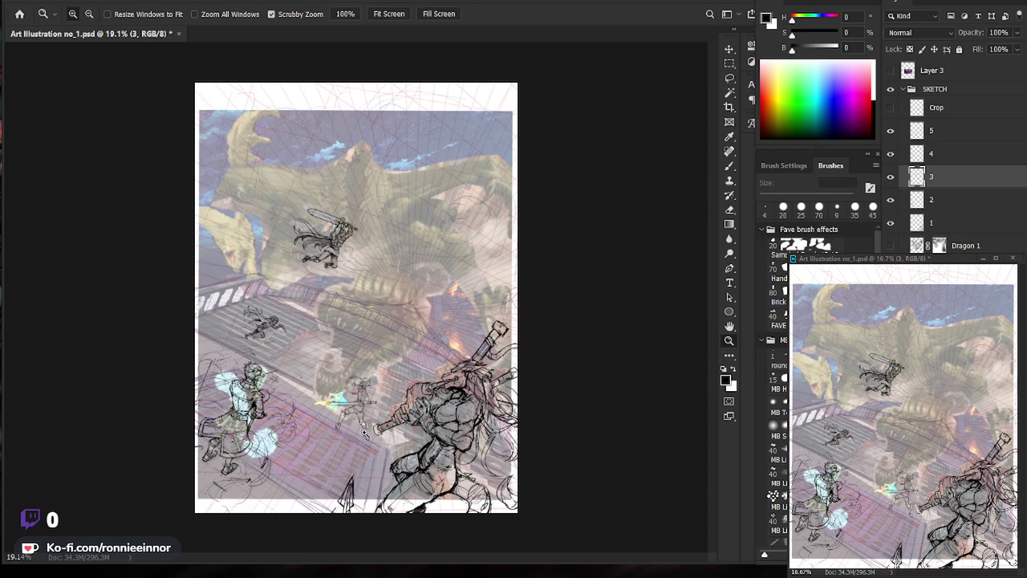
Zoom in on the central swordsman, alternating between Brush and Eraser.
scroll(365, 428, "up", 5)
scroll(385, 361, "down", 1)
scroll(408, 288, "up", 2)
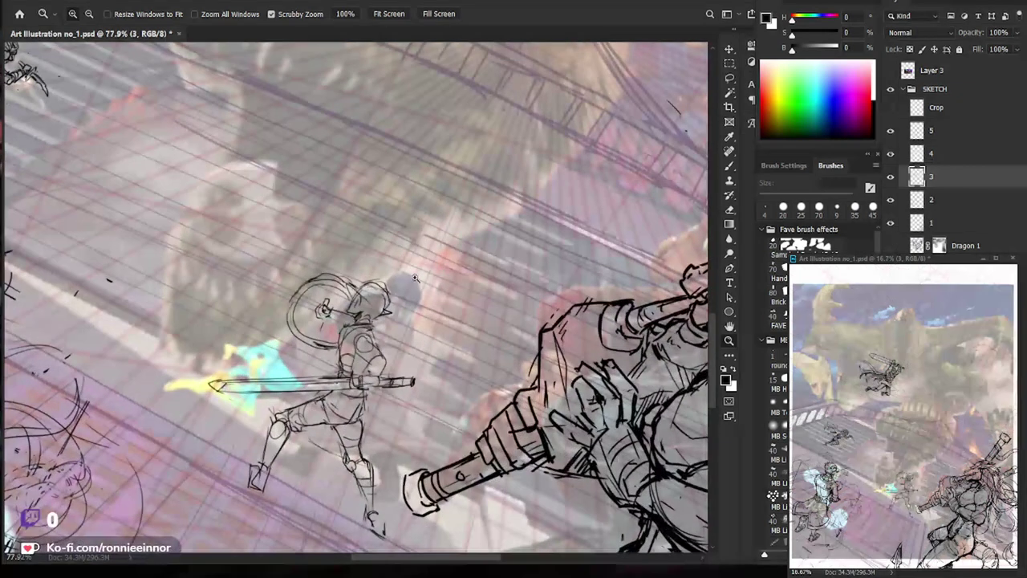
scroll(383, 324, "up", 1)
key("b")
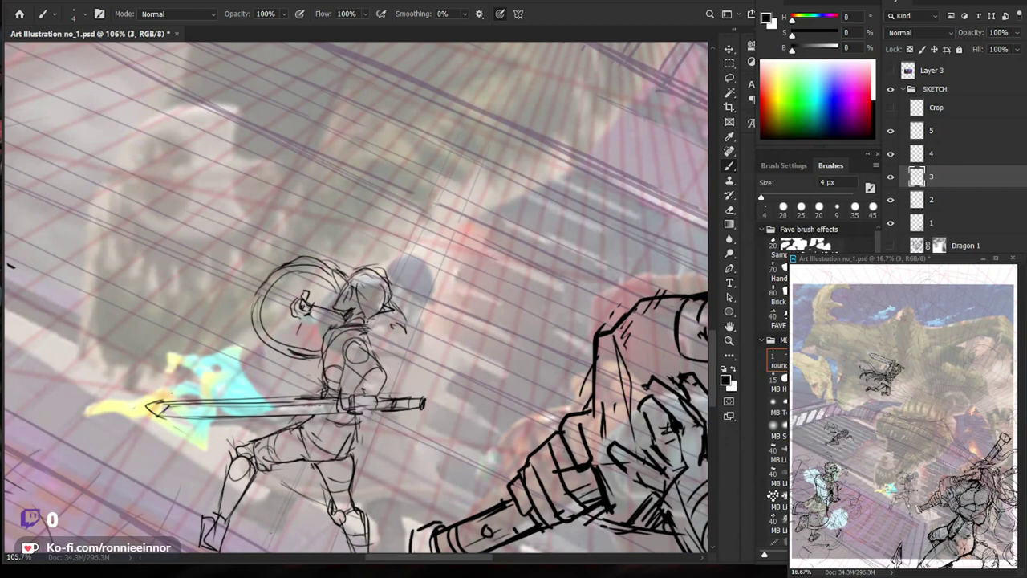
key("e")
key("b")
key("e")
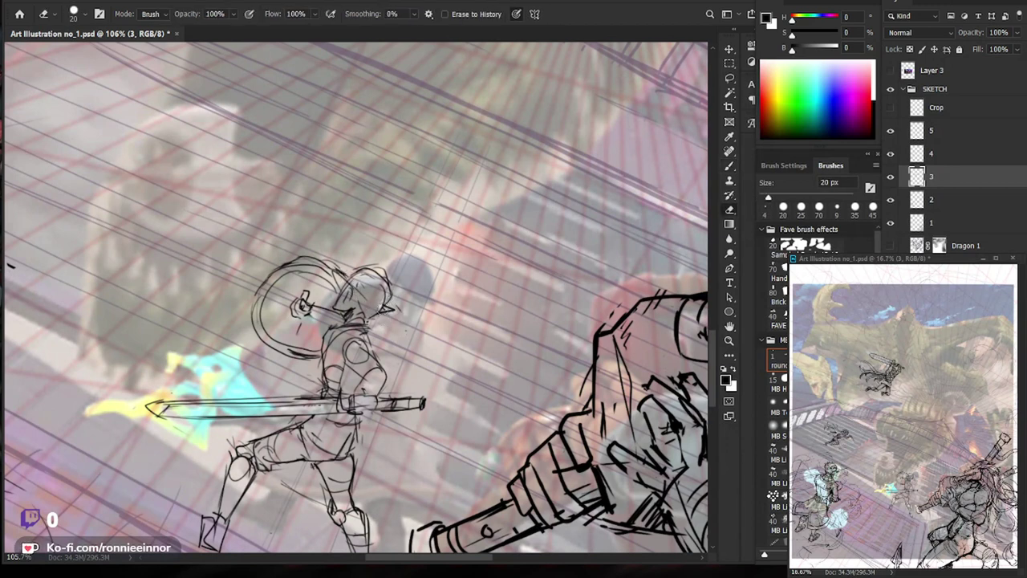
scroll(442, 305, "down", 3)
Lasso around the central sword figure, deselect, and make layer 5 the drawing layer.
key("l")
left_click_drag(437, 426, 462, 345)
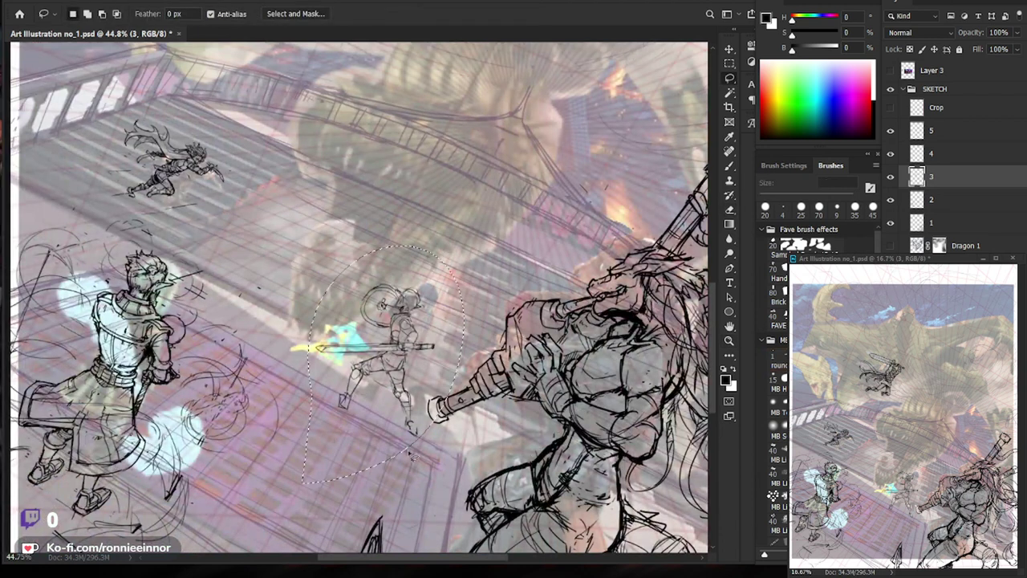
key("ctrl+d")
left_click(935, 130)
key("b")
Erase stray lines near the swordsman's nose and on his face.
scroll(411, 303, "up", 3)
key("e")
left_click_drag(399, 294, 408, 312)
key("b")
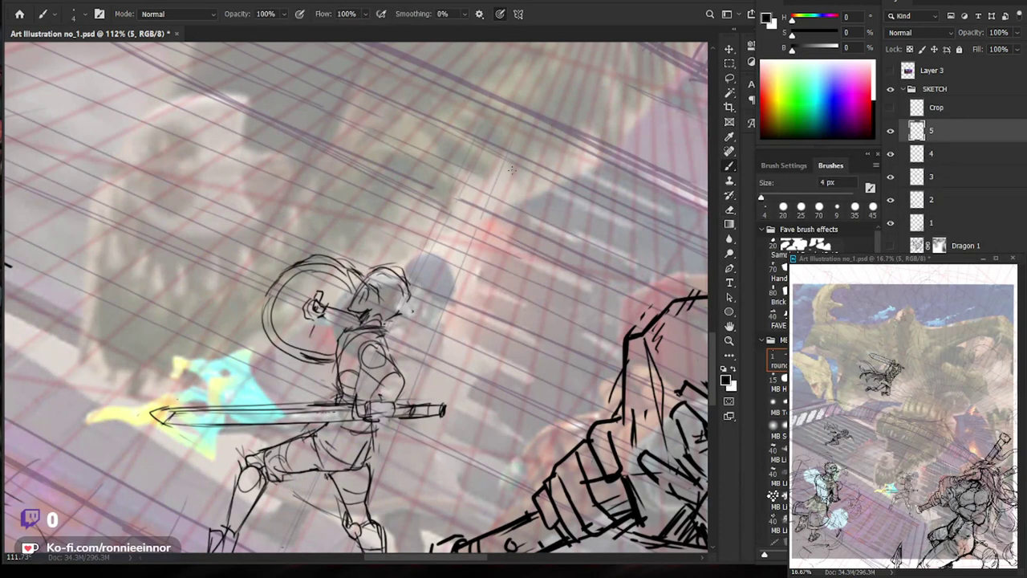
key("e")
mouse_move(361, 278)
left_mouse_down()
mouse_move(377, 294)
mouse_move(359, 278)
mouse_move(356, 287)
left_mouse_up()
key("b")
key("e")
key("b")
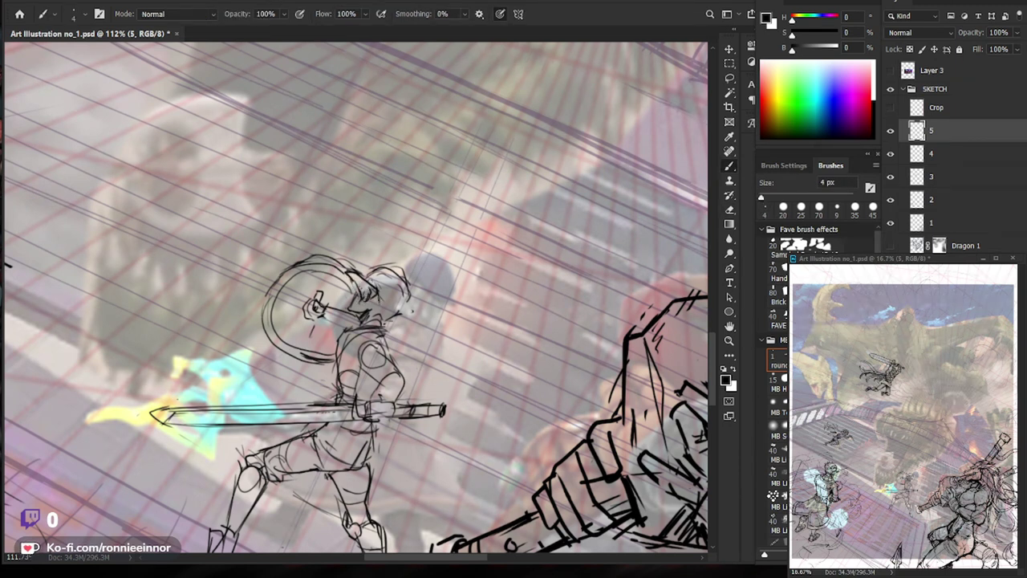
Sketch hair strands on the right of the head and short body strokes.
mouse_move(409, 309)
left_mouse_down()
mouse_move(399, 326)
mouse_move(409, 308)
left_mouse_up()
left_click_drag(409, 300, 401, 313)
left_click_drag(411, 310, 404, 337)
left_click_drag(409, 287, 429, 318)
mouse_move(424, 310)
left_mouse_down()
mouse_move(431, 329)
mouse_move(408, 336)
mouse_move(414, 360)
mouse_move(386, 305)
left_mouse_up()
key("z")
left_click_drag(476, 320, 450, 319)
Zoom out and pan across the page to bring the flying swordsman into view.
key("e")
scroll(475, 349, "up", 2)
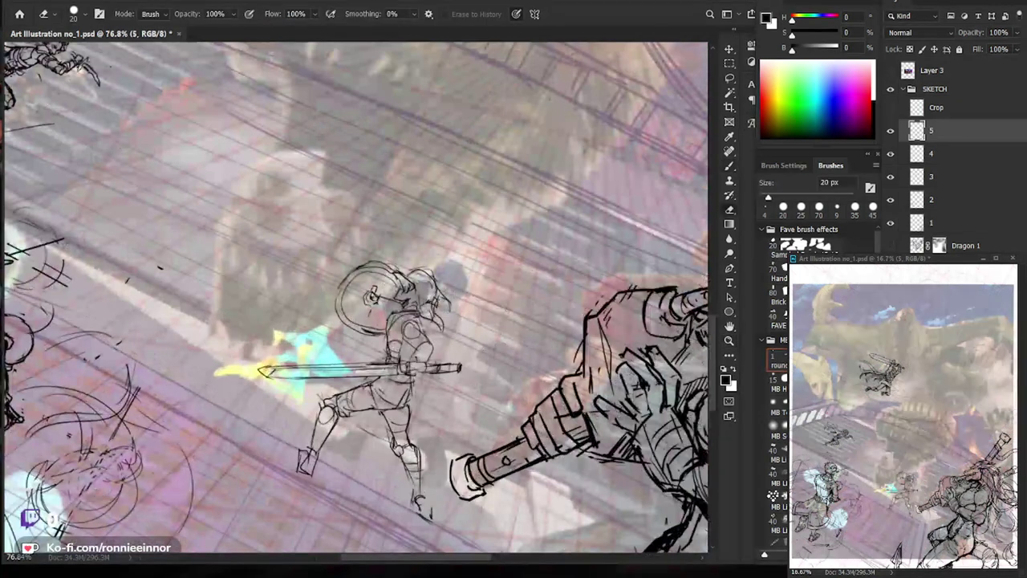
key("z")
left_click_drag(562, 329, 523, 329)
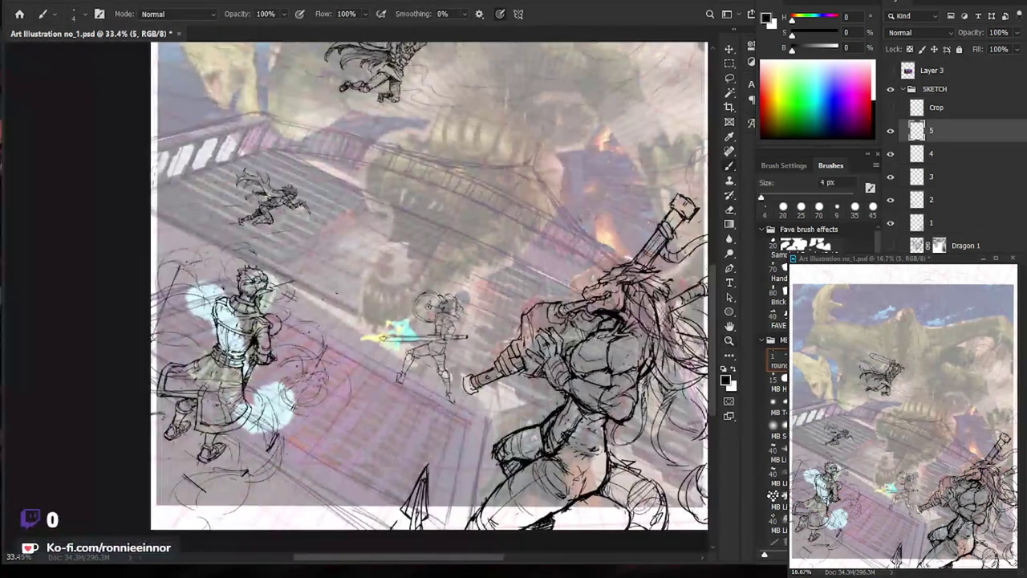
key("b")
scroll(523, 329, "up", 1)
left_click_drag(545, 370, 483, 386)
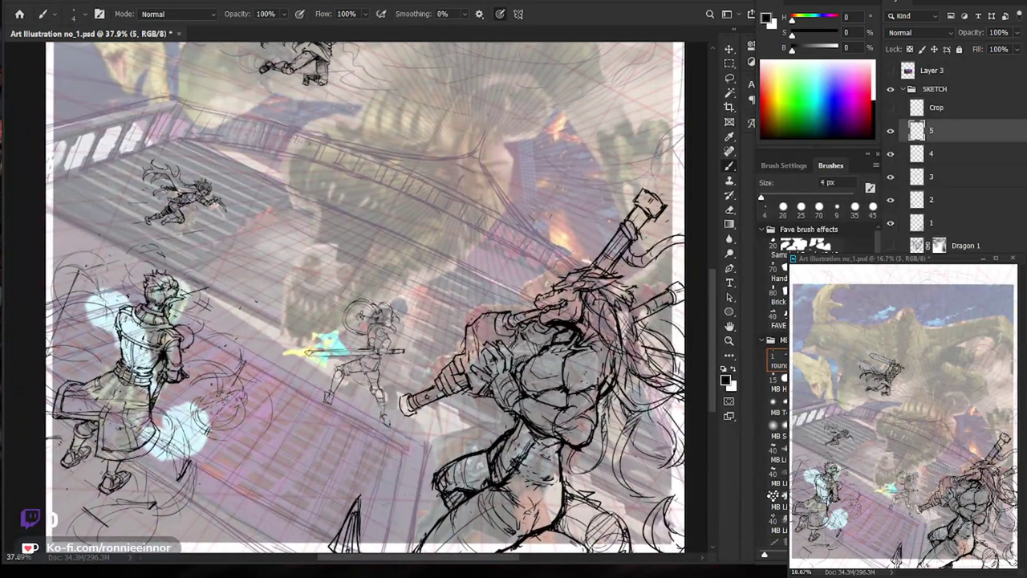
left_click_drag(512, 346, 444, 423)
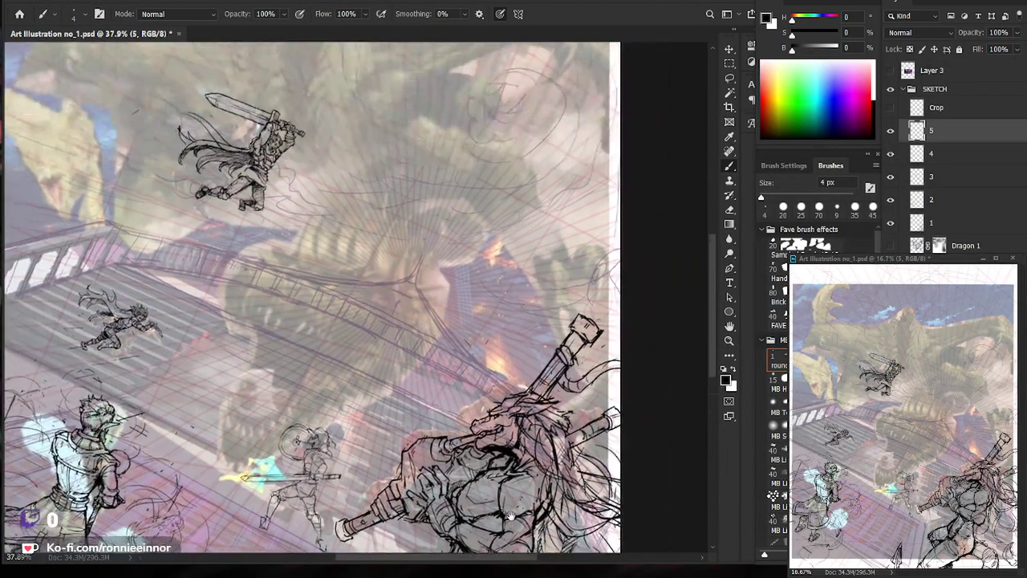
scroll(444, 423, "down", 2)
Zoom in on the flying swordsman and adjust the view for drawing.
key("z")
mouse_move(305, 239)
left_mouse_down()
mouse_move(342, 239)
mouse_move(288, 240)
left_mouse_up()
key("e")
mouse_move(522, 385)
left_mouse_down()
mouse_move(472, 391)
mouse_move(476, 414)
mouse_move(513, 378)
left_mouse_up()
scroll(471, 392, "up", 1)
scroll(552, 337, "down", 1)
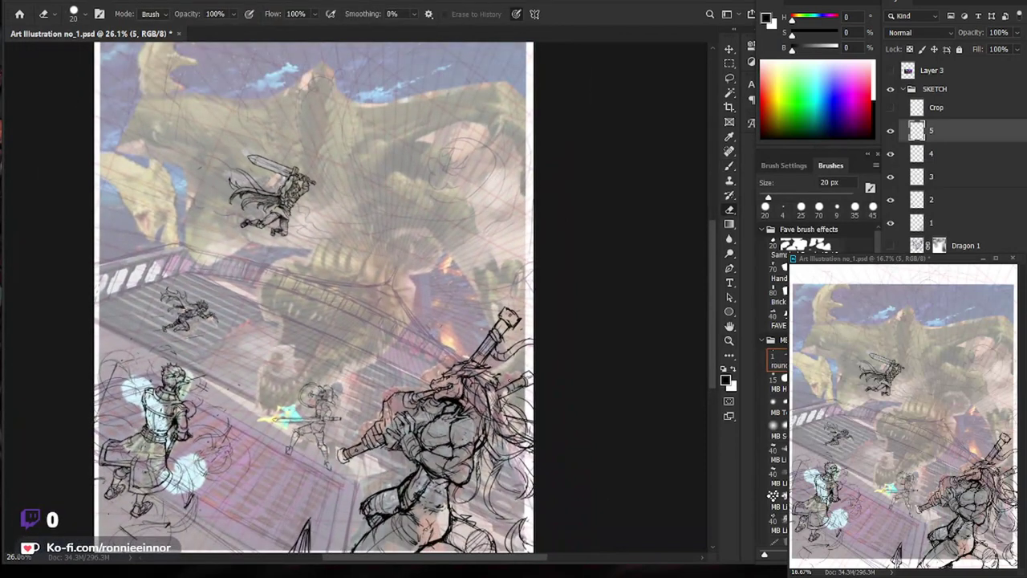
scroll(303, 427, "up", 3)
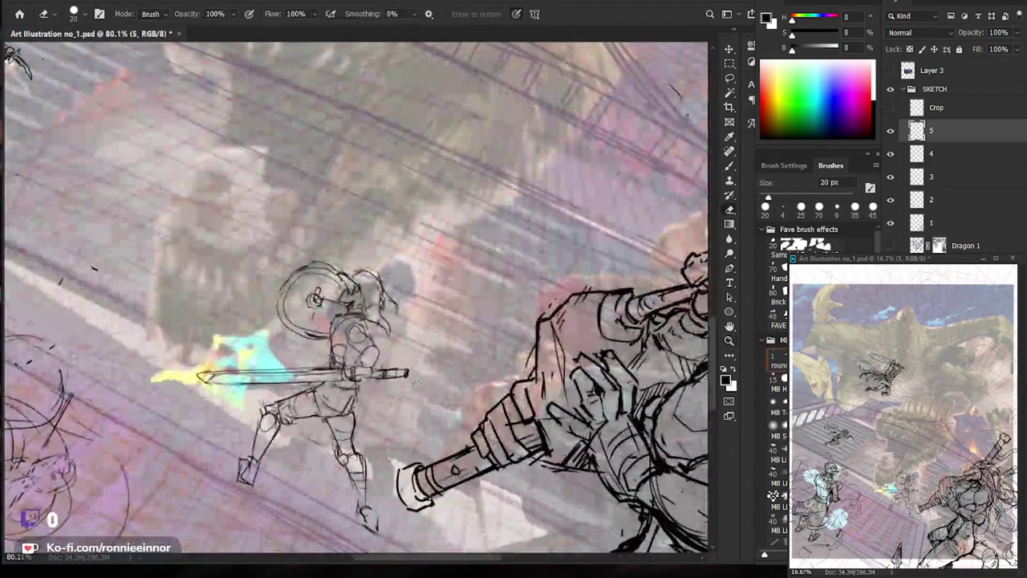
scroll(303, 427, "up", 1)
scroll(303, 425, "up", 1)
Draw the hip-and-thigh curve and waist line, then rework the chest and neck lines.
key("b")
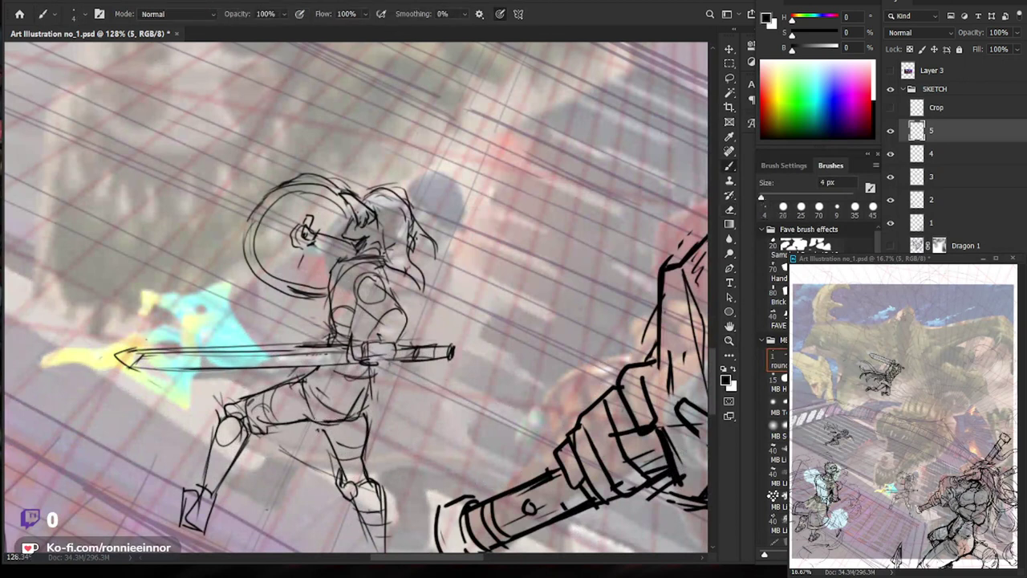
mouse_move(295, 382)
left_mouse_down()
mouse_move(306, 416)
mouse_move(374, 382)
mouse_move(371, 421)
left_mouse_up()
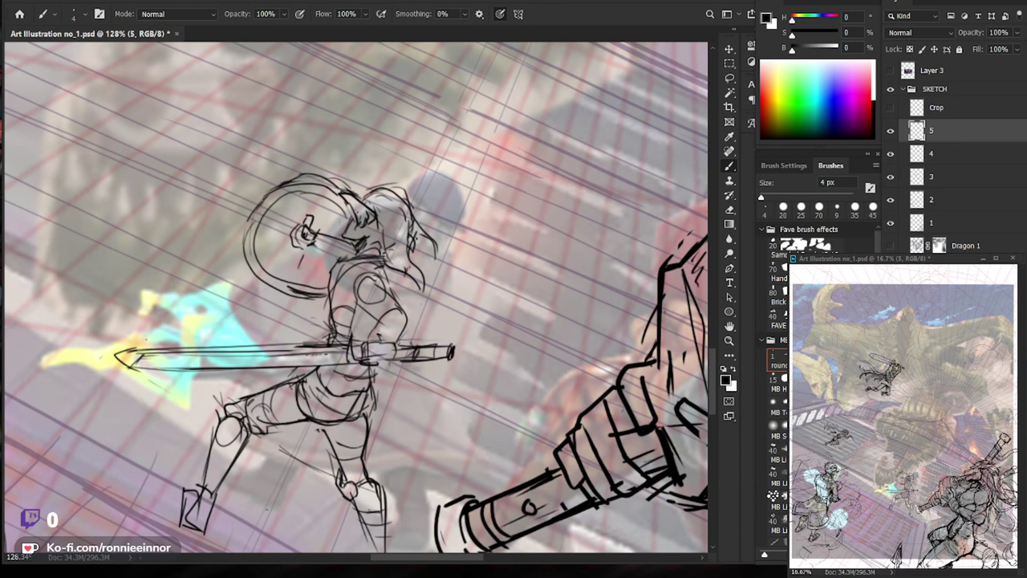
left_click_drag(357, 382, 357, 409)
key("e")
left_click_drag(374, 277, 362, 304)
key("b")
left_click_drag(373, 268, 377, 277)
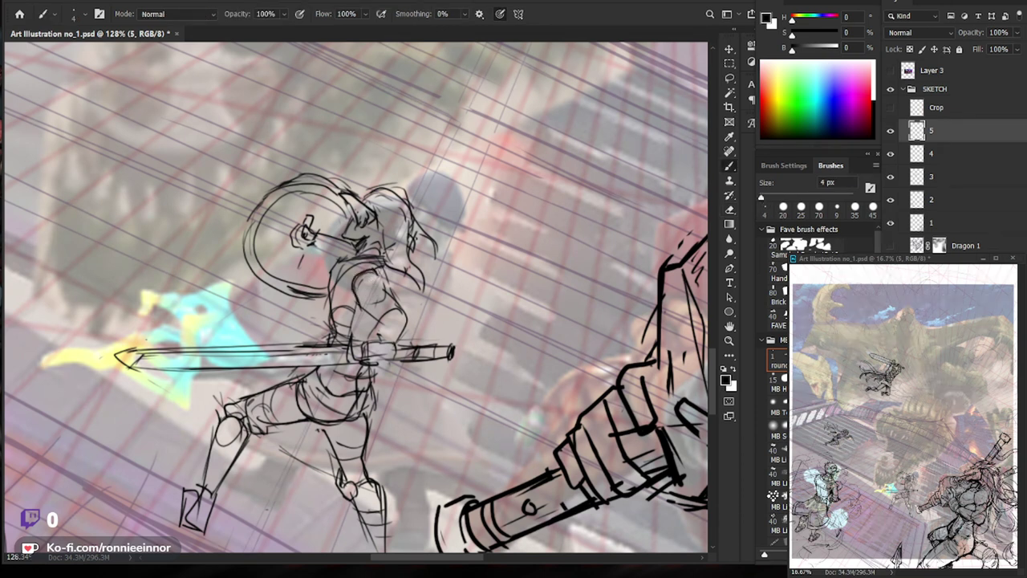
mouse_move(370, 239)
left_mouse_down()
mouse_move(368, 270)
mouse_move(386, 281)
mouse_move(358, 263)
mouse_move(332, 278)
mouse_move(326, 301)
left_mouse_up()
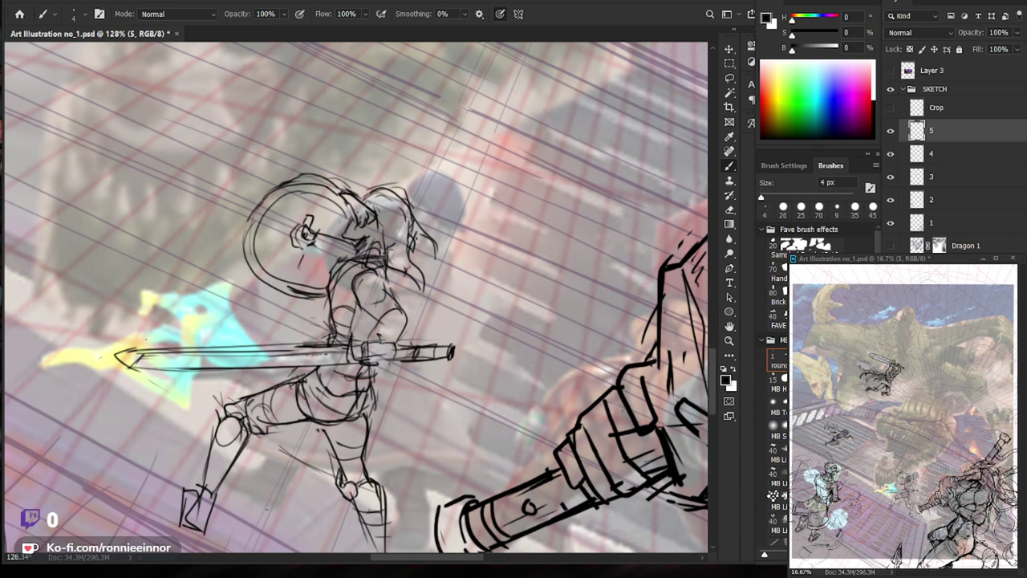
Erase the rough chest lines, redraw them, and add eye and mouth marks.
key("e")
mouse_move(329, 281)
left_mouse_down()
mouse_move(353, 254)
mouse_move(395, 266)
mouse_move(369, 251)
mouse_move(396, 255)
mouse_move(353, 258)
left_mouse_up()
key("b")
key("e")
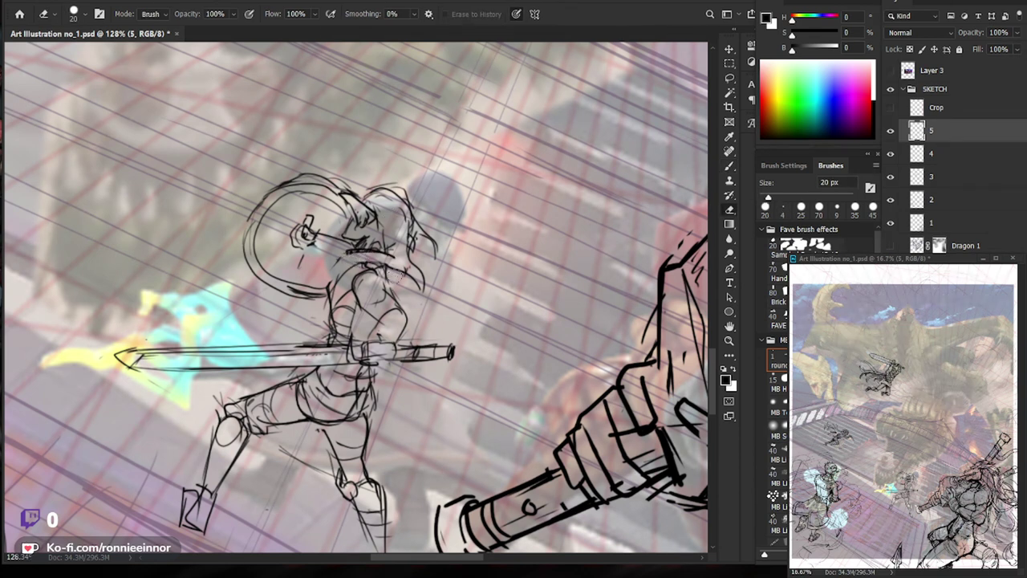
key("b")
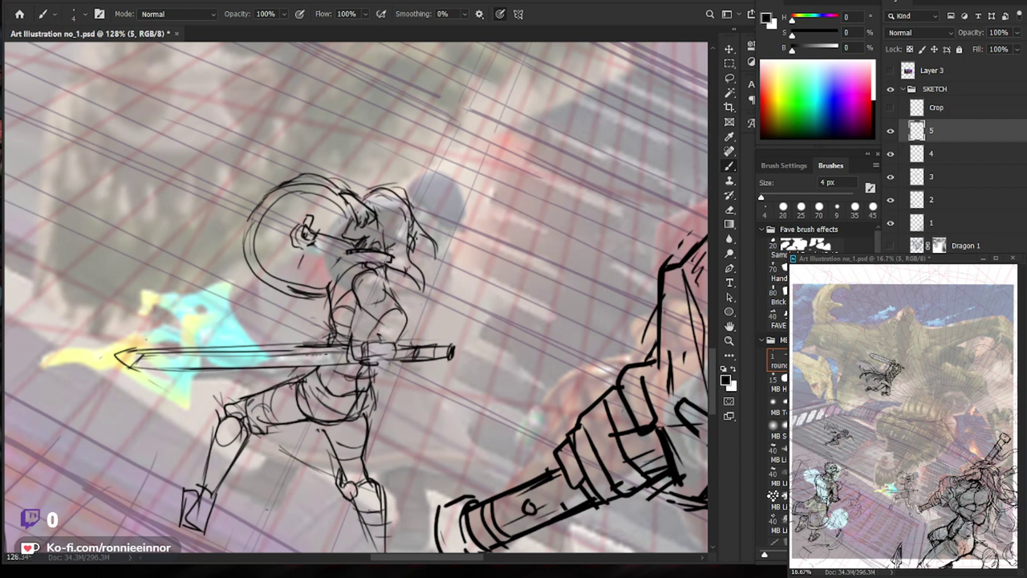
key("e")
mouse_move(350, 260)
left_mouse_down()
mouse_move(392, 246)
mouse_move(377, 255)
left_mouse_up()
key("b")
mouse_move(340, 220)
left_mouse_down()
mouse_move(345, 233)
mouse_move(376, 236)
mouse_move(358, 236)
left_mouse_up()
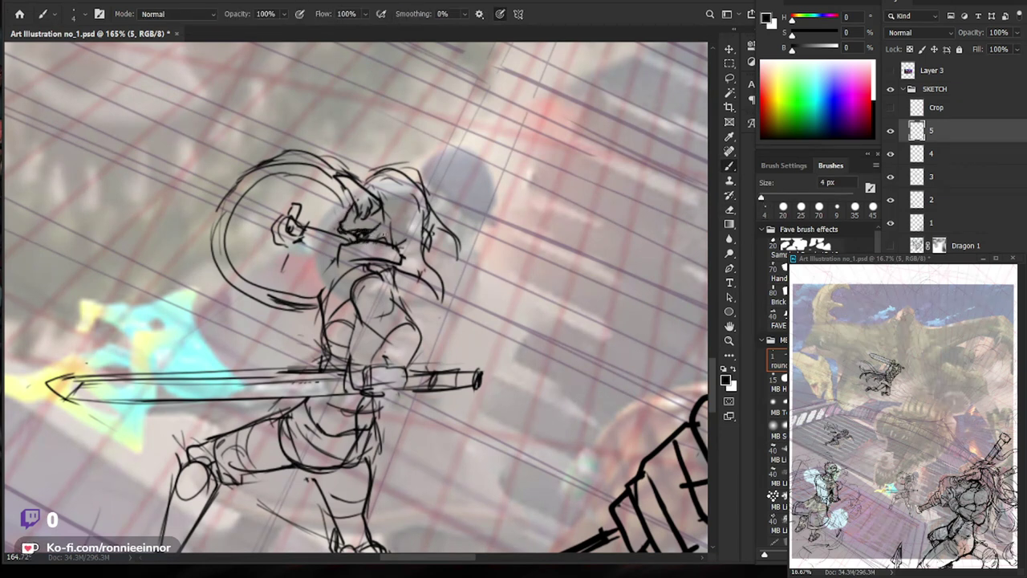
Check the figure in context and add another stroke to its hair.
left_click_drag(418, 241, 337, 241)
left_click_drag(420, 236, 490, 236)
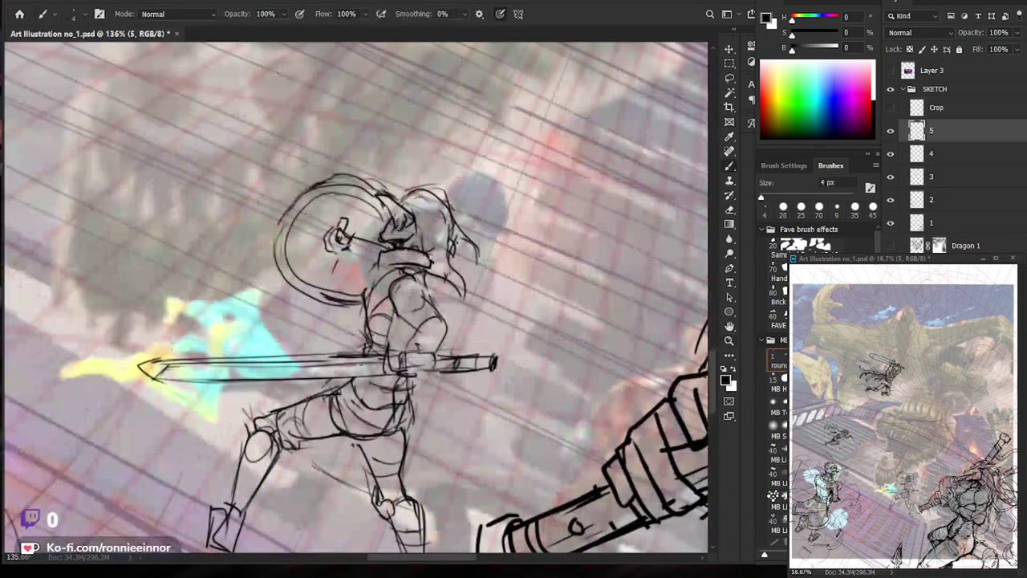
key("e")
key("b")
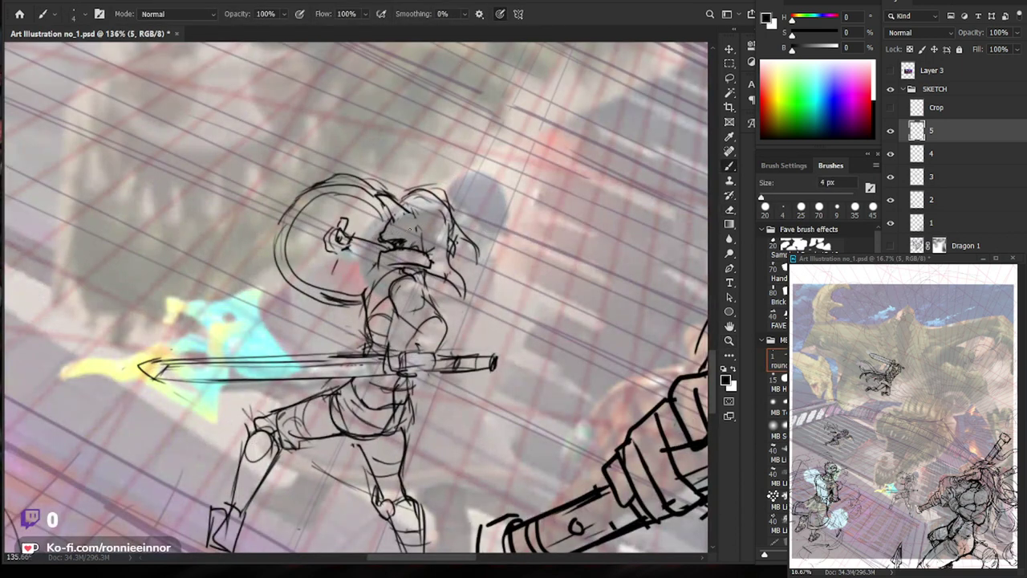
left_click_drag(455, 169, 464, 185)
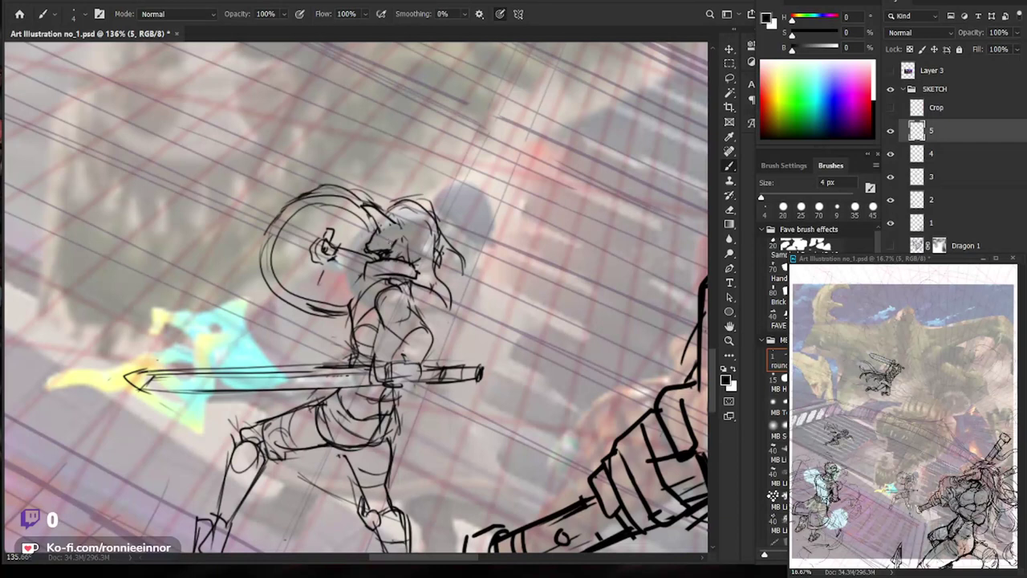
left_click_drag(384, 241, 395, 250)
left_click_drag(482, 276, 458, 267)
key("e")
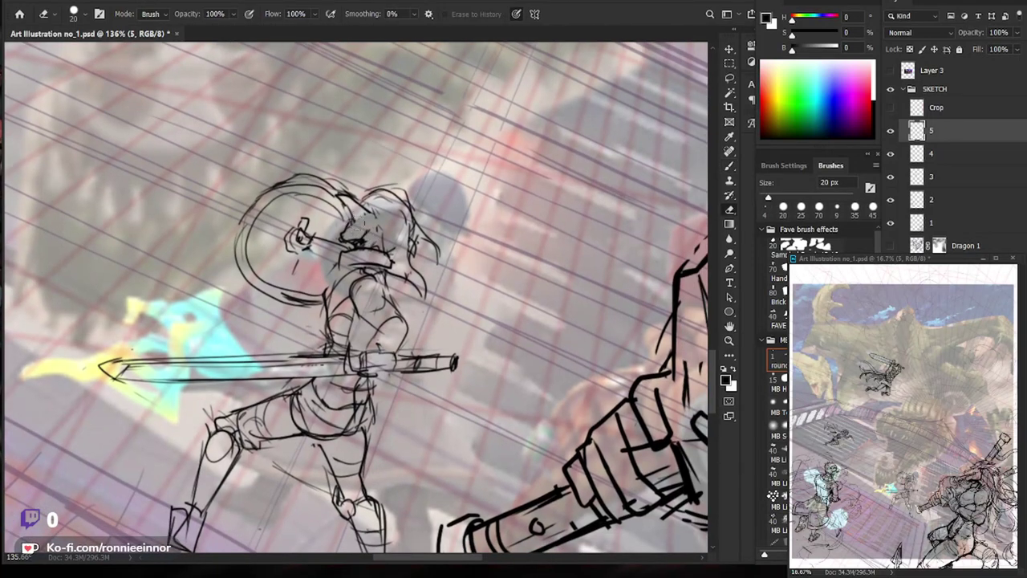
key("b")
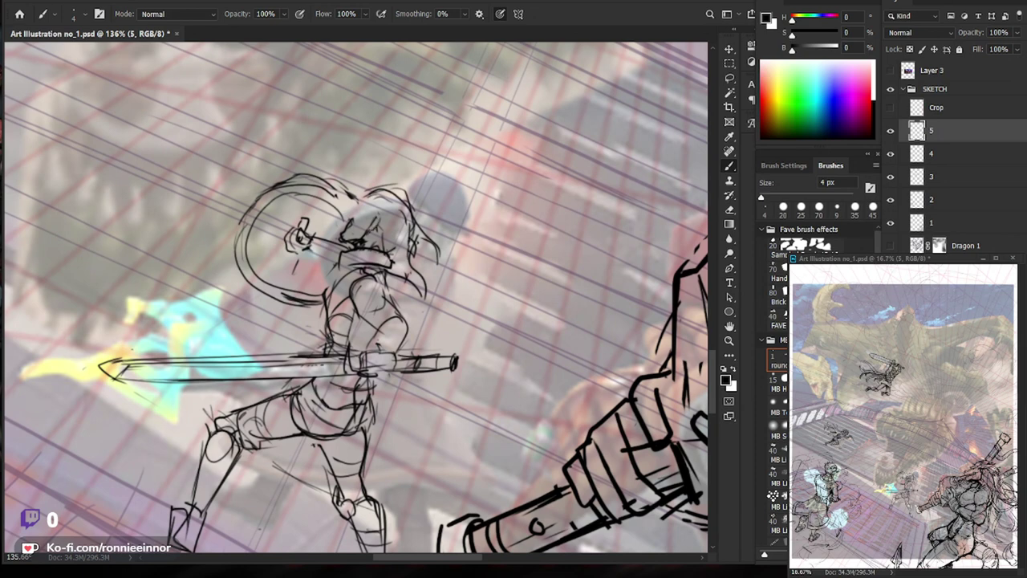
scroll(499, 230, "down", 5)
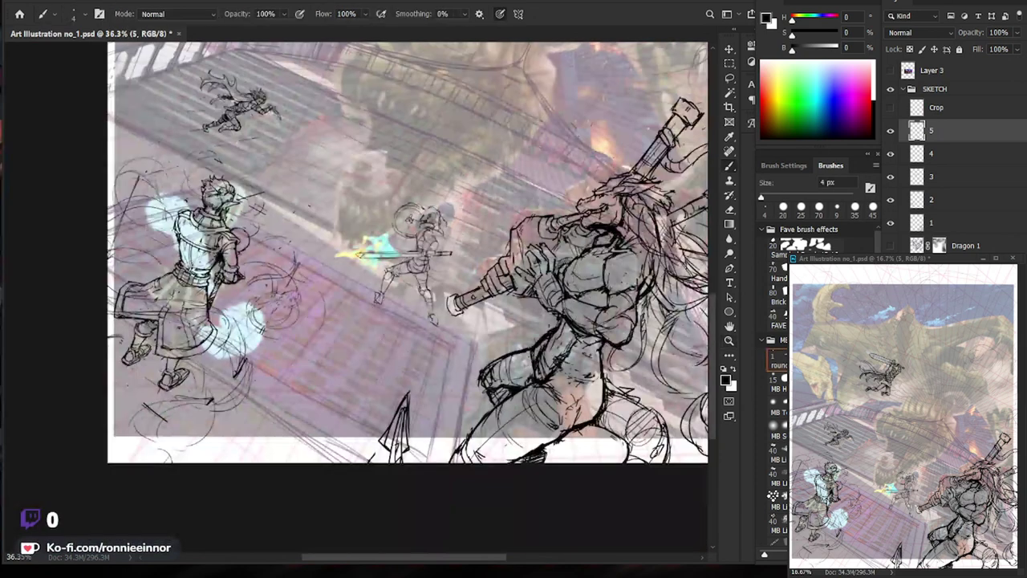
Add sketch strokes and an arc along the top of the girl's hair.
scroll(498, 229, "up", 4)
scroll(498, 229, "up", 3)
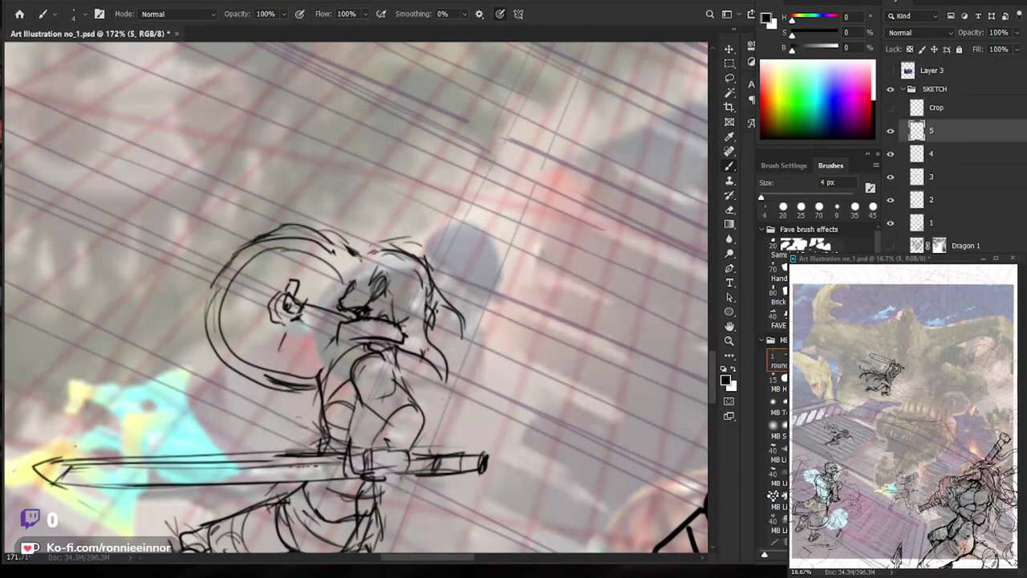
mouse_move(366, 258)
left_mouse_down()
mouse_move(393, 273)
mouse_move(368, 246)
mouse_move(430, 258)
left_mouse_up()
left_click_drag(431, 270, 436, 283)
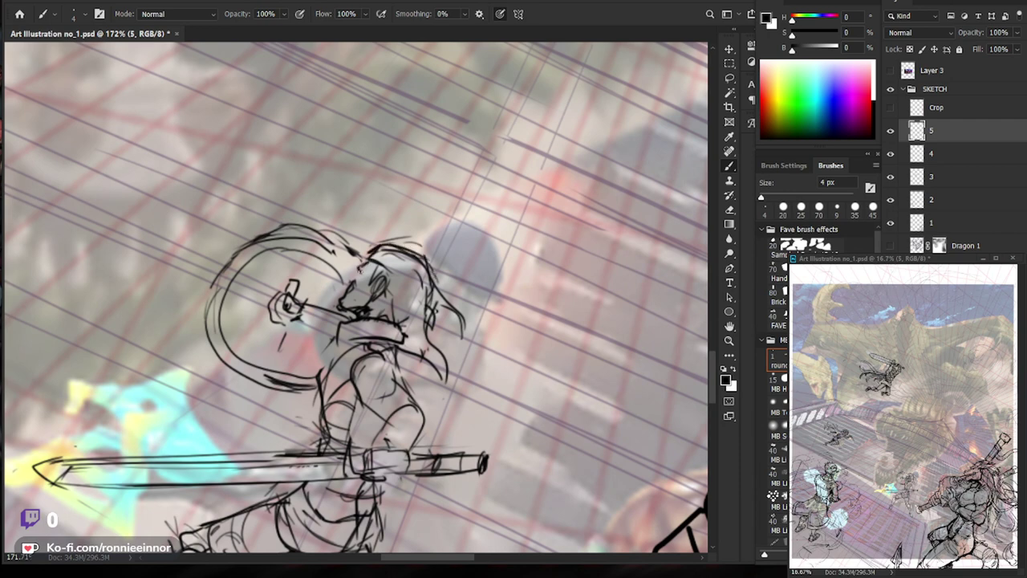
mouse_move(517, 294)
left_mouse_down()
mouse_move(415, 238)
mouse_move(425, 228)
left_mouse_up()
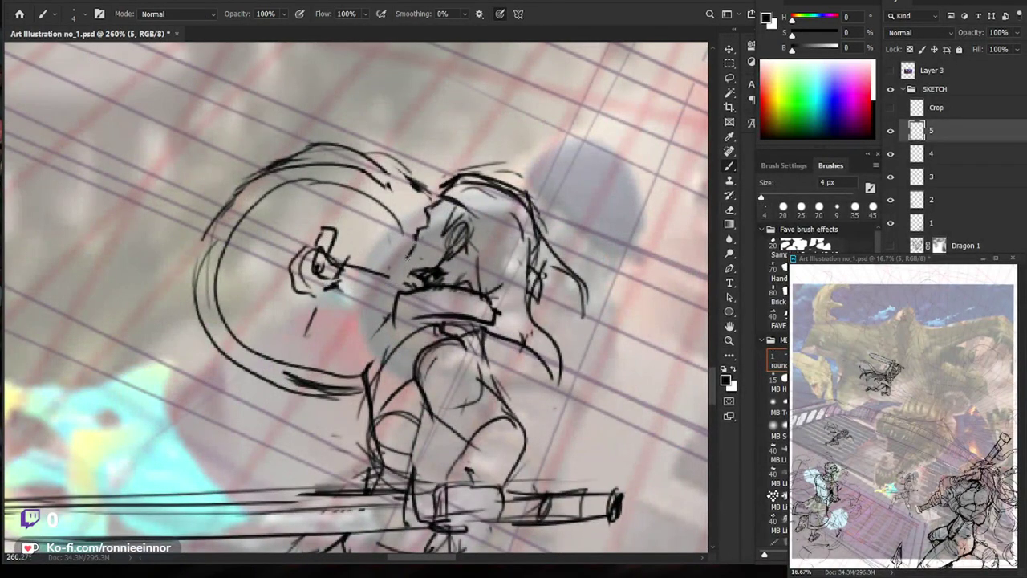
Zoom out around the head to review the hair, then out to the whole scene.
key("e")
key("b")
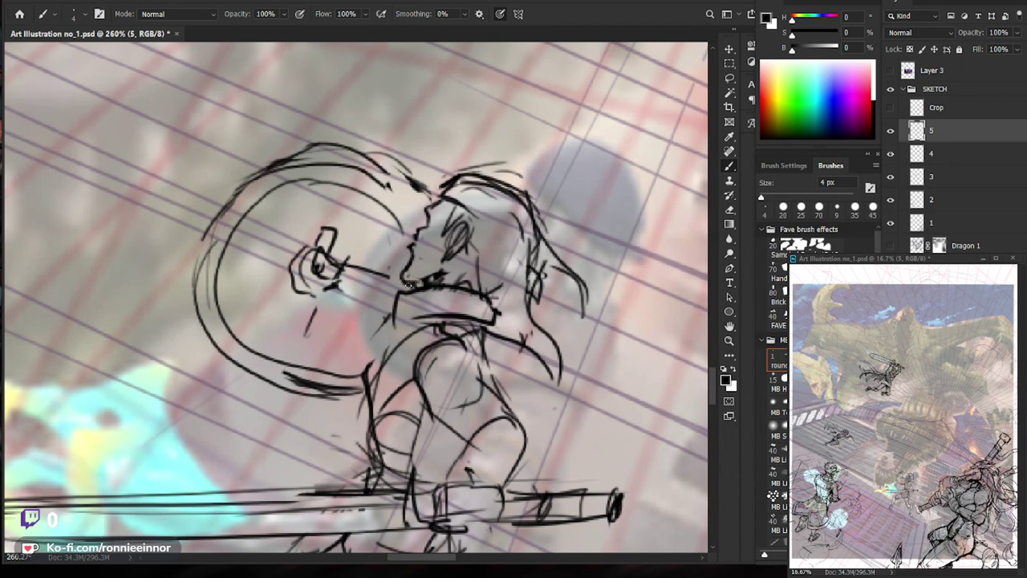
key("z")
mouse_move(489, 280)
left_mouse_down()
mouse_move(449, 281)
mouse_move(546, 274)
left_mouse_up()
key("b")
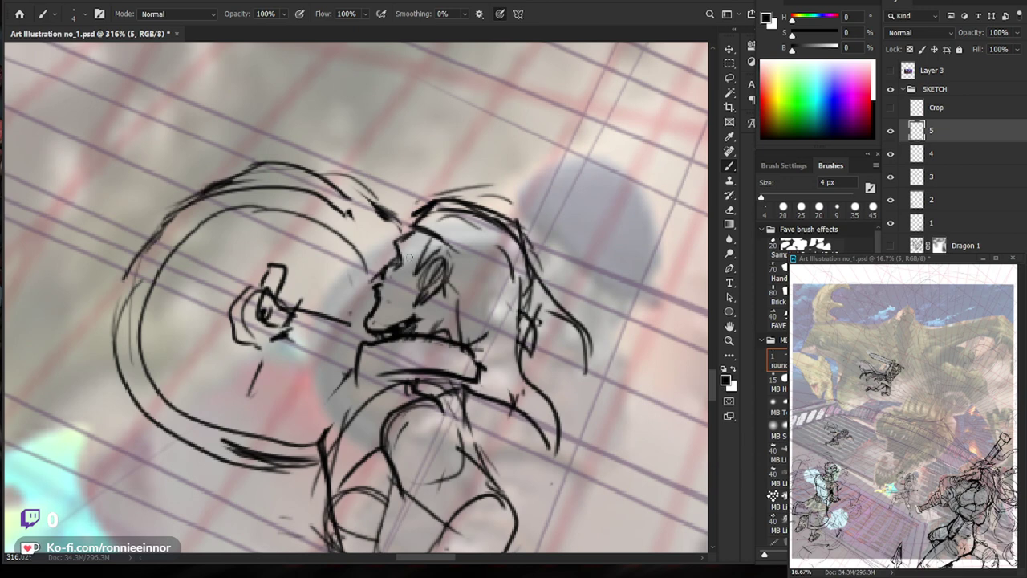
key("z")
left_click_drag(405, 246, 486, 387)
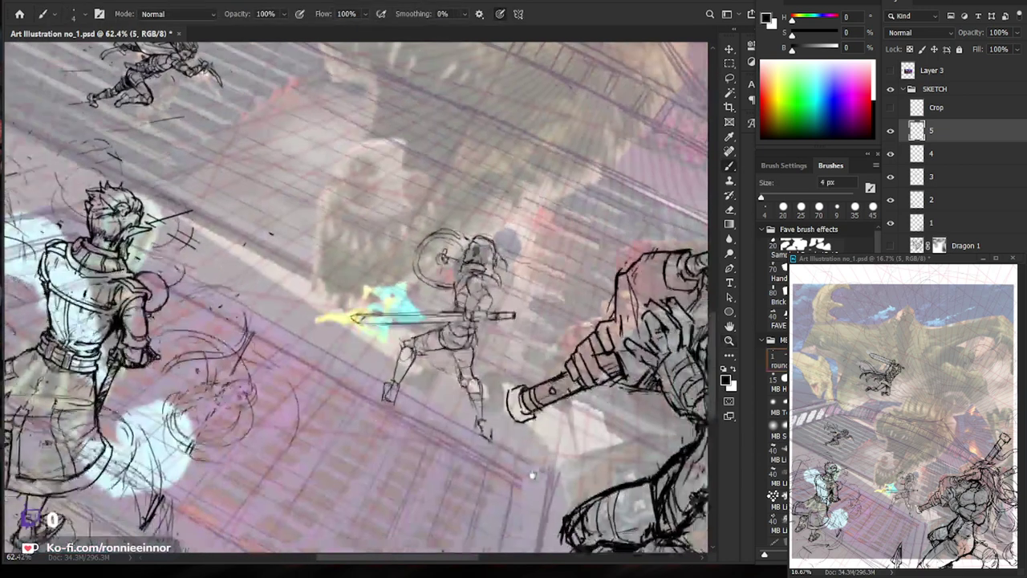
Add arcs along the top of the girl's round head outline, checking against the full illustration.
key("z")
left_click_drag(433, 190, 497, 192)
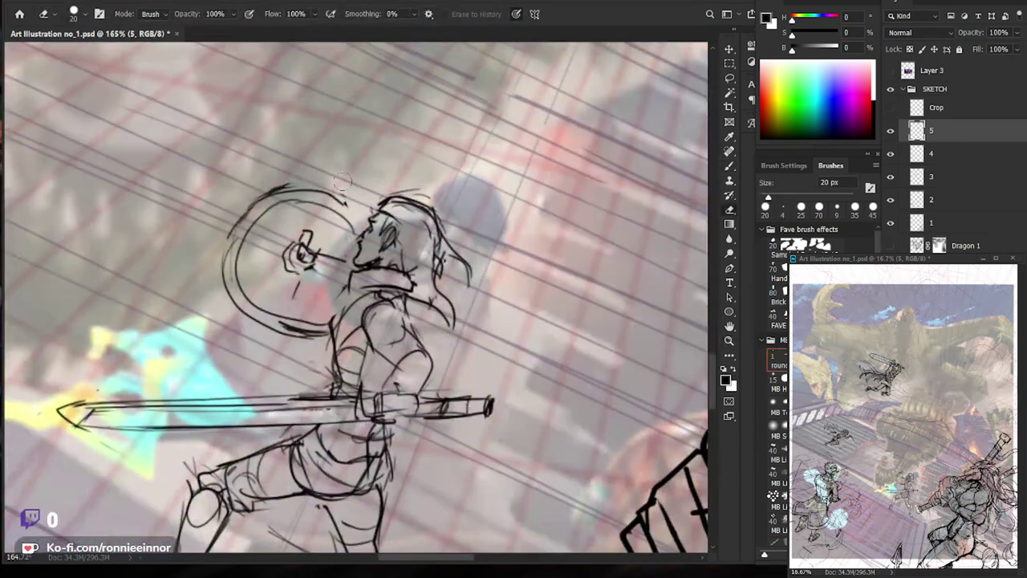
mouse_move(285, 187)
left_mouse_down()
mouse_move(350, 199)
mouse_move(265, 204)
left_mouse_up()
key("z")
left_click_drag(556, 428, 475, 455)
key("z")
left_click_drag(377, 305, 450, 305)
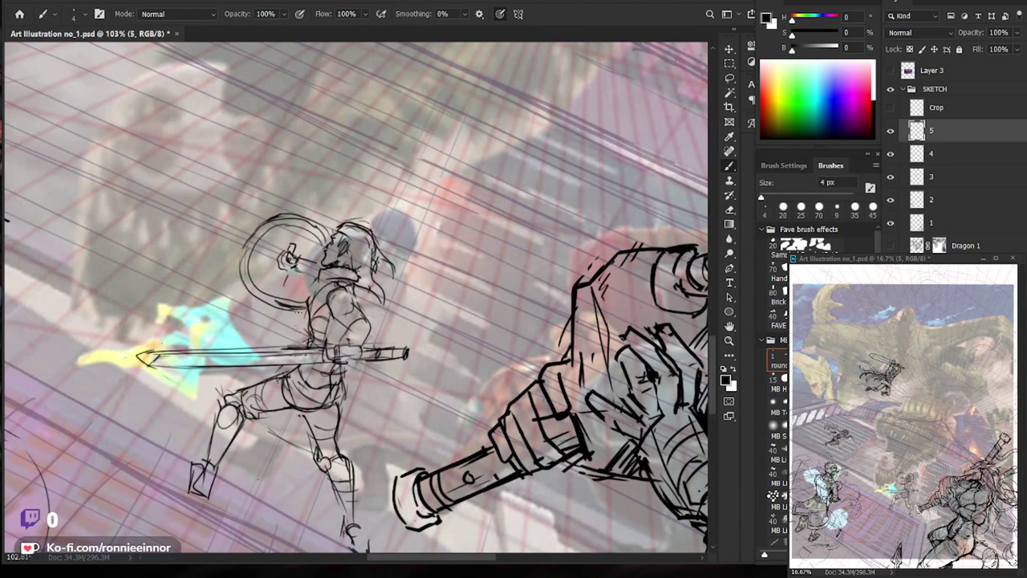
scroll(298, 264, "up", 2)
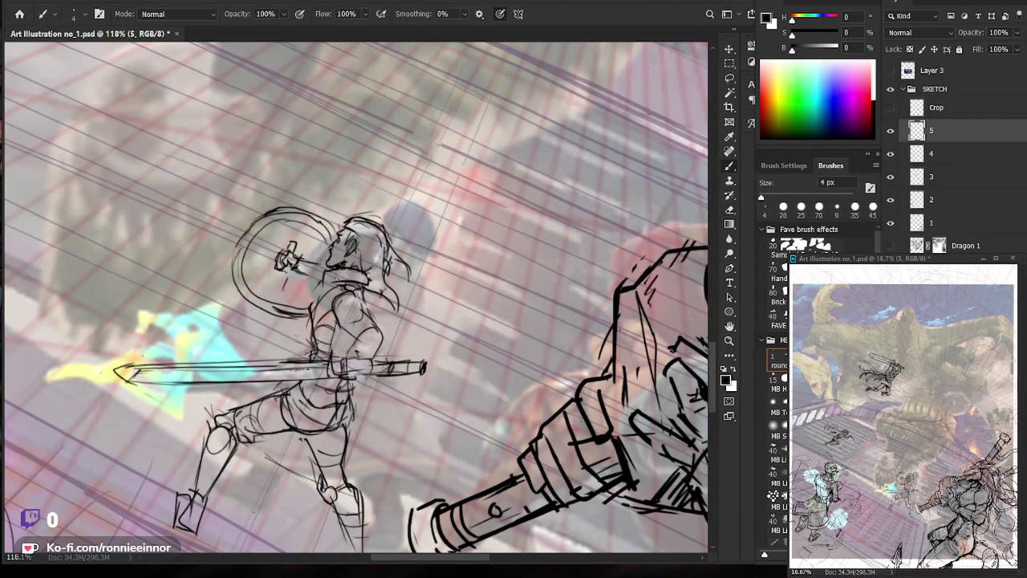
left_click_drag(353, 321, 36, 180)
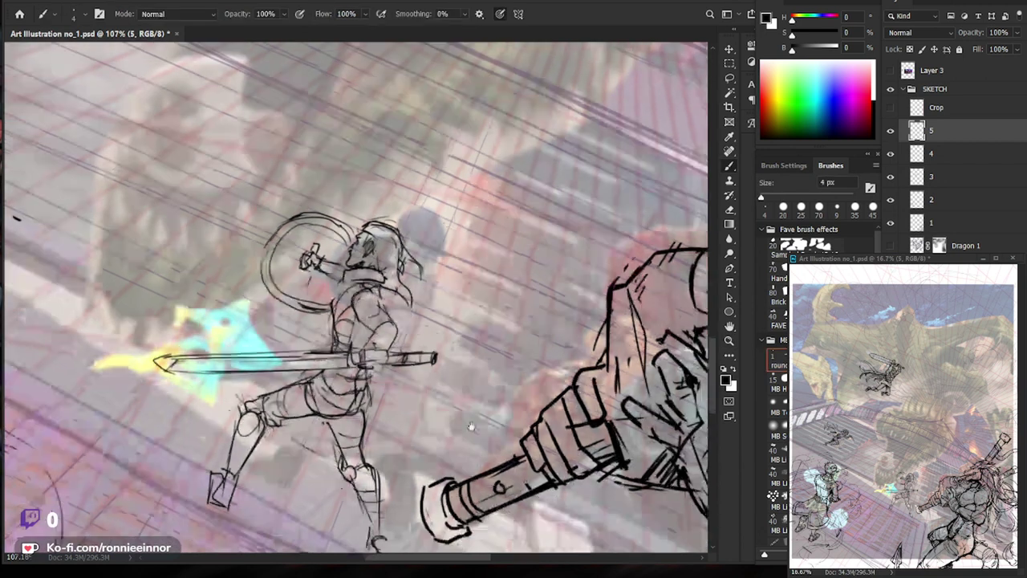
Sketch the torso and small chest strokes, then check the figure in context.
key("e")
key("b")
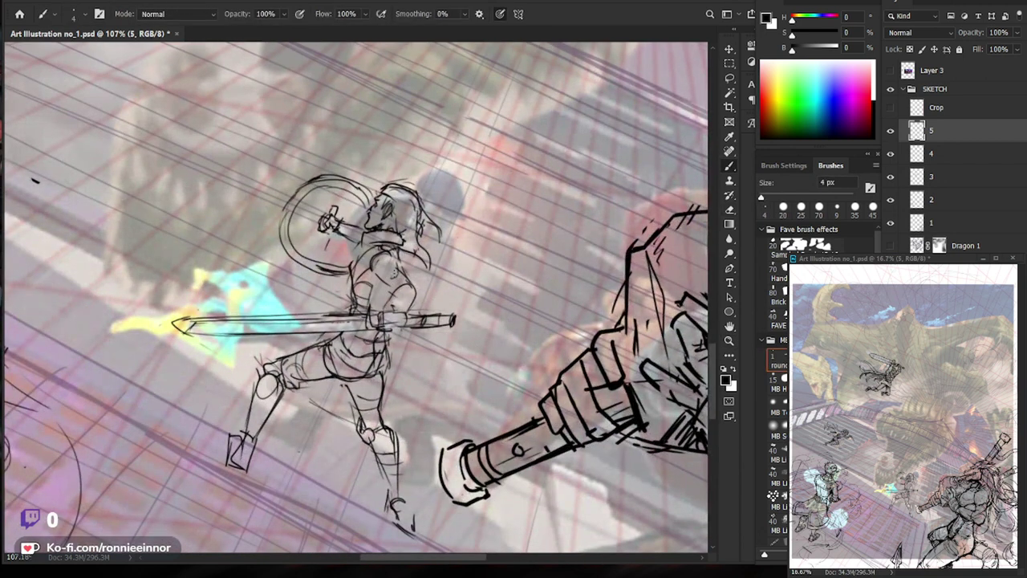
mouse_move(401, 265)
left_mouse_down()
mouse_move(420, 291)
mouse_move(408, 313)
mouse_move(393, 292)
mouse_move(384, 313)
mouse_move(406, 316)
left_mouse_up()
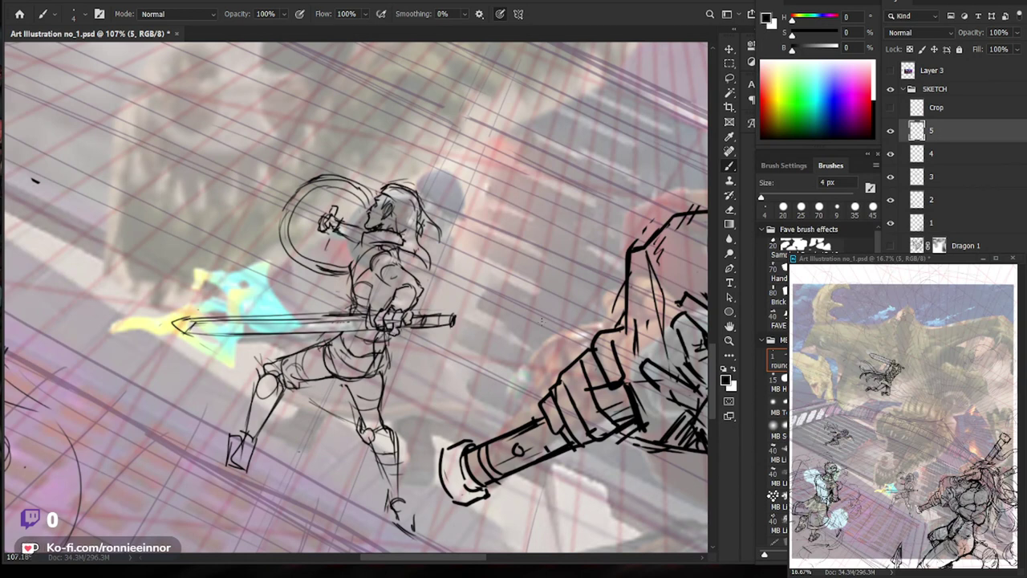
left_click_drag(538, 354, 521, 338)
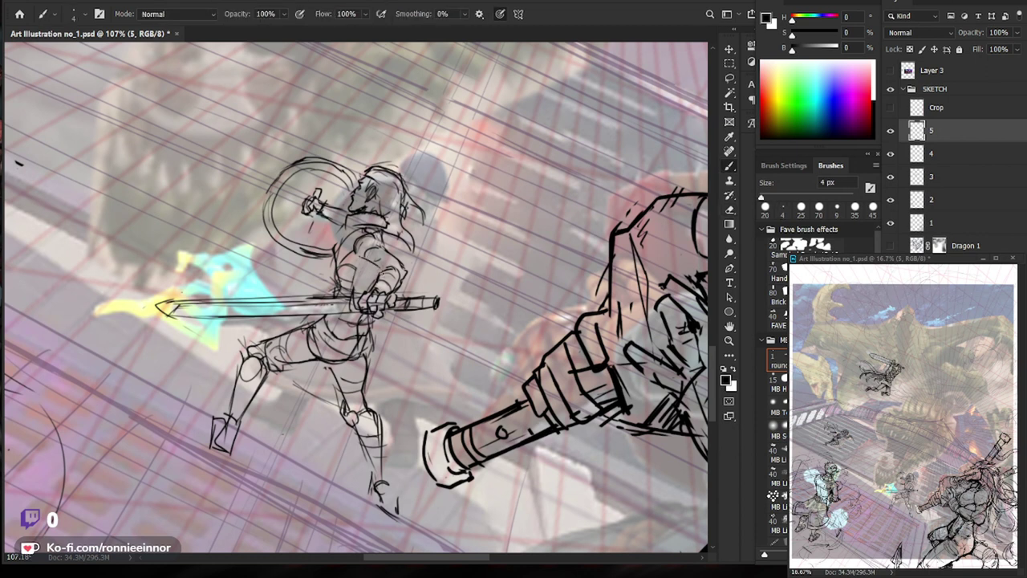
left_click_drag(377, 267, 382, 279)
mouse_move(402, 260)
left_mouse_down()
mouse_move(386, 272)
mouse_move(408, 268)
left_mouse_up()
key("e")
key("b")
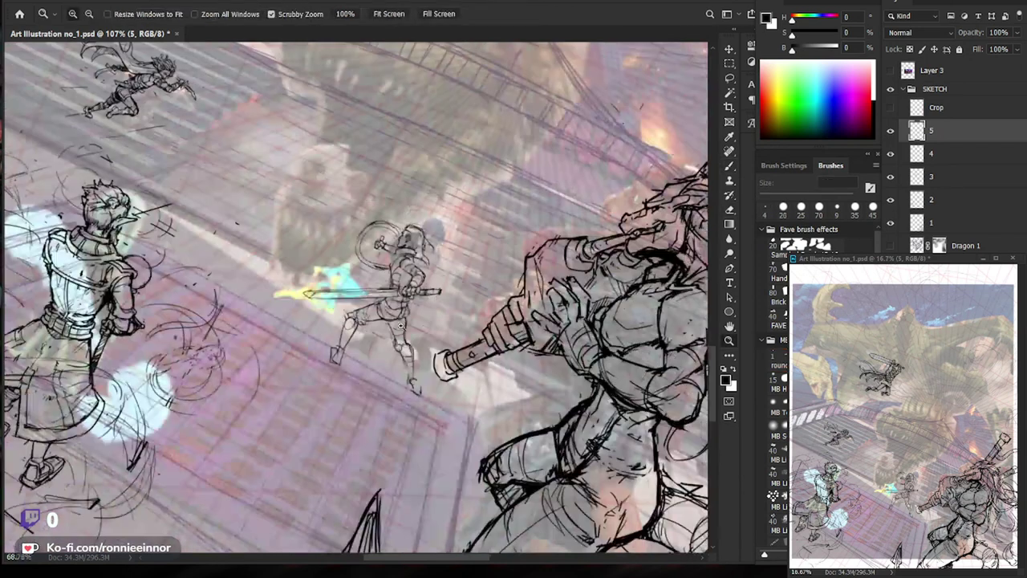
left_click_drag(442, 282, 378, 283)
left_click_drag(474, 338, 486, 377)
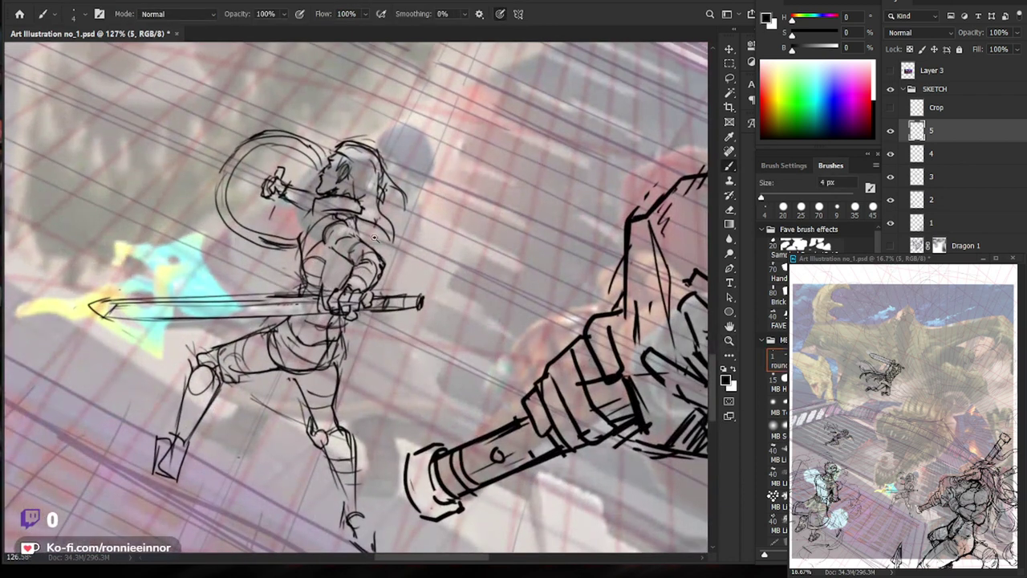
Erase faint chest marks and draw dark chest, arm and shoulder strokes.
key("e")
scroll(353, 257, "up", 1)
mouse_move(331, 221)
left_mouse_down()
mouse_move(351, 230)
mouse_move(357, 252)
mouse_move(345, 242)
left_mouse_up()
key("b")
left_click_drag(350, 215, 322, 225)
left_click_drag(460, 288, 454, 282)
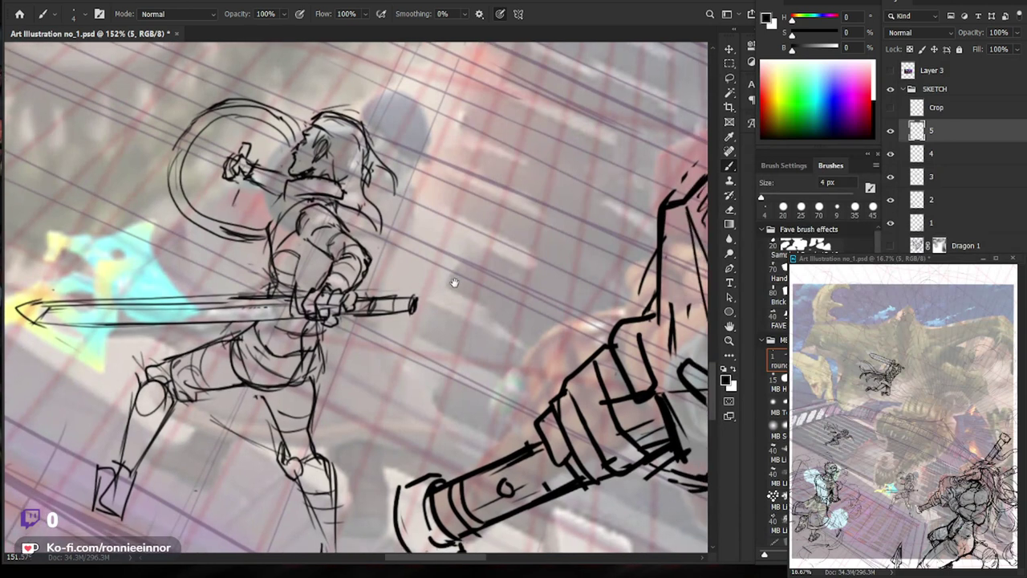
left_click_drag(350, 223, 263, 260)
left_click_drag(268, 255, 236, 257)
left_click_drag(243, 207, 276, 191)
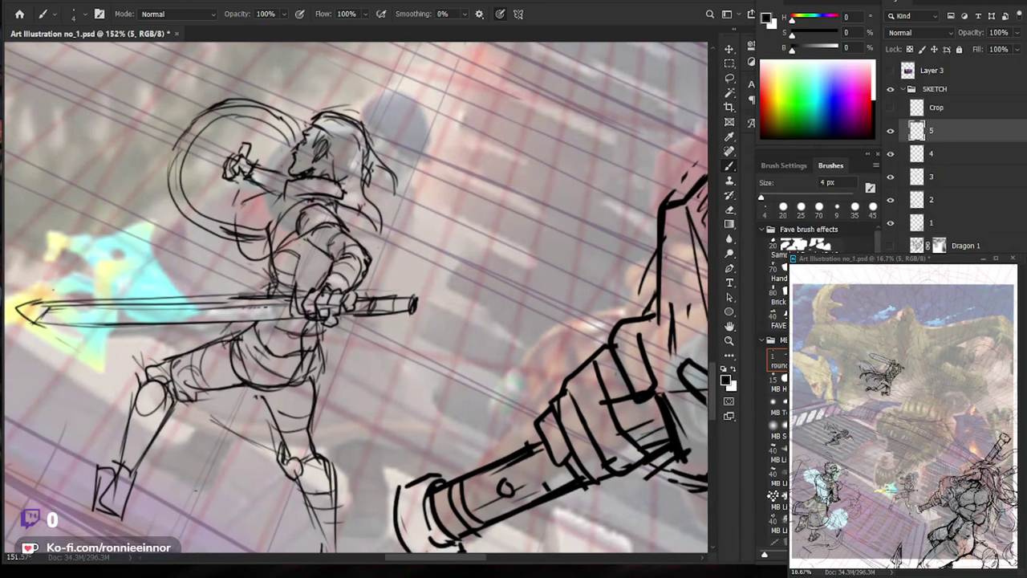
left_click_drag(265, 226, 302, 206)
Trim part of the chest strokes with the eraser and zoom out to review.
key("e")
mouse_move(265, 241)
left_mouse_down()
mouse_move(306, 213)
mouse_move(262, 246)
mouse_move(241, 228)
left_mouse_up()
key("b")
key("e")
key("b")
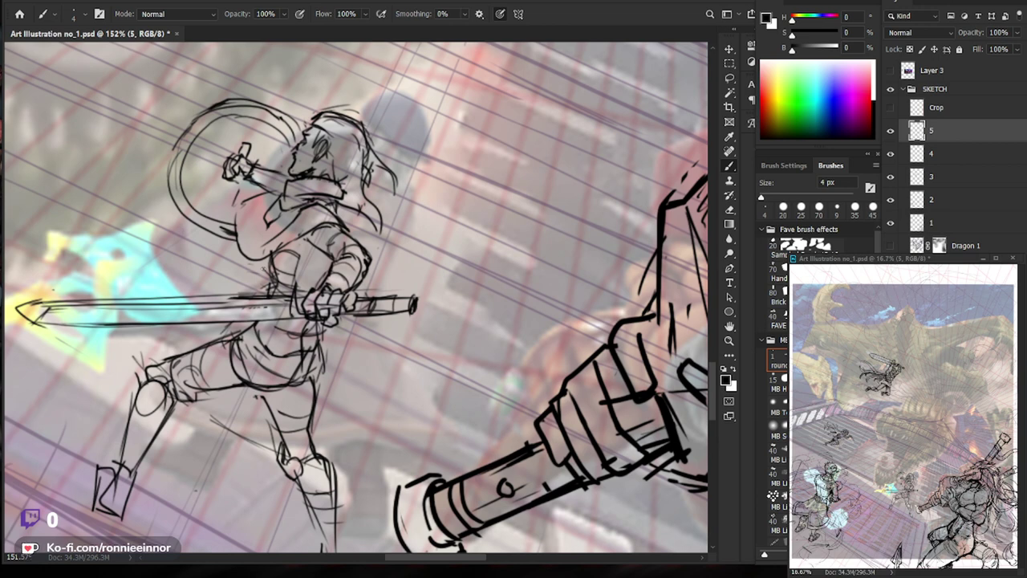
left_click_drag(609, 300, 570, 300)
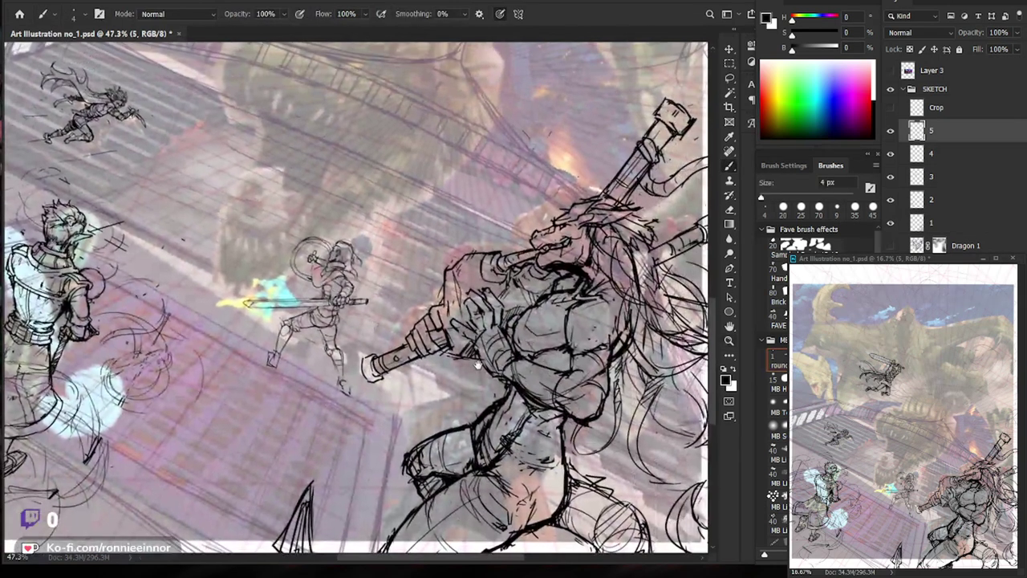
Zoom in on the sword figure and add strokes along the shoulder and back.
left_click_drag(493, 345, 477, 361)
left_click_drag(329, 274, 377, 274)
left_click_drag(347, 260, 379, 279)
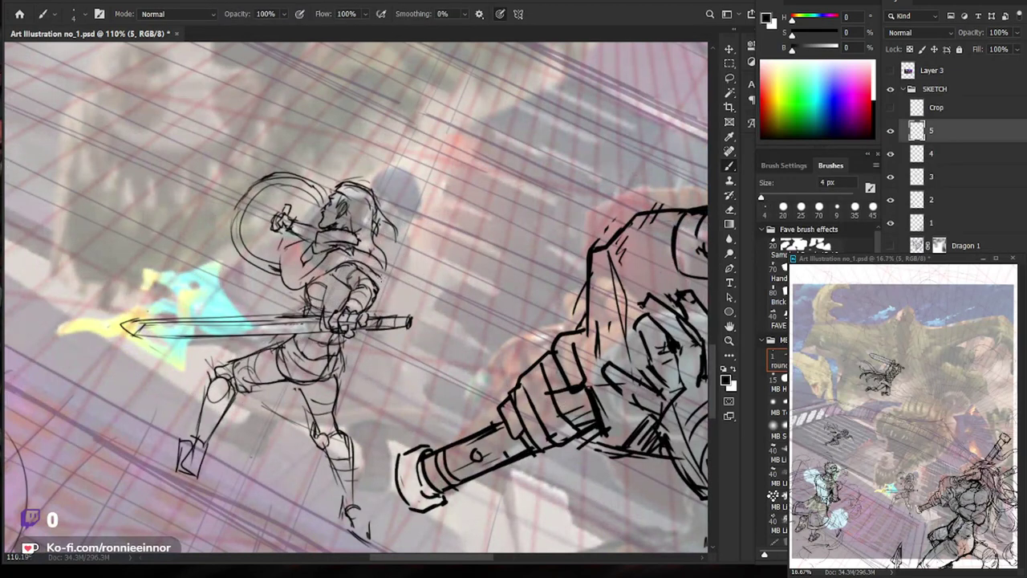
scroll(360, 251, "up", 3)
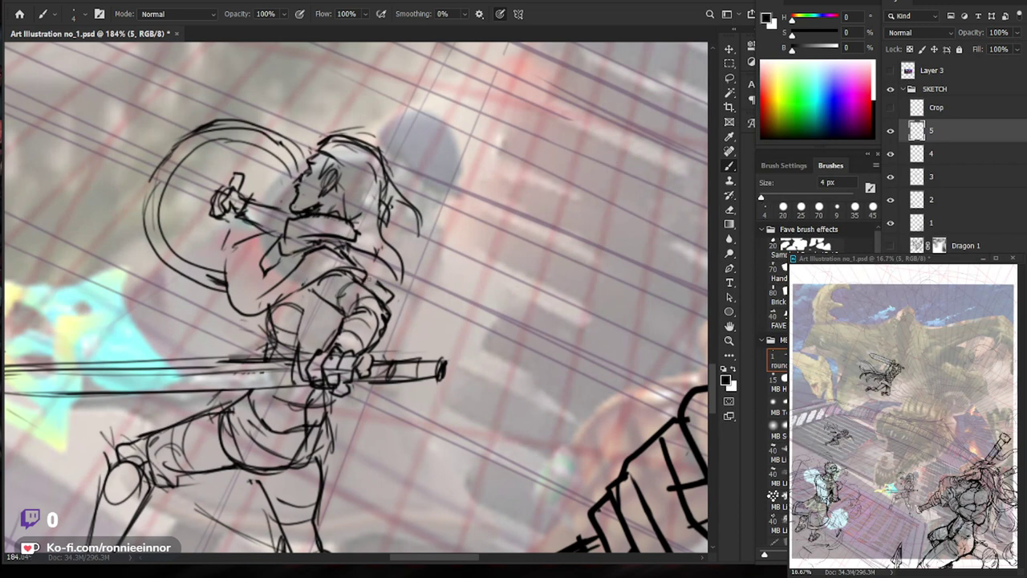
mouse_move(372, 287)
left_mouse_down()
mouse_move(409, 297)
mouse_move(387, 318)
left_mouse_up()
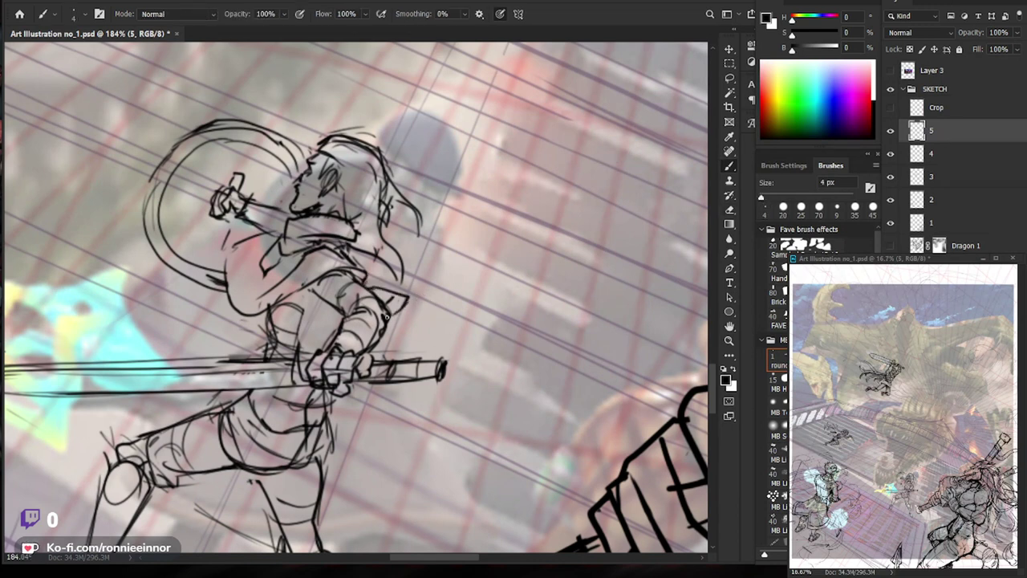
left_click_drag(366, 258, 401, 284)
Erase old hair strokes and redraw new flowing strands in the hair.
key("e")
left_click_drag(400, 258, 377, 192)
key("b")
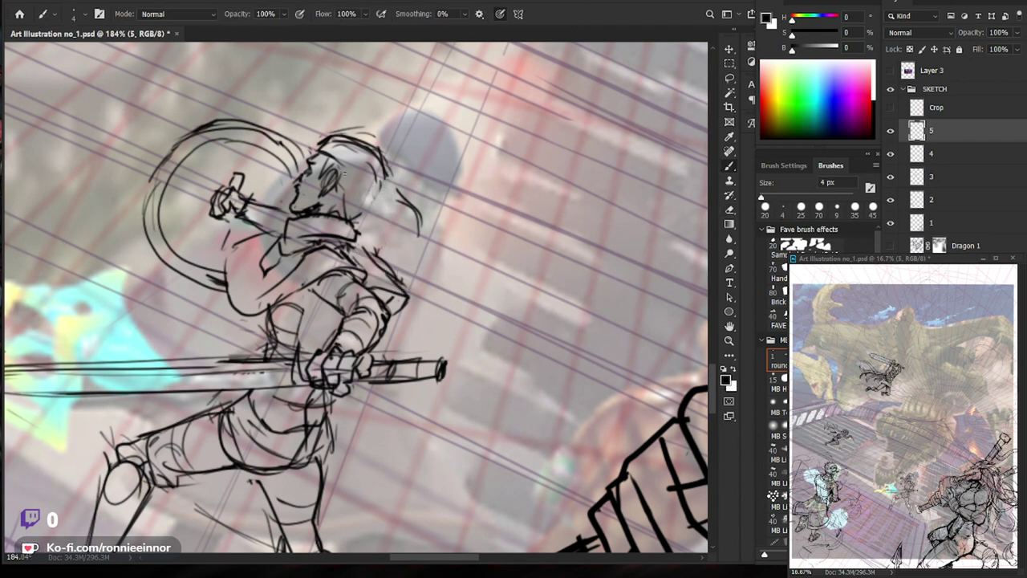
mouse_move(357, 188)
left_mouse_down()
mouse_move(382, 218)
mouse_move(406, 199)
left_mouse_up()
key("e")
key("b")
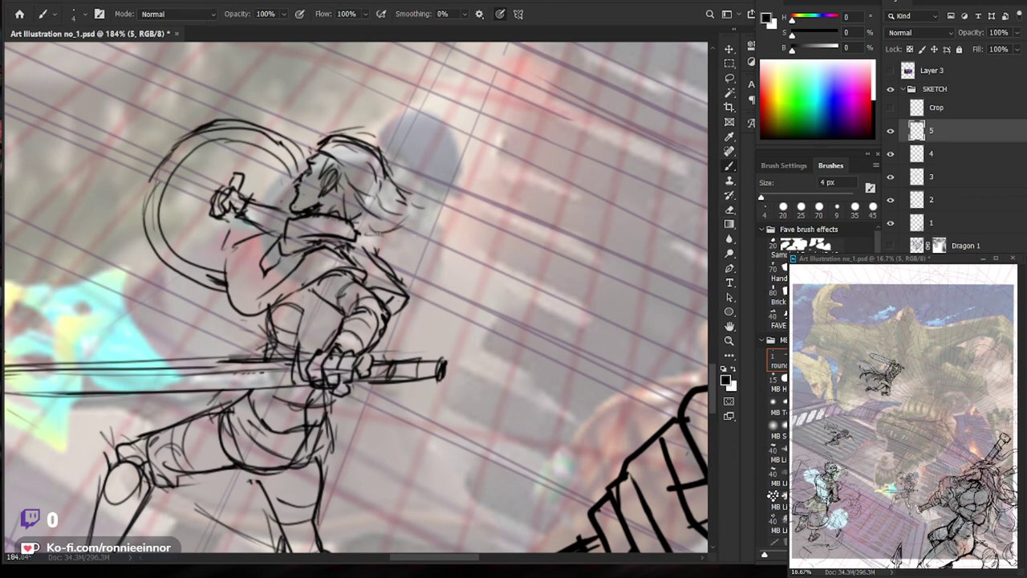
left_click_drag(338, 184, 325, 154)
key("e")
mouse_move(329, 193)
left_mouse_down()
mouse_move(321, 148)
mouse_move(329, 151)
mouse_move(316, 145)
mouse_move(319, 153)
left_mouse_up()
key("b")
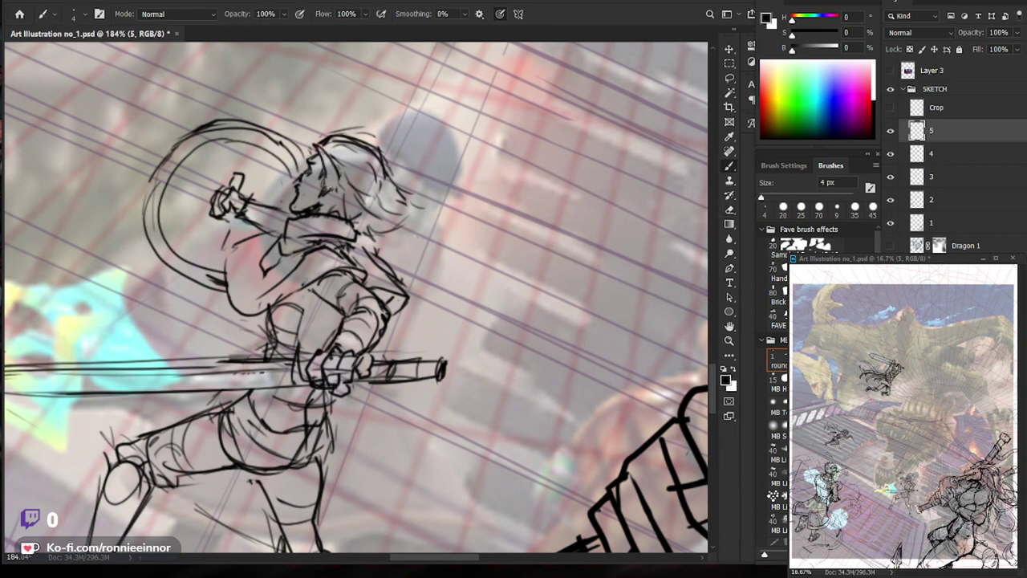
scroll(393, 180, "down", 3)
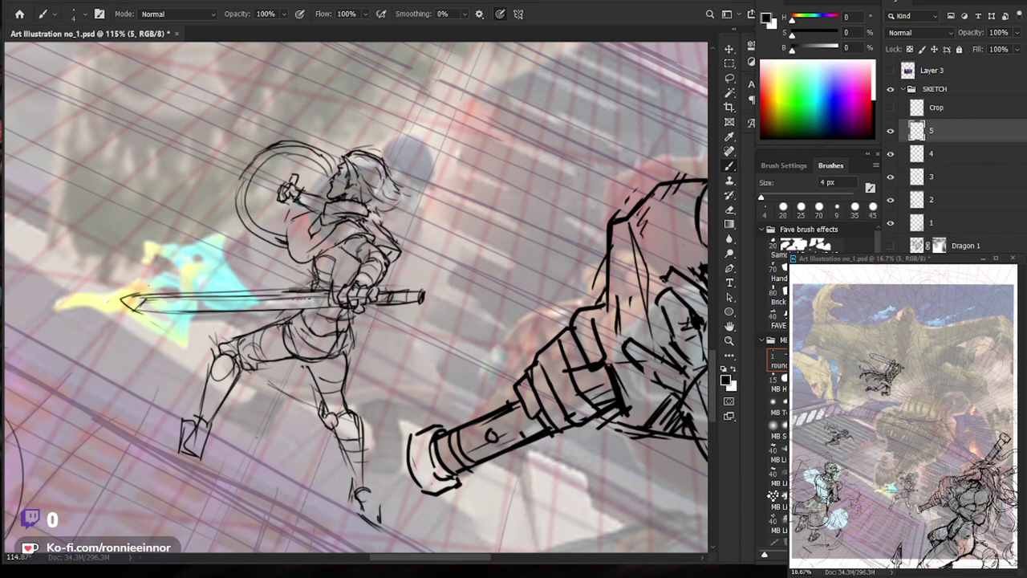
Darken the sword blade with repeated strokes along its length and upper edge.
left_click_drag(134, 297, 184, 297)
left_click_drag(113, 303, 293, 299)
mouse_move(222, 299)
left_mouse_down()
mouse_move(364, 297)
mouse_move(337, 294)
left_mouse_up()
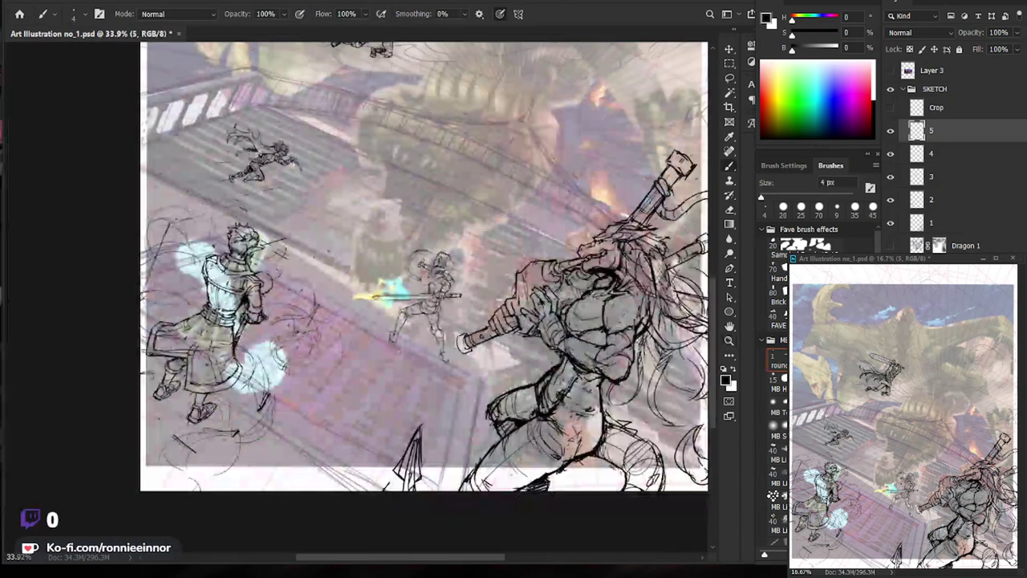
mouse_move(412, 302)
left_mouse_down()
mouse_move(359, 302)
mouse_move(474, 312)
left_mouse_up()
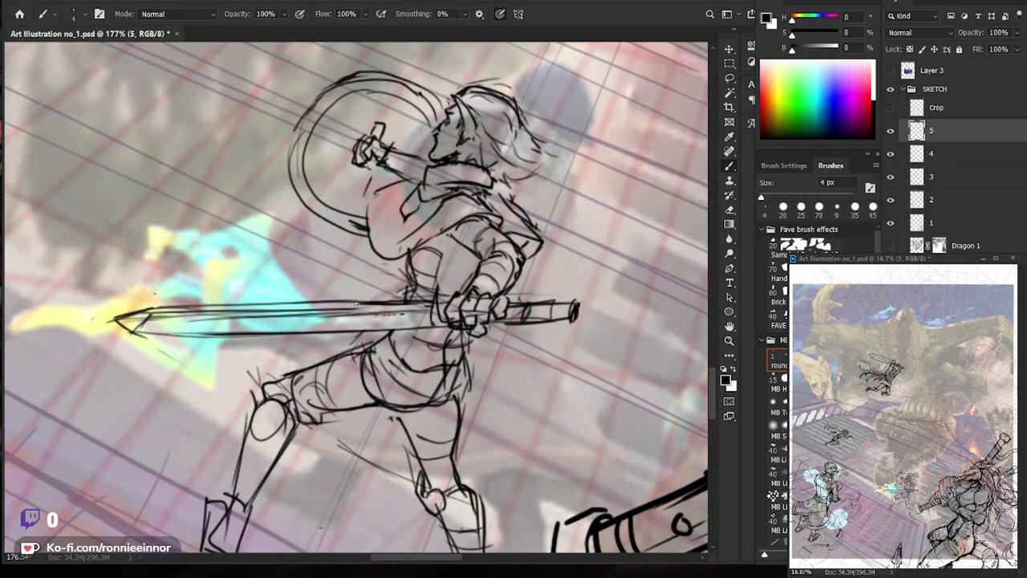
left_click_drag(369, 303, 271, 304)
left_click_drag(377, 305, 216, 306)
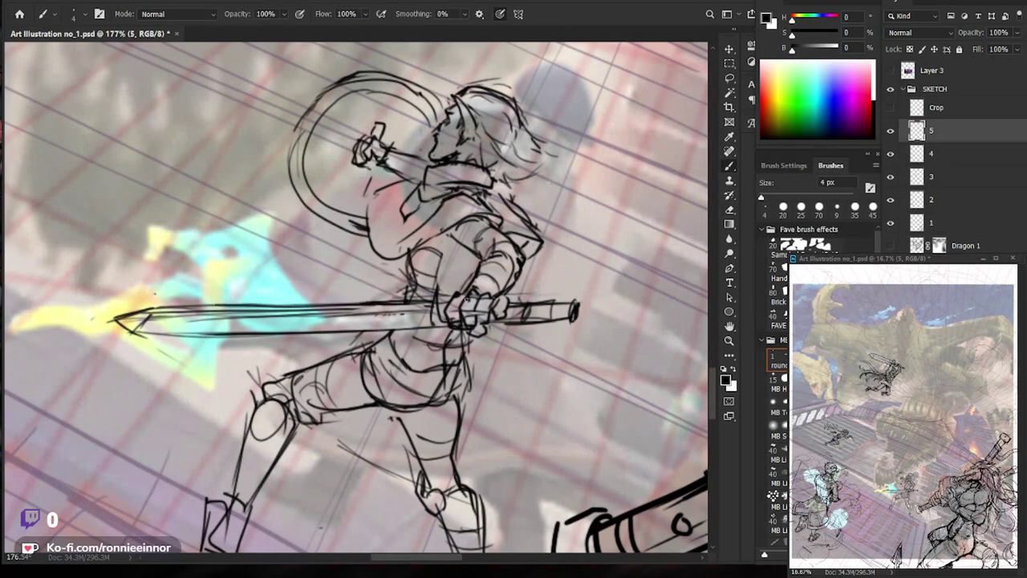
left_click_drag(433, 305, 346, 305)
Add short strokes around the swordsman's knee.
left_click_drag(513, 417, 410, 432)
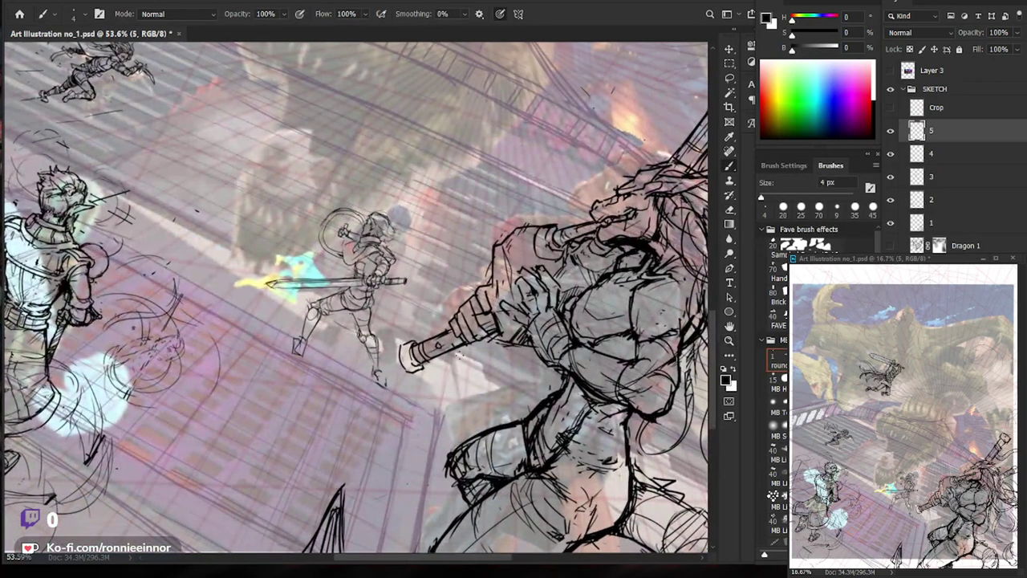
left_click_drag(365, 360, 433, 360)
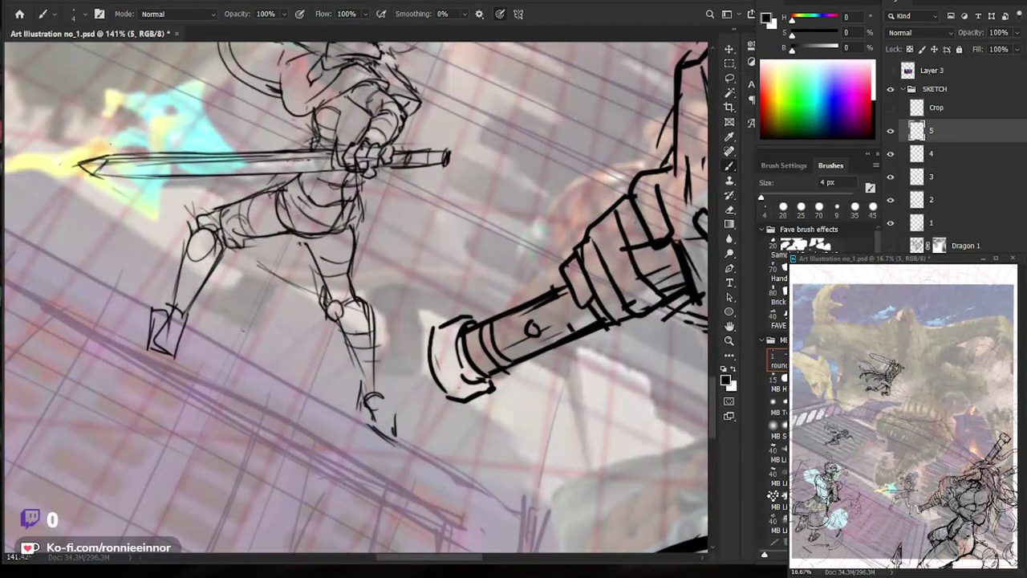
mouse_move(333, 313)
left_mouse_down()
mouse_move(325, 385)
mouse_move(371, 459)
left_mouse_up()
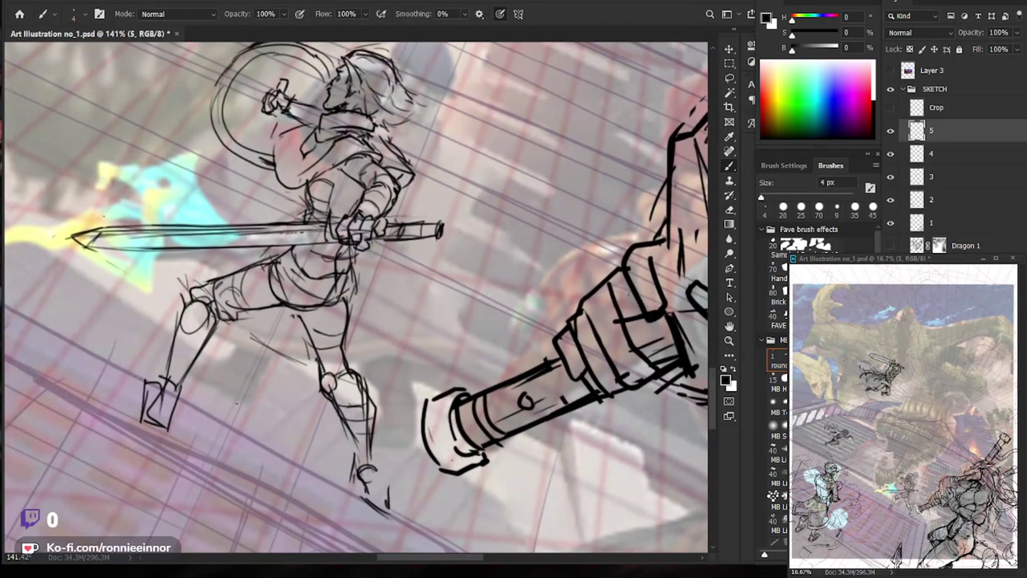
key("e")
key("b")
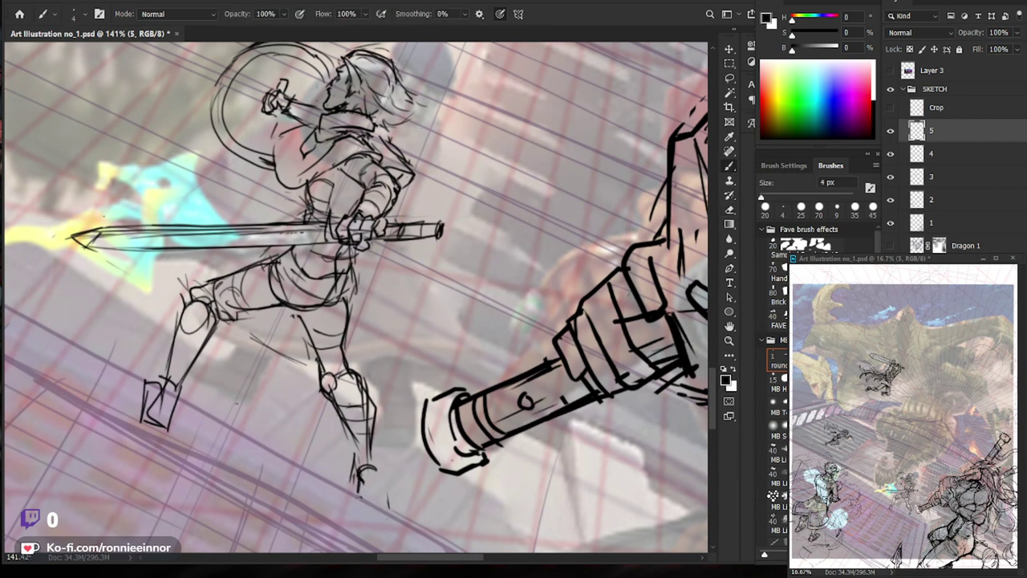
left_click_drag(369, 491, 305, 491)
left_click_drag(538, 491, 529, 451)
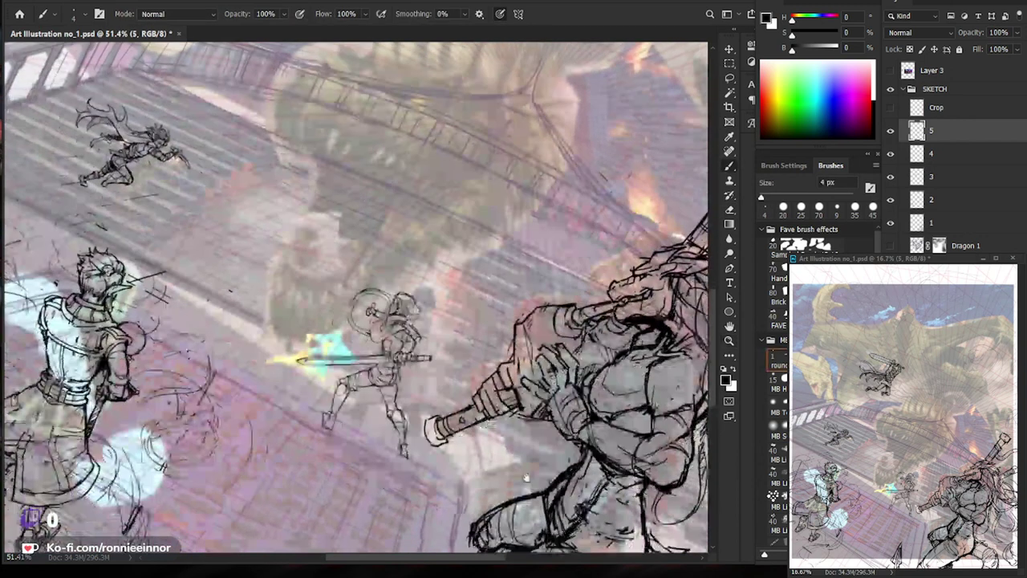
left_click_drag(351, 394, 417, 395)
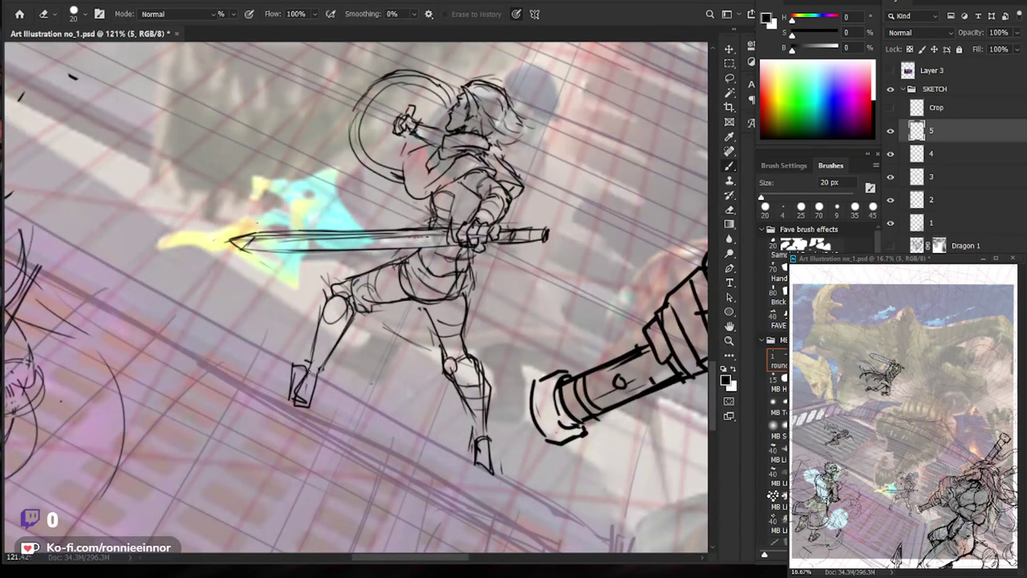
mouse_move(346, 313)
left_mouse_down()
mouse_move(329, 357)
mouse_move(289, 345)
left_mouse_up()
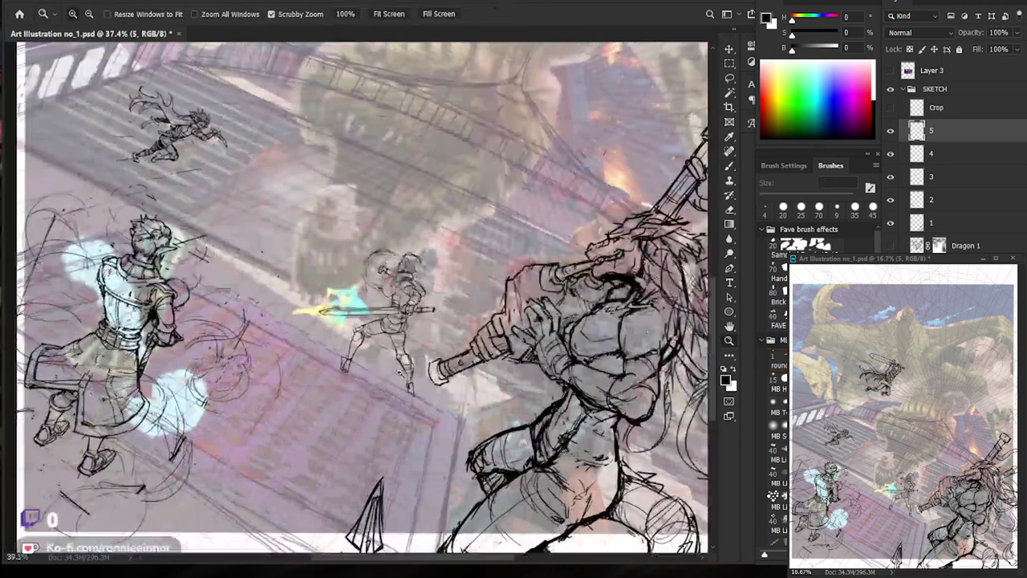
Review the whole composition and undo the latest chest and cape lines.
left_click_drag(399, 371, 449, 372)
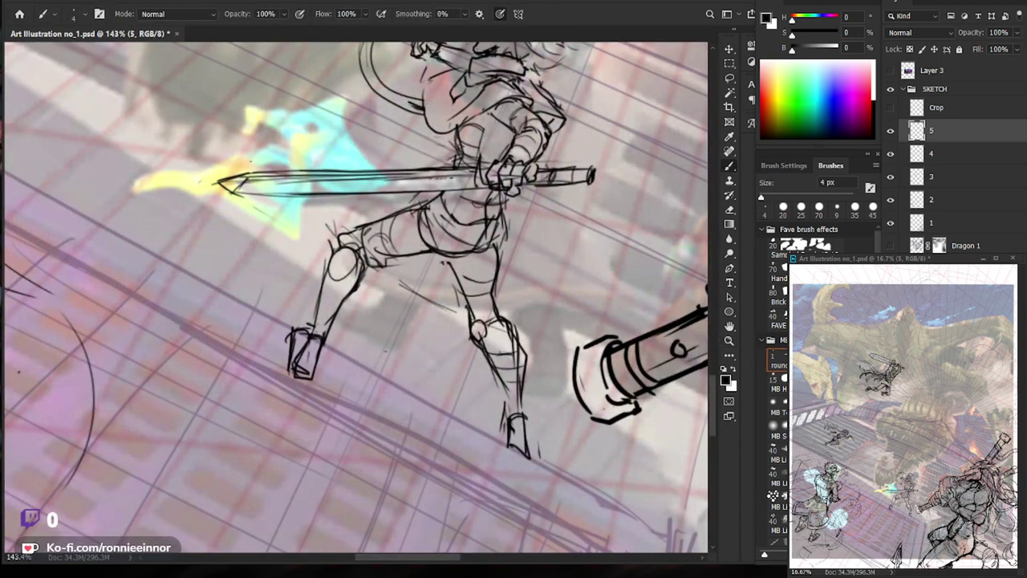
left_click_drag(294, 341, 233, 341)
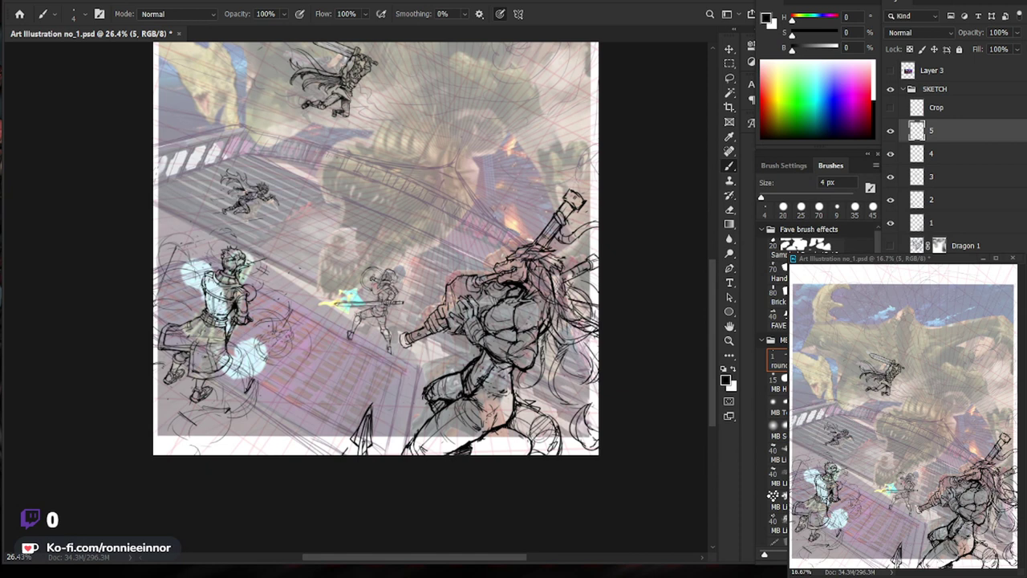
mouse_move(514, 321)
left_mouse_down()
mouse_move(562, 321)
mouse_move(542, 321)
left_mouse_up()
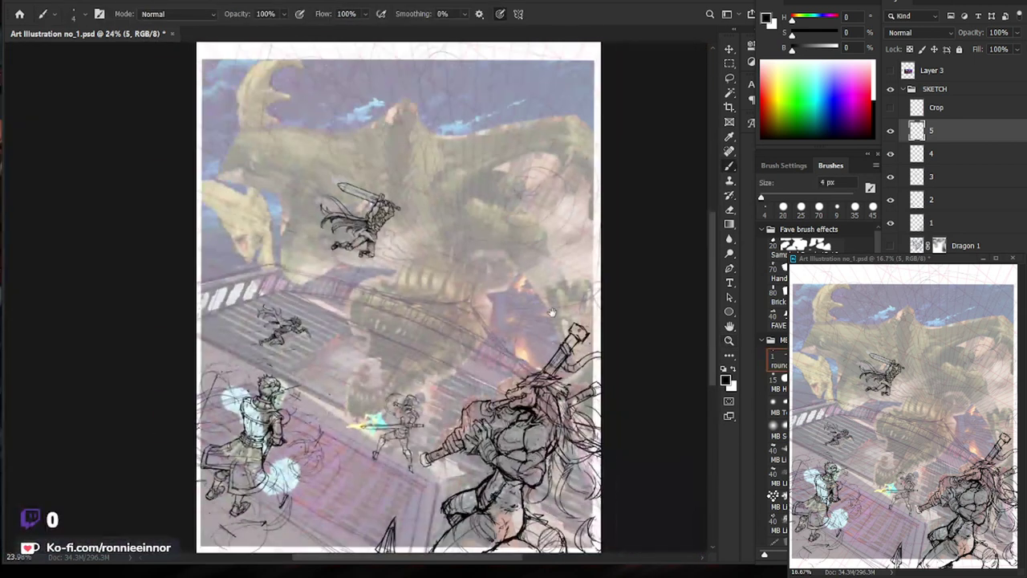
scroll(542, 321, "up", 3)
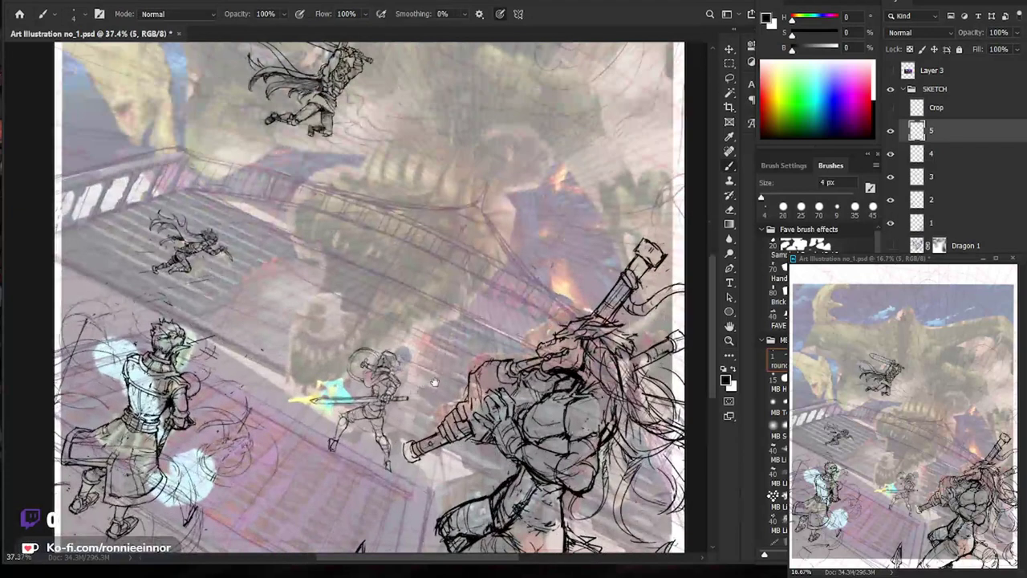
scroll(401, 393, "up", 1)
scroll(385, 397, "up", 4)
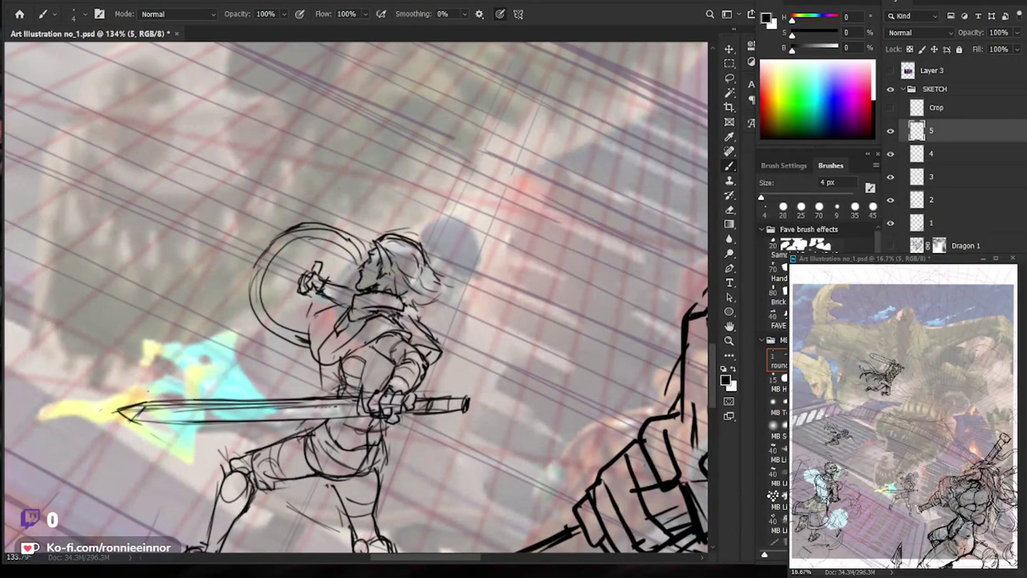
left_click_drag(482, 449, 474, 367)
key("ctrl+z")
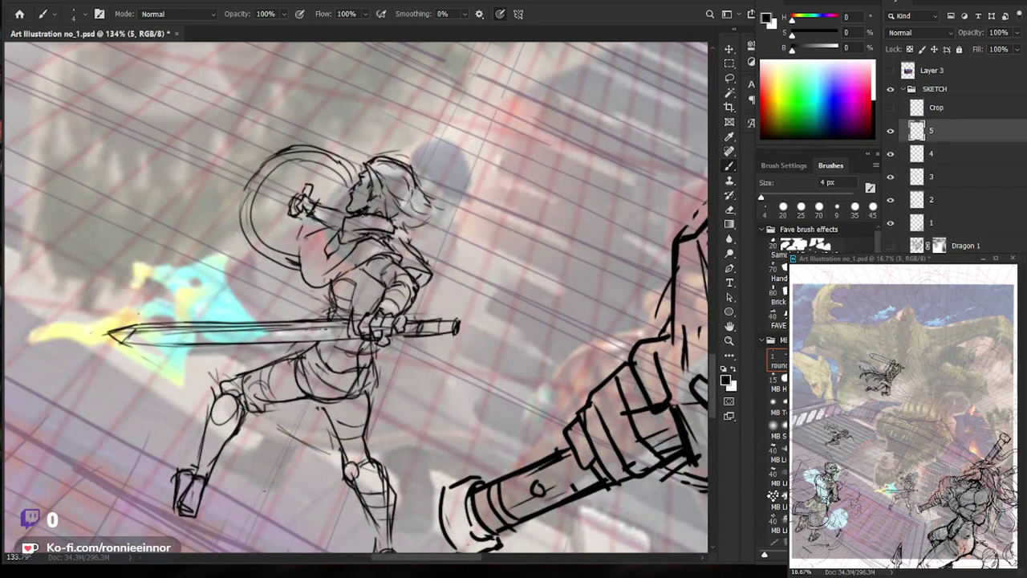
Draw a curved stroke down from the hip and a small stroke near the sword hilt.
key("e")
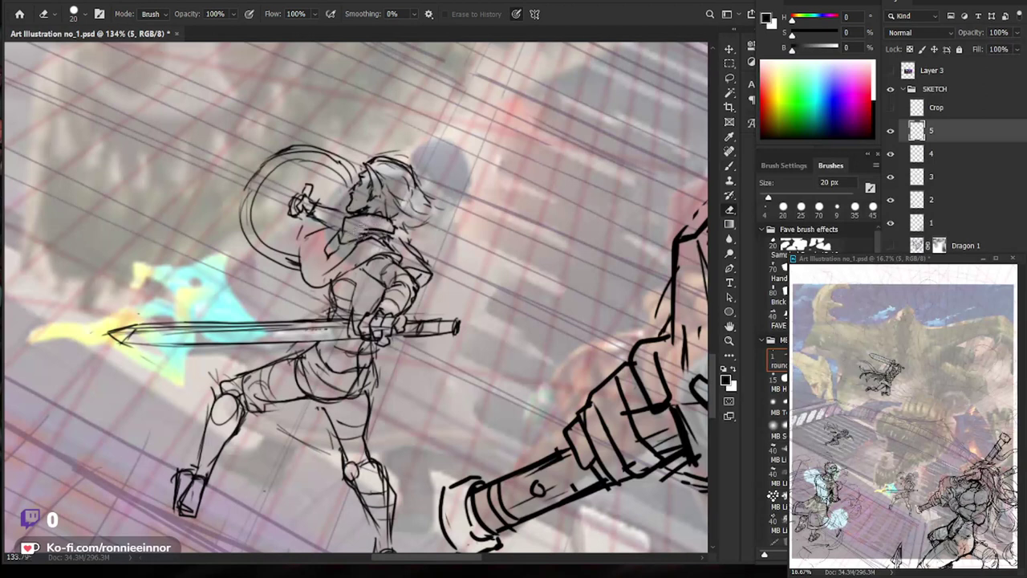
key("b")
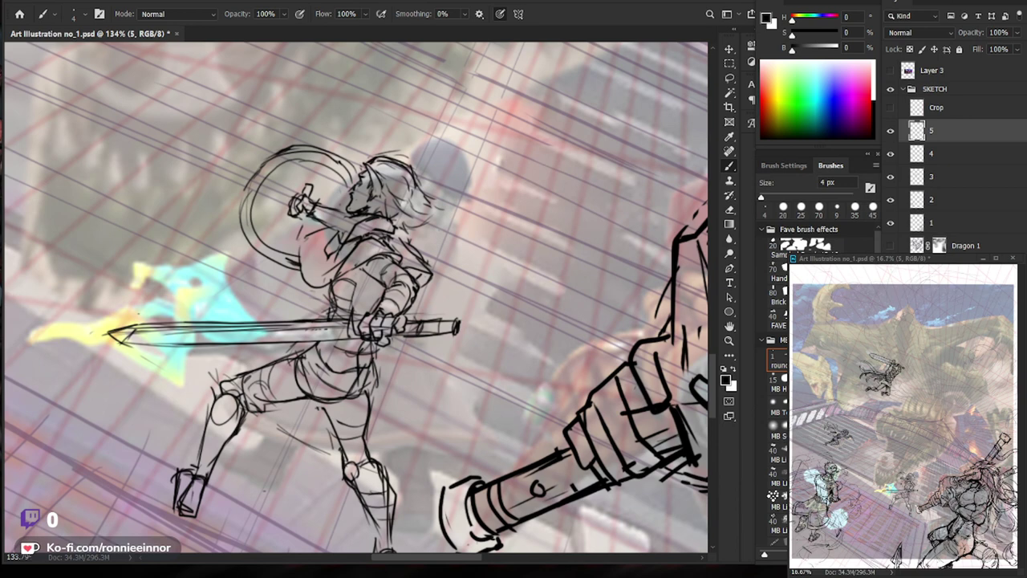
left_click_drag(321, 297, 309, 245)
left_click_drag(377, 309, 438, 413)
scroll(356, 297, "down", 3)
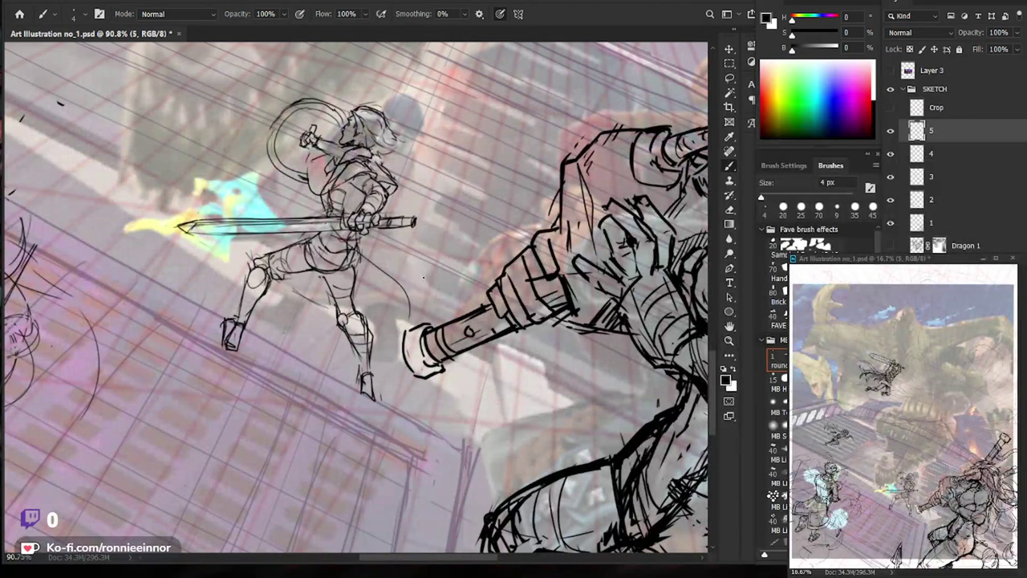
scroll(358, 219, "up", 2)
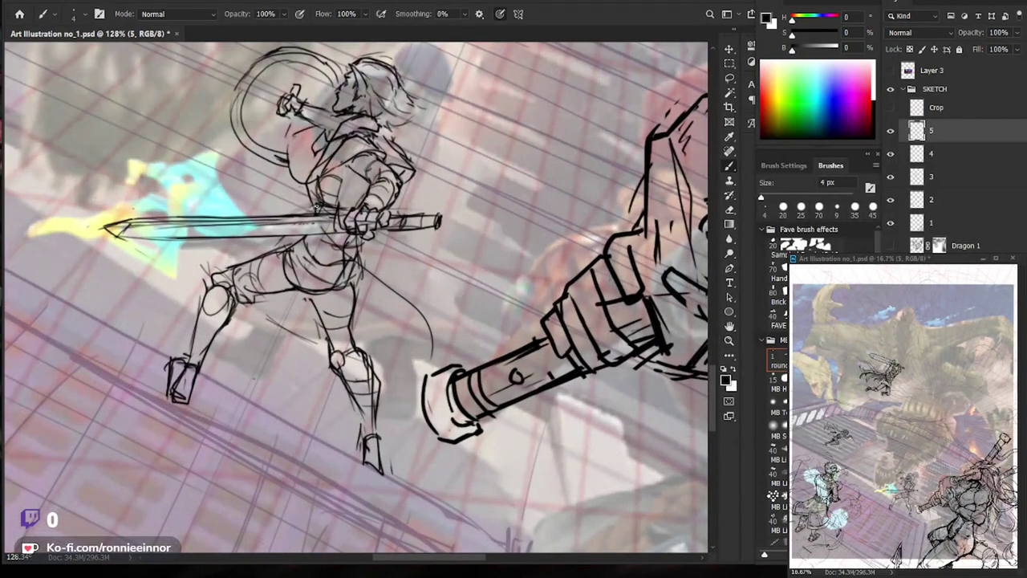
left_click_drag(414, 239, 442, 286)
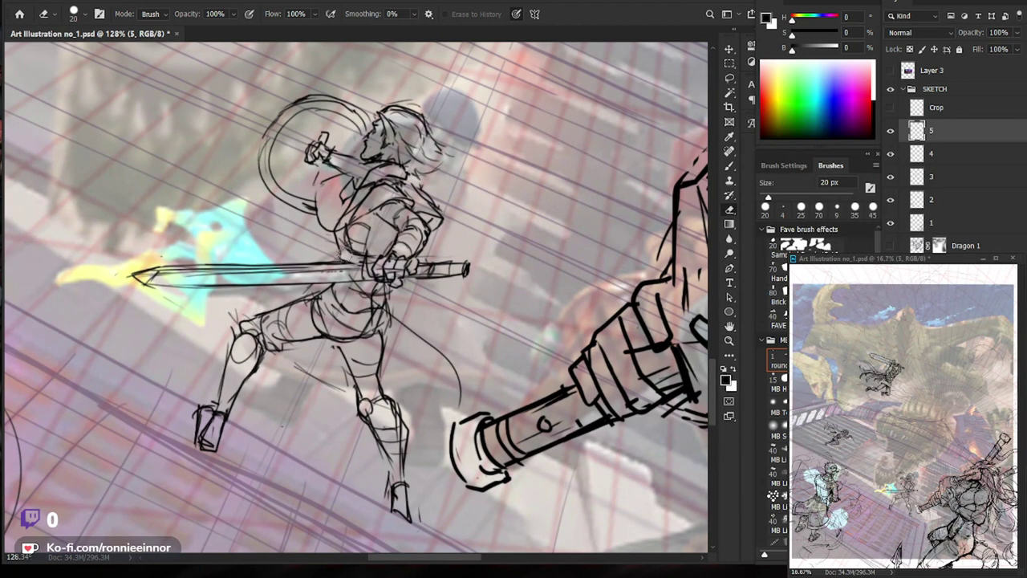
left_click_drag(340, 246, 354, 251)
Add a small mark near the swordsman's foot and check the full illustration.
key("e")
scroll(458, 350, "down", 2)
scroll(457, 350, "up", 2)
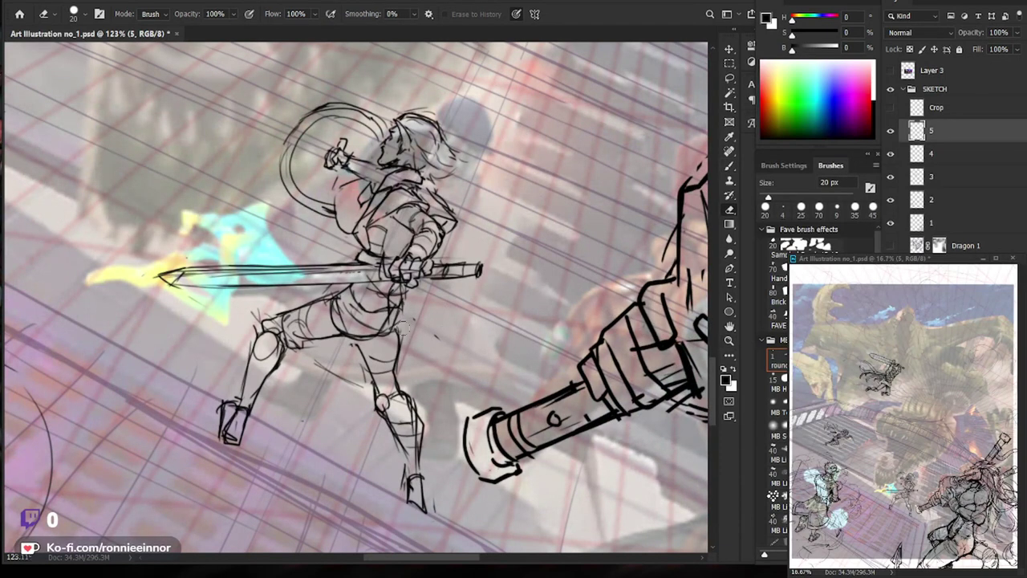
key("b")
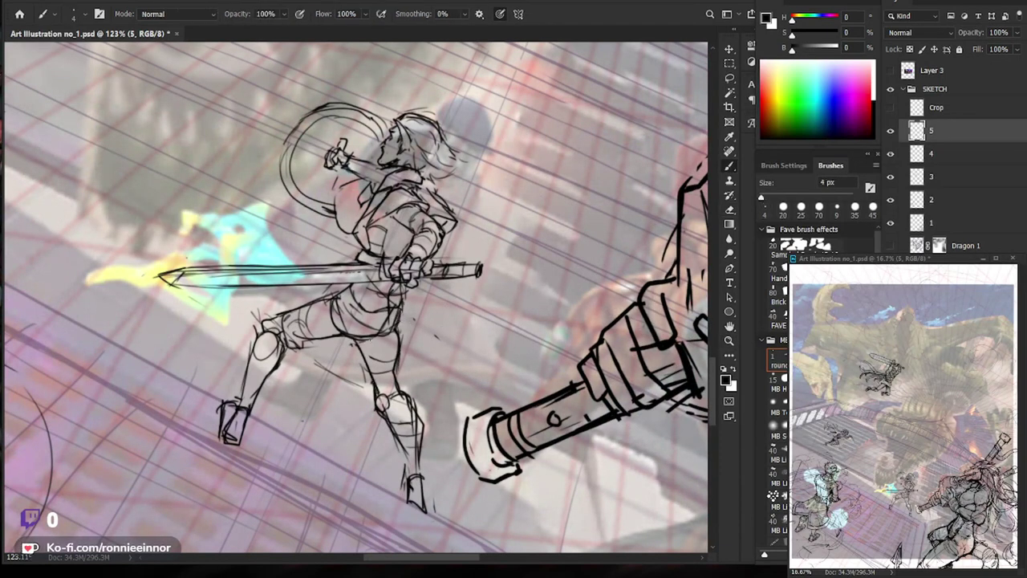
scroll(480, 311, "down", 2)
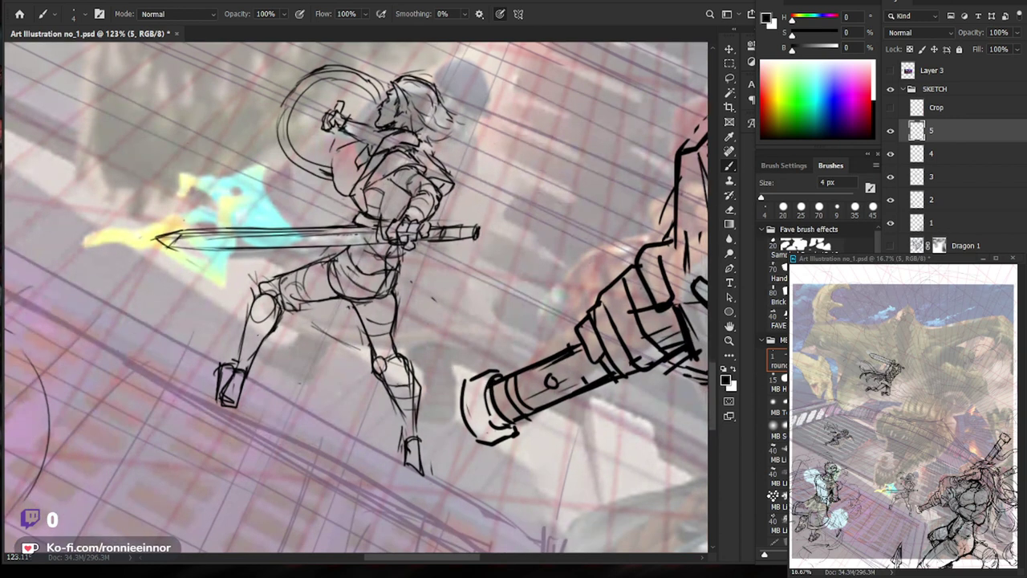
left_click_drag(353, 337, 311, 334)
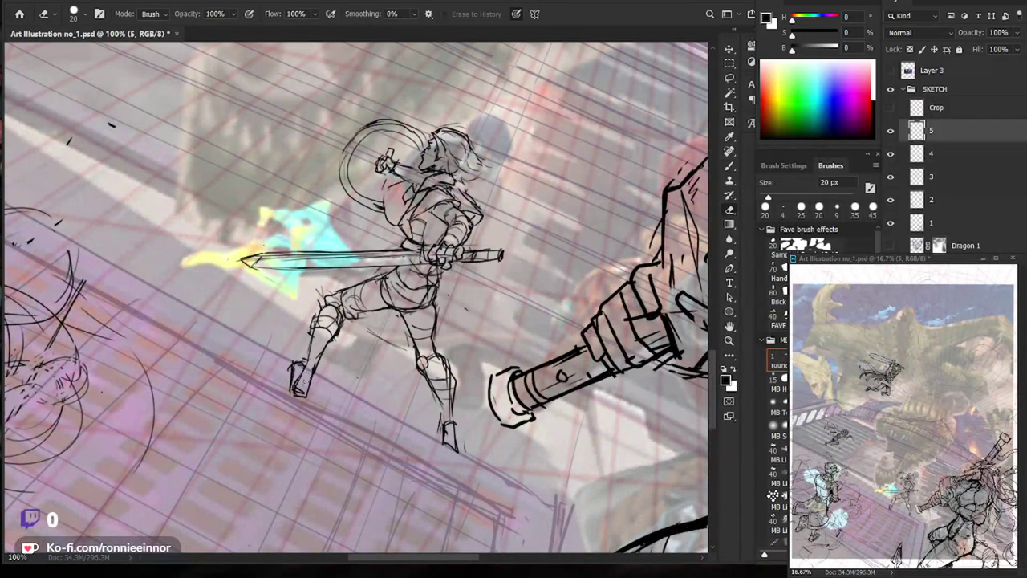
left_click_drag(305, 362, 311, 371)
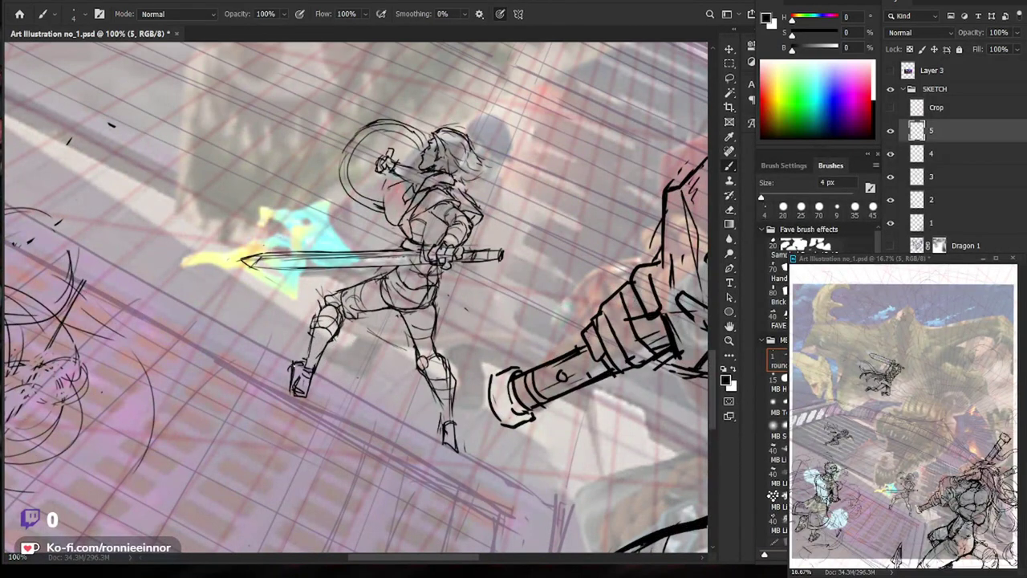
key("z")
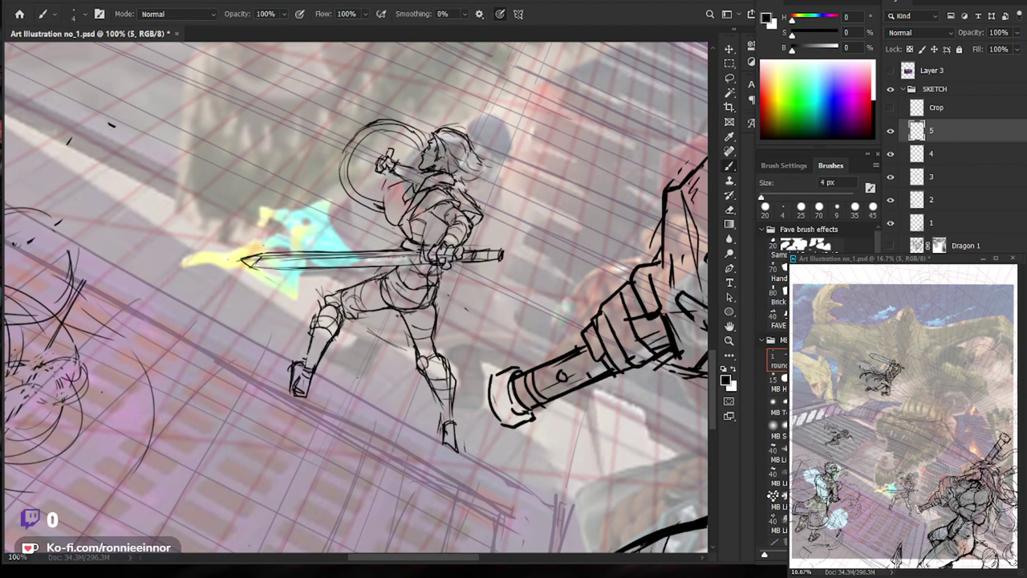
left_click_drag(312, 353, 313, 434)
Lasso-select the swordsman's rear leg.
key("b")
left_click_drag(393, 365, 433, 365)
key("l")
left_click_drag(314, 375, 278, 401)
Rotate the selected rear leg to a better angle and deselect it.
key("ctrl+t")
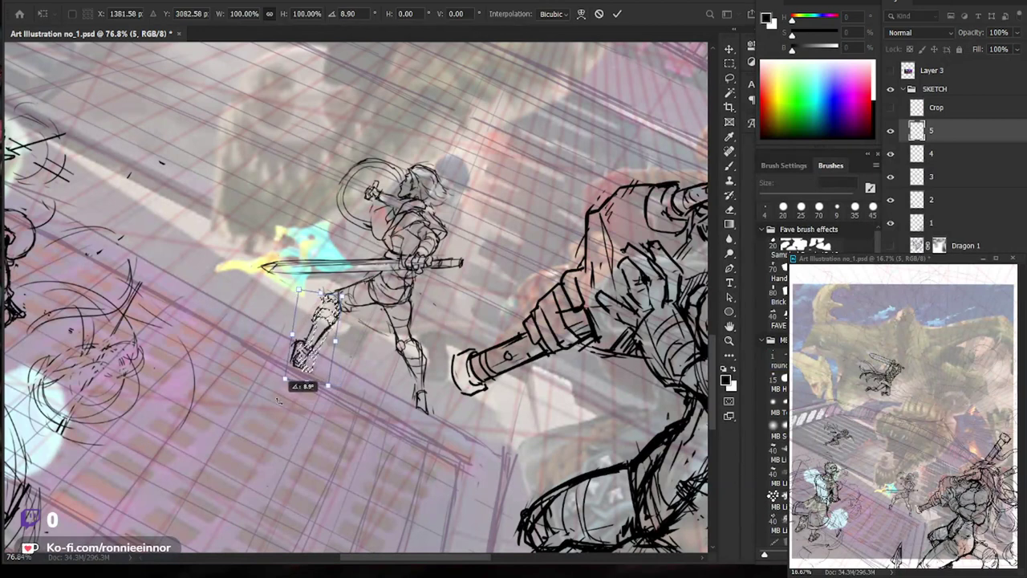
left_click_drag(278, 399, 272, 393)
key("Return")
key("ctrl+d")
key("b")
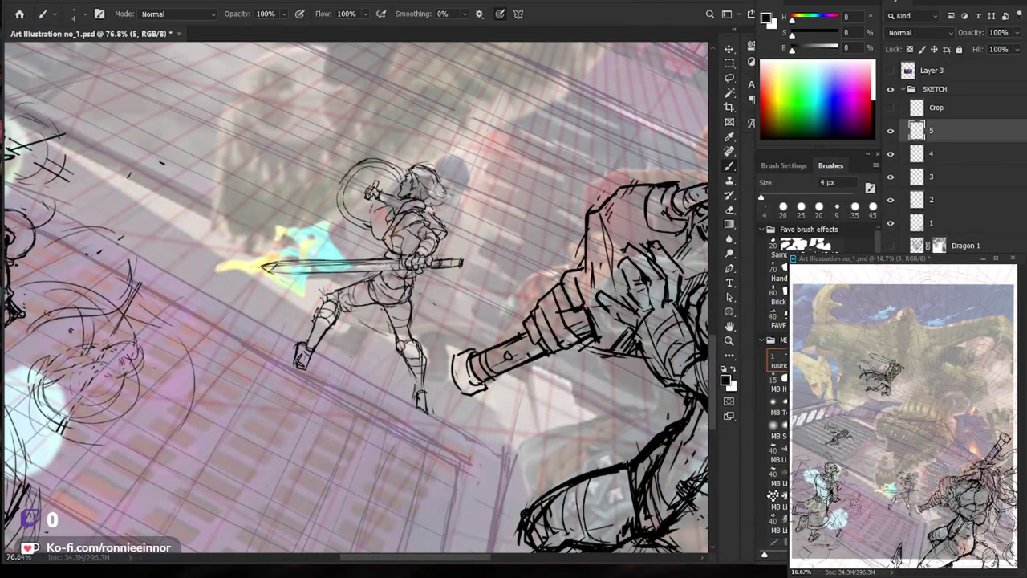
Ink darker lines on the hero's foot and erase its stray lines.
left_click_drag(350, 379, 321, 379)
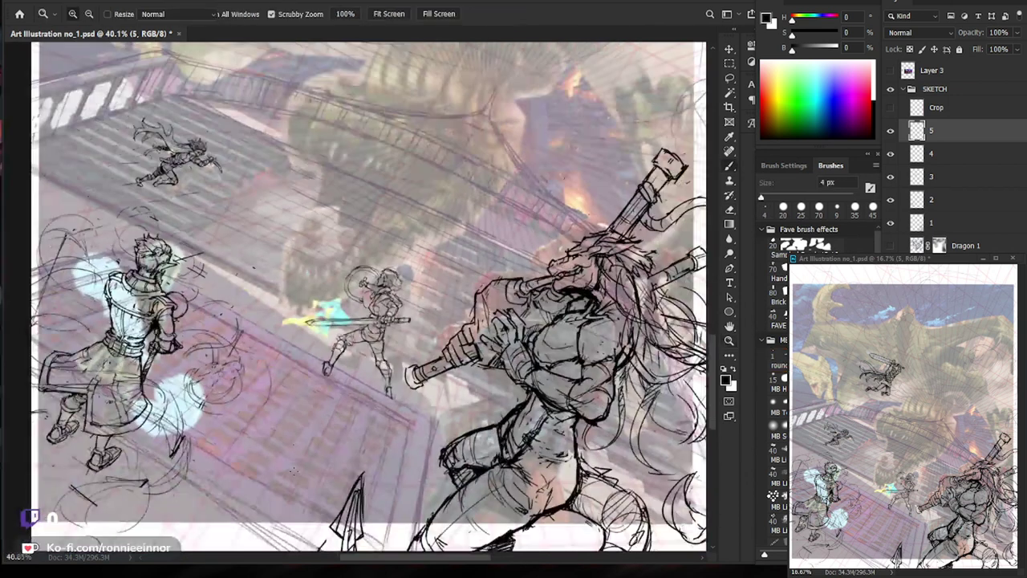
left_click_drag(381, 390, 449, 389)
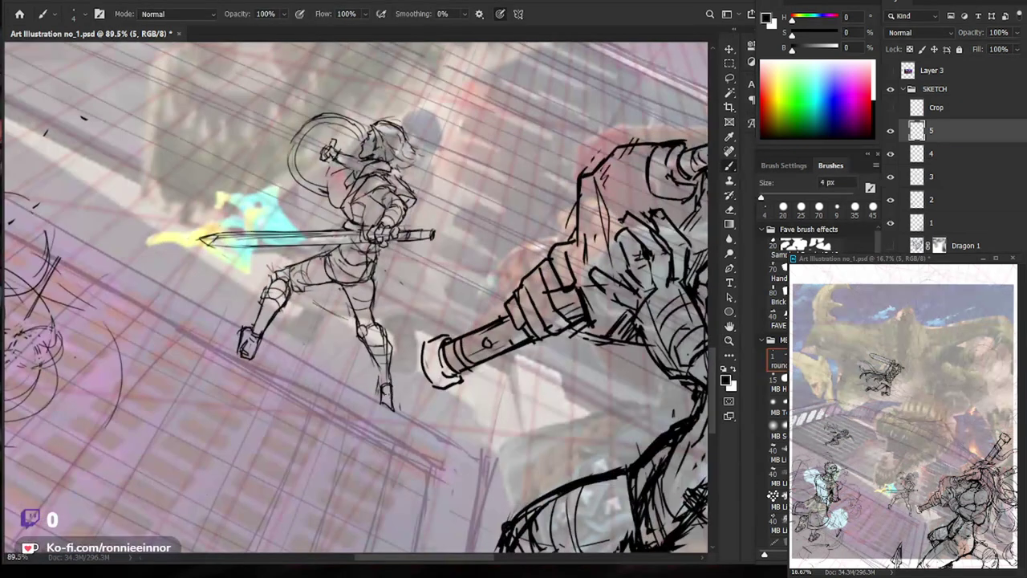
left_click_drag(403, 400, 393, 406)
left_click_drag(379, 353, 371, 376)
key("e")
mouse_move(392, 387)
left_mouse_down()
mouse_move(391, 411)
mouse_move(374, 394)
left_mouse_up()
key("b")
scroll(420, 384, "down", 5)
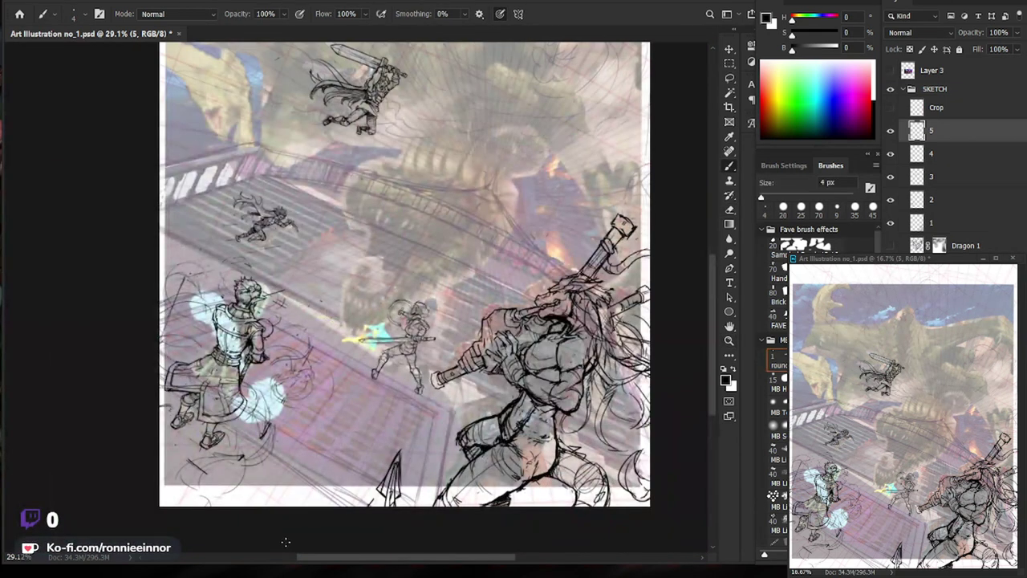
scroll(458, 347, "up", 2)
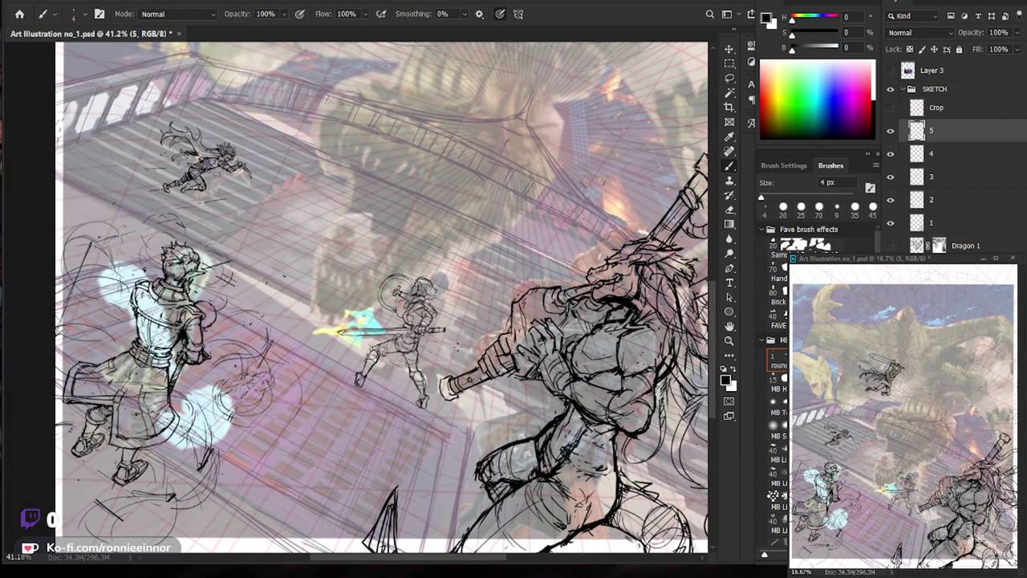
Erase the old knee lines and rework the knee outline.
key("e")
scroll(436, 389, "up", 5)
key("b")
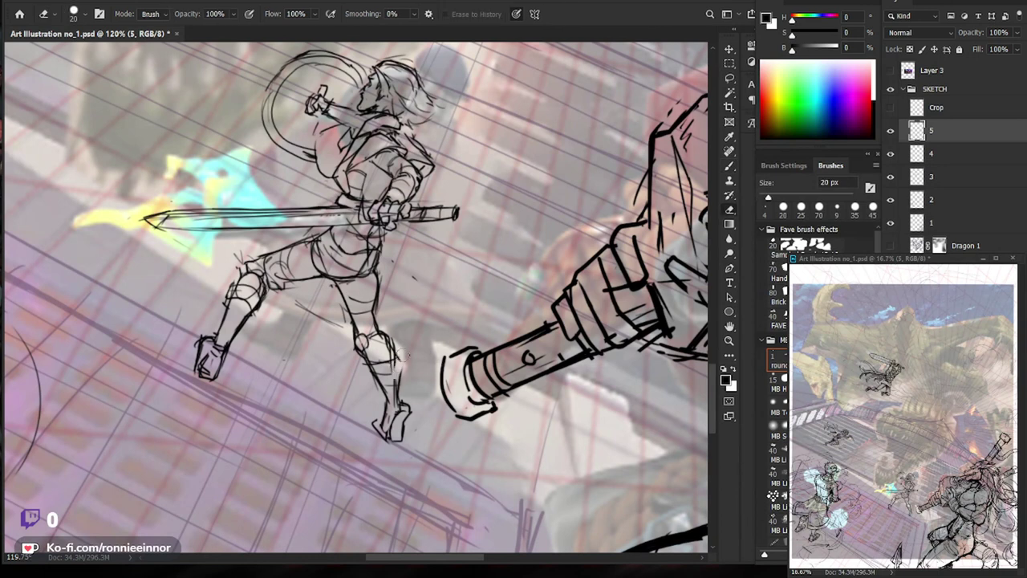
key("e")
mouse_move(396, 353)
left_mouse_down()
mouse_move(396, 387)
mouse_move(394, 379)
left_mouse_up()
key("b")
key("e")
left_click_drag(377, 328, 395, 345)
key("b")
Draw new knee lines, trimming and adding strokes until the knee reads clearly.
left_click_drag(379, 307, 366, 364)
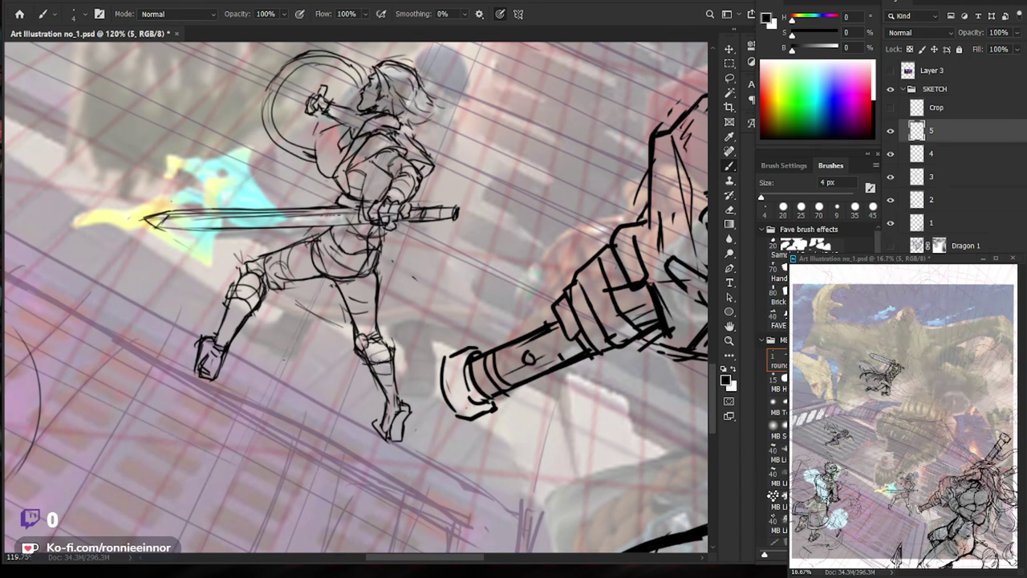
key("e")
mouse_move(363, 367)
left_mouse_down()
mouse_move(392, 376)
mouse_move(387, 362)
left_mouse_up()
key("b")
left_click_drag(395, 348, 395, 366)
left_click_drag(387, 339, 400, 374)
key("e")
key("b")
key("ctrl+0")
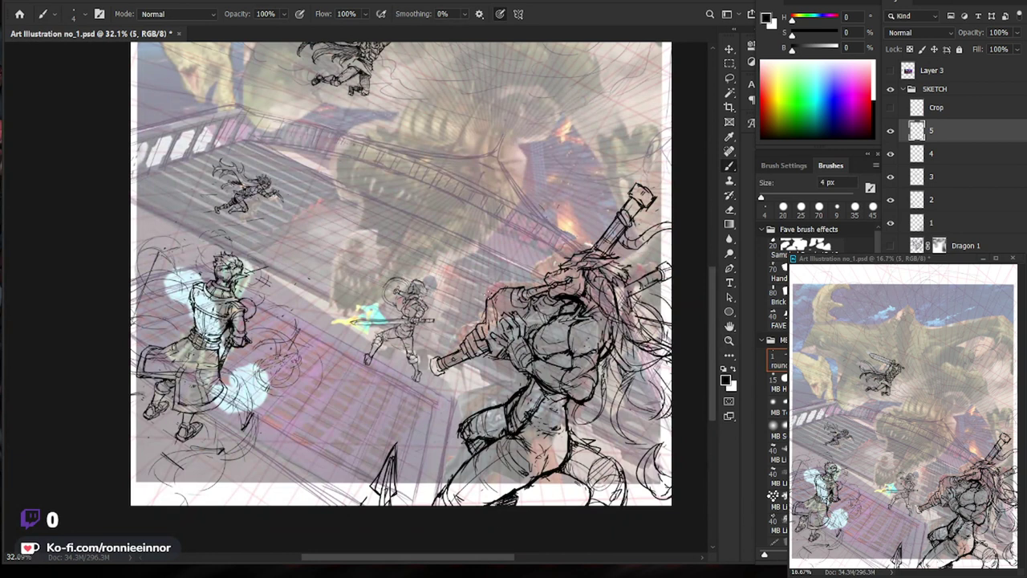
left_click_drag(421, 286, 482, 285)
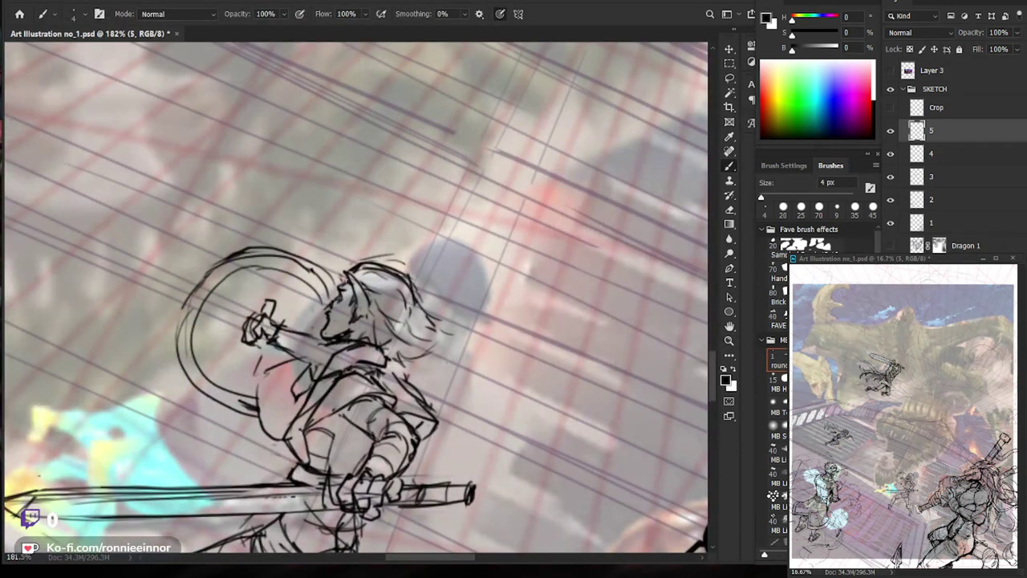
Erase the old hair on top of the head and redraw hair strokes beside the face.
key("e")
left_click_drag(378, 273, 415, 315)
key("b")
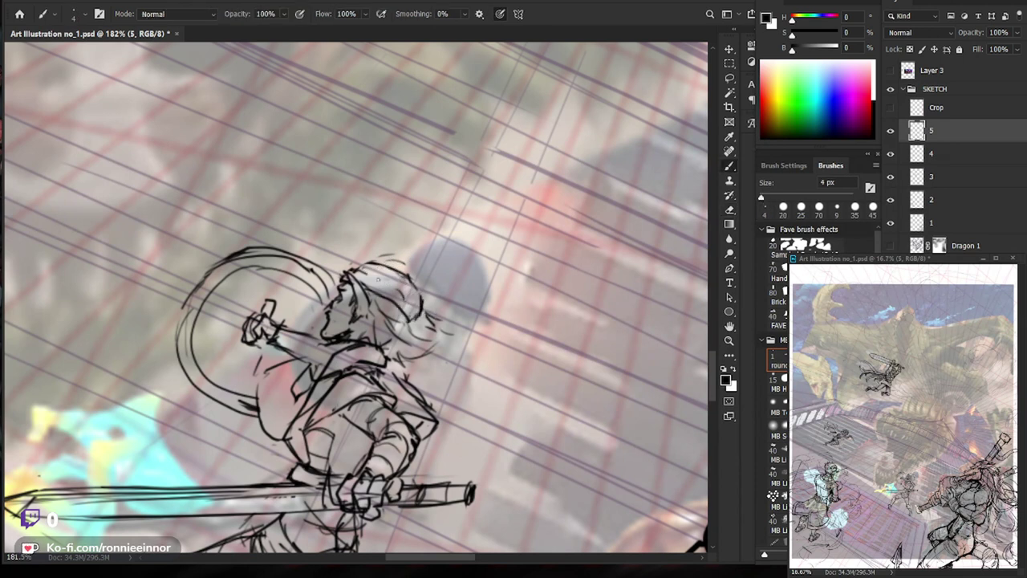
key("e")
key("b")
mouse_move(433, 317)
left_mouse_down()
mouse_move(418, 335)
mouse_move(442, 327)
left_mouse_up()
left_click_drag(386, 345, 409, 326)
left_click_drag(377, 308, 377, 333)
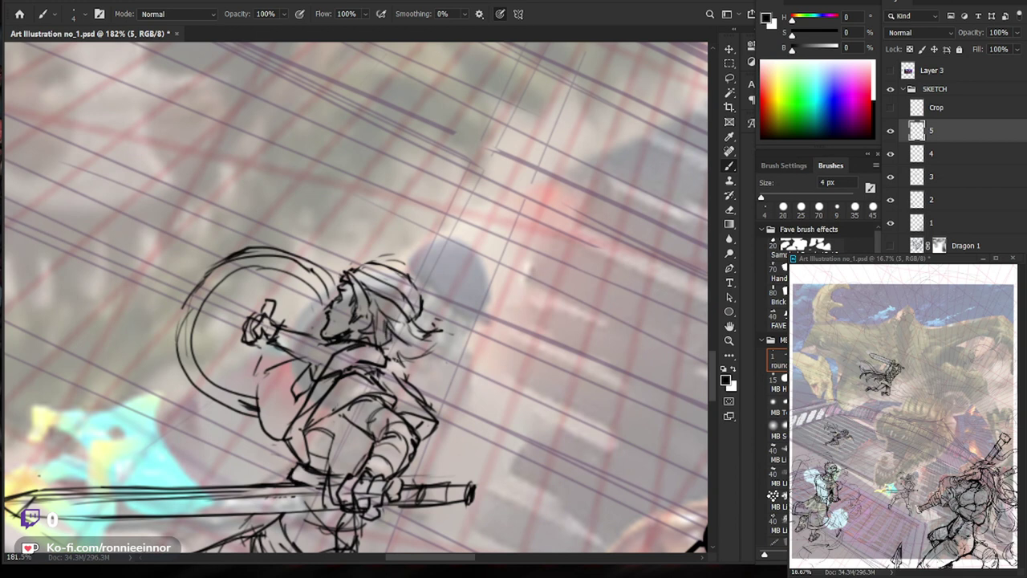
mouse_move(384, 336)
left_mouse_down()
mouse_move(424, 362)
mouse_move(377, 350)
left_mouse_up()
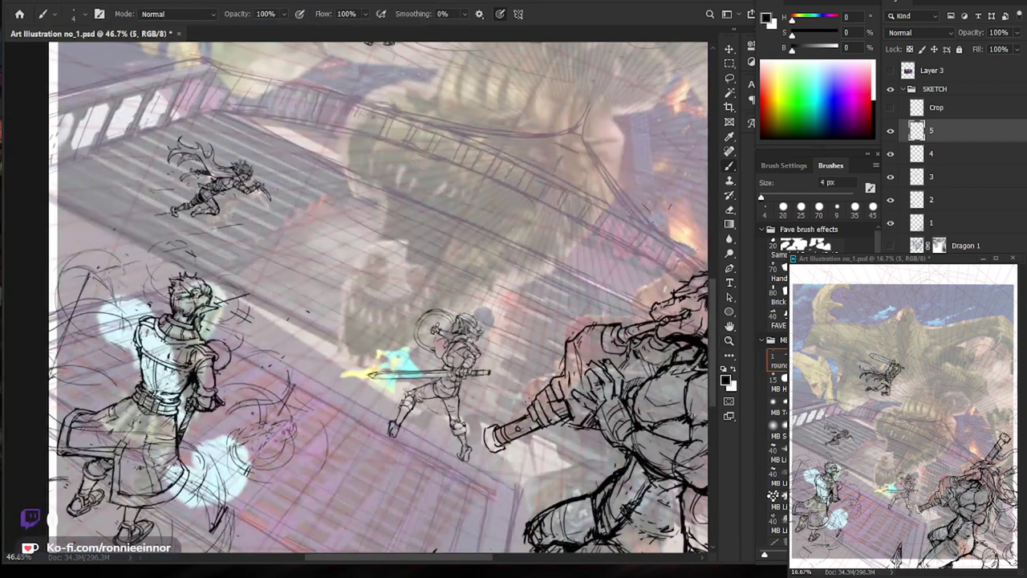
Trace a curve along the top of the hair, add inner strokes, and erase part of the face profile.
left_click_drag(514, 317, 554, 317)
key("b")
mouse_move(493, 332)
left_mouse_down()
mouse_move(444, 277)
mouse_move(422, 276)
left_mouse_up()
mouse_move(478, 292)
left_mouse_down()
mouse_move(460, 321)
mouse_move(490, 338)
left_mouse_up()
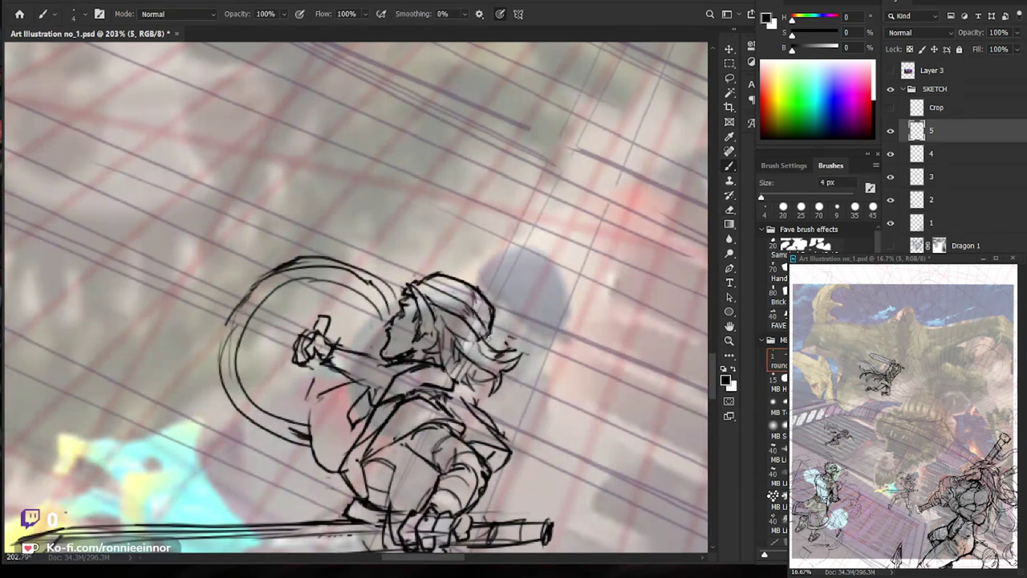
key("e")
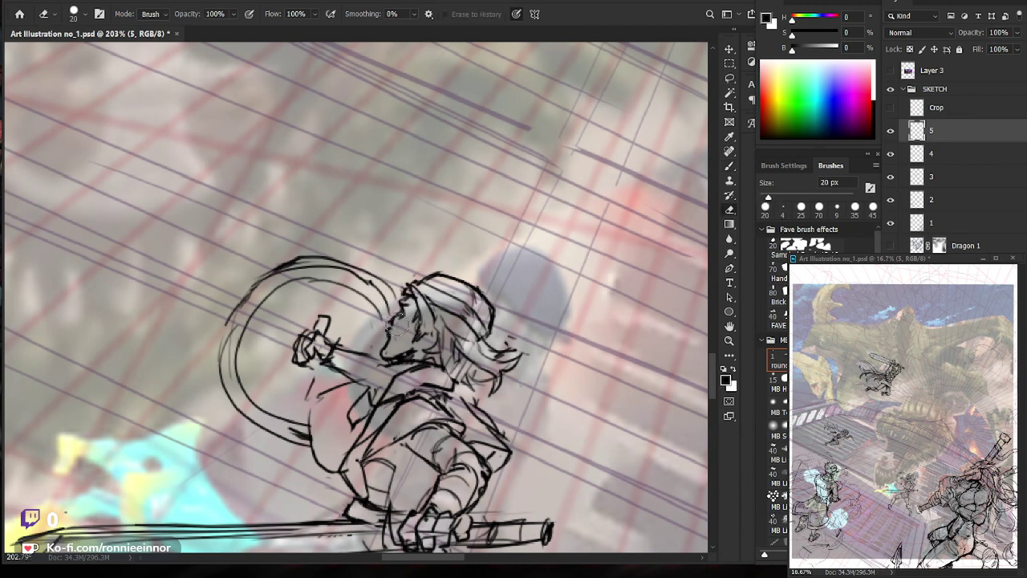
left_click_drag(388, 335, 384, 355)
key("b")
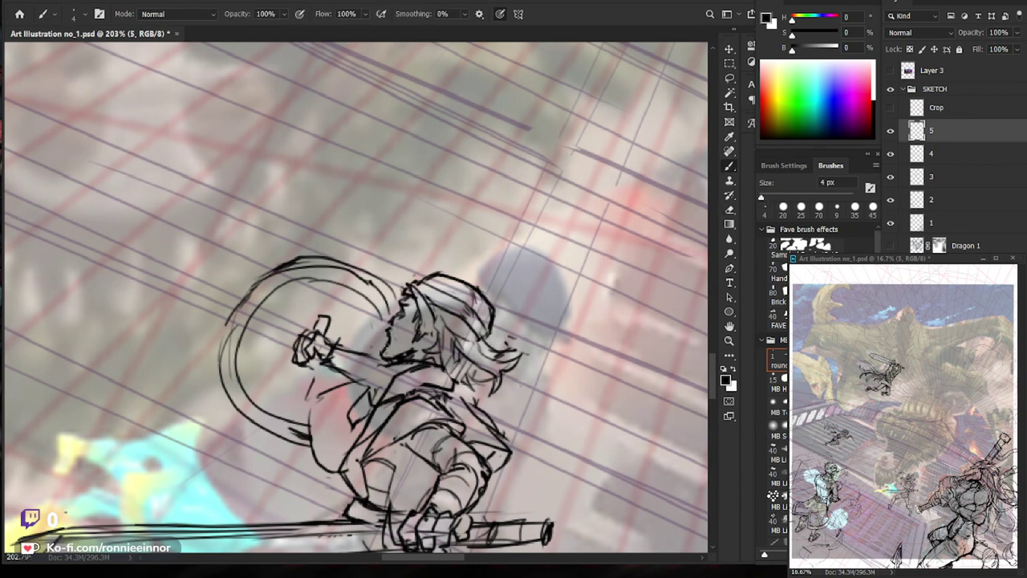
key("e")
key("b")
Erase and redraw the hero's face outline at close zoom.
left_click_drag(585, 378, 557, 360)
scroll(557, 360, "up", 3)
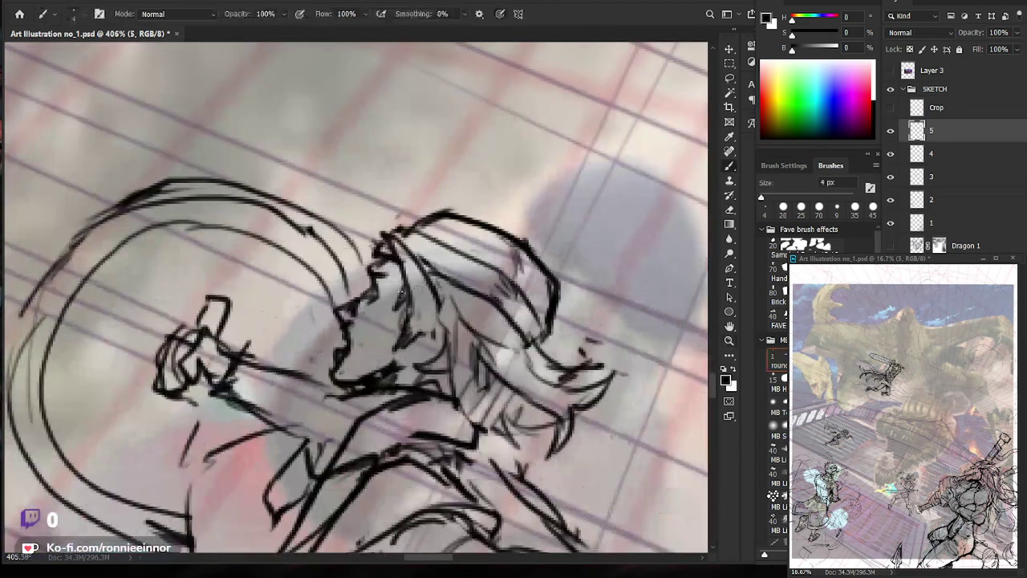
key("e")
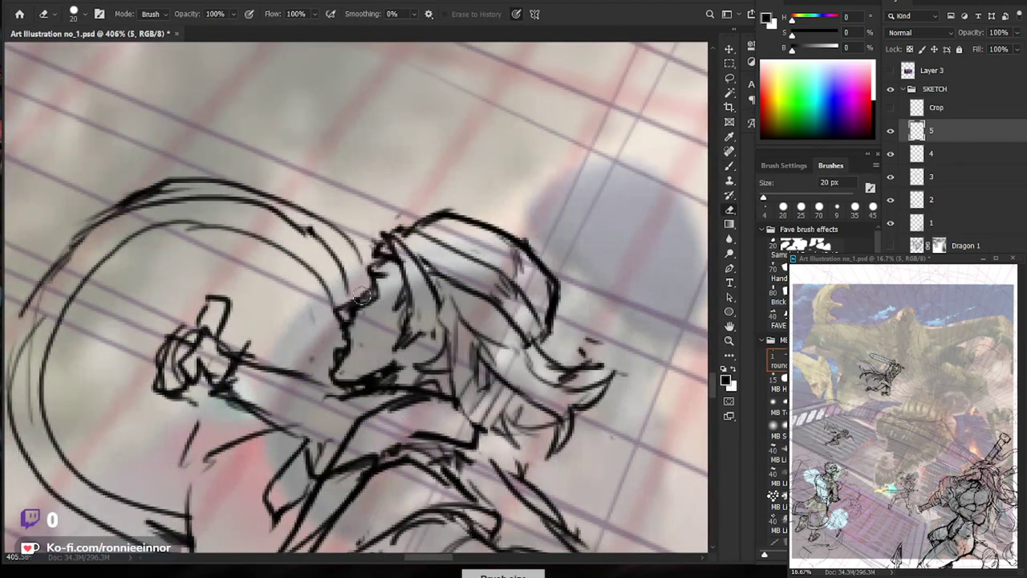
left_click_drag(366, 296, 334, 319)
key("b")
left_click_drag(462, 318, 474, 321)
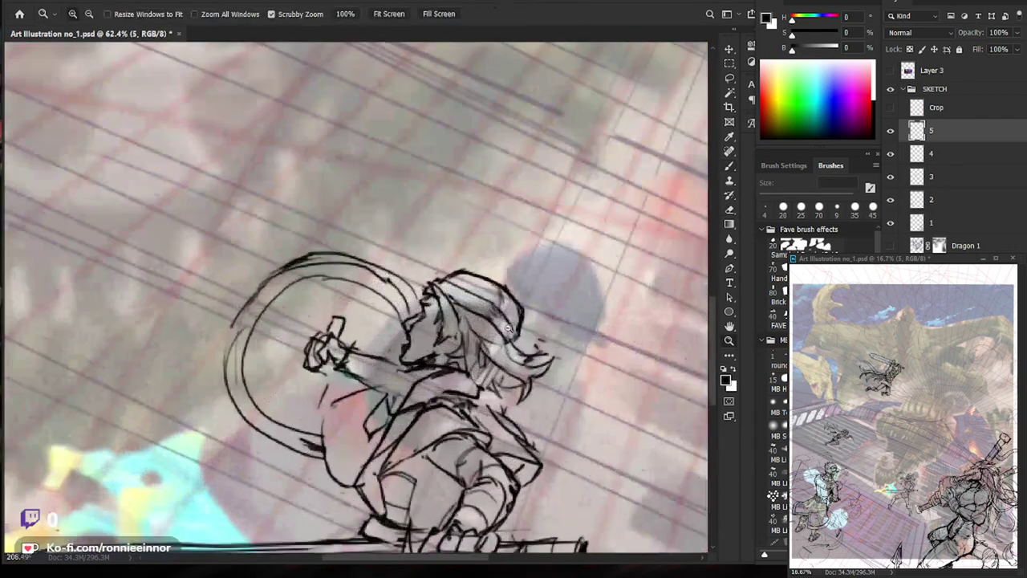
mouse_move(419, 313)
left_mouse_down()
mouse_move(447, 264)
mouse_move(391, 239)
left_mouse_up()
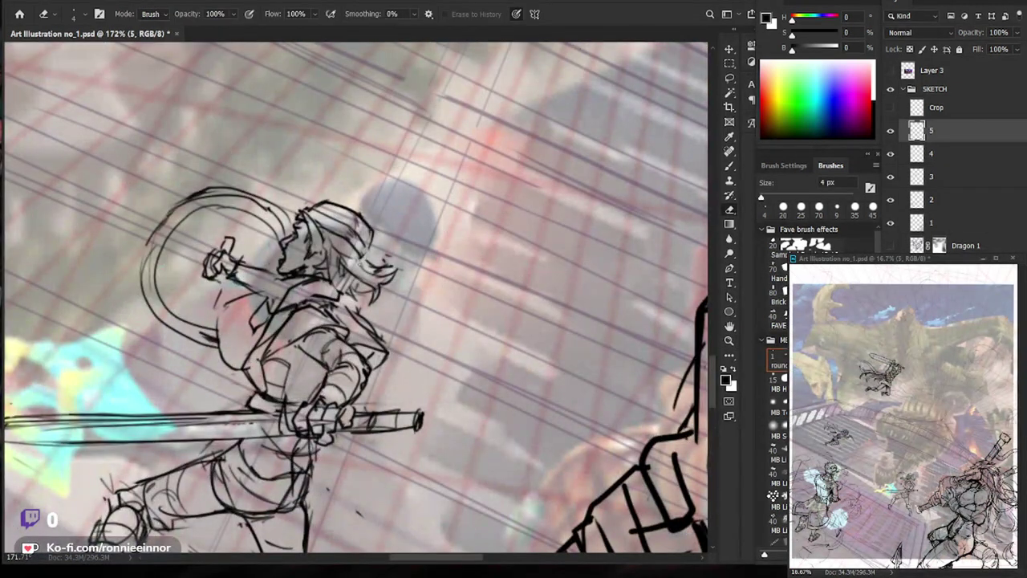
key("b")
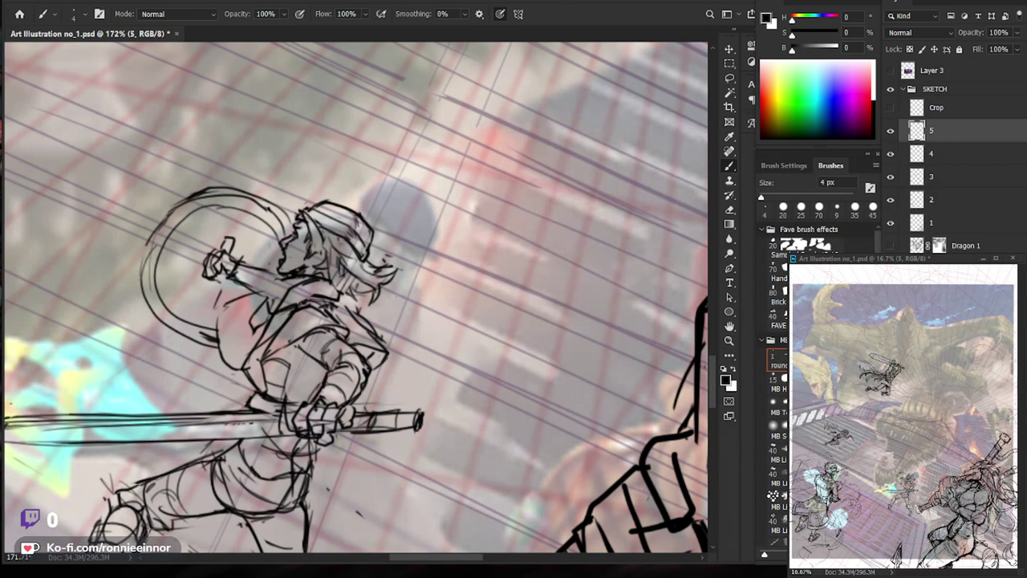
key("ctrl+minus")
key("ctrl+minus")
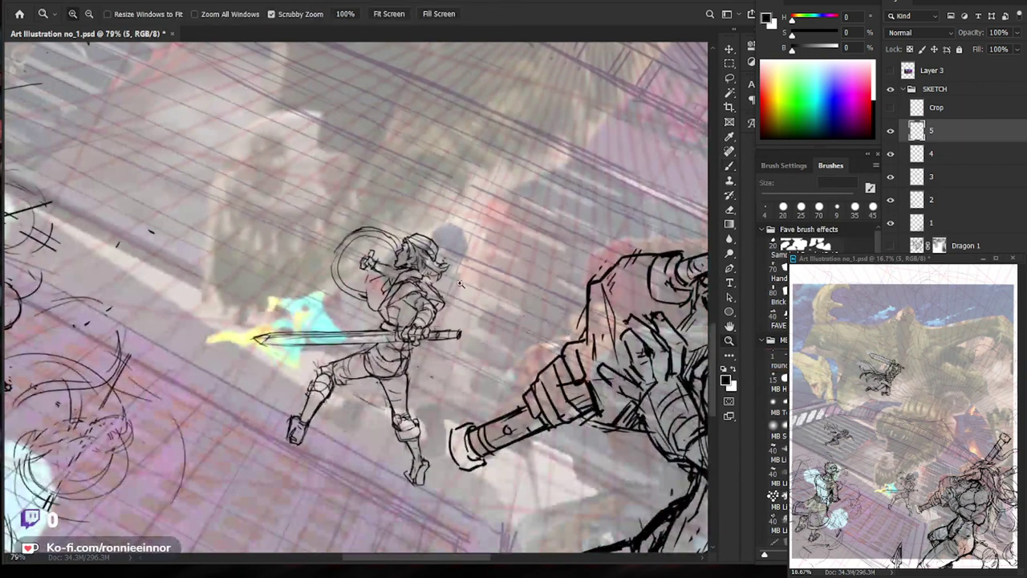
key("ctrl+plus")
key("ctrl+plus")
Add a short stroke where the hair meets the collar.
left_click_drag(429, 310, 409, 291)
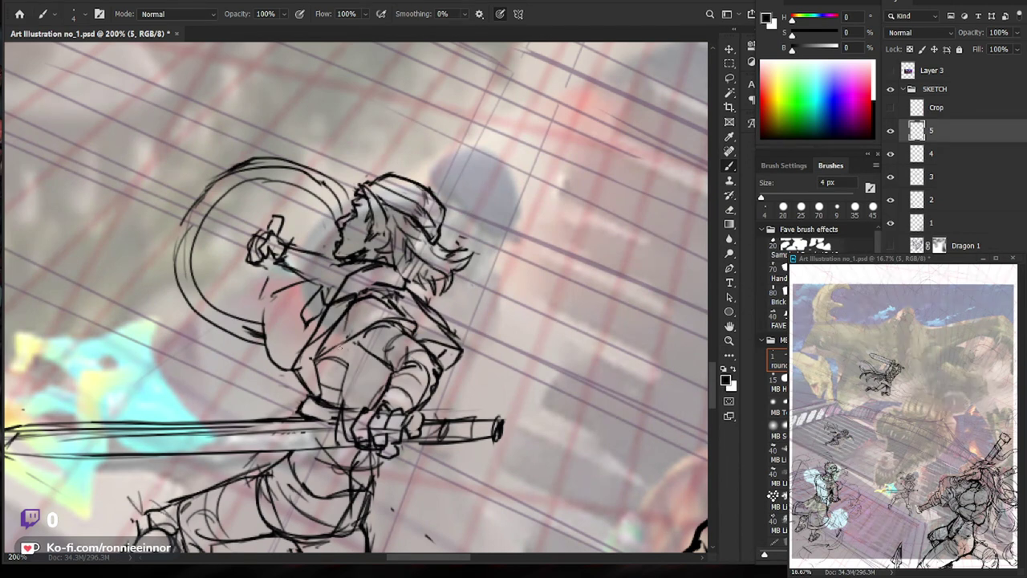
key("e")
key("b")
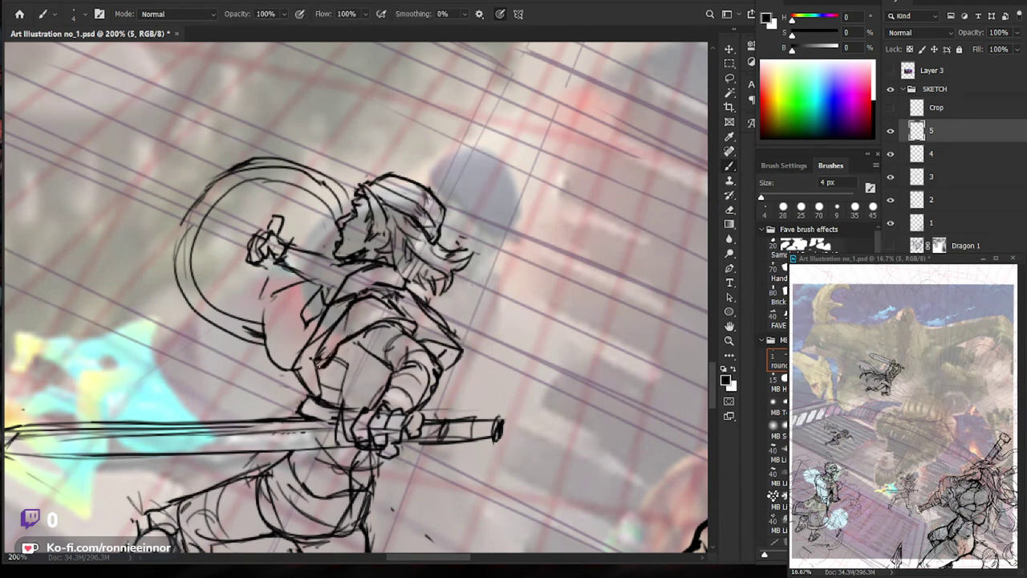
left_click_drag(467, 398, 467, 329)
key("e")
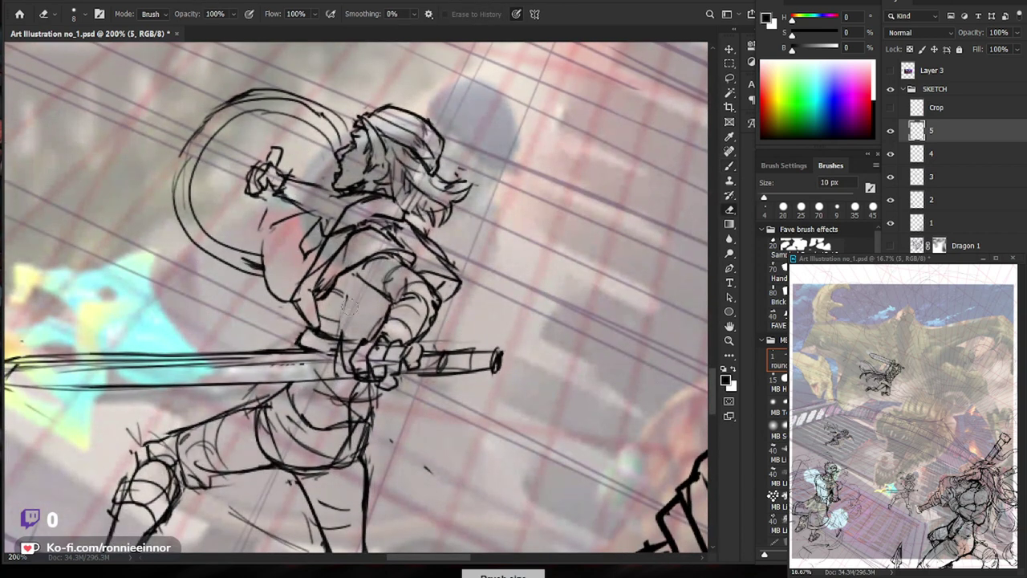
key("b")
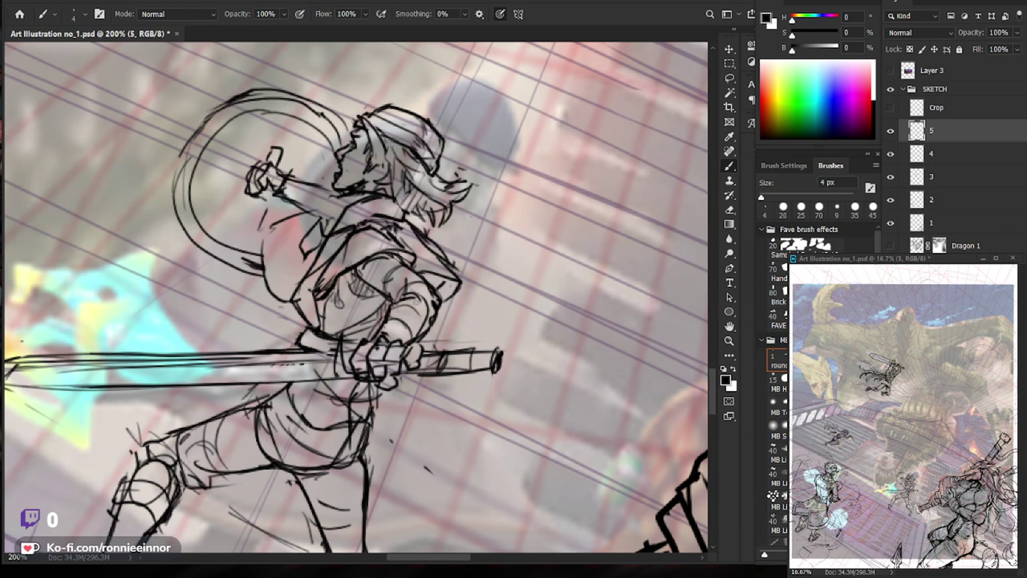
Hatch the hero's shoulder and back with the 4 px brush.
key("z")
left_click_drag(383, 309, 427, 275)
key("b")
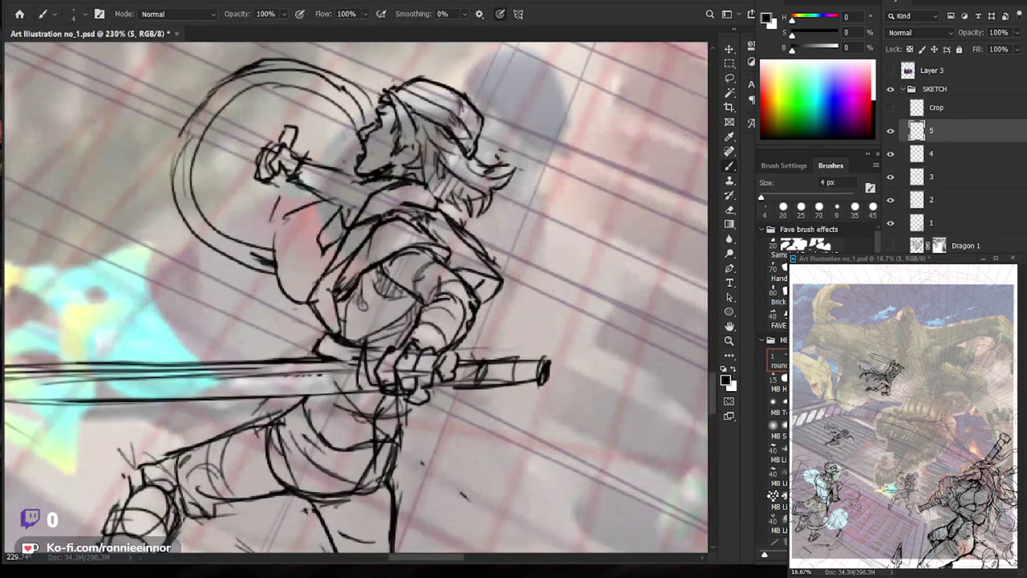
mouse_move(359, 303)
left_mouse_down()
mouse_move(449, 333)
mouse_move(482, 358)
left_mouse_up()
left_click_drag(469, 321, 438, 310)
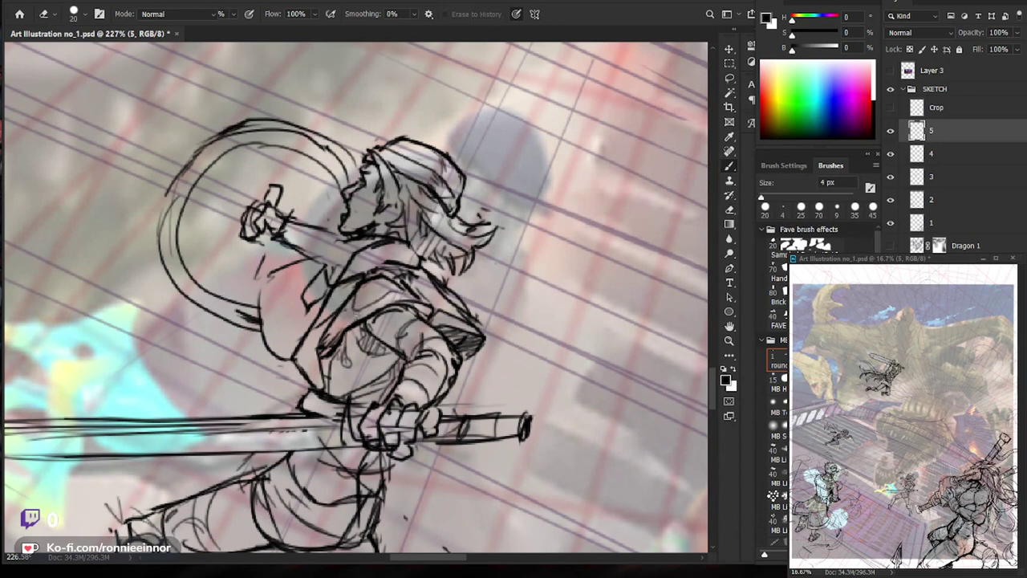
scroll(350, 315, "down", 5)
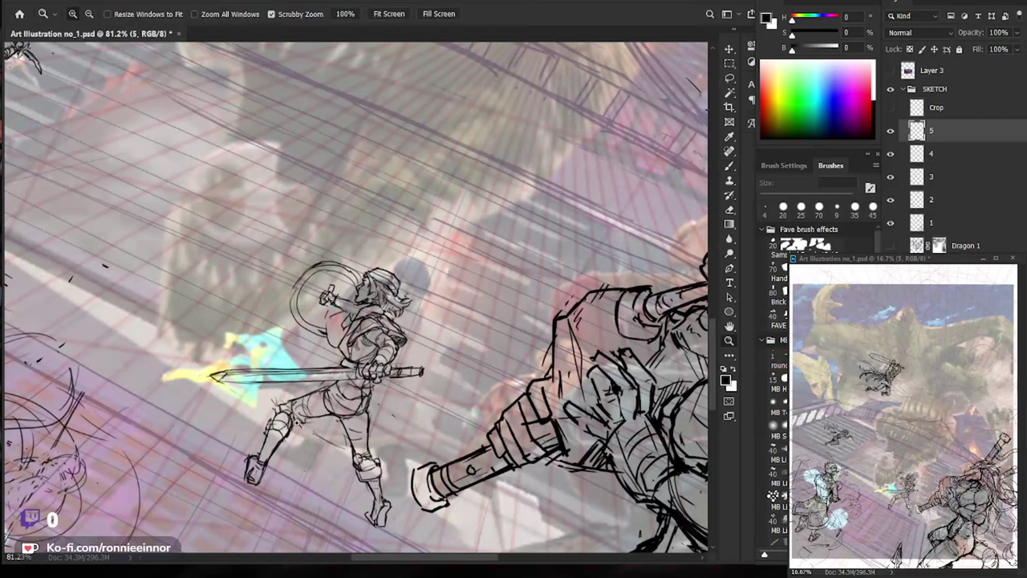
Refine the upper edge of the hero's left knee, then pan along the legs.
scroll(298, 421, "up", 4)
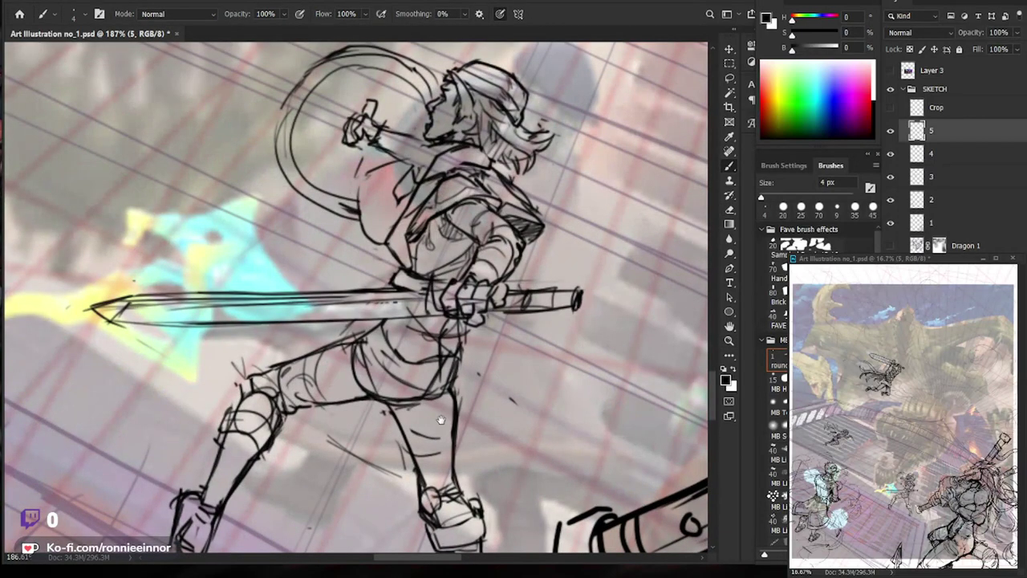
scroll(292, 411, "down", 2)
left_click_drag(266, 333, 244, 361)
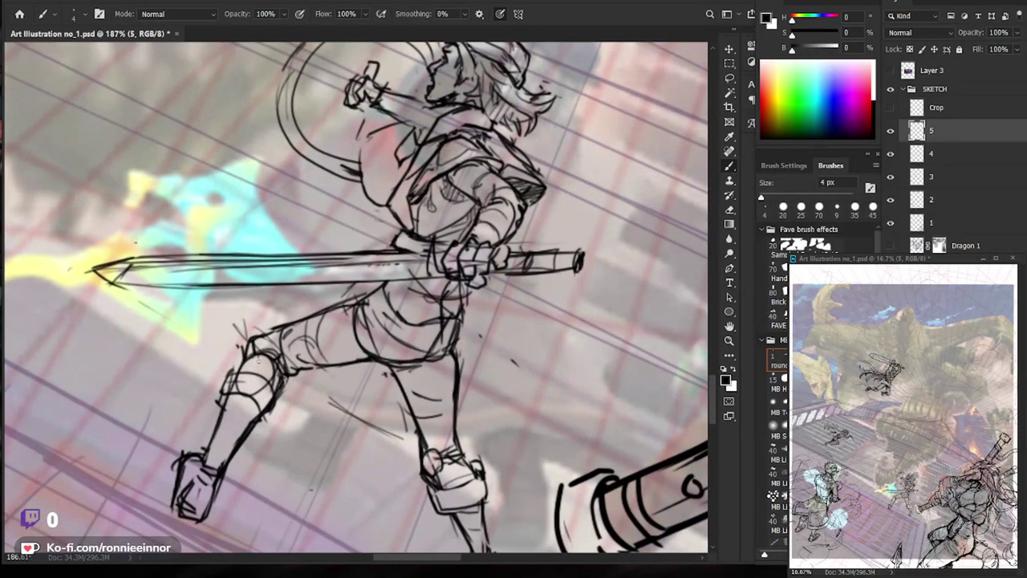
left_click_drag(585, 415, 561, 368)
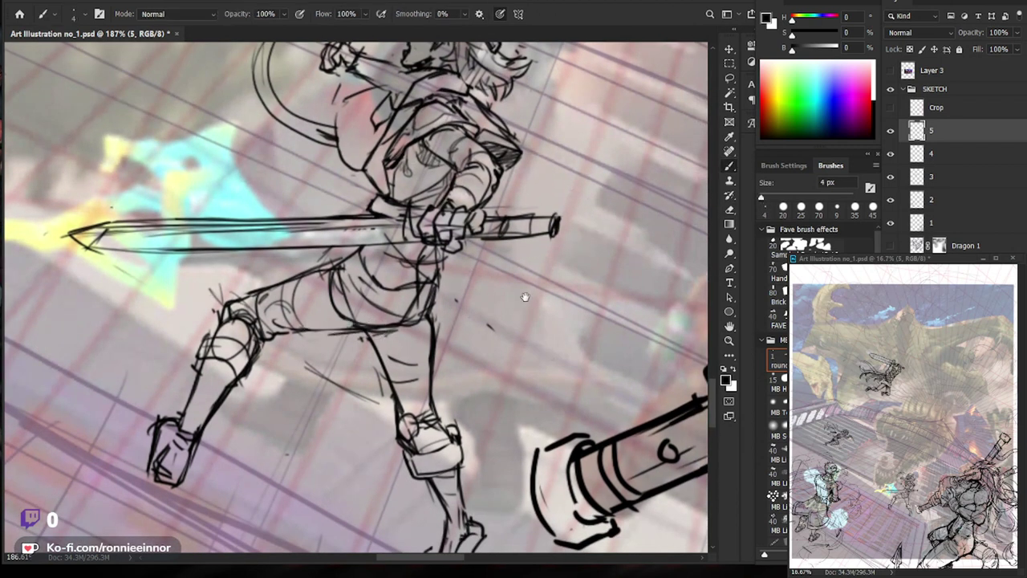
left_click_drag(526, 386, 508, 382)
Alternate between Eraser and Brush while adjusting the view over the legs.
key("e")
scroll(508, 382, "down", 5)
scroll(508, 382, "up", 5)
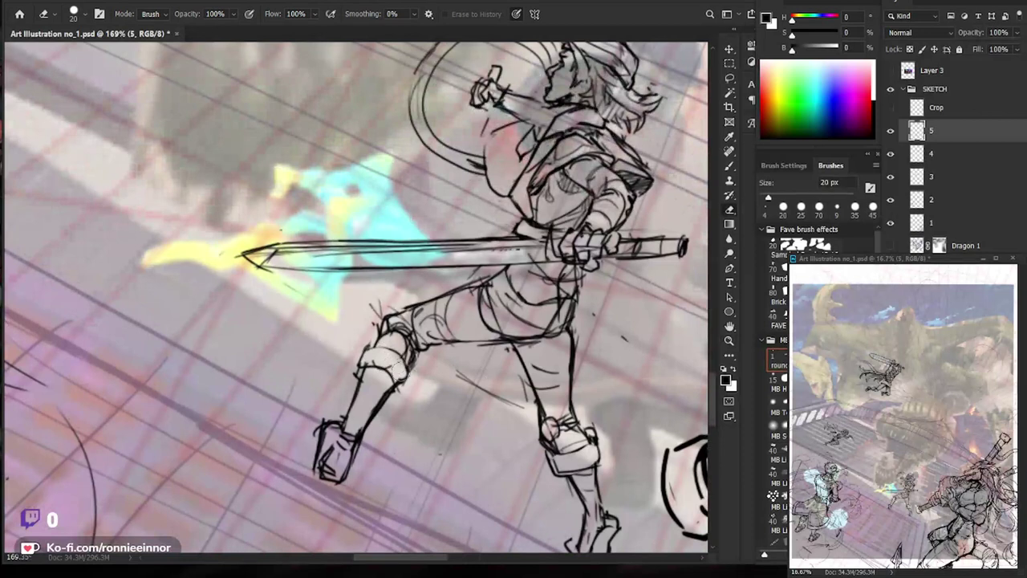
key("b")
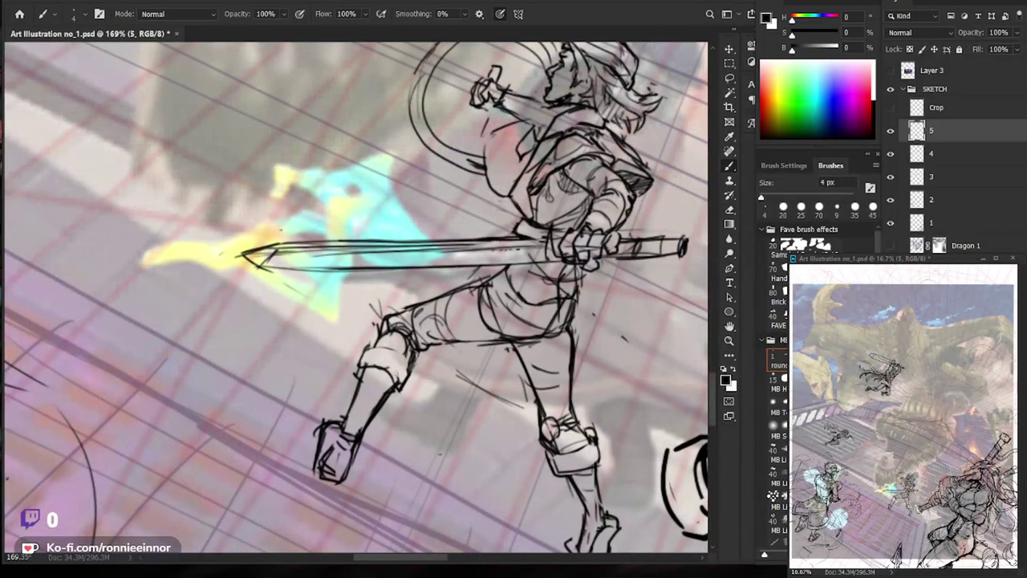
key("e")
scroll(393, 357, "down", 3)
scroll(392, 356, "down", 2)
scroll(369, 321, "down", 2)
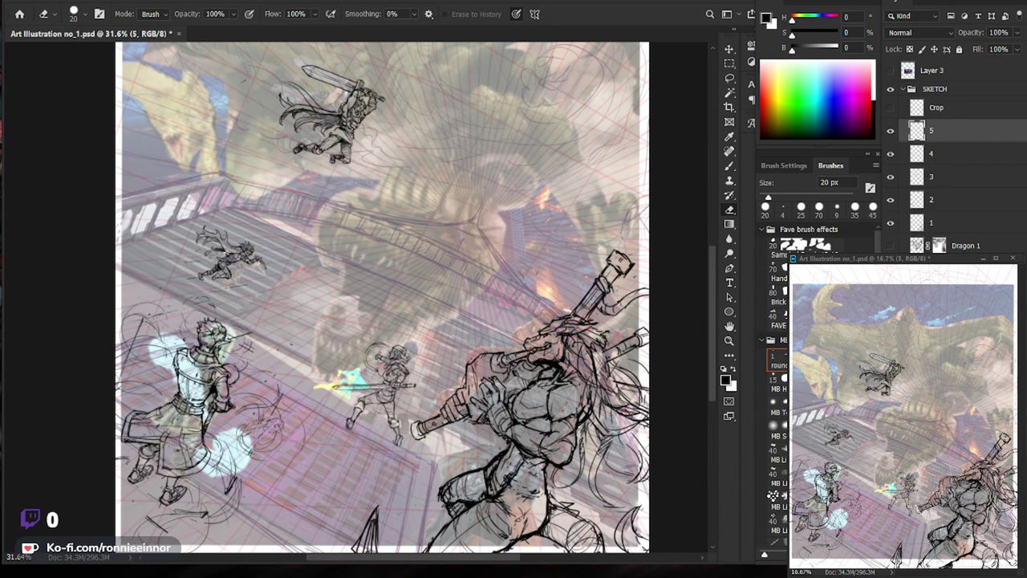
scroll(386, 360, "up", 5)
Zoom out to the wider scene and draw the first horizontal speed lines across the shield.
key("b")
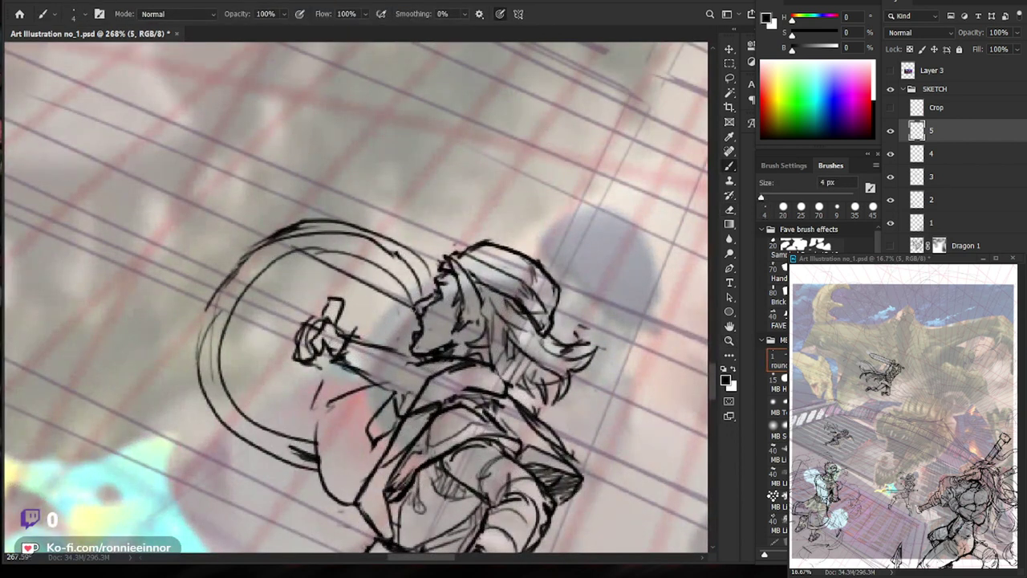
key("z")
scroll(498, 312, "down", 3)
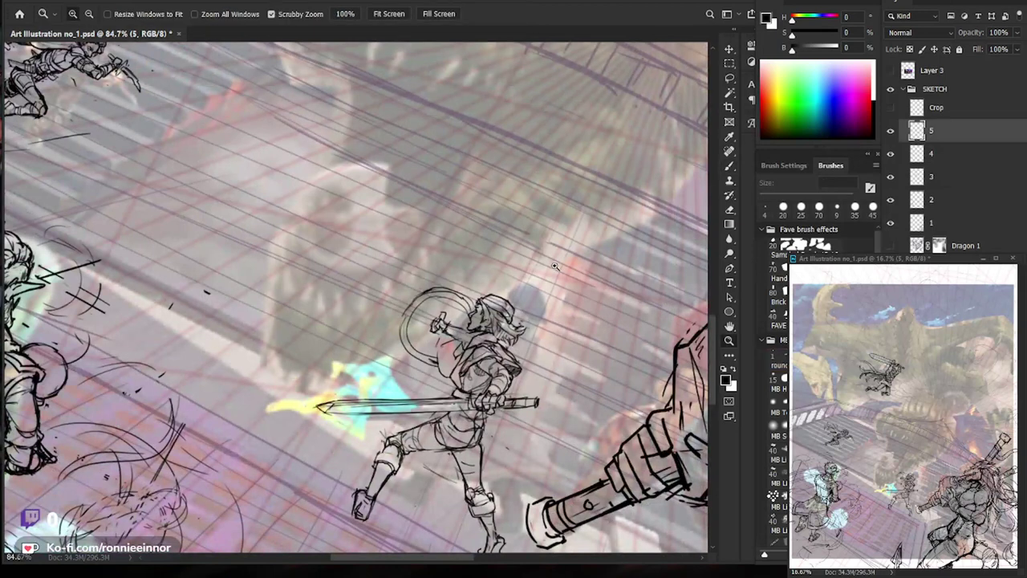
scroll(483, 320, "up", 4)
key("b")
left_click_drag(370, 279, 486, 281)
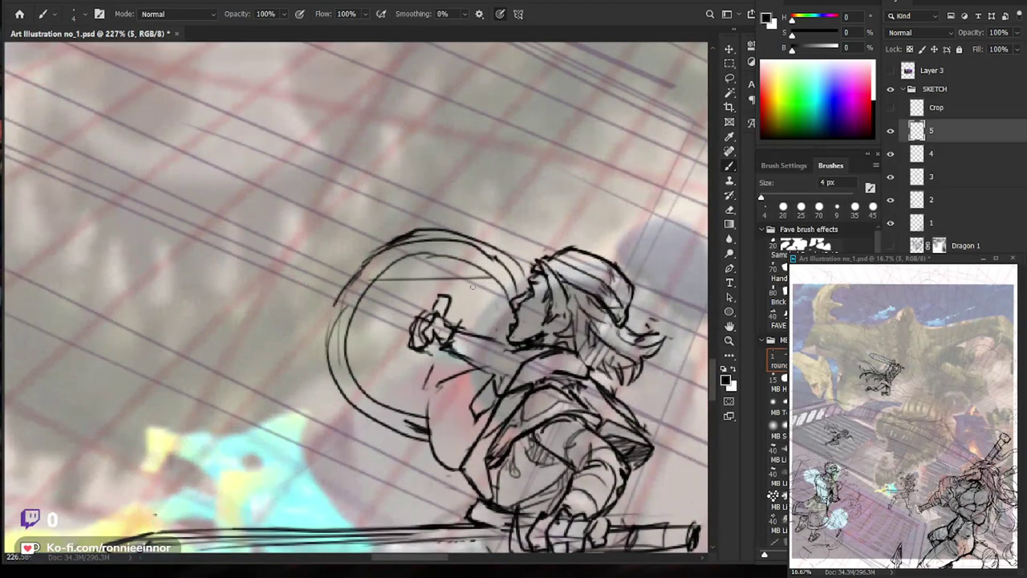
left_click_drag(589, 441, 565, 389)
left_click_drag(316, 263, 488, 254)
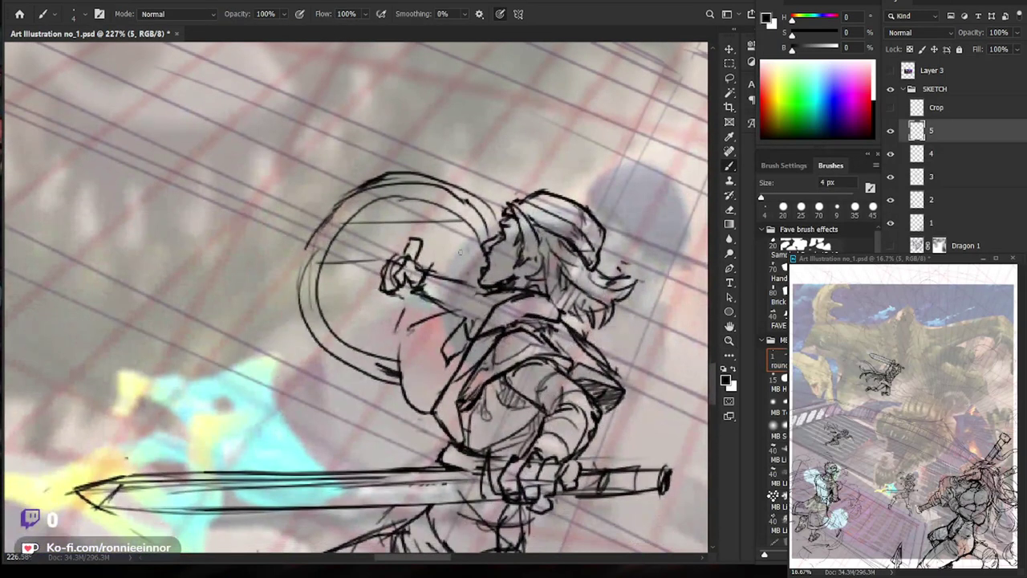
left_click_drag(315, 302, 398, 294)
mouse_move(341, 339)
left_mouse_down()
mouse_move(418, 337)
mouse_move(411, 329)
left_mouse_up()
Add more shield speed lines, replacing a short one with a longer line, plus one above.
left_click_drag(318, 298, 393, 289)
left_click_drag(319, 265, 482, 245)
key("ctrl+z")
key("ctrl+z")
left_click_drag(325, 257, 480, 246)
left_click_drag(350, 216, 469, 214)
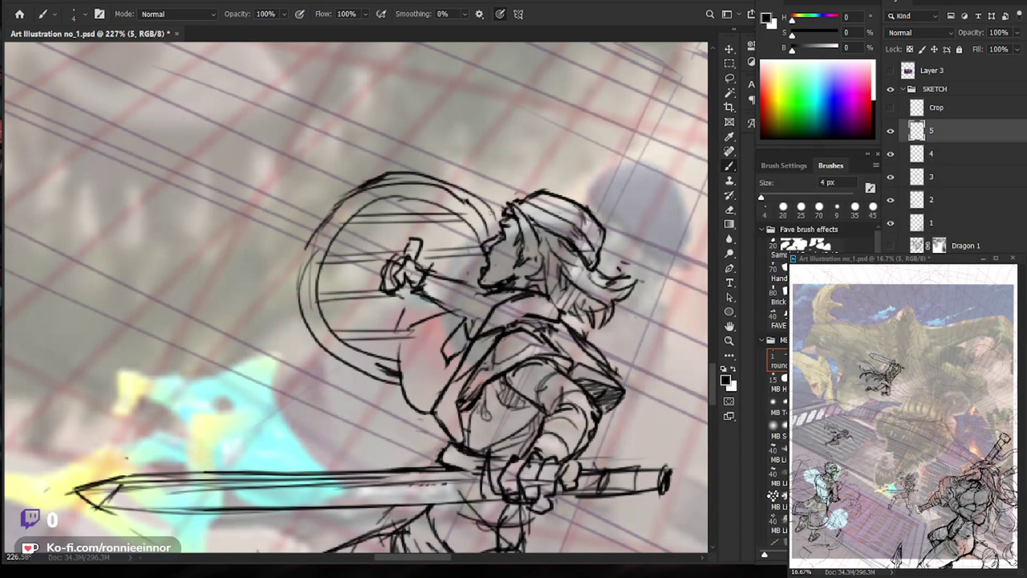
Erase and redraw the shield's left outline, then view the whole illustration.
key("e")
left_click_drag(337, 207, 299, 297)
key("b")
left_click_drag(339, 201, 300, 313)
key("ctrl+0")
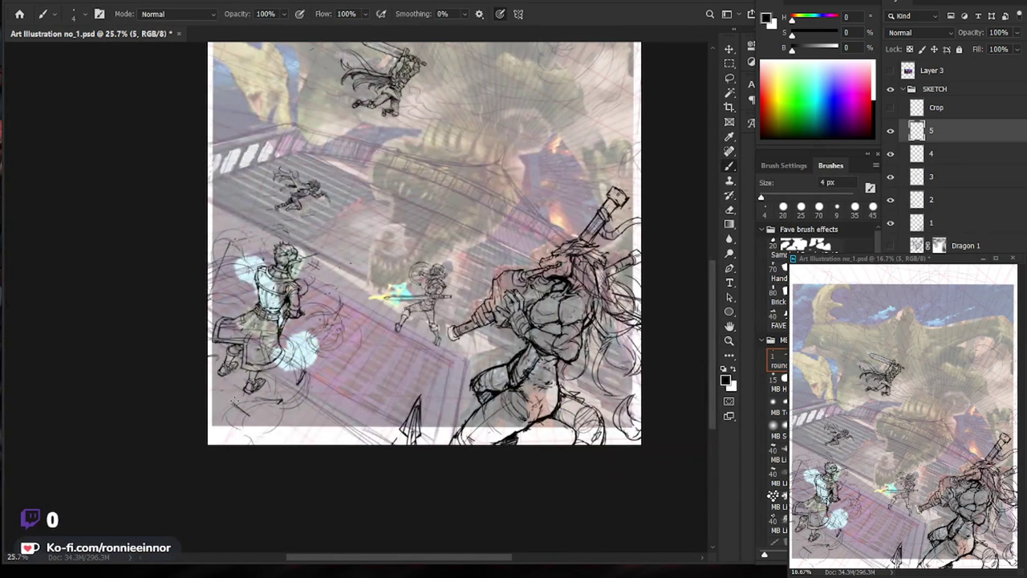
Add a small stroke near the swordsman's lower leg, alternating Eraser and Brush.
scroll(426, 297, "up", 3)
scroll(425, 297, "up", 3)
left_click_drag(451, 351, 465, 388)
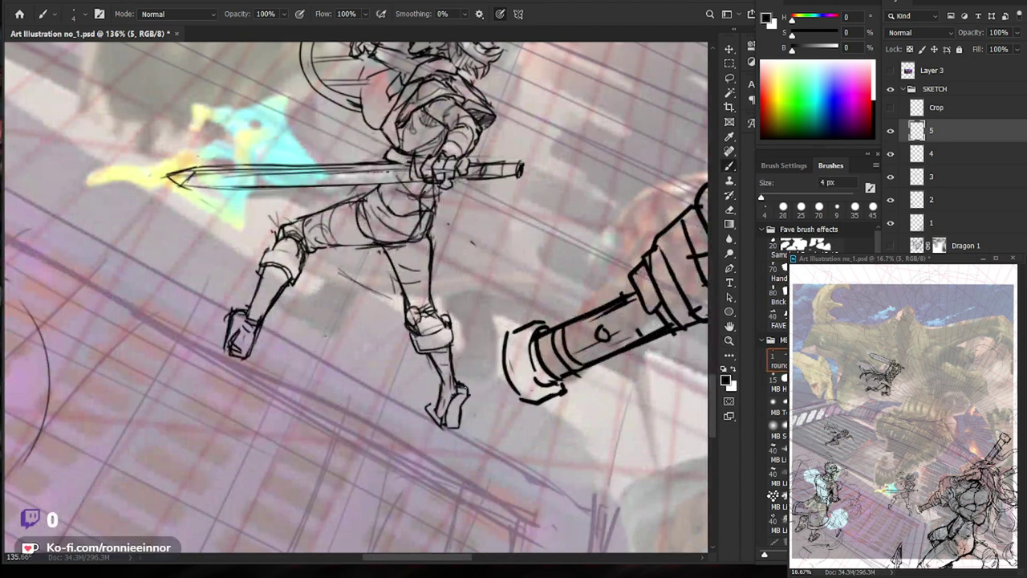
key("e")
key("b")
key("e")
key("b")
Add small strokes at the swordsman's foot.
key("e")
key("b")
key("e")
key("b")
key("e")
key("b")
left_click_drag(438, 410, 436, 422)
key("e")
key("b")
left_click_drag(442, 384, 433, 419)
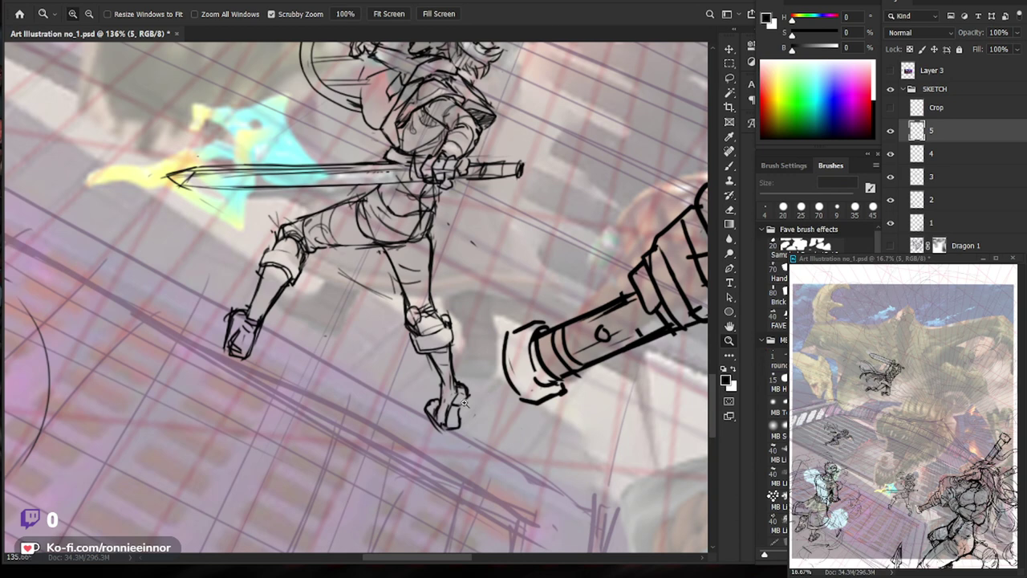
Zoom out to the full illustration and redraw the knee lines.
key("ctrl+0")
scroll(493, 446, "up", 5)
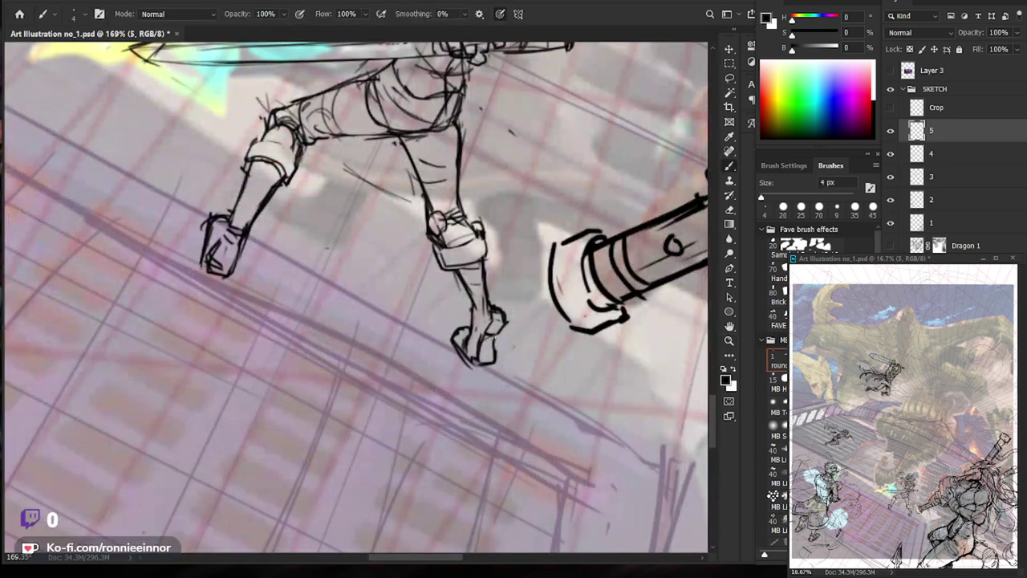
scroll(515, 354, "down", 3)
scroll(482, 361, "down", 2)
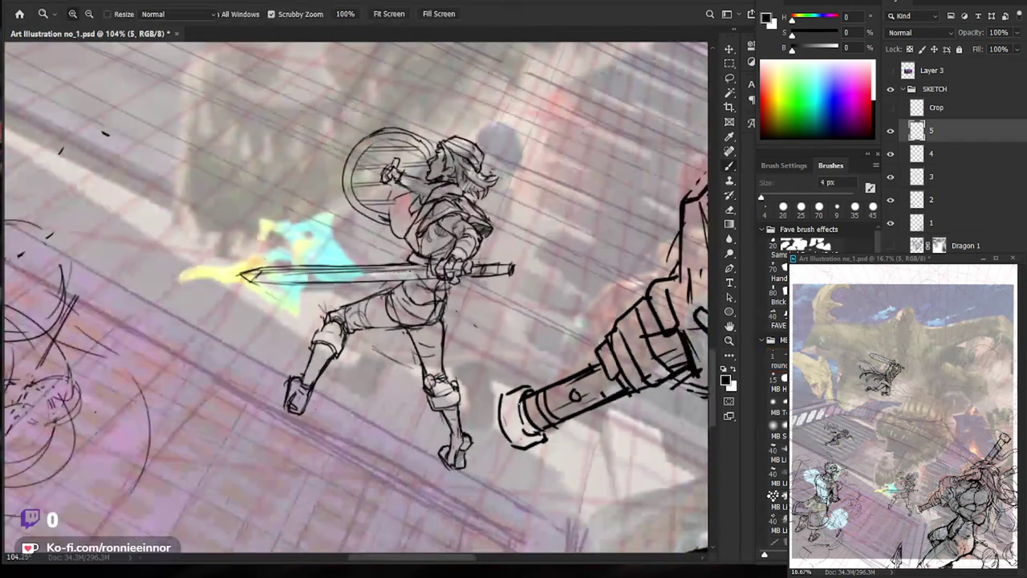
scroll(399, 454, "up", 6)
mouse_move(319, 312)
left_mouse_down()
mouse_move(366, 356)
mouse_move(361, 343)
mouse_move(333, 384)
mouse_move(357, 367)
left_mouse_up()
key("e")
key("b")
key("e")
key("b")
Erase the rough knee line and try a dark back-leg stroke, undoing it.
scroll(359, 367, "down", 3)
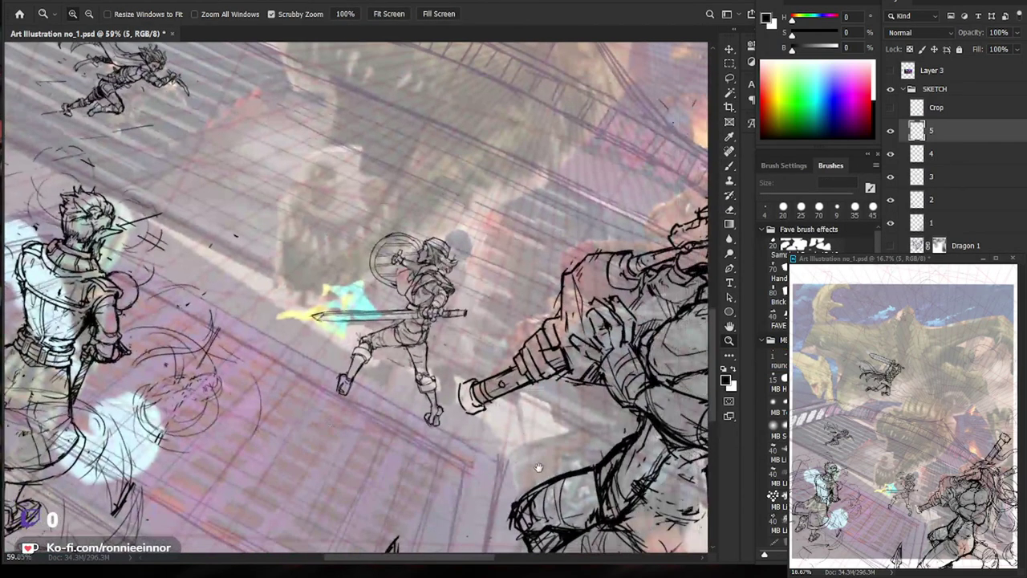
scroll(369, 368, "up", 2)
scroll(377, 368, "up", 2)
key("e")
mouse_move(371, 353)
left_mouse_down()
mouse_move(388, 384)
mouse_move(385, 362)
mouse_move(459, 318)
mouse_move(536, 336)
left_mouse_up()
key("b")
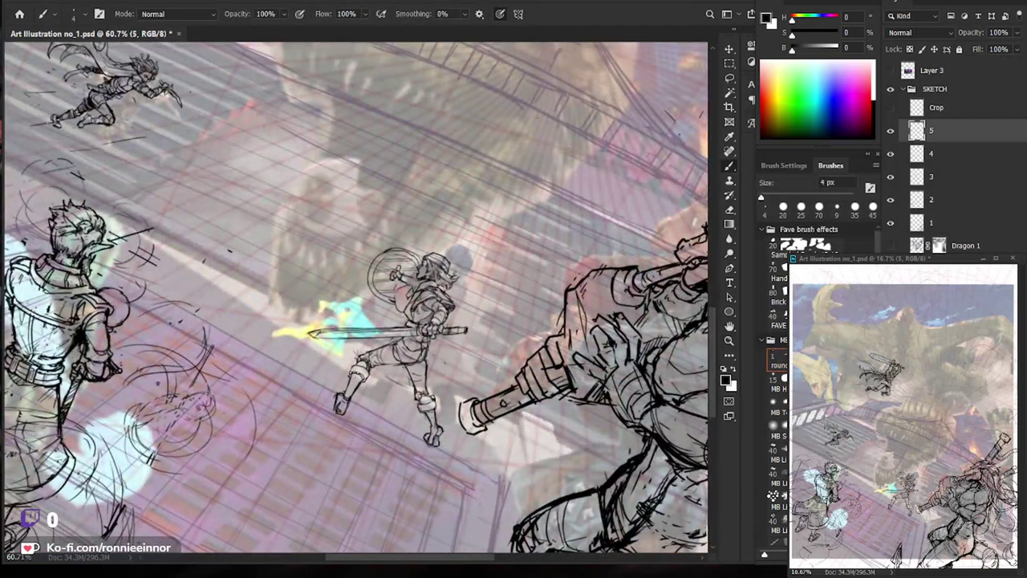
left_click_drag(337, 358, 372, 378)
key("ctrl+z")
Add short strokes near the sword hilt and diagonal strokes below the hip.
key("e")
scroll(431, 329, "up", 3)
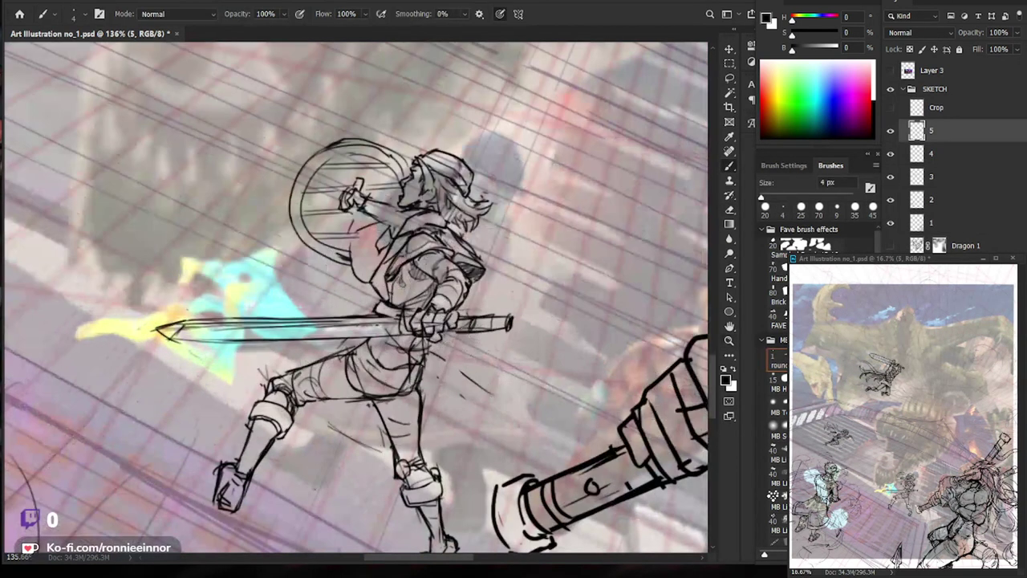
key("b")
left_click_drag(392, 337, 345, 421)
left_click_drag(437, 345, 491, 427)
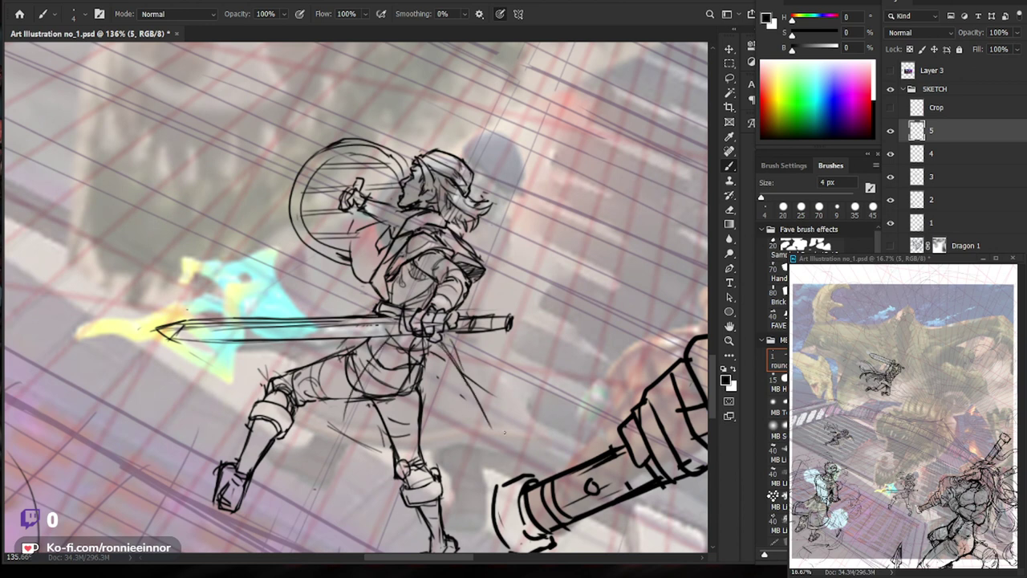
scroll(392, 220, "down", 2)
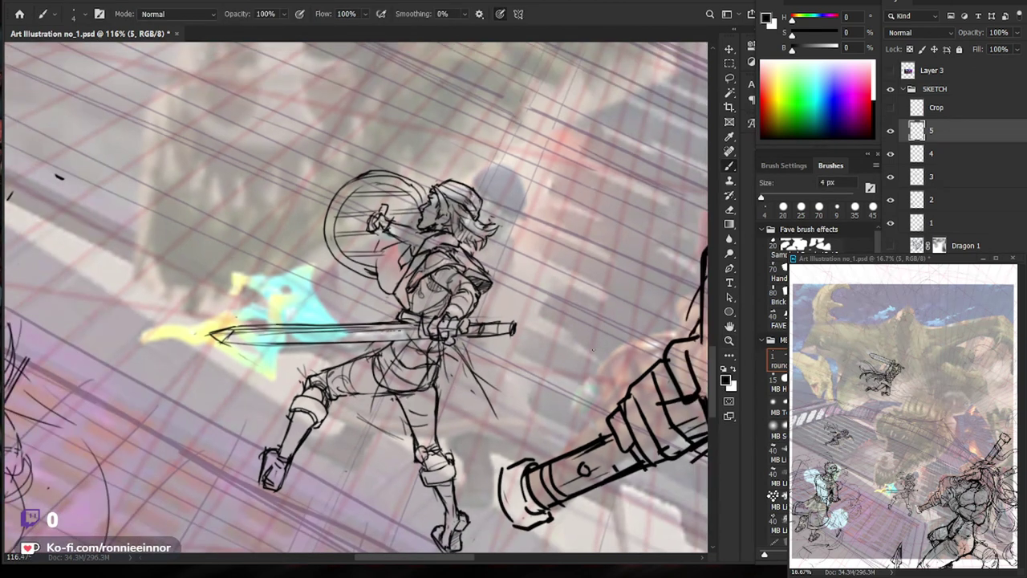
left_click_drag(455, 369, 503, 395)
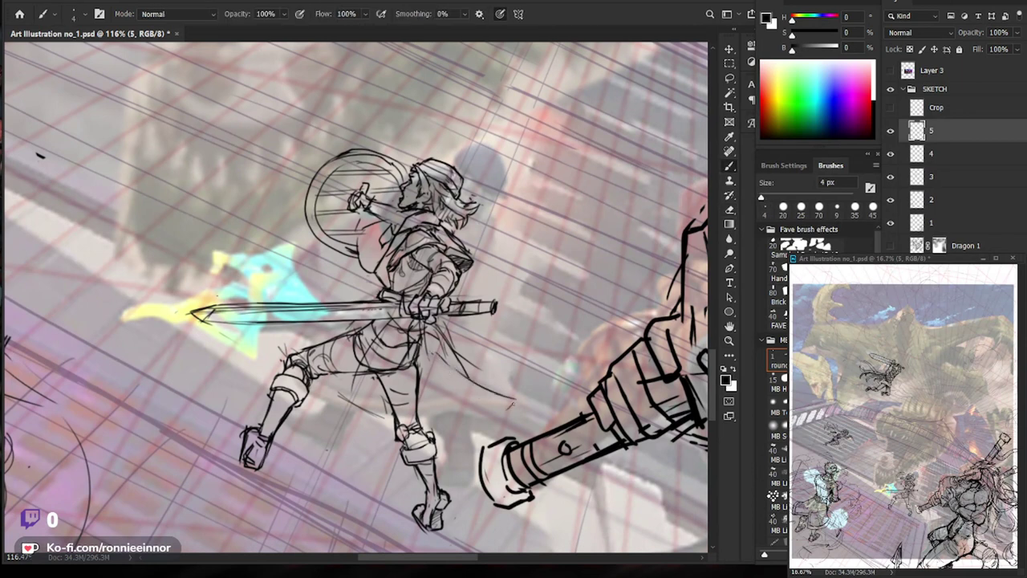
Draw the long curving cloak edge behind the legs and a tighter lower-edge curve.
left_click_drag(514, 400, 281, 333)
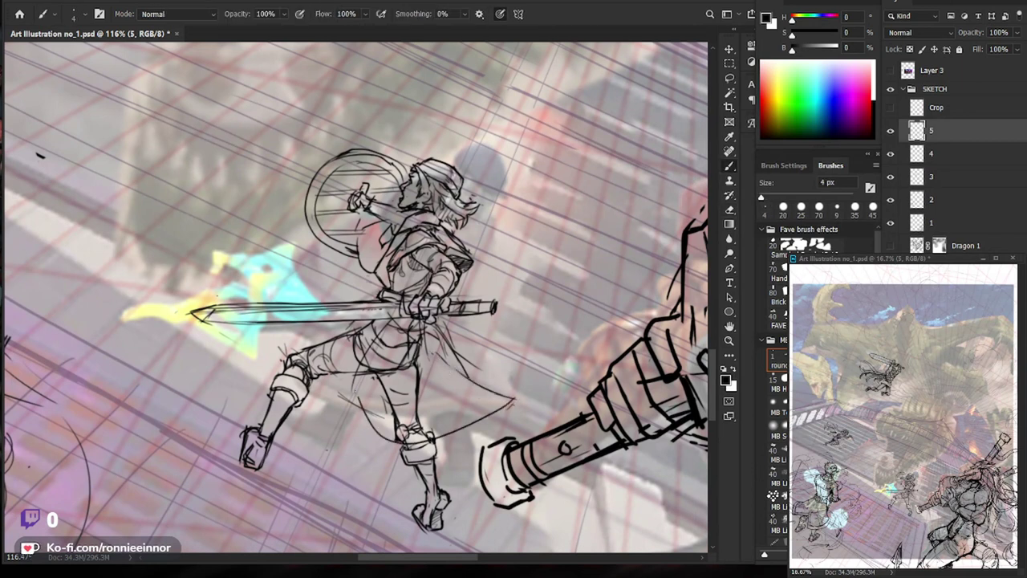
scroll(353, 297, "down", 3)
scroll(354, 297, "up", 4)
left_click_drag(550, 359, 506, 396)
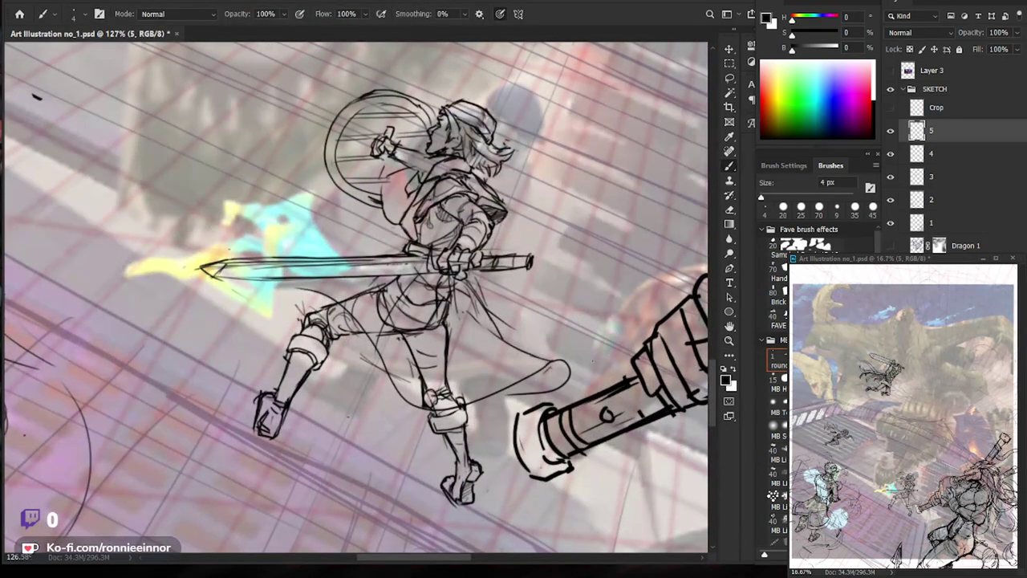
key("ctrl+z")
left_click_drag(552, 361, 491, 396)
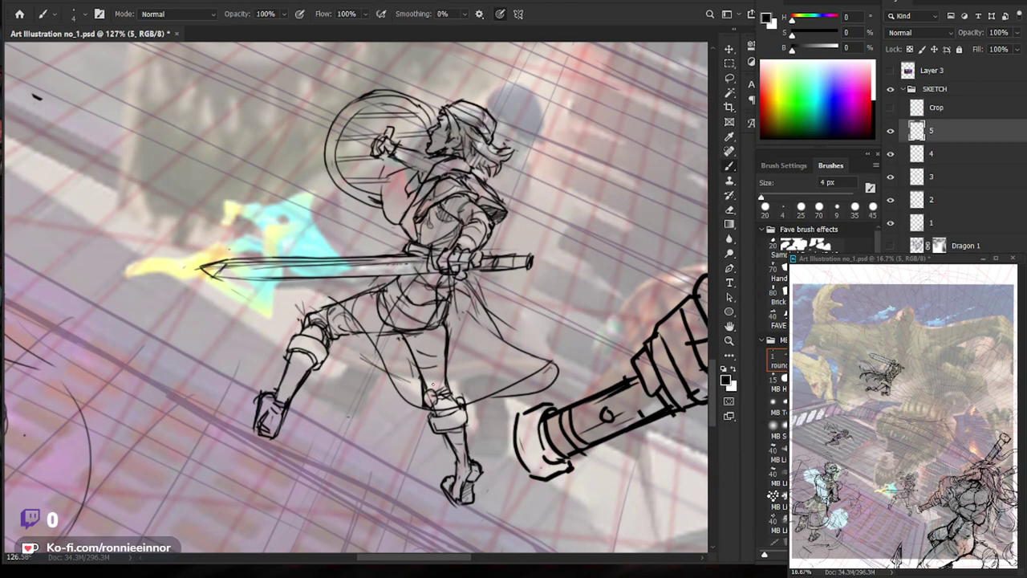
key("e")
key("b")
Try trial lines near the legs, undoing them, then add strokes across the cape.
left_click_drag(369, 318, 349, 407)
key("ctrl+z")
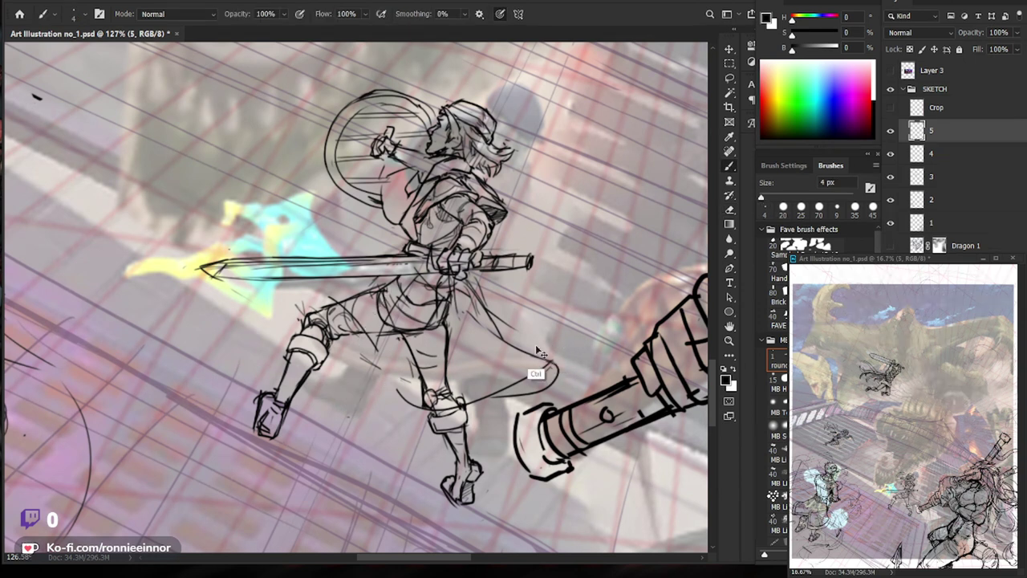
mouse_move(397, 278)
left_mouse_down()
mouse_move(393, 326)
mouse_move(285, 385)
left_mouse_up()
left_click_drag(384, 403, 315, 416)
key("ctrl+z")
key("ctrl+z")
mouse_move(405, 276)
left_mouse_down()
mouse_move(363, 384)
mouse_move(323, 403)
mouse_move(475, 412)
left_mouse_up()
key("e")
key("b")
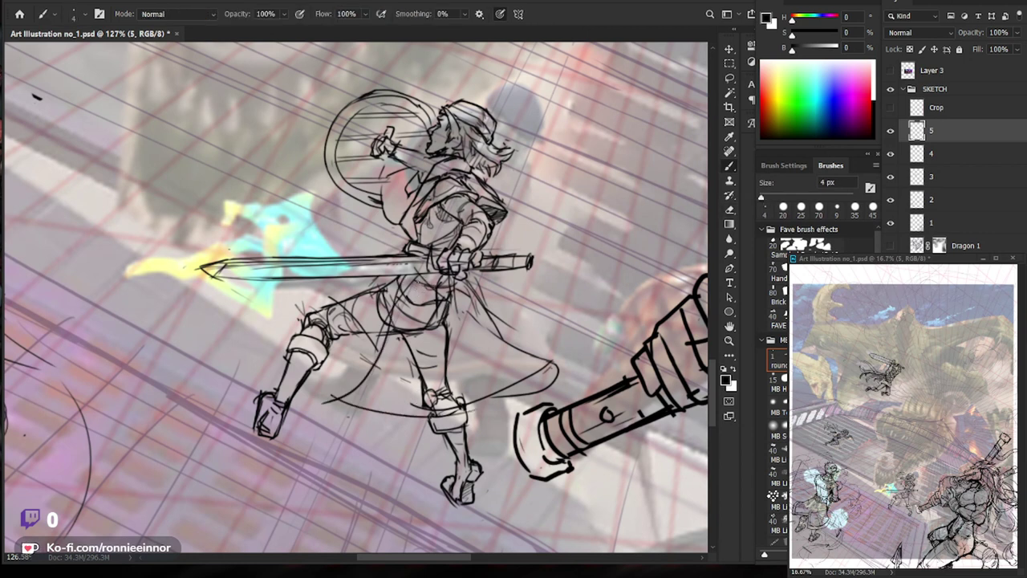
key("e")
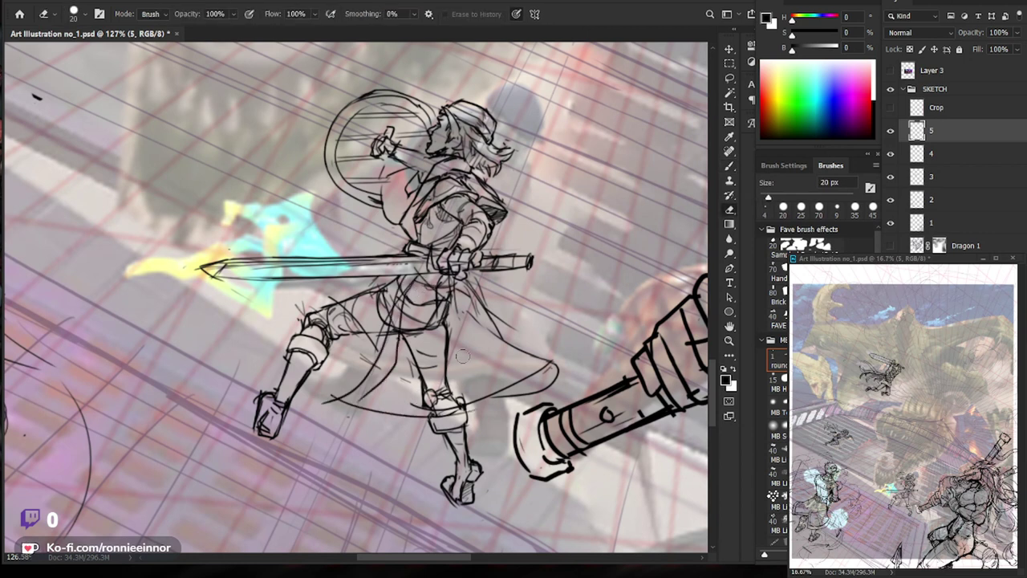
key("b")
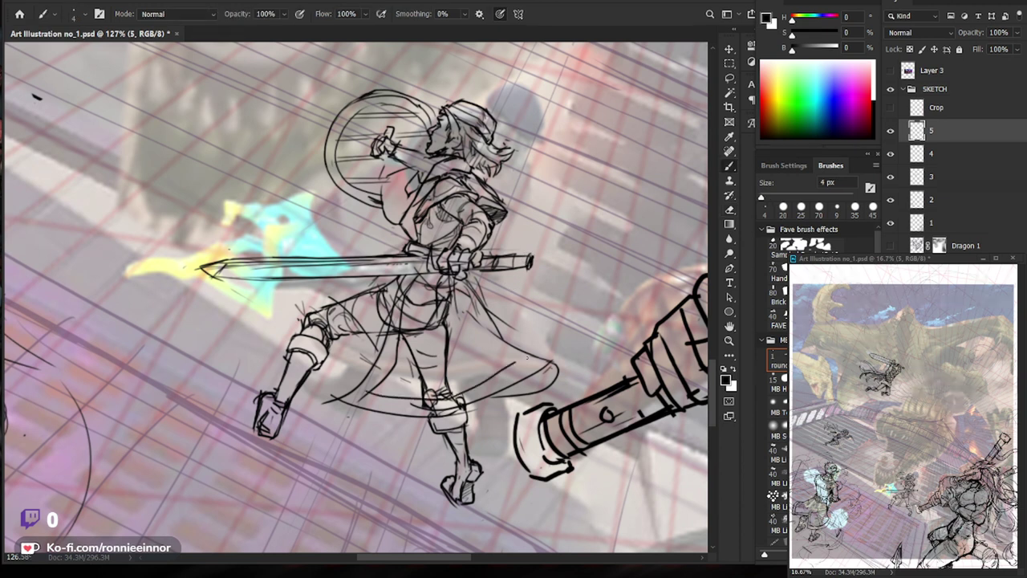
Erase cape and belt lines with a 35 px eraser and redraw thin cape strokes.
key("e")
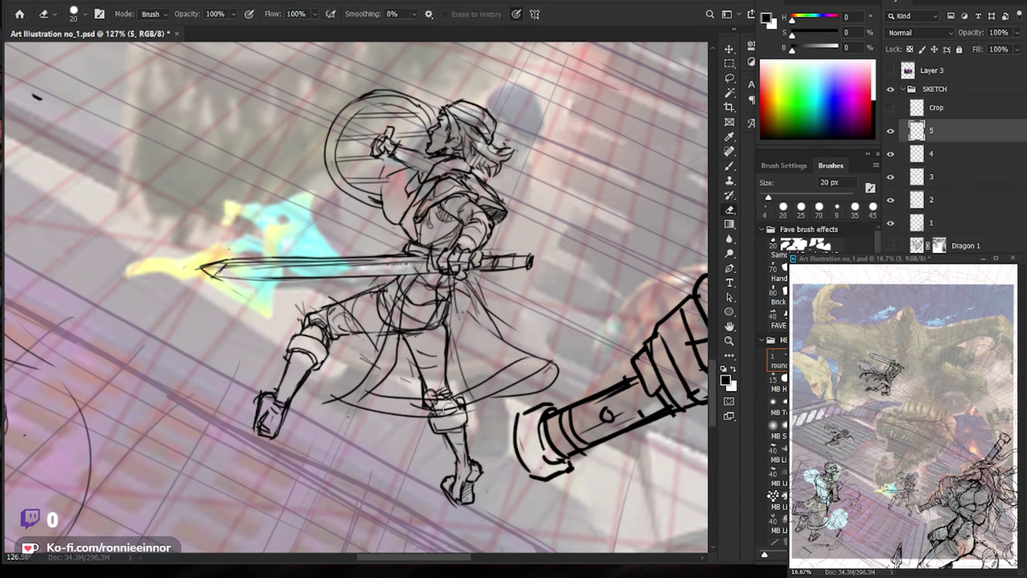
mouse_move(453, 401)
left_mouse_down()
mouse_move(424, 406)
mouse_move(482, 400)
left_mouse_up()
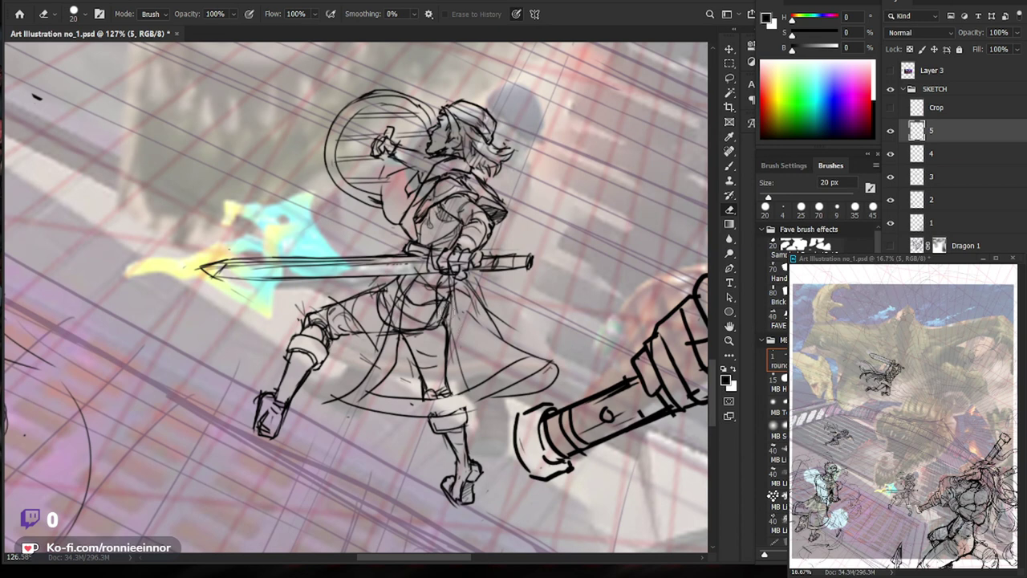
key("bracketright")
key("bracketright")
key("bracketright")
mouse_move(426, 303)
left_mouse_down()
mouse_move(421, 277)
mouse_move(431, 367)
mouse_move(453, 393)
left_mouse_up()
left_click_drag(414, 330, 406, 371)
left_click_drag(409, 282, 391, 352)
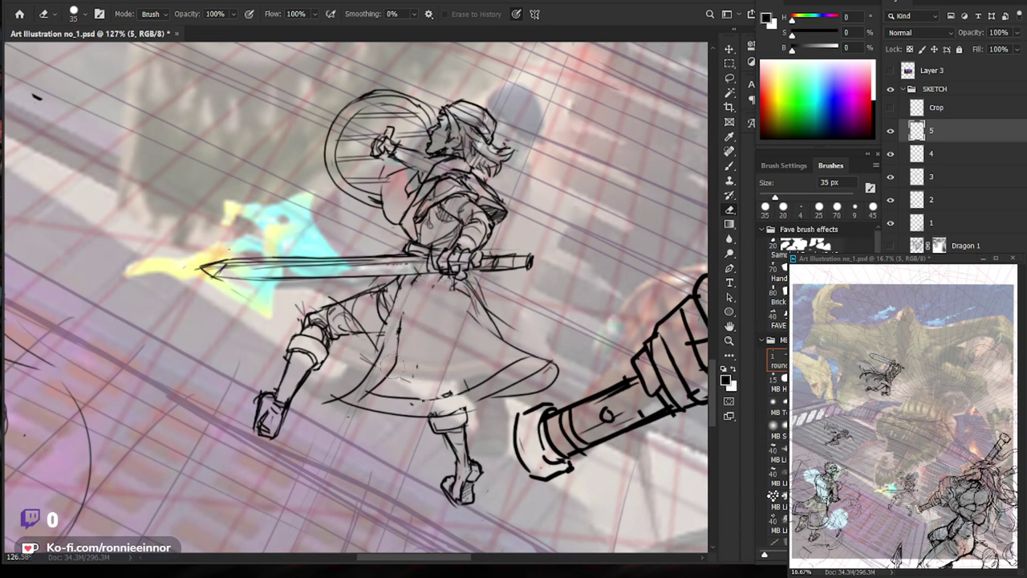
key("b")
left_click_drag(418, 280, 398, 358)
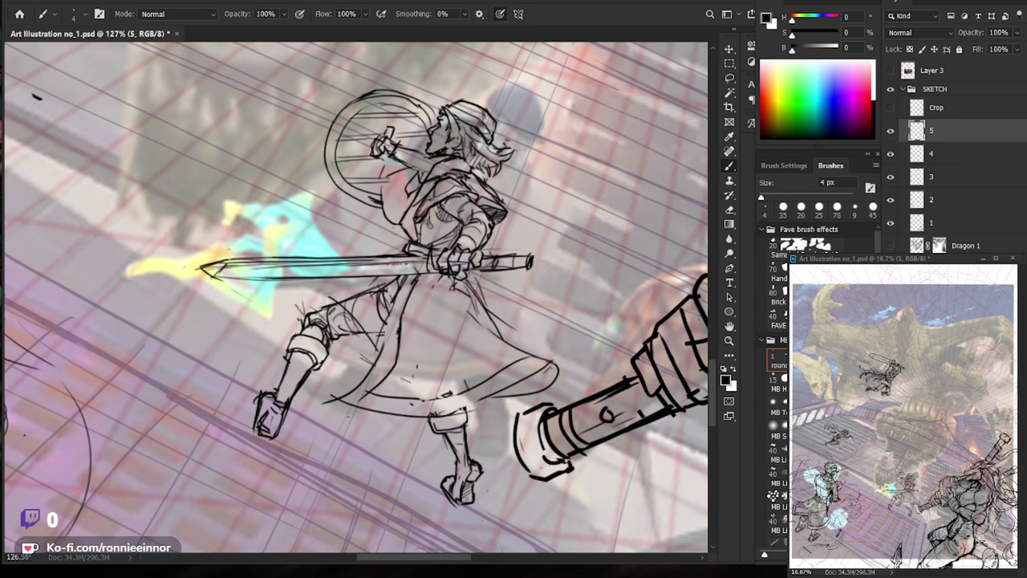
mouse_move(391, 298)
left_mouse_down()
mouse_move(387, 350)
mouse_move(368, 337)
mouse_move(382, 335)
mouse_move(264, 330)
left_mouse_up()
Discard arcing strokes above the sword and add a line down the coat.
left_click_drag(434, 344, 497, 345)
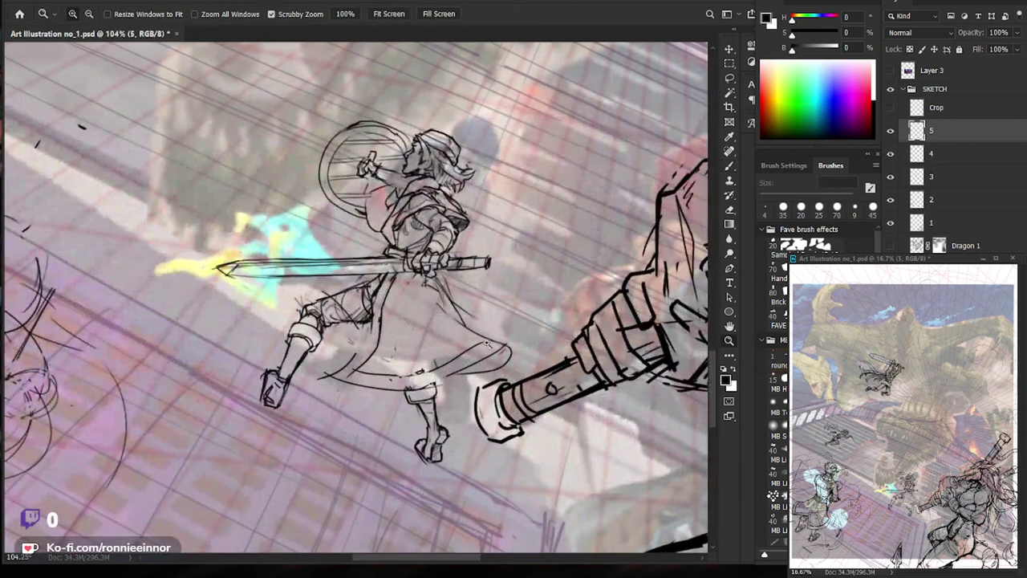
left_click_drag(374, 255, 291, 239)
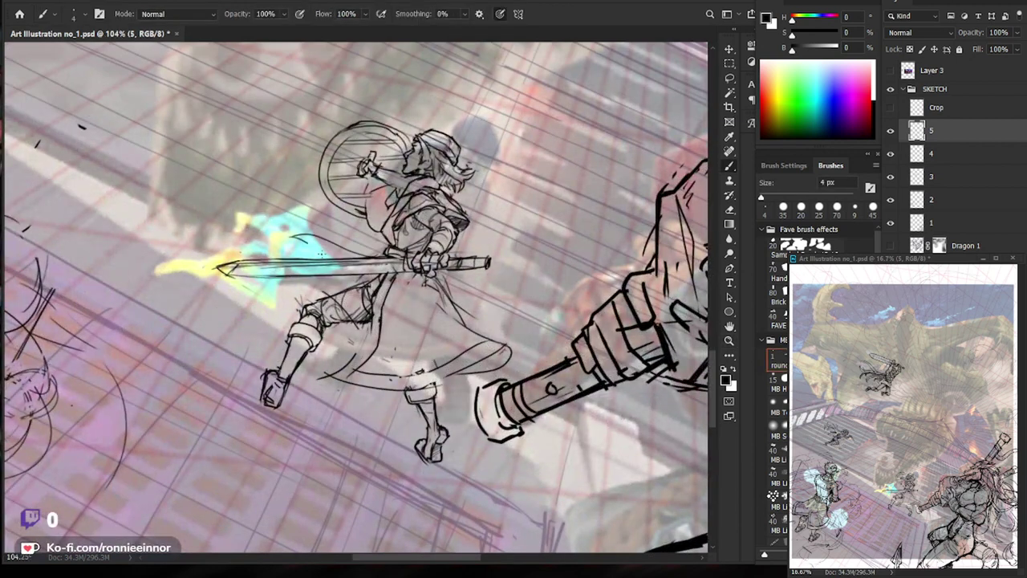
key("ctrl+z")
key("ctrl+z")
left_click_drag(372, 329, 345, 366)
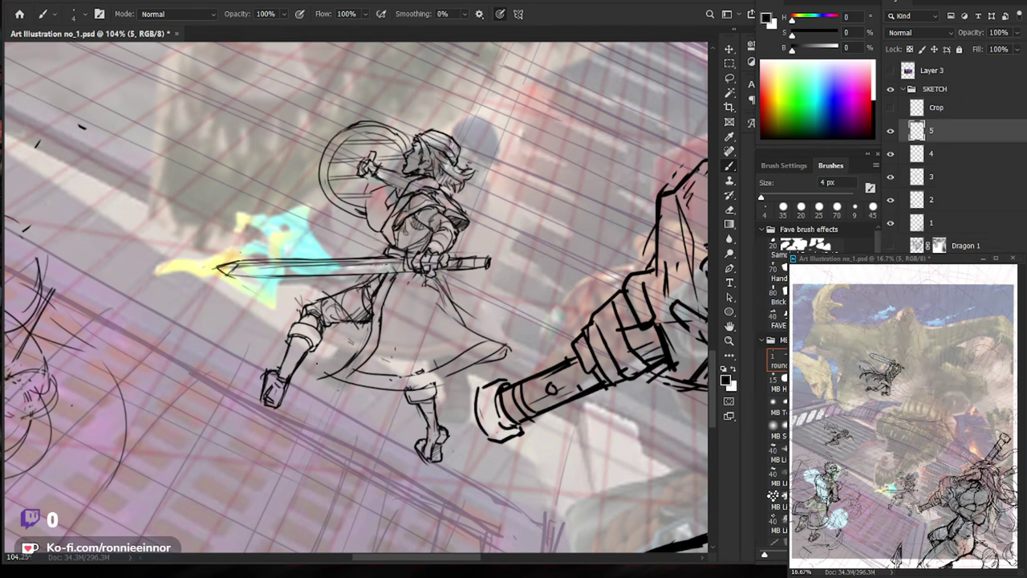
left_click_drag(531, 368, 514, 414)
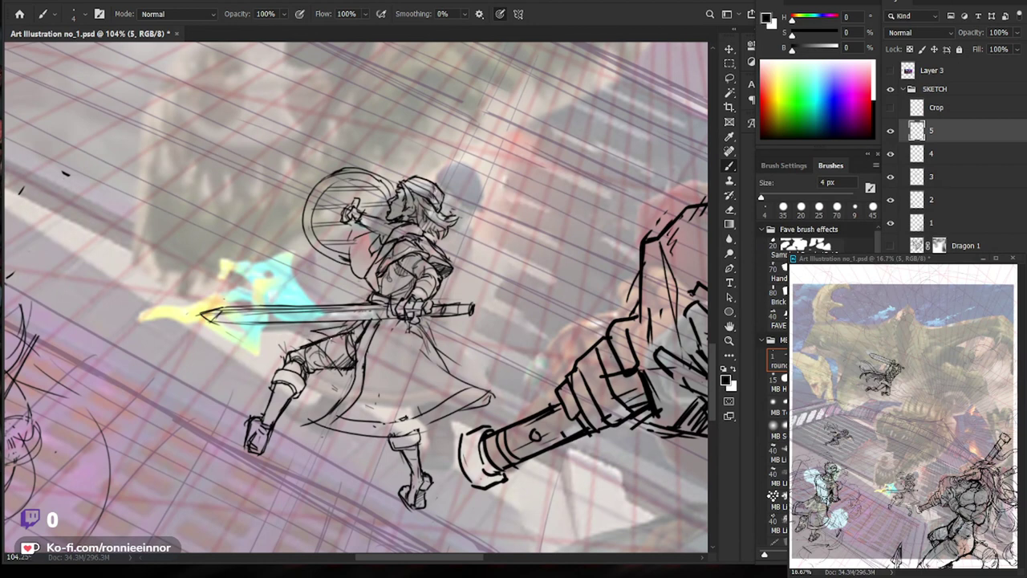
key("z")
left_click_drag(459, 343, 460, 414)
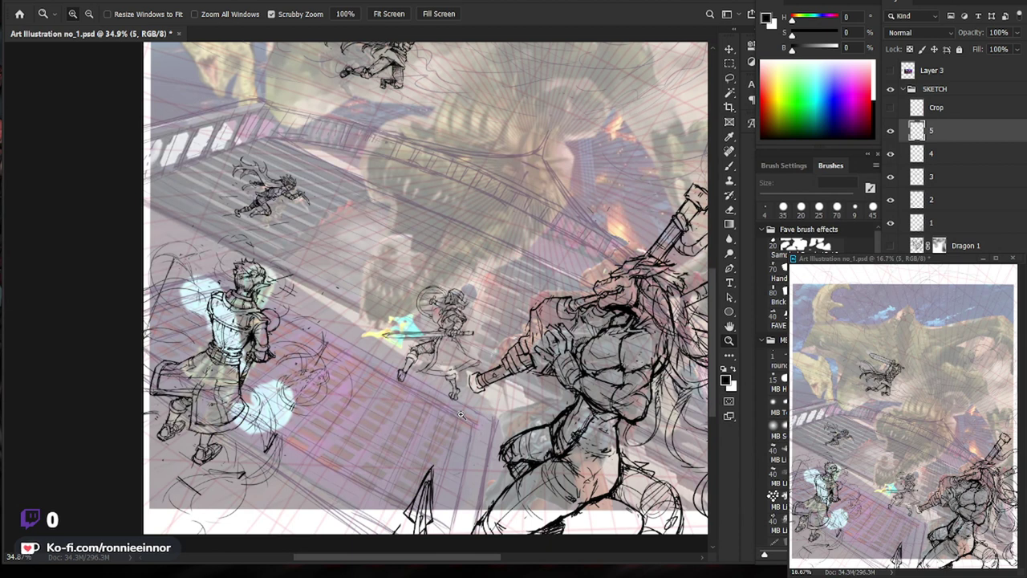
left_click_drag(443, 348, 521, 348)
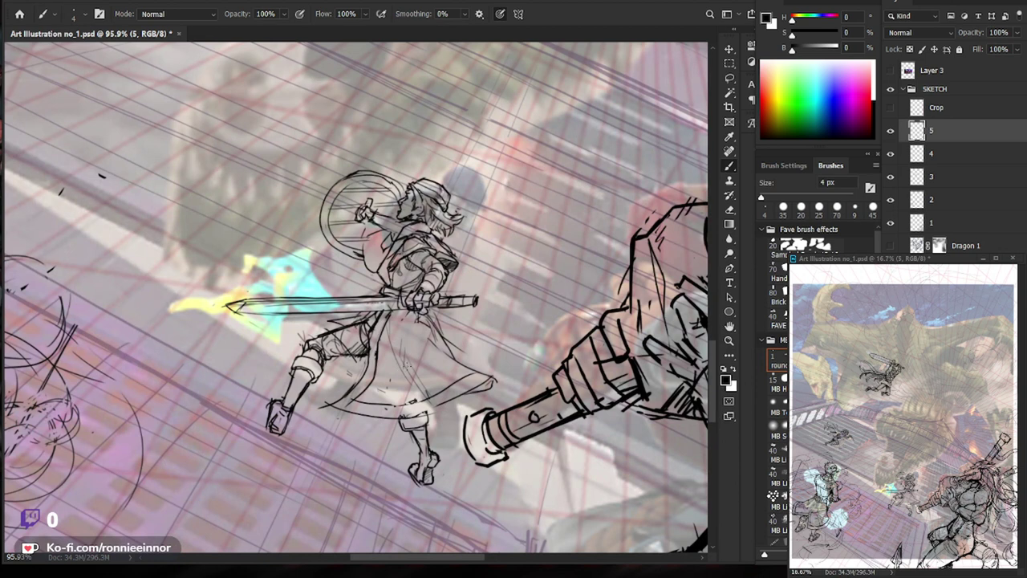
Sketch strokes along the cape's bottom and left side plus a curved hem line.
mouse_move(429, 411)
left_mouse_down()
mouse_move(450, 378)
mouse_move(477, 382)
left_mouse_up()
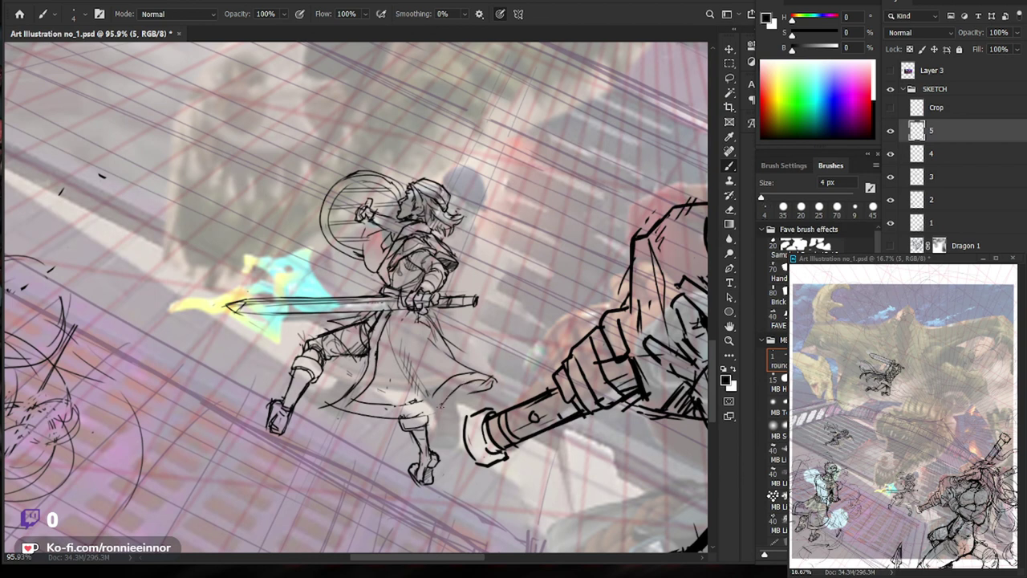
left_click_drag(372, 413, 433, 407)
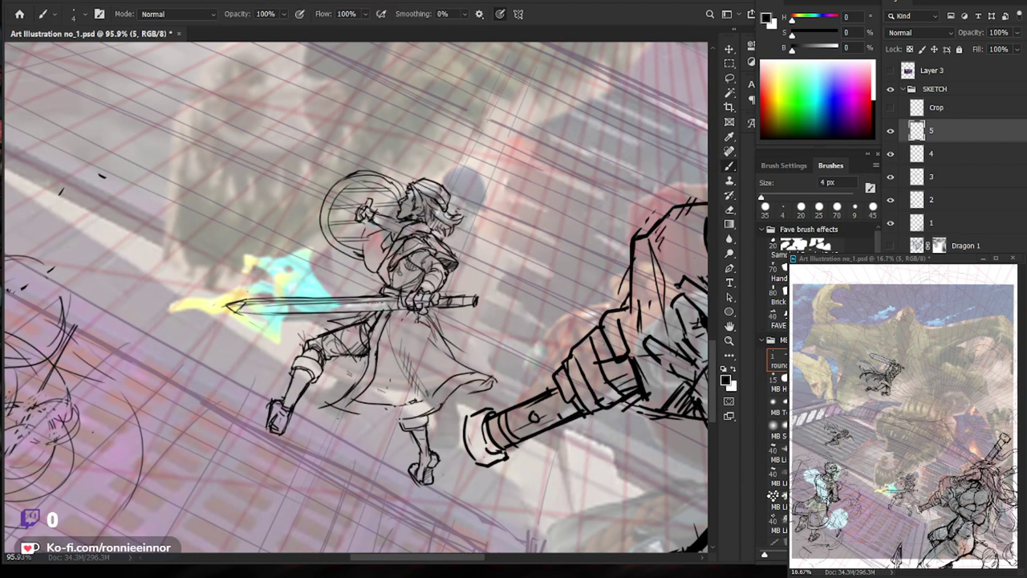
scroll(374, 397, "up", 5)
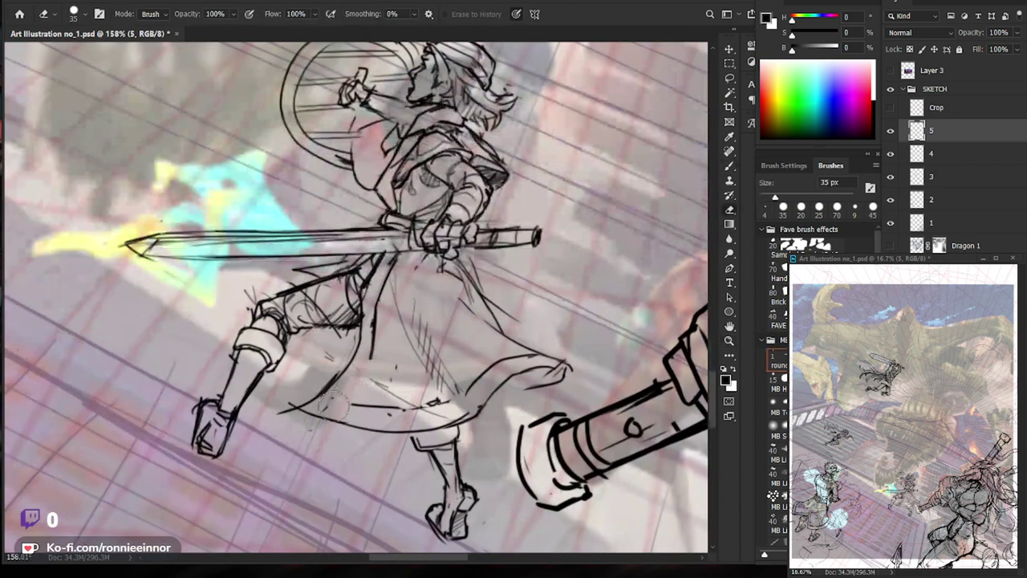
mouse_move(362, 337)
left_mouse_down()
mouse_move(313, 401)
mouse_move(417, 406)
left_mouse_up()
mouse_move(561, 363)
left_mouse_down()
mouse_move(525, 366)
mouse_move(466, 414)
mouse_move(346, 426)
left_mouse_up()
key("z")
left_click_drag(427, 390, 410, 396)
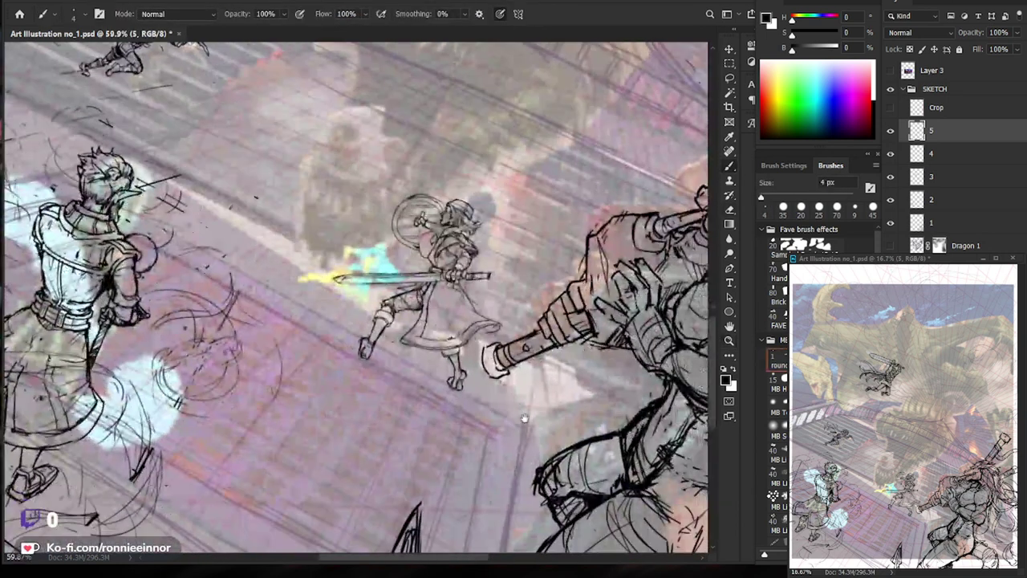
mouse_move(402, 393)
left_mouse_down()
mouse_move(519, 337)
mouse_move(451, 346)
left_mouse_up()
Redraw the cape tip's lower edge and add a hem line along its inner edge.
key("e")
key("b")
mouse_move(514, 322)
left_mouse_down()
mouse_move(457, 341)
mouse_move(525, 330)
mouse_move(492, 312)
mouse_move(530, 321)
left_mouse_up()
key("e")
key("b")
left_click_drag(423, 272, 451, 337)
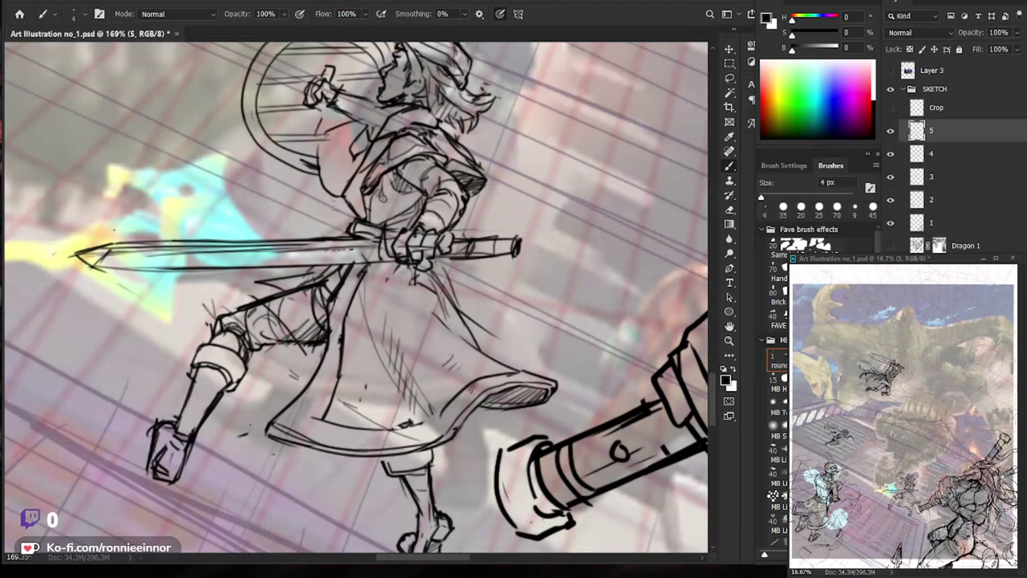
mouse_move(455, 409)
left_mouse_down()
mouse_move(434, 425)
mouse_move(361, 432)
mouse_move(317, 421)
mouse_move(325, 413)
mouse_move(345, 420)
left_mouse_up()
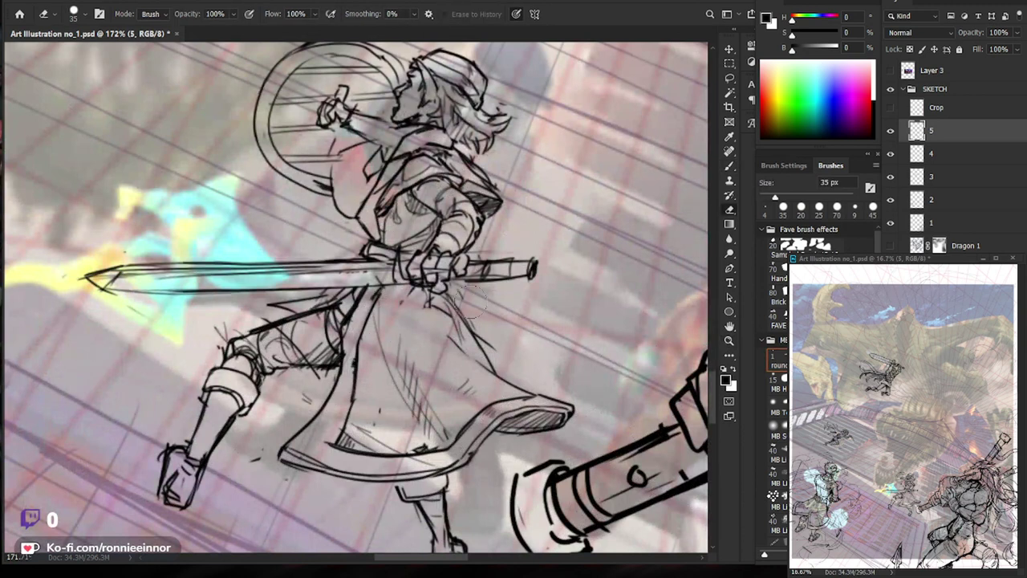
Erase old lines over the sword hand and sketch its upper knuckles.
left_click_drag(440, 293, 481, 293)
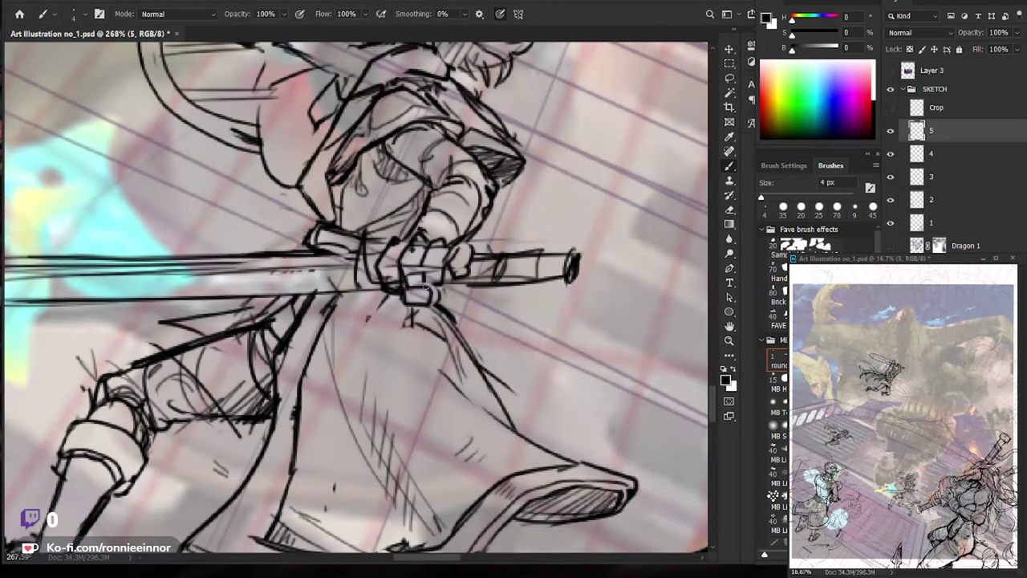
key("e")
mouse_move(407, 285)
left_mouse_down()
mouse_move(413, 267)
mouse_move(408, 290)
mouse_move(427, 286)
left_mouse_up()
key("b")
key("e")
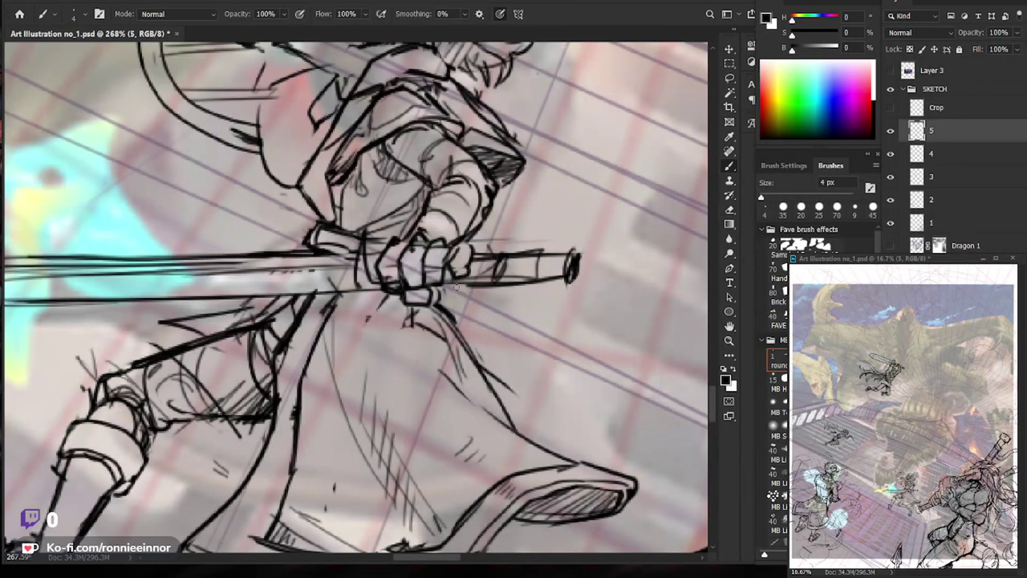
key("b")
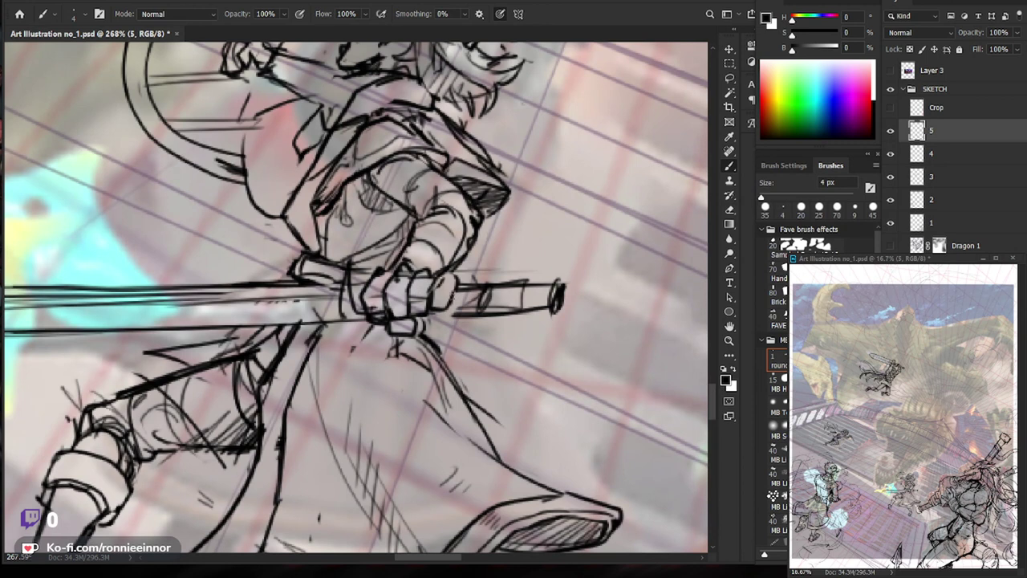
mouse_move(391, 298)
left_mouse_down()
mouse_move(426, 270)
mouse_move(440, 271)
mouse_move(374, 274)
mouse_move(374, 318)
mouse_move(433, 321)
mouse_move(395, 355)
left_mouse_up()
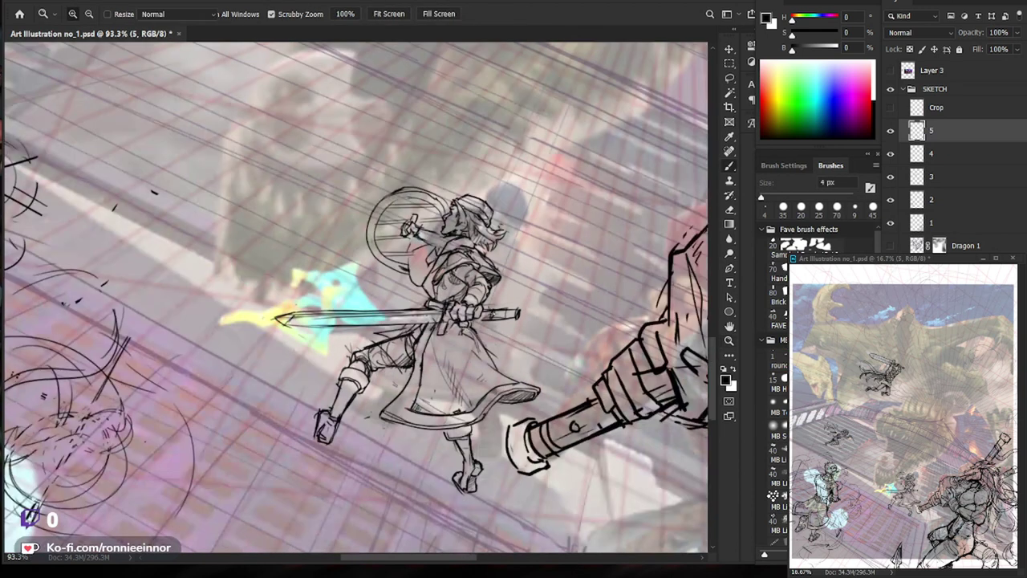
left_click_drag(155, 324, 185, 324)
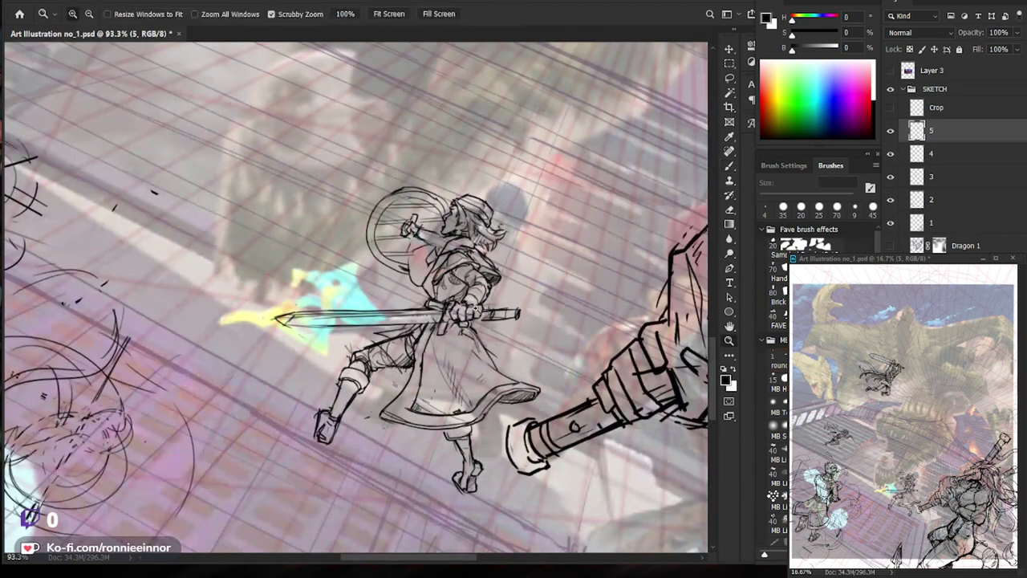
Line the sword's lower edge, add strokes beneath it, a skirt hem line, knee hatching and a spike fold.
left_click_drag(430, 328, 241, 341)
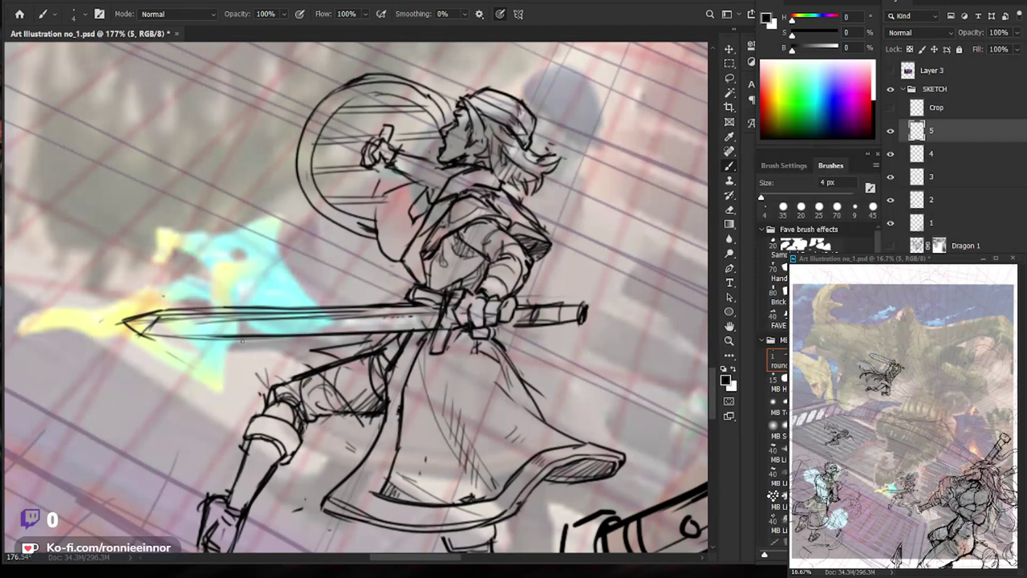
mouse_move(370, 341)
left_mouse_down()
mouse_move(305, 352)
mouse_move(295, 367)
left_mouse_up()
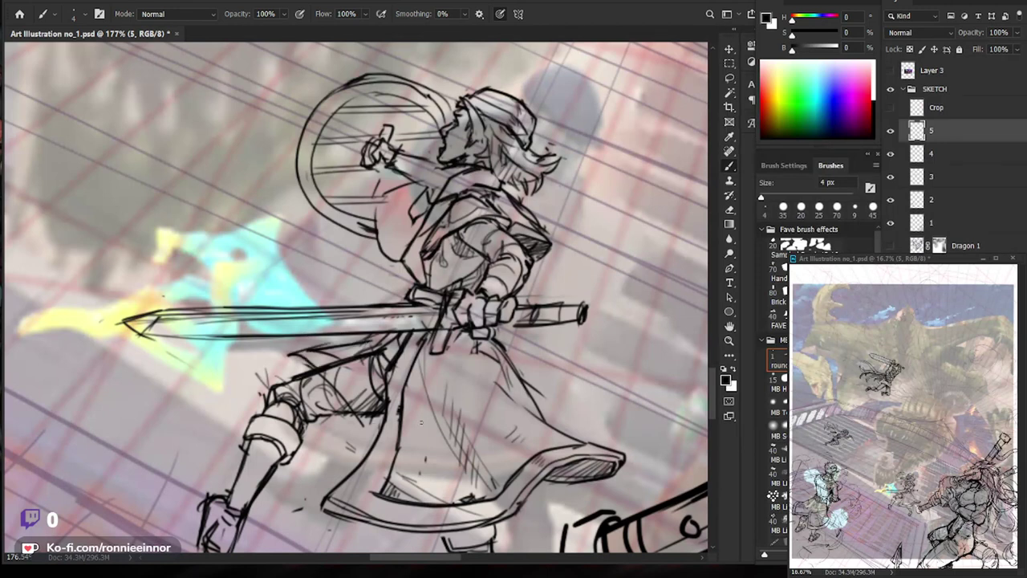
left_click_drag(377, 423, 365, 423)
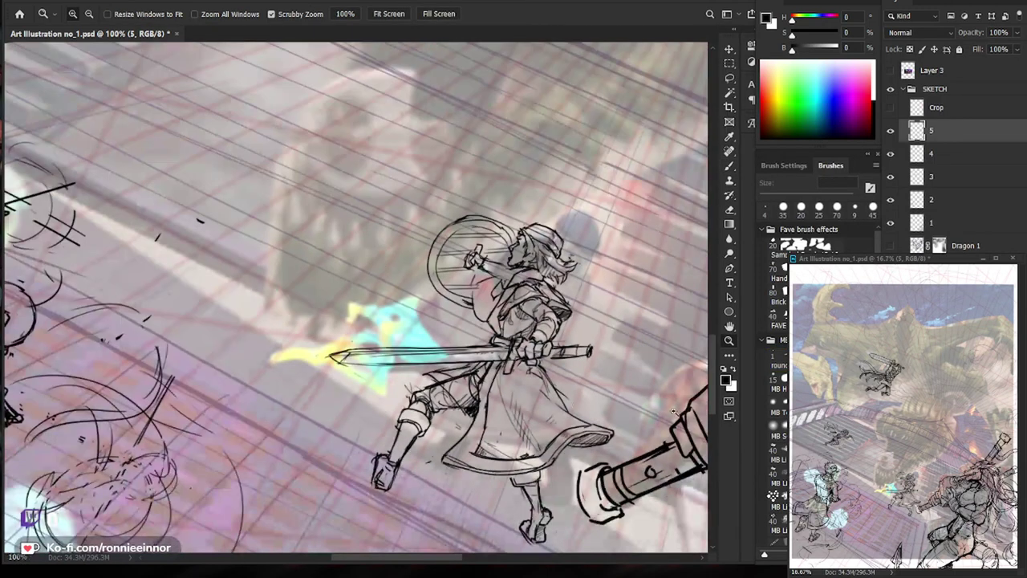
left_click_drag(576, 465, 597, 465)
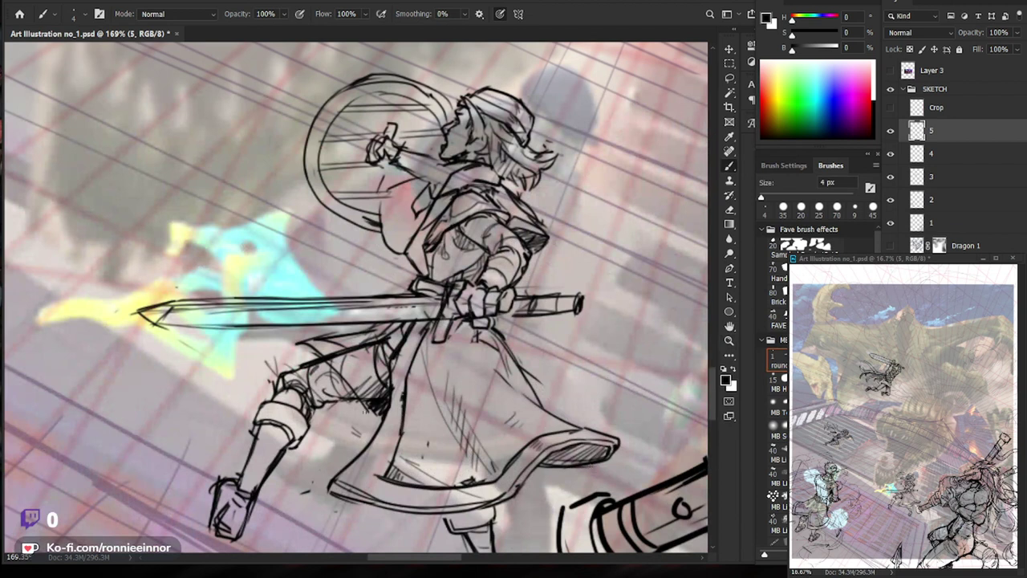
left_click_drag(367, 406, 377, 419)
mouse_move(321, 295)
left_mouse_down()
mouse_move(294, 260)
mouse_move(299, 297)
left_mouse_up()
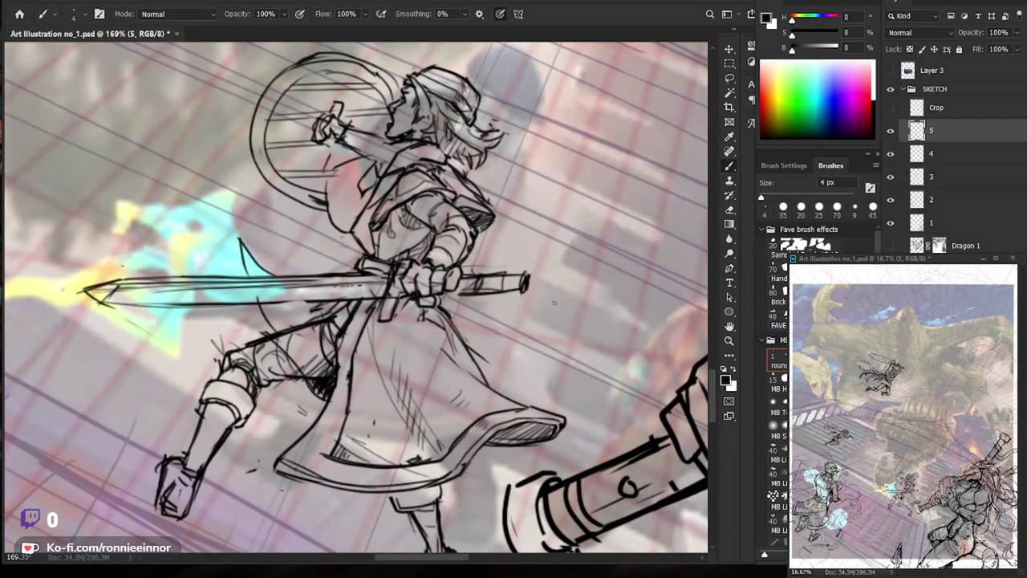
Zoom around the sword hero's figure and lower body to review the hatched knee and boot.
key("z")
mouse_move(562, 335)
left_mouse_down()
mouse_move(520, 376)
mouse_move(490, 377)
left_mouse_up()
key("z")
left_click_drag(562, 368, 626, 369)
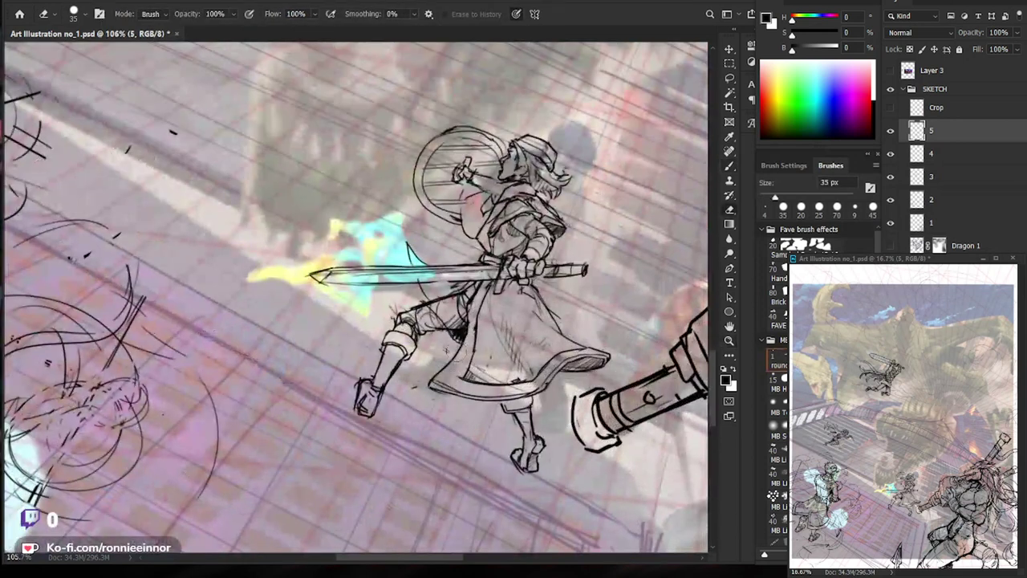
key("z")
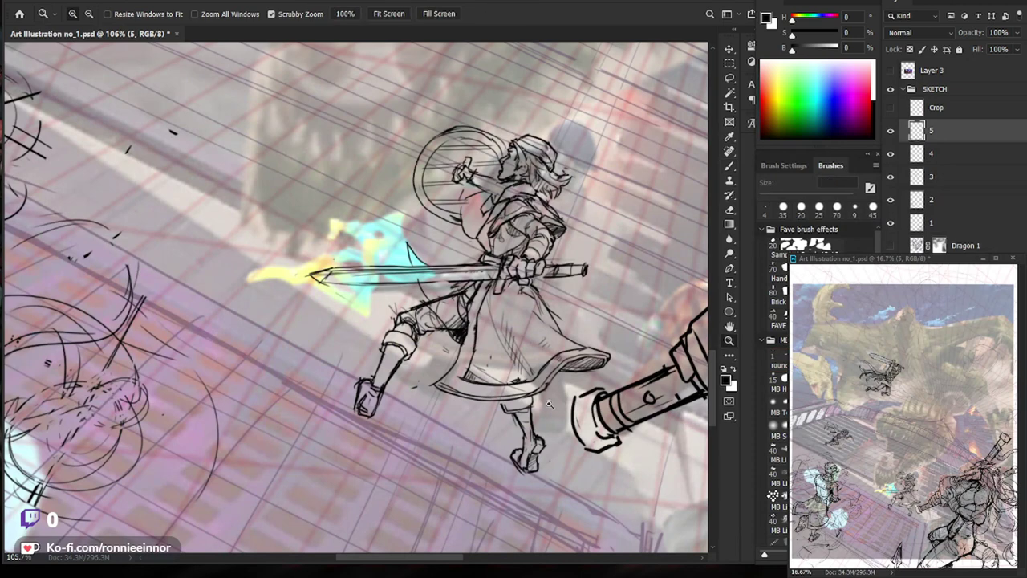
left_click_drag(422, 305, 357, 305)
key("z")
mouse_move(496, 416)
left_mouse_down()
mouse_move(544, 414)
mouse_move(507, 437)
left_mouse_up()
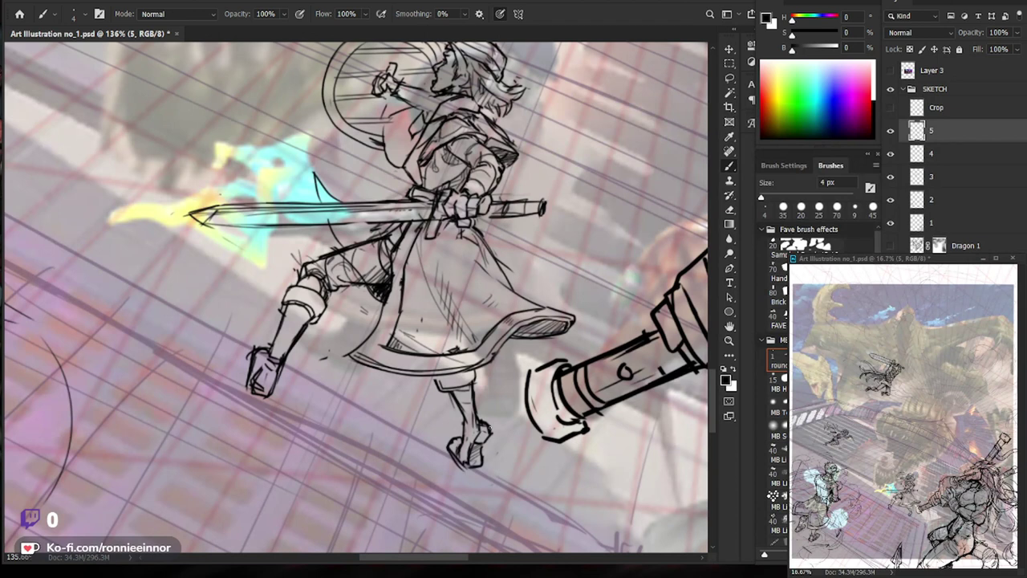
left_click_drag(578, 366, 493, 388)
key("z")
mouse_move(284, 454)
left_mouse_down()
mouse_move(369, 388)
mouse_move(410, 386)
mouse_move(419, 403)
mouse_move(393, 475)
mouse_move(404, 499)
left_mouse_up()
key("z")
mouse_move(450, 493)
left_mouse_down()
mouse_move(416, 493)
mouse_move(411, 431)
left_mouse_up()
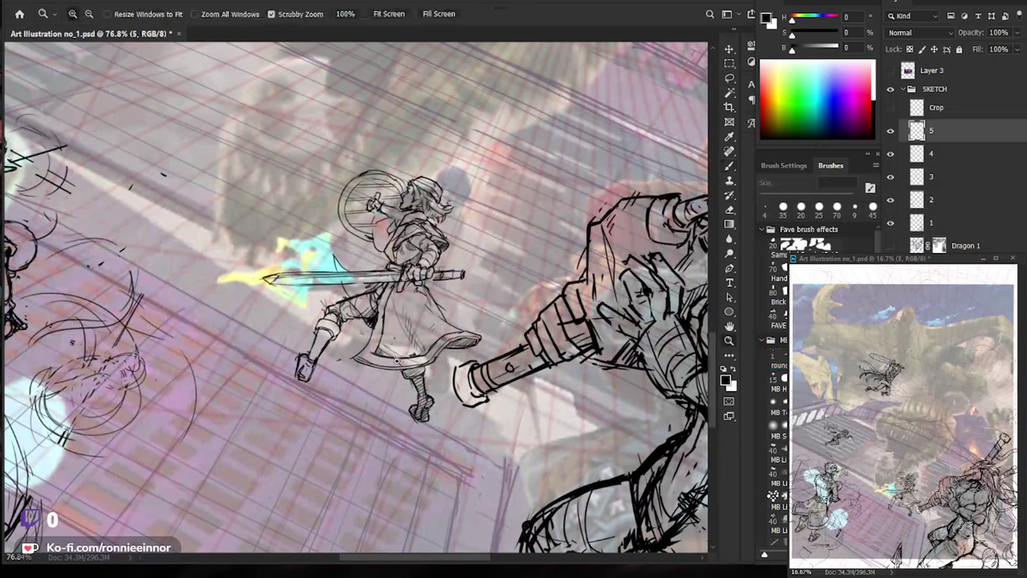
Erase and redraw the raised arm's strokes beside the fist for a cleaner sleeve line.
left_click_drag(421, 355, 481, 355)
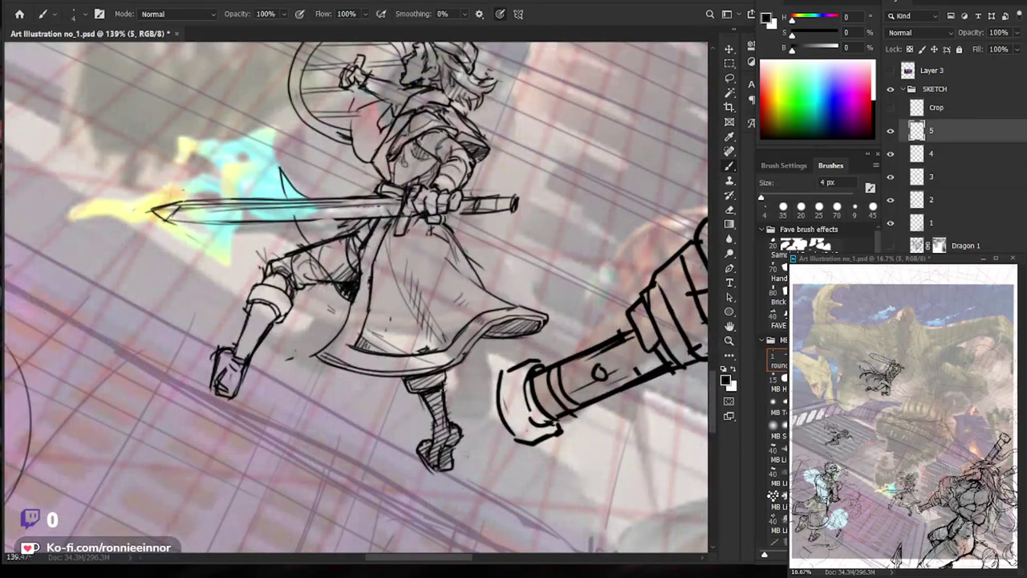
key("z")
mouse_move(434, 397)
left_mouse_down()
mouse_move(377, 398)
mouse_move(485, 389)
mouse_move(449, 393)
left_mouse_up()
key("z")
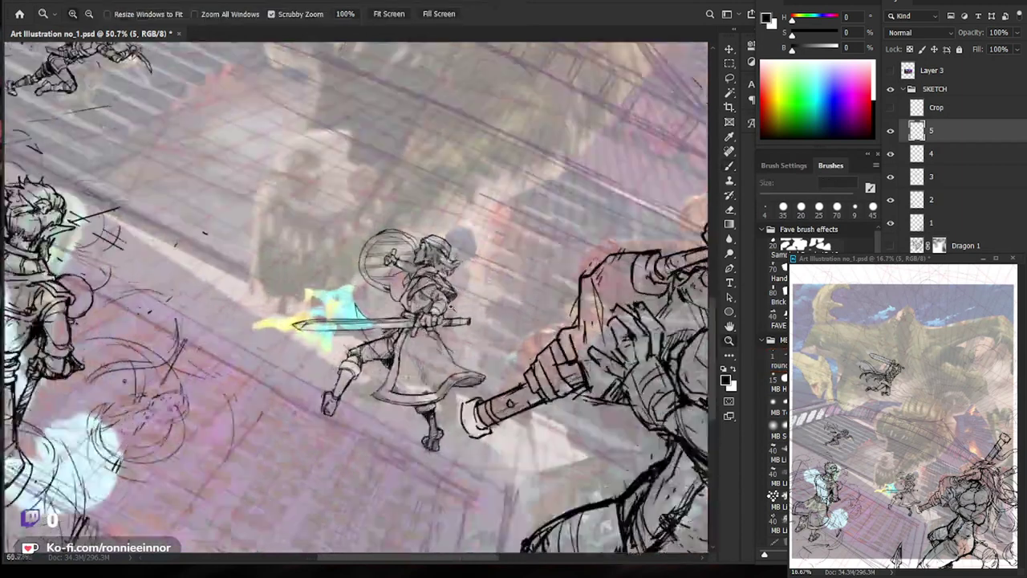
left_click_drag(436, 307, 495, 269)
key("z")
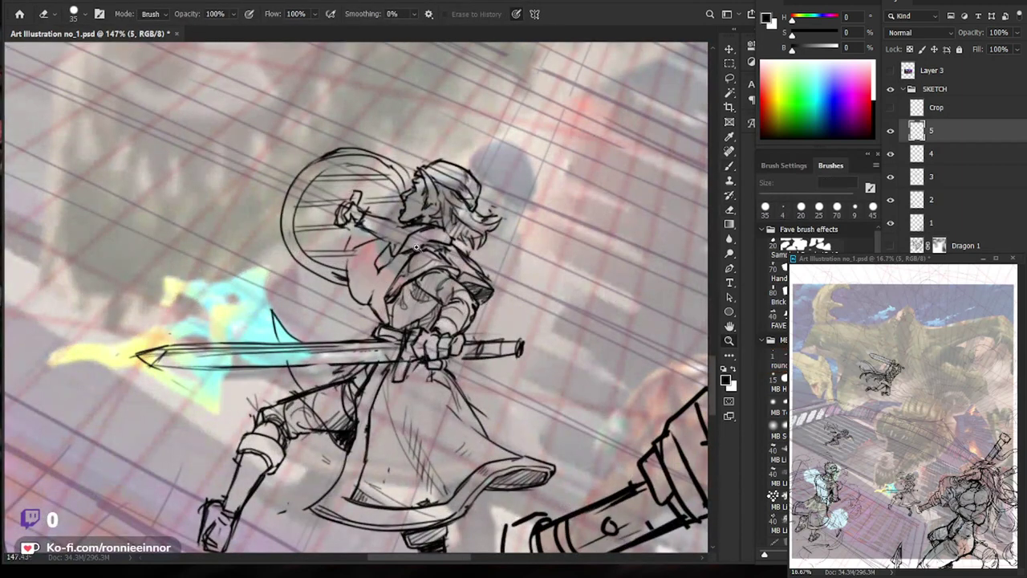
left_click_drag(428, 250, 461, 264)
left_click_drag(531, 201, 524, 260)
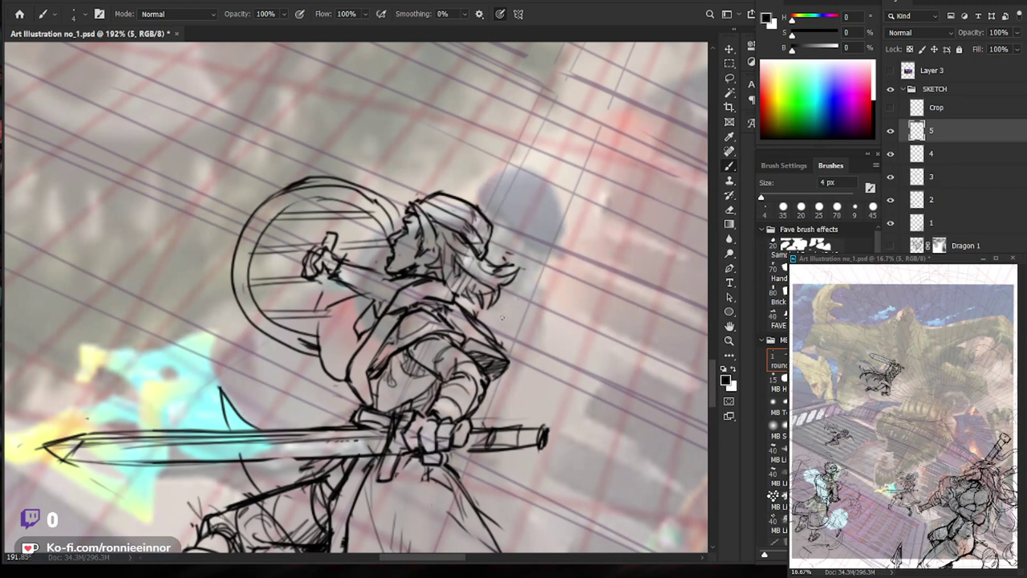
mouse_move(335, 266)
left_mouse_down()
mouse_move(374, 277)
mouse_move(344, 303)
mouse_move(369, 310)
left_mouse_up()
key("e")
key("b")
key("e")
key("b")
mouse_move(350, 261)
left_mouse_down()
mouse_move(353, 300)
mouse_move(342, 287)
mouse_move(359, 313)
left_mouse_up()
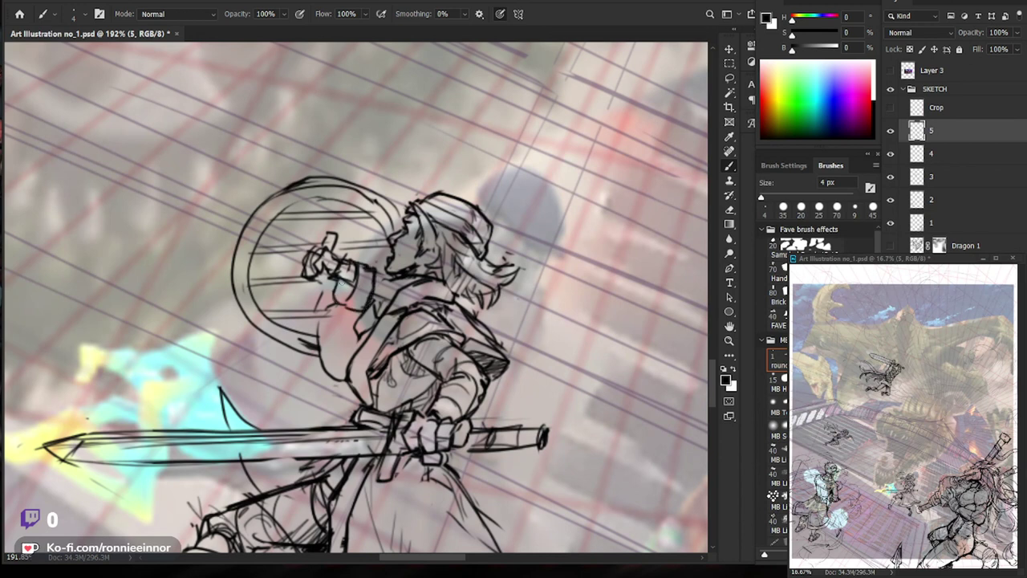
left_click_drag(347, 281, 338, 292)
scroll(350, 295, "down", 5)
scroll(350, 295, "down", 1)
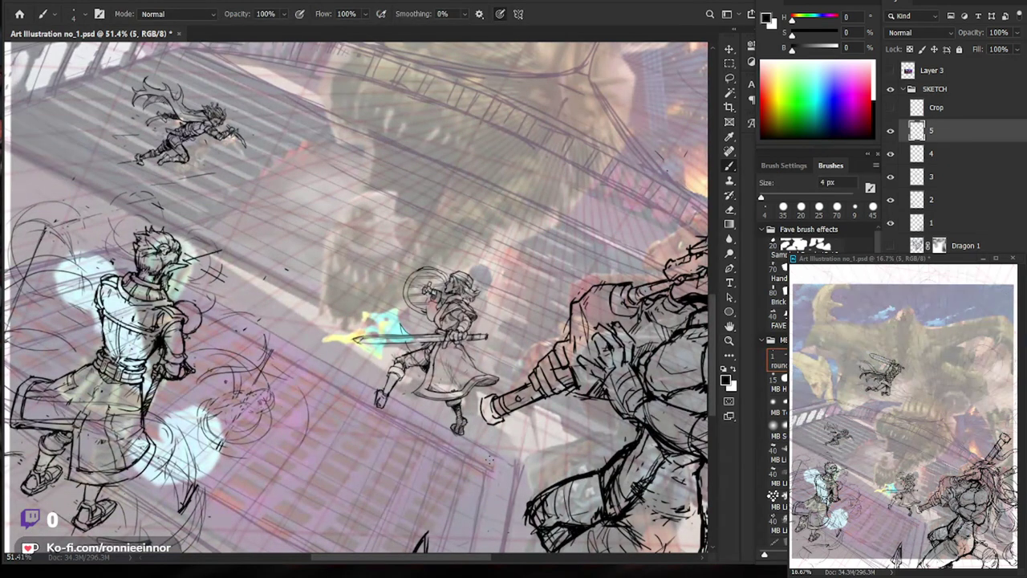
scroll(104, 438, "up", 4)
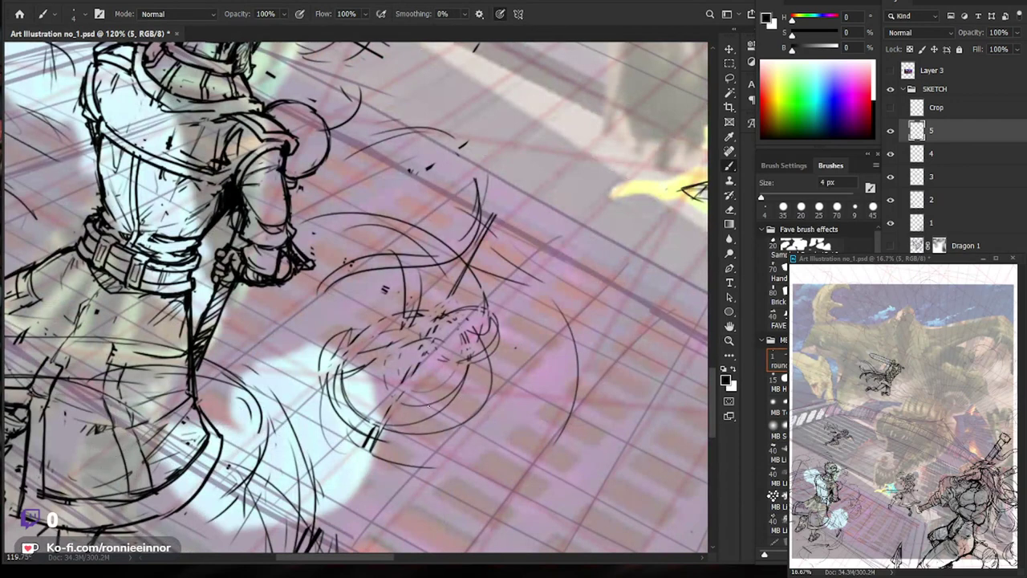
scroll(459, 423, "down", 4)
scroll(481, 417, "up", 2)
scroll(482, 417, "up", 2)
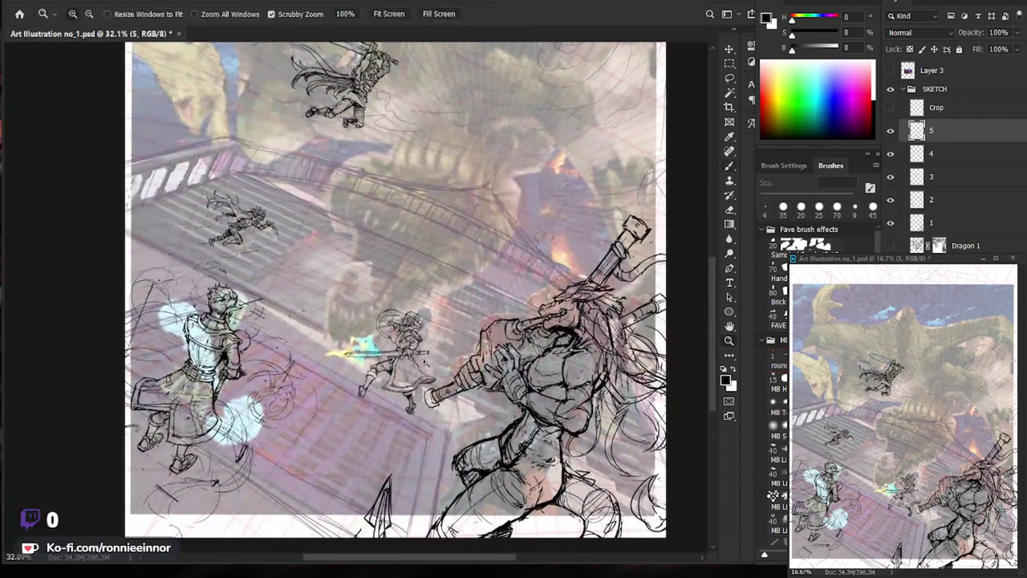
scroll(542, 446, "up", 1)
scroll(530, 425, "down", 1)
scroll(537, 419, "down", 1)
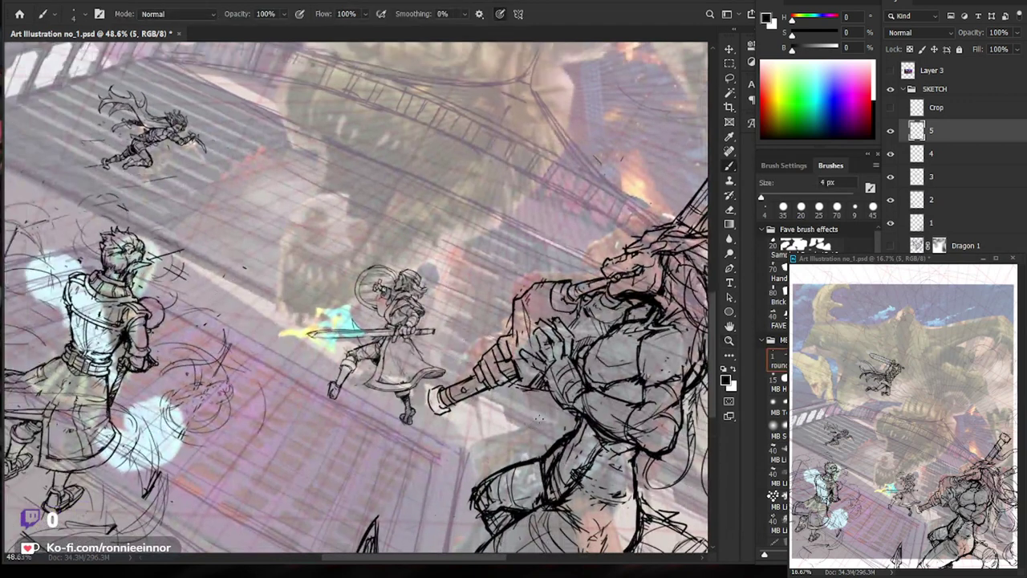
scroll(560, 418, "down", 1)
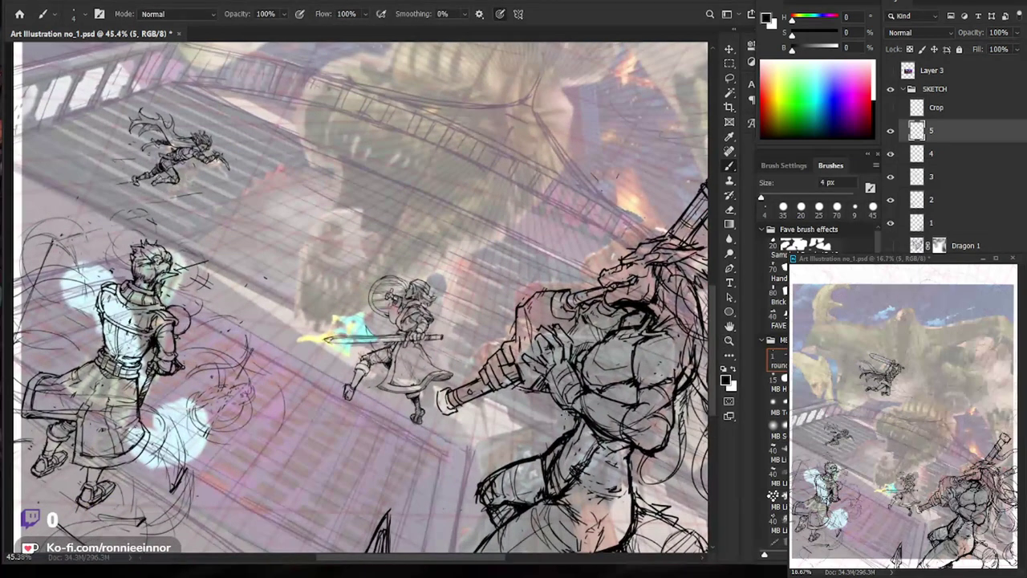
scroll(530, 389, "down", 1)
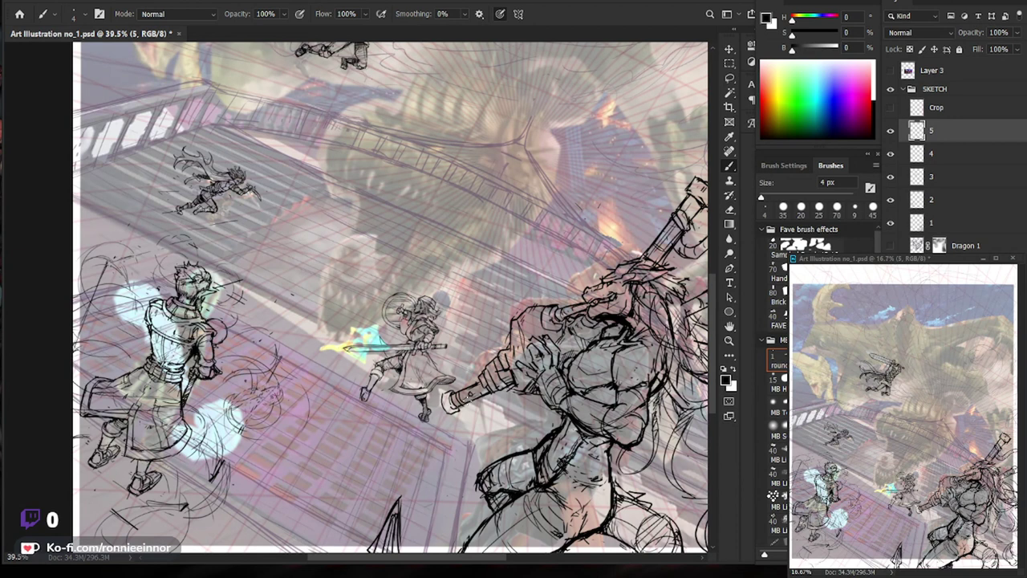
Distort the small sword girl to roughly 111% by 108%, tilted about −2.78° to match the bridge.
key("ctrl+t")
left_click_drag(458, 290, 465, 279)
key("ctrl+z")
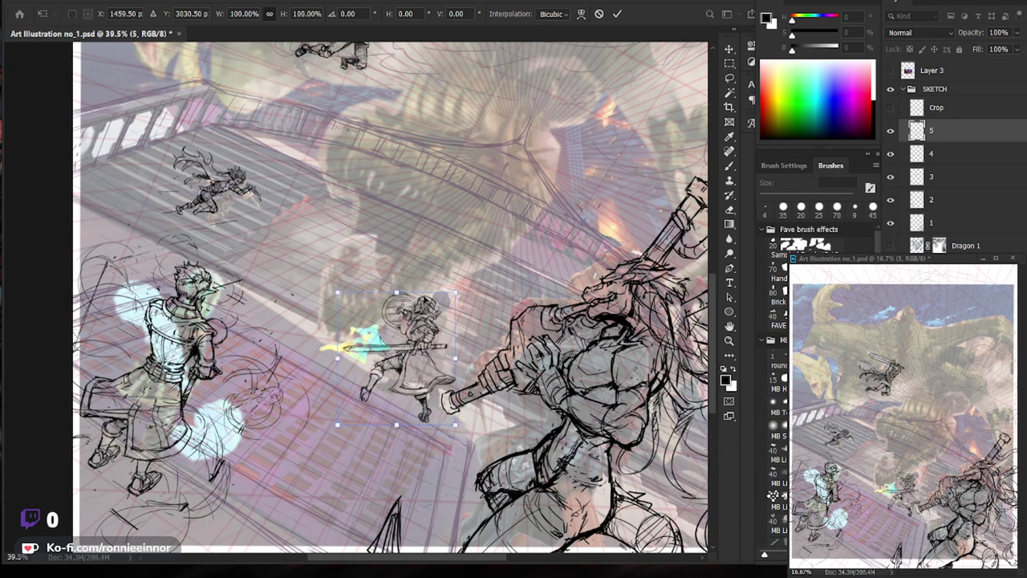
right_click(411, 330)
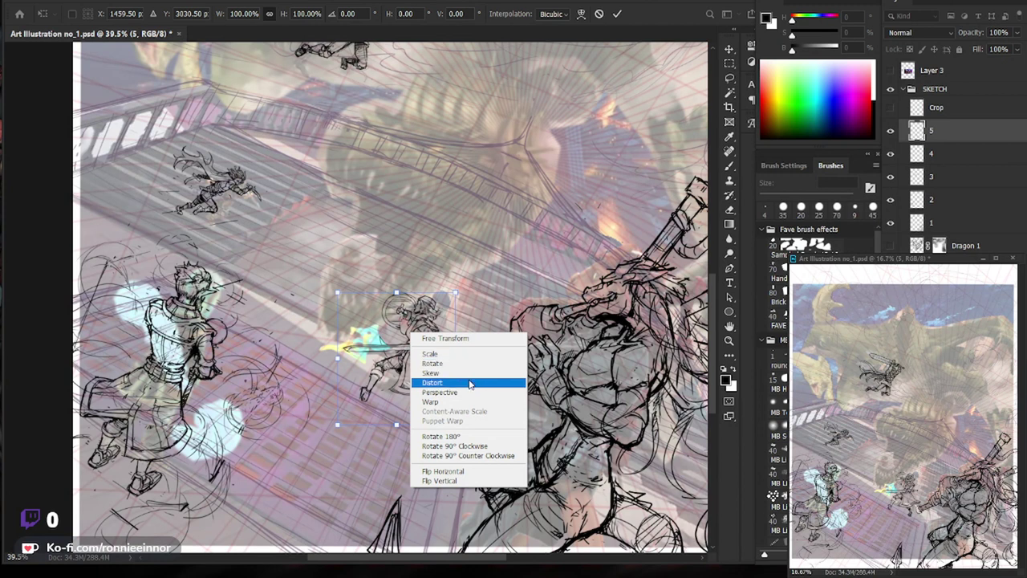
left_click(472, 383)
left_click_drag(456, 293, 469, 279)
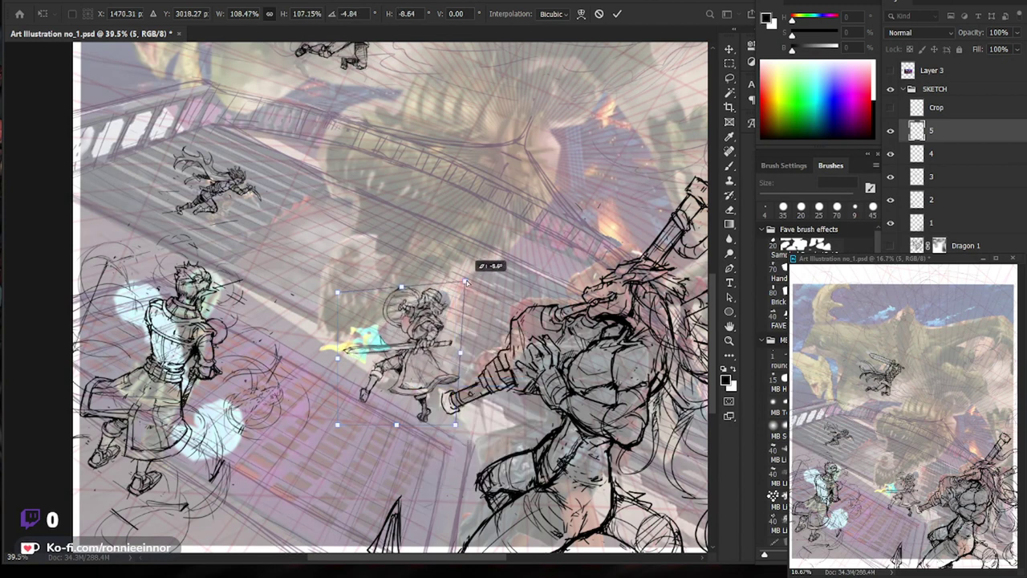
left_click_drag(467, 289, 476, 275)
left_click_drag(470, 353, 465, 344)
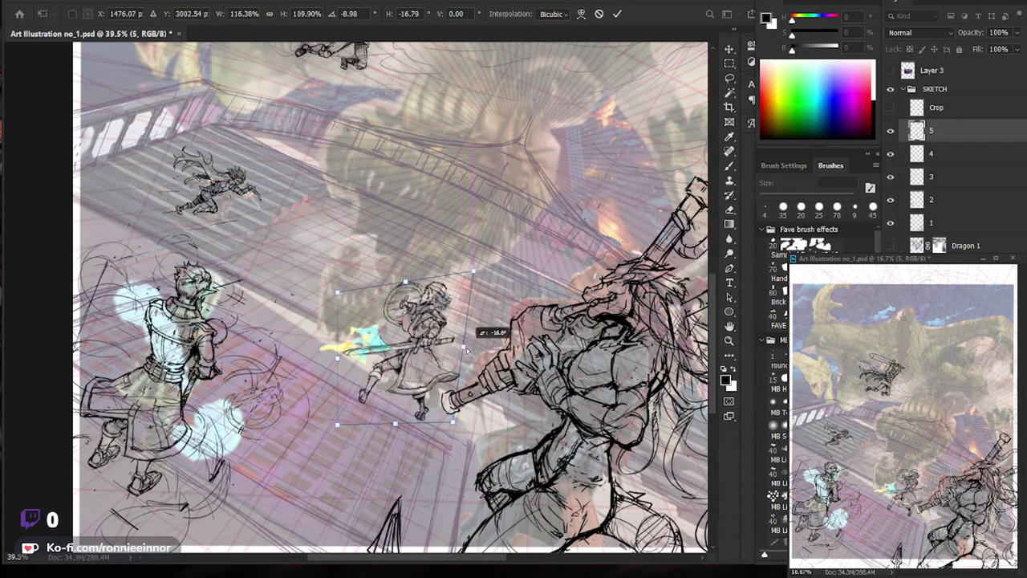
left_click_drag(474, 265, 477, 268)
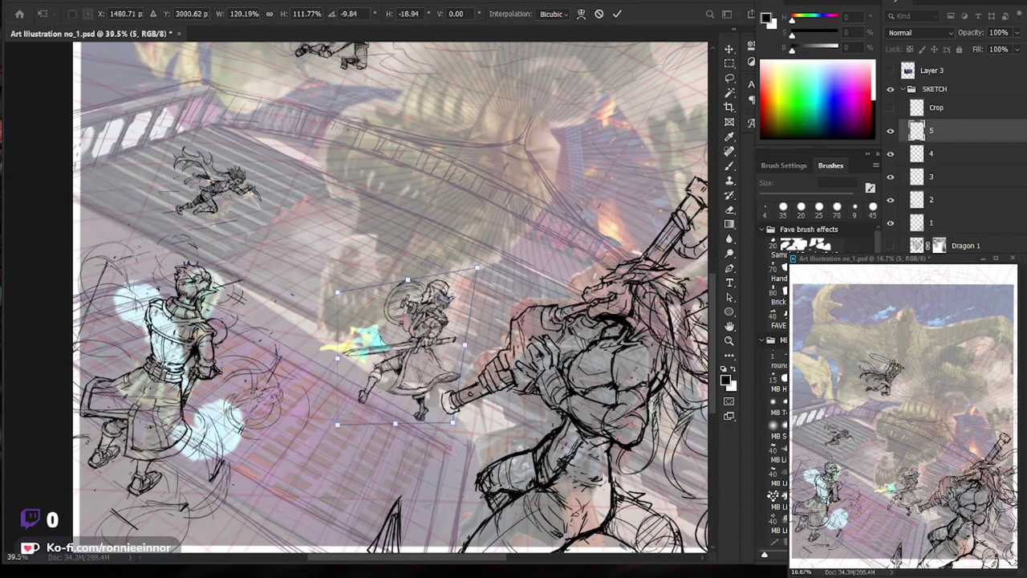
left_click_drag(336, 360, 341, 354)
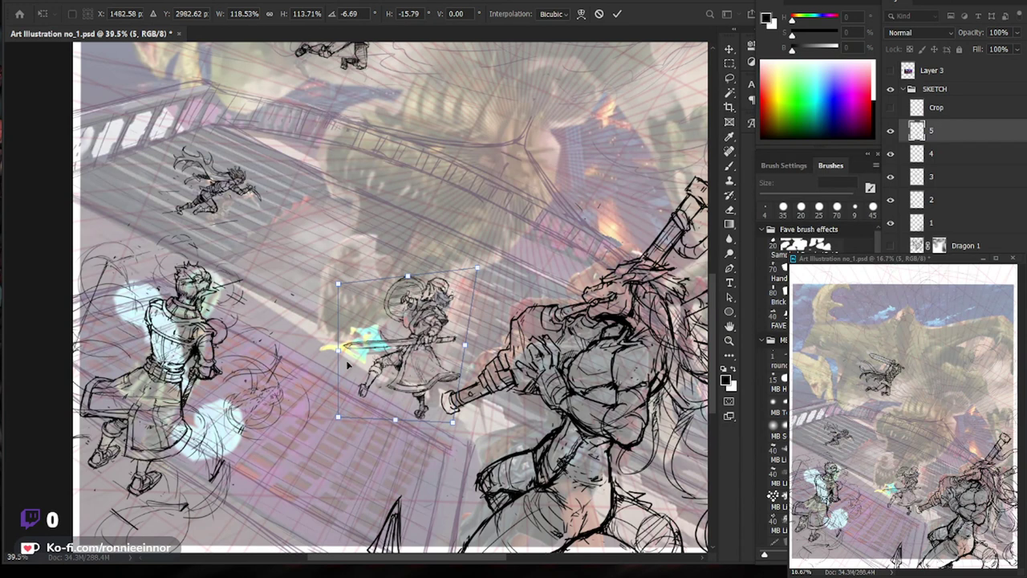
left_click_drag(476, 271, 469, 281)
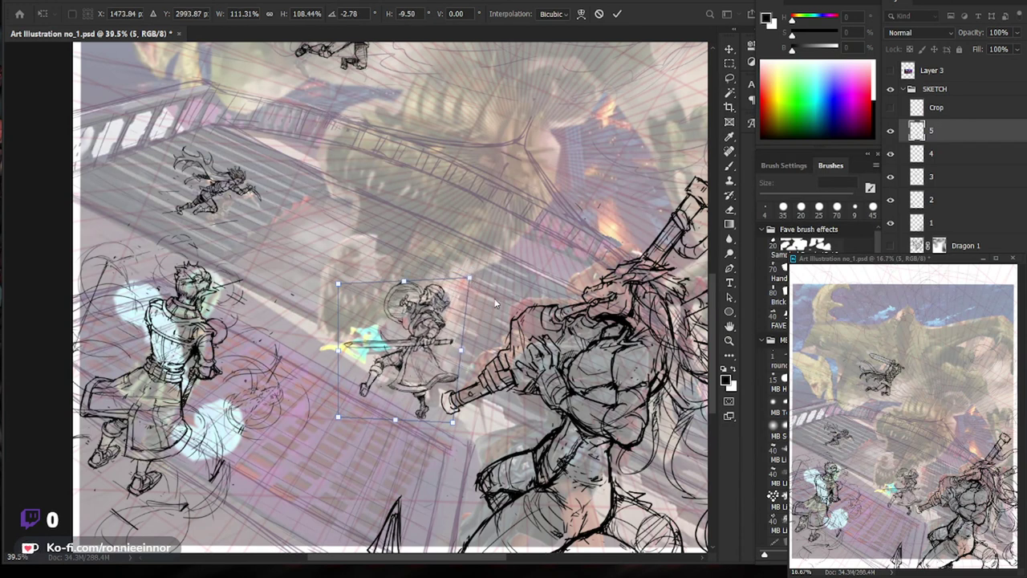
key("Return")
Hatch the sword girl's sleeve under the sword and along the curved blade edge.
scroll(497, 321, "up", 5)
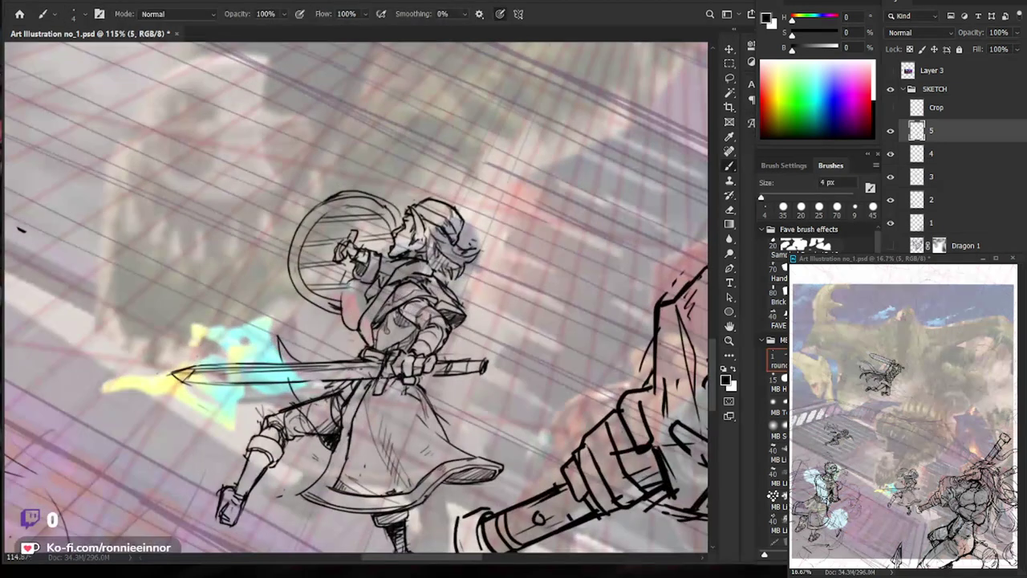
left_click_drag(321, 383, 241, 382)
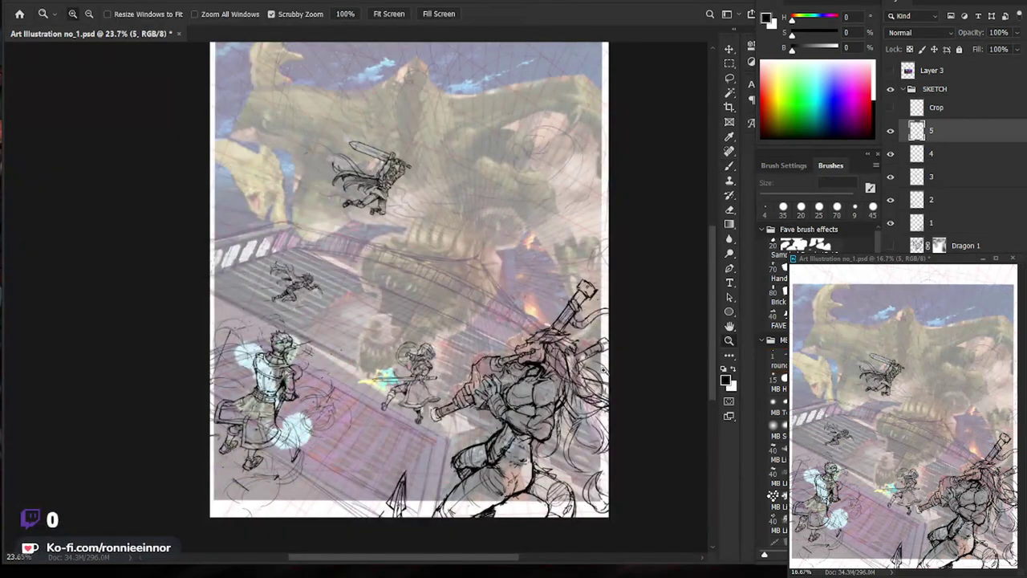
left_click_drag(472, 400, 505, 406)
left_click_drag(385, 377, 425, 378)
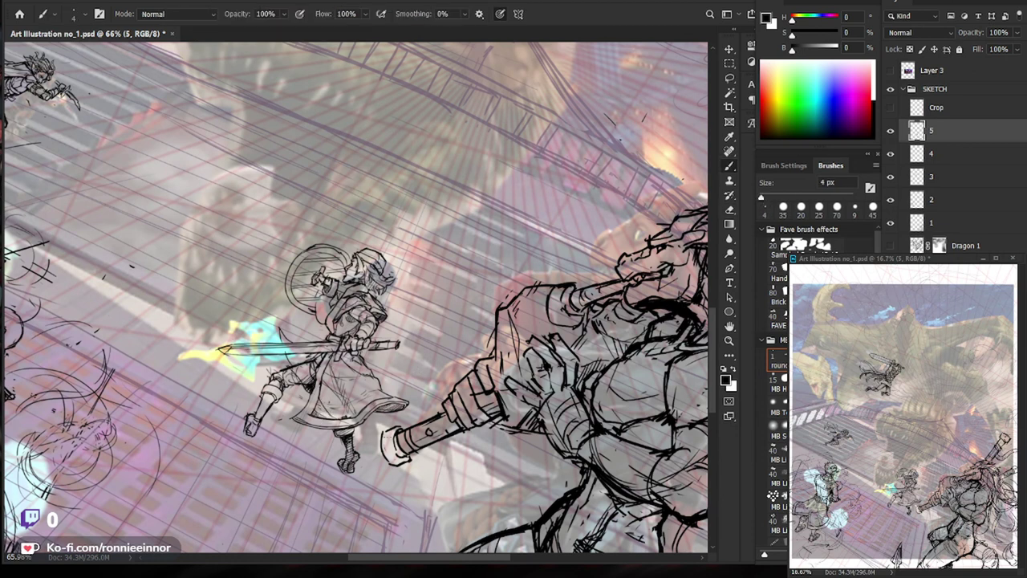
scroll(354, 296, "down", 2)
scroll(353, 297, "up", 2)
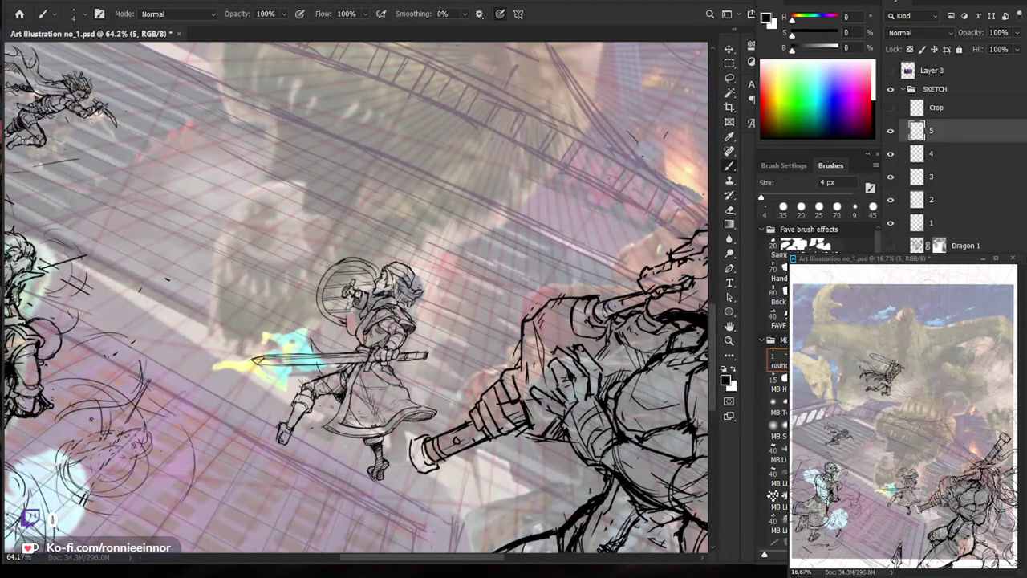
key("ctrl+0")
mouse_move(419, 407)
left_mouse_down()
mouse_move(465, 407)
mouse_move(481, 393)
left_mouse_up()
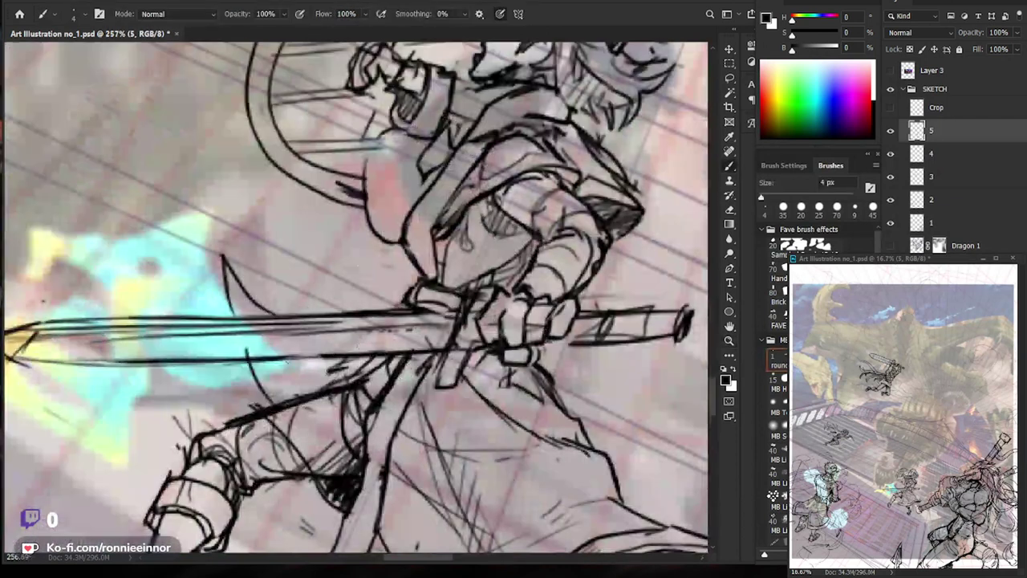
left_click_drag(265, 368, 365, 361)
mouse_move(273, 391)
left_mouse_down()
mouse_move(367, 367)
mouse_move(368, 378)
left_mouse_up()
mouse_move(223, 264)
left_mouse_down()
mouse_move(257, 316)
mouse_move(458, 249)
left_mouse_up()
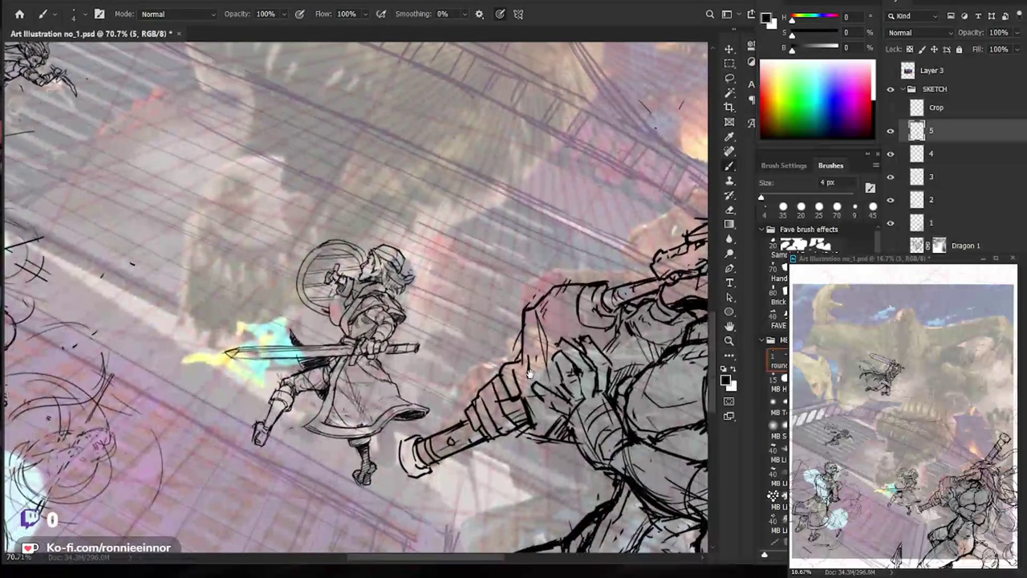
Erase part of the girl's hand strokes and redraw the hand with dark lines.
scroll(349, 276, "up", 2)
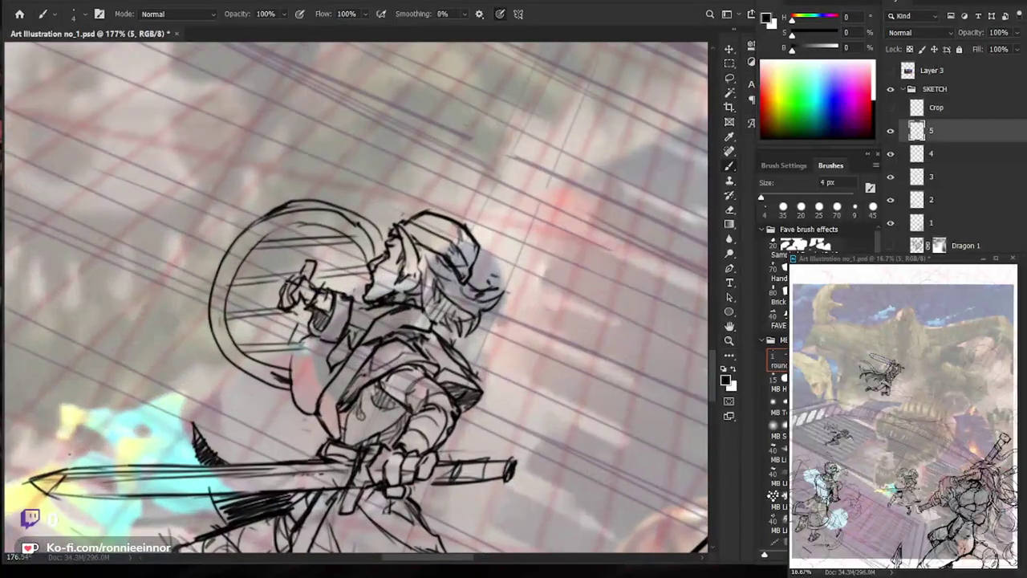
key("e")
mouse_move(283, 272)
left_mouse_down()
mouse_move(313, 295)
mouse_move(305, 303)
mouse_move(289, 289)
mouse_move(300, 295)
left_mouse_up()
key("b")
mouse_move(298, 302)
left_mouse_down()
mouse_move(289, 325)
mouse_move(316, 321)
left_mouse_up()
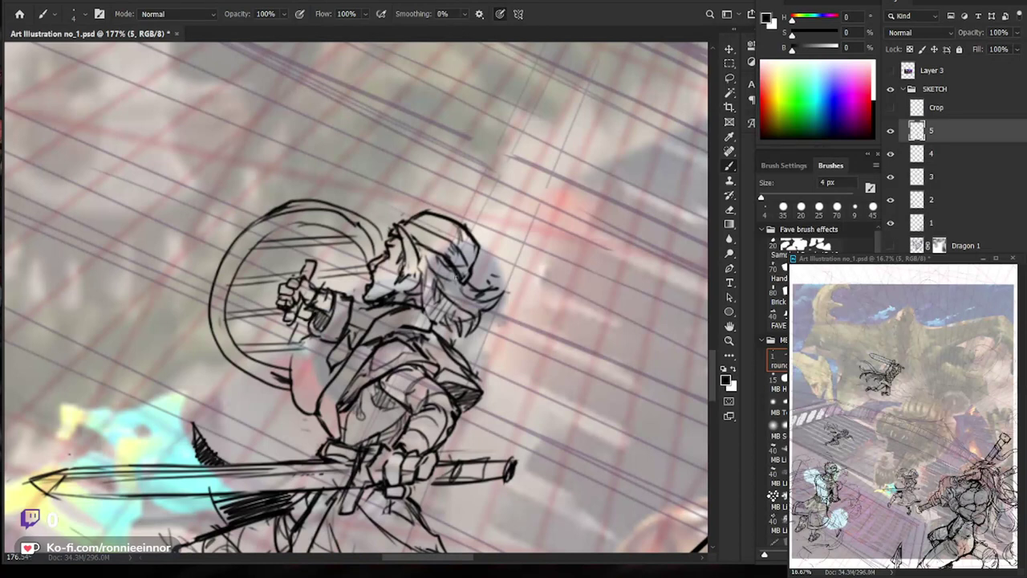
Add a stroke along the sword girl's arm and shoulder.
key("z")
left_click_drag(427, 323, 378, 325)
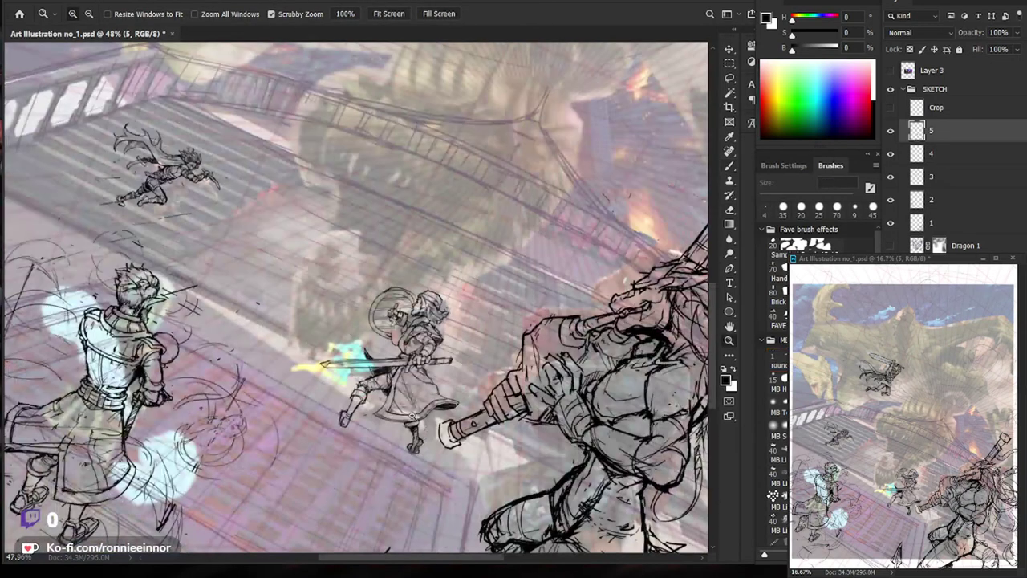
left_click_drag(439, 353, 514, 353)
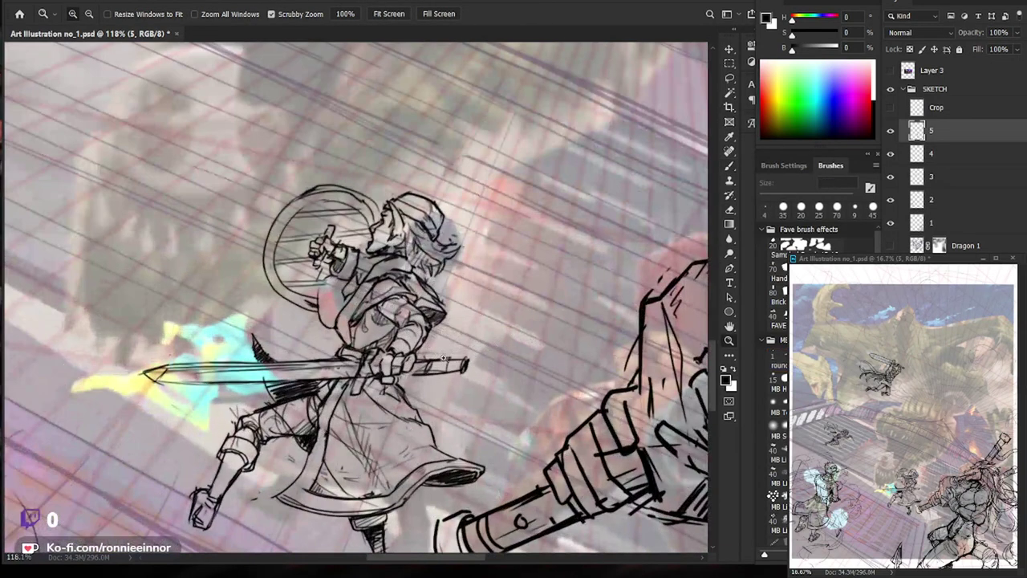
key("b")
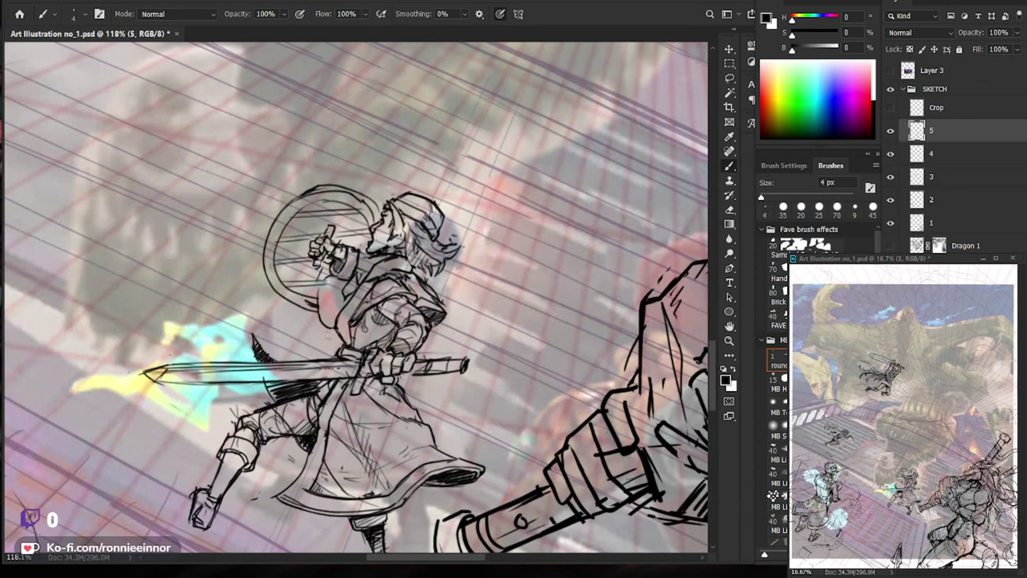
left_click_drag(405, 347, 393, 356)
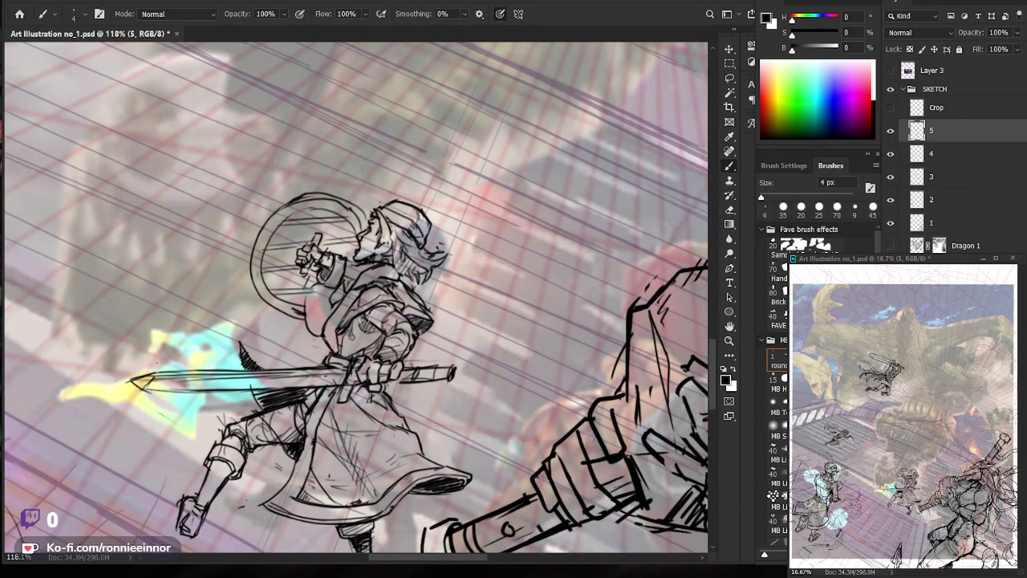
left_click_drag(375, 331, 397, 306)
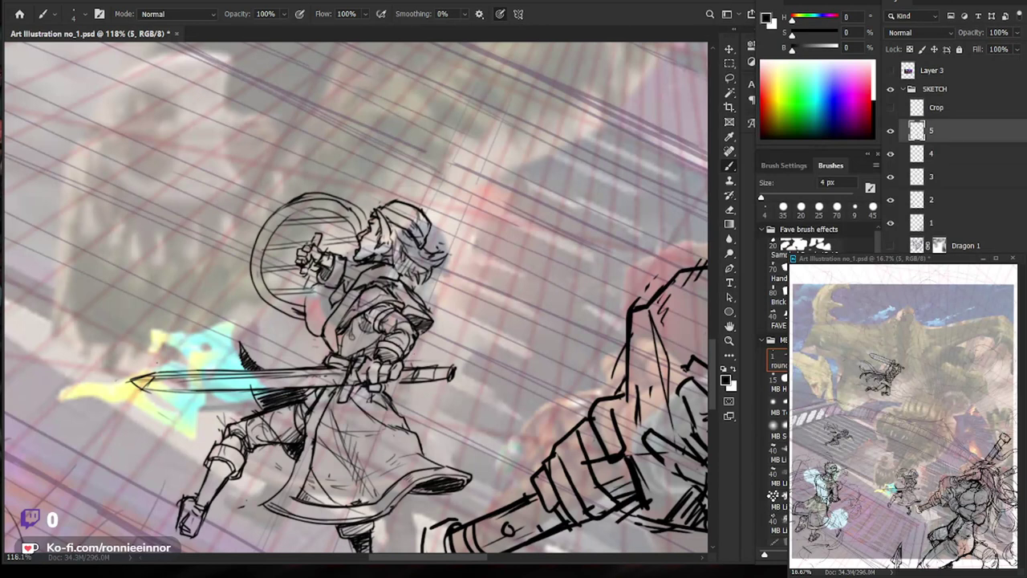
key("e")
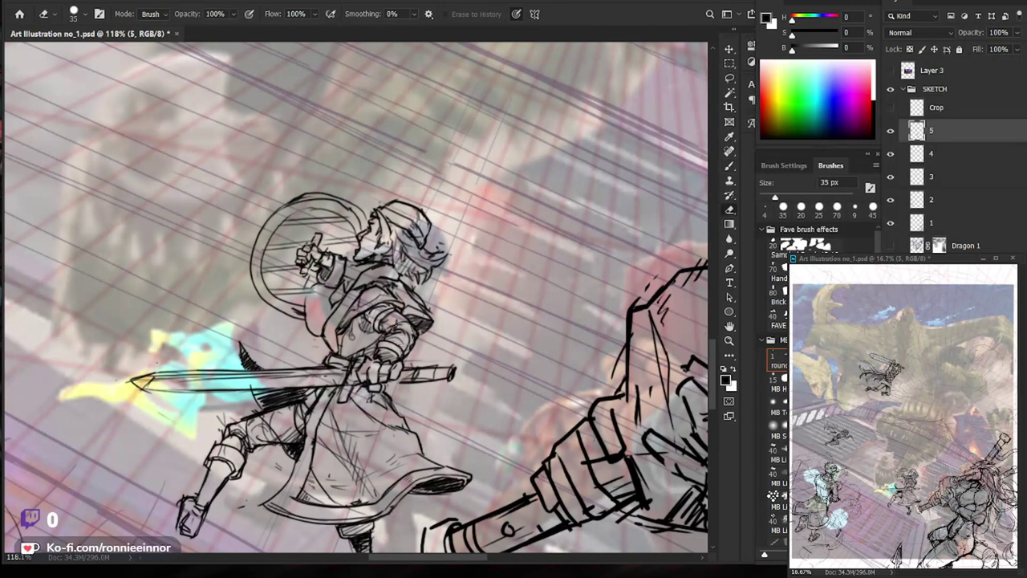
key("b")
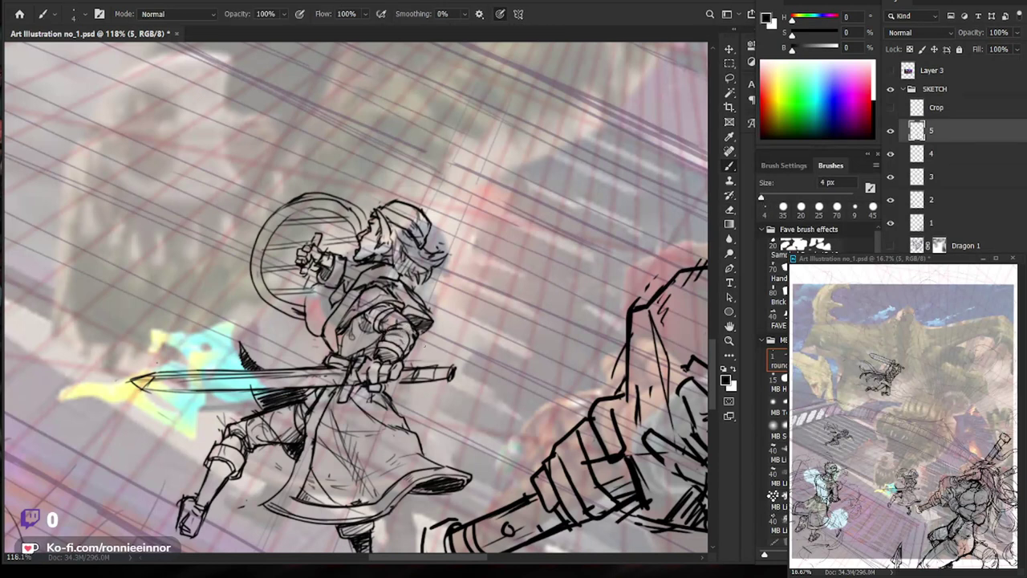
Start a fresh transform on the sword girl, scaling her to about 101.21% with no rotation.
scroll(443, 362, "down", 3)
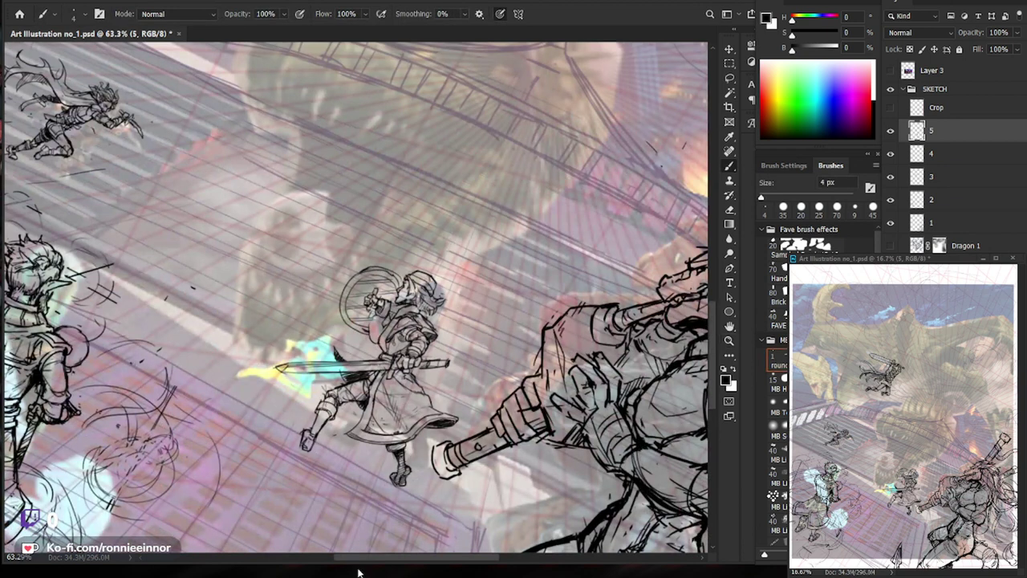
scroll(346, 357, "up", 3)
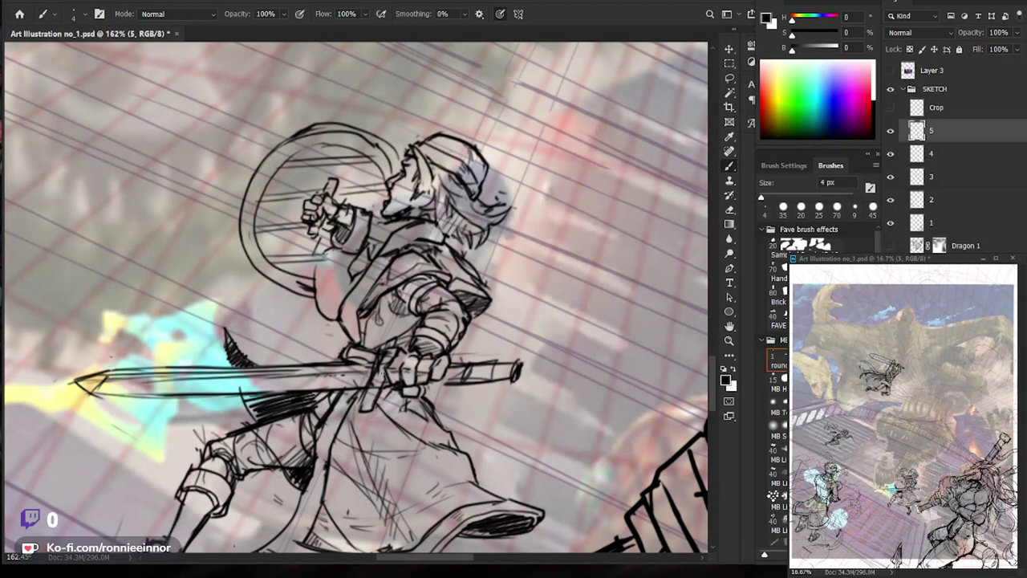
scroll(377, 385, "down", 5)
left_click_drag(509, 439, 485, 391)
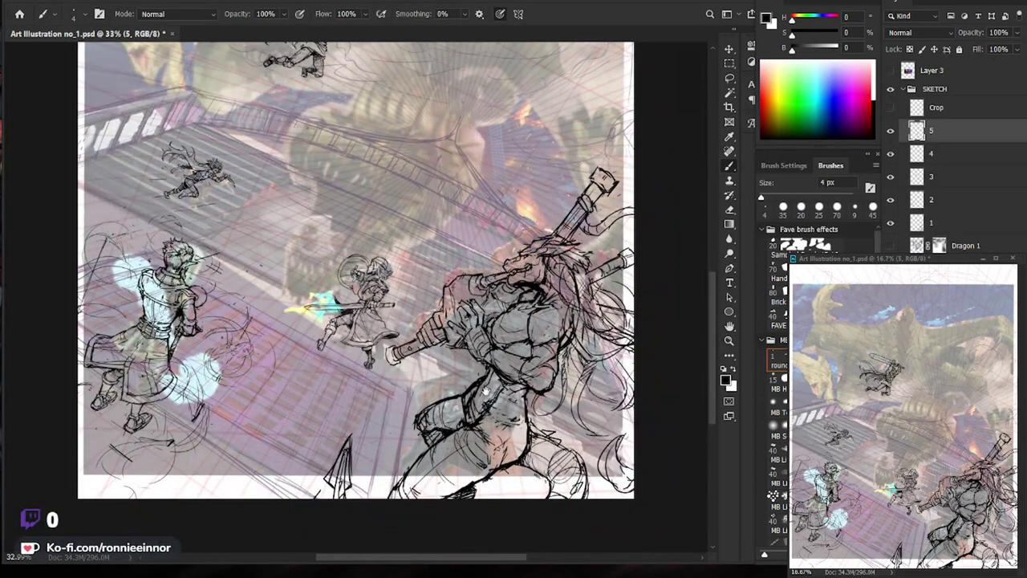
key("z")
mouse_move(394, 292)
left_mouse_down()
mouse_move(434, 291)
mouse_move(377, 292)
mouse_move(480, 331)
left_mouse_up()
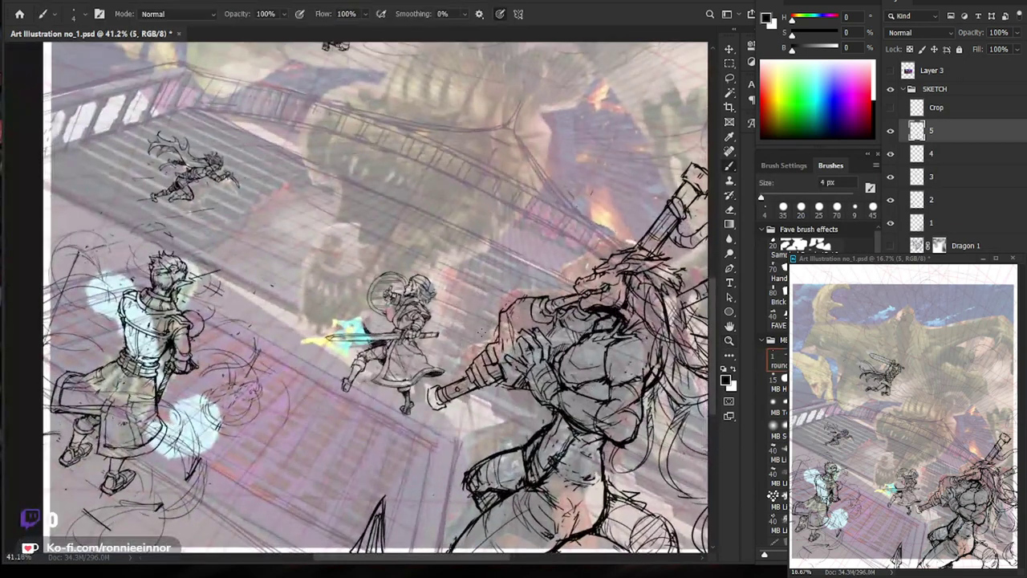
key("ctrl+t")
left_click_drag(446, 268, 451, 272)
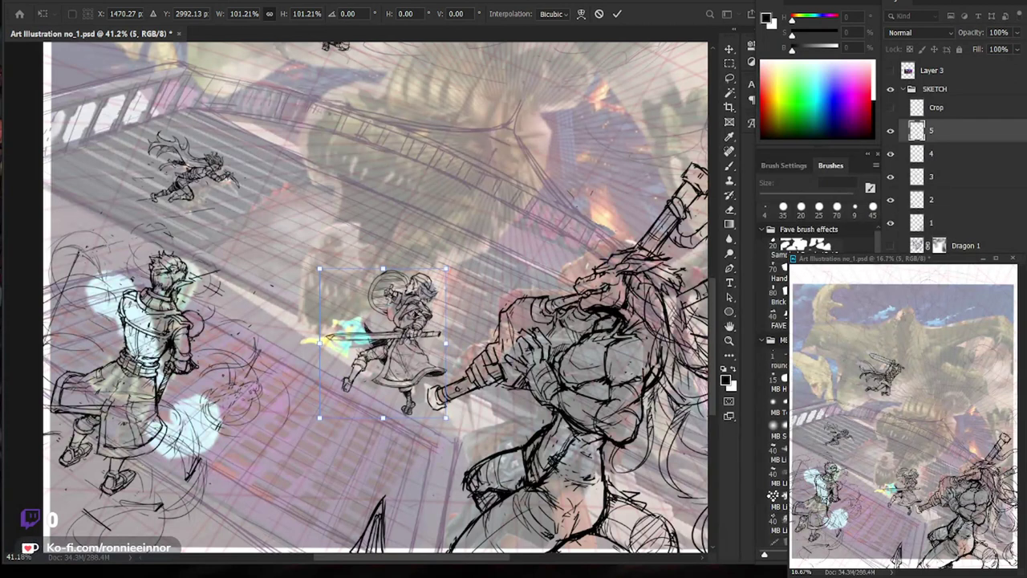
Distort the sword figure's top-right corner to widen it about 107% with a 2.81° skew.
right_click(411, 320)
left_click(460, 372)
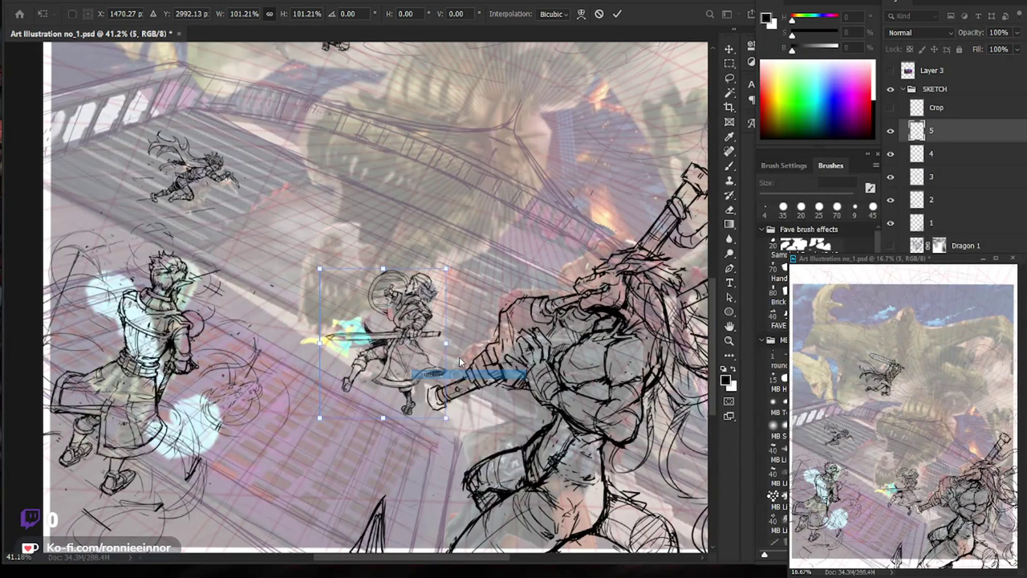
left_click_drag(447, 268, 463, 275)
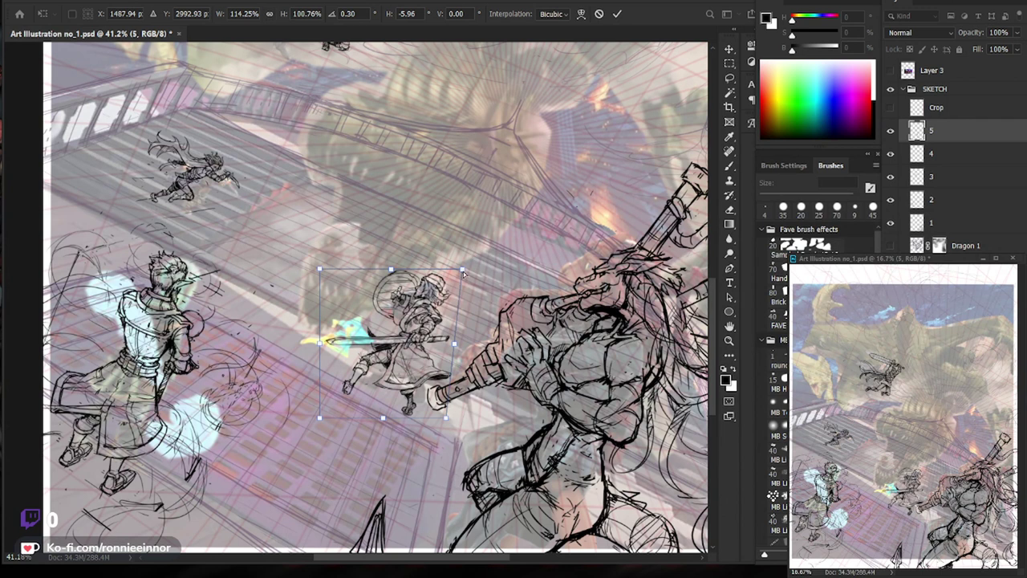
left_click_drag(402, 406, 400, 403)
left_click_drag(408, 362, 408, 359)
left_click_drag(461, 264, 440, 262)
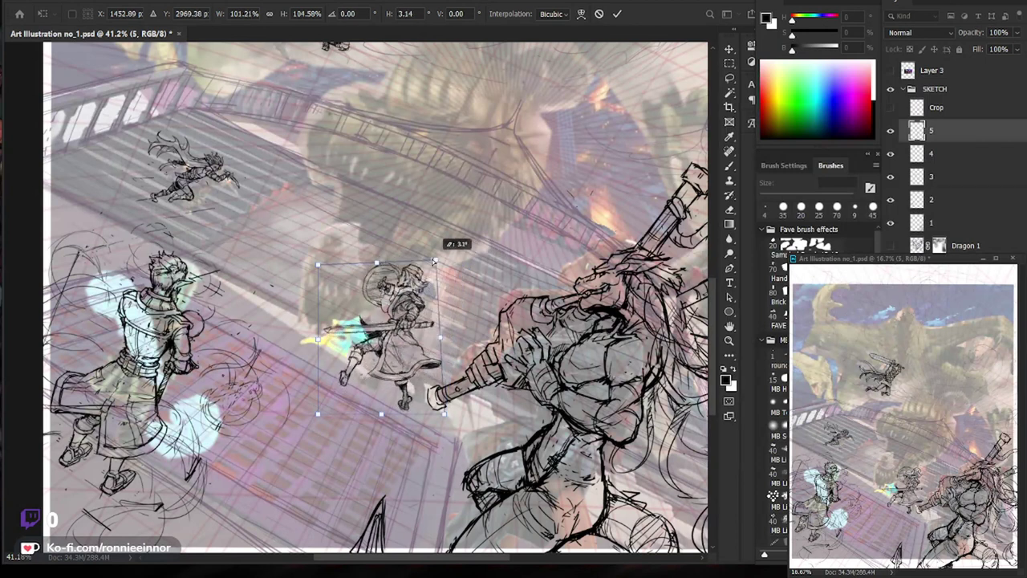
mouse_move(439, 262)
left_mouse_down()
mouse_move(482, 275)
mouse_move(460, 271)
left_mouse_up()
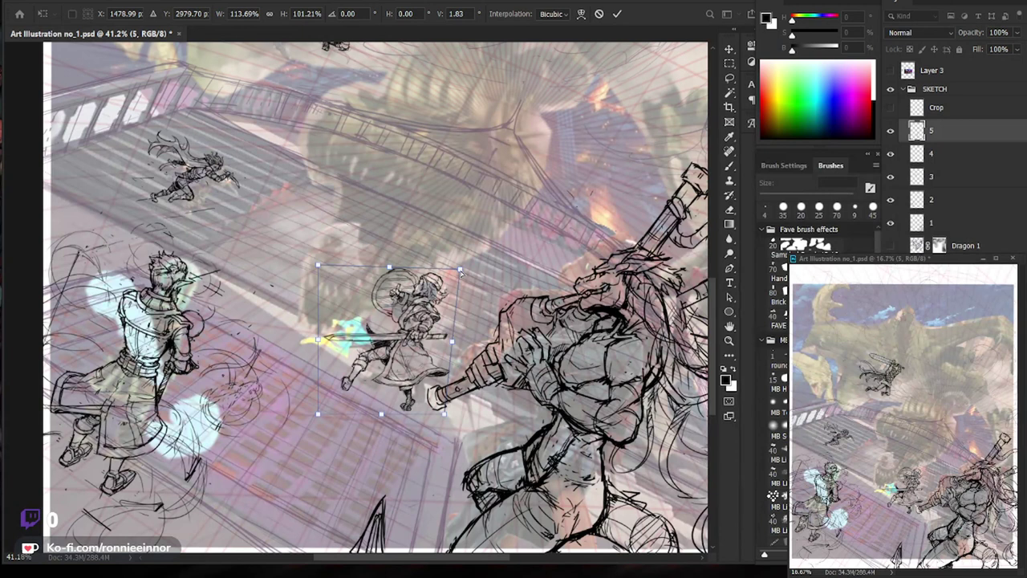
left_click_drag(468, 276, 465, 274)
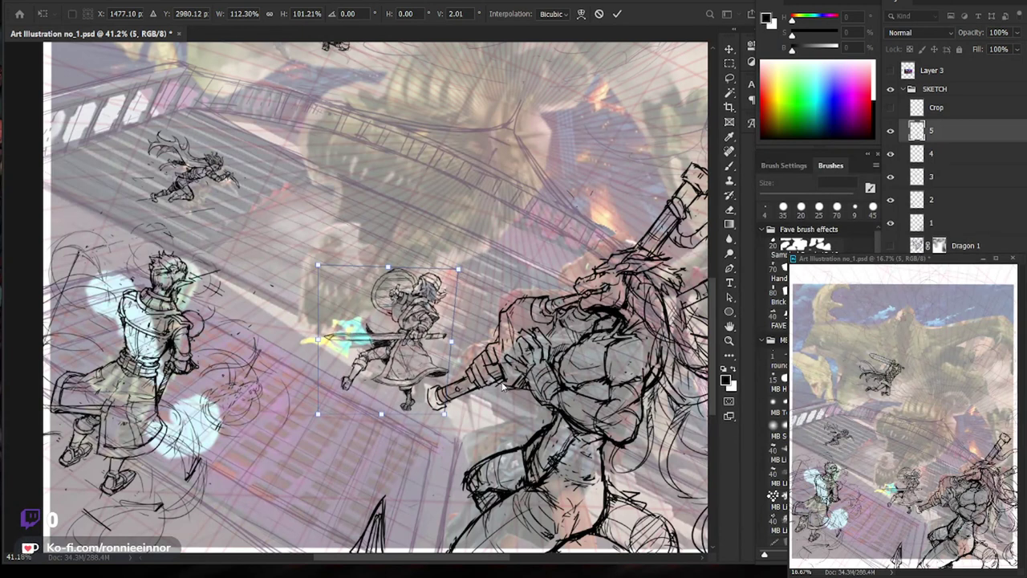
left_click_drag(458, 275, 452, 275)
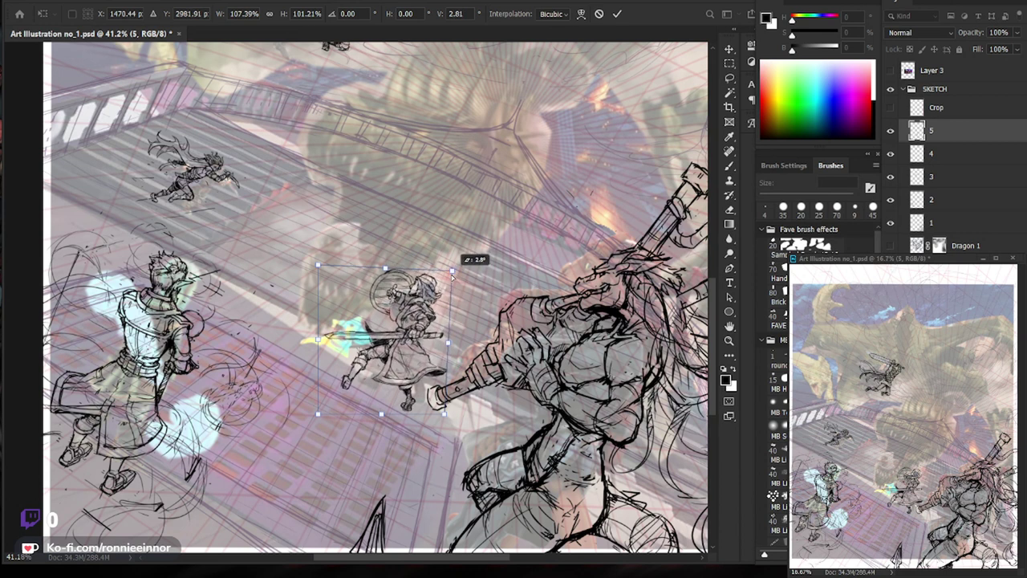
key("Return")
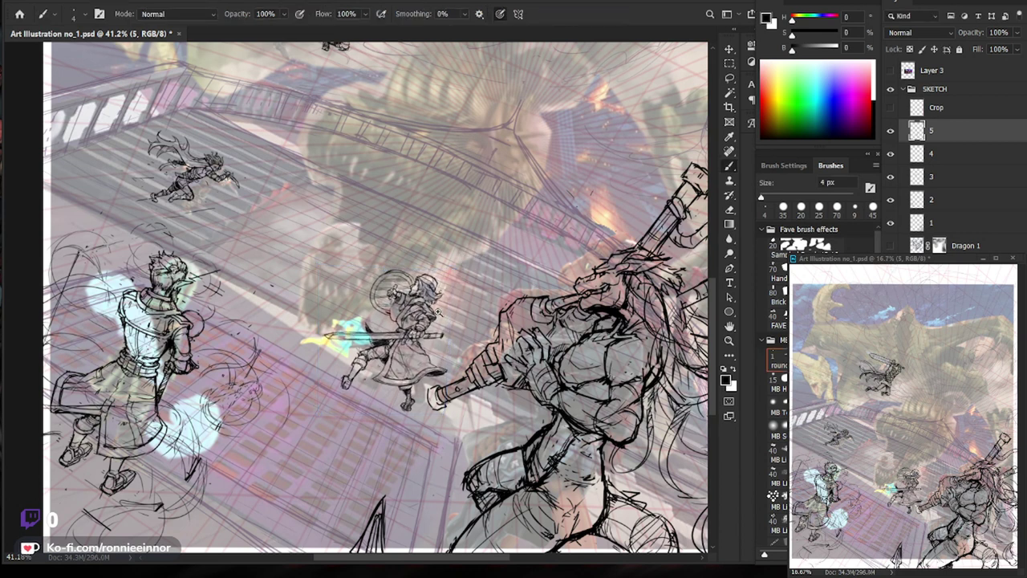
Zoom in on the shield-bearing figure and redraw the shield's upper-right rim.
scroll(468, 280, "up", 5)
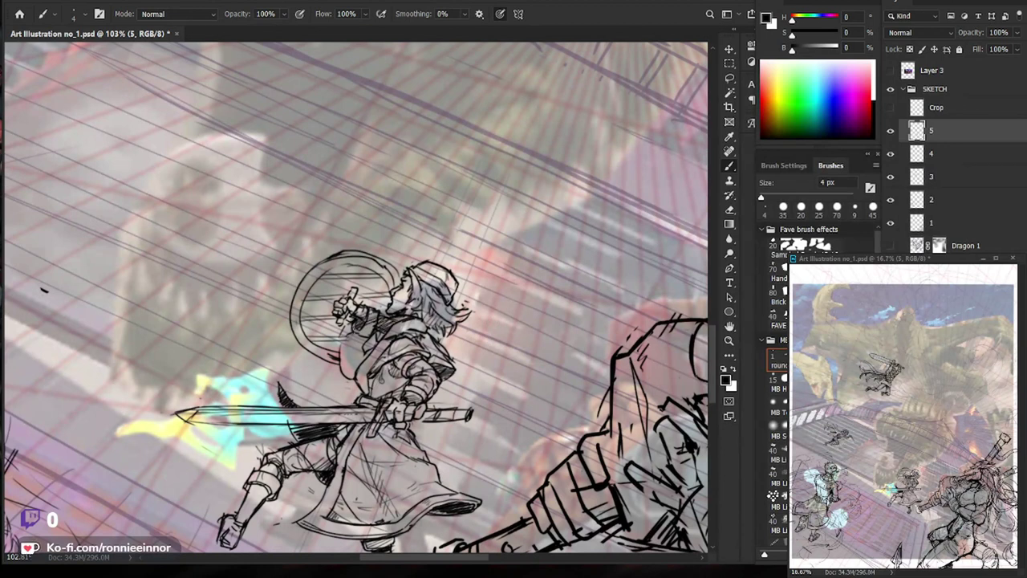
key("e")
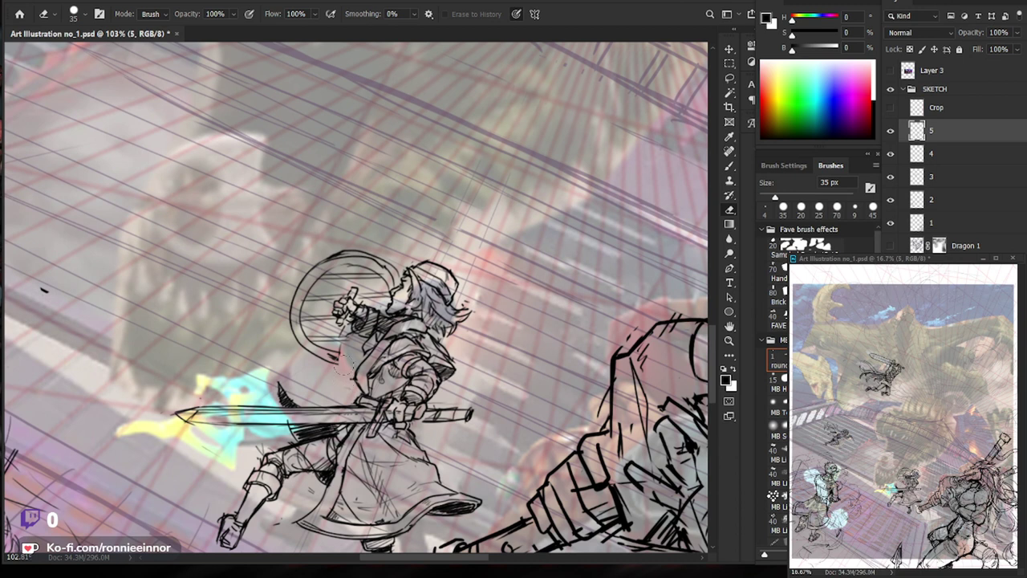
key("b")
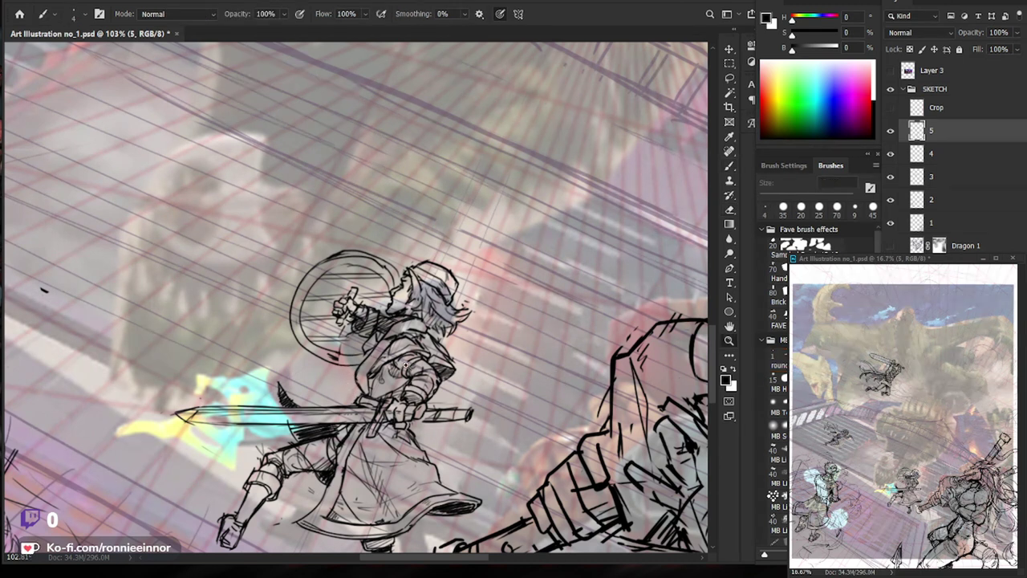
key("ctrl+0")
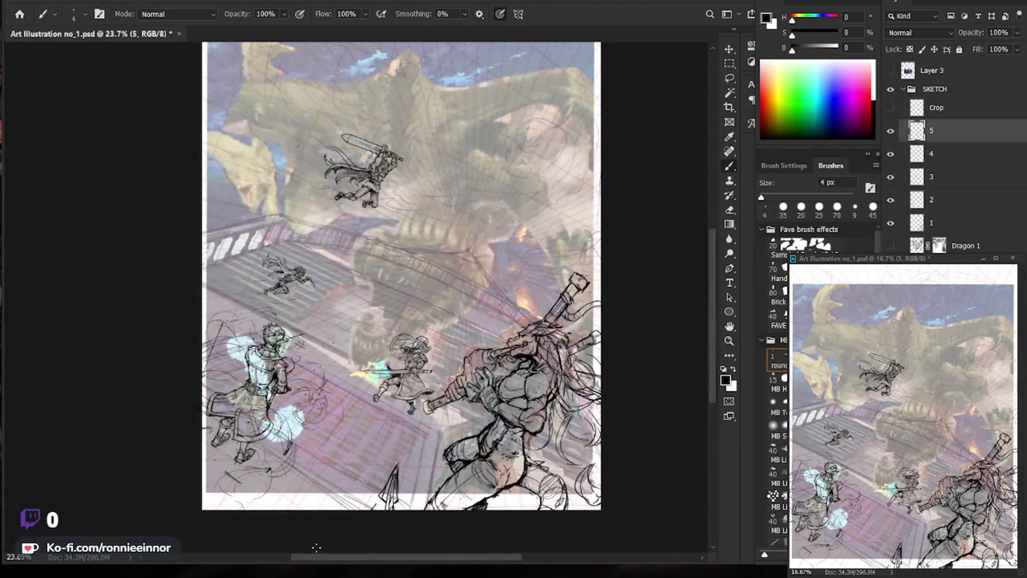
left_click_drag(380, 365, 450, 364)
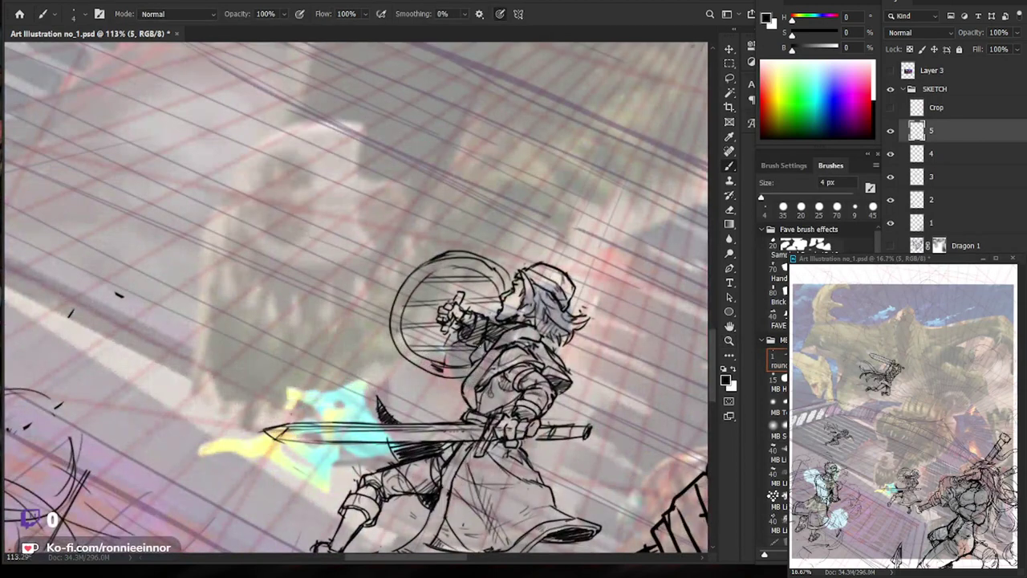
left_click_drag(579, 373, 463, 373)
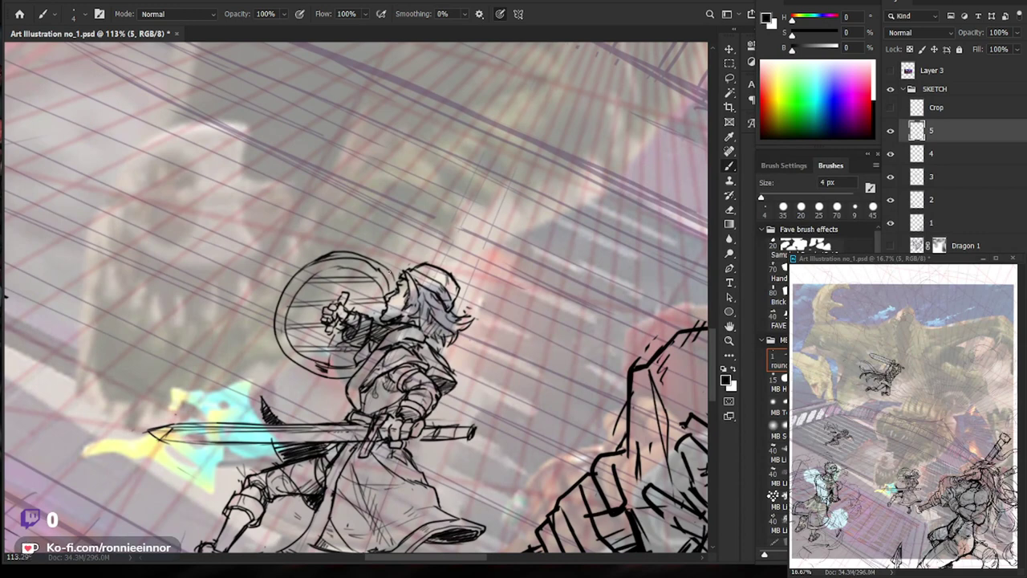
left_click_drag(395, 290, 327, 251)
Add sketch detail around the figure's hood and shoulder.
mouse_move(474, 325)
left_mouse_down()
mouse_move(405, 325)
mouse_move(474, 299)
left_mouse_up()
key("b")
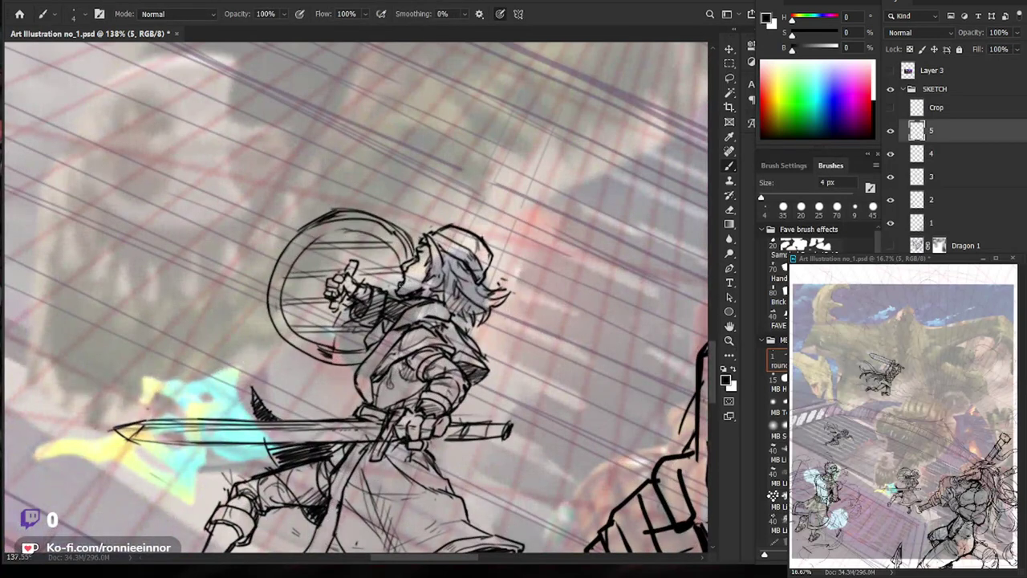
mouse_move(481, 335)
left_mouse_down()
mouse_move(413, 335)
mouse_move(474, 335)
left_mouse_up()
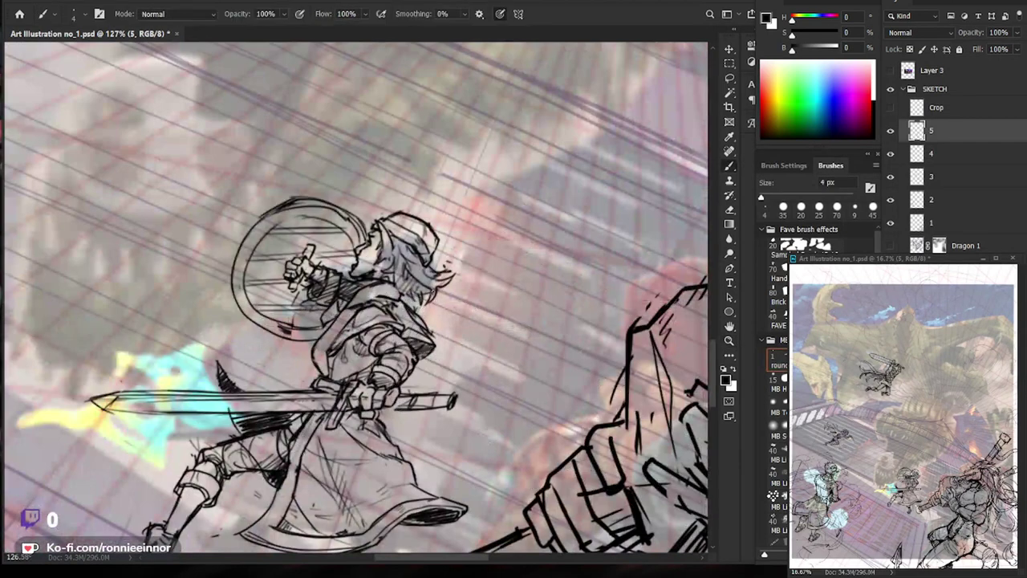
left_click_drag(394, 245, 414, 245)
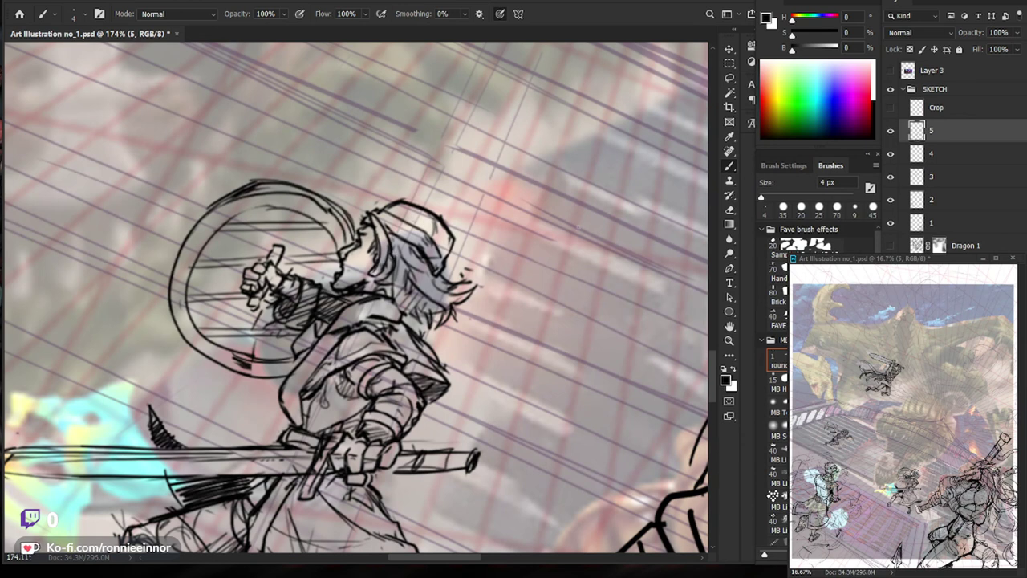
left_click_drag(595, 217, 578, 217)
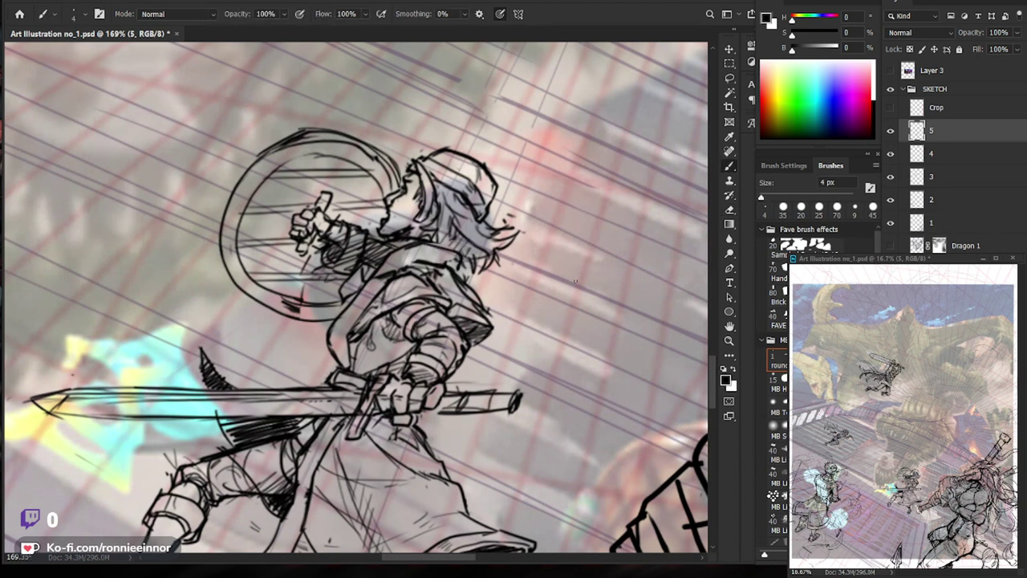
left_click_drag(438, 289, 422, 300)
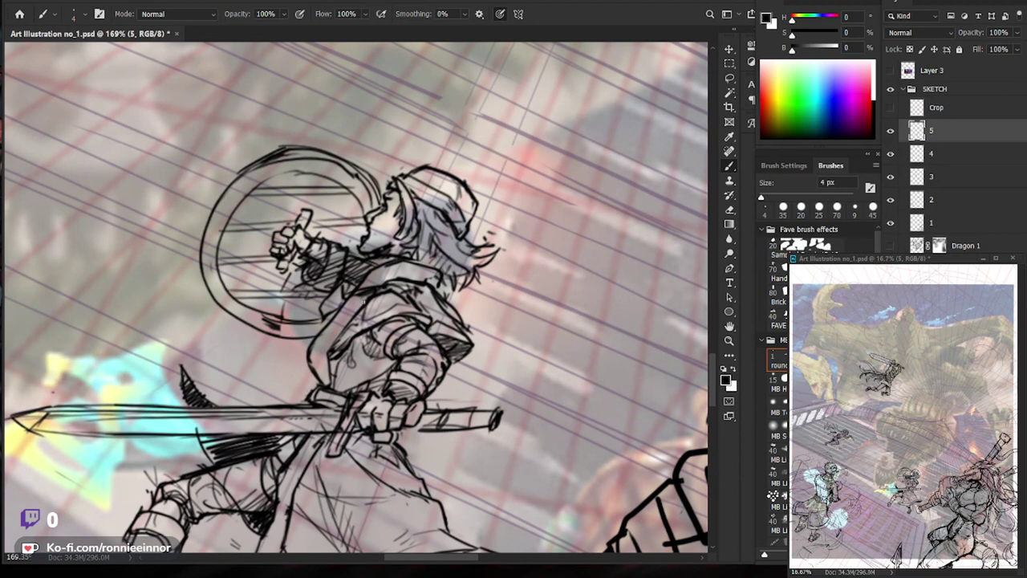
left_click_drag(377, 293, 335, 341)
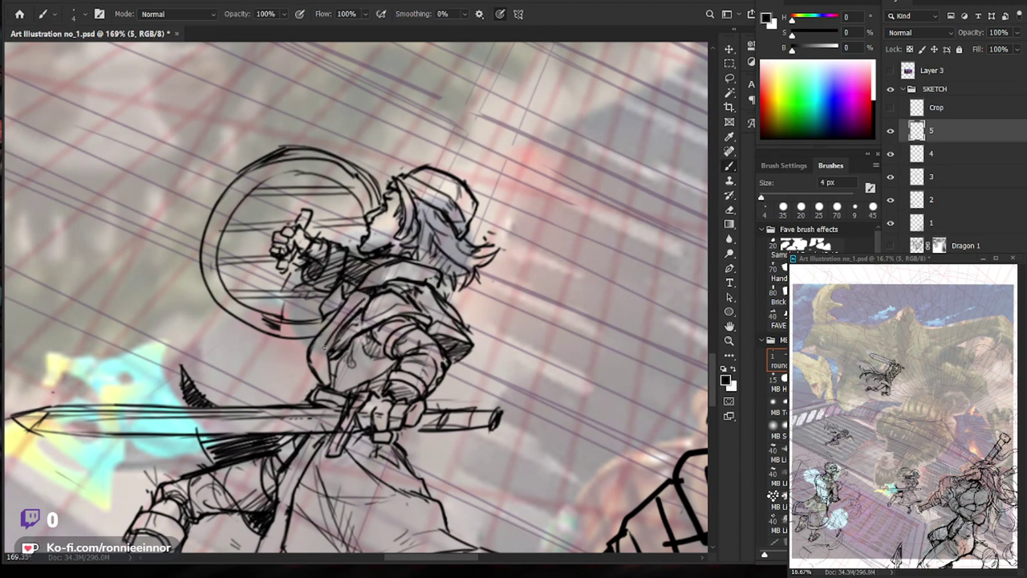
Darken the shield's inner left edge and clean its lower outline.
scroll(423, 276, "down", 2)
scroll(422, 276, "down", 4)
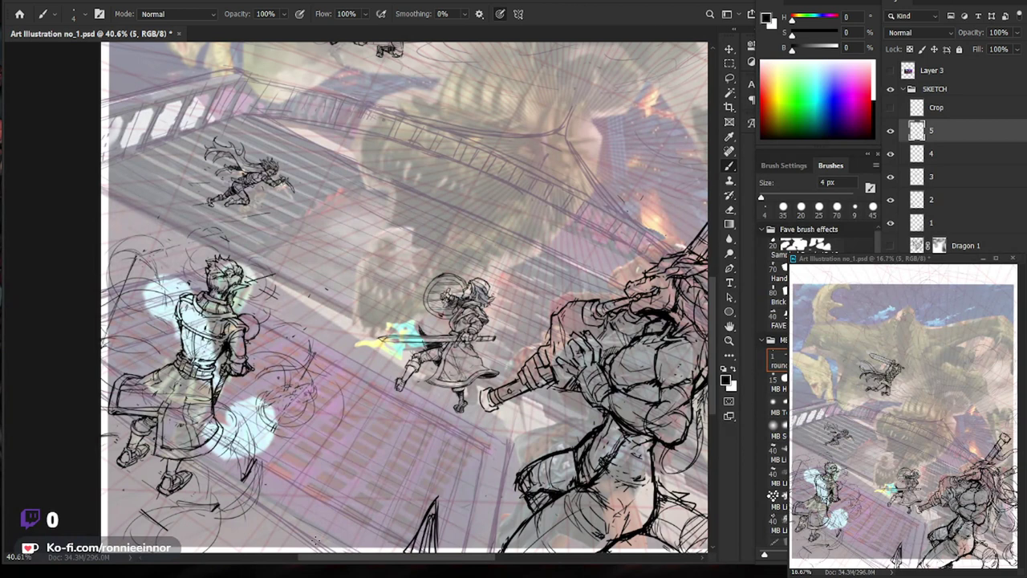
scroll(453, 313, "up", 2)
scroll(453, 313, "up", 4)
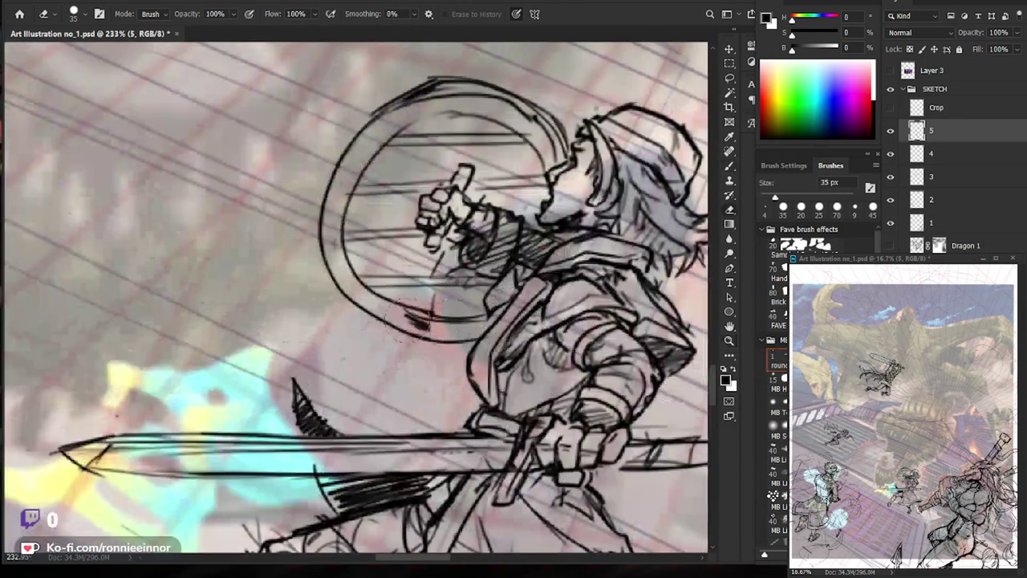
left_click_drag(340, 210, 346, 270)
key("z")
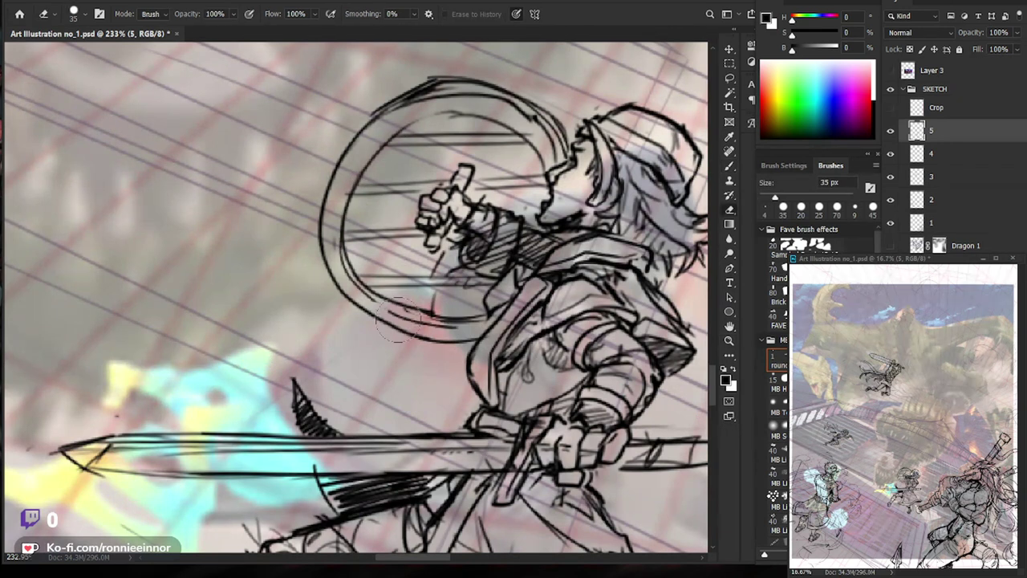
scroll(428, 355, "down", 5)
key("b")
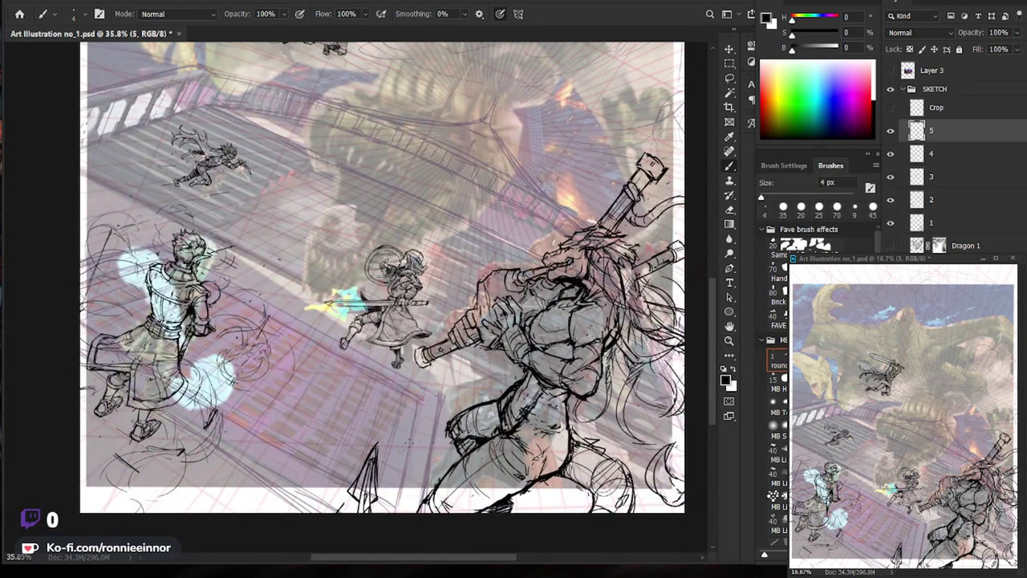
scroll(402, 244, "up", 5)
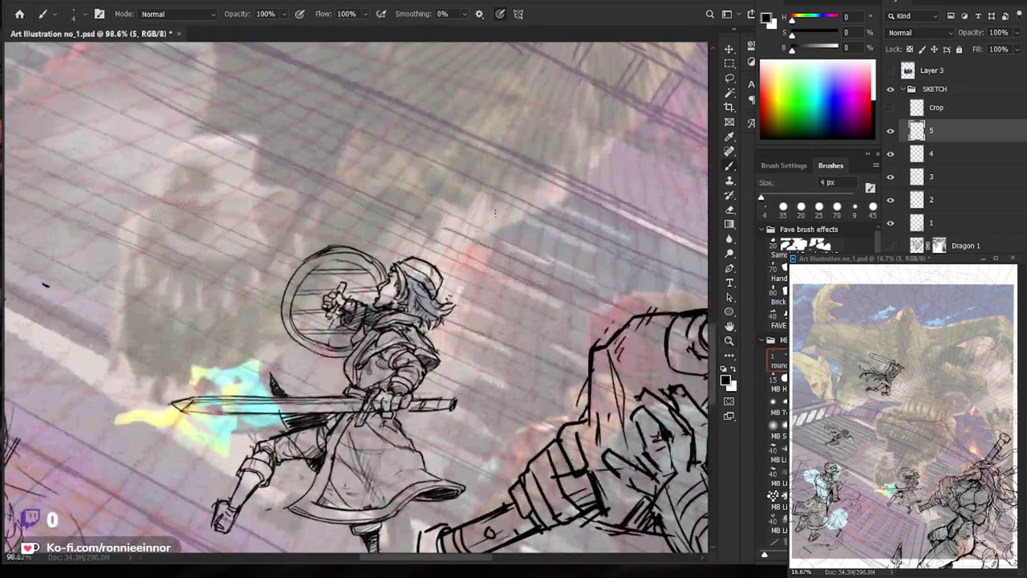
Lasso the shield figure's head, scale it down to about 86%, then deselect.
key("l")
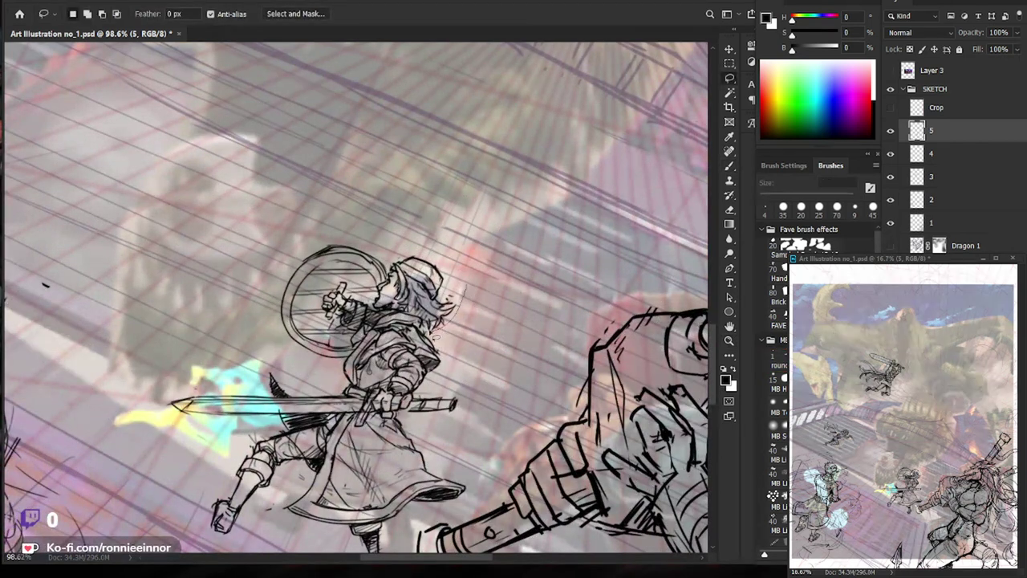
left_click_drag(383, 273, 385, 271)
key("ctrl+t")
left_click_drag(467, 245, 465, 244)
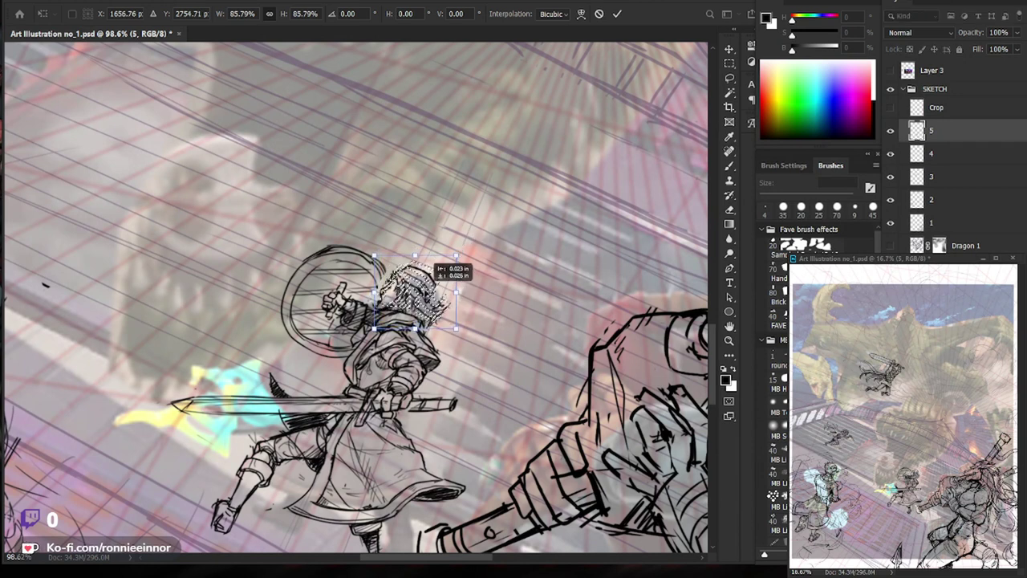
key("Return")
key("ctrl+d")
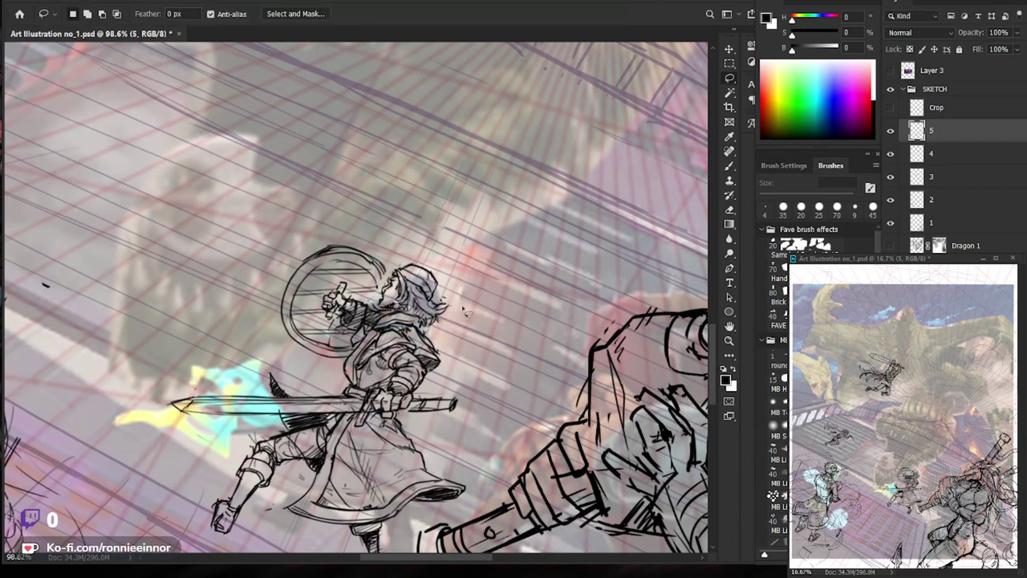
scroll(422, 306, "up", 3, "alt")
Add strokes along the top of the swordsman's hood with the 4 px brush.
key("b")
key("e")
key("b")
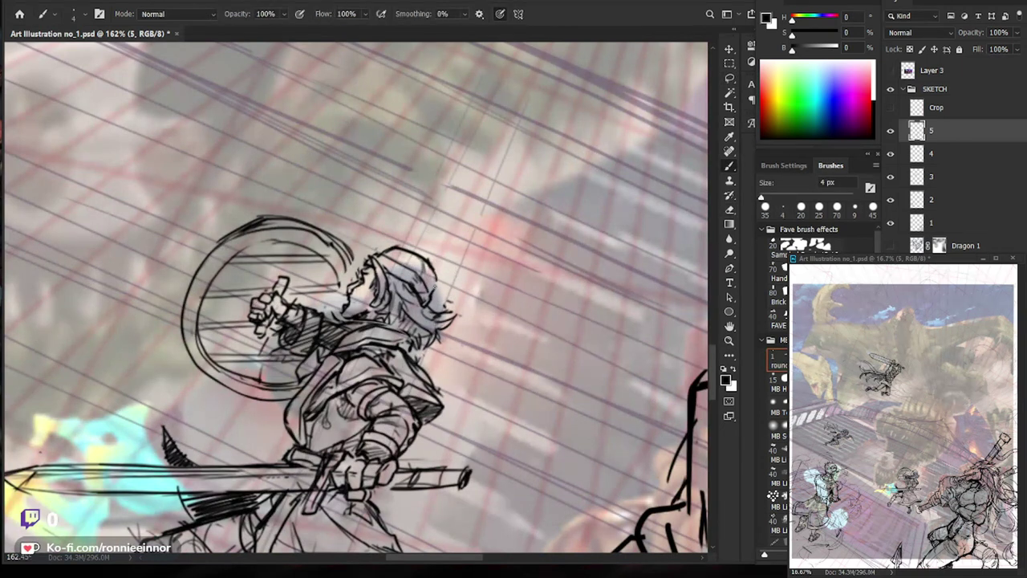
mouse_move(386, 248)
left_mouse_down()
mouse_move(398, 245)
mouse_move(377, 256)
mouse_move(393, 277)
mouse_move(409, 265)
left_mouse_up()
key("e")
key("b")
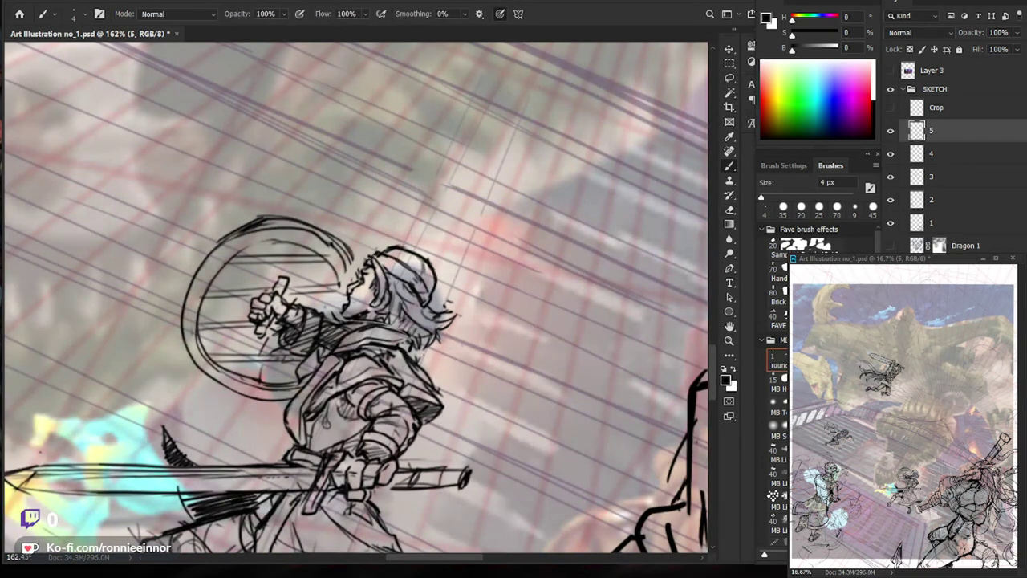
Add a small stroke near the hood and darken the shield's inner top-right arc.
key("z")
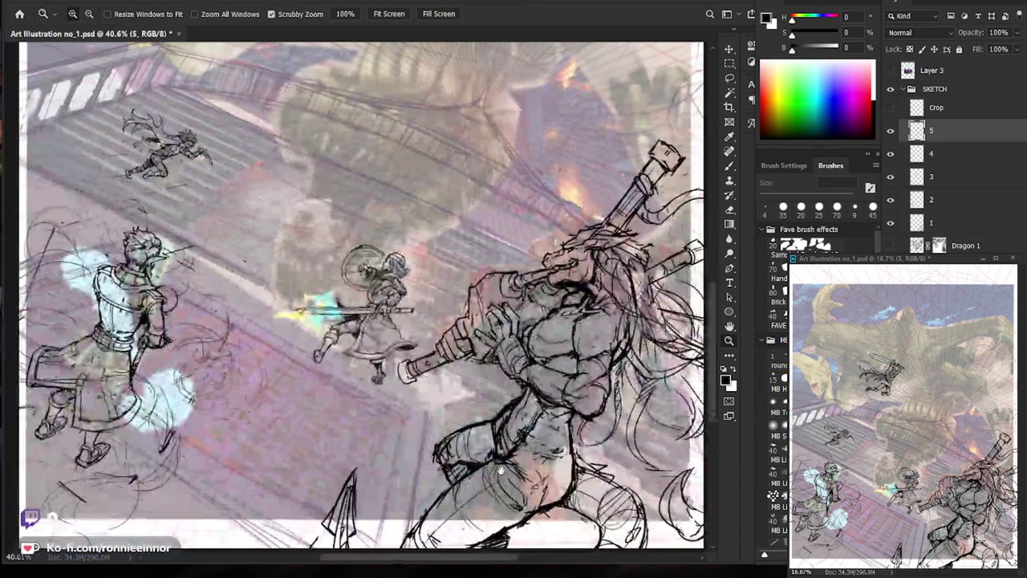
left_click_drag(372, 270, 375, 282)
key("b")
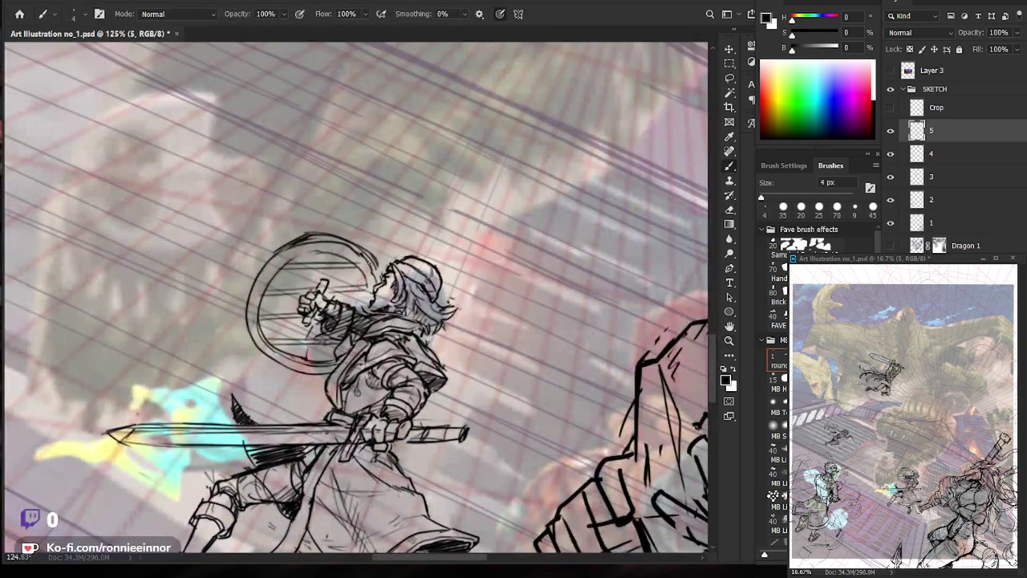
left_click_drag(374, 260, 389, 285)
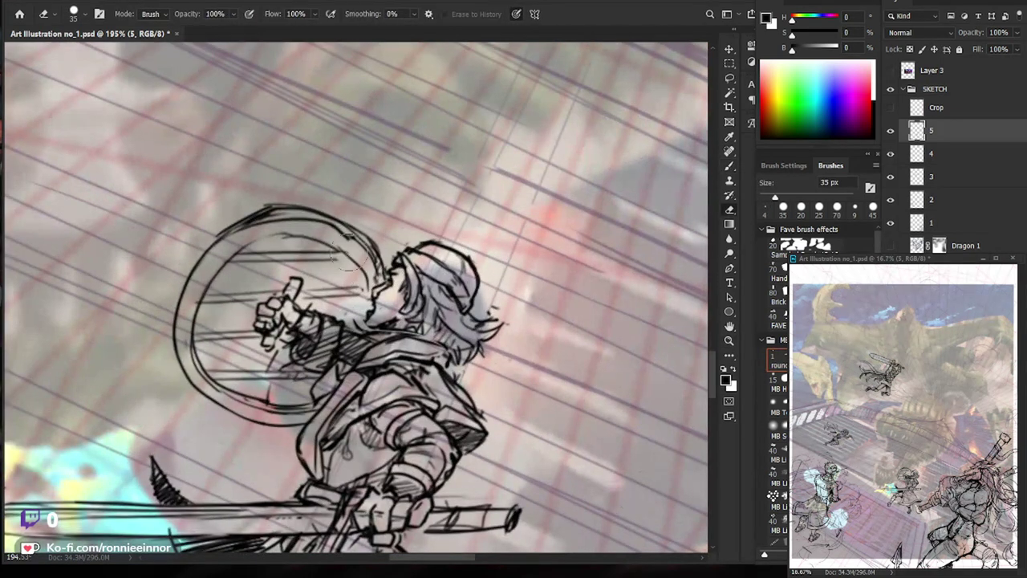
mouse_move(338, 250)
left_mouse_down()
mouse_move(366, 300)
mouse_move(319, 241)
mouse_move(225, 255)
mouse_move(319, 218)
left_mouse_up()
key("e")
key("b")
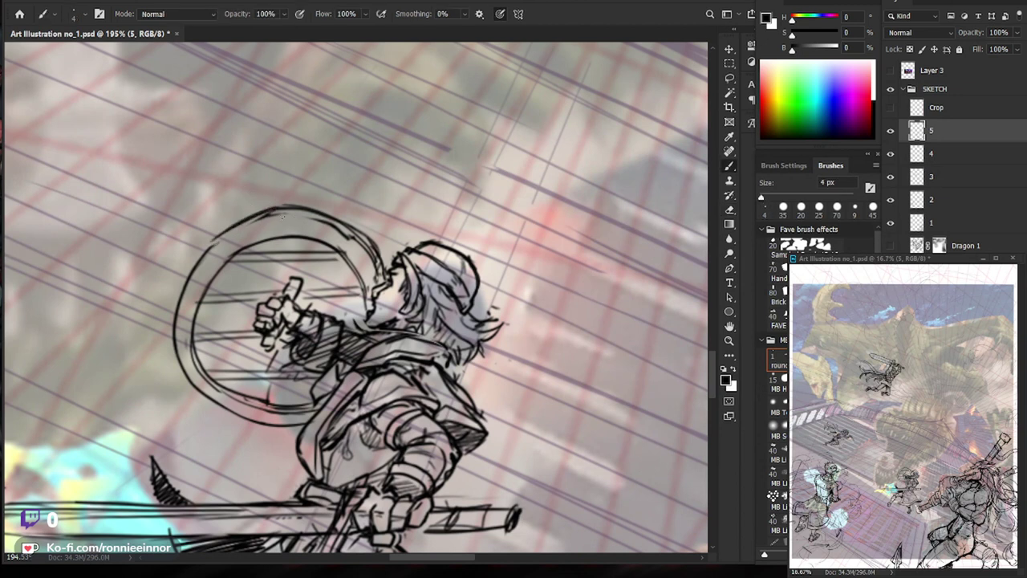
Ink a firmer line along the top of the small swordsman's coat hem.
left_click_drag(321, 240, 201, 241)
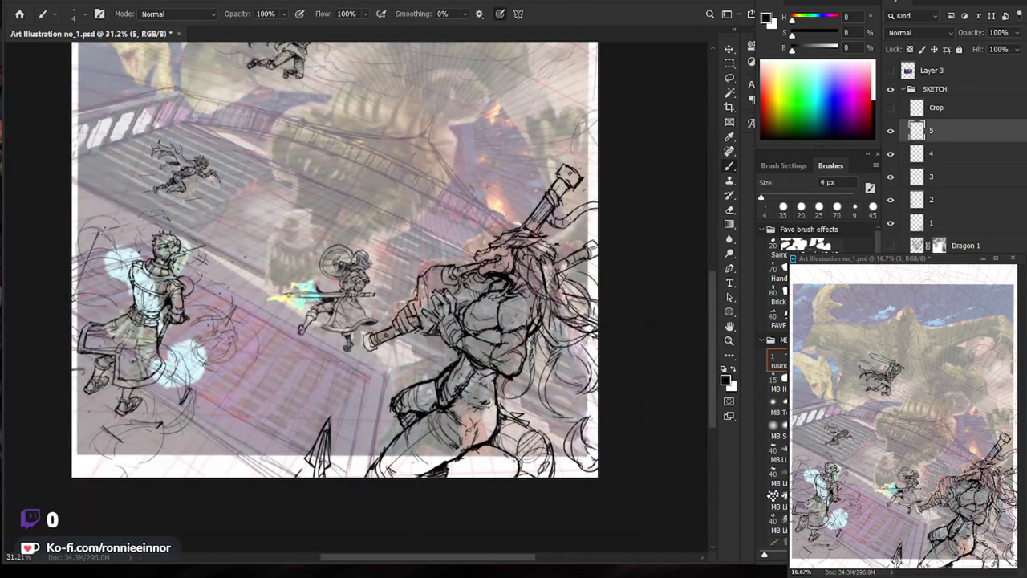
scroll(348, 328, "up", 5)
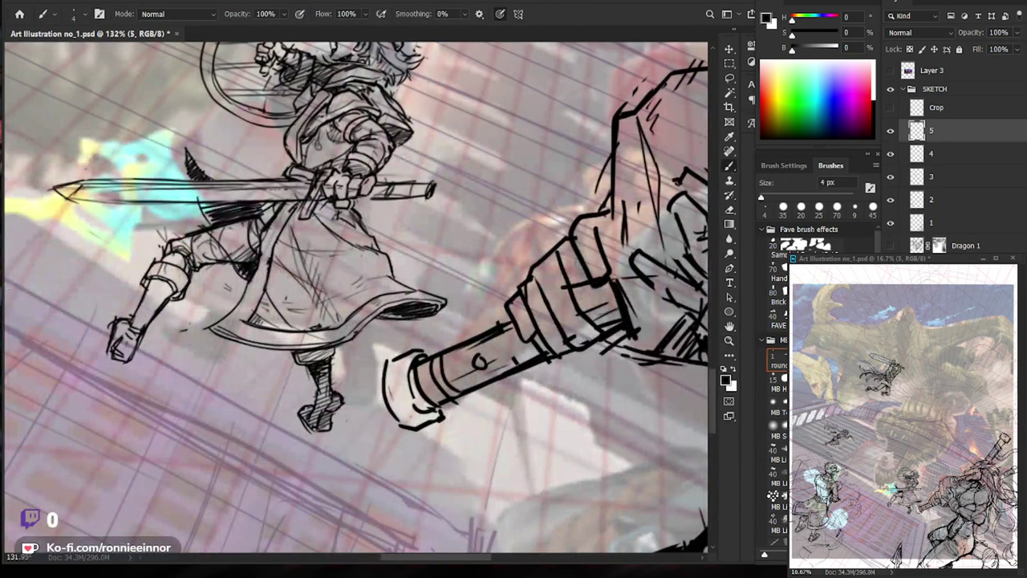
scroll(405, 365, "down", 3)
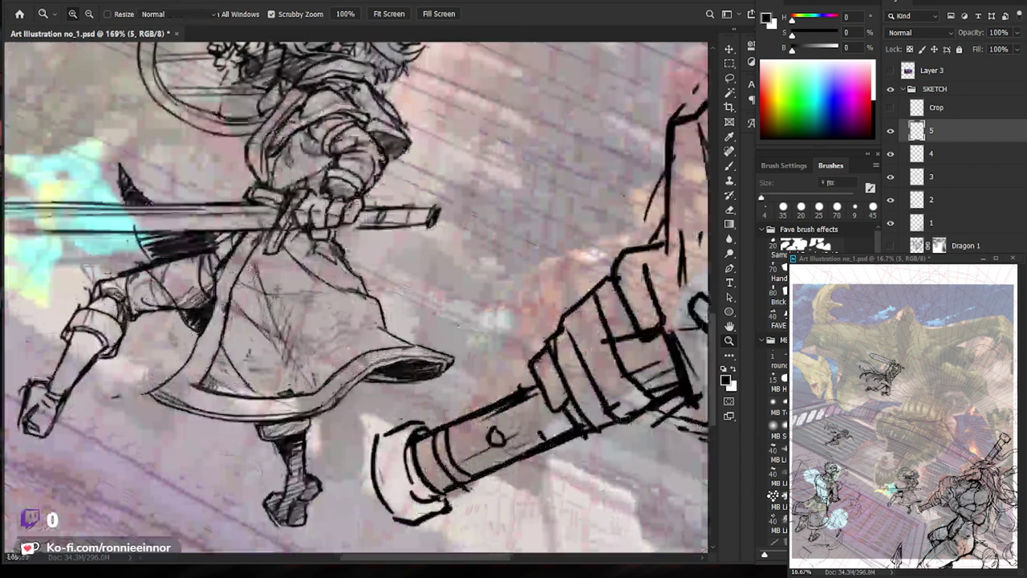
scroll(409, 325, "up", 5)
key("e")
key("b")
left_click_drag(372, 343, 454, 363)
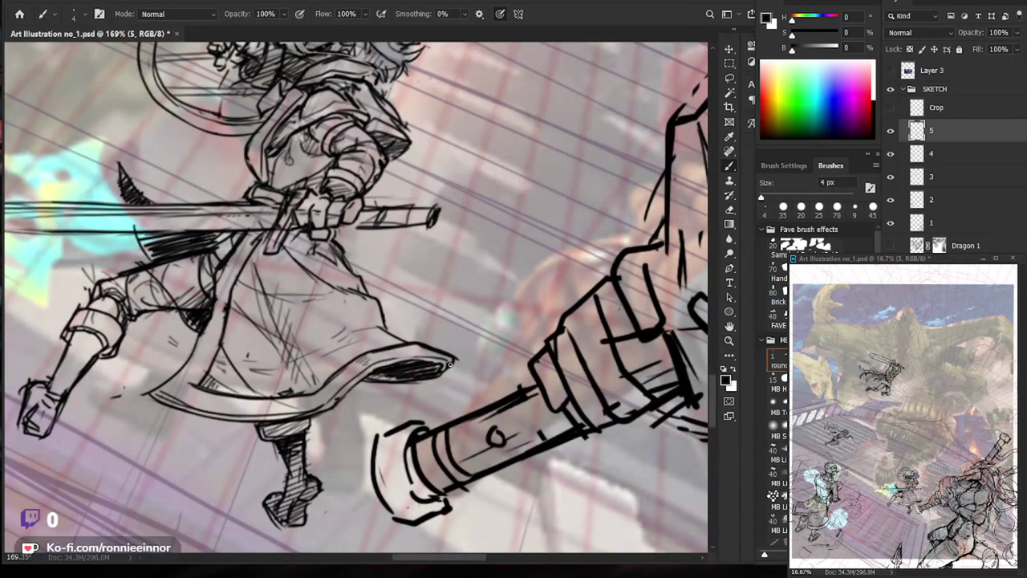
scroll(534, 378, "down", 5)
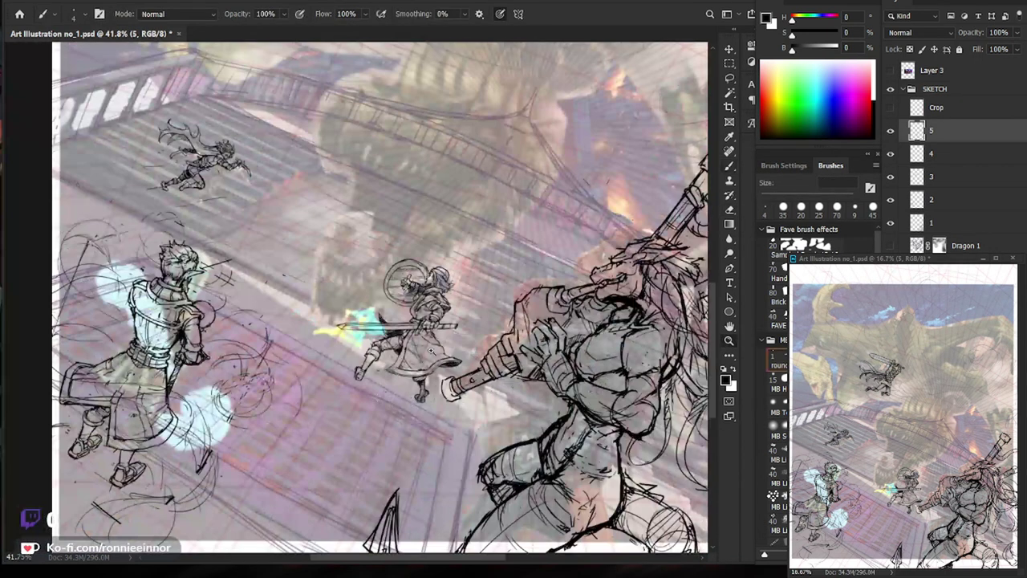
scroll(534, 378, "up", 4)
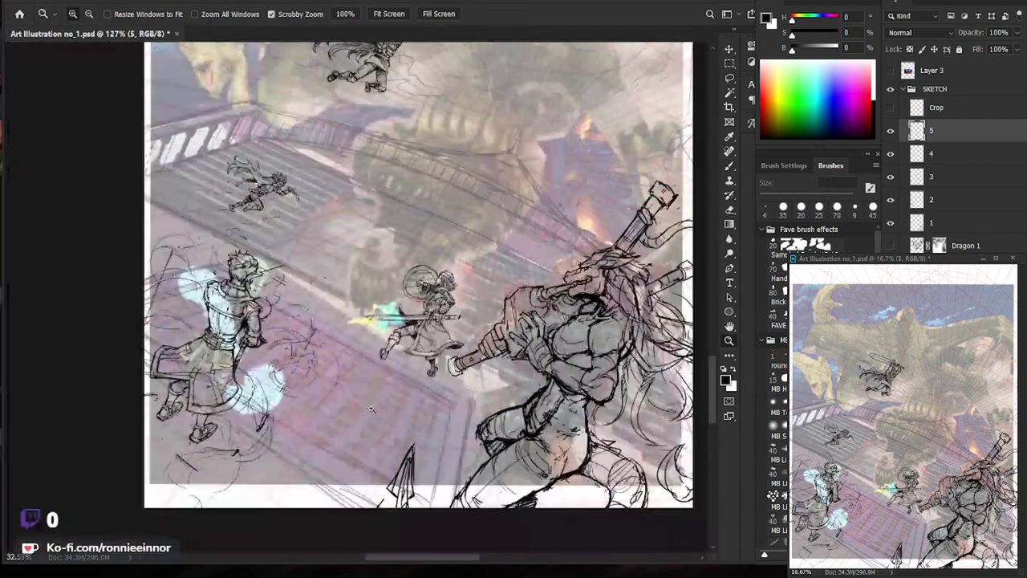
scroll(373, 321, "down", 5)
left_click_drag(532, 333, 455, 346)
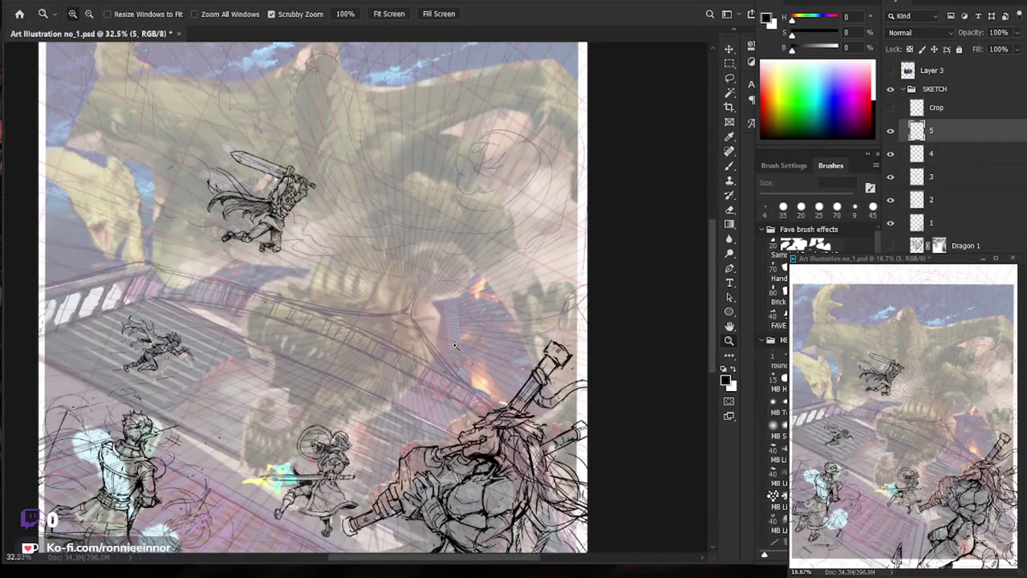
Show the Crop guide layer and select all layers from Crop down to 1.
scroll(384, 355, "down", 3)
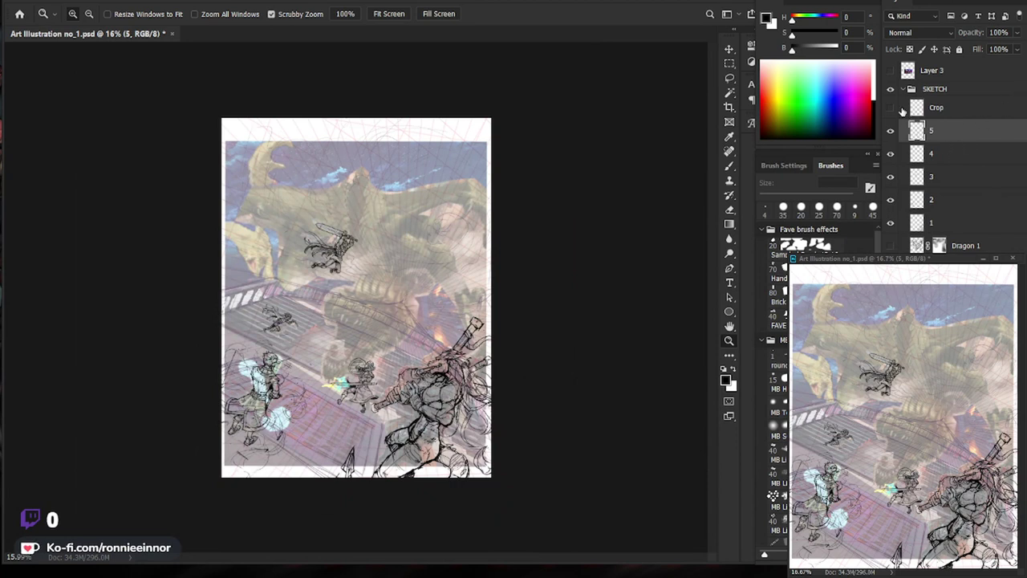
left_click(890, 107)
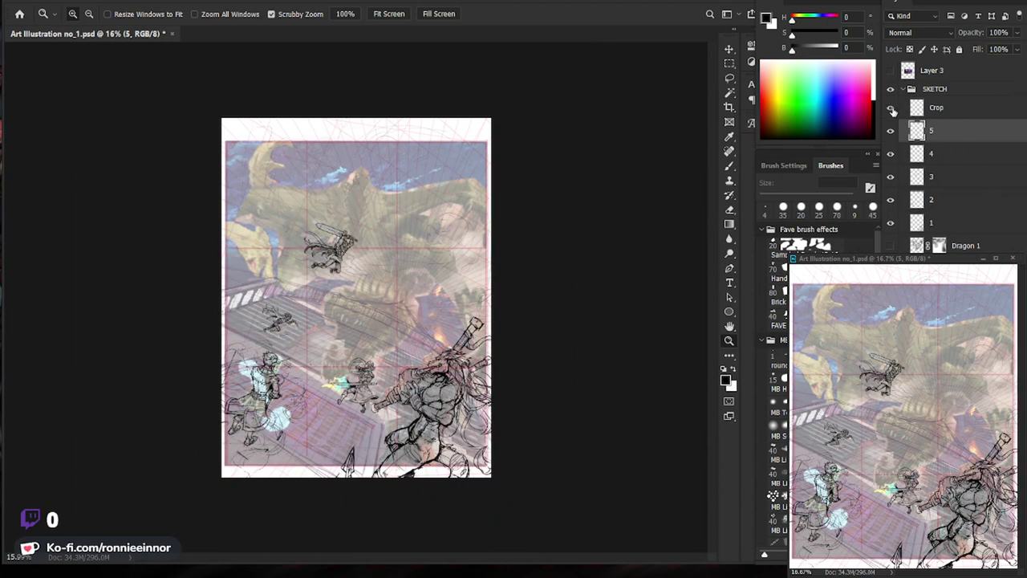
left_click(955, 107)
left_click(941, 225, "shift")
Scale the selected sketch layers to about 103.55%, shift them upward, and commit.
key("ctrl+t")
left_click_drag(494, 139, 500, 130)
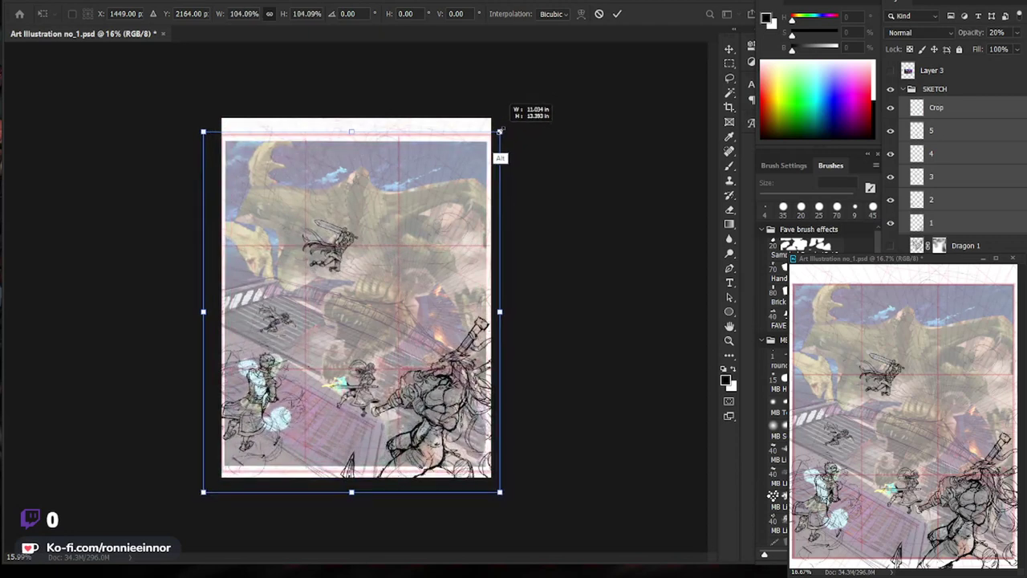
left_click_drag(500, 130, 499, 125)
left_click_drag(425, 269, 434, 241)
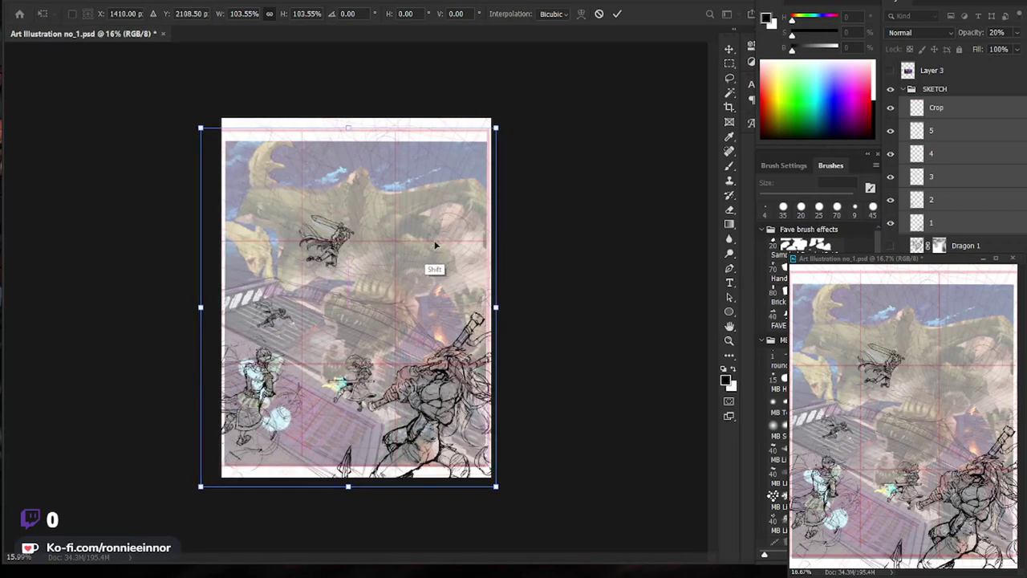
key("Return")
Nudge the enlarged sketch layers into place on the page with the Move tool.
key("v")
left_click_drag(443, 399, 433, 459)
key("ctrl")
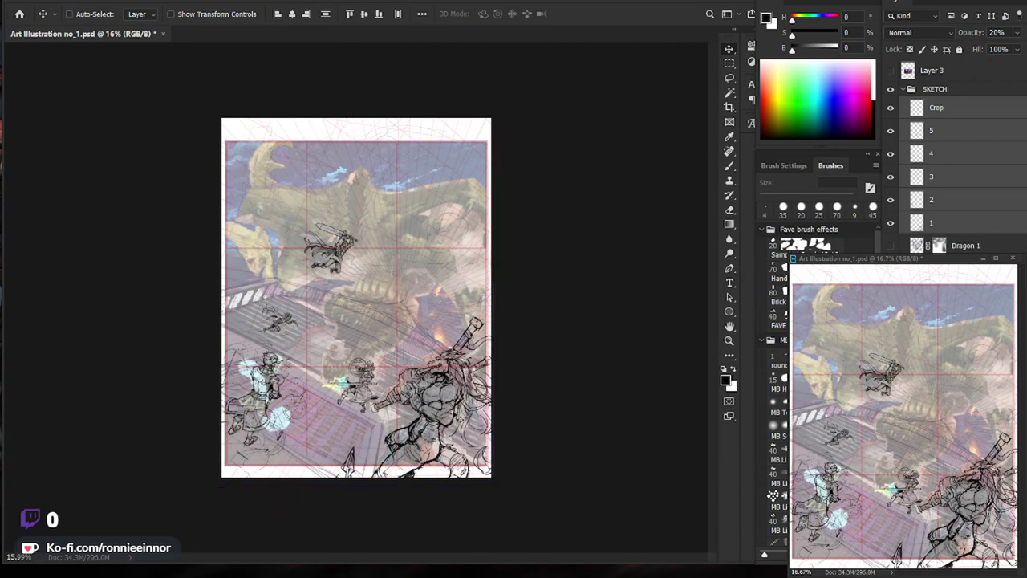
Collapse the SKETCH group and select the Scene Concept layer, cancelling a brief transform.
left_click(967, 245)
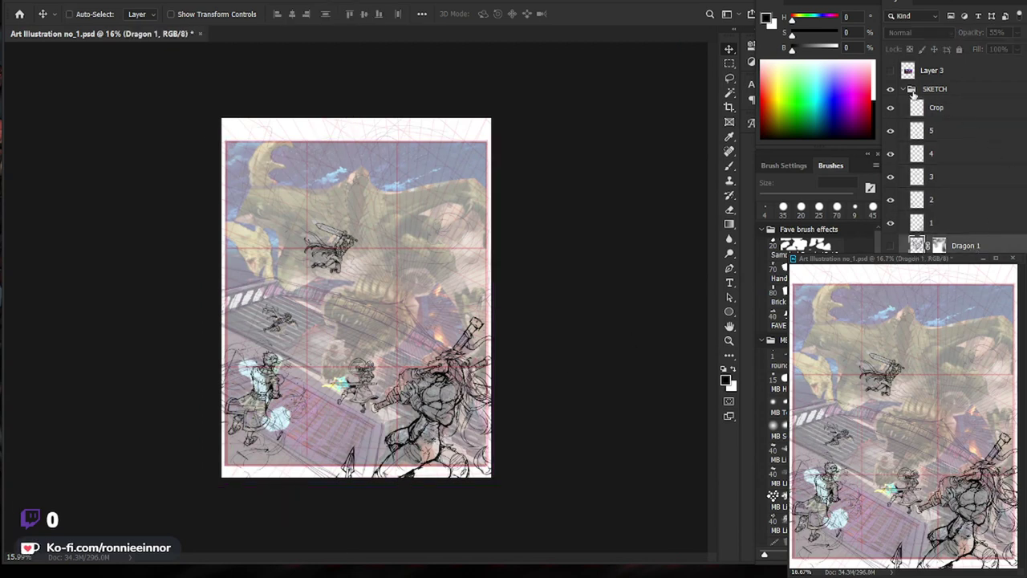
left_click(904, 89)
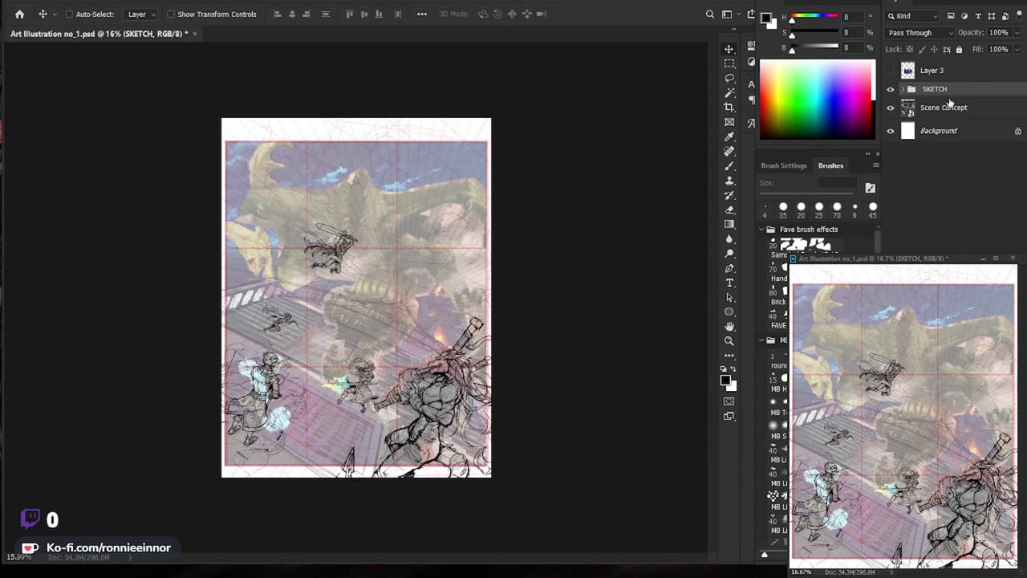
left_click(944, 113)
key("ctrl+t")
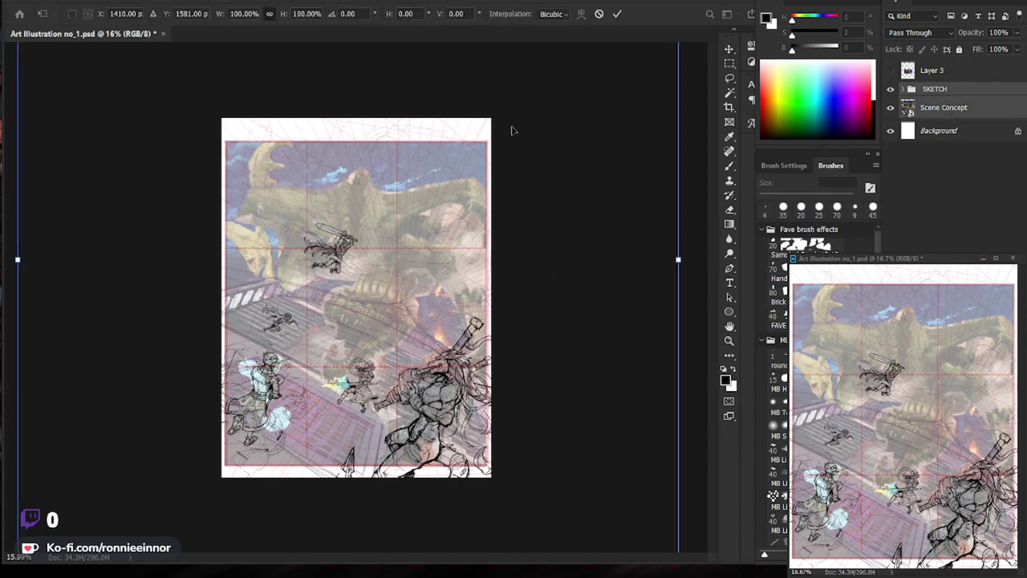
key("Return")
Zoom out to the whole page and check the Scene Concept and SKETCH layers.
key("z")
key("ctrl+minus")
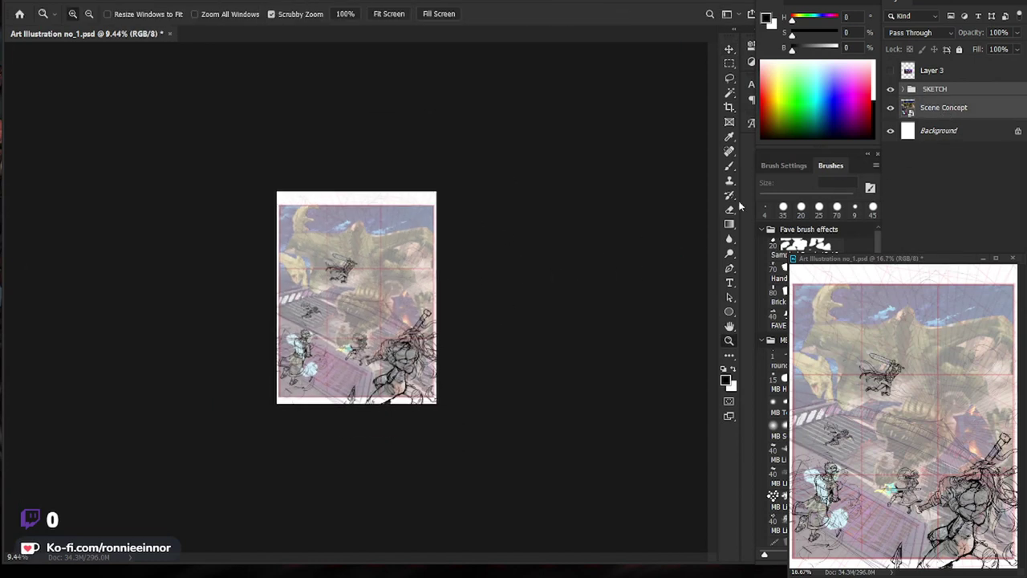
left_click(890, 107)
left_click(890, 108)
left_click(904, 89)
left_click(937, 108)
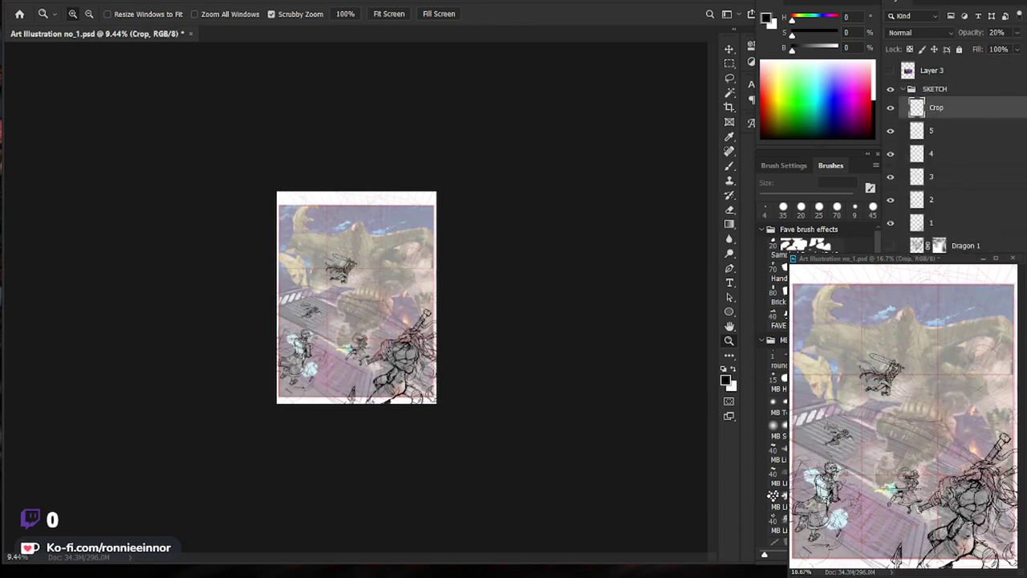
left_click(907, 437, "ctrl")
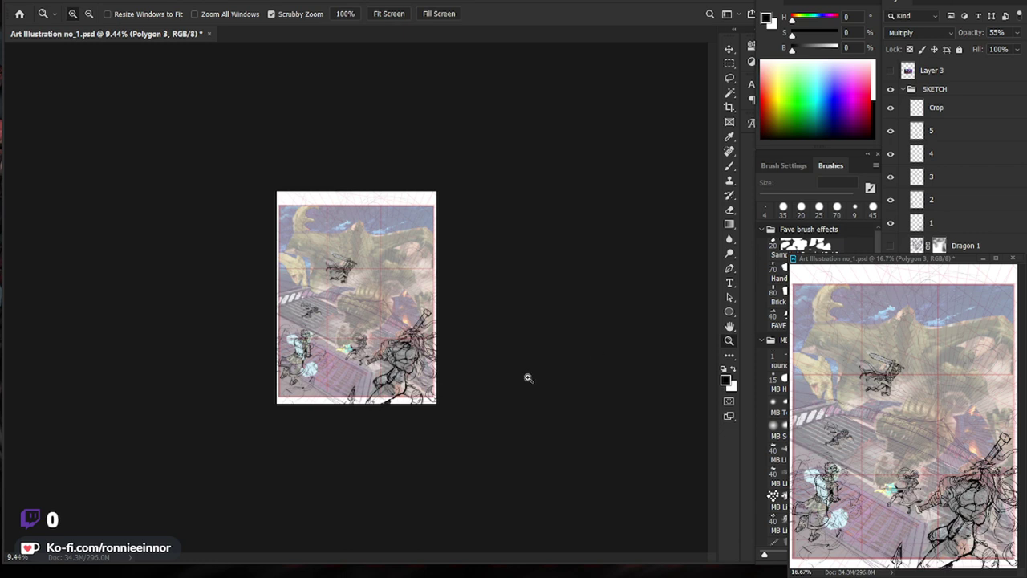
Select the whole SKETCH group, fit the artwork in view, and activate the Crop tool.
left_click_drag(528, 378, 538, 380)
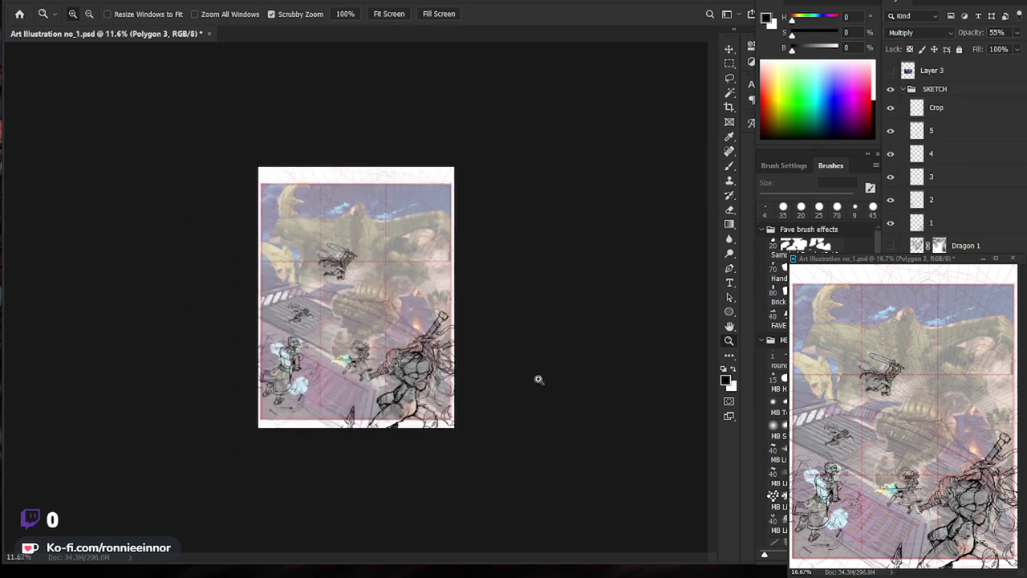
key("alt+bracketleft")
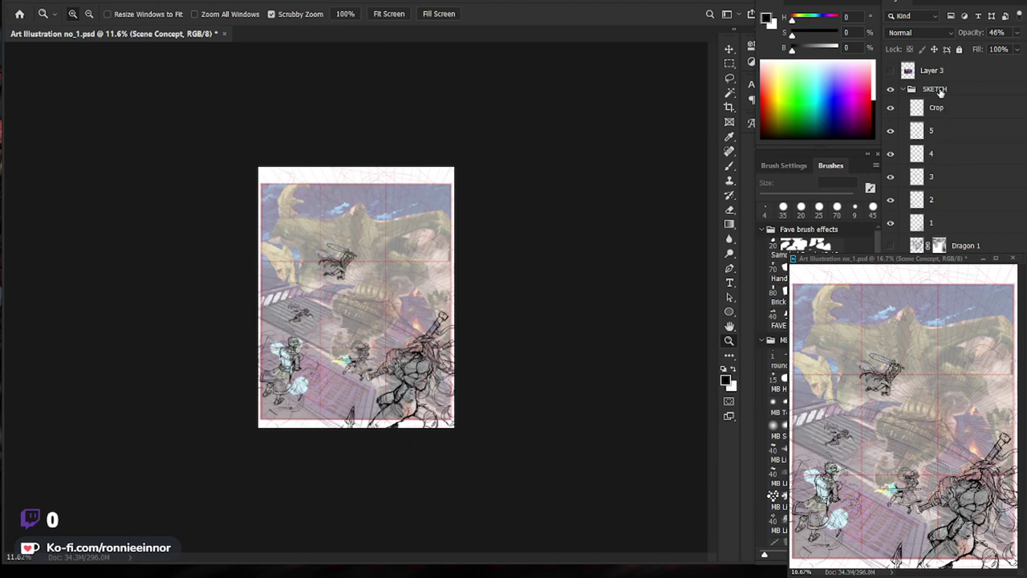
left_click(939, 93)
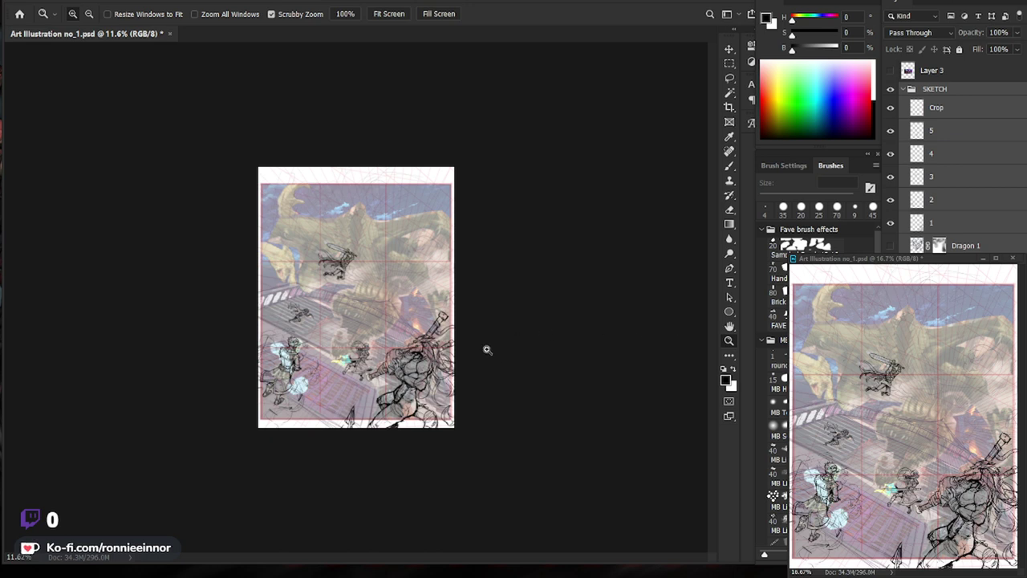
mouse_move(520, 356)
left_mouse_down()
mouse_move(462, 455)
mouse_move(497, 377)
left_mouse_up()
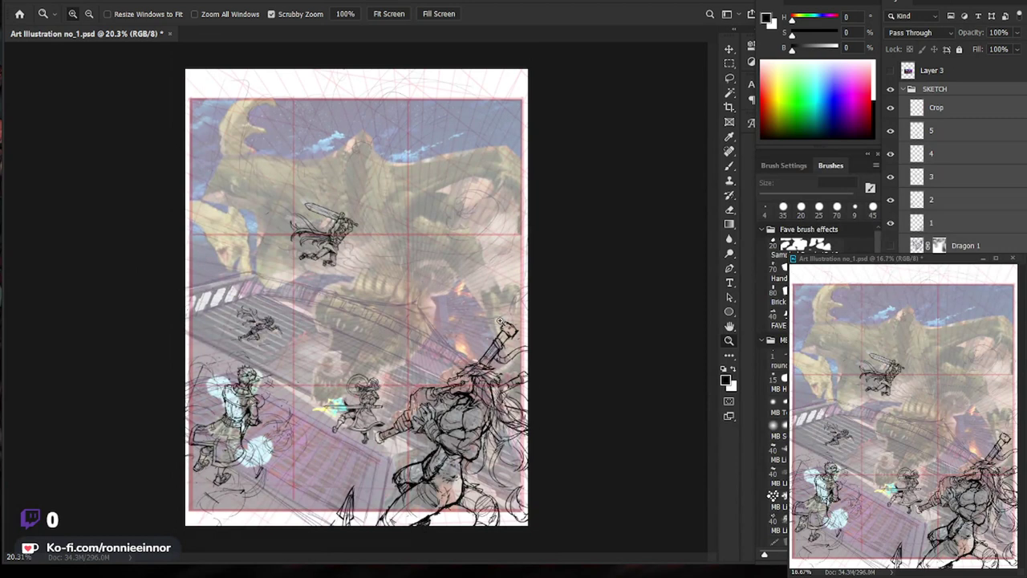
key("ctrl+plus")
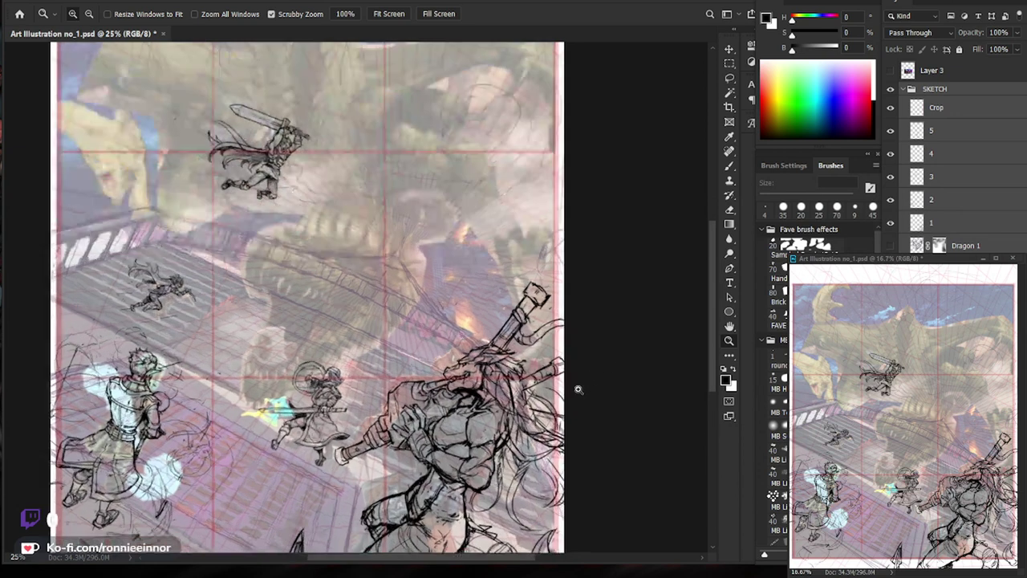
left_click_drag(578, 391, 554, 396)
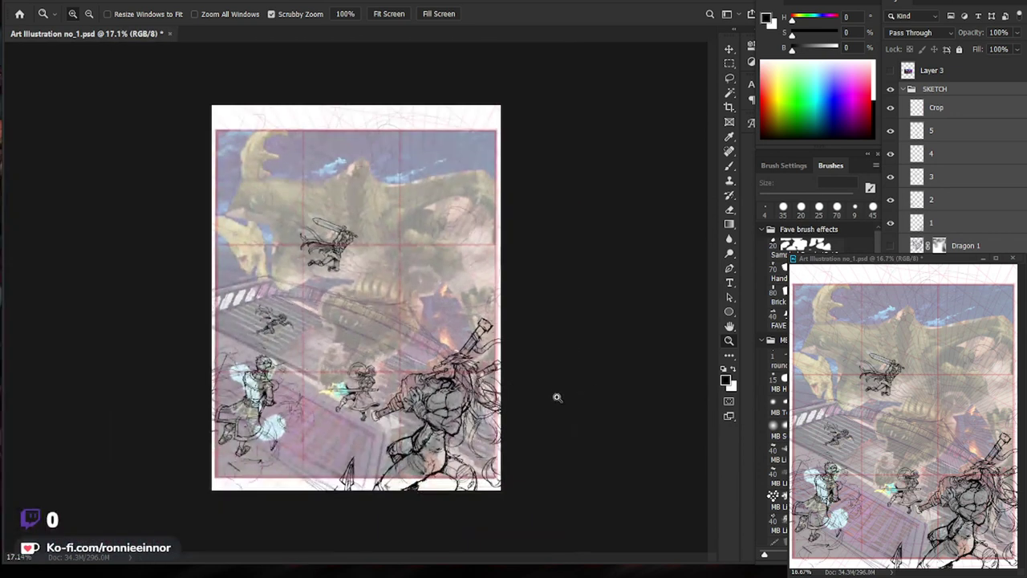
key("c")
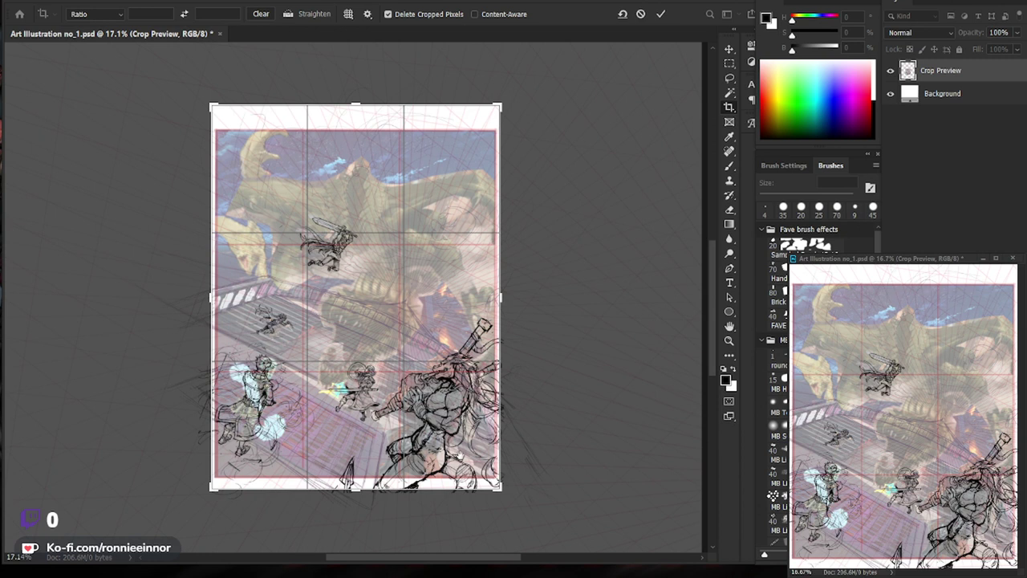
Adjust the crop frame to the white page, commit the crop, and select the SKETCH group.
left_click_drag(481, 321, 334, 339)
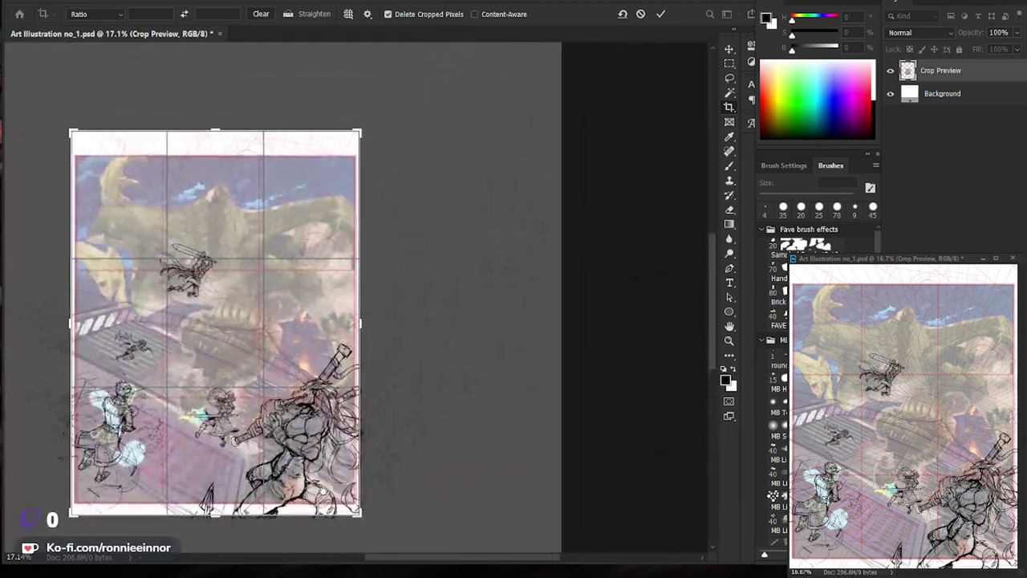
left_click_drag(240, 321, 378, 304)
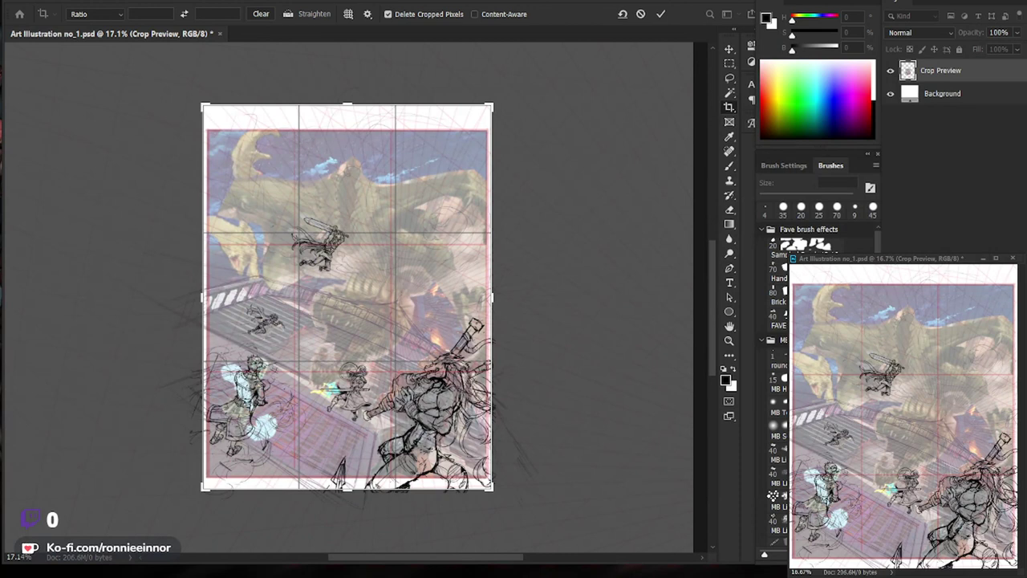
key("Return")
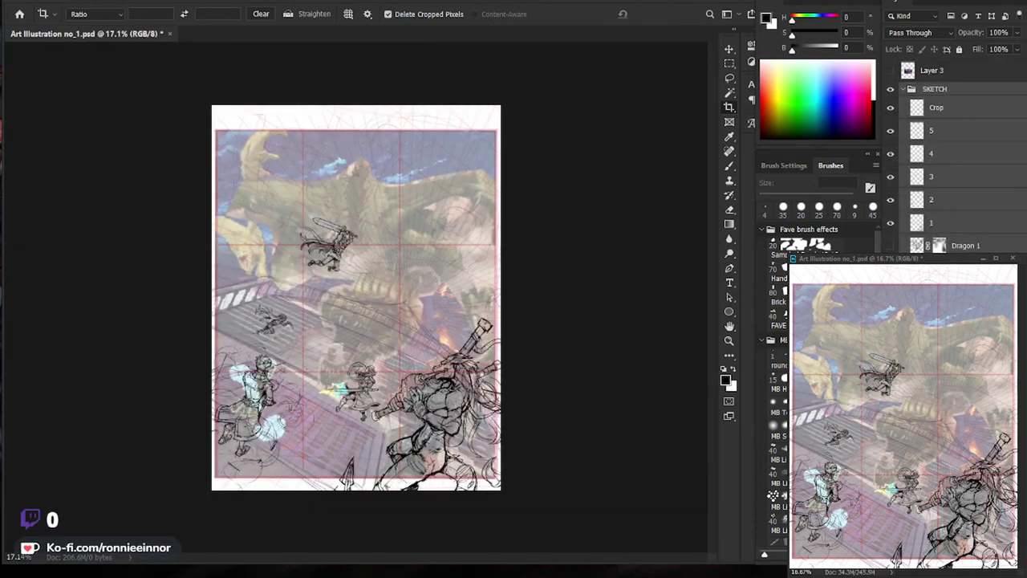
key("alt+bracketright")
key("alt+bracketright")
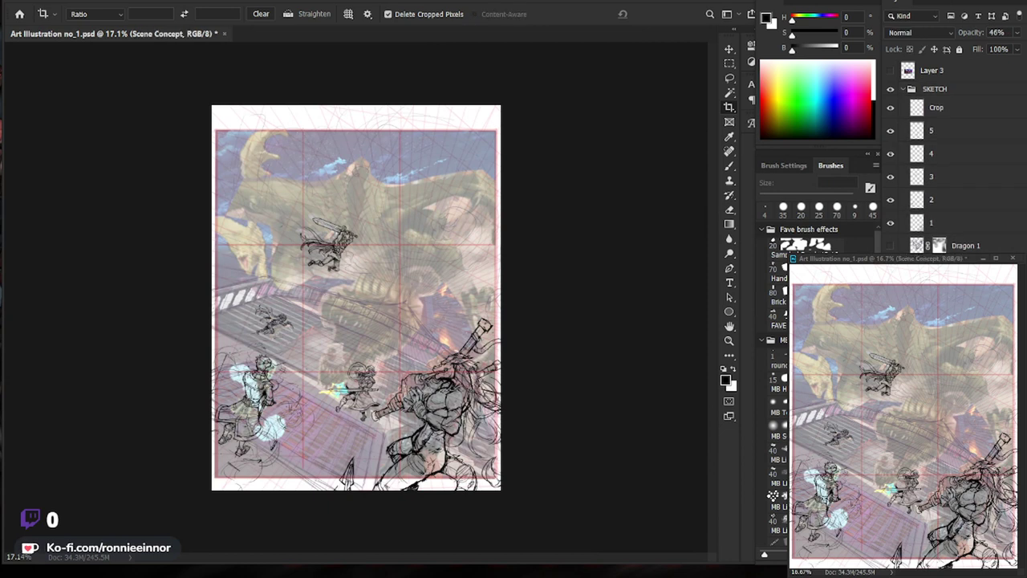
left_click(935, 88)
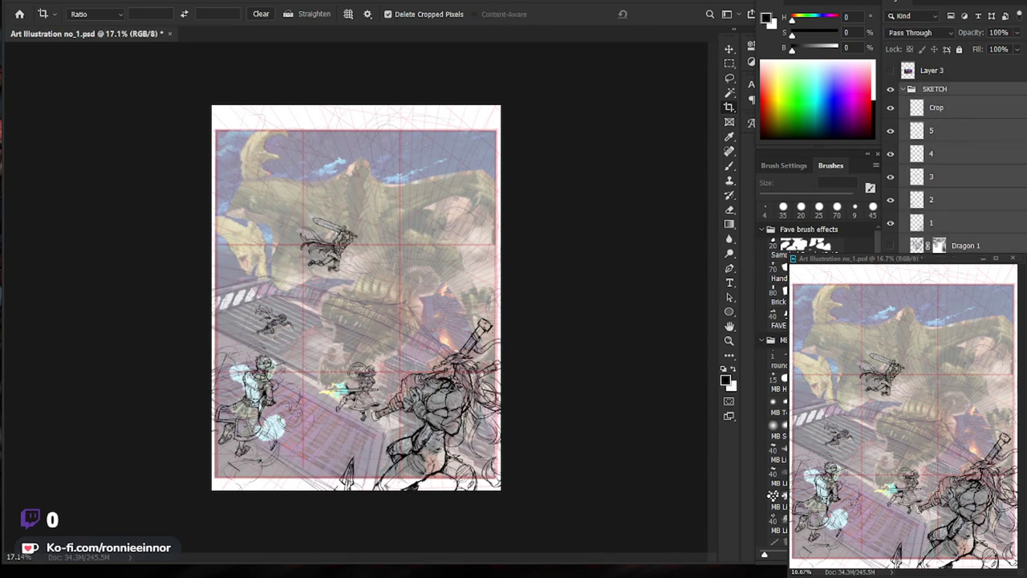
Enlarge the SKETCH group to about 103.96%, set its Y to 1920.88, and commit.
key("ctrl+t")
left_click_drag(501, 105, 510, 95)
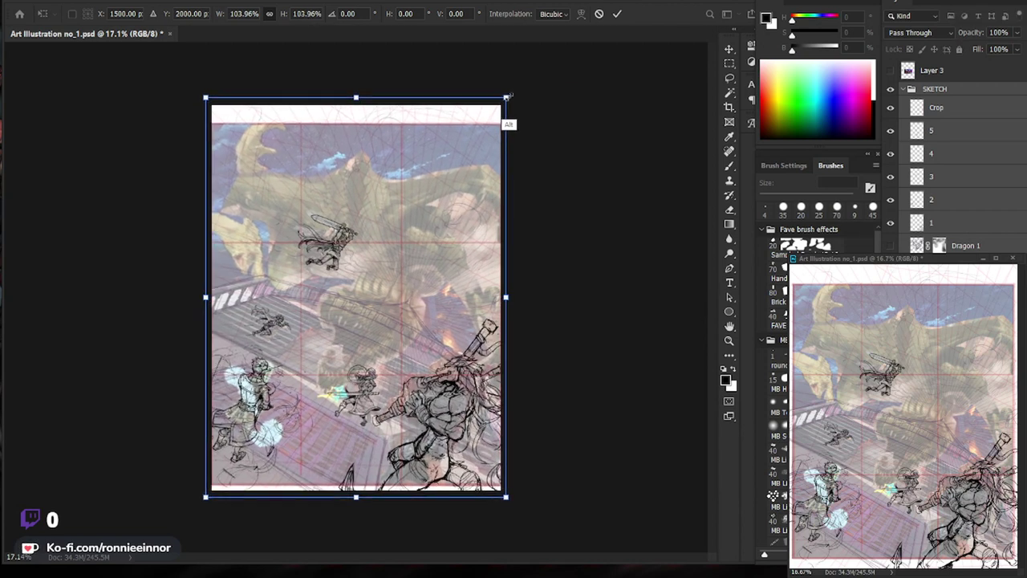
left_click_drag(452, 231, 452, 223)
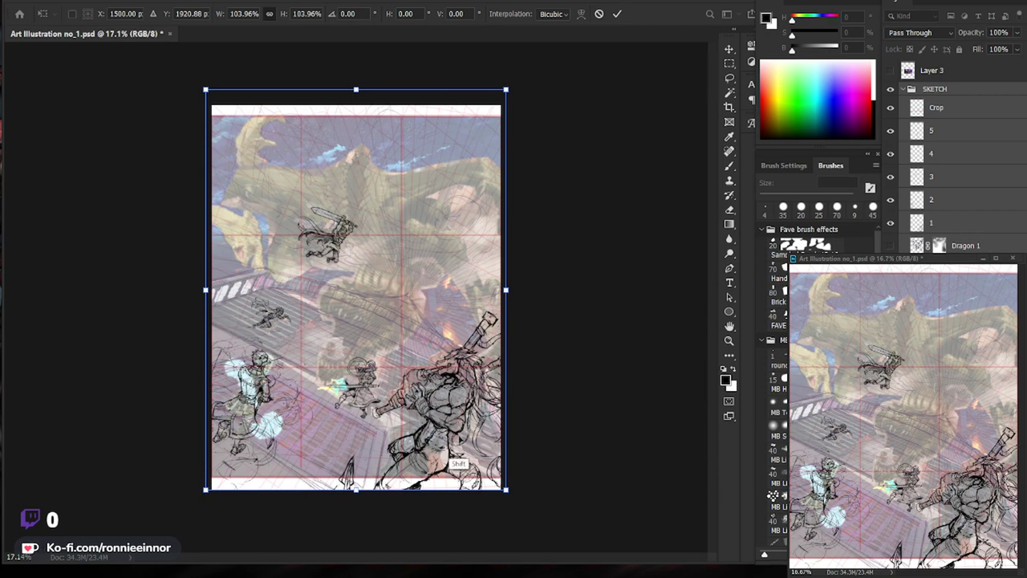
left_click_drag(461, 440, 461, 434)
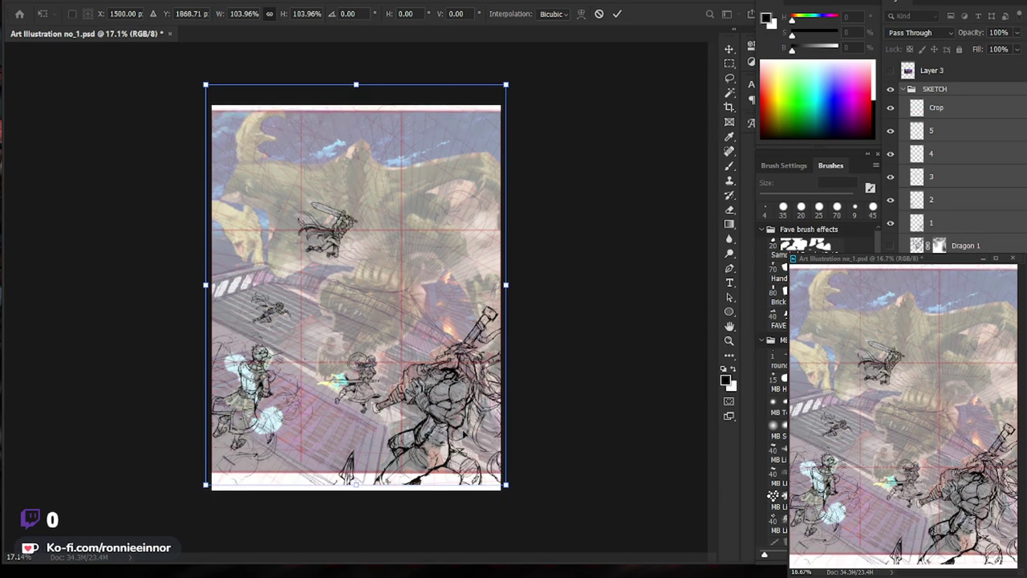
left_click_drag(478, 368, 478, 374)
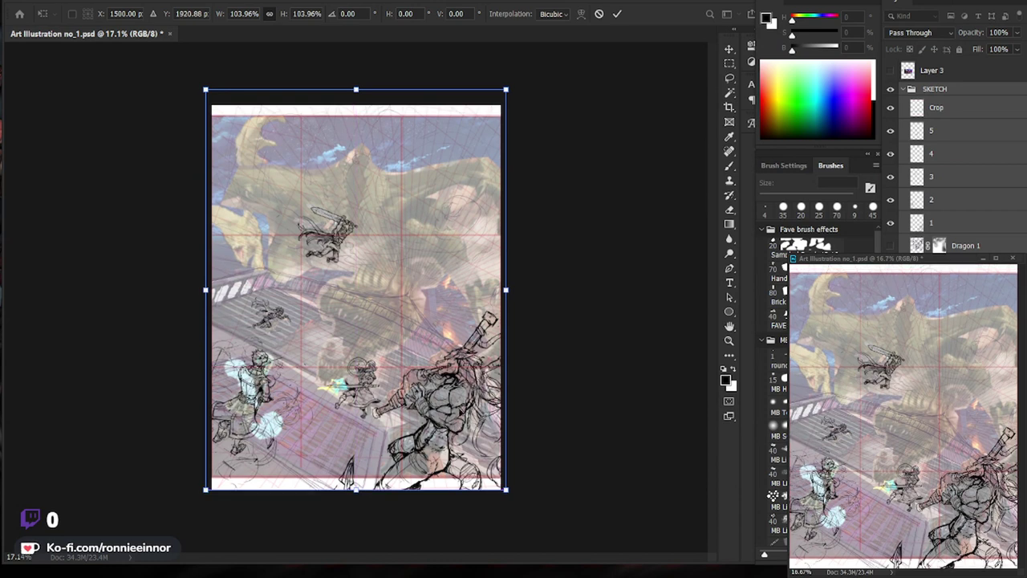
key("Return")
Zoom in slightly on the cropped page.
key("c")
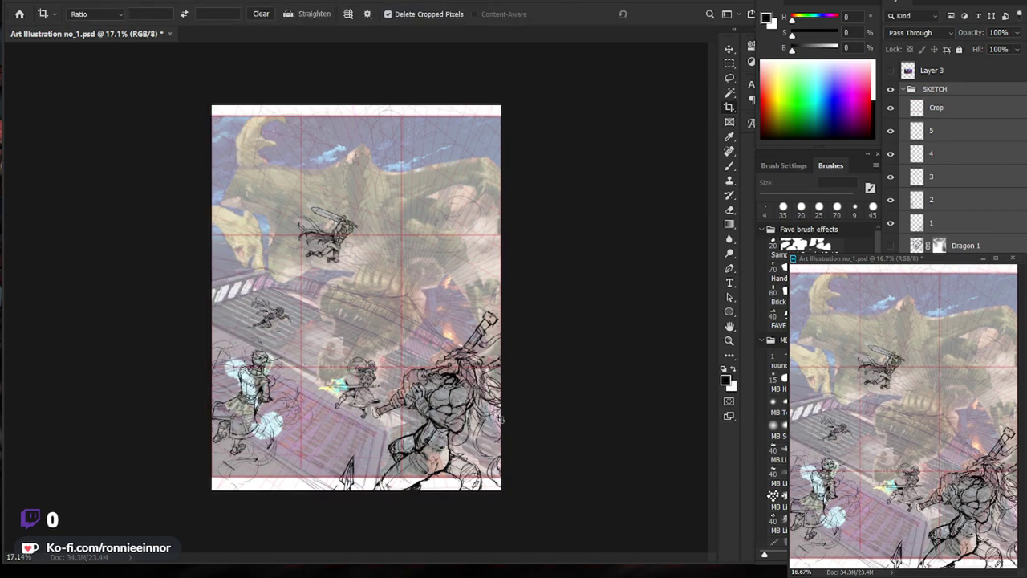
key("z")
left_click(493, 414)
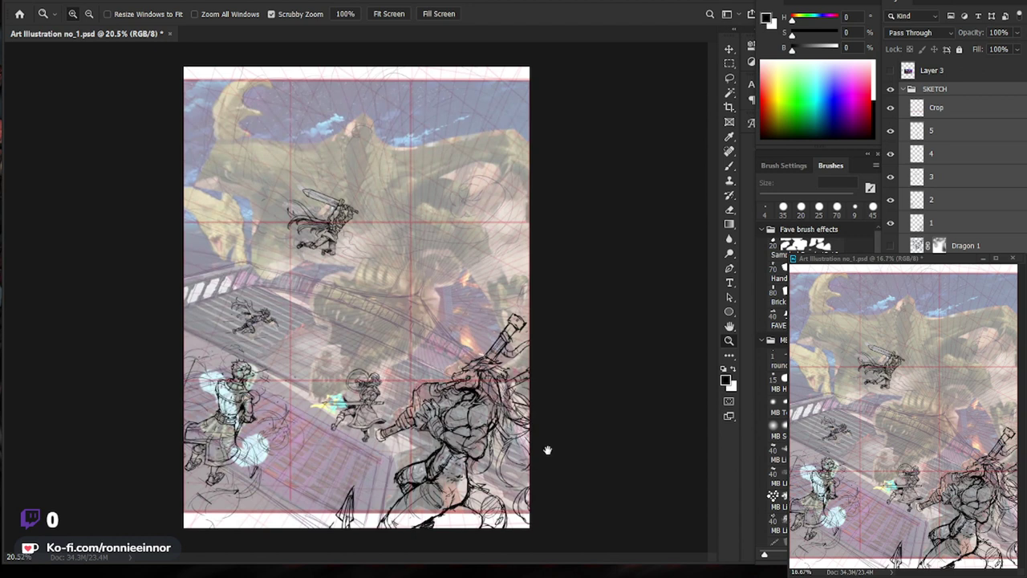
Show Dragon 1, hide the Crop guides, and make layer 5 active zoomed on the swordsman.
mouse_move(543, 438)
left_mouse_down()
mouse_move(496, 408)
mouse_move(557, 329)
left_mouse_up()
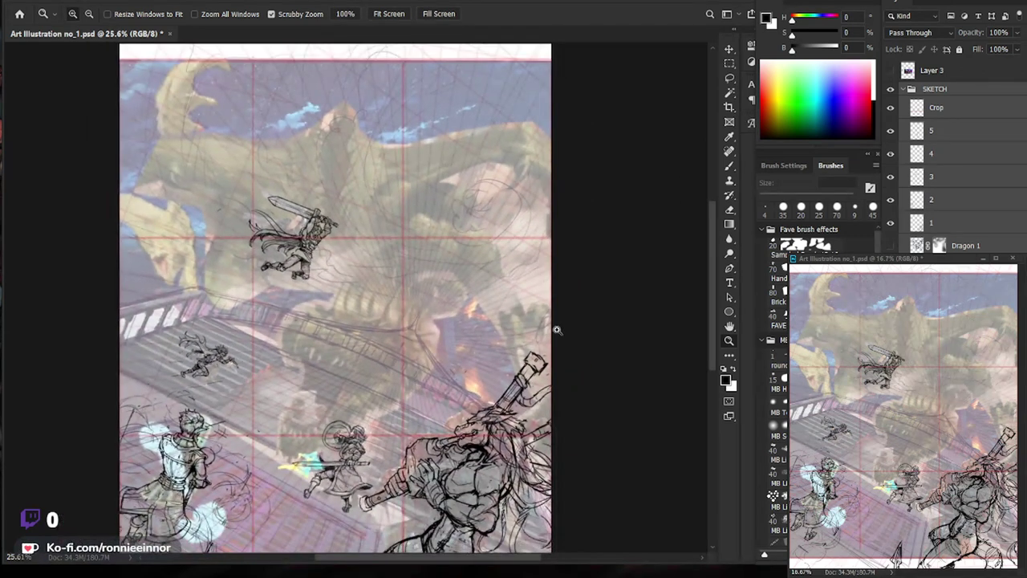
left_click(891, 246)
left_click_drag(546, 414, 531, 413)
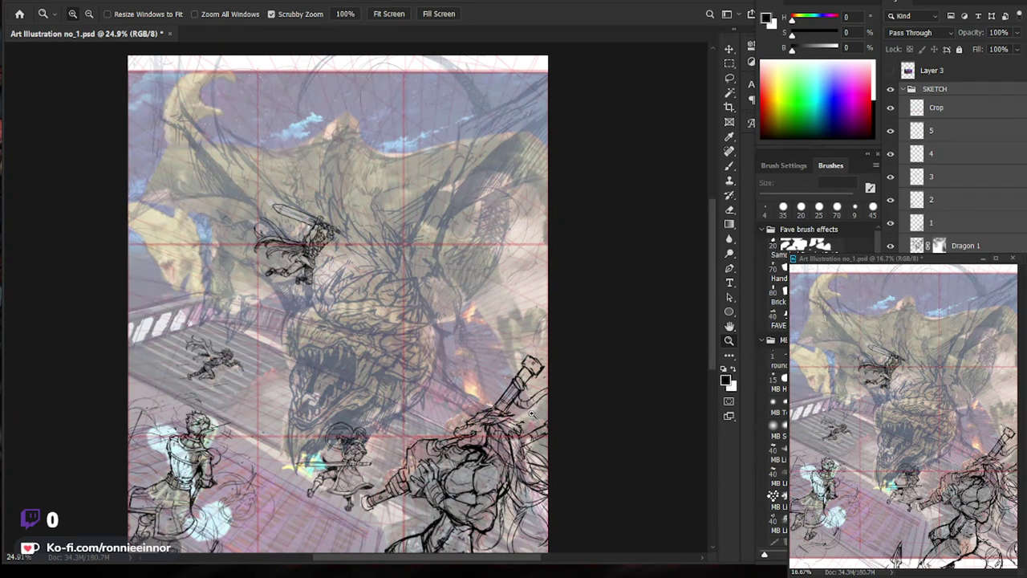
left_click_drag(532, 414, 408, 434)
left_click(890, 106)
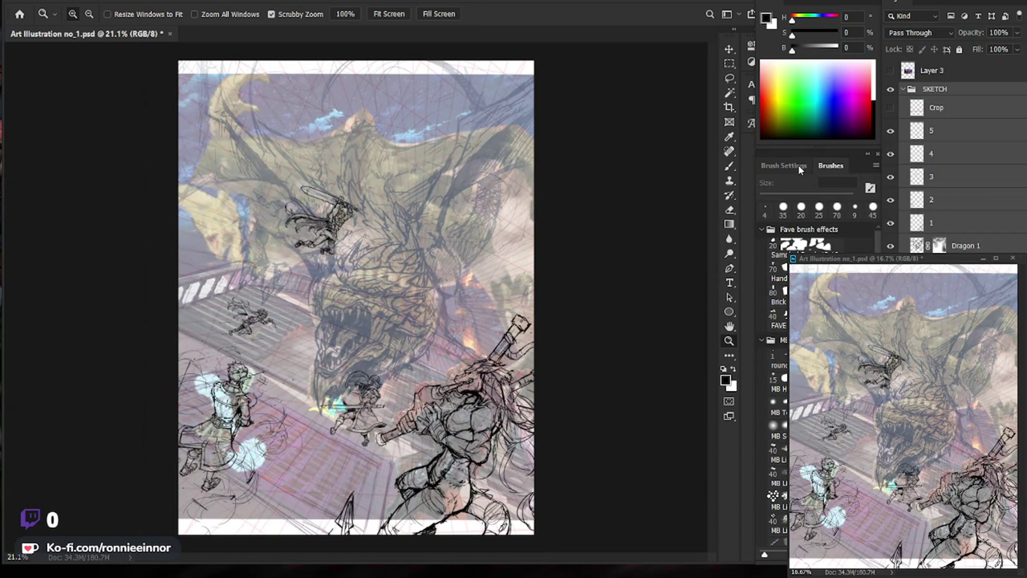
left_click(939, 179)
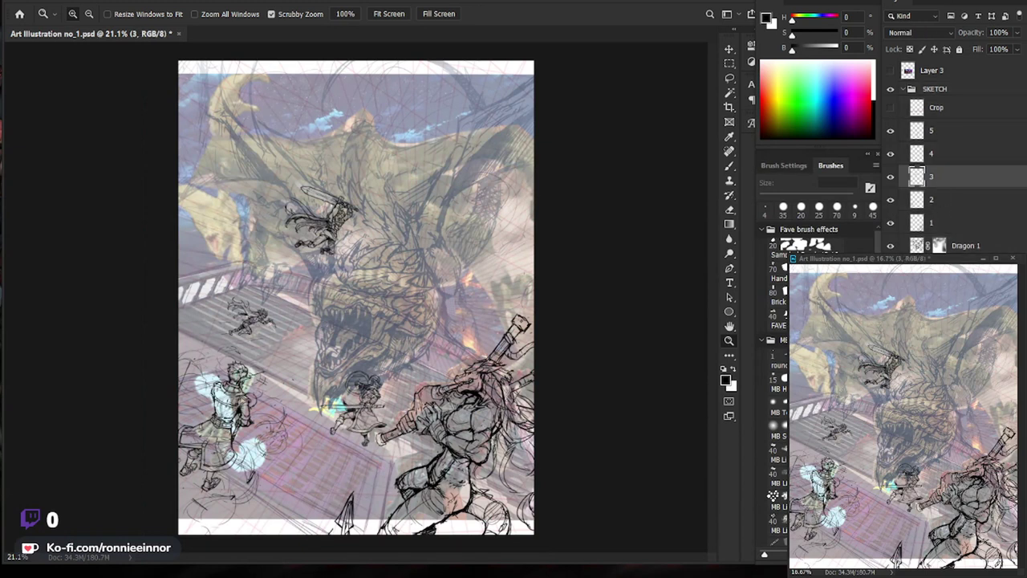
left_click_drag(377, 420, 480, 396)
left_click(945, 135)
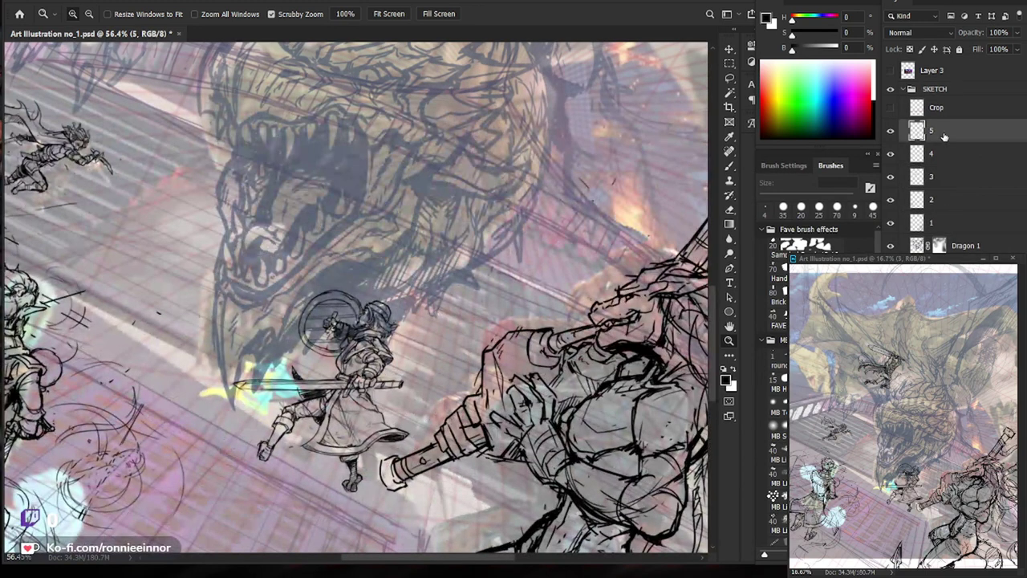
Add short 4 px brush strokes to the sword fighter's hair.
left_click_drag(351, 343, 401, 345)
key("b")
left_click_drag(476, 308, 465, 336)
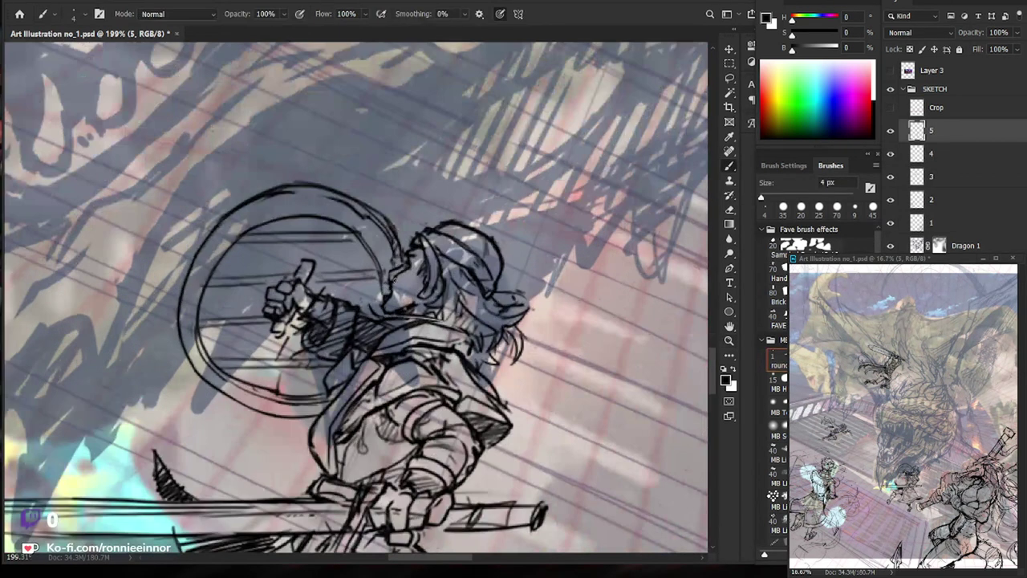
left_click_drag(377, 305, 418, 307)
Erase stray strokes near the shield's right edge, undoing a retried mark there.
key("e")
left_click_drag(379, 285, 393, 317)
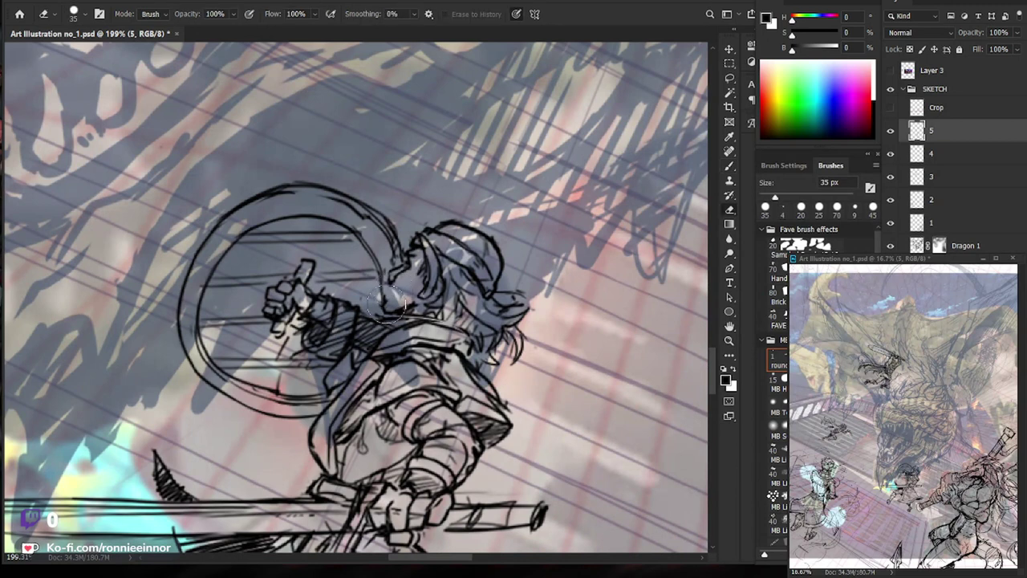
key("b")
left_click_drag(388, 284, 385, 325)
key("ctrl+z")
key("ctrl+z")
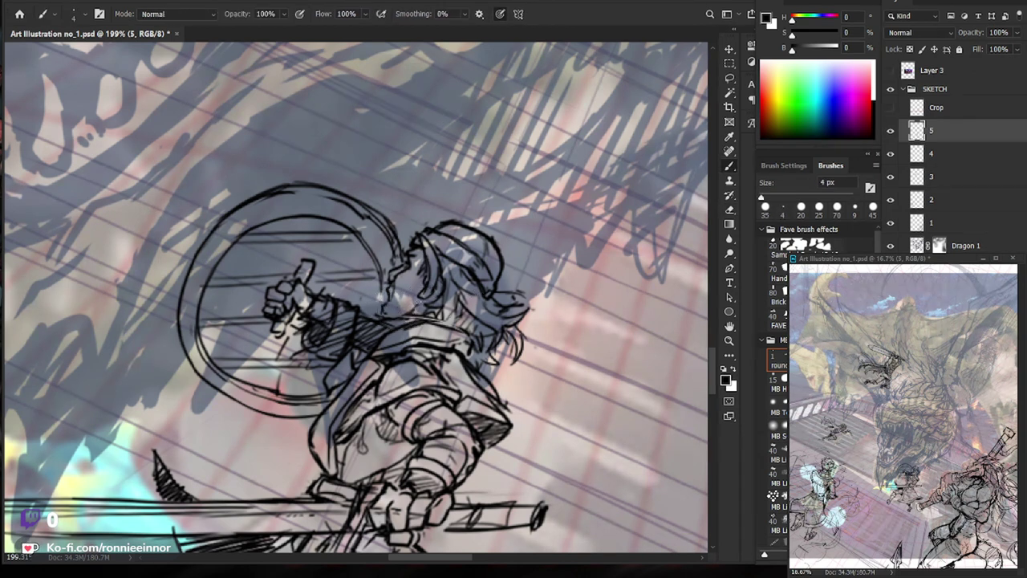
Set the eraser to 9 px and reframe the view around the shield and head.
scroll(497, 317, "down", 5)
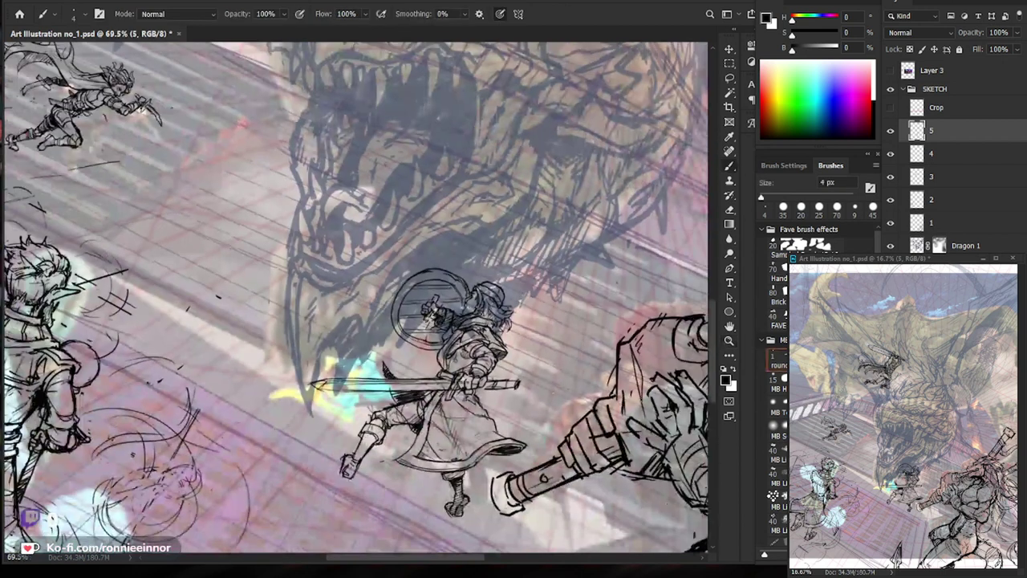
scroll(502, 318, "up", 4)
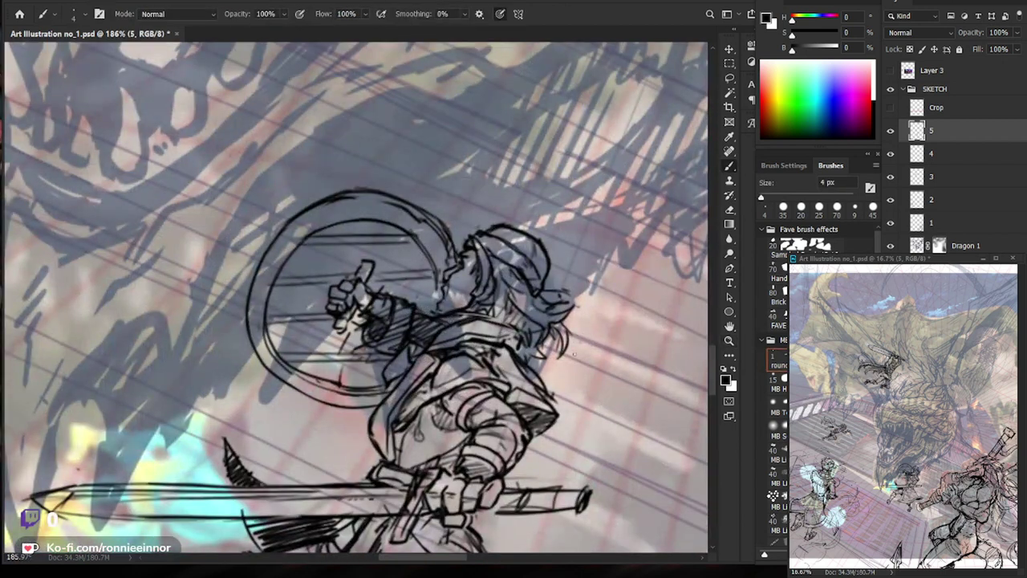
key("e")
key("]")
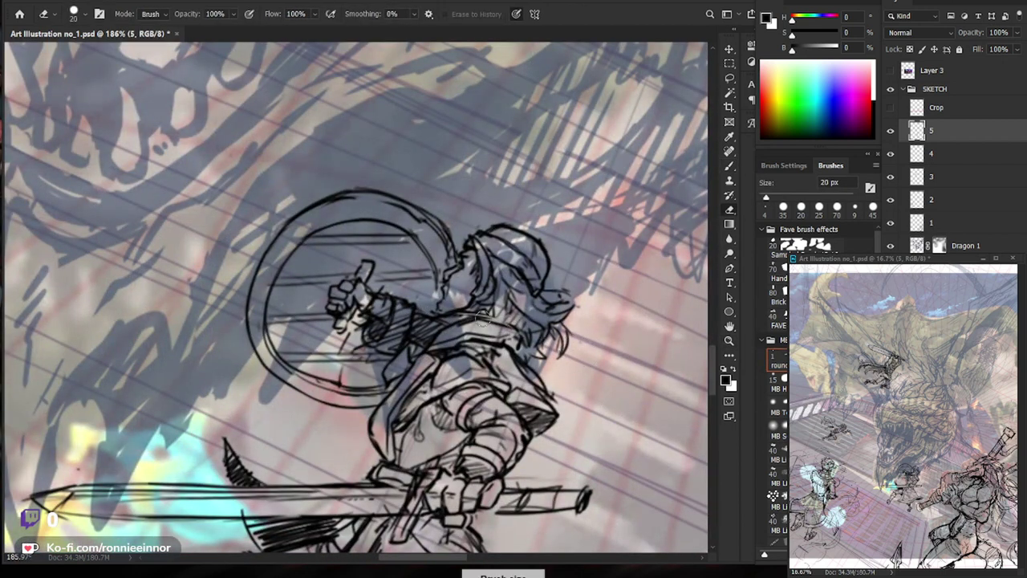
key("b")
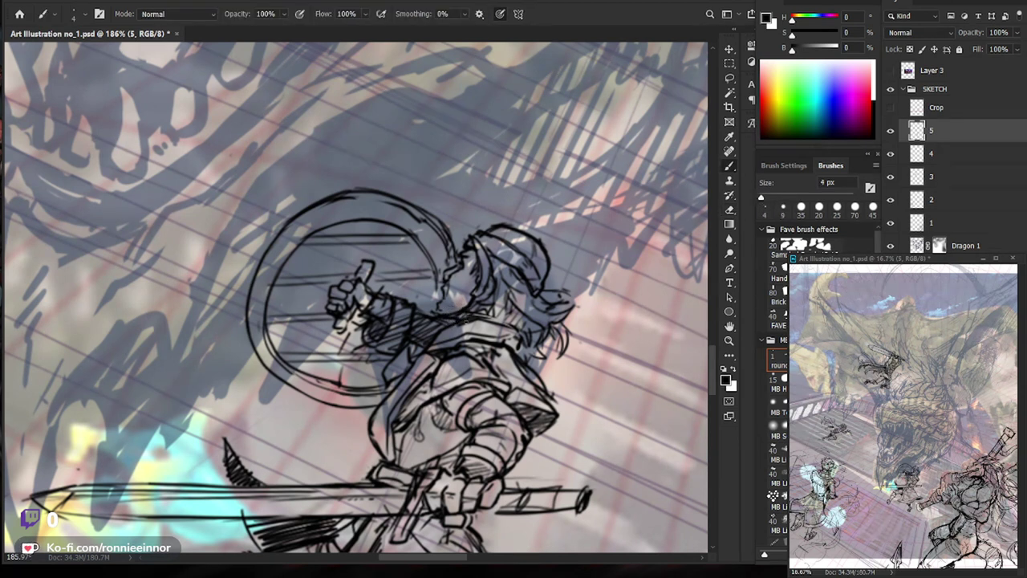
left_click_drag(599, 424, 542, 323)
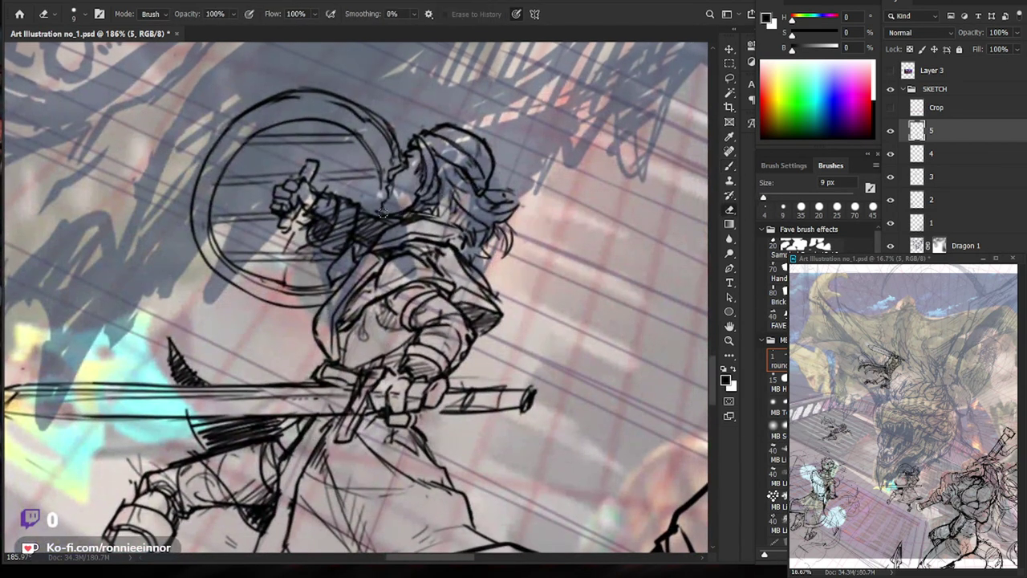
key("e")
key("b")
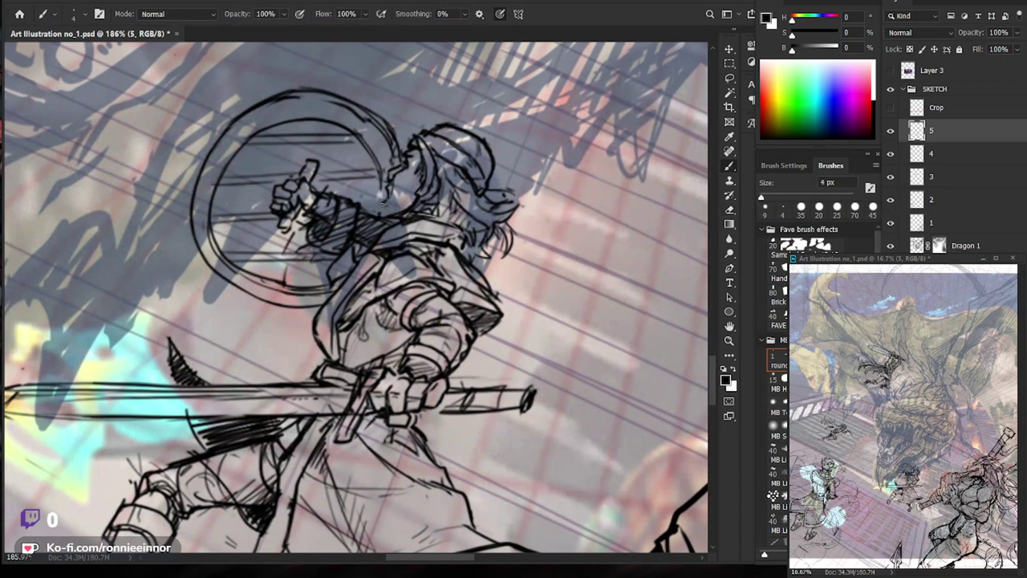
left_click_drag(588, 264, 527, 320)
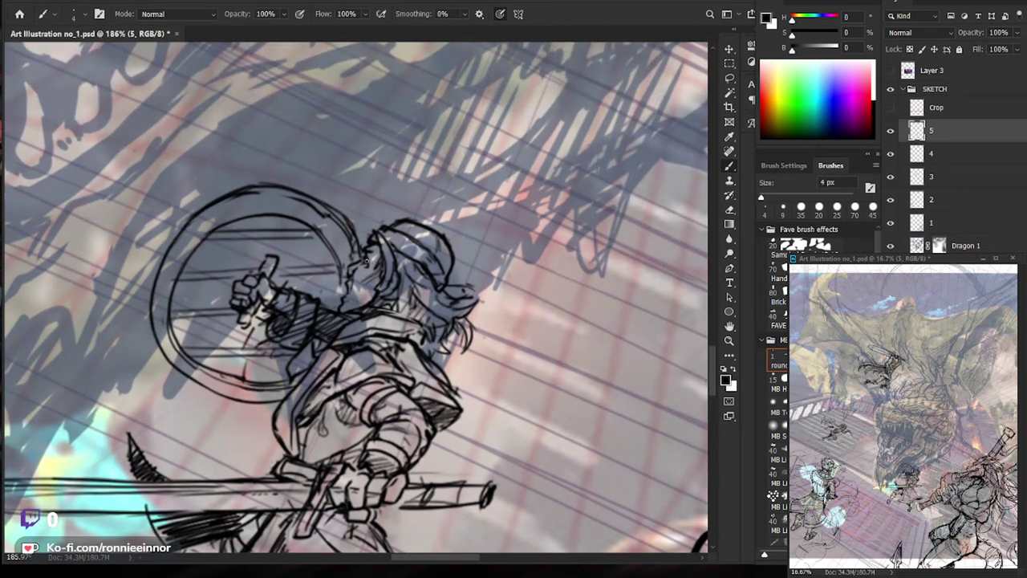
mouse_move(365, 263)
left_mouse_down()
mouse_move(541, 429)
mouse_move(626, 417)
left_mouse_up()
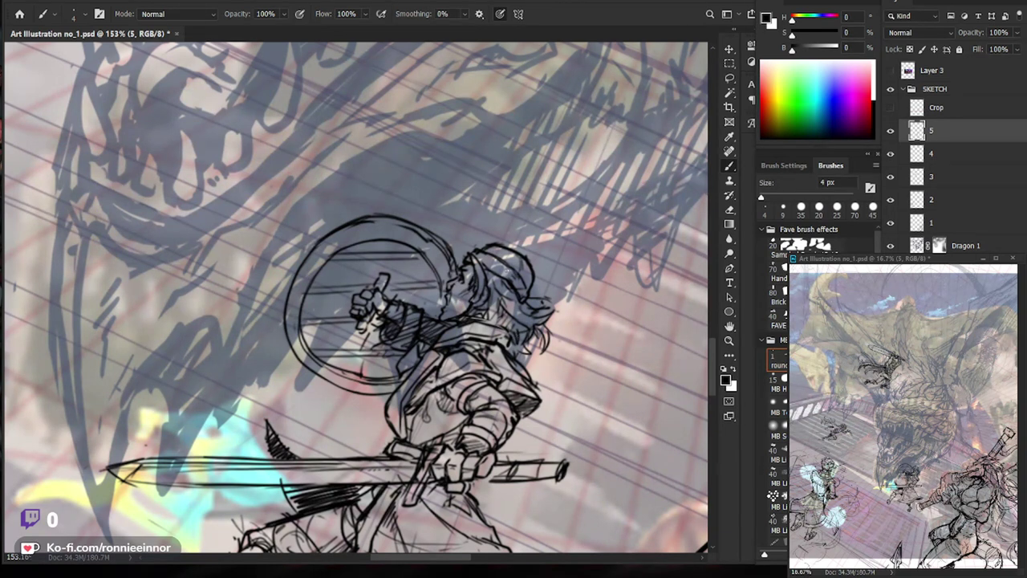
Add a small stroke at the fighter's hair edge.
left_click_drag(593, 386, 569, 320)
left_click_drag(497, 235, 522, 232)
scroll(534, 246, "down", 5)
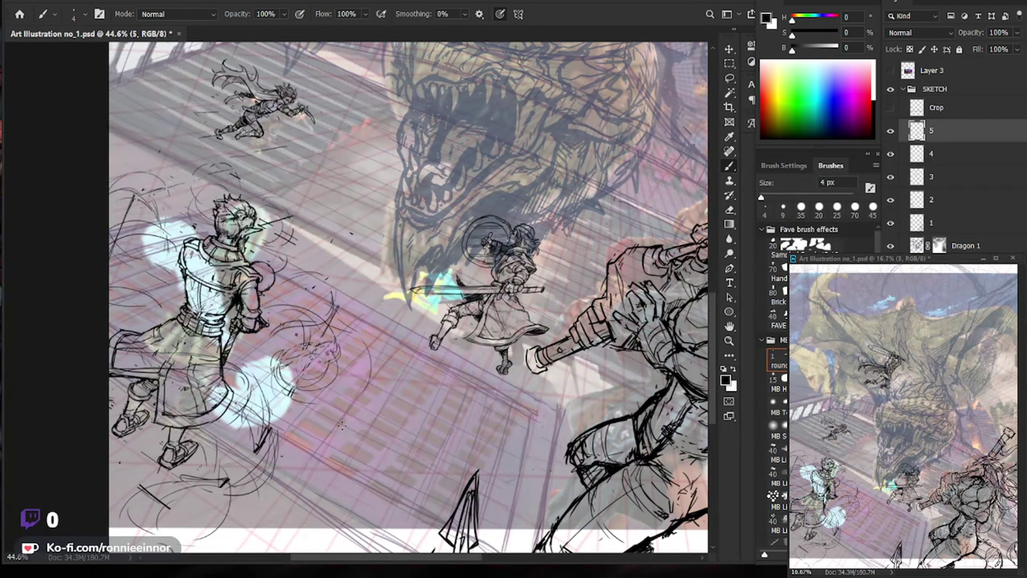
mouse_move(464, 331)
left_mouse_down()
mouse_move(586, 374)
mouse_move(509, 525)
left_mouse_up()
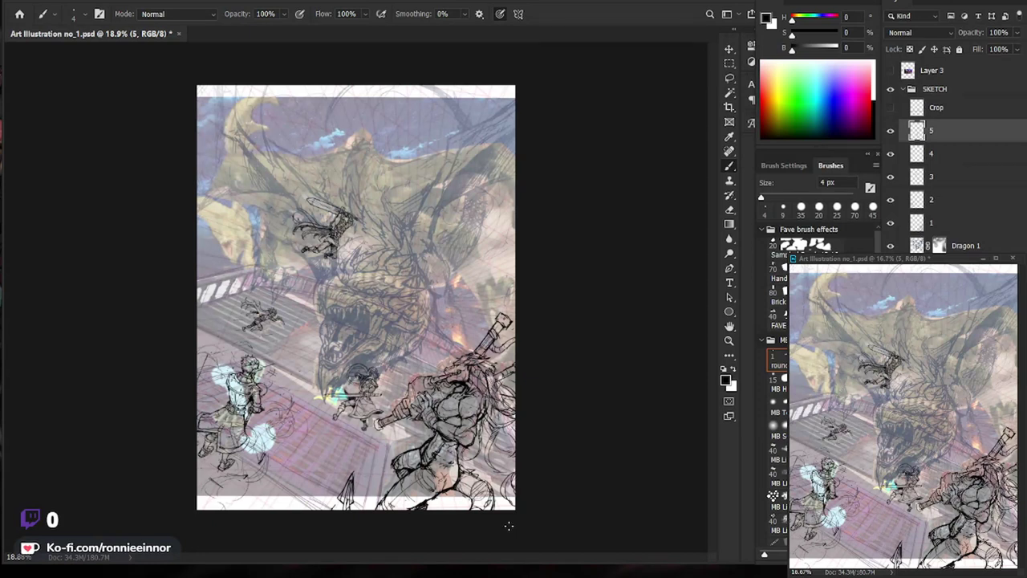
Sketch lines around the fighter's leg and back and touch up the boot top and sole.
scroll(332, 418, "up", 5)
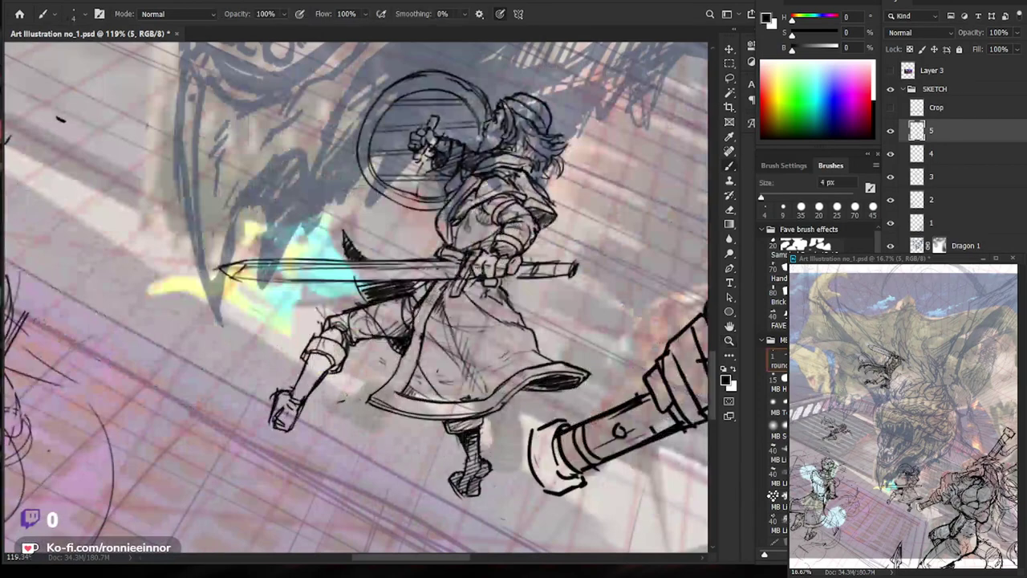
key("e")
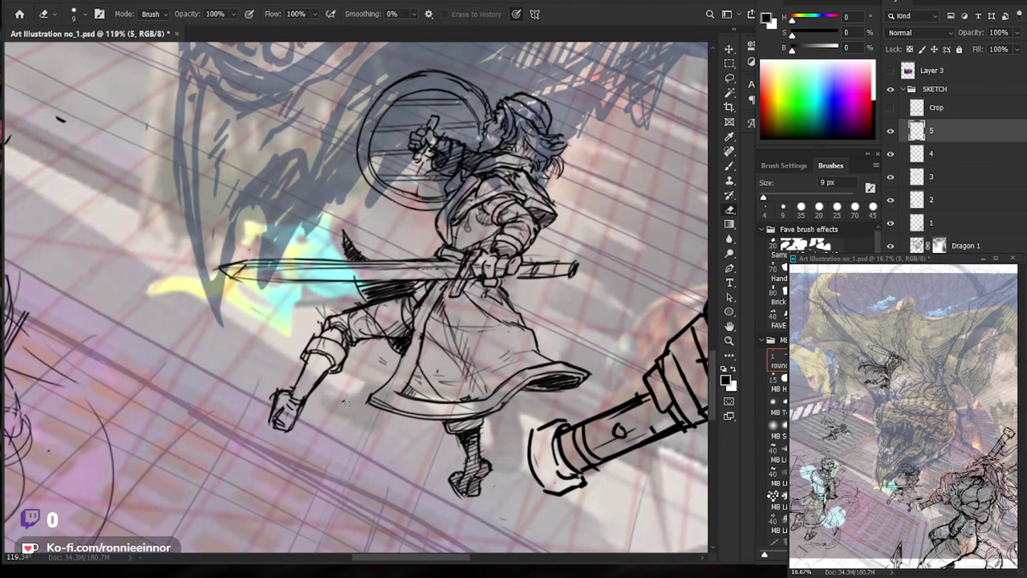
key("b")
scroll(382, 407, "down", 5)
scroll(493, 436, "up", 5)
left_click_drag(366, 357, 380, 366)
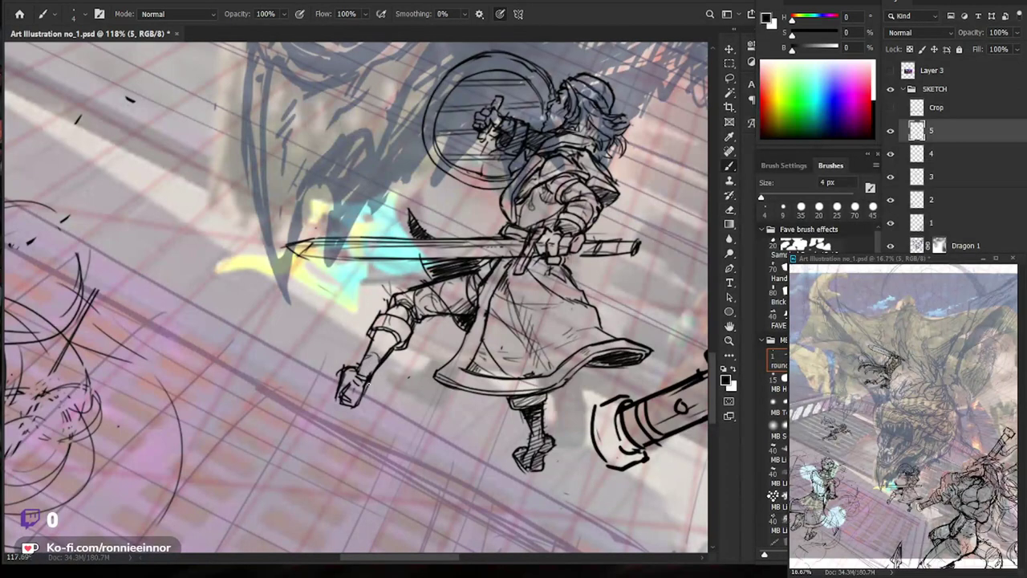
left_click_drag(340, 371, 361, 363)
left_click_drag(336, 398, 353, 407)
key("e")
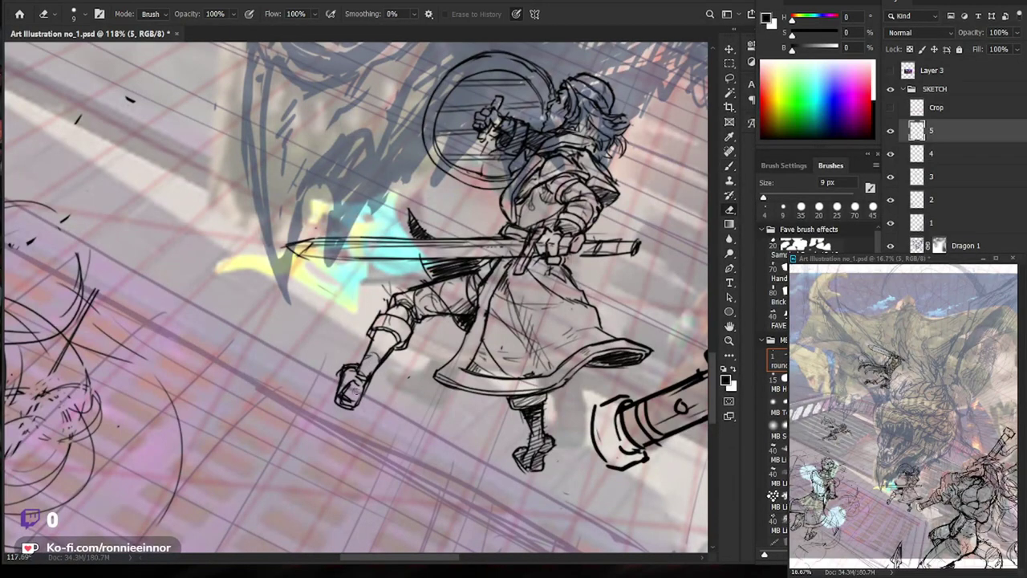
key("b")
Inspect the whole sketch and undo the stray strokes in the dragon area.
scroll(401, 385, "down", 3)
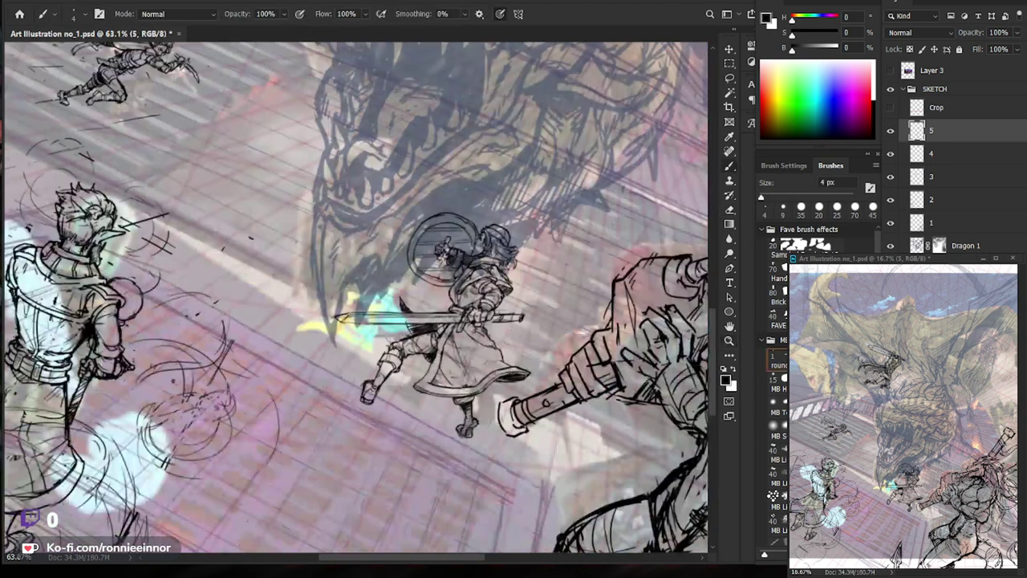
scroll(438, 323, "up", 2)
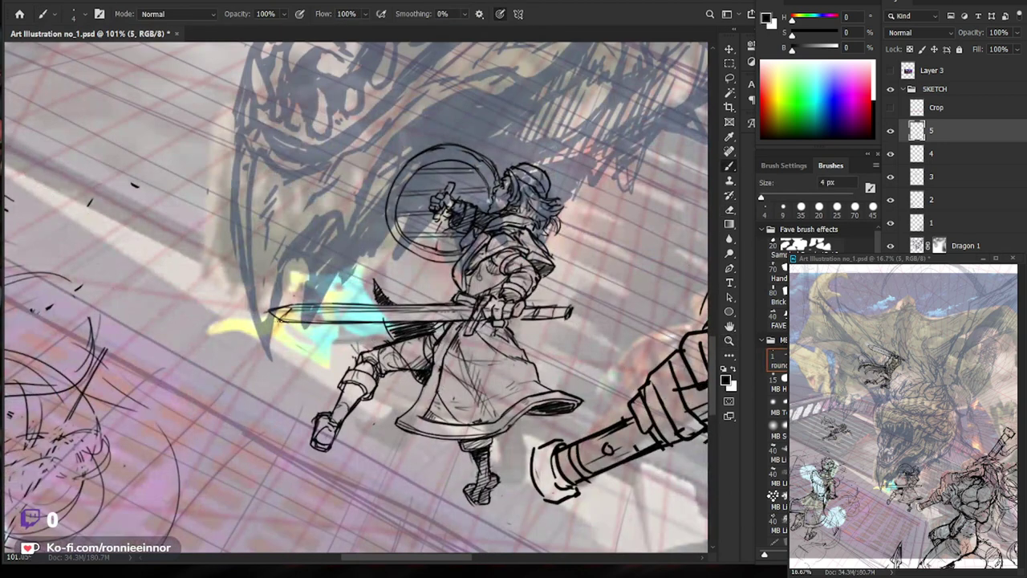
scroll(301, 324, "down", 3)
scroll(301, 323, "down", 1)
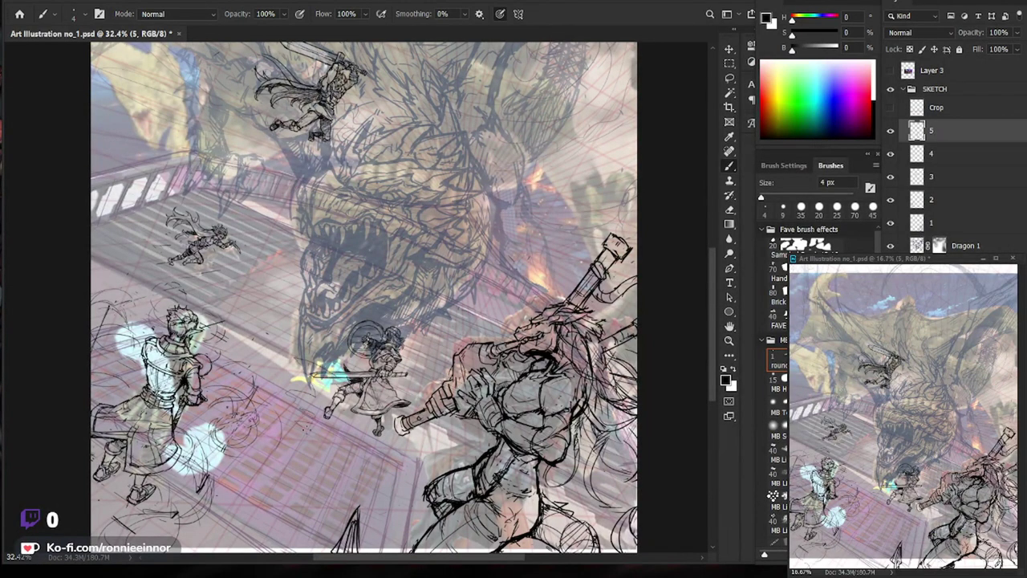
scroll(345, 418, "up", 2)
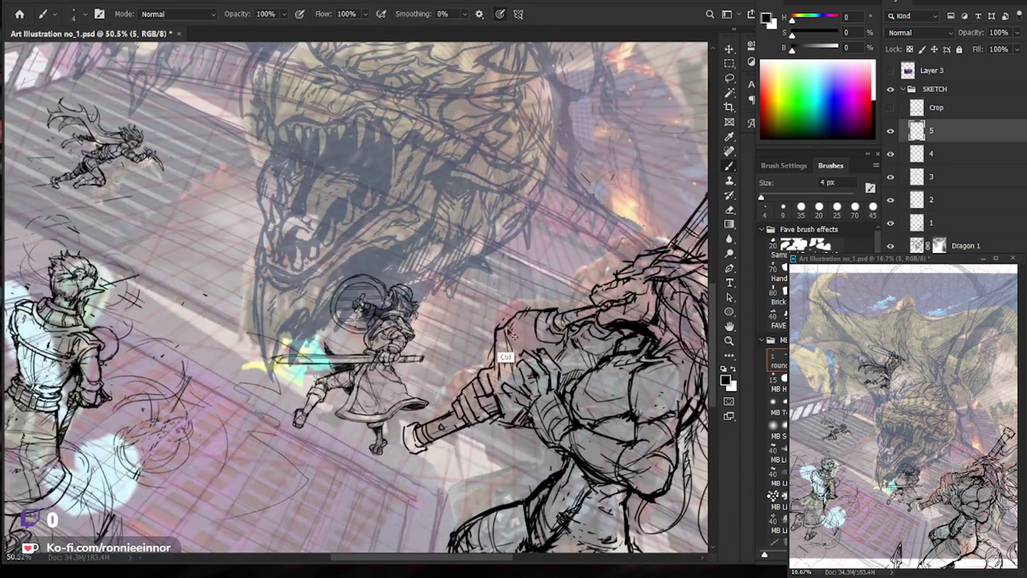
scroll(433, 377, "down", 3)
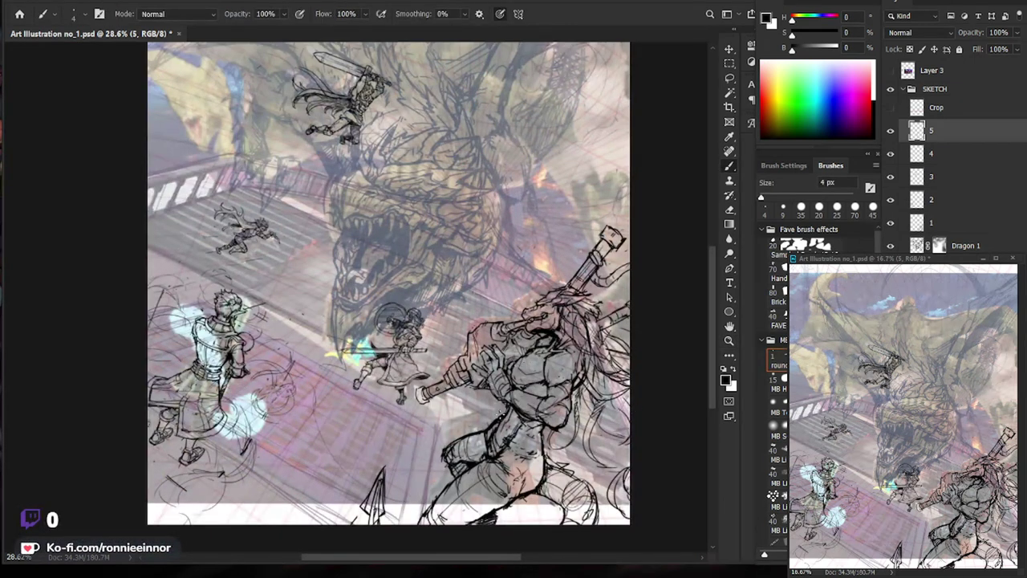
scroll(416, 413, "up", 1)
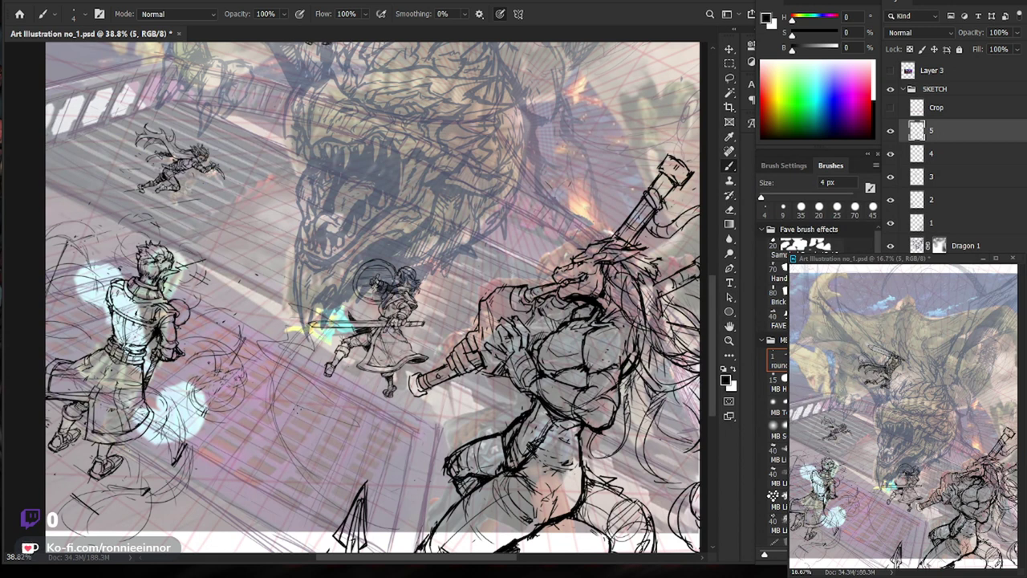
scroll(492, 375, "up", 2)
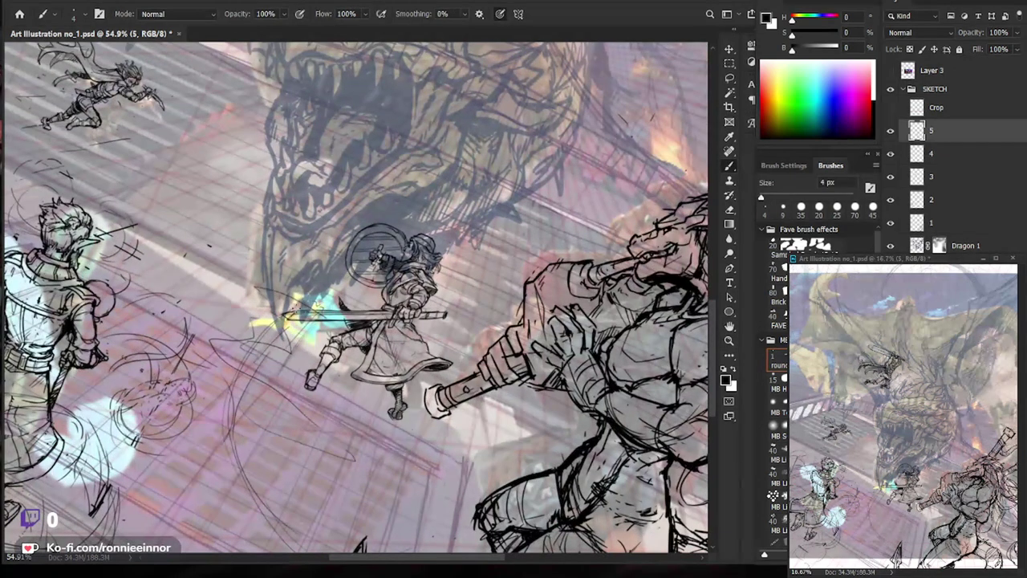
scroll(367, 285, "up", 3)
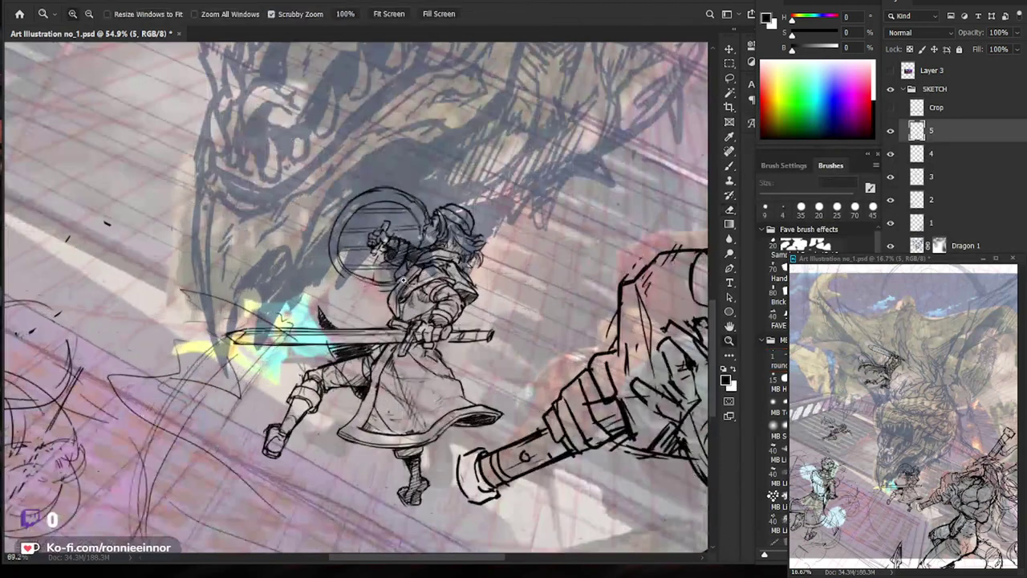
key("e")
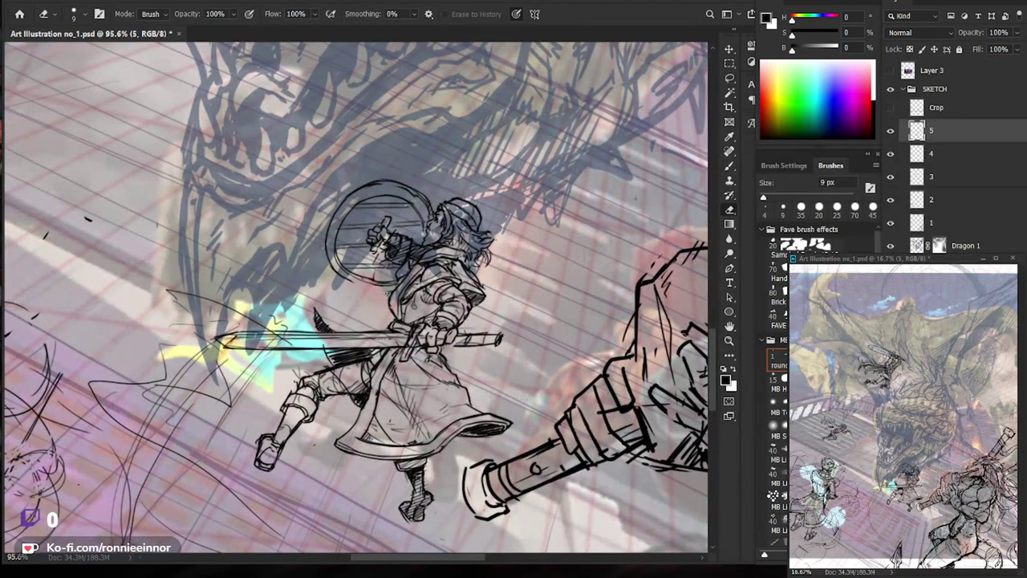
key("b")
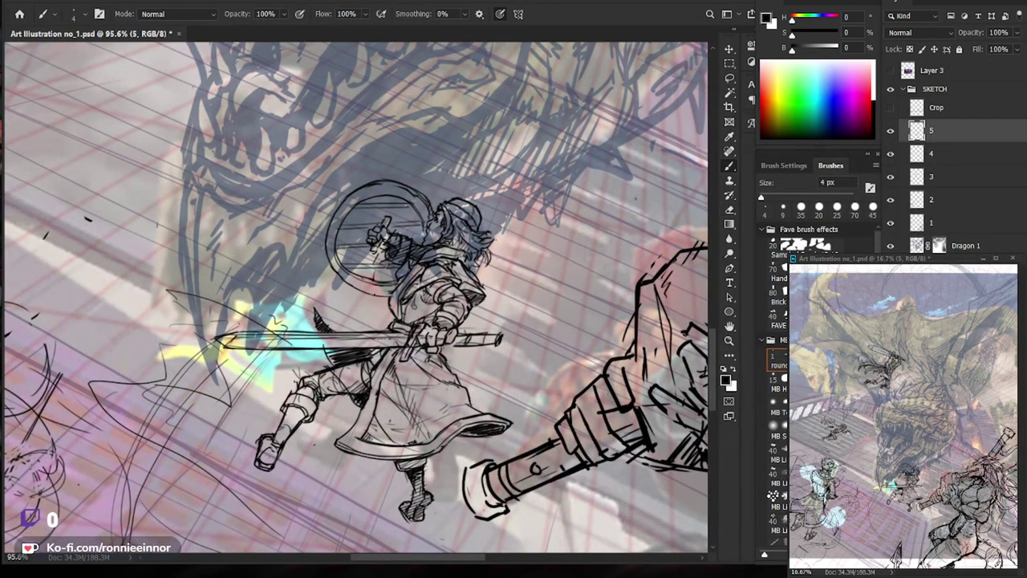
scroll(366, 287, "down", 3)
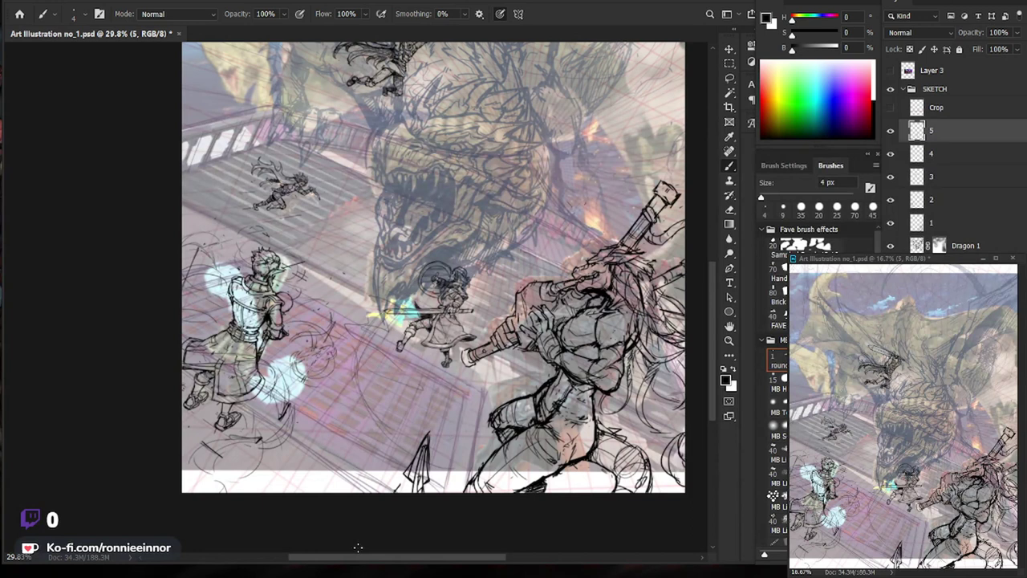
key("ctrl+z")
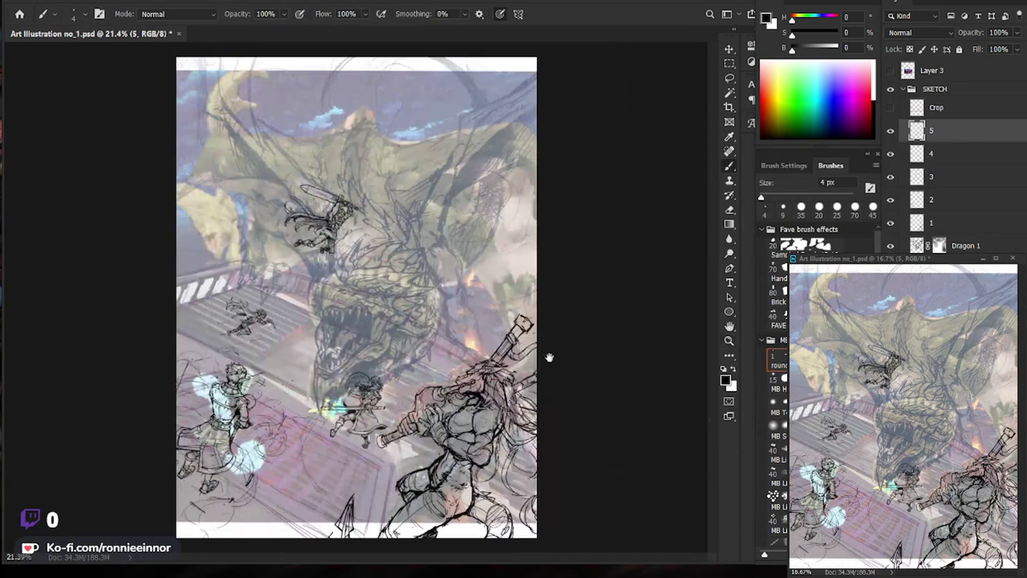
mouse_move(392, 367)
left_mouse_down()
mouse_move(440, 387)
mouse_move(428, 335)
left_mouse_up()
Hide the coloured painting, add a new layer named 6, and enlarge the brush.
key("b")
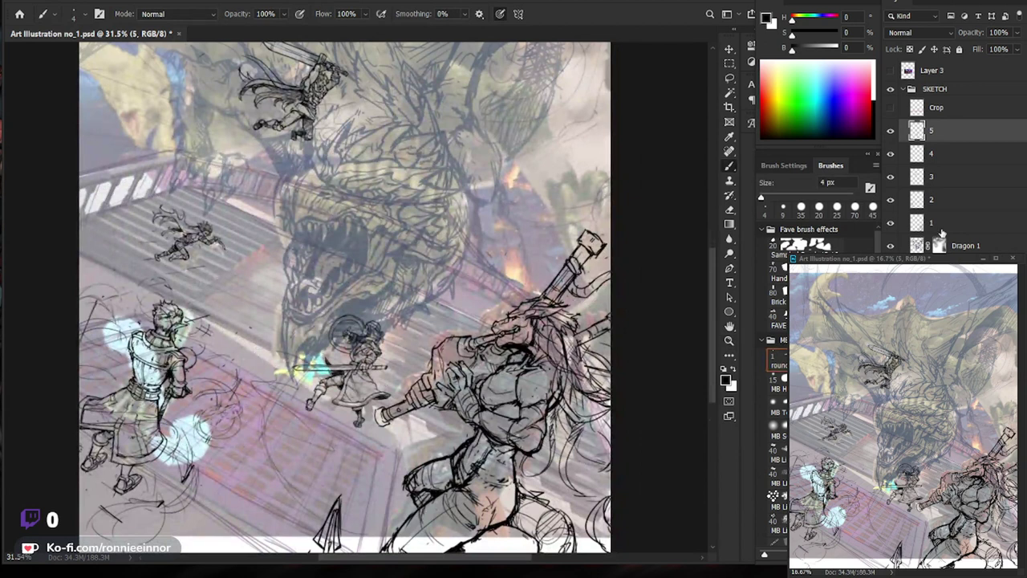
key("ctrl+z")
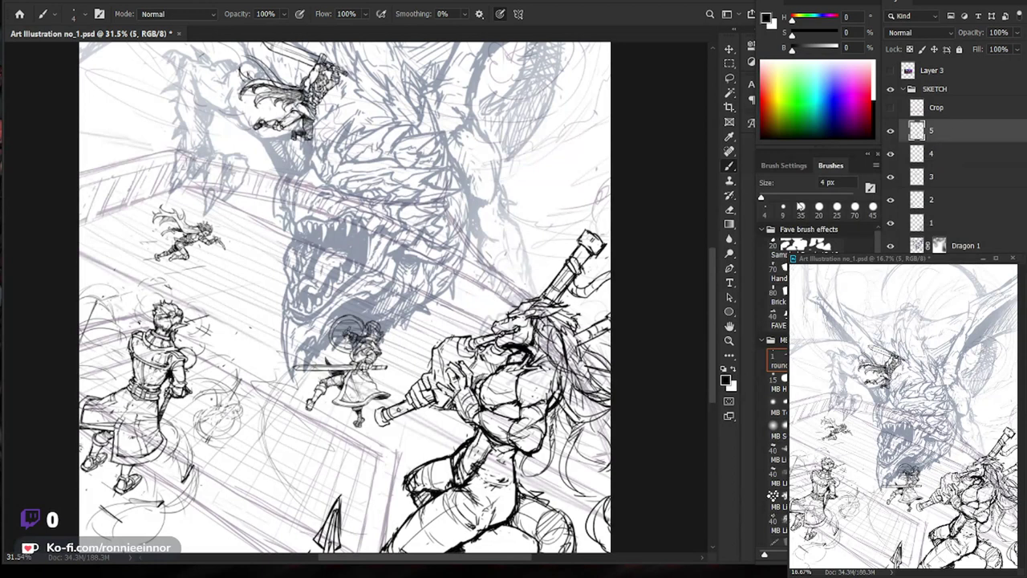
key("ctrl+shift+n")
type("6")
key("Return")
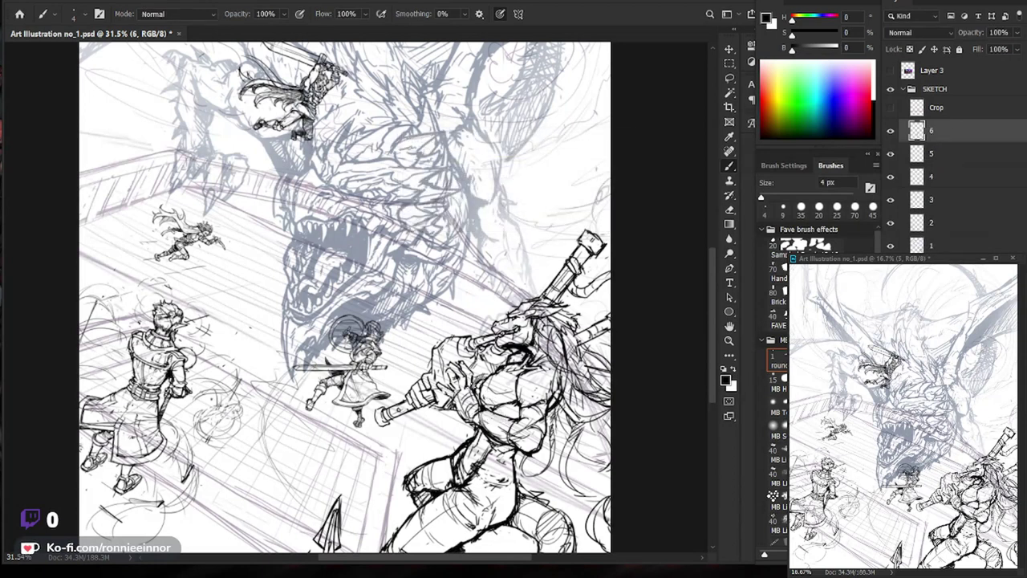
key("bracketright")
key("bracketright")
key("bracketright")
key("bracketright")
key("bracketright")
key("bracketright")
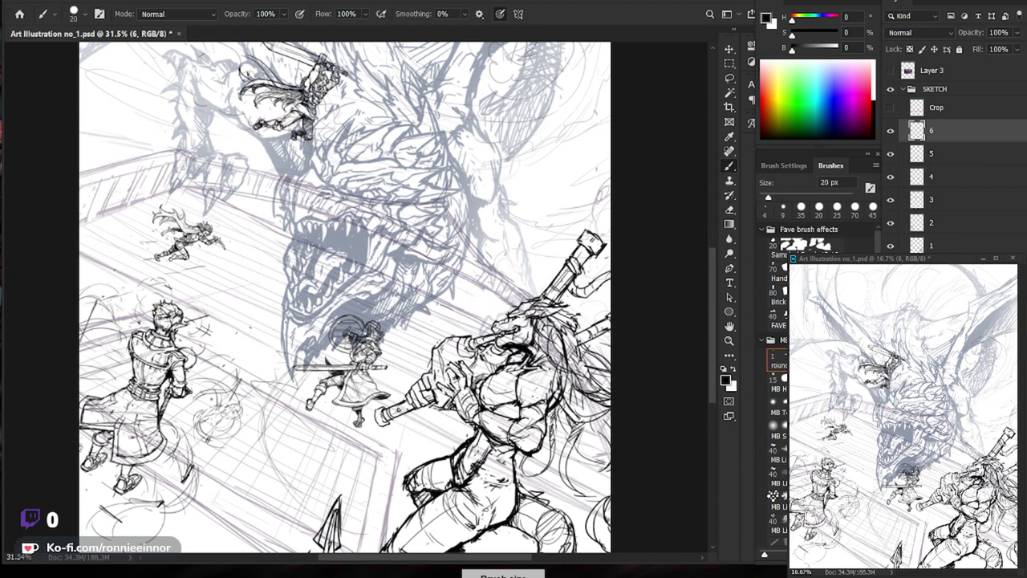
Set the foreground colour to pale blue-grey (H 219, S 15, B 67) and sketch near the swordsman.
left_click(766, 18)
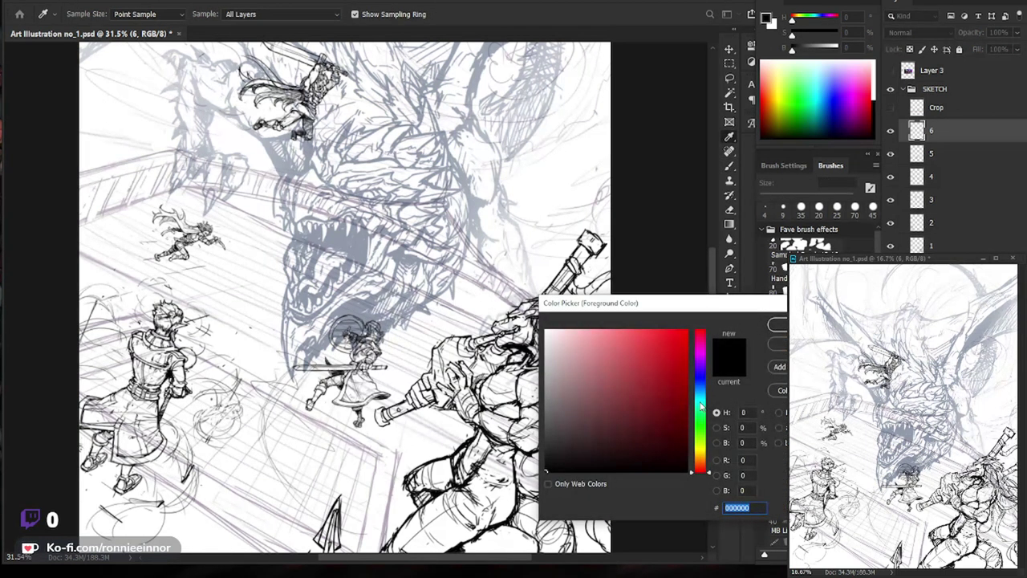
left_click_drag(700, 407, 700, 390)
left_click(640, 367)
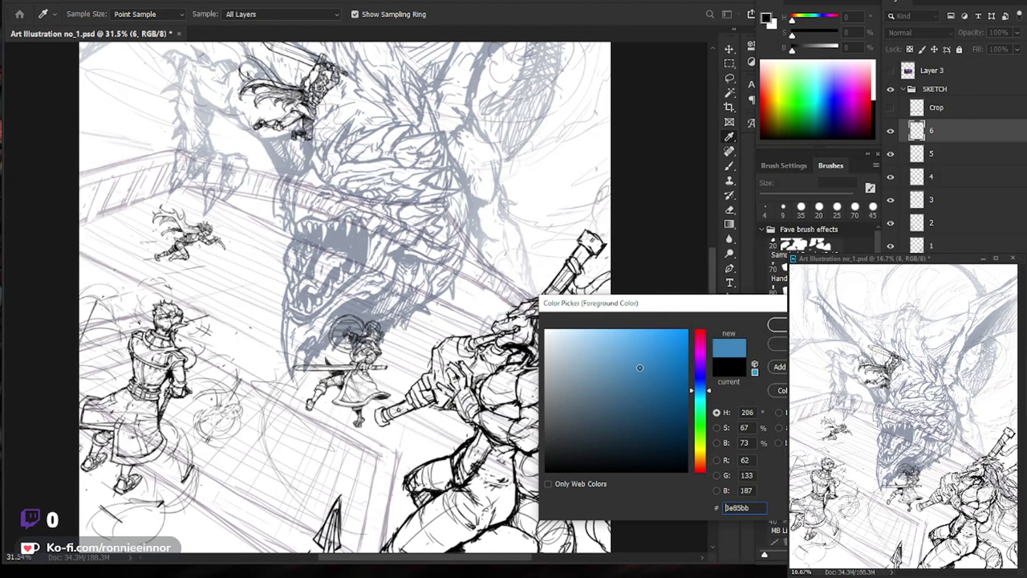
key("Return")
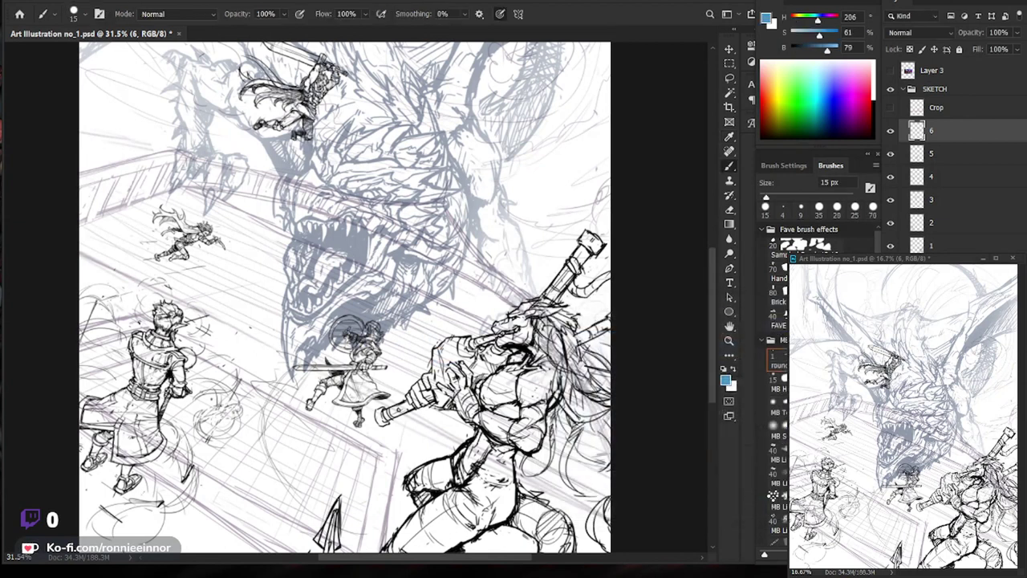
scroll(533, 329, "down", 3)
scroll(361, 339, "up", 2)
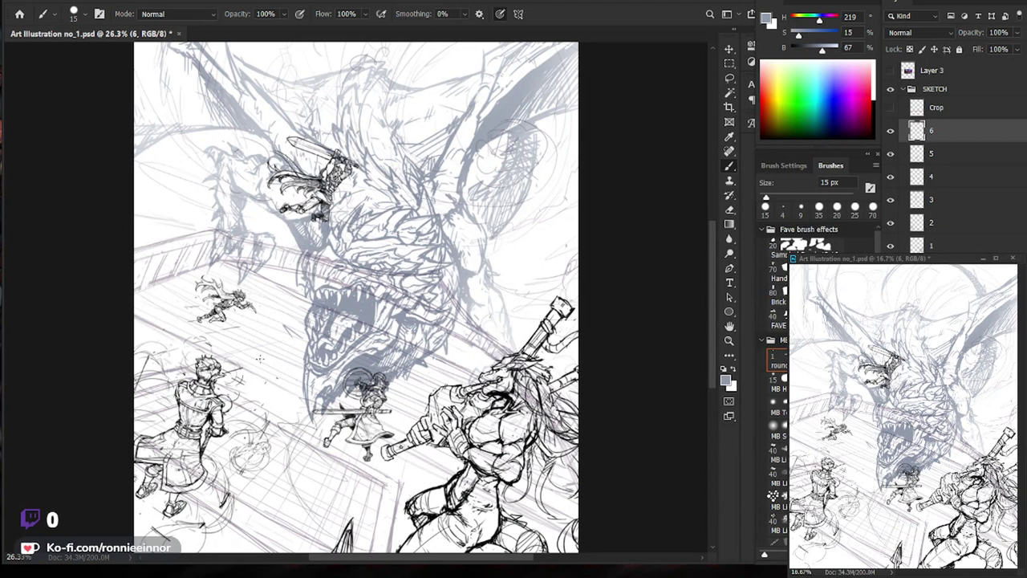
mouse_move(282, 343)
left_mouse_down()
mouse_move(228, 356)
mouse_move(274, 353)
left_mouse_up()
Show the pink perspective grid and move layer 6 beneath layer 1 in the SKETCH group.
mouse_move(237, 321)
left_mouse_down()
mouse_move(270, 342)
mouse_move(259, 346)
left_mouse_up()
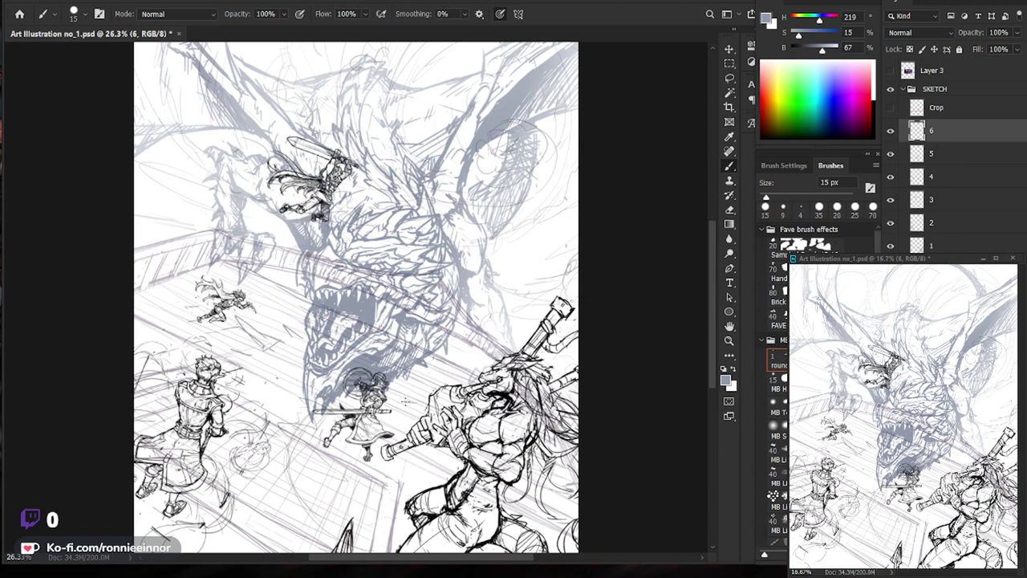
key("ctrl+z")
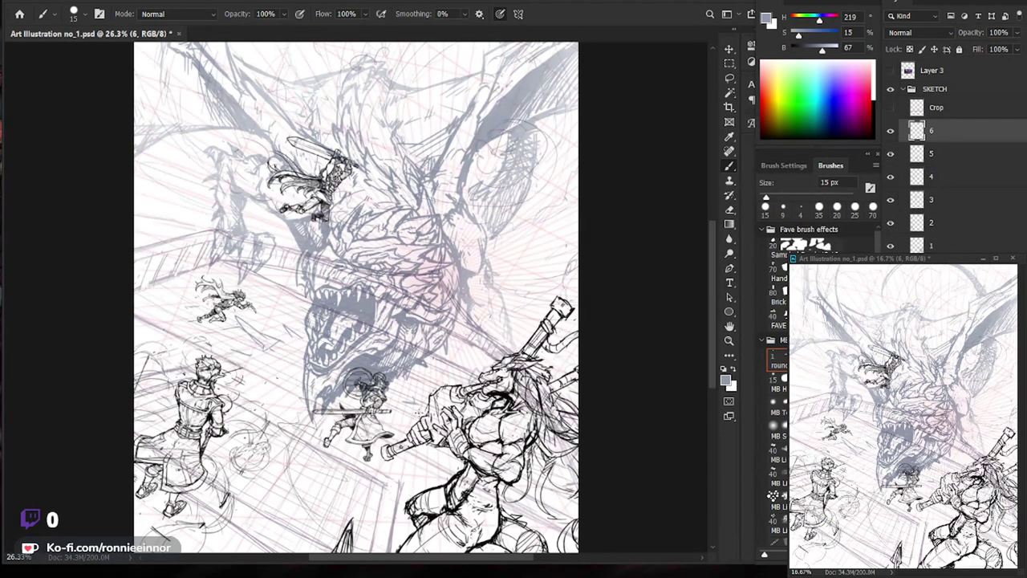
key("e")
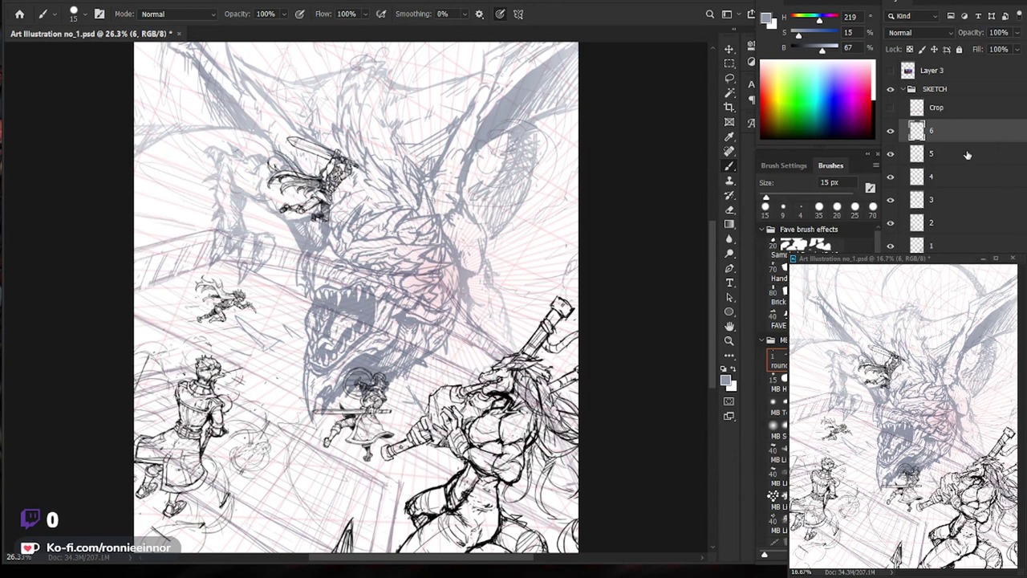
left_click_drag(960, 130, 955, 247)
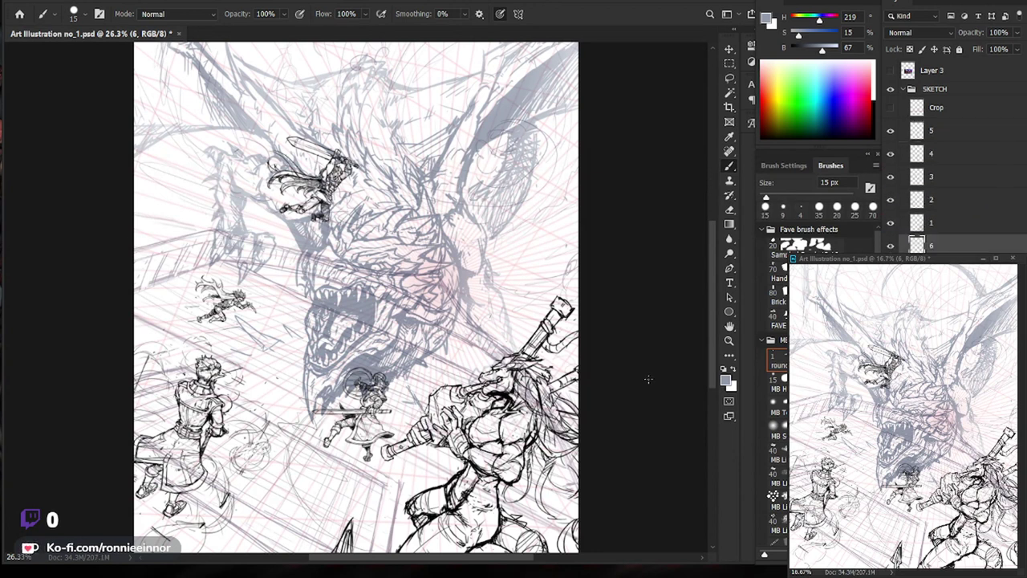
Sketch faint lines around the dragon's lower jaw and left of the swordsman.
mouse_move(414, 395)
left_mouse_down()
mouse_move(460, 433)
mouse_move(445, 449)
left_mouse_up()
left_click_drag(411, 372, 438, 382)
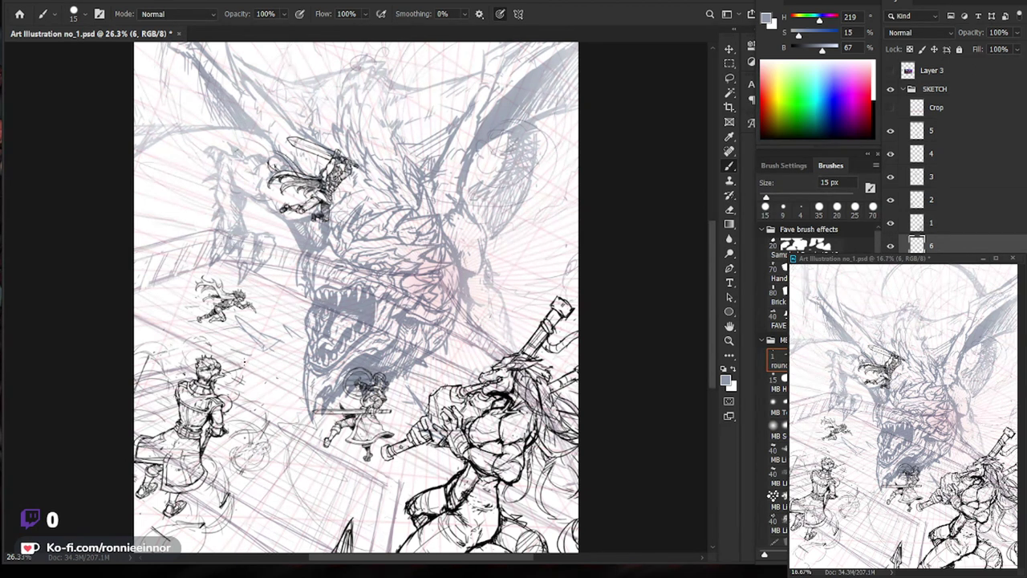
left_click_drag(217, 345, 154, 292)
left_click_drag(166, 348, 135, 279)
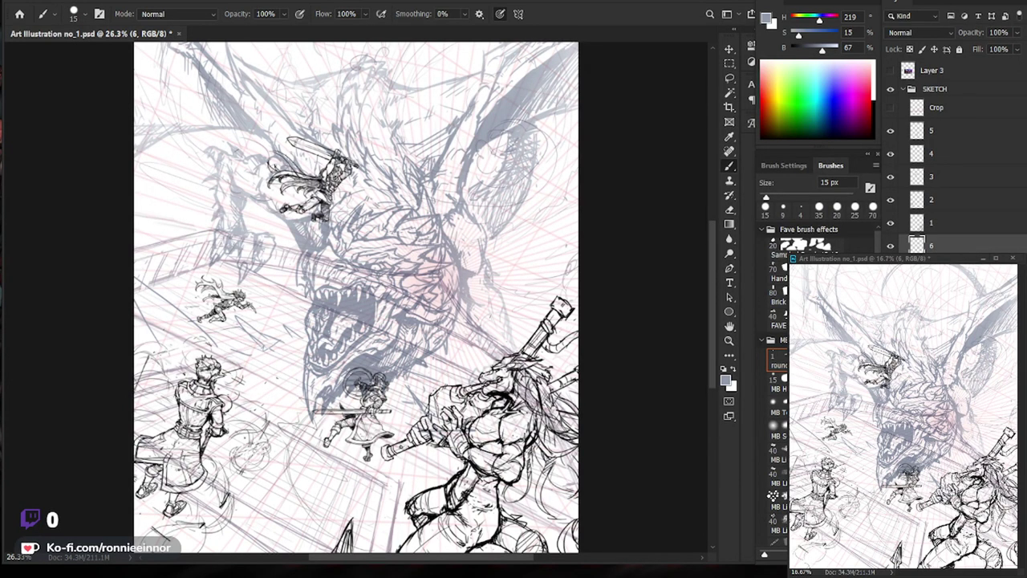
Zoom in and draw three diagonal strokes on the left side of the page.
left_click(283, 326, "ctrl")
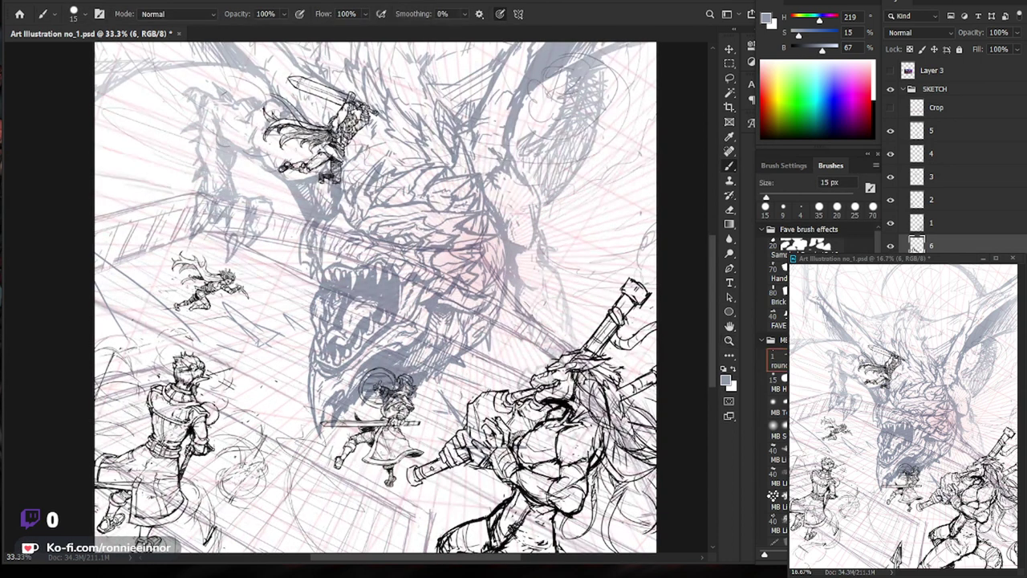
left_click_drag(170, 308, 201, 339)
left_click_drag(147, 287, 174, 313)
mouse_move(94, 247)
left_mouse_down()
mouse_move(149, 289)
mouse_move(122, 297)
left_mouse_up()
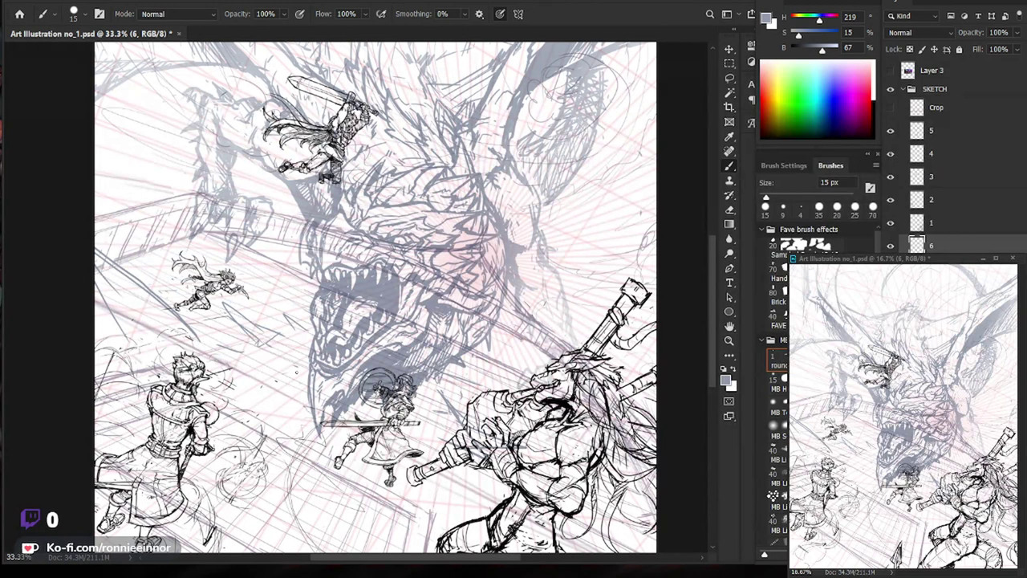
Sketch rough pencil strokes across the lower-left bridge floor.
scroll(280, 368, "down", 2)
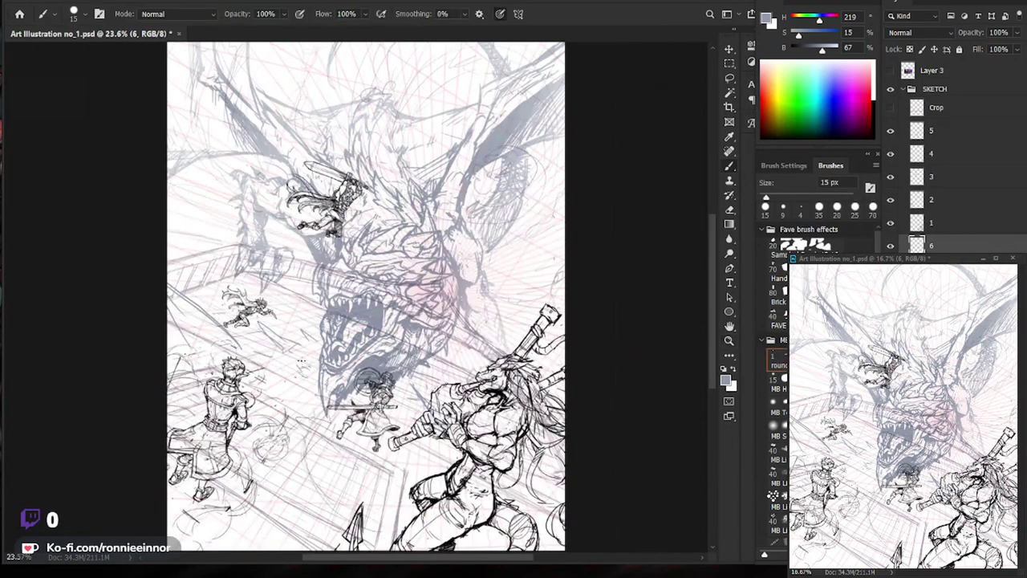
mouse_move(321, 416)
left_mouse_down()
mouse_move(289, 492)
mouse_move(309, 501)
mouse_move(347, 460)
mouse_move(319, 432)
mouse_move(336, 422)
left_mouse_up()
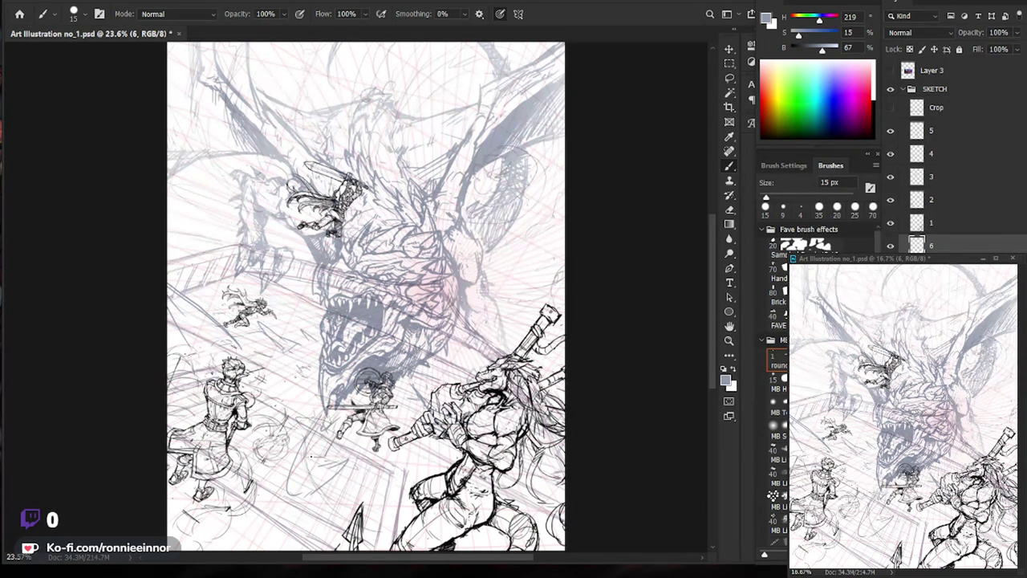
key("e")
key("b")
mouse_move(321, 473)
left_mouse_down()
mouse_move(287, 465)
mouse_move(276, 514)
mouse_move(290, 516)
left_mouse_up()
left_click_drag(275, 498, 266, 549)
left_click_drag(329, 492, 319, 550)
Add more vertical strokes on the lower-left bridge and short hatches left of centre.
key("e")
key("b")
left_click_drag(281, 504, 277, 546)
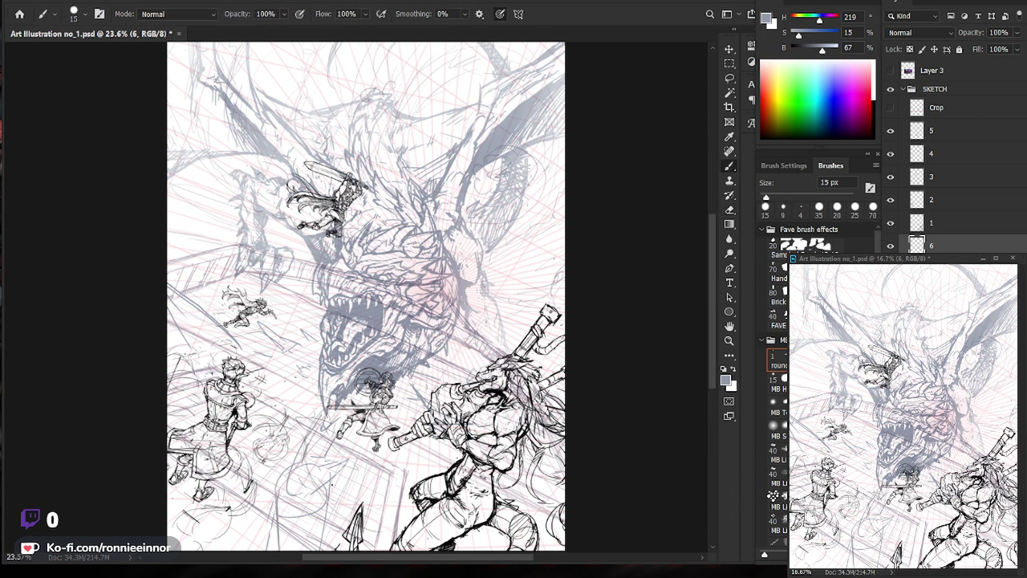
mouse_move(302, 464)
left_mouse_down()
mouse_move(297, 544)
mouse_move(311, 513)
mouse_move(289, 550)
left_mouse_up()
left_click_drag(321, 497, 329, 552)
left_click_drag(262, 502, 255, 550)
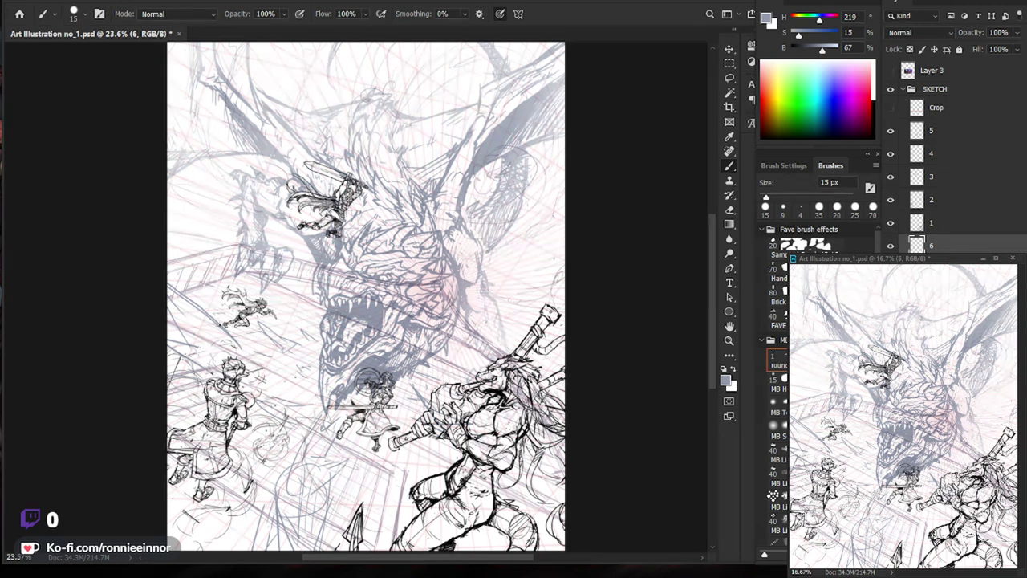
mouse_move(274, 355)
left_mouse_down()
mouse_move(249, 337)
mouse_move(262, 367)
mouse_move(265, 353)
left_mouse_up()
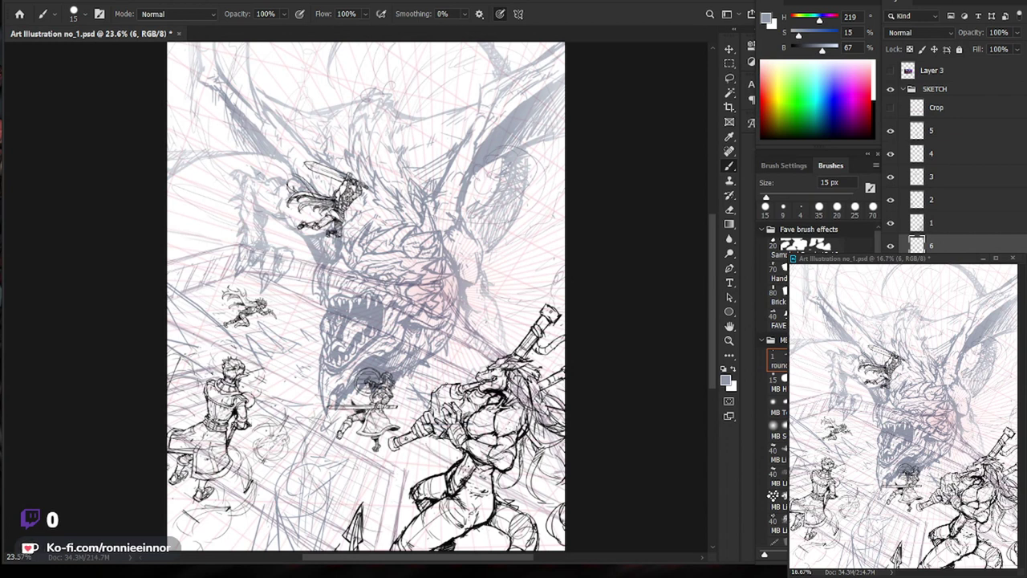
Add small dark strokes at the big warrior's hips and waist.
mouse_move(410, 439)
left_mouse_down()
mouse_move(454, 454)
mouse_move(411, 467)
mouse_move(429, 465)
mouse_move(435, 449)
mouse_move(445, 488)
mouse_move(432, 472)
left_mouse_up()
key("e")
key("b")
left_click_drag(398, 421, 403, 471)
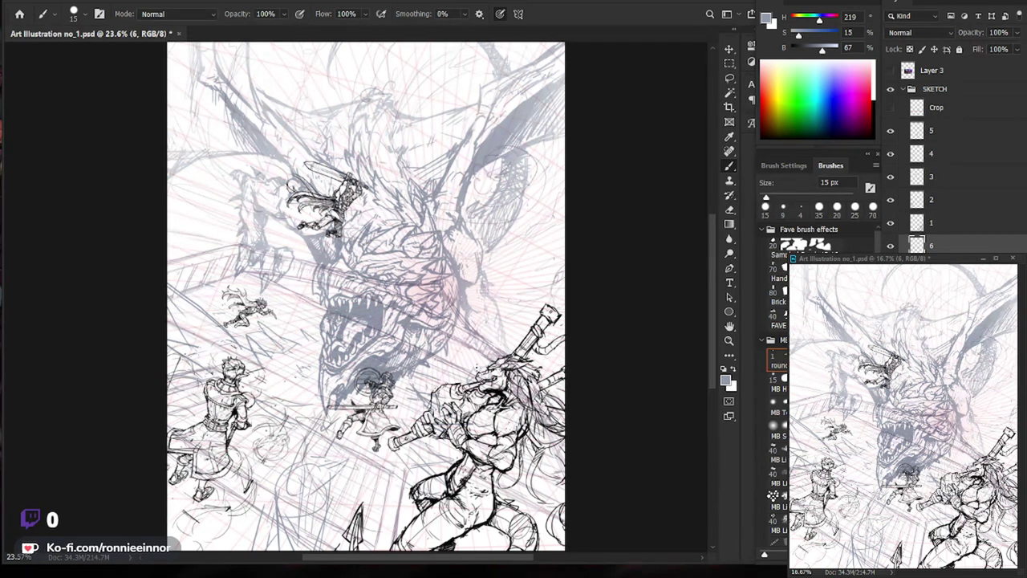
Enlarge the eraser to 150 px and erase stray sketch lines on the lower bridge.
key("e")
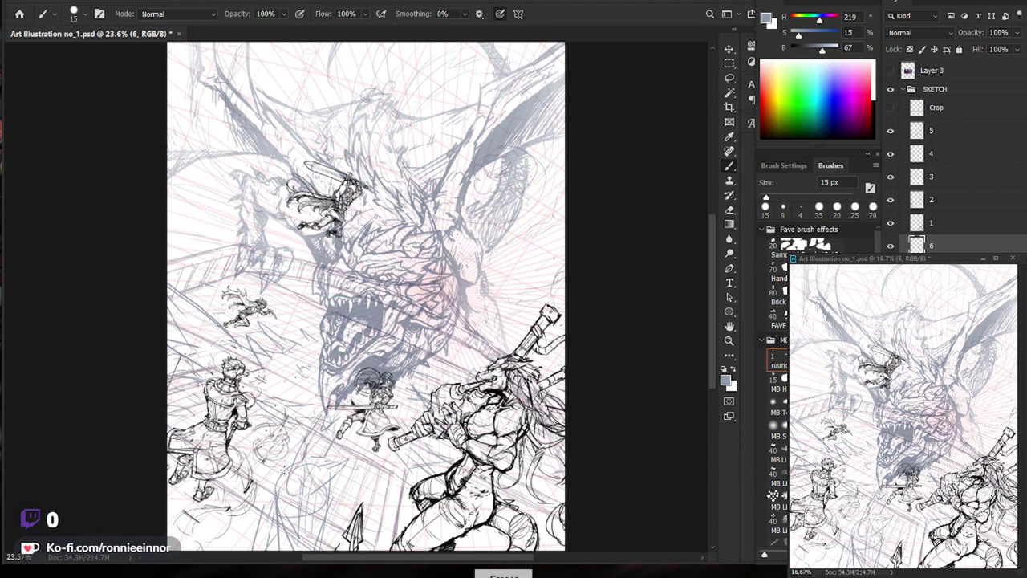
key("bracketleft")
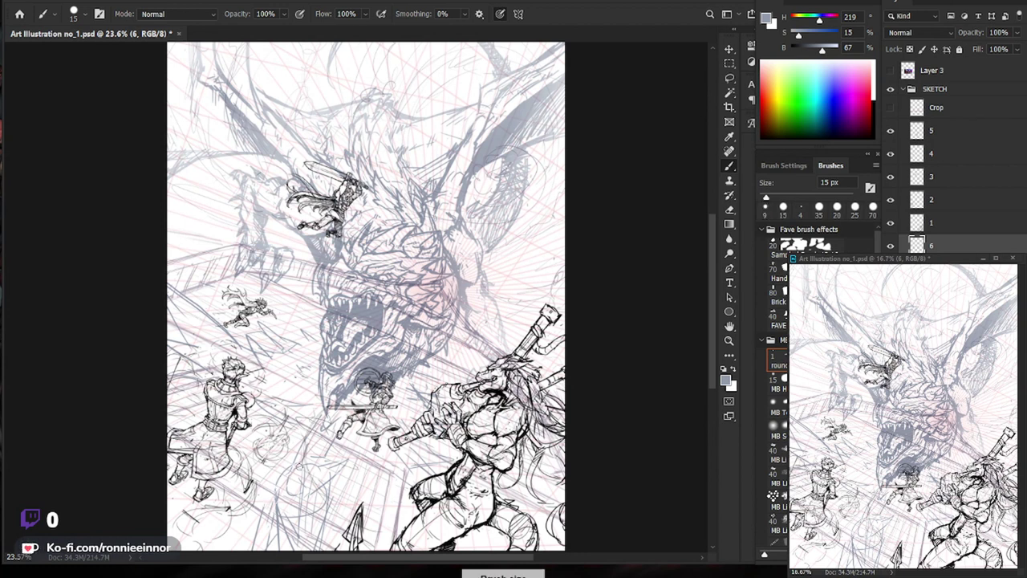
key("e")
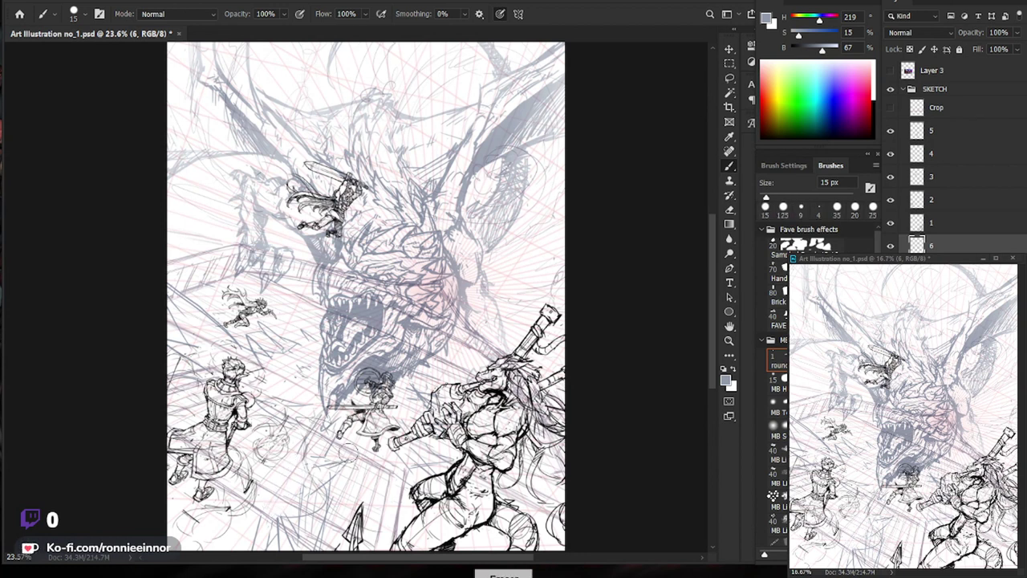
left_click_drag(355, 467, 325, 462)
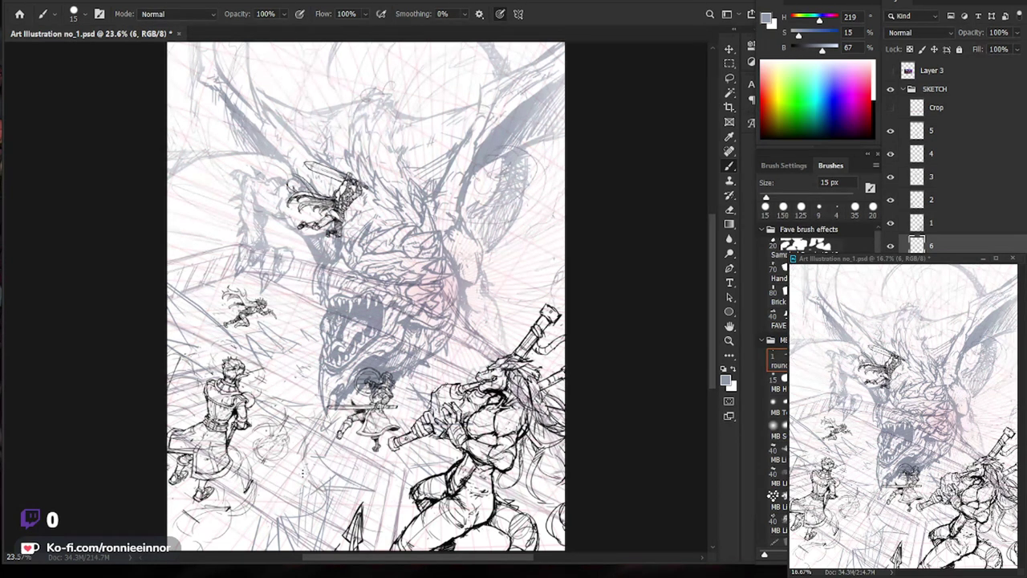
key("e")
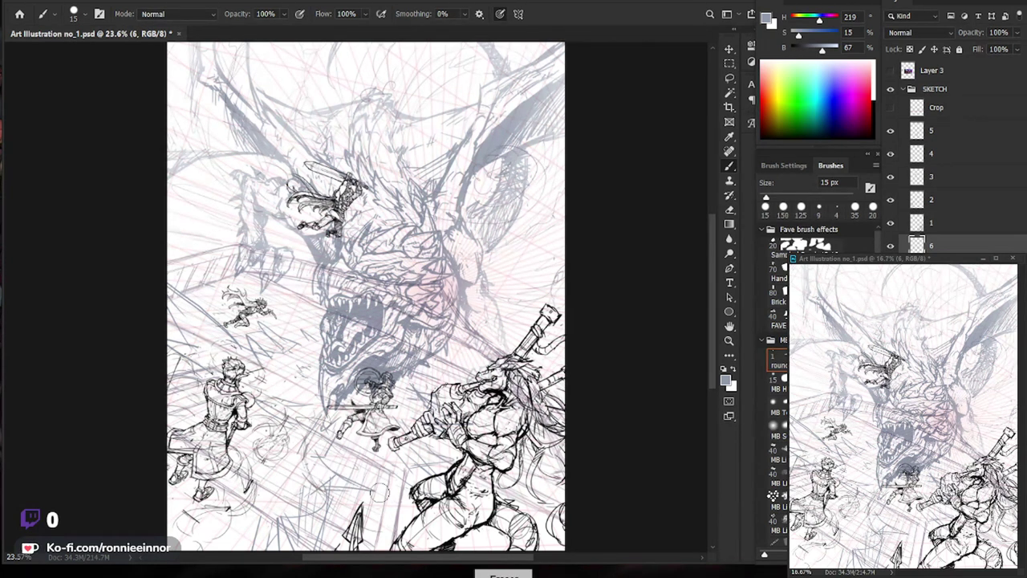
mouse_move(336, 474)
left_mouse_down()
mouse_move(324, 456)
mouse_move(312, 483)
mouse_move(337, 497)
left_mouse_up()
Redraw the small strokes in the lower-left bridge area.
mouse_move(285, 473)
left_mouse_down()
mouse_move(245, 529)
mouse_move(272, 513)
mouse_move(260, 506)
mouse_move(244, 541)
left_mouse_up()
mouse_move(273, 489)
left_mouse_down()
mouse_move(236, 530)
mouse_move(262, 493)
mouse_move(265, 523)
mouse_move(236, 547)
left_mouse_up()
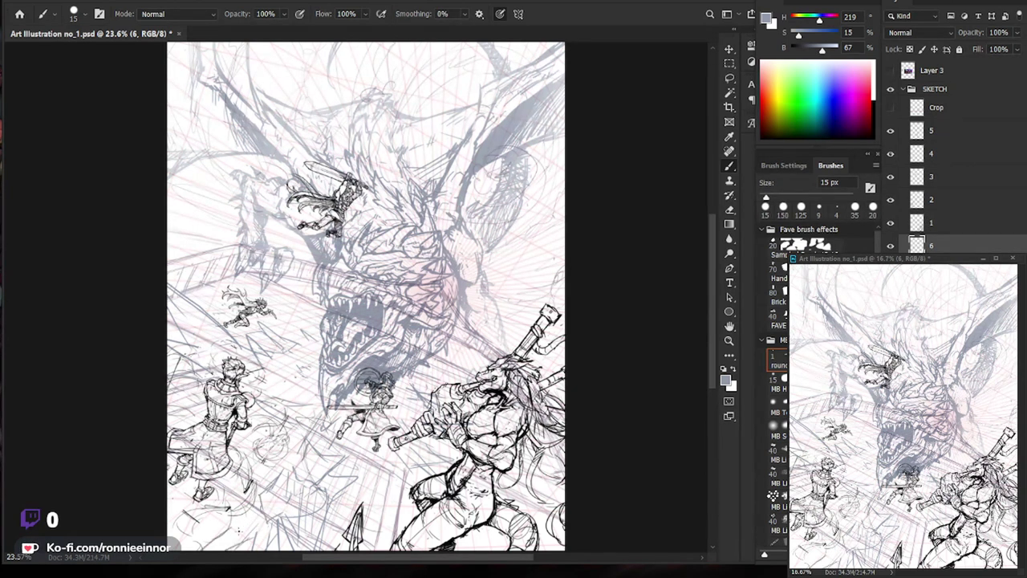
scroll(247, 530, "left", 5)
left_click_drag(256, 554, 432, 554)
Touch up the strokes on the big warrior's hip.
mouse_move(369, 459)
left_mouse_down()
mouse_move(392, 489)
mouse_move(358, 496)
left_mouse_up()
key("e")
left_click_drag(406, 474, 382, 493)
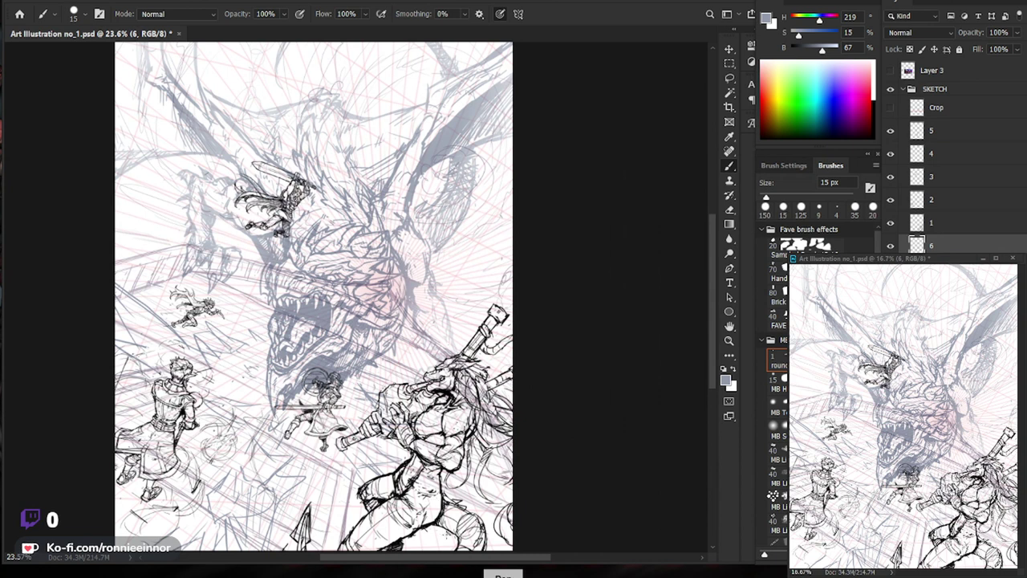
scroll(433, 554, "left", 1)
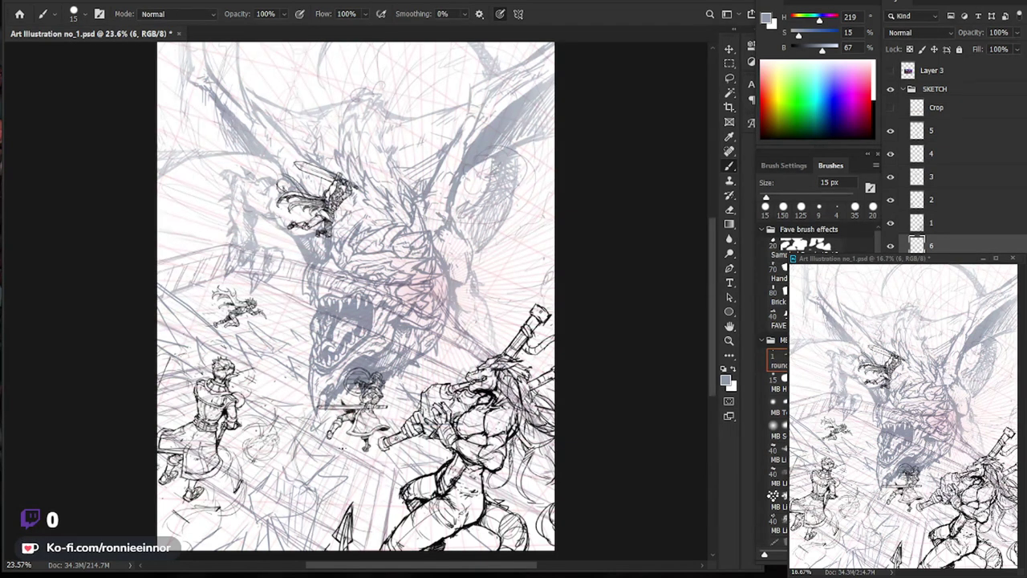
Add a short stroke at the warrior's hip and undo an accidental large erase.
left_click_drag(377, 454, 422, 478)
mouse_move(346, 465)
left_mouse_down()
mouse_move(371, 393)
mouse_move(195, 447)
left_mouse_up()
key("e")
key("ctrl+z")
key("b")
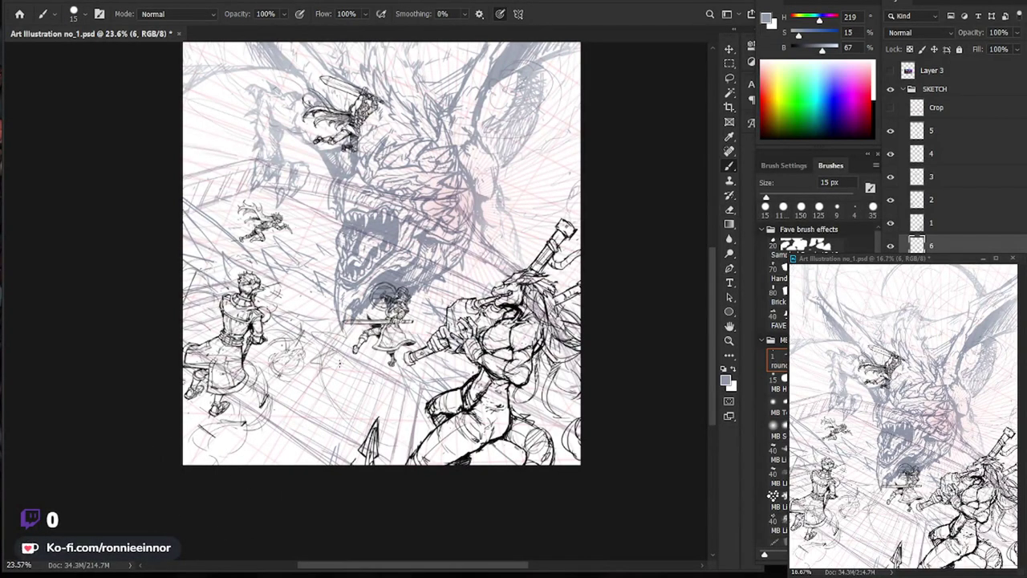
Hatch the lower bridge below the shield-bearer down toward the canvas bottom.
left_click_drag(353, 368, 316, 399)
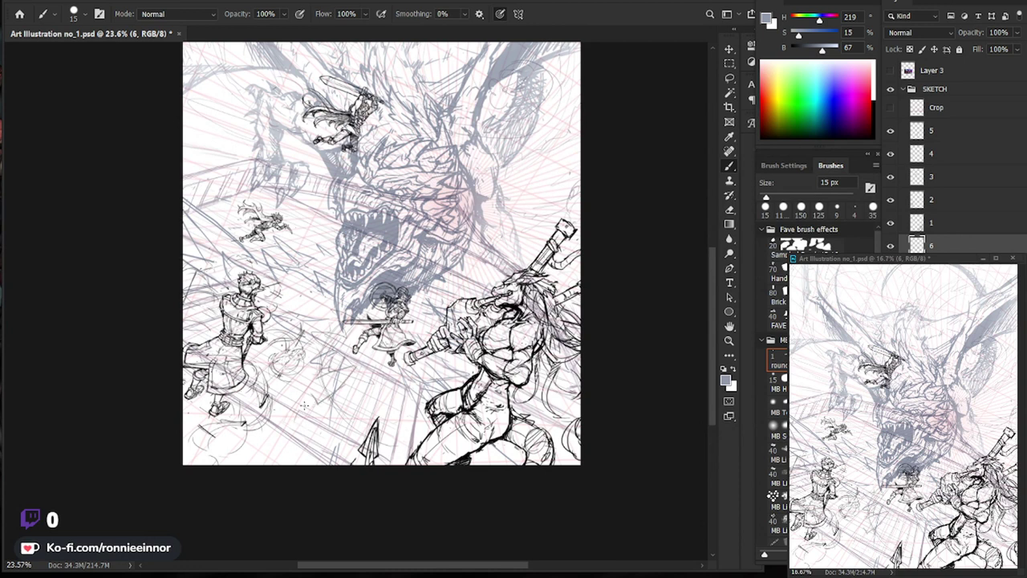
mouse_move(305, 398)
left_mouse_down()
mouse_move(283, 402)
mouse_move(268, 430)
mouse_move(341, 450)
left_mouse_up()
mouse_move(326, 404)
left_mouse_down()
mouse_move(310, 421)
mouse_move(326, 451)
mouse_move(301, 459)
mouse_move(306, 440)
mouse_move(315, 465)
mouse_move(294, 469)
left_mouse_up()
left_click_drag(357, 400, 338, 407)
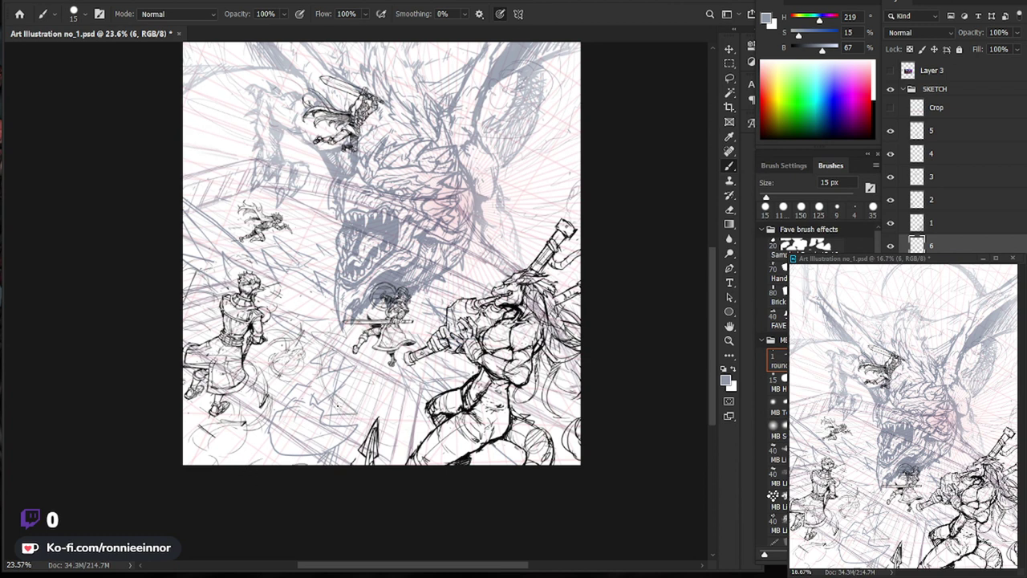
key("e")
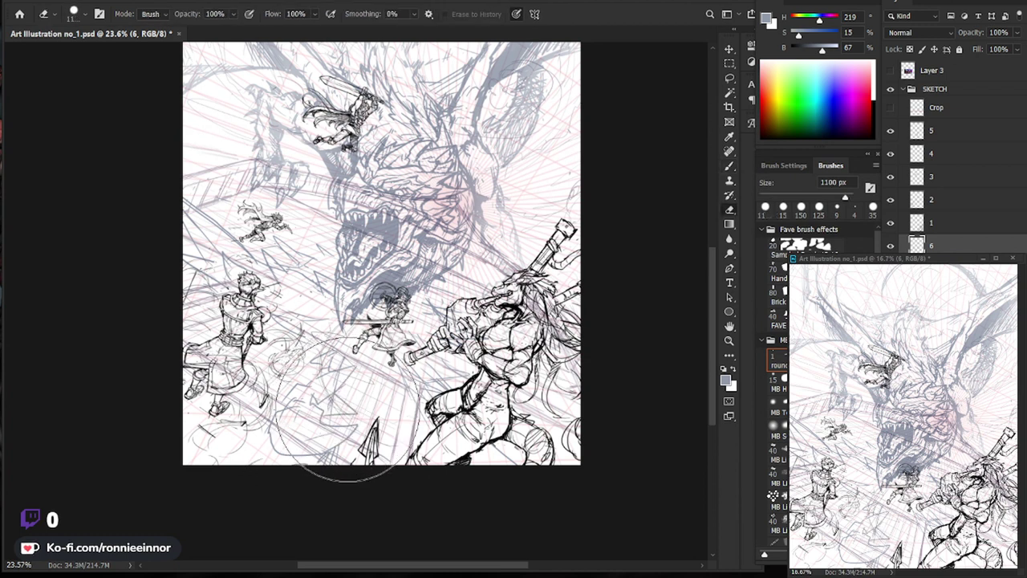
Add faint strokes below the shield-bearer, then undo the lines by the warrior's arm.
key("b")
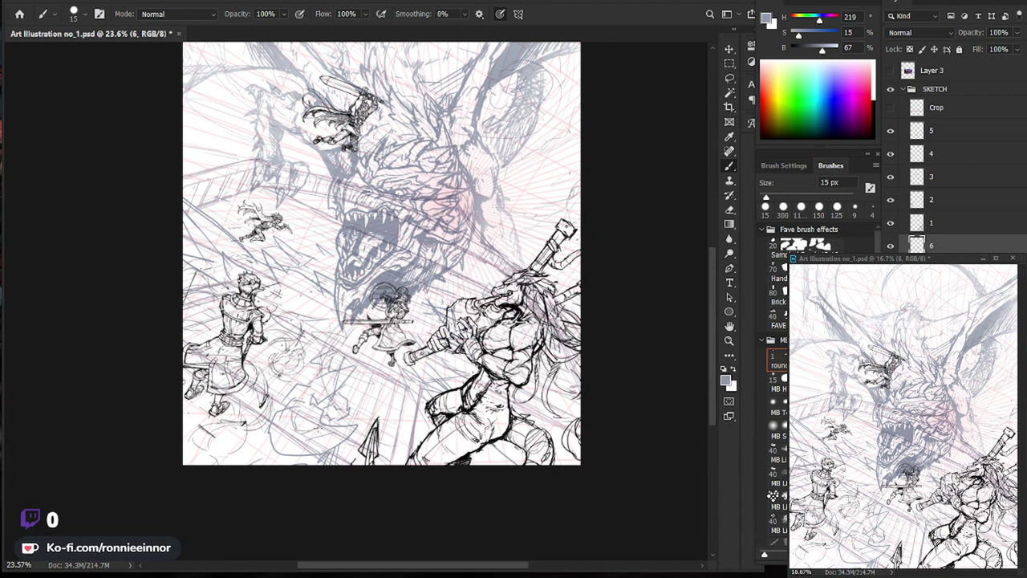
mouse_move(279, 410)
left_mouse_down()
mouse_move(283, 455)
mouse_move(290, 450)
mouse_move(240, 464)
mouse_move(301, 465)
mouse_move(248, 468)
mouse_move(257, 448)
mouse_move(235, 462)
left_mouse_up()
key("e")
key("b")
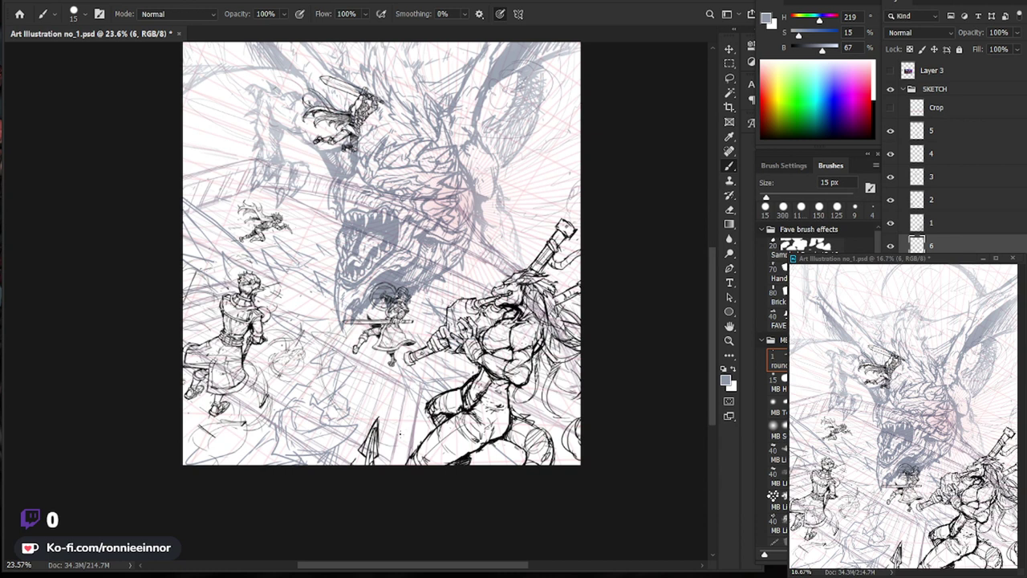
left_click_drag(352, 383, 361, 401)
mouse_move(305, 291)
left_mouse_down()
mouse_move(333, 304)
mouse_move(282, 304)
mouse_move(335, 311)
left_mouse_up()
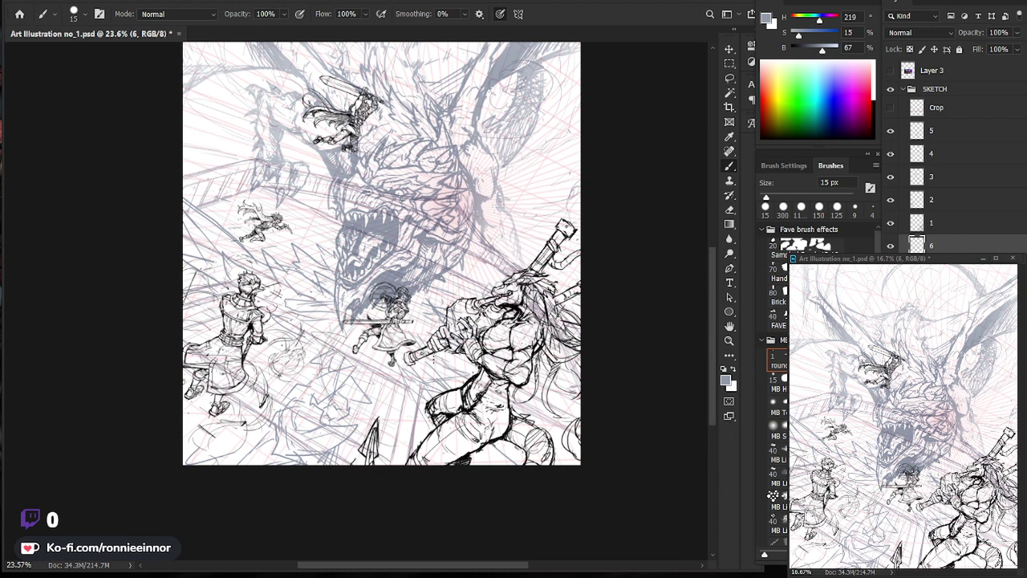
key("ctrl+z")
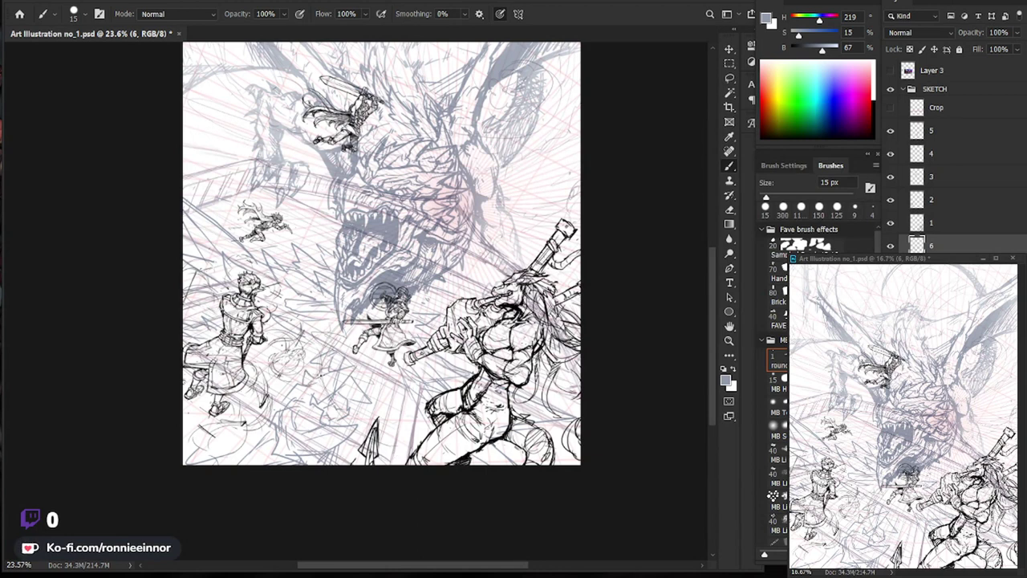
Rework strokes on the lower bridge and near the shield-bearer's head, then select layer 1.
left_click_drag(319, 376, 312, 403)
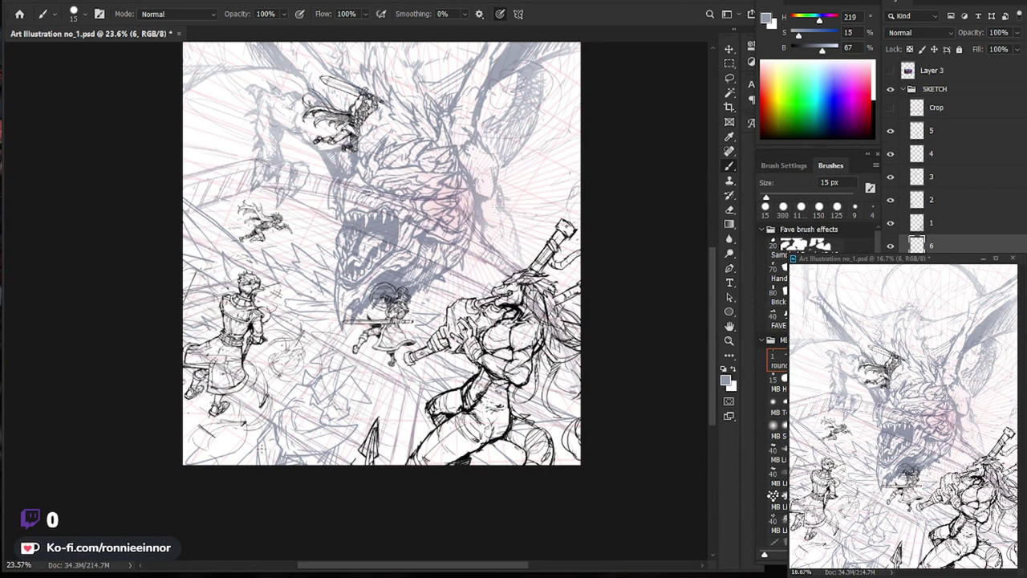
key("e")
mouse_move(226, 433)
left_mouse_down()
mouse_move(264, 461)
mouse_move(257, 465)
left_mouse_up()
key("b")
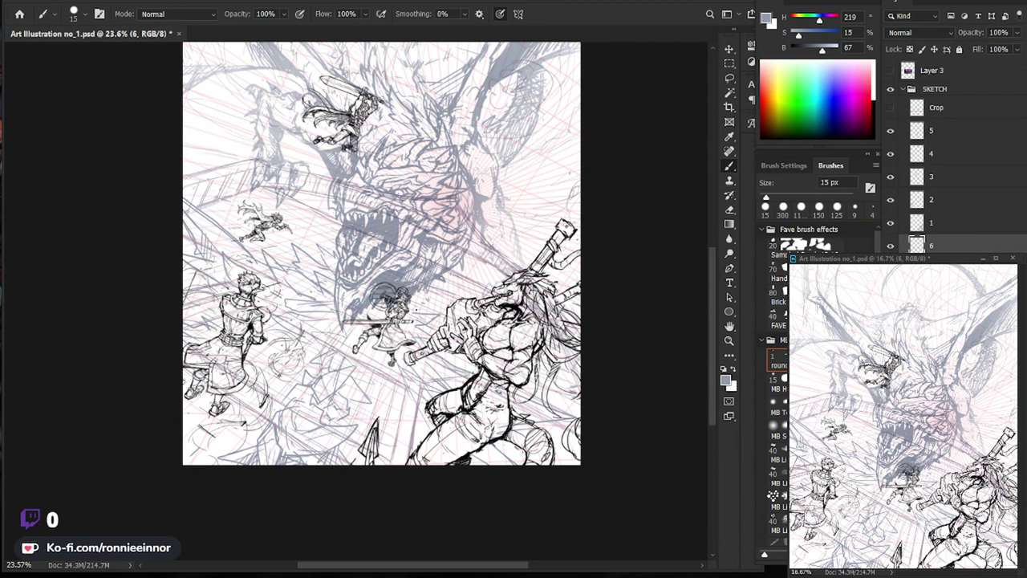
left_click_drag(281, 254, 297, 268)
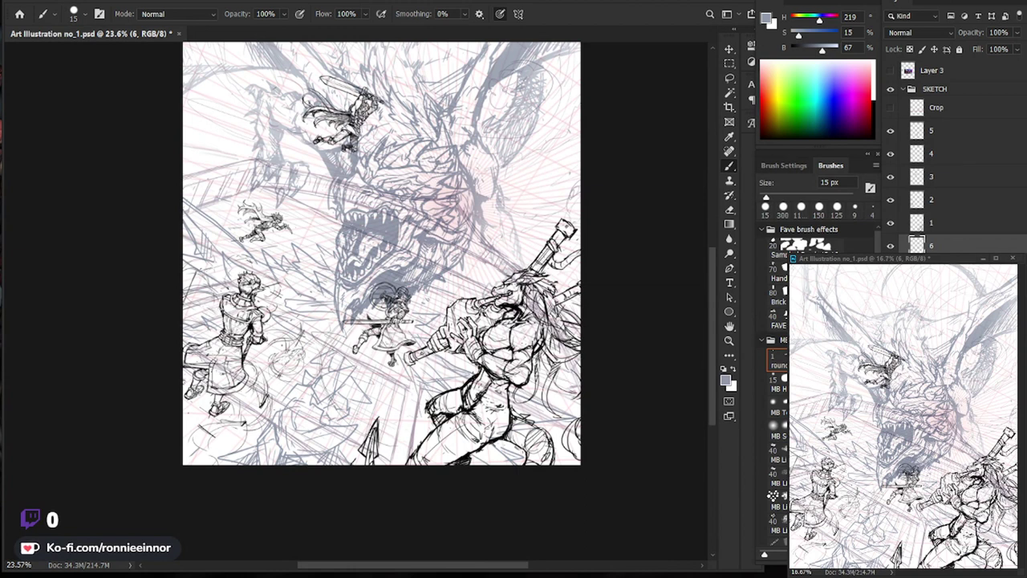
left_click(896, 225)
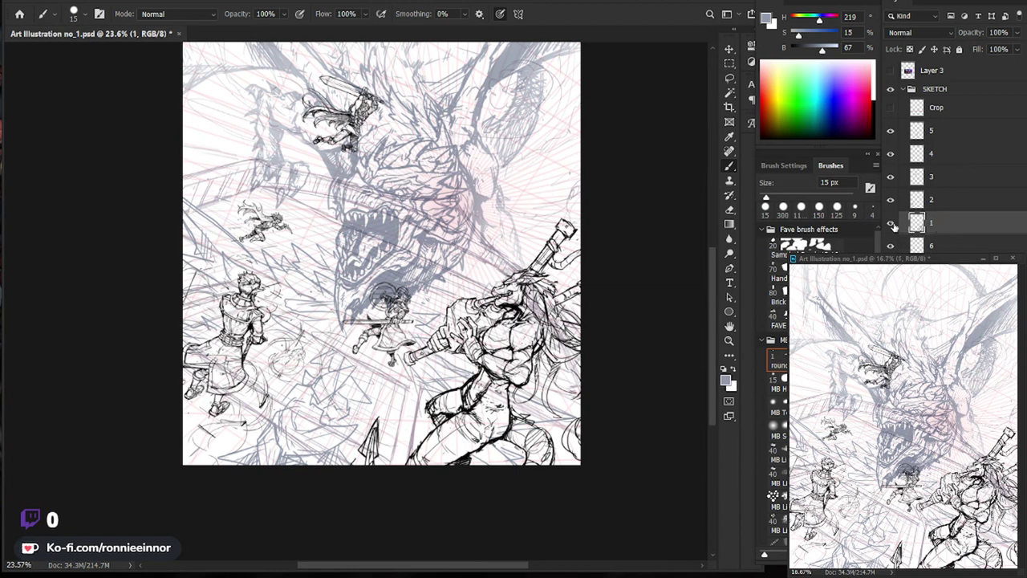
Move layer 1's line art down, check the zoomed-out view, and return to layer 6.
key("v")
left_click_drag(584, 414, 585, 440)
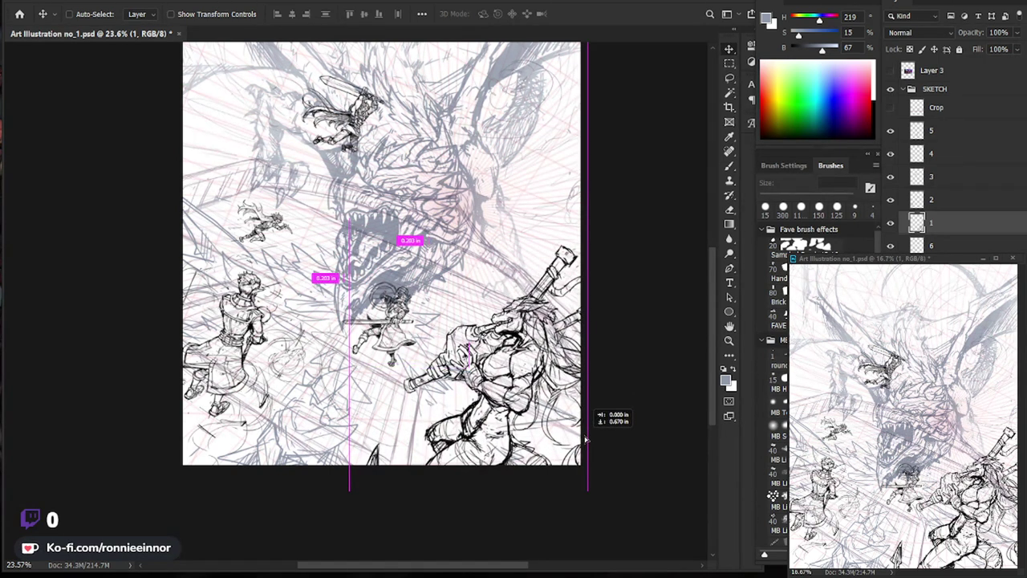
mouse_move(585, 440)
left_mouse_down()
mouse_move(565, 440)
mouse_move(567, 430)
mouse_move(364, 484)
left_mouse_up()
key("z")
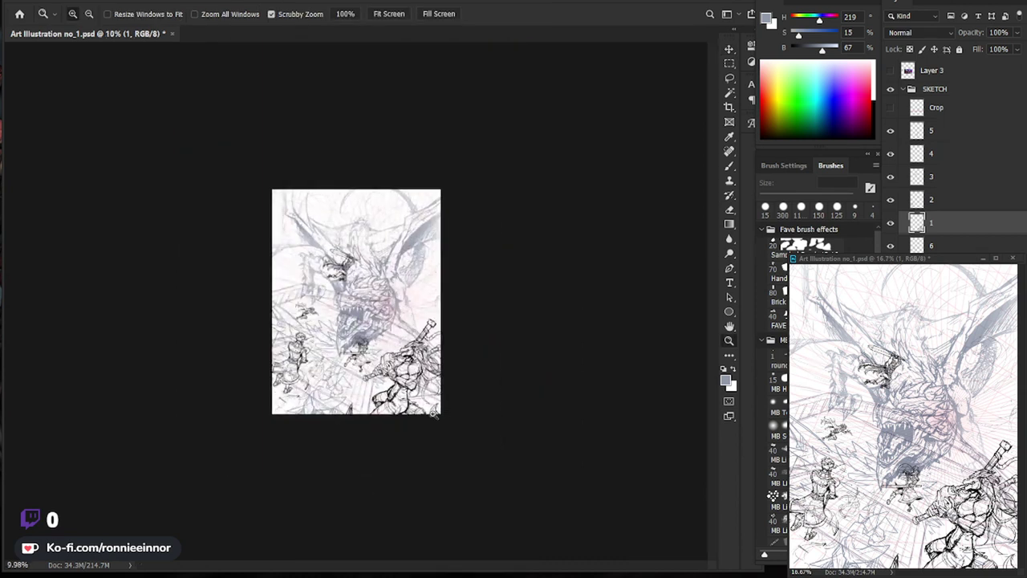
left_click_drag(445, 410, 484, 384)
scroll(594, 391, "down", 3)
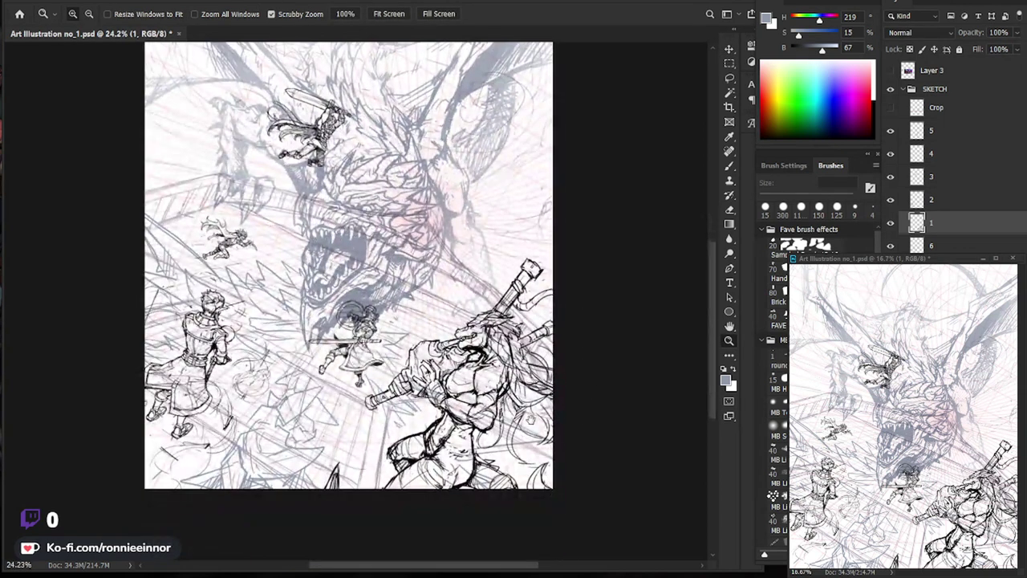
left_click(940, 241)
key("b")
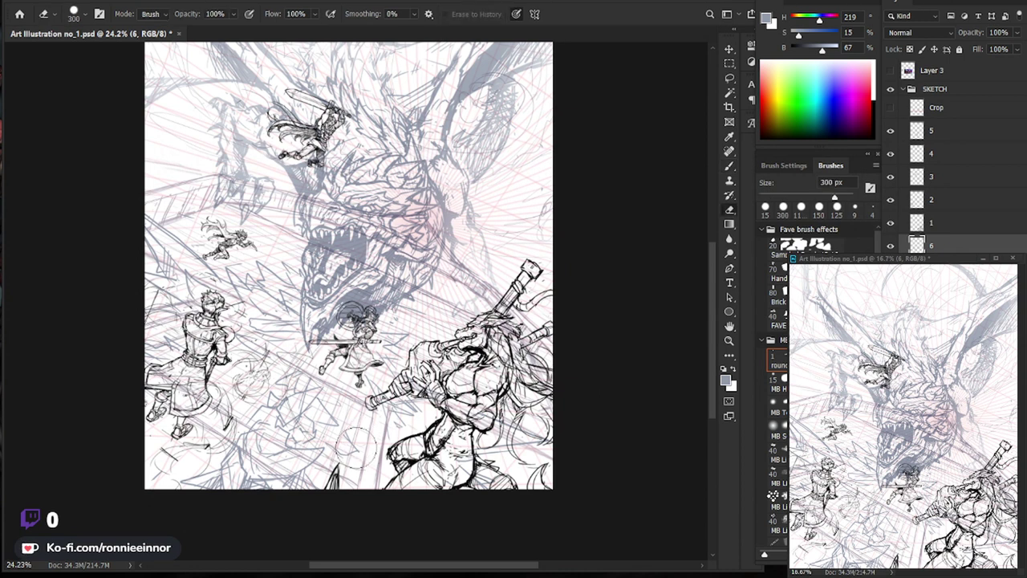
Sketch short strokes below the dragon's jaw around the lower figures.
left_click_drag(331, 458, 345, 445)
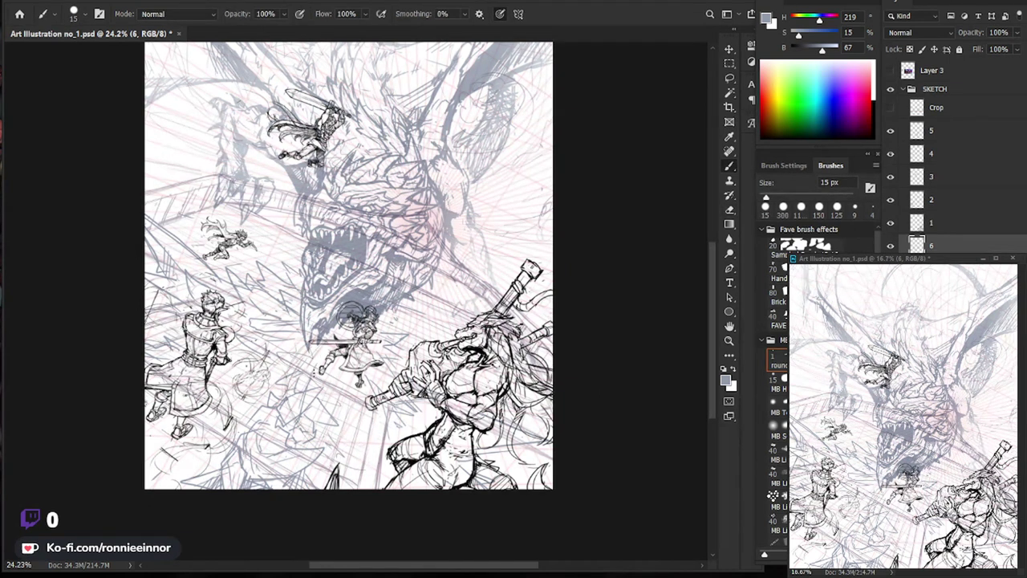
key("e")
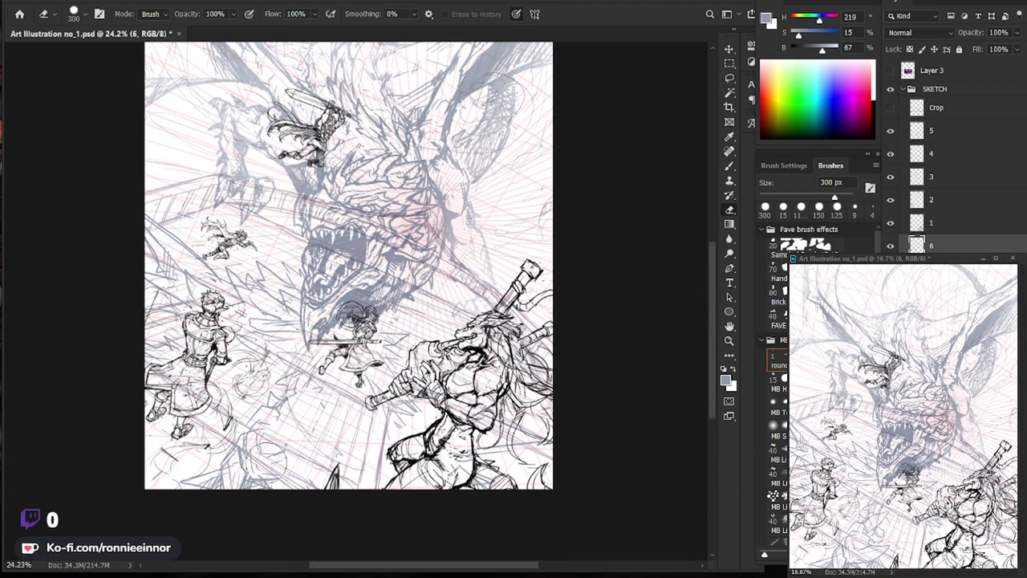
key("b")
left_click_drag(294, 377, 286, 404)
mouse_move(265, 341)
left_mouse_down()
mouse_move(261, 434)
mouse_move(302, 443)
left_mouse_up()
left_click_drag(317, 403, 295, 422)
left_click_drag(293, 405, 283, 445)
mouse_move(326, 419)
left_mouse_down()
mouse_move(317, 449)
mouse_move(308, 431)
left_mouse_up()
mouse_move(314, 387)
left_mouse_down()
mouse_move(307, 413)
mouse_move(249, 453)
left_mouse_up()
left_click_drag(288, 413, 248, 457)
mouse_move(257, 393)
left_mouse_down()
mouse_move(265, 445)
mouse_move(269, 408)
mouse_move(273, 438)
mouse_move(213, 482)
left_mouse_up()
Alternate brush and eraser to rework short strokes near the bottom centre.
key("e")
key("b")
mouse_move(260, 438)
left_mouse_down()
mouse_move(243, 448)
mouse_move(228, 488)
mouse_move(297, 486)
left_mouse_up()
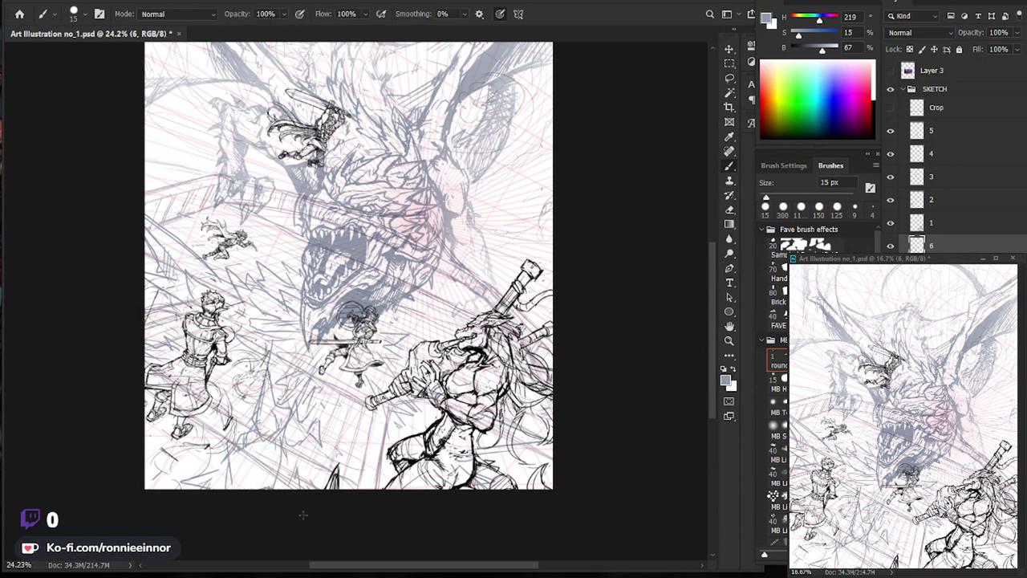
key("e")
key("b")
left_click_drag(287, 448, 301, 486)
left_click_drag(321, 446, 282, 487)
key("e")
key("b")
mouse_move(304, 446)
left_mouse_down()
mouse_move(304, 484)
mouse_move(273, 487)
mouse_move(292, 459)
mouse_move(302, 471)
mouse_move(289, 482)
mouse_move(289, 458)
mouse_move(274, 479)
left_mouse_up()
key("e")
key("b")
left_click_drag(314, 486, 322, 510)
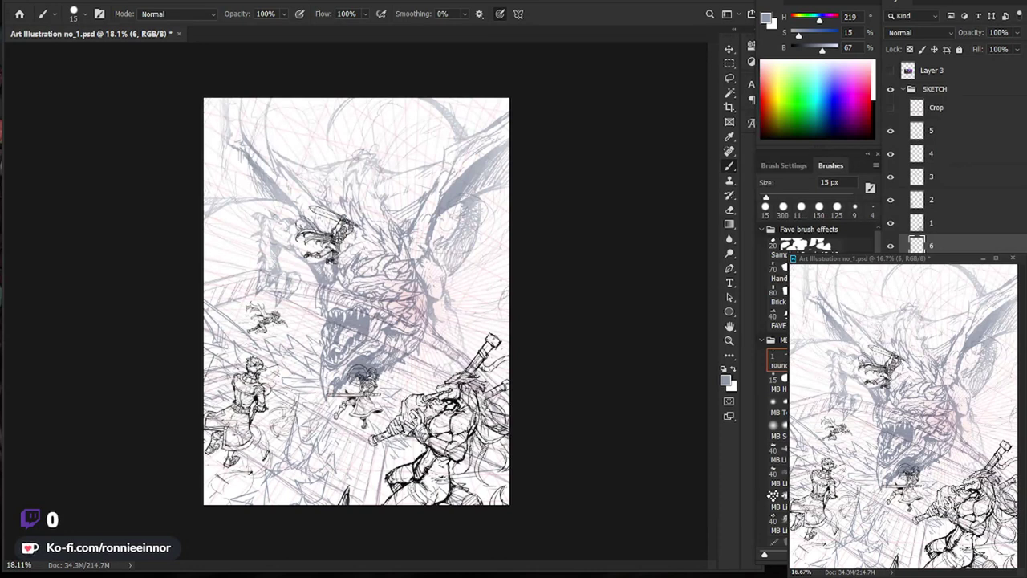
Scroll and pan the view to bring the artwork's bottom edge into sight.
scroll(357, 338, "up", 3)
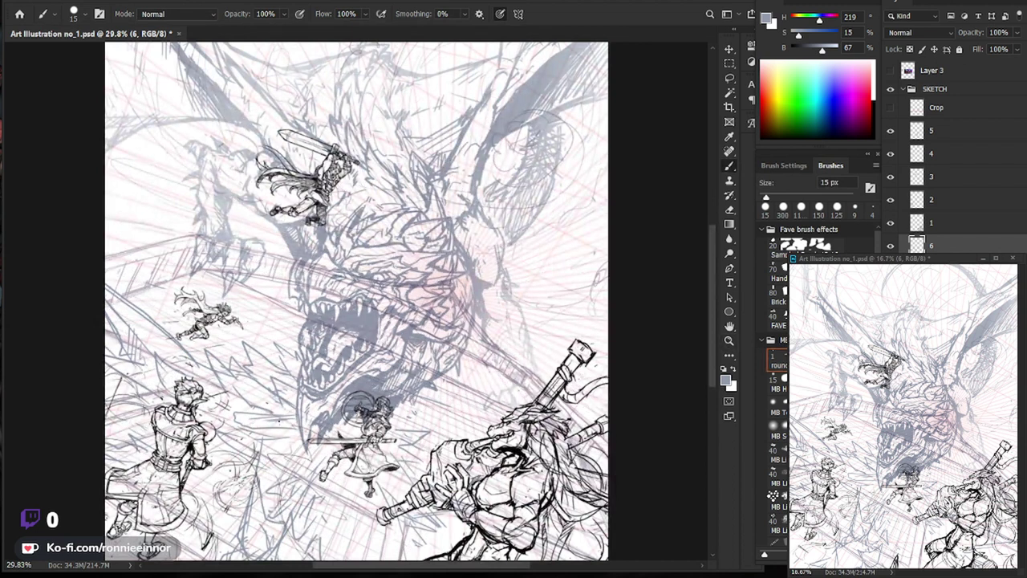
key("e")
key("b")
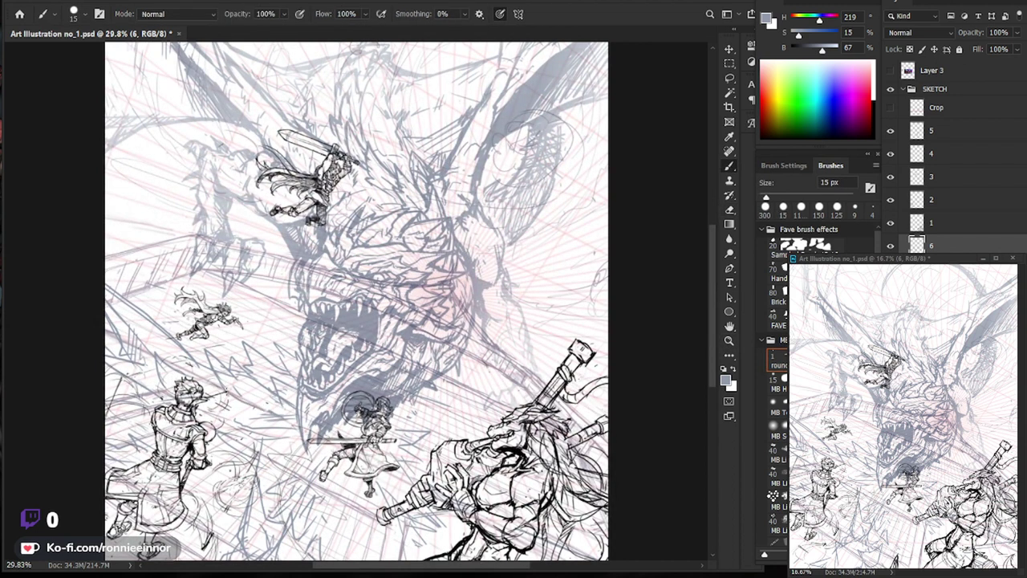
key("e")
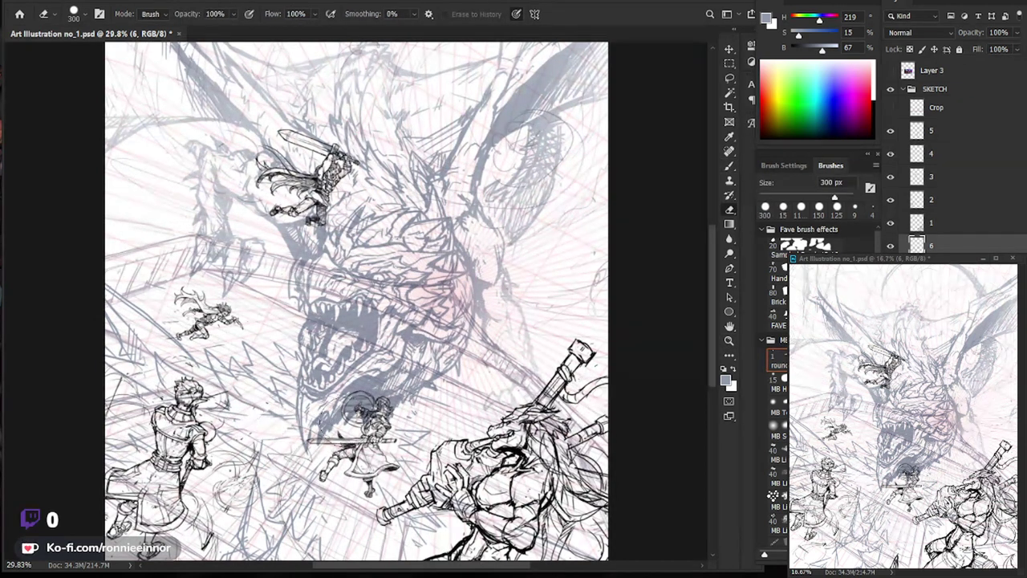
scroll(367, 421, "down", 3)
mouse_move(367, 321)
left_mouse_down()
mouse_move(337, 321)
mouse_move(339, 334)
left_mouse_up()
key("b")
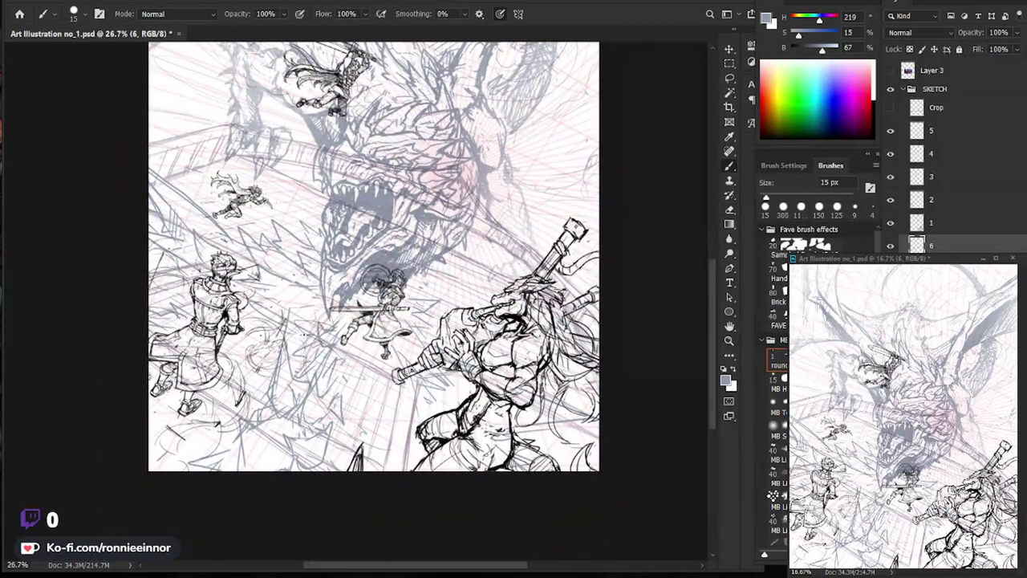
left_click_drag(438, 283, 451, 328)
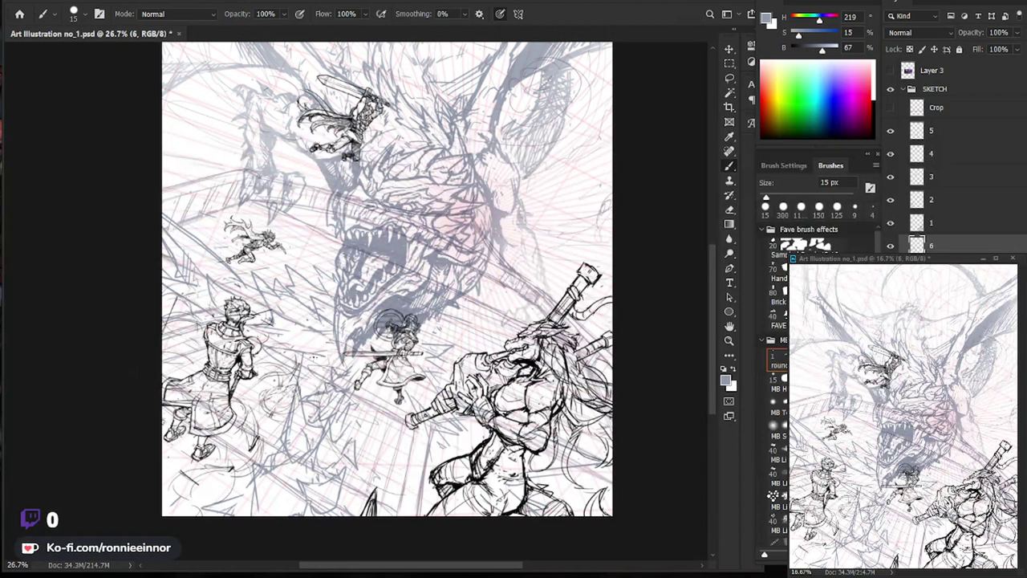
Shift the view left and zoom out to see the whole page.
key("e")
key("b")
left_click_drag(626, 333, 580, 338)
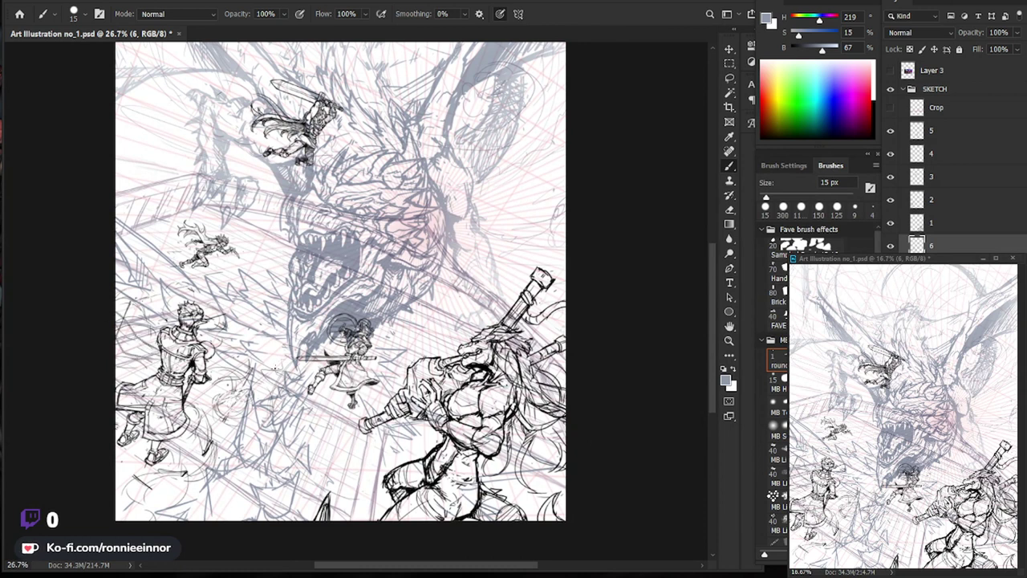
key("e")
key("b")
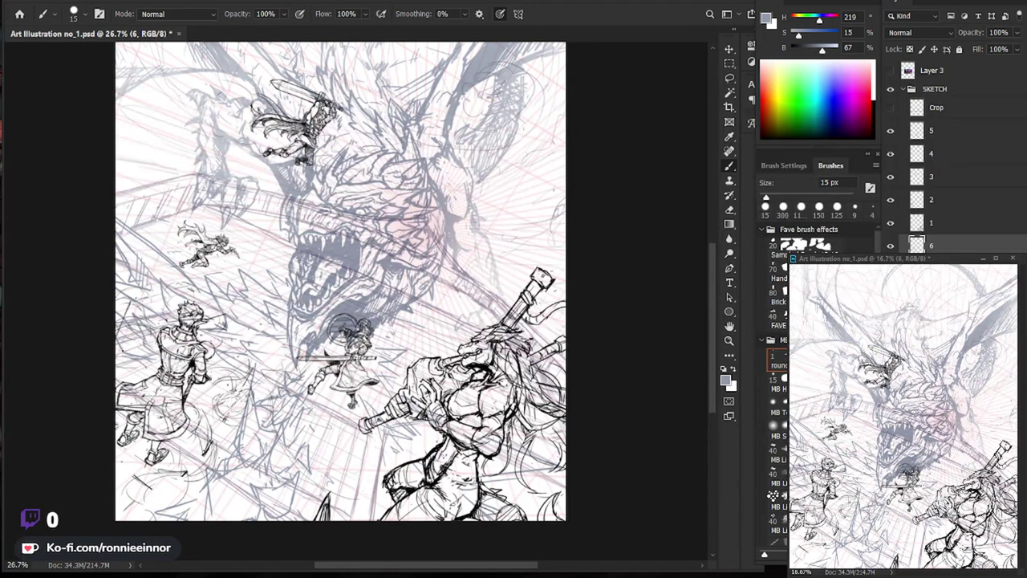
key("z")
left_click_drag(367, 280, 305, 280)
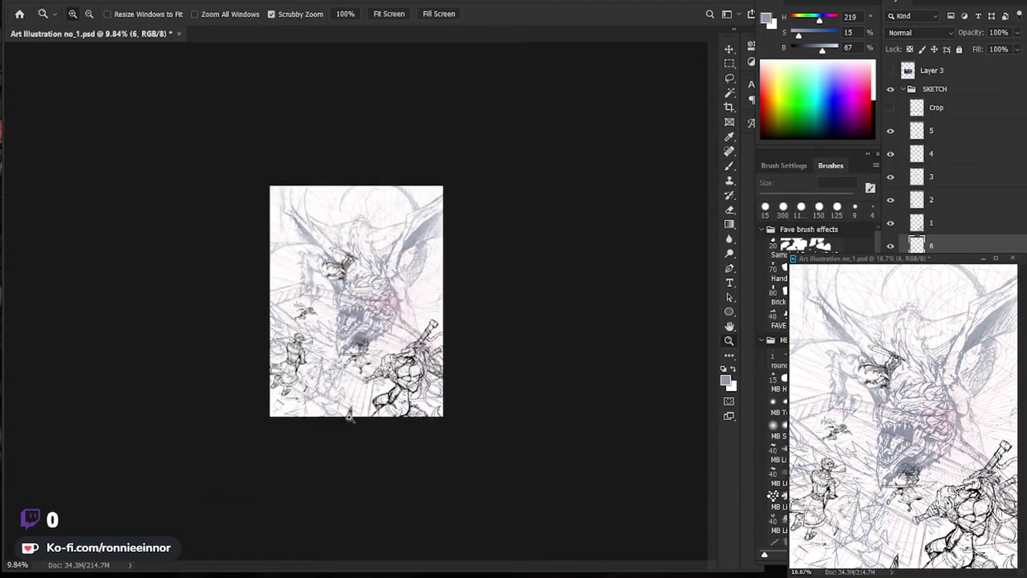
Zoom in and out to review the whole sketch, then move down to the Dragon 1 layer.
left_click_drag(359, 301, 425, 301)
key("b")
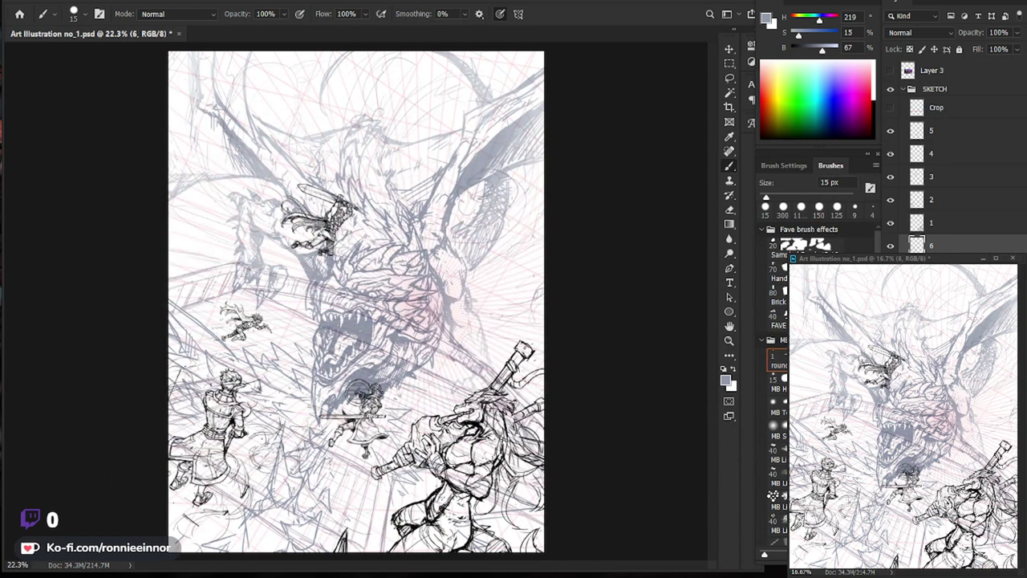
left_click_drag(460, 446, 450, 446)
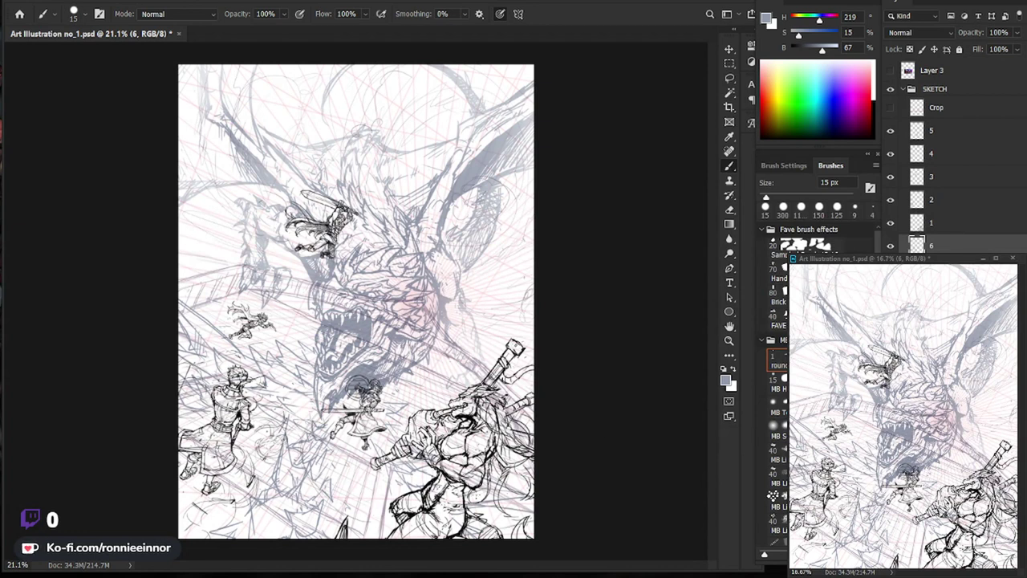
key("e")
mouse_move(546, 394)
left_mouse_down()
mouse_move(511, 394)
mouse_move(562, 394)
left_mouse_up()
left_click_drag(530, 345, 489, 345)
key("z")
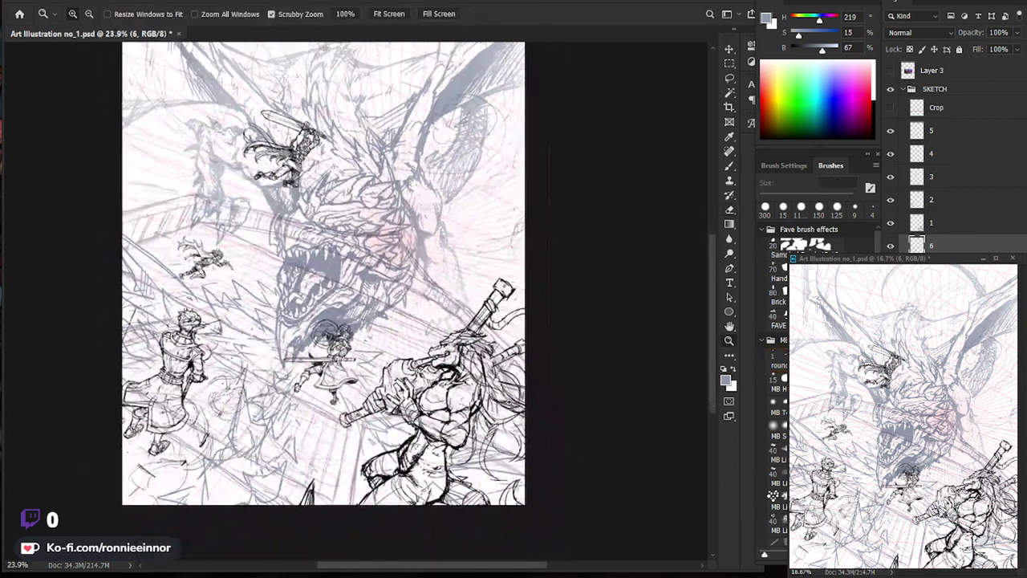
mouse_move(490, 440)
left_mouse_down()
mouse_move(457, 440)
mouse_move(514, 440)
left_mouse_up()
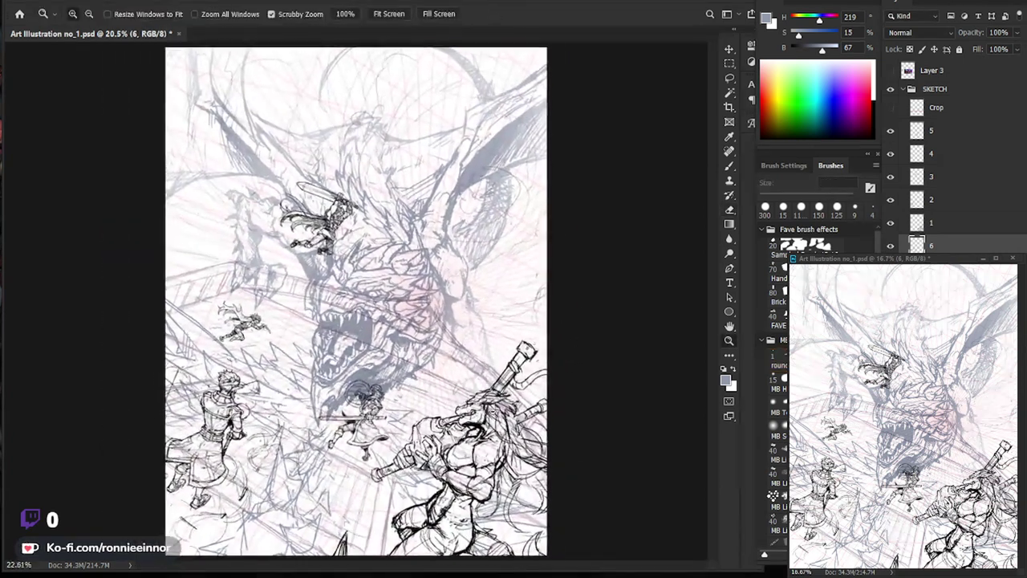
key("e")
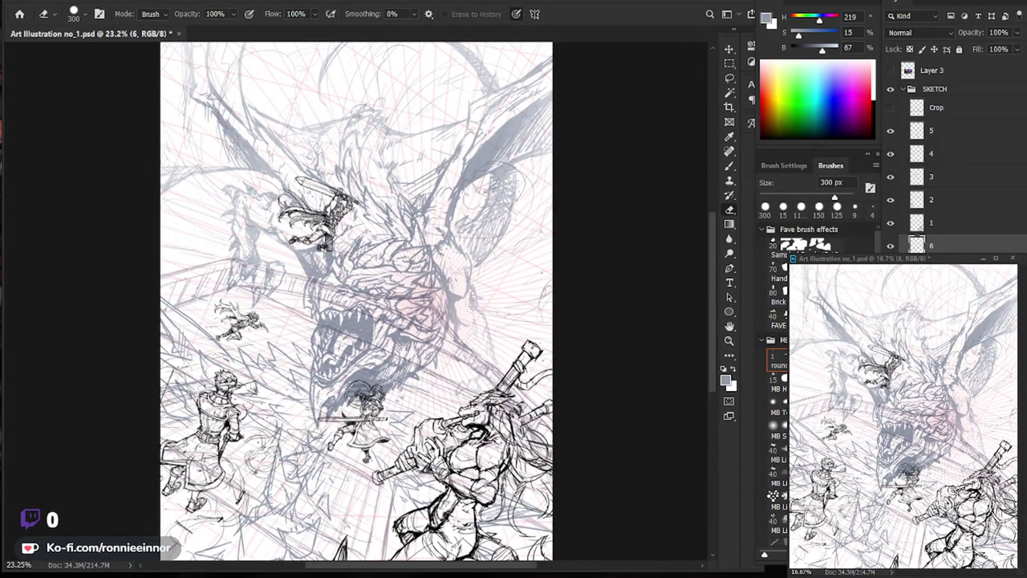
key("alt+bracketleft")
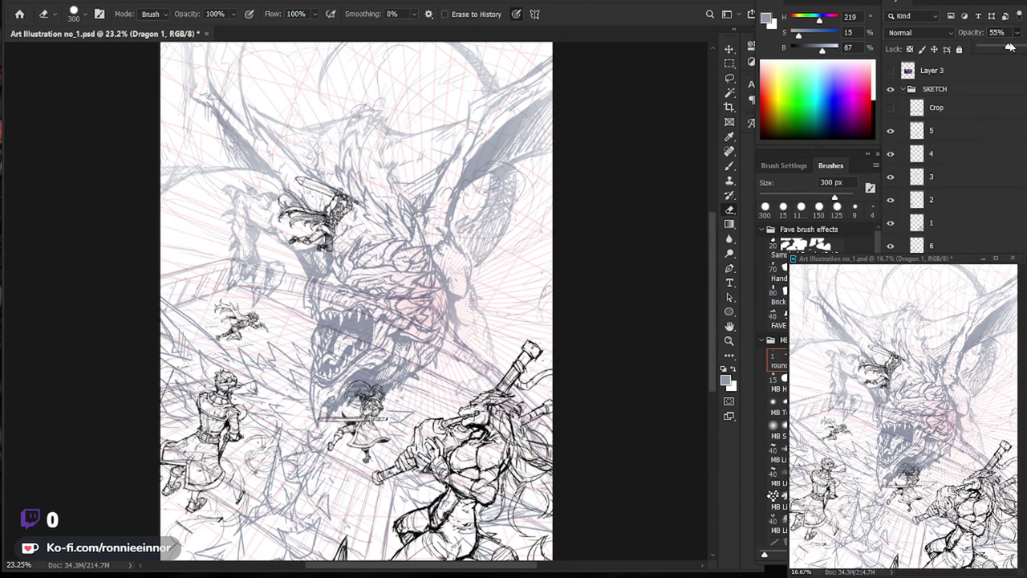
Set Dragon 1 to 100% opacity and clear its layer mask entirely.
left_click_drag(1016, 38, 1024, 49)
key("ctrl+backslash")
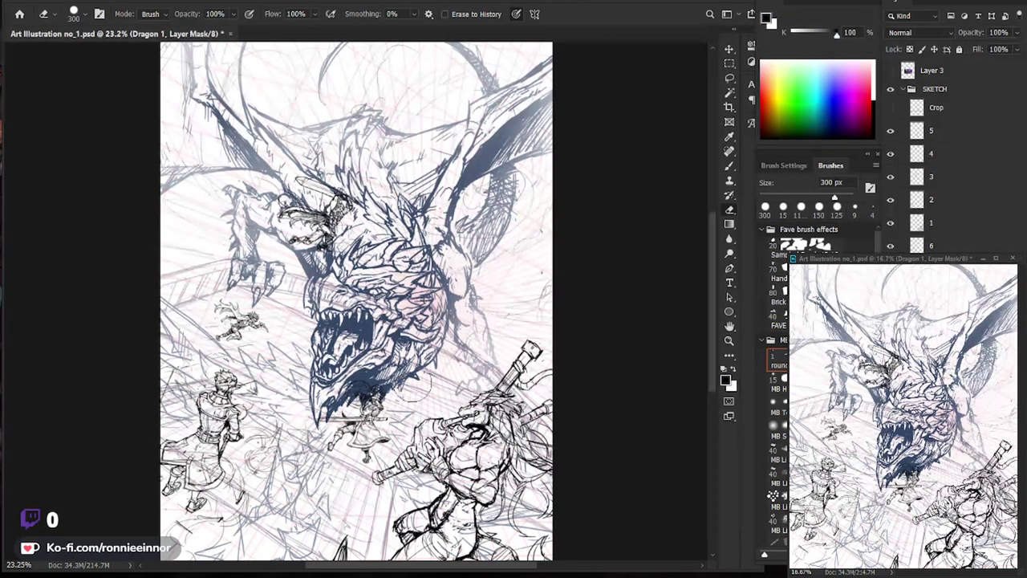
key("ctrl+a")
key("Delete")
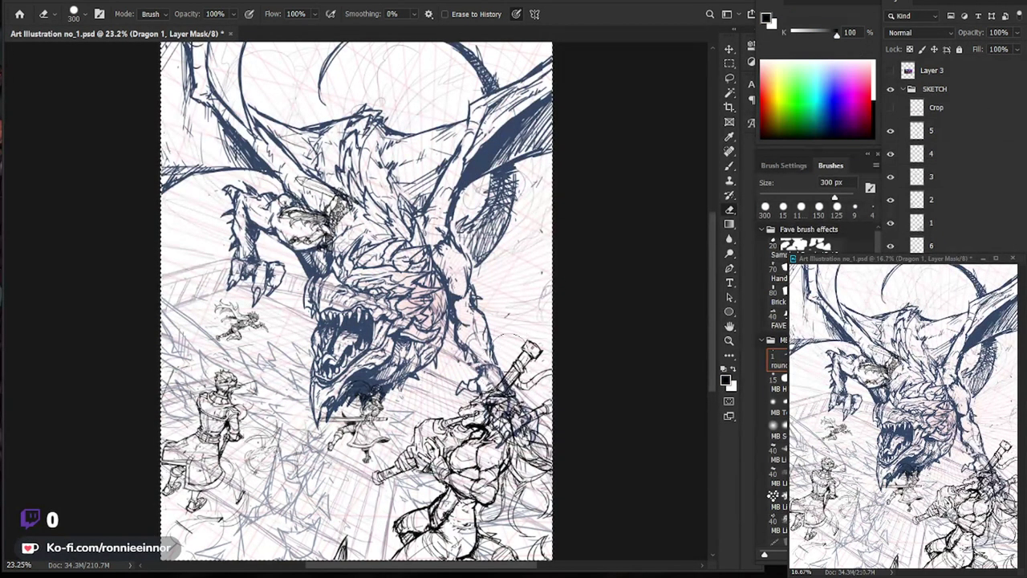
key("b")
key("z")
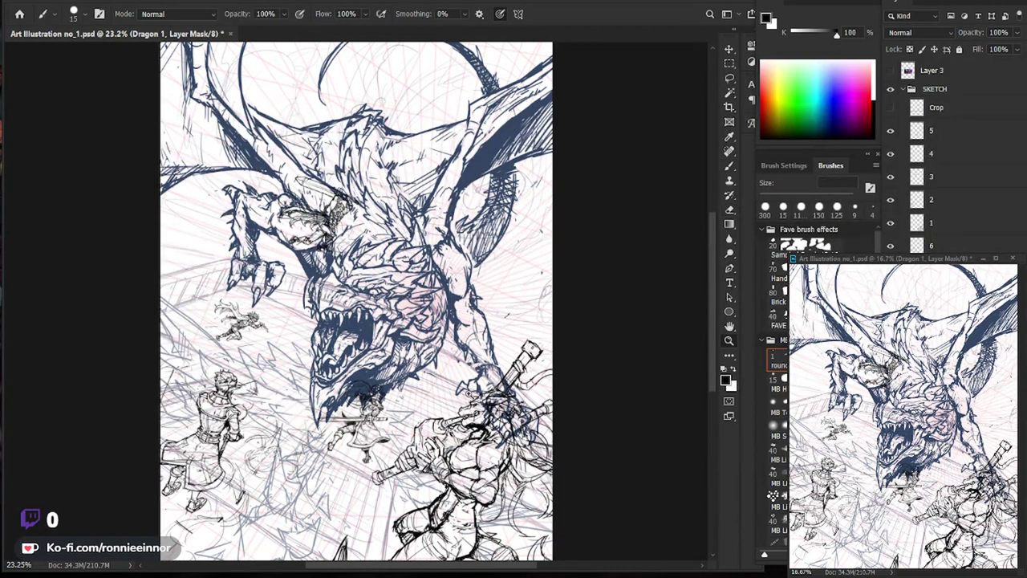
scroll(357, 305, "up", 1)
key("b")
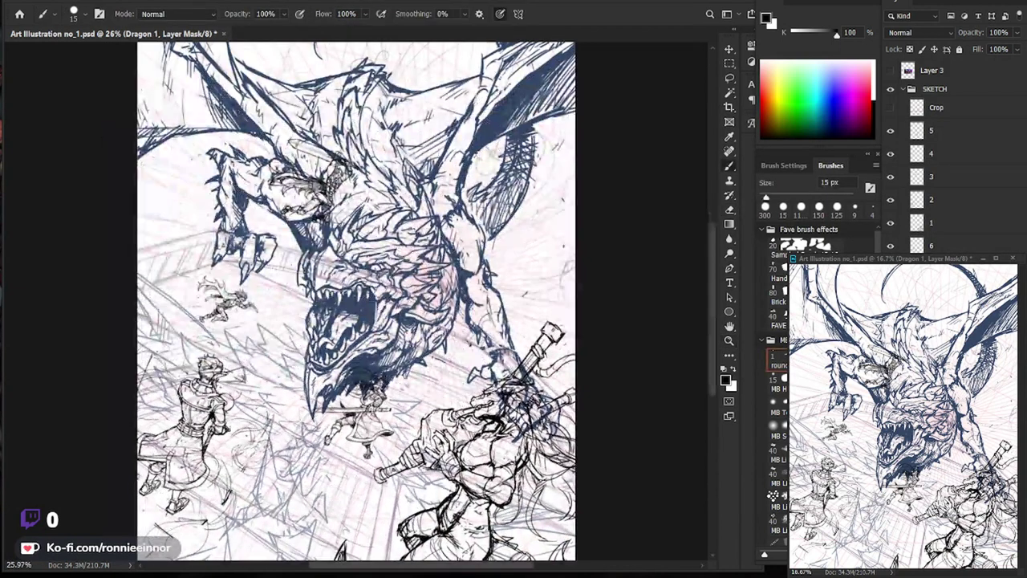
Lower the Polygon 3 perspective layer's opacity to 26%, then reselect the Dragon 1 mask.
key("alt+shift+bracketleft")
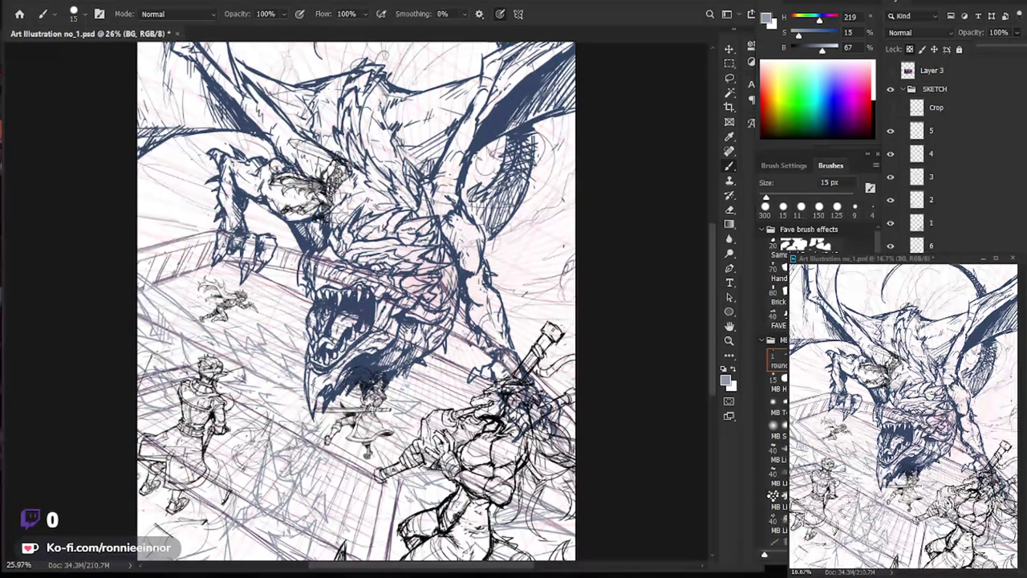
key("alt+bracketright")
left_click(1017, 34)
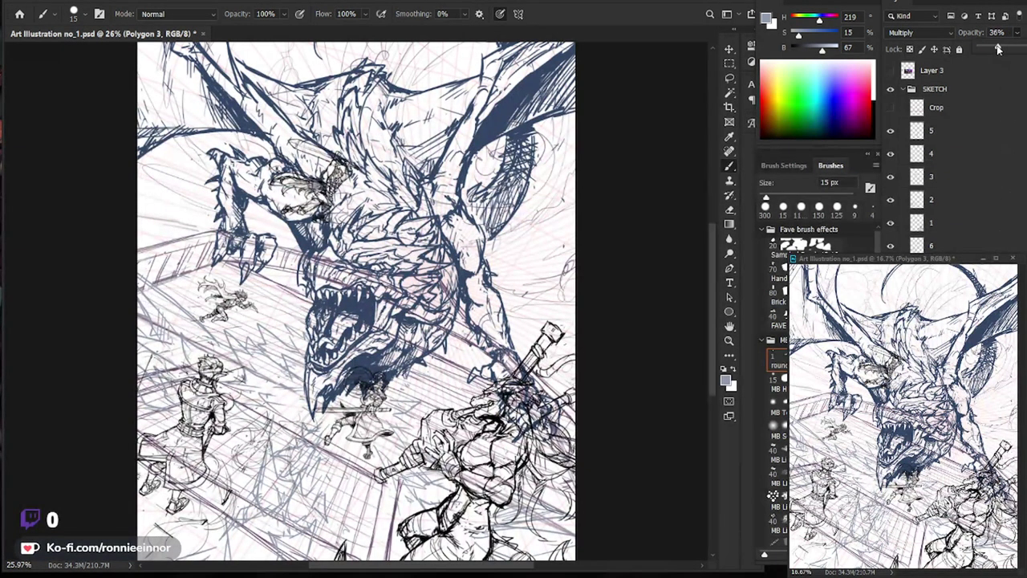
key("z")
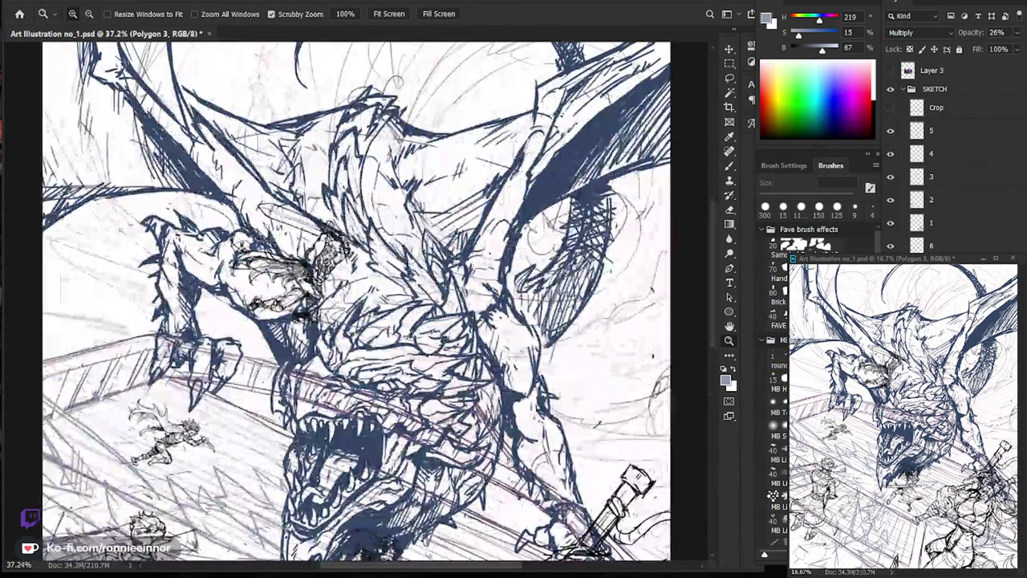
mouse_move(385, 321)
left_mouse_down()
mouse_move(523, 407)
mouse_move(532, 500)
mouse_move(562, 481)
left_mouse_up()
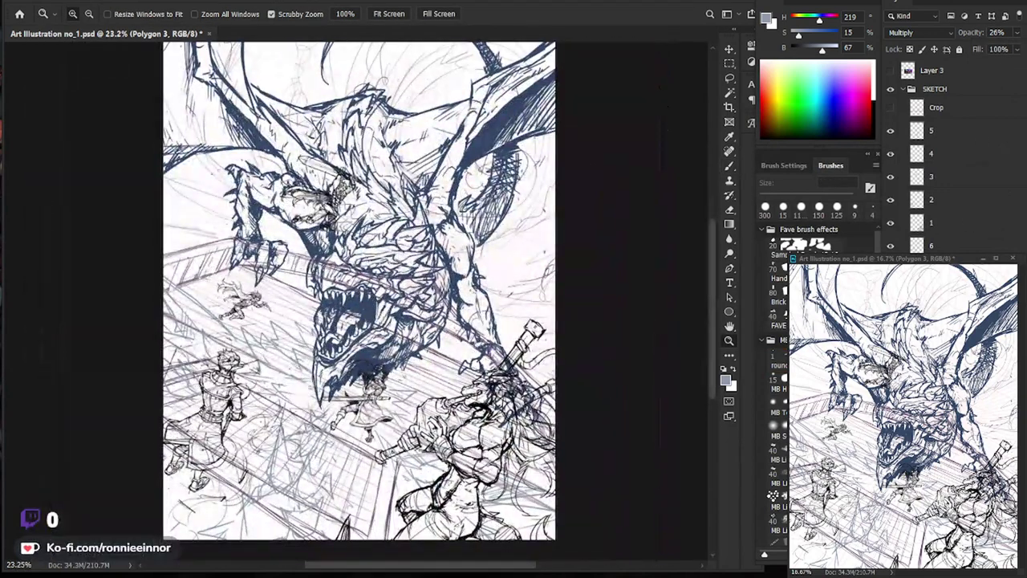
left_click(448, 225, "ctrl")
Mask the dragon's dark fill off the shield knight using a 90 px brush on the Dragon 1 mask.
key("b")
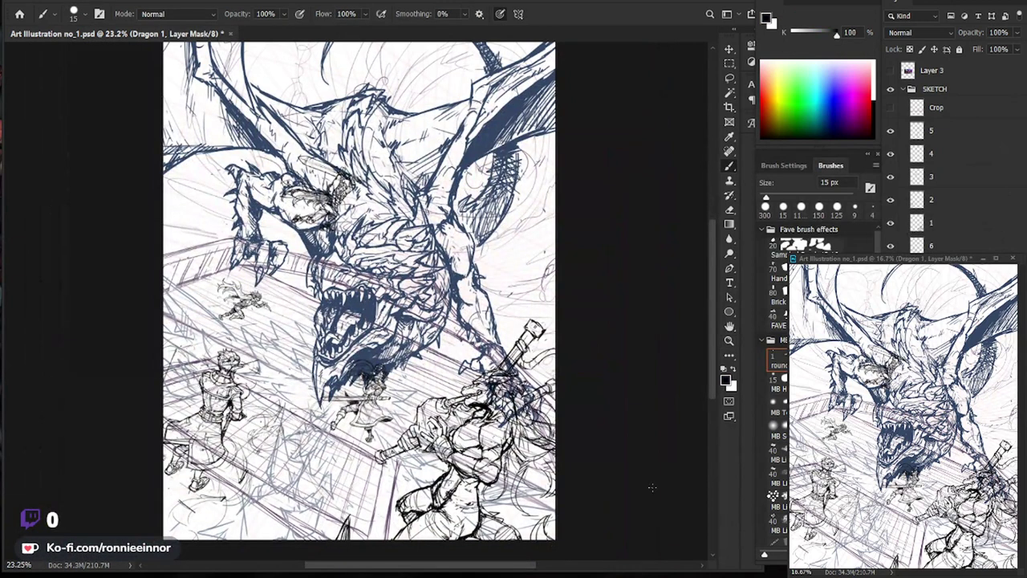
left_click_drag(460, 289, 513, 289)
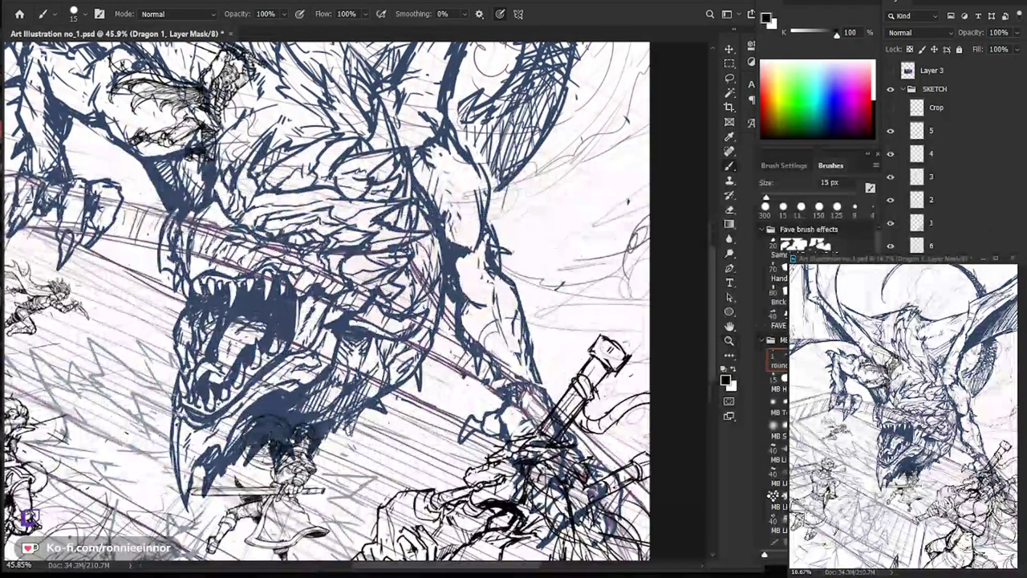
key("bracketright")
key("bracketright")
key("bracketright")
key("bracketright")
key("bracketright")
key("bracketright")
key("bracketright")
key("bracketright")
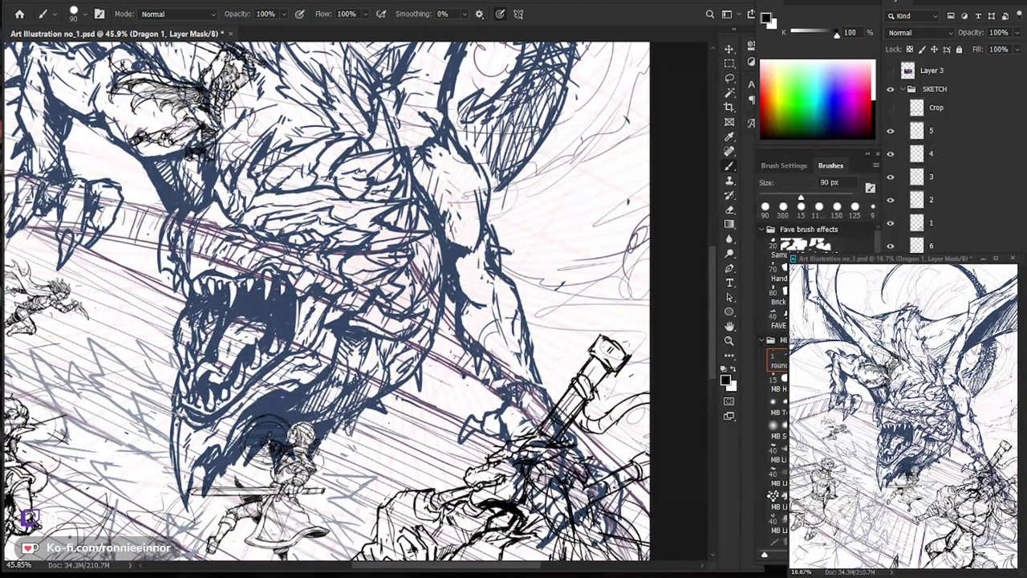
left_click_drag(301, 446, 353, 441)
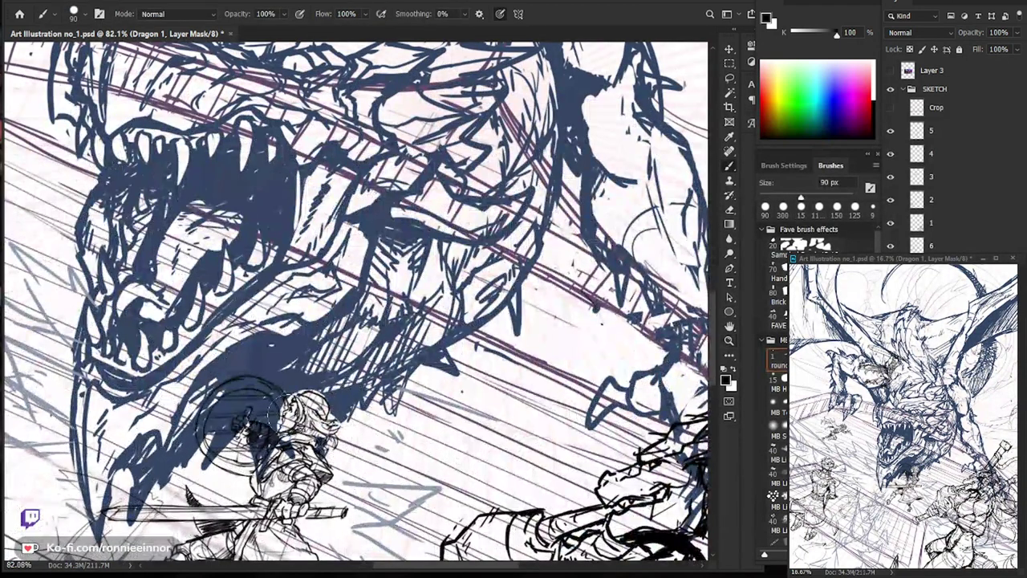
left_click_drag(234, 426, 329, 470)
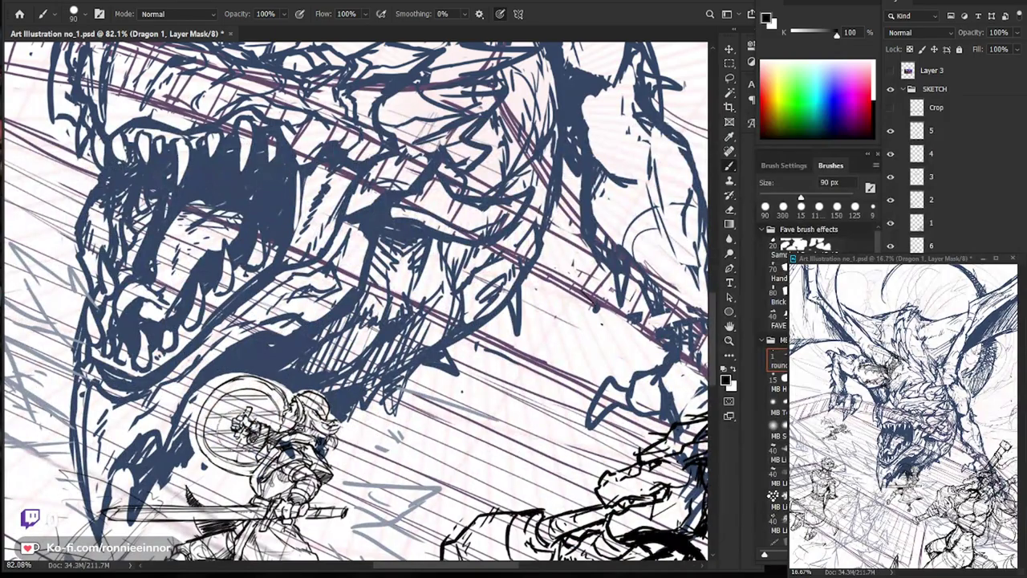
left_click_drag(329, 465, 393, 287)
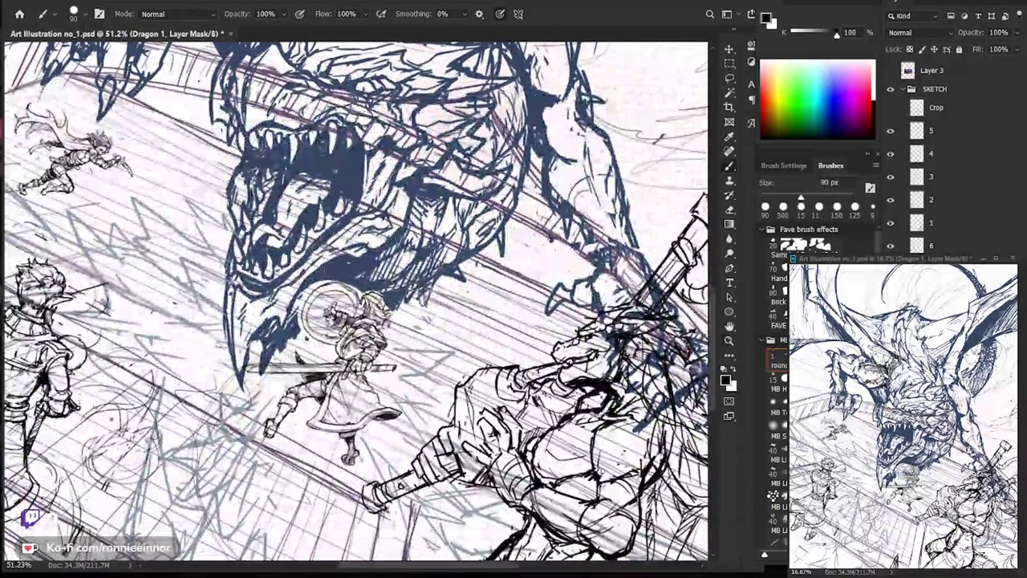
left_click_drag(329, 313, 357, 240)
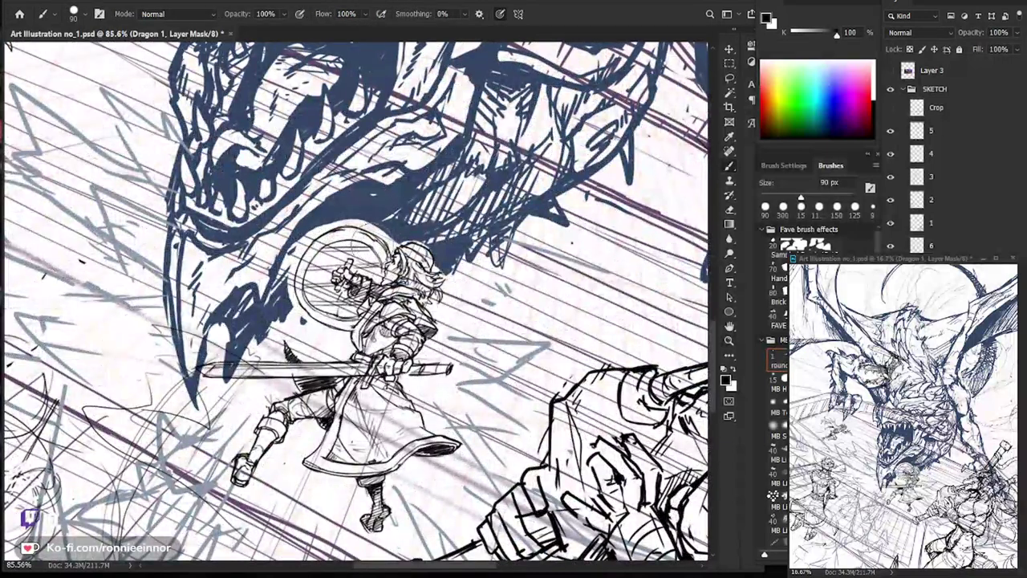
key("bracketleft")
key("bracketleft")
key("bracketleft")
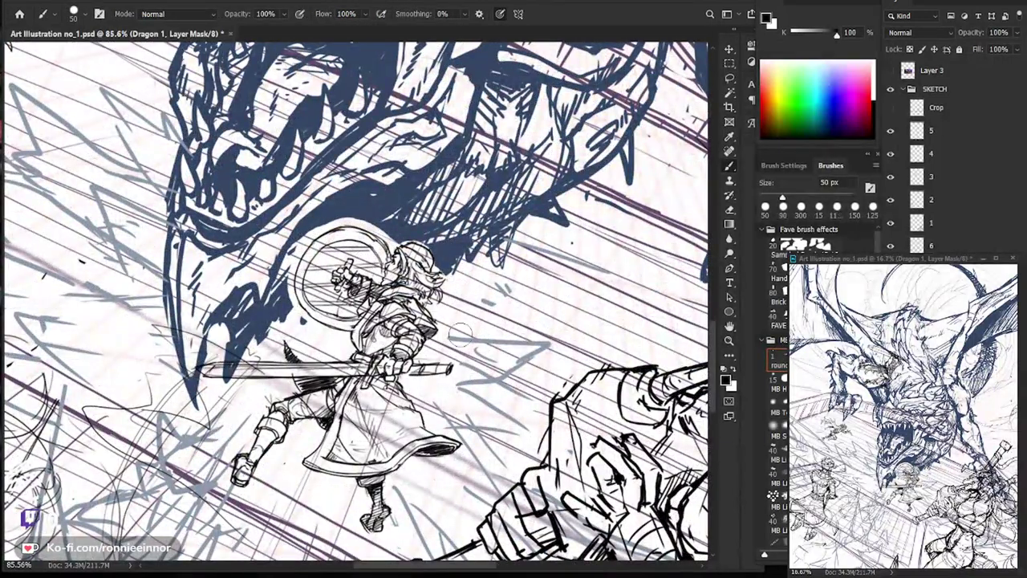
left_click_drag(442, 369, 409, 370)
left_click_drag(285, 377, 317, 377)
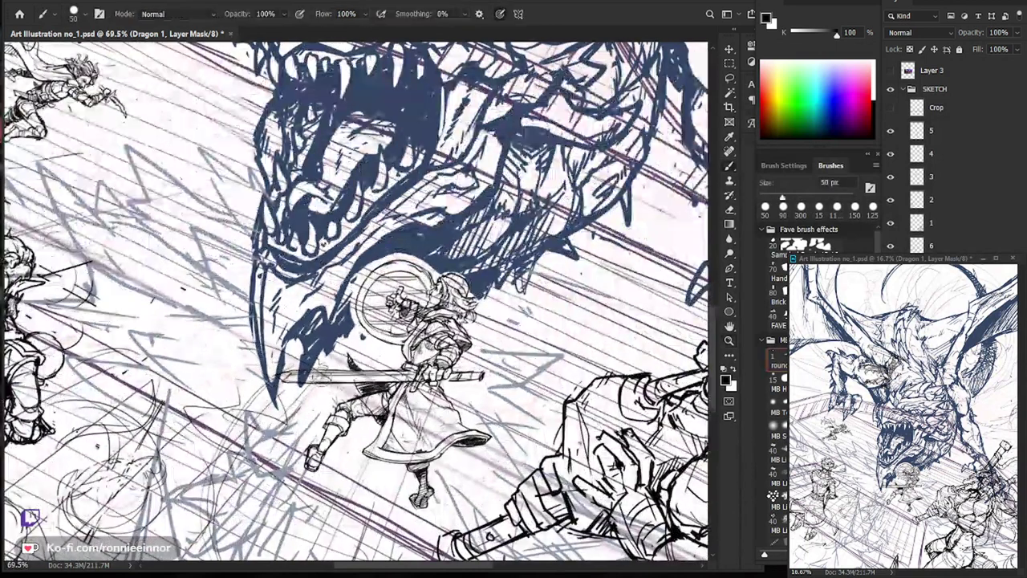
key("ctrl+0")
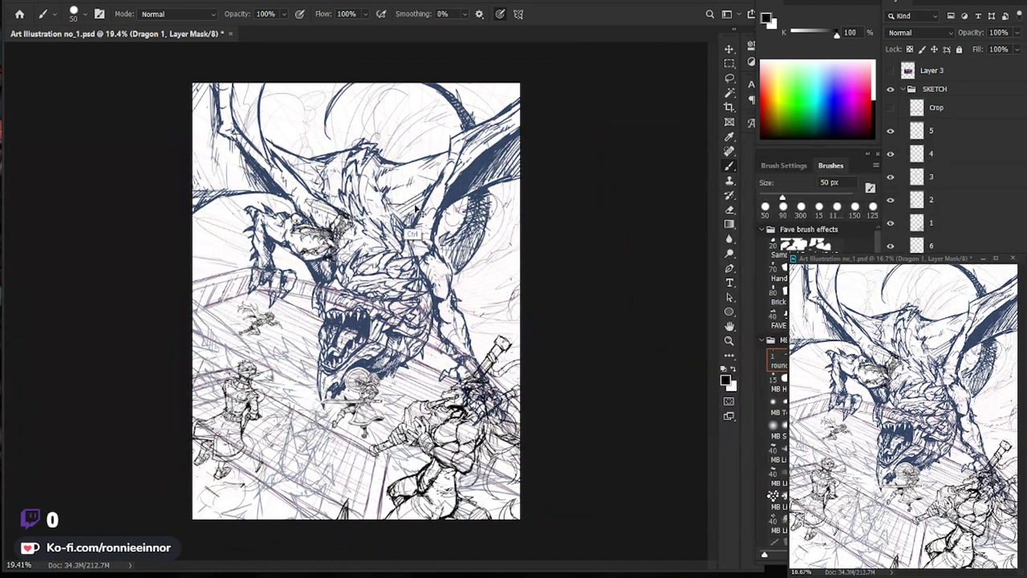
Mask dragon strokes off the top knight's sword hilt, leg, torso, hair and cape.
left_click_drag(363, 221, 411, 234)
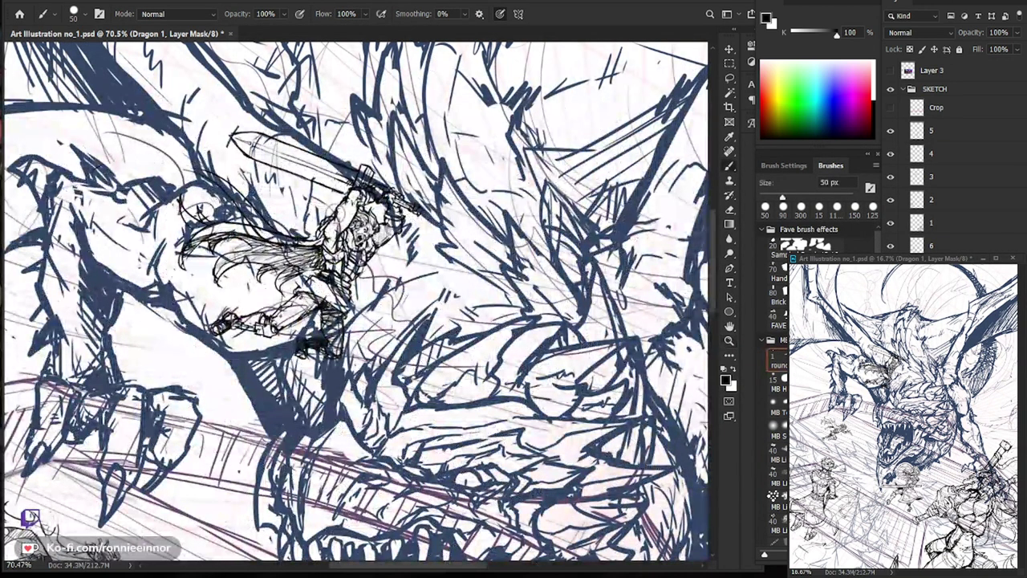
mouse_move(350, 191)
left_mouse_down()
mouse_move(371, 178)
mouse_move(428, 204)
mouse_move(411, 204)
mouse_move(422, 215)
mouse_move(401, 229)
mouse_move(408, 241)
mouse_move(349, 297)
mouse_move(337, 361)
mouse_move(297, 353)
mouse_move(329, 329)
mouse_move(317, 353)
mouse_move(329, 289)
mouse_move(317, 317)
left_mouse_up()
left_click_drag(341, 268, 337, 321)
mouse_move(341, 245)
left_mouse_down()
mouse_move(311, 289)
mouse_move(341, 237)
left_mouse_up()
mouse_move(276, 236)
left_mouse_down()
mouse_move(324, 234)
mouse_move(189, 168)
mouse_move(241, 228)
left_mouse_up()
mouse_move(212, 197)
left_mouse_down()
mouse_move(229, 221)
mouse_move(188, 193)
mouse_move(180, 215)
mouse_move(213, 234)
mouse_move(177, 277)
left_mouse_up()
left_click_drag(247, 227, 333, 265)
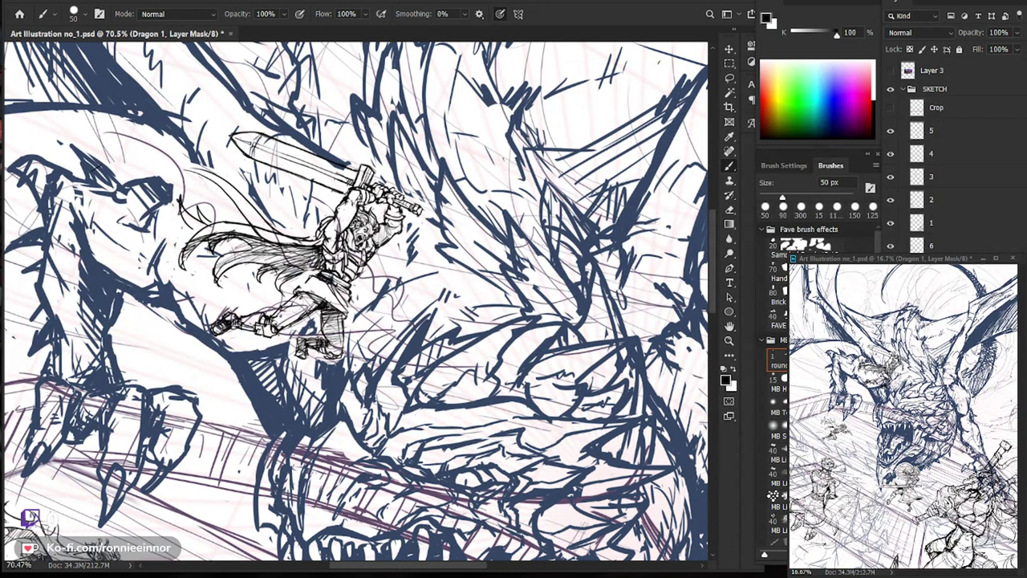
Lighten the dragon strokes along the knight's raised sword blade.
key("z")
key("ctrl+minus")
key("ctrl+minus")
key("ctrl+minus")
key("b")
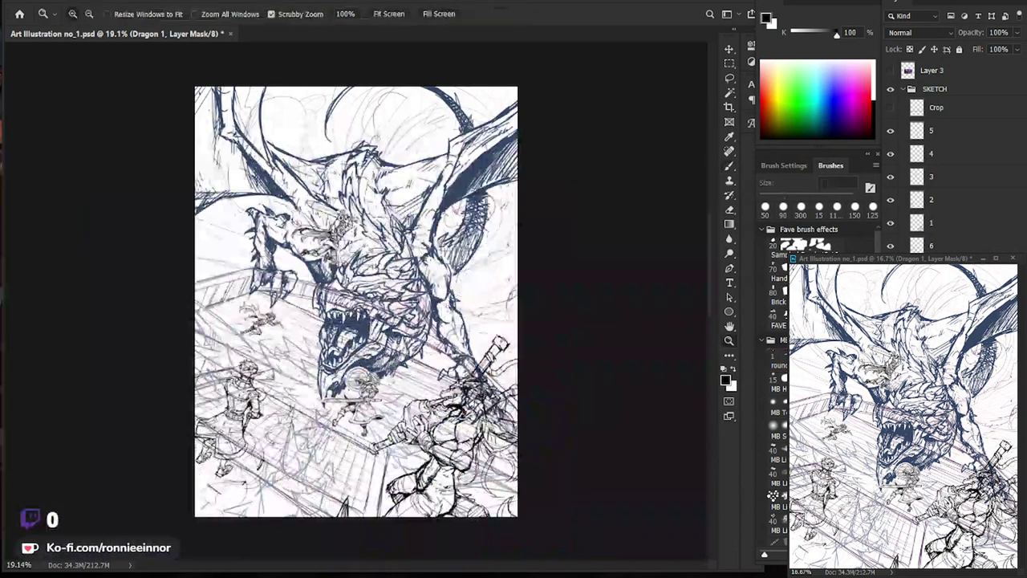
key("ctrl+plus")
key("ctrl+plus")
key("ctrl+plus")
mouse_move(321, 205)
left_mouse_down()
mouse_move(281, 181)
mouse_move(223, 183)
left_mouse_up()
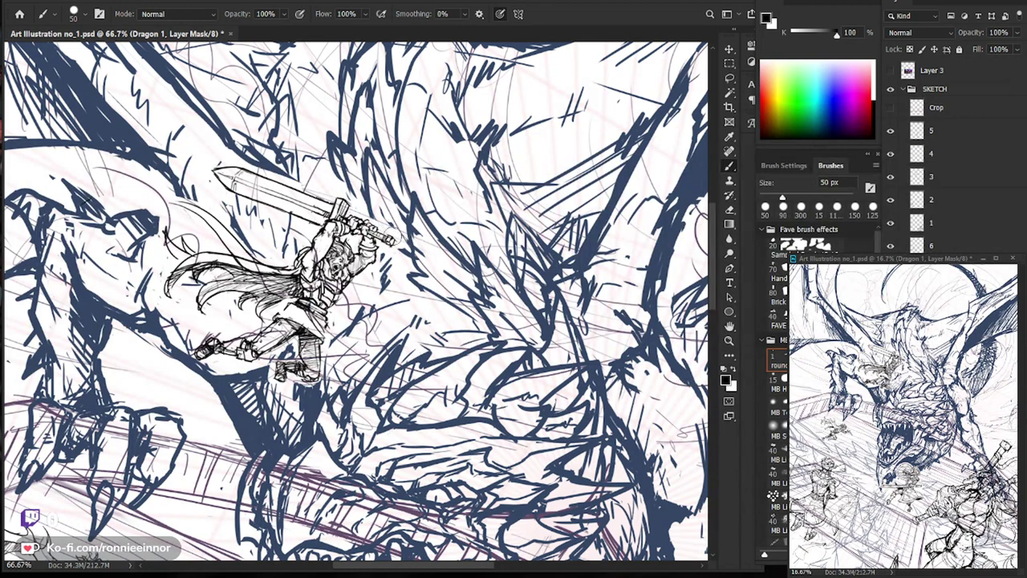
scroll(353, 264, "down", 5)
scroll(353, 265, "up", 5)
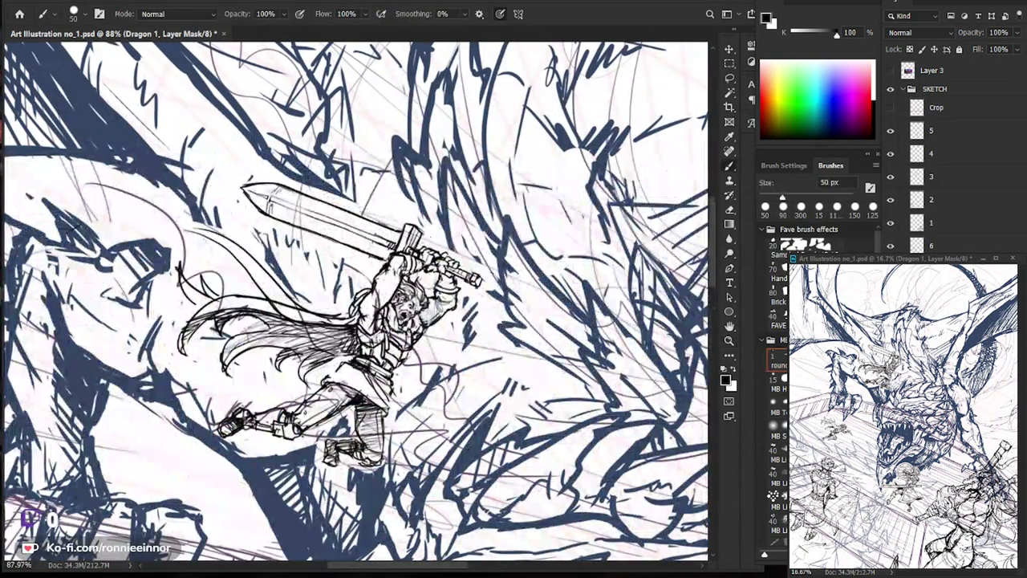
scroll(353, 241, "up", 2)
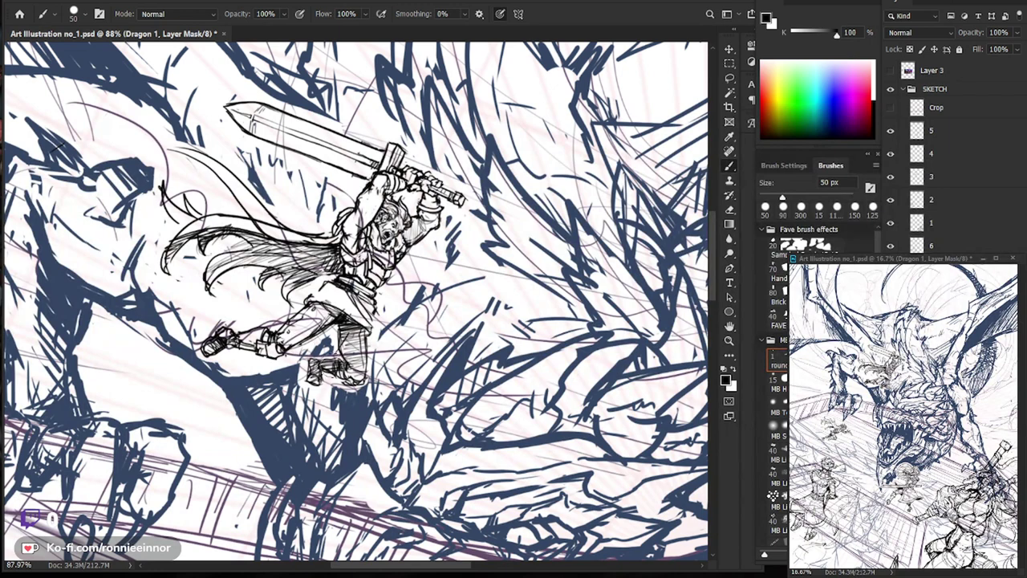
left_click_drag(329, 365, 301, 452)
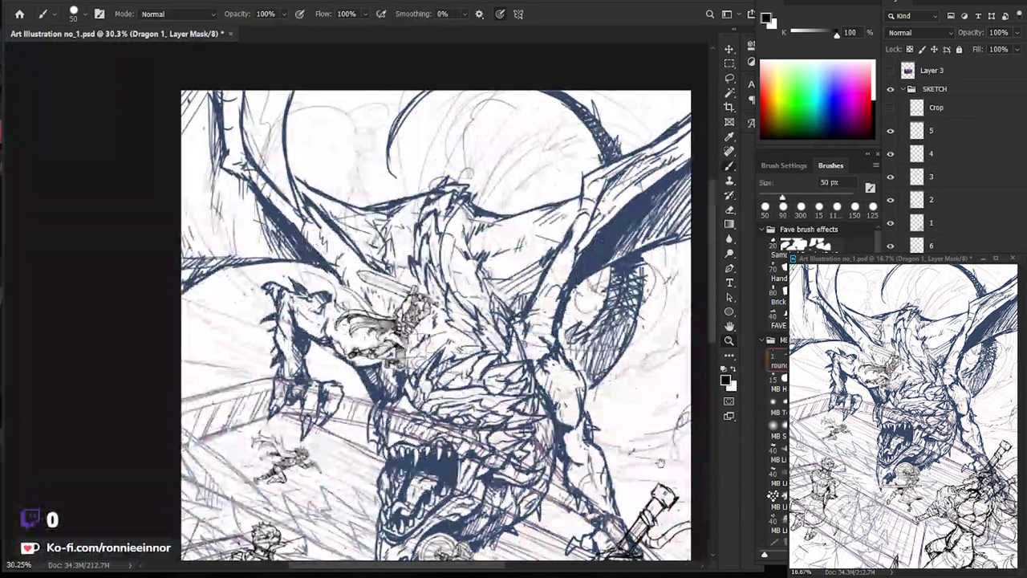
Paint out blue dragon strokes near the shield knight's sword and a stray stroke at the right edge.
left_click_drag(494, 372, 514, 383)
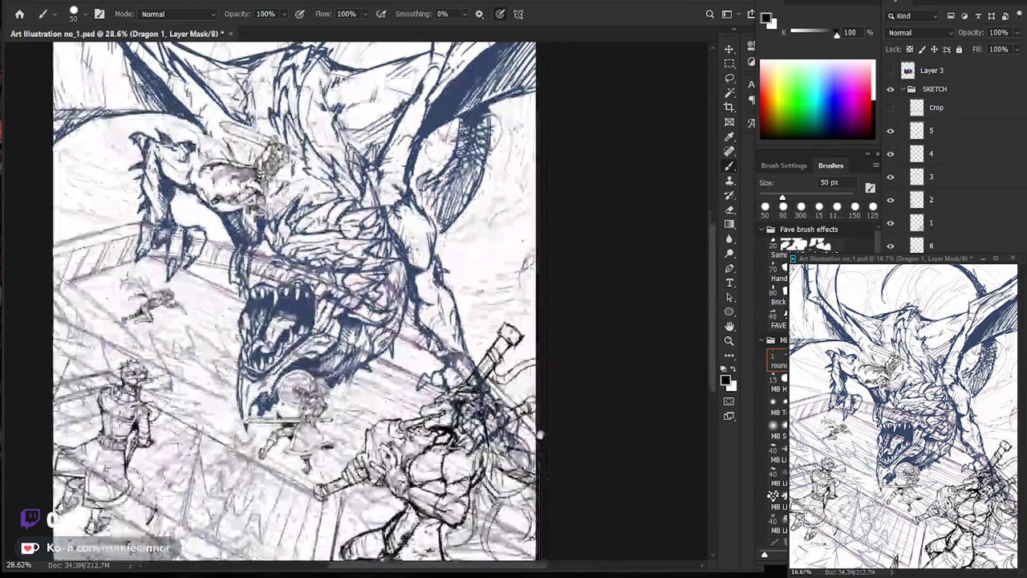
left_click_drag(371, 461, 448, 363)
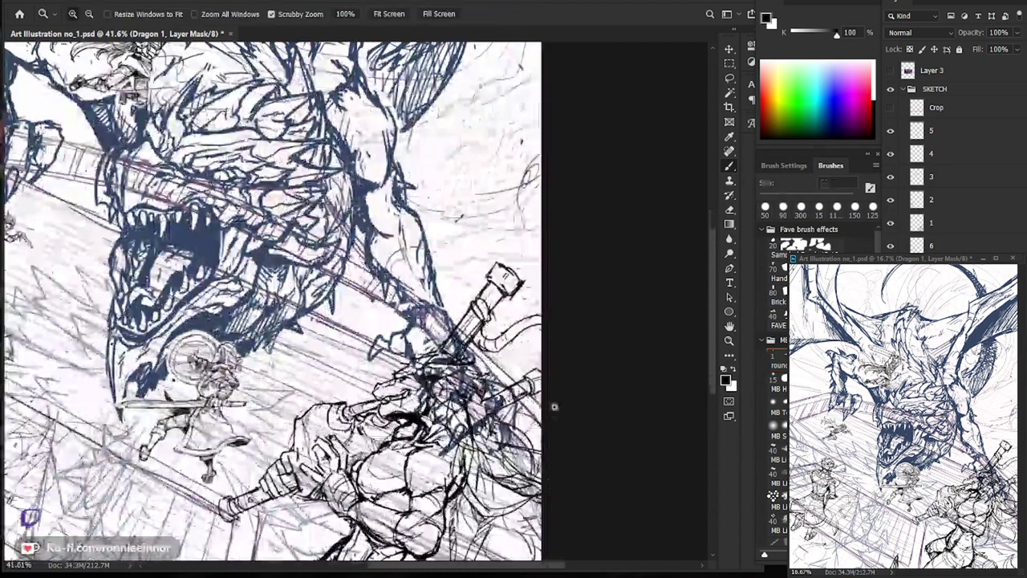
key("bracketright")
key("bracketright")
key("bracketright")
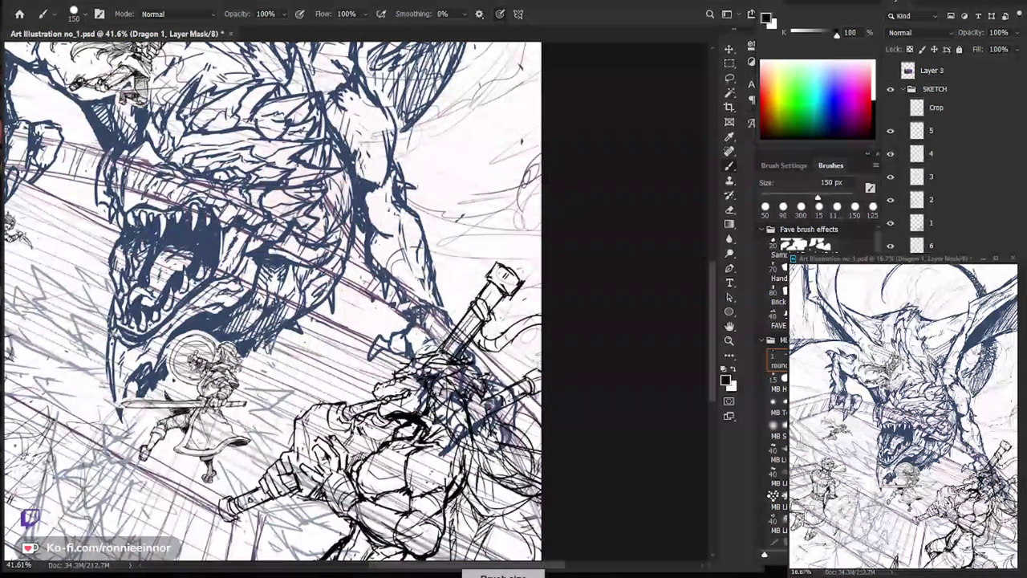
mouse_move(480, 324)
left_mouse_down()
mouse_move(436, 386)
mouse_move(431, 466)
mouse_move(461, 450)
mouse_move(478, 377)
mouse_move(466, 361)
left_mouse_up()
key("bracketleft")
key("bracketleft")
key("bracketleft")
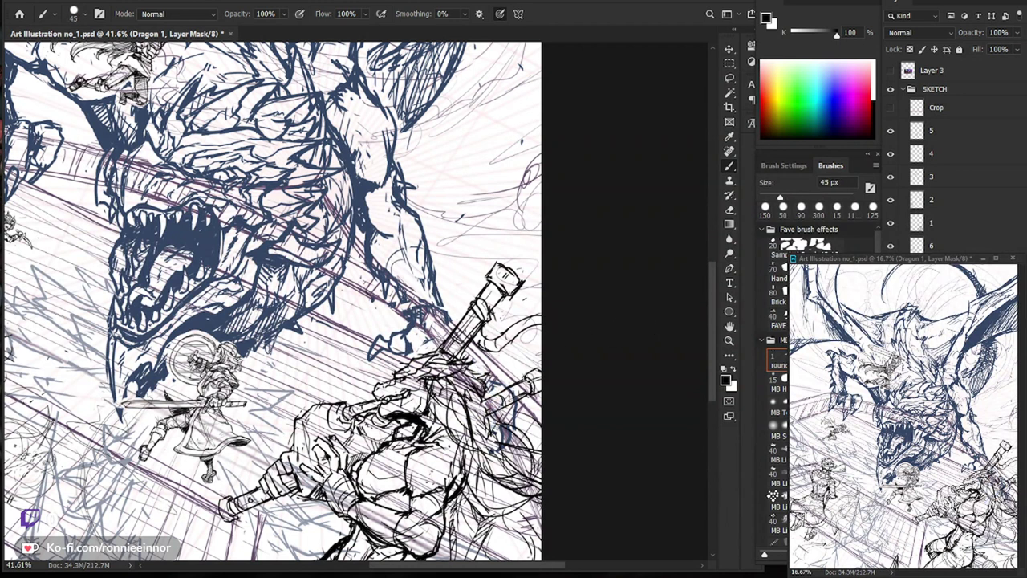
left_click(532, 396)
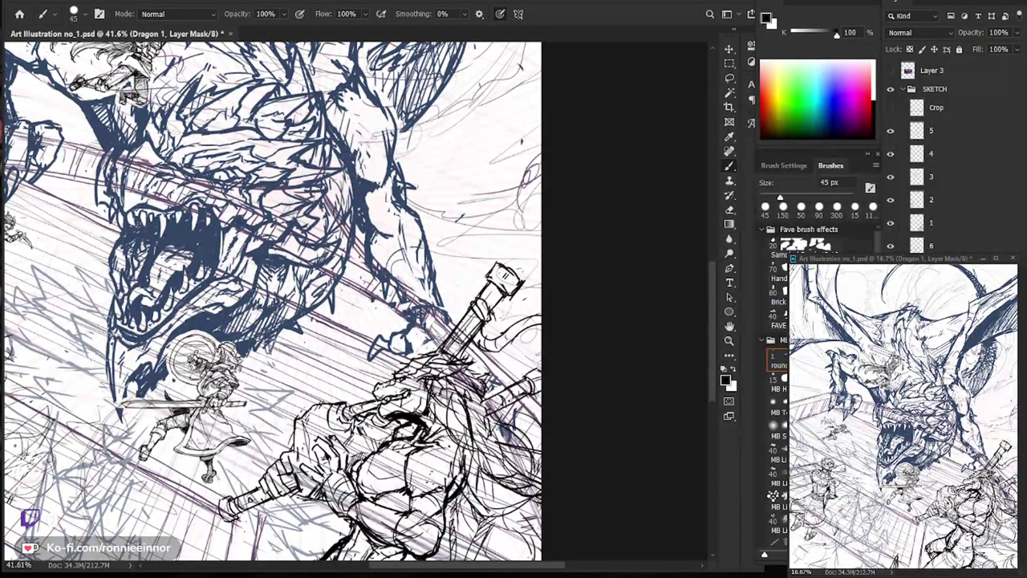
key("bracketright")
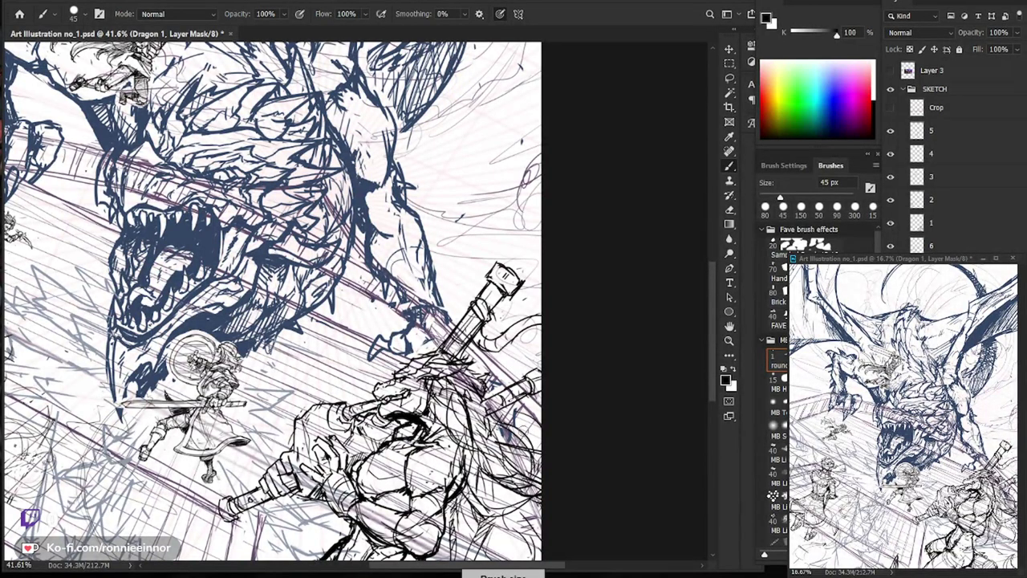
Review the lower fighters and full composition, and select layer 6.
key("z")
scroll(562, 389, "down", 1)
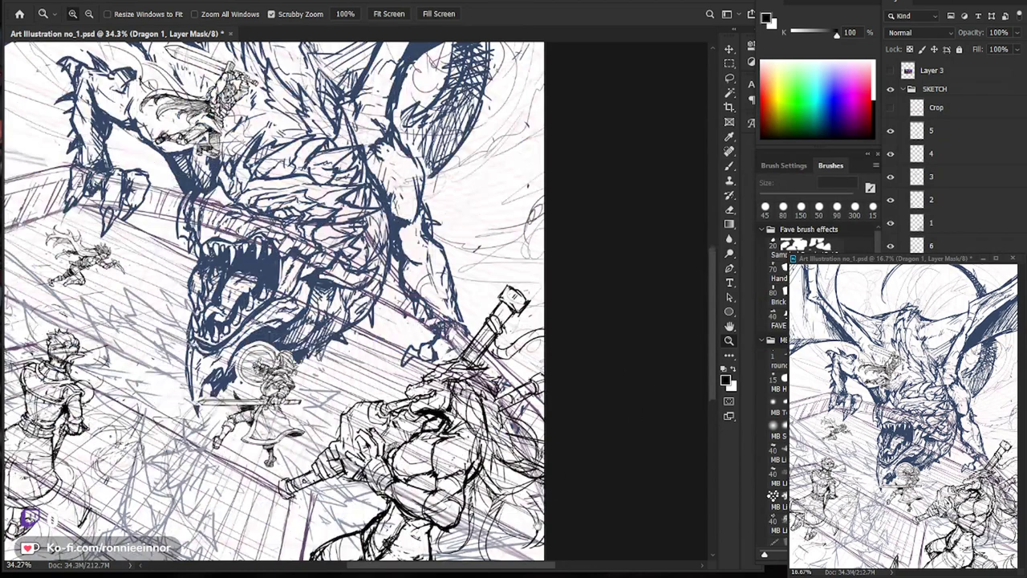
left_click_drag(550, 504, 575, 423)
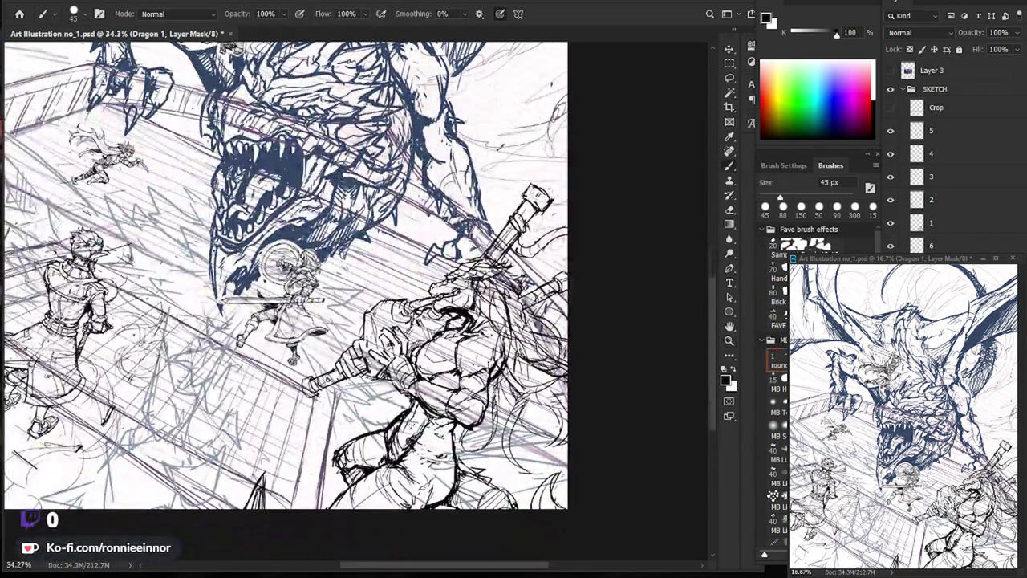
key("z")
scroll(496, 244, "down", 2)
scroll(209, 257, "up", 4)
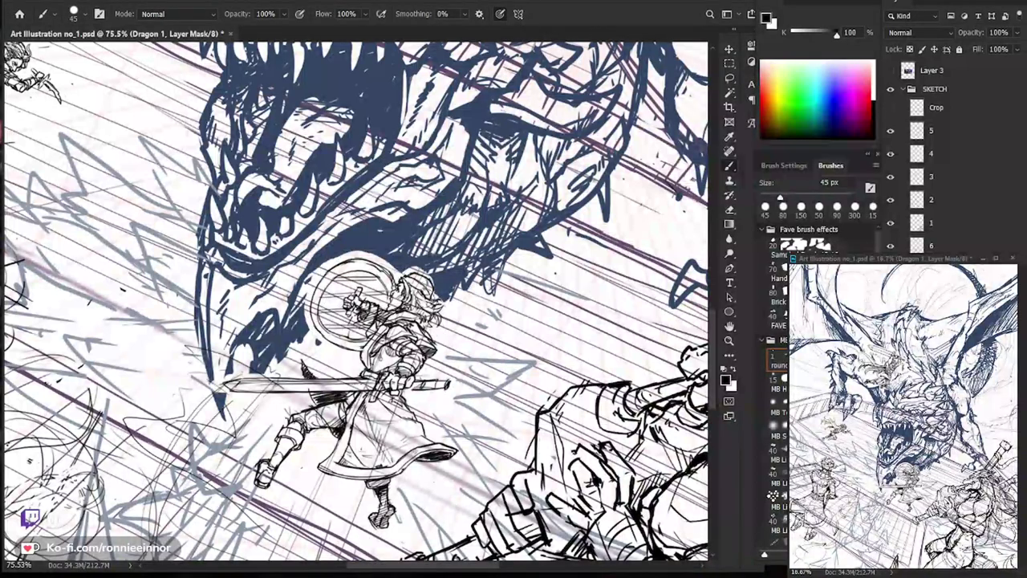
key("z")
scroll(477, 351, "down", 3)
scroll(441, 218, "up", 1)
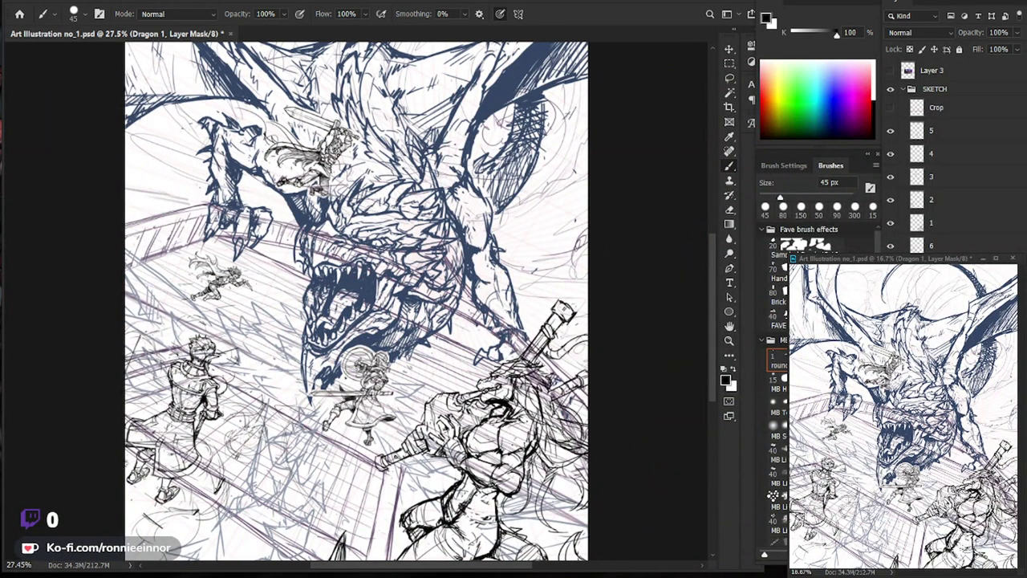
left_click(931, 245)
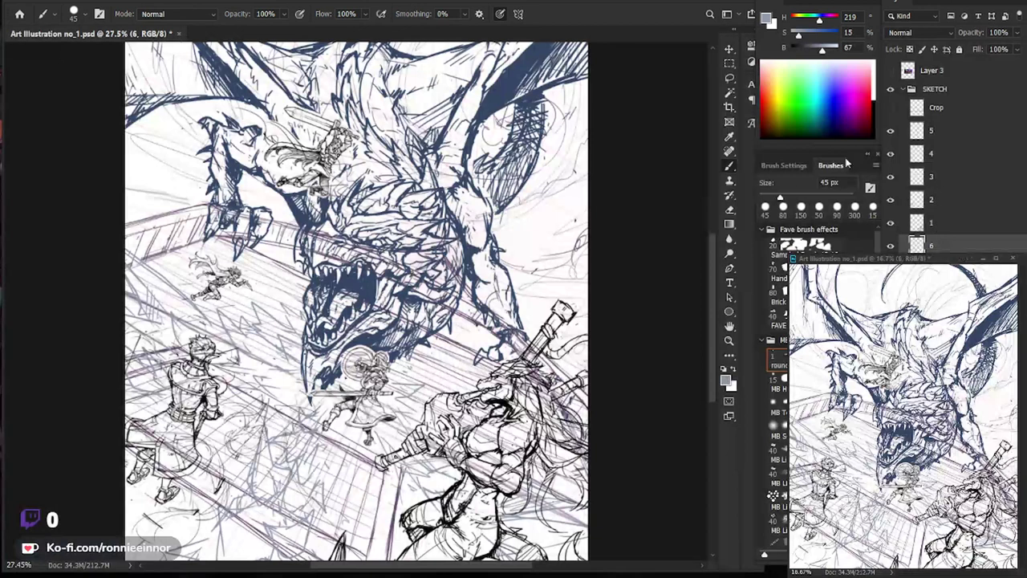
Add a new shading layer above BG and load a large soft brush.
scroll(297, 451, "up", 2)
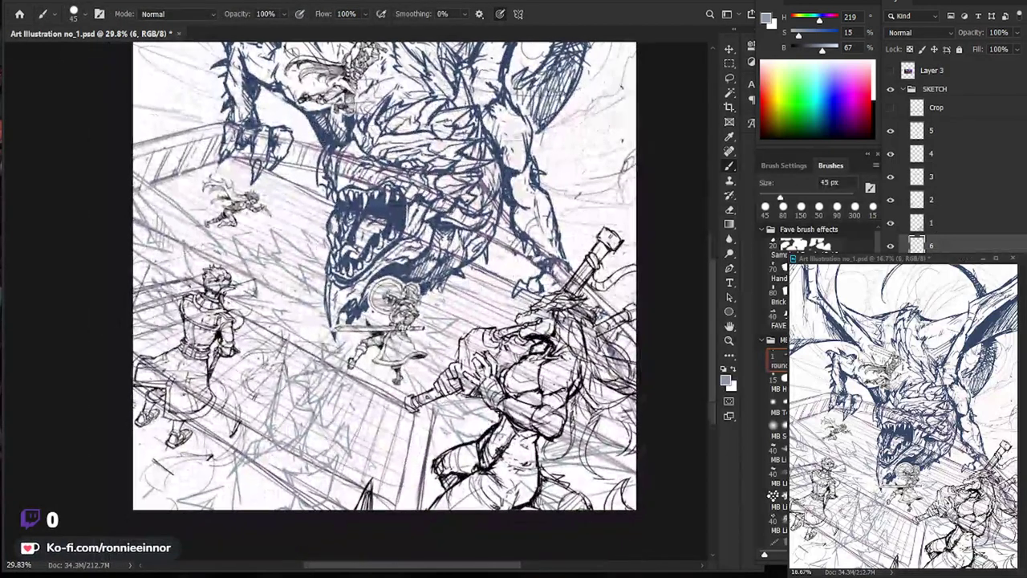
key("alt+bracketleft")
key("alt+bracketleft")
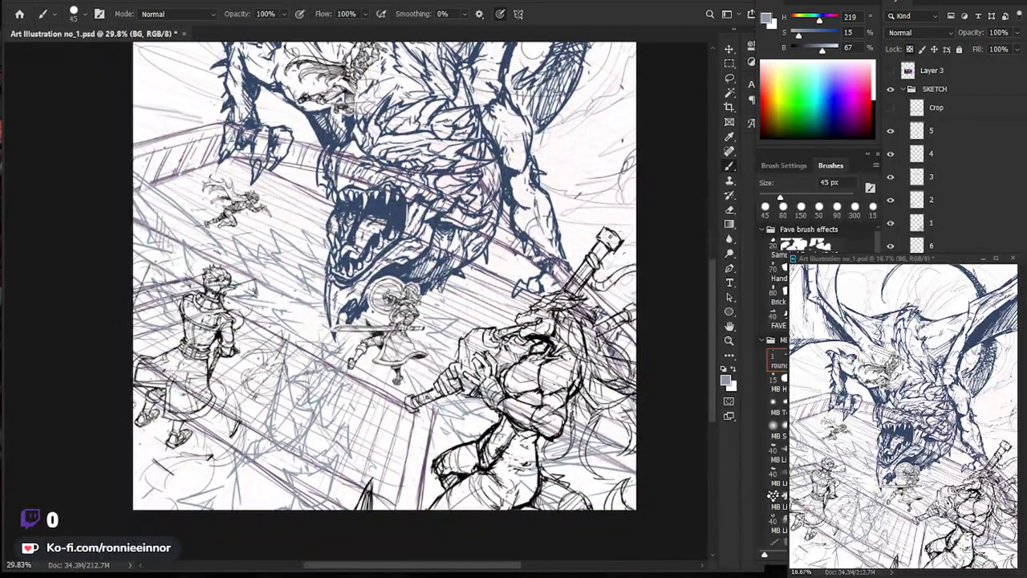
key("ctrl+shift+n")
key("Return")
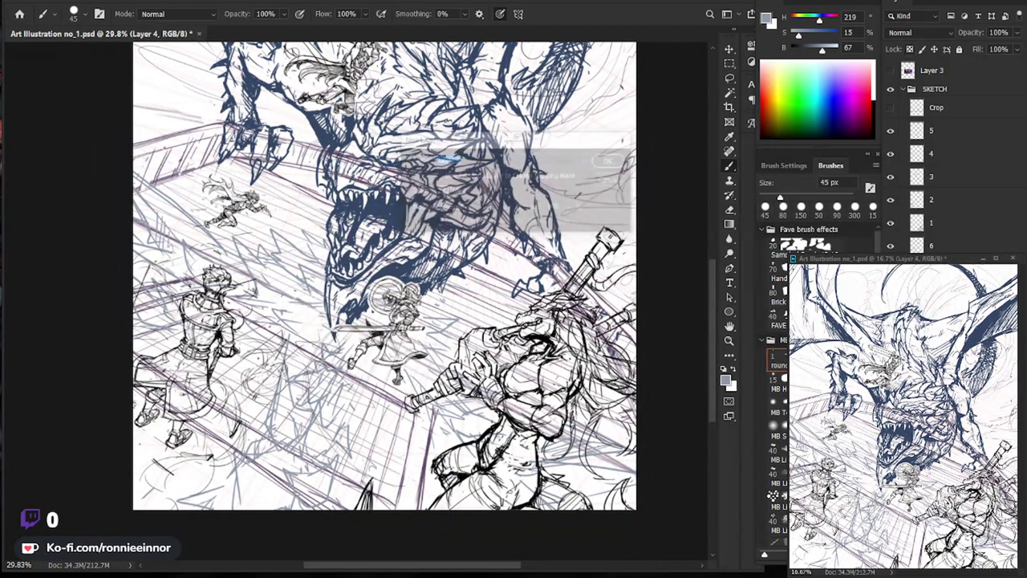
left_click(775, 434)
key("bracketright")
key("bracketright")
key("bracketright")
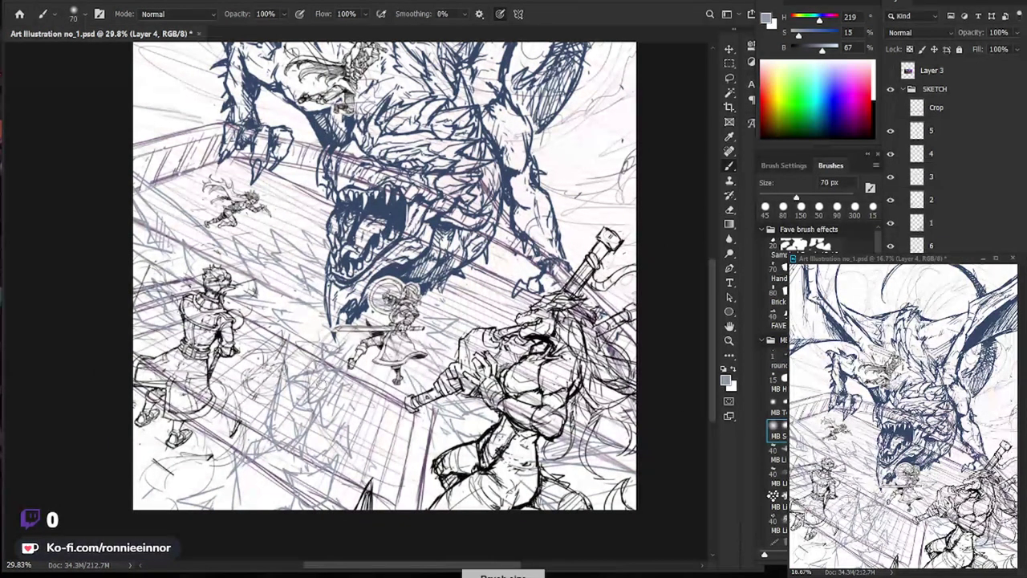
Paint soft grey shading across the bridge floor below the shield knight.
mouse_move(333, 381)
left_mouse_down()
mouse_move(298, 382)
mouse_move(281, 457)
left_mouse_up()
key("bracketleft")
key("bracketleft")
left_click_drag(277, 377, 282, 461)
left_click_drag(309, 401, 317, 461)
key("bracketright")
key("bracketright")
key("bracketright")
left_click_drag(273, 434, 241, 489)
mouse_move(268, 454)
left_mouse_down()
mouse_move(249, 513)
mouse_move(333, 465)
left_mouse_up()
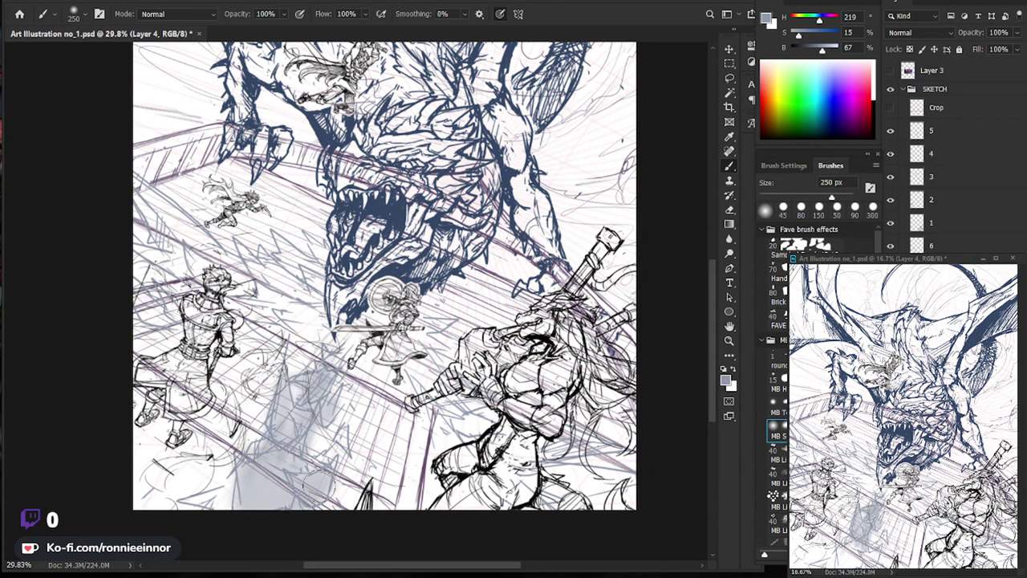
Sweep broad 250 px grey shading up-left across the bridge and the left side.
key("bracketleft")
key("bracketleft")
key("bracketleft")
key("bracketright")
key("bracketright")
key("bracketright")
mouse_move(320, 317)
left_mouse_down()
mouse_move(309, 273)
mouse_move(200, 245)
mouse_move(172, 273)
mouse_move(145, 184)
mouse_move(192, 217)
left_mouse_up()
mouse_move(161, 265)
left_mouse_down()
mouse_move(135, 213)
mouse_move(126, 292)
mouse_move(152, 317)
left_mouse_up()
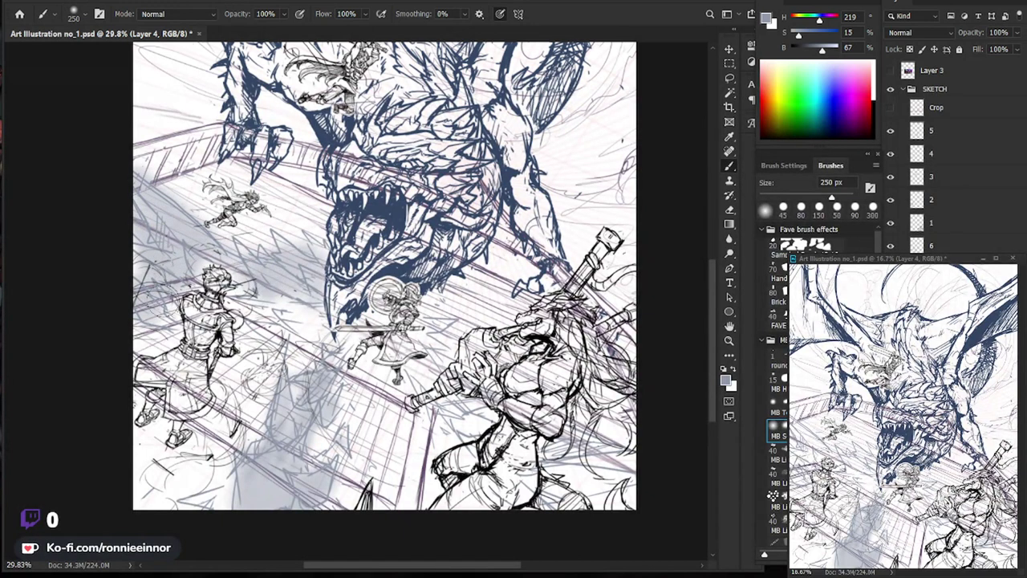
Refine the shading by resizing the brush and erasing stray areas.
key("bracketleft")
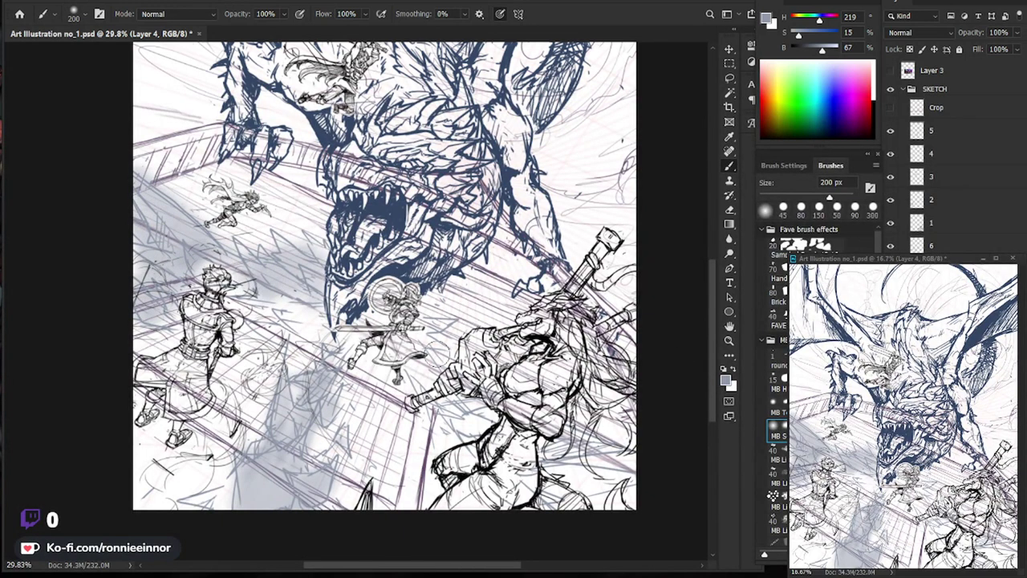
key("bracketleft")
key("bracketleft")
key("bracketleft")
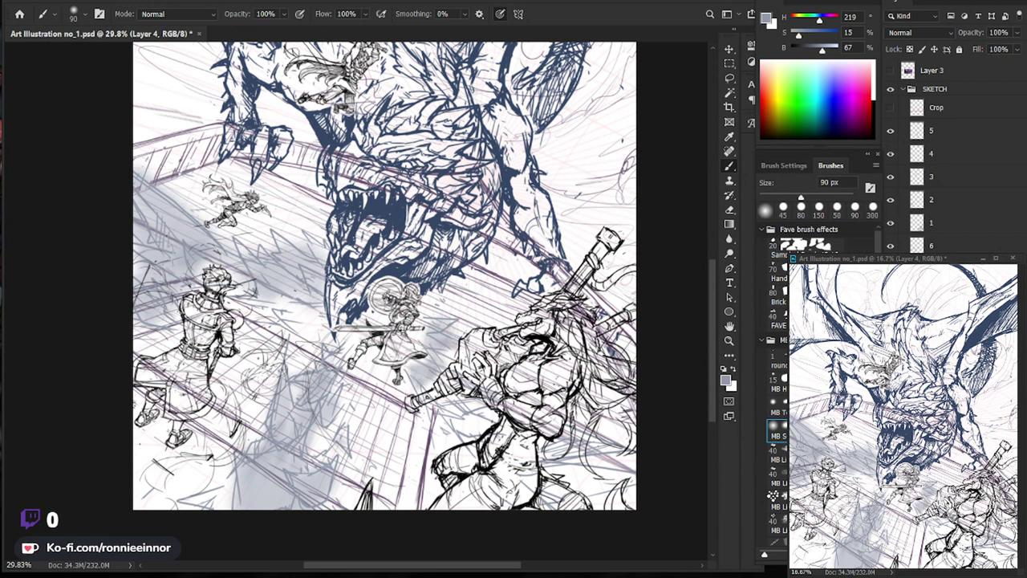
key("bracketleft")
key("bracketleft")
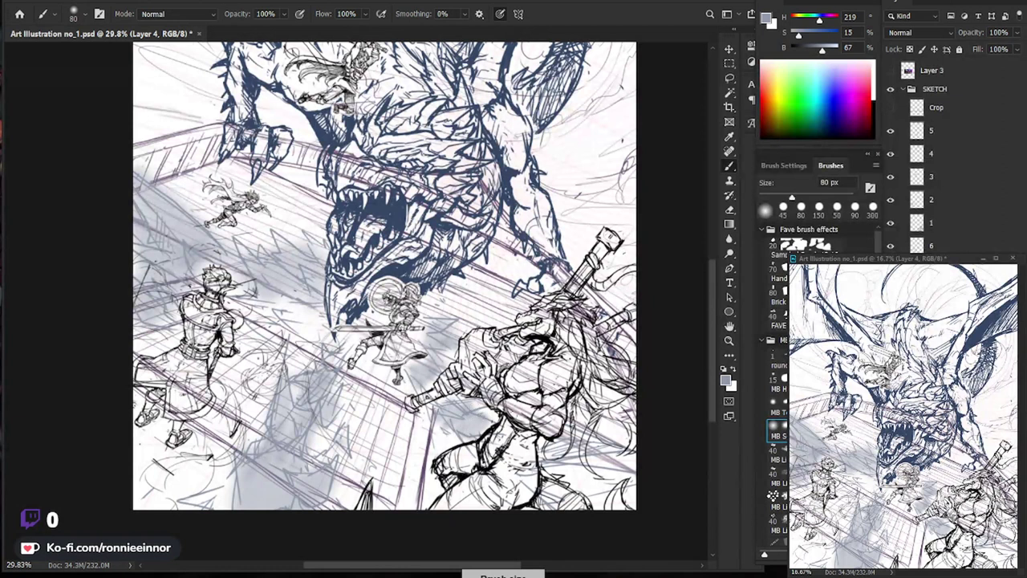
key("bracketright")
key("bracketright")
key("bracketright")
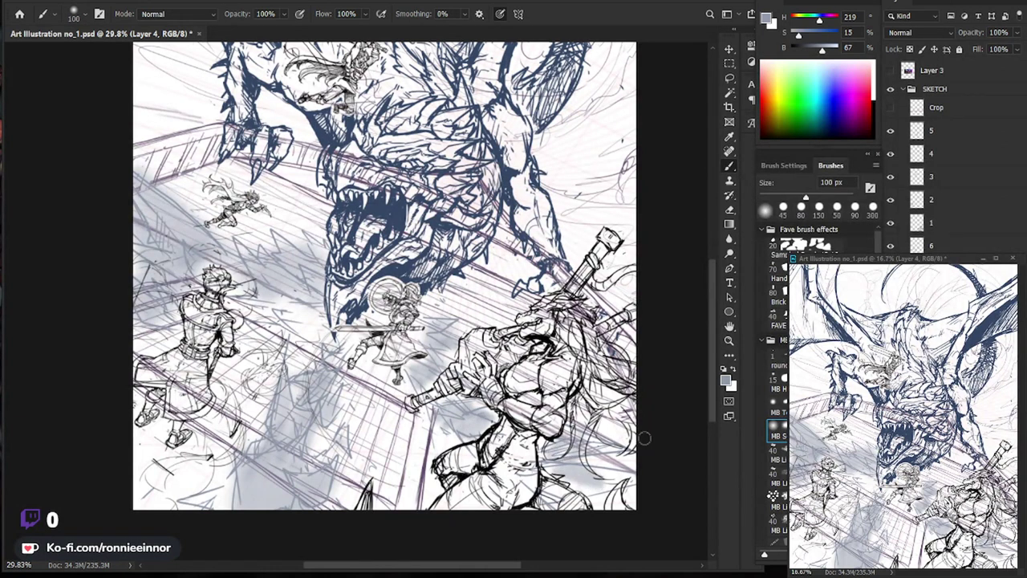
key("e")
key("bracketleft")
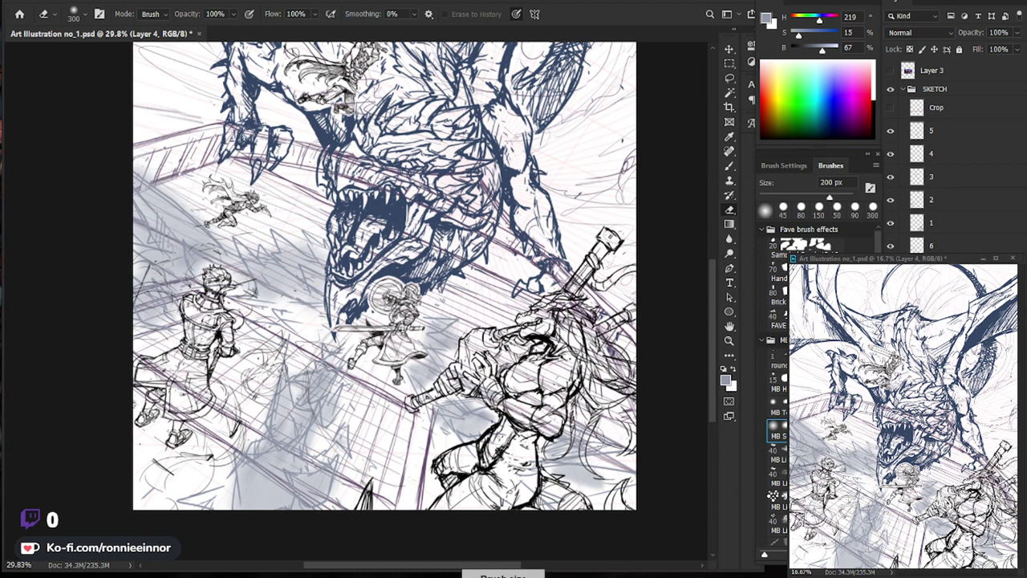
key("b")
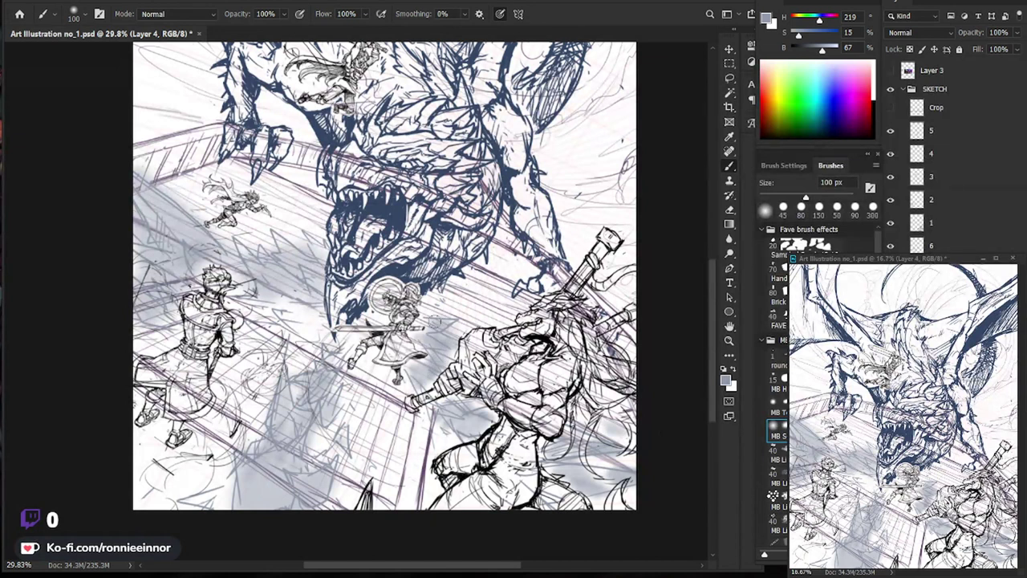
key("e")
key("b")
Check the whole illustration and darken the paint colour to H219 S15 B24.
key("z")
left_click_drag(377, 313, 582, 392)
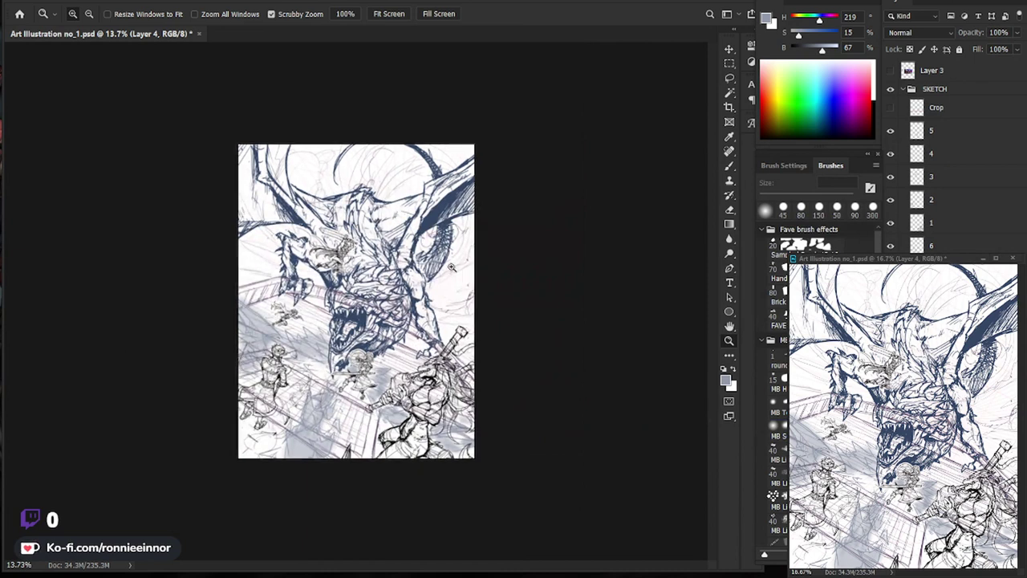
left_click_drag(582, 391, 634, 385)
key("b")
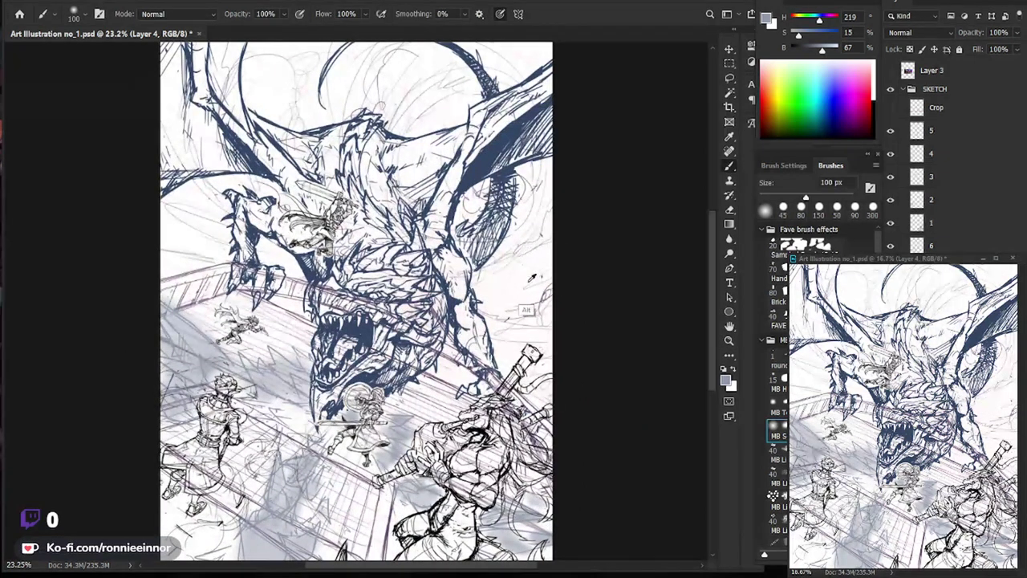
left_click_drag(822, 50, 802, 52)
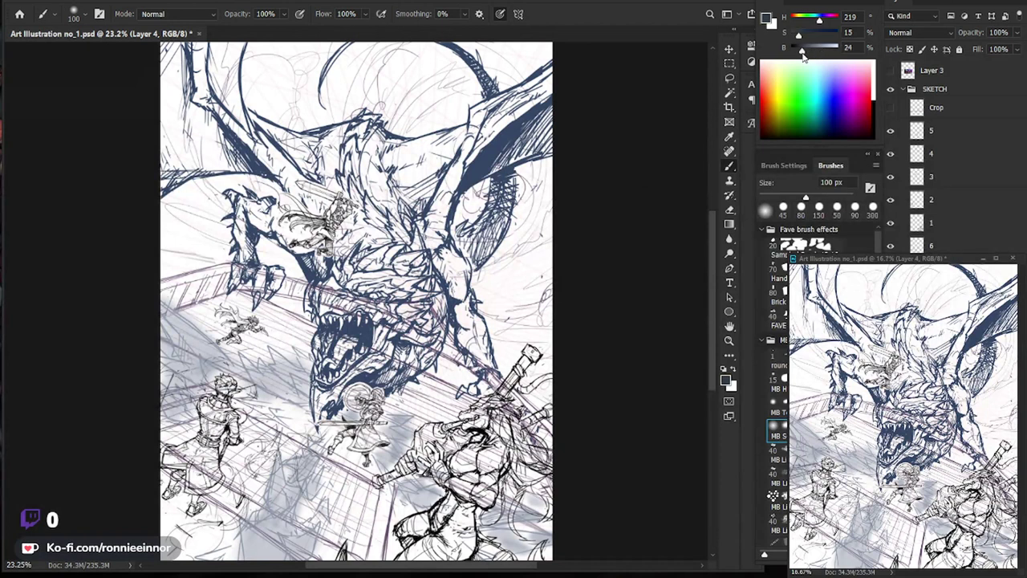
Paint dark smoke beside the dragon's wing, right of its head, and in the top-right corner.
key("bracketright")
key("bracketright")
key("bracketright")
mouse_move(534, 259)
left_mouse_down()
mouse_move(550, 264)
mouse_move(539, 247)
mouse_move(498, 321)
mouse_move(523, 302)
mouse_move(559, 321)
mouse_move(520, 265)
mouse_move(536, 188)
left_mouse_up()
key("bracketleft")
key("bracketleft")
key("bracketleft")
key("bracketright")
key("bracketleft")
key("bracketleft")
key("bracketleft")
left_click_drag(473, 198, 475, 207)
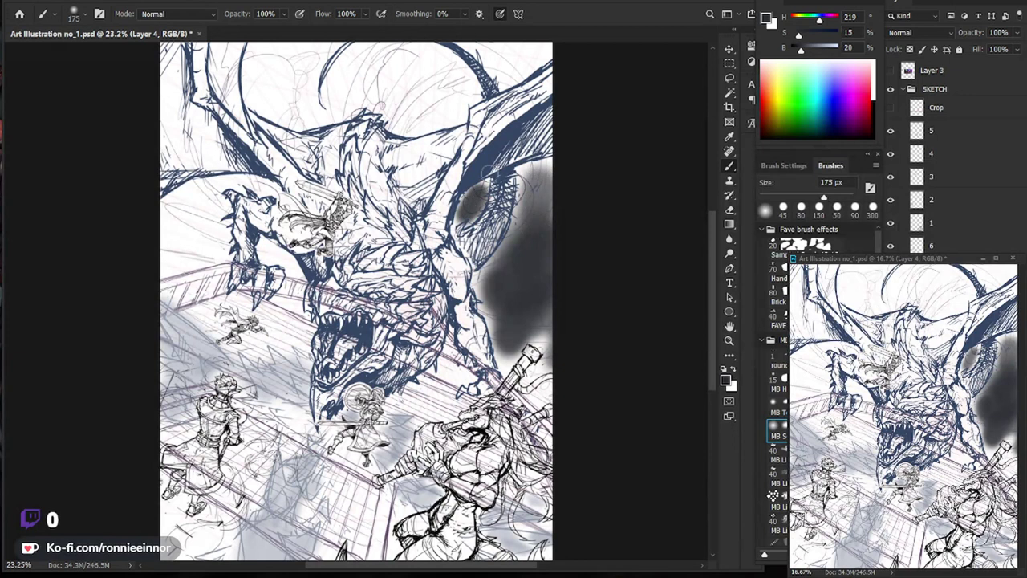
key("bracketright")
key("bracketright")
key("bracketright")
left_click_drag(520, 66, 546, 72)
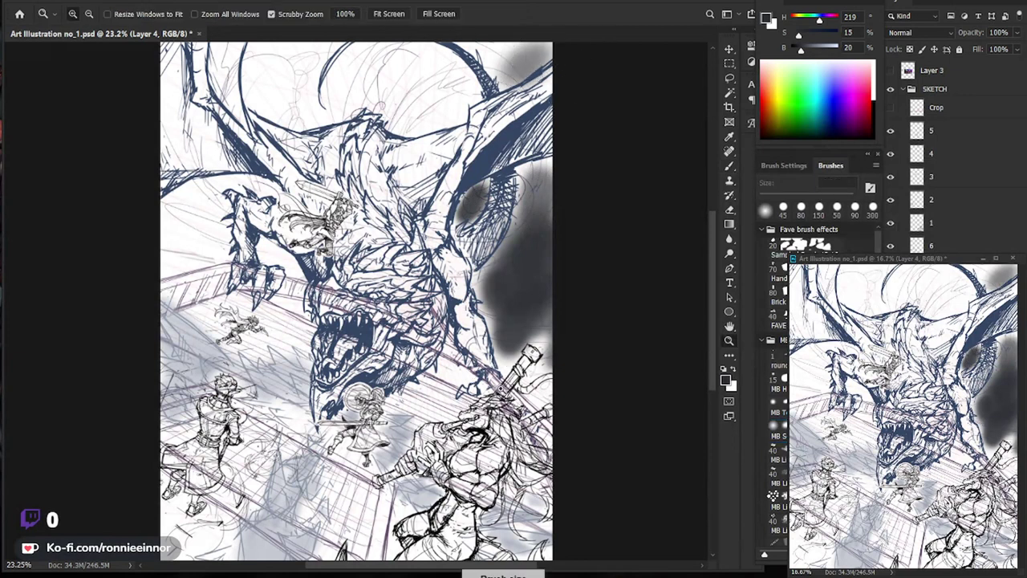
left_click_drag(543, 248, 514, 248)
Sweep grey smoke across the top edge and around the moon and left edge.
key("bracketright")
mouse_move(473, 78)
left_mouse_down()
mouse_move(430, 129)
mouse_move(369, 120)
mouse_move(414, 110)
mouse_move(385, 154)
left_mouse_up()
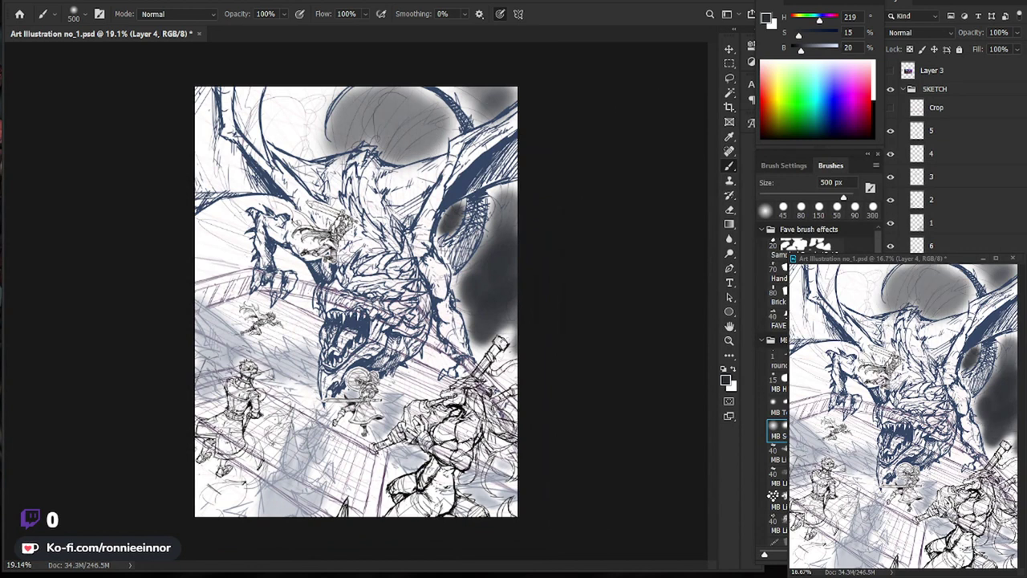
mouse_move(366, 148)
left_mouse_down()
mouse_move(377, 104)
mouse_move(303, 132)
mouse_move(275, 91)
mouse_move(327, 76)
mouse_move(337, 144)
mouse_move(397, 92)
mouse_move(425, 132)
mouse_move(437, 104)
mouse_move(490, 105)
left_mouse_up()
left_click_drag(217, 209, 225, 232)
key("bracketleft")
key("bracketleft")
key("bracketleft")
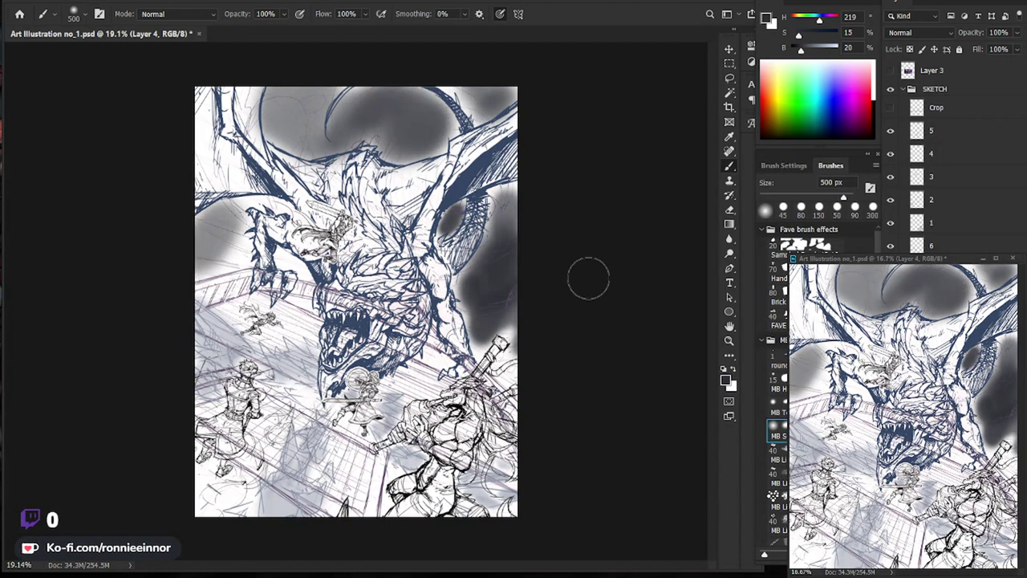
mouse_move(237, 215)
left_mouse_down()
mouse_move(210, 269)
mouse_move(241, 204)
left_mouse_up()
Shade around the dragon's left claw and near the sword tip with a 200 px brush.
key("bracketright")
key("bracketright")
key("bracketright")
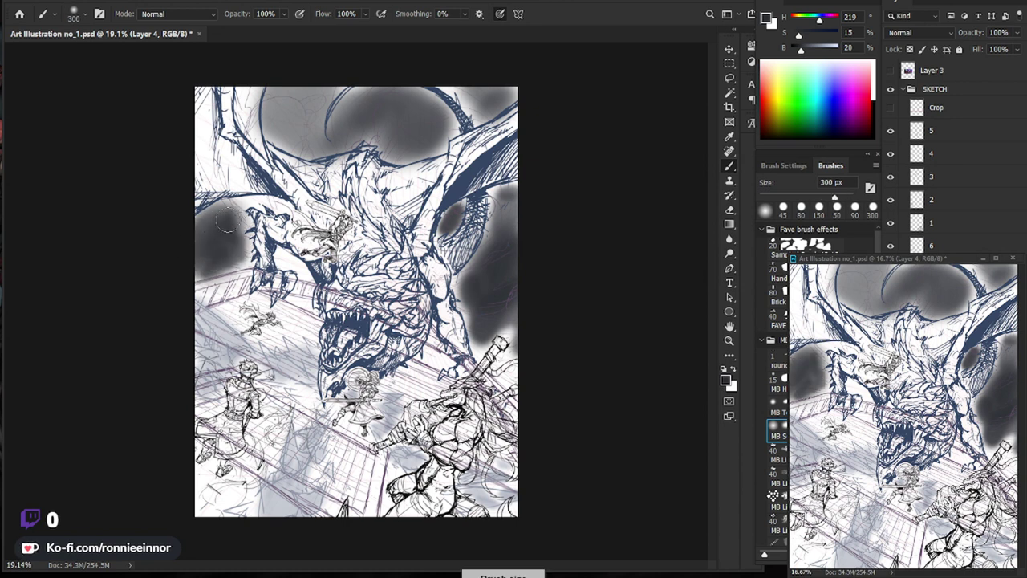
key("bracketleft")
key("bracketleft")
key("bracketleft")
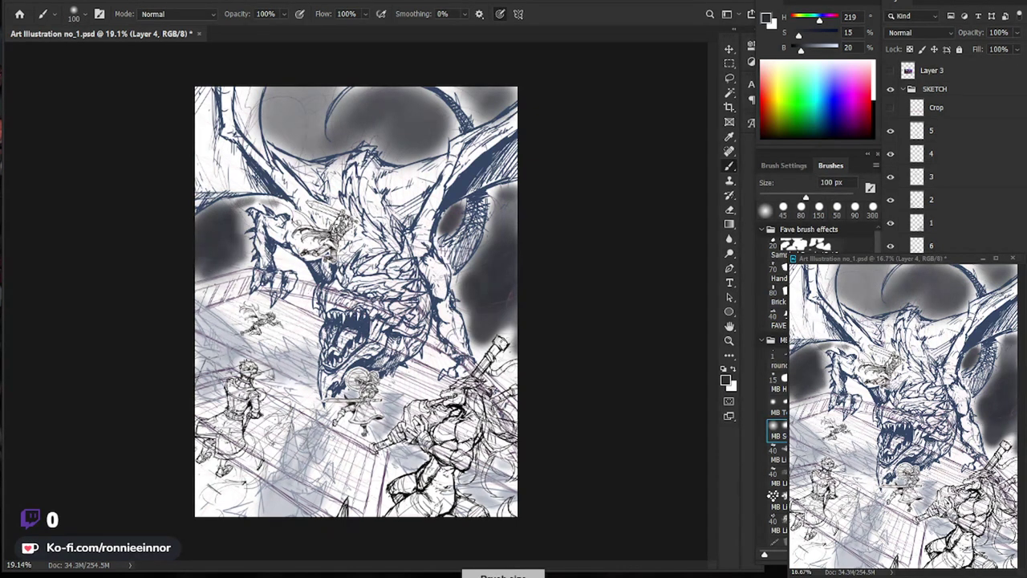
key("bracketright")
key("bracketright")
key("bracketright")
left_click_drag(291, 261, 299, 269)
left_click(298, 269)
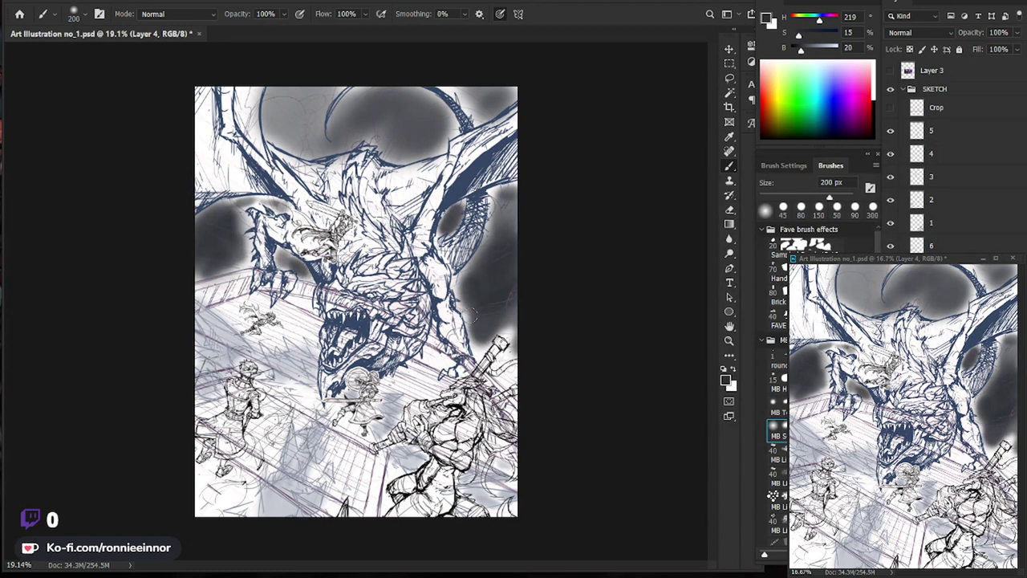
mouse_move(484, 334)
left_mouse_down()
mouse_move(482, 348)
mouse_move(521, 365)
left_mouse_up()
key("bracketleft")
key("bracketleft")
key("bracketleft")
key("bracketright")
key("bracketright")
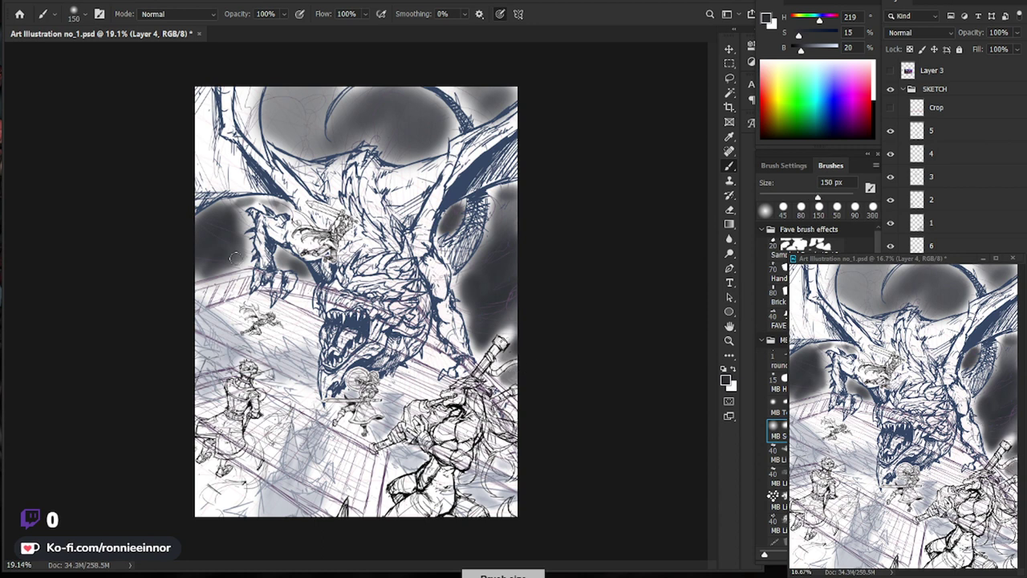
mouse_move(232, 269)
left_mouse_down()
mouse_move(207, 299)
mouse_move(238, 289)
mouse_move(303, 292)
left_mouse_up()
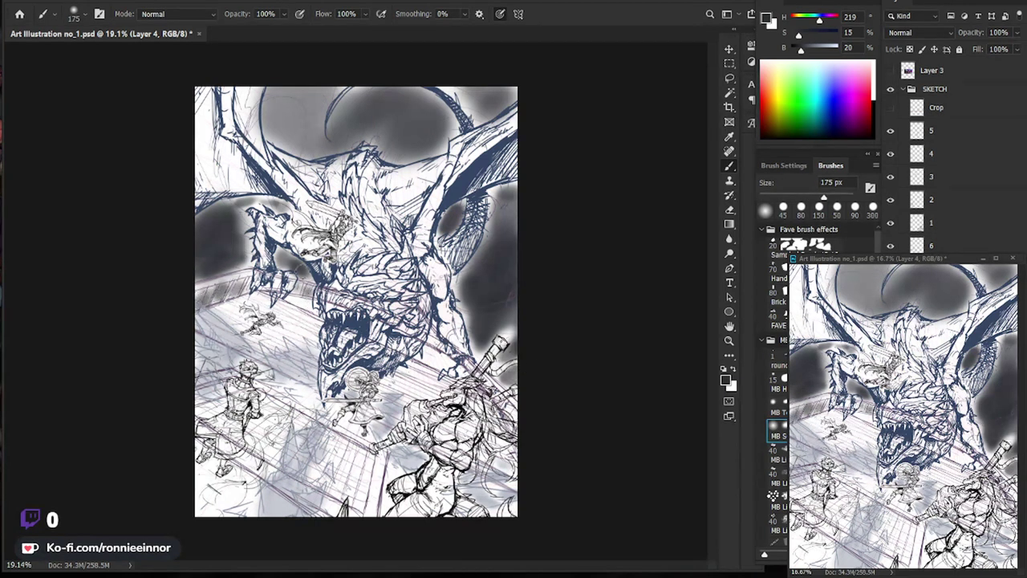
Paint dark smoke across the upper sky, then switch to editing the BG layer's mask.
key("z")
mouse_move(433, 197)
left_mouse_down()
mouse_move(393, 197)
mouse_move(433, 197)
left_mouse_up()
key("bracketright")
key("bracketright")
key("bracketright")
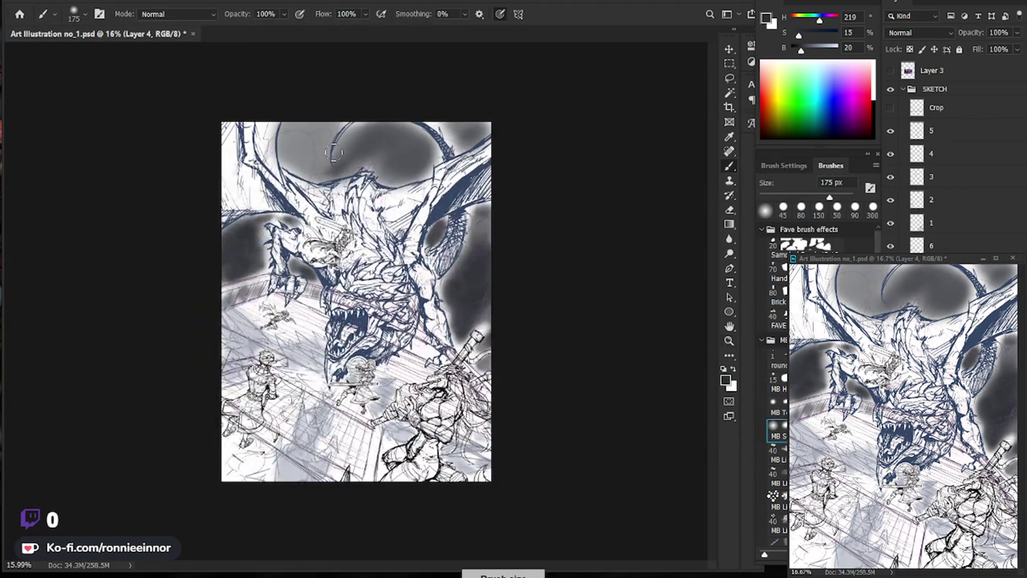
mouse_move(317, 159)
left_mouse_down()
mouse_move(305, 129)
mouse_move(417, 161)
left_mouse_up()
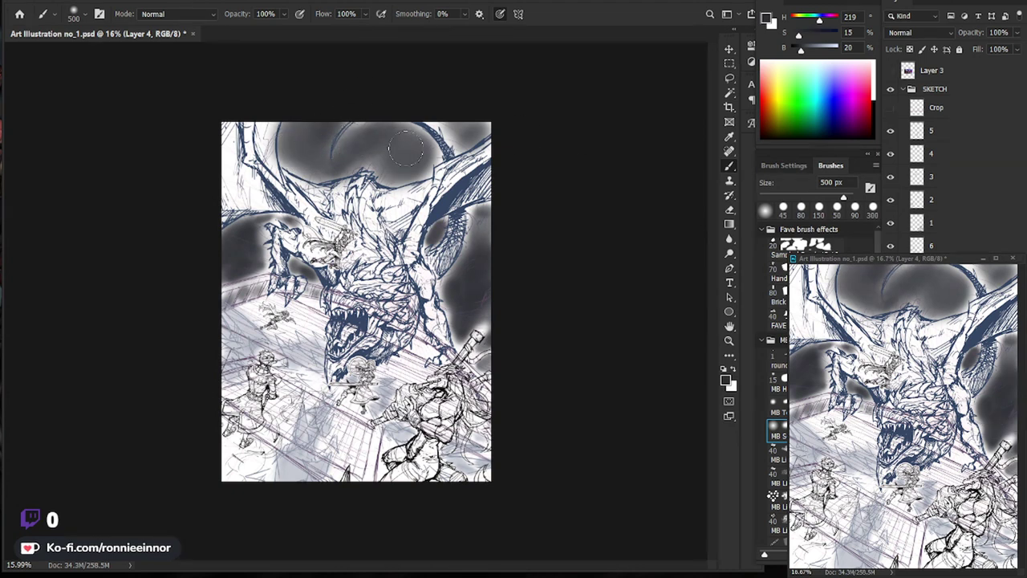
left_click_drag(674, 327, 639, 327)
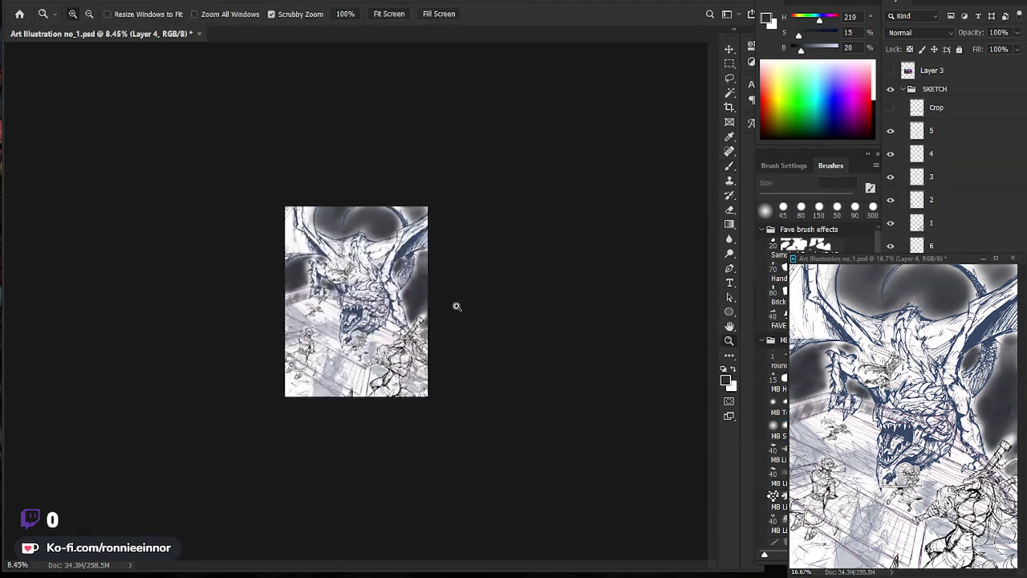
left_click_drag(457, 306, 590, 340)
key("b")
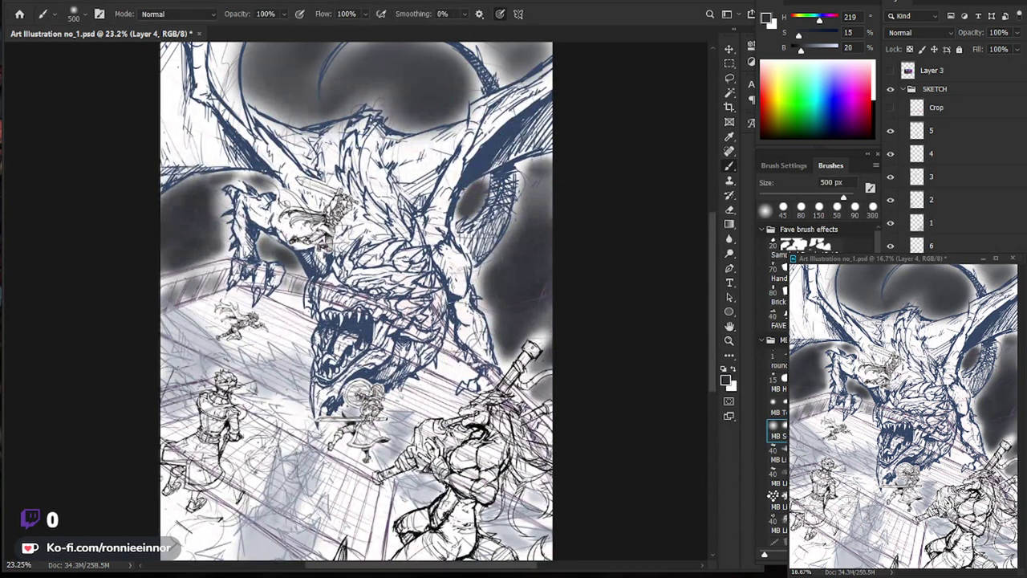
key("bracketleft")
key("bracketleft")
key("bracketleft")
key("bracketleft")
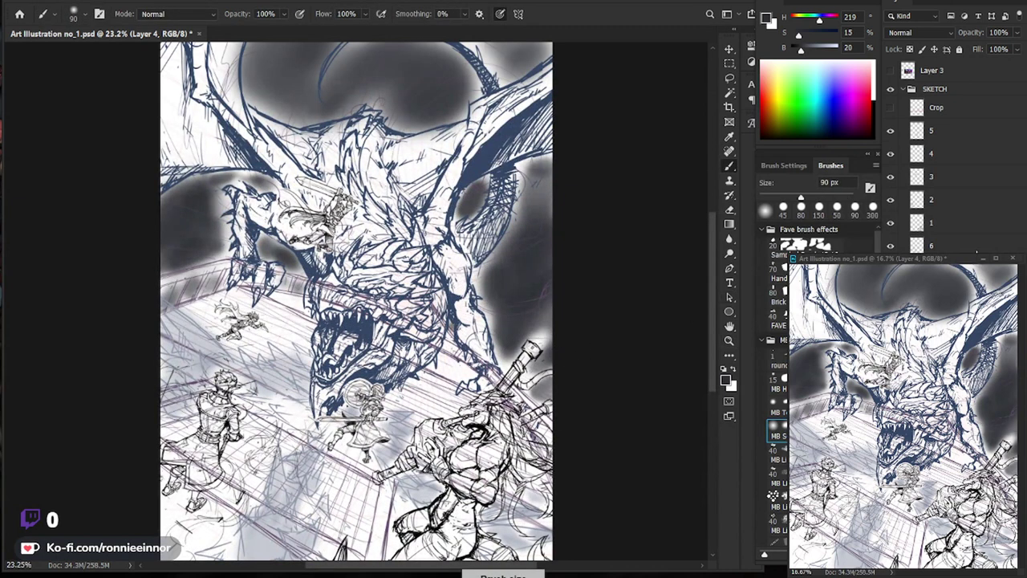
key("alt+comma")
key("ctrl+backslash")
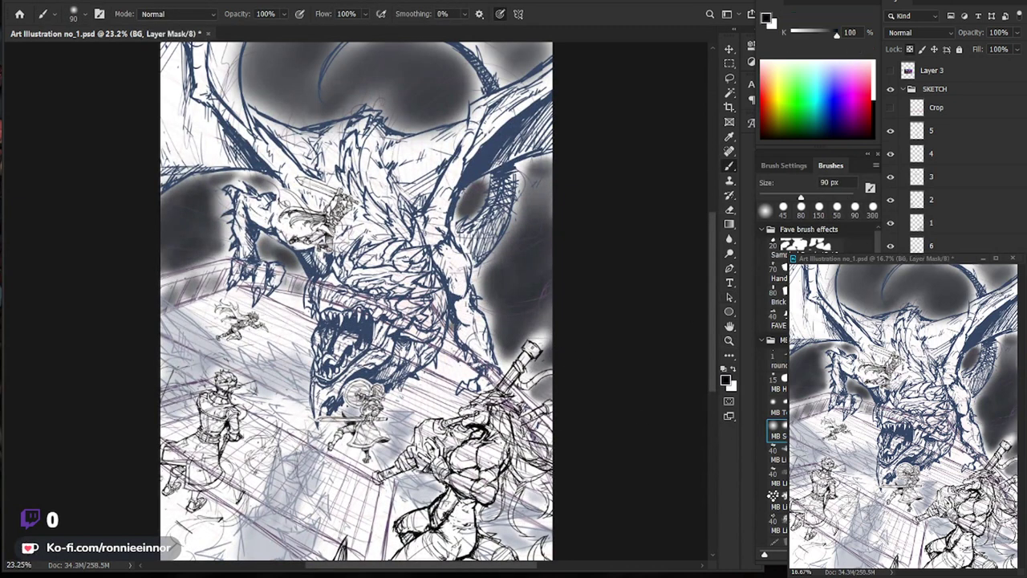
key("comma")
key("comma")
key("comma")
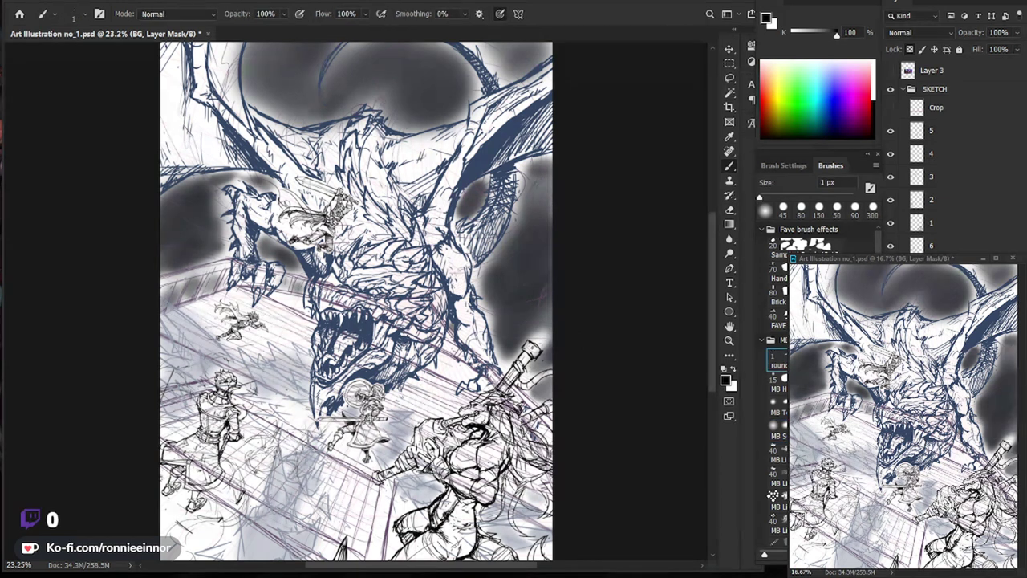
key("bracketright")
key("bracketright")
key("bracketright")
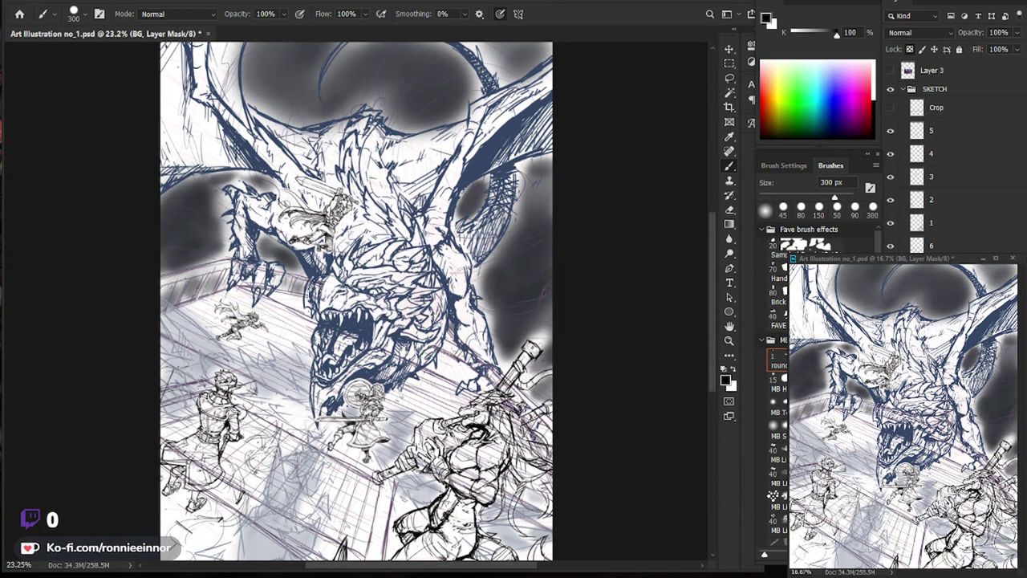
key("bracketleft")
key("bracketleft")
key("bracketleft")
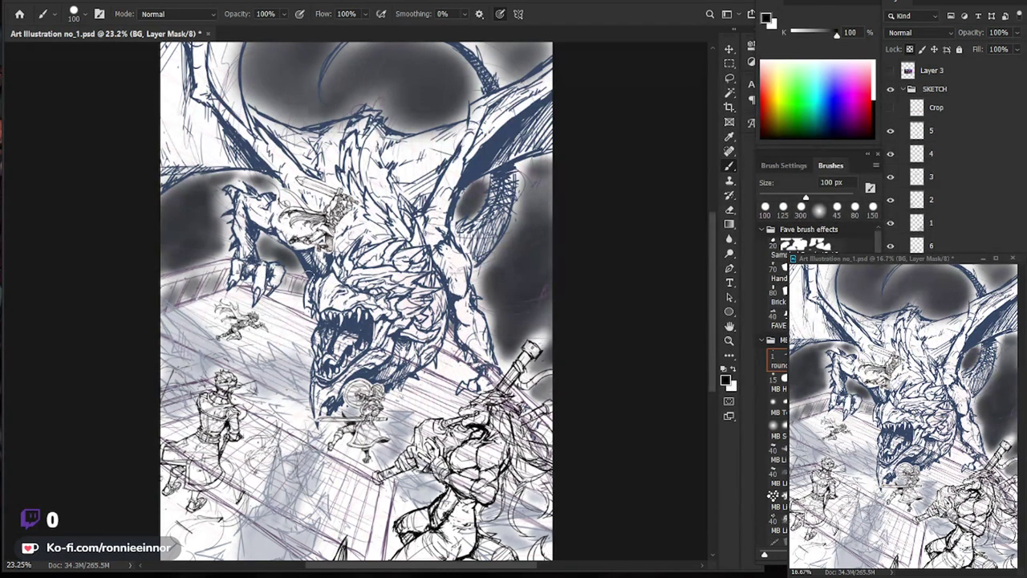
mouse_move(508, 382)
left_mouse_down()
mouse_move(496, 403)
mouse_move(506, 417)
mouse_move(513, 407)
left_mouse_up()
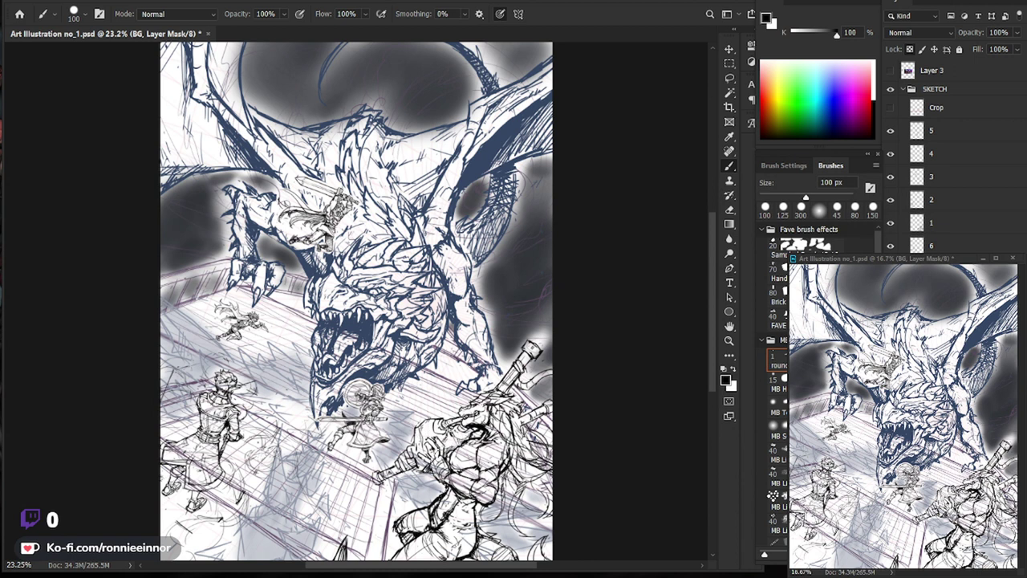
key("bracketright")
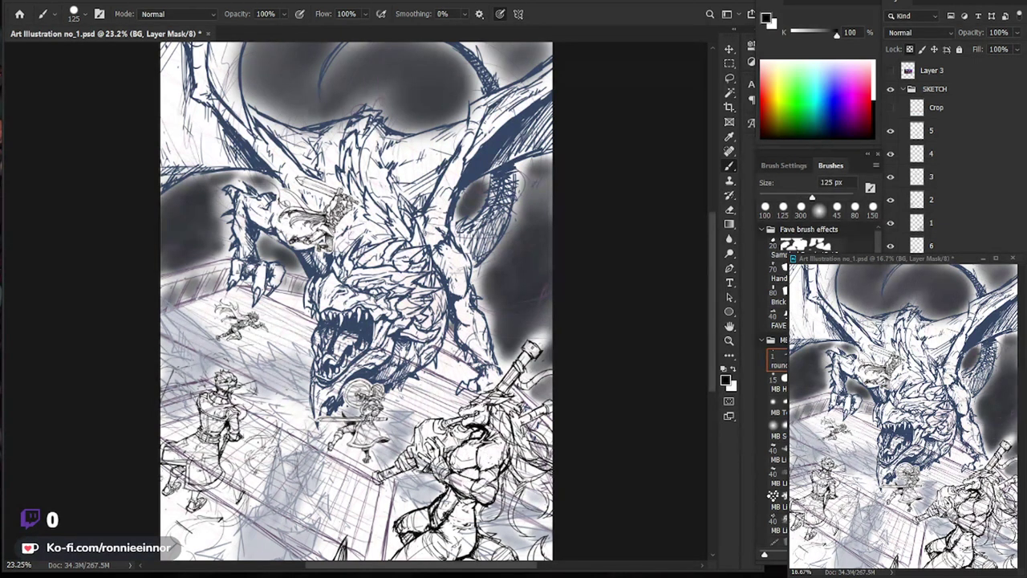
key("bracketleft")
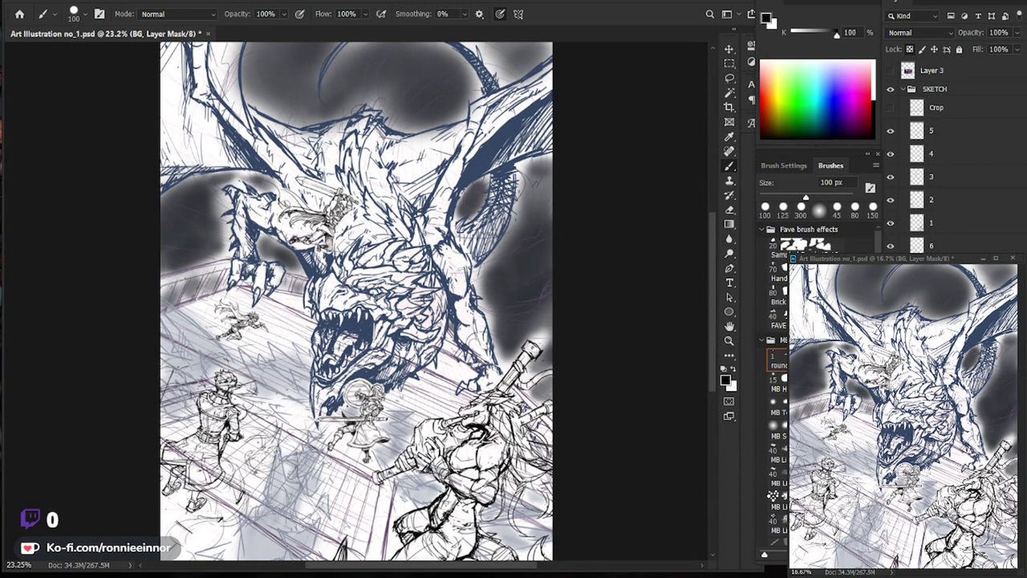
key("bracketleft")
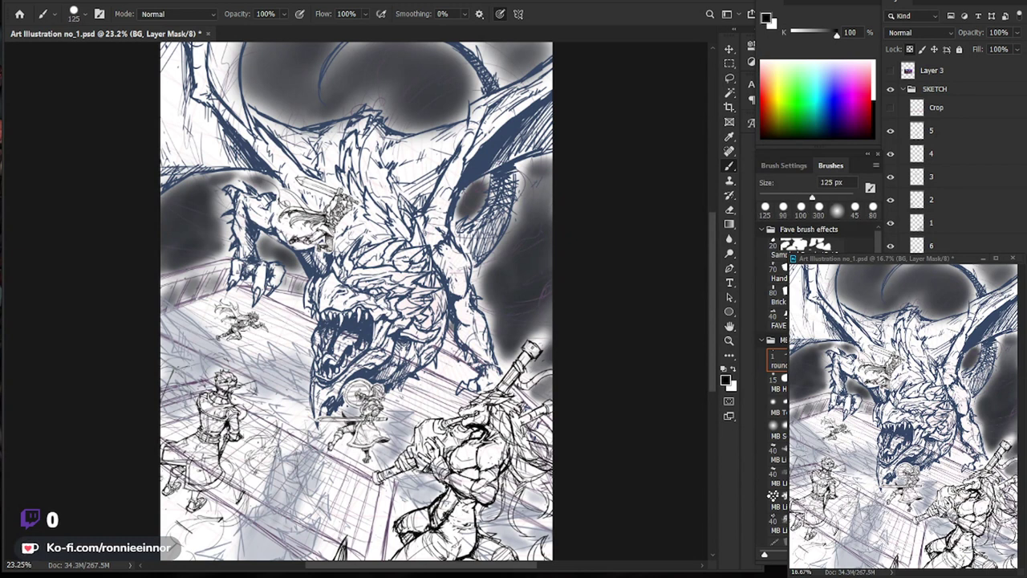
key("bracketleft")
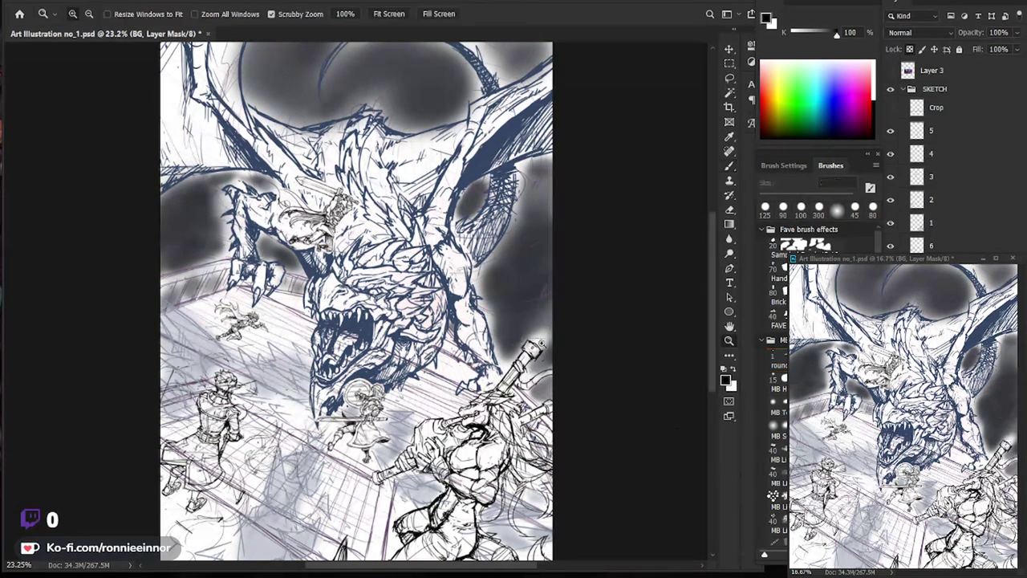
left_click_drag(554, 405, 514, 405)
left_click_drag(615, 401, 658, 401)
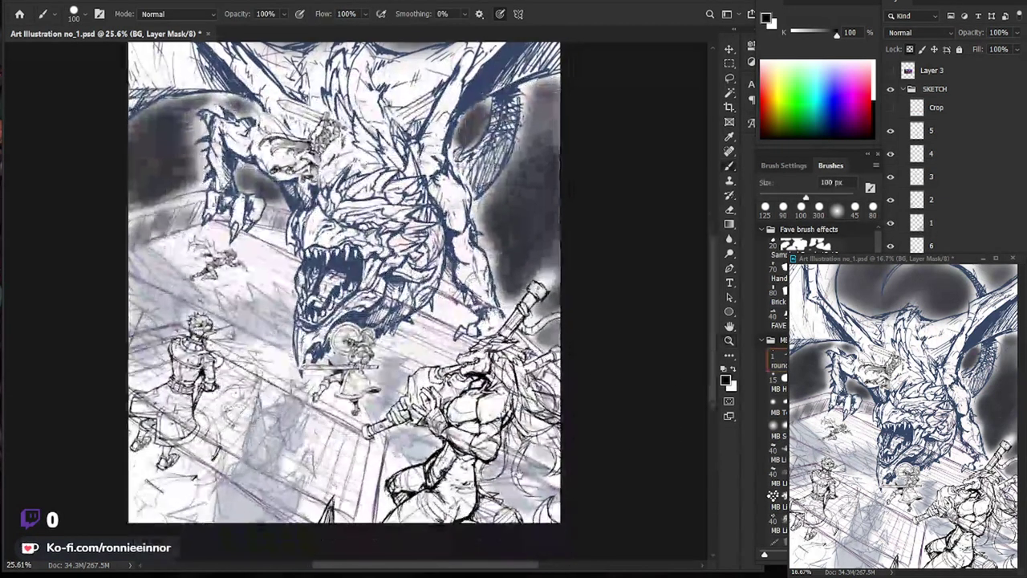
left_click_drag(493, 486, 534, 485)
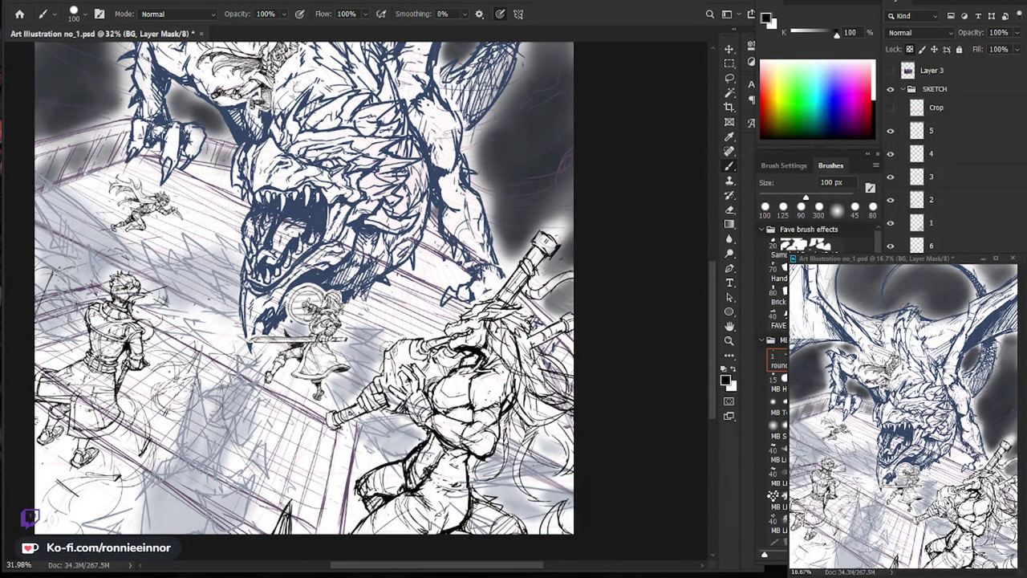
scroll(386, 364, "down", 3)
scroll(192, 425, "up", 2)
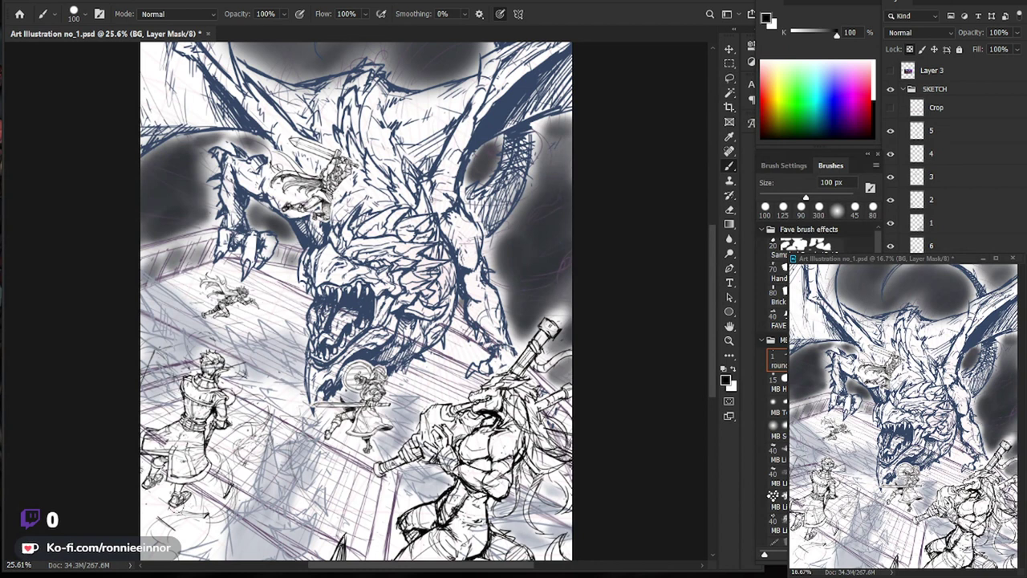
scroll(253, 440, "down", 5)
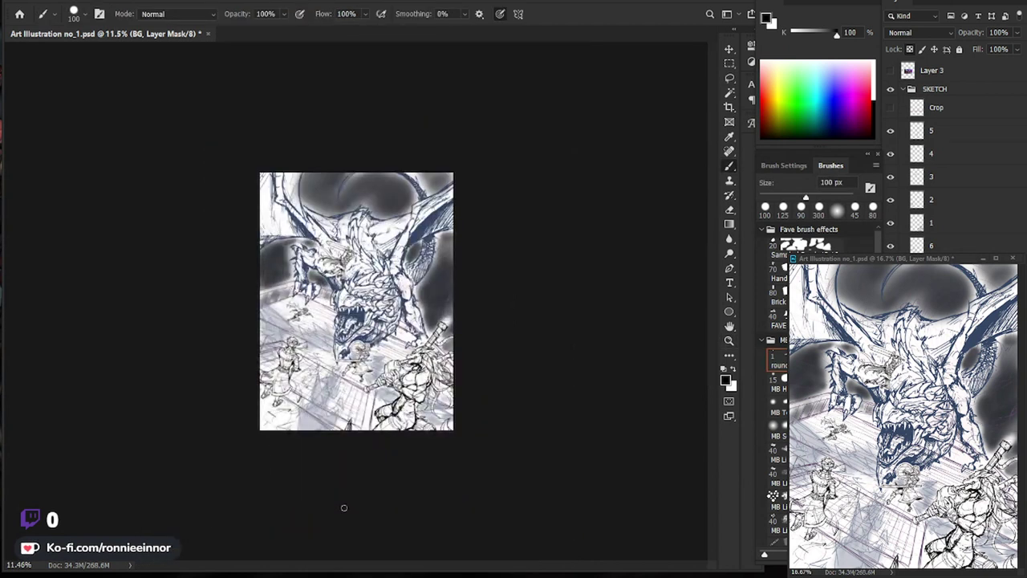
left_click_drag(321, 310, 418, 310)
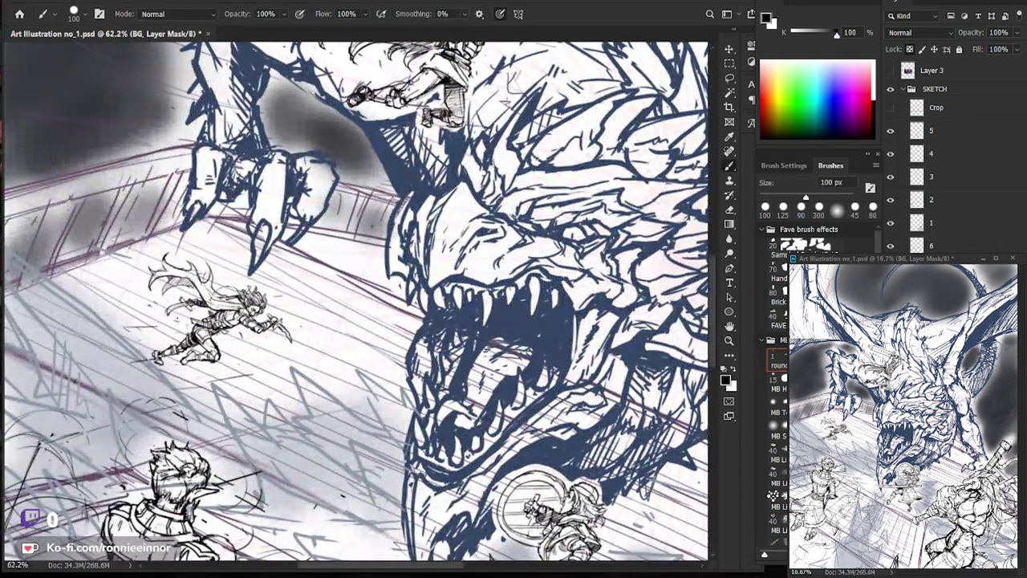
scroll(402, 321, "down", 2)
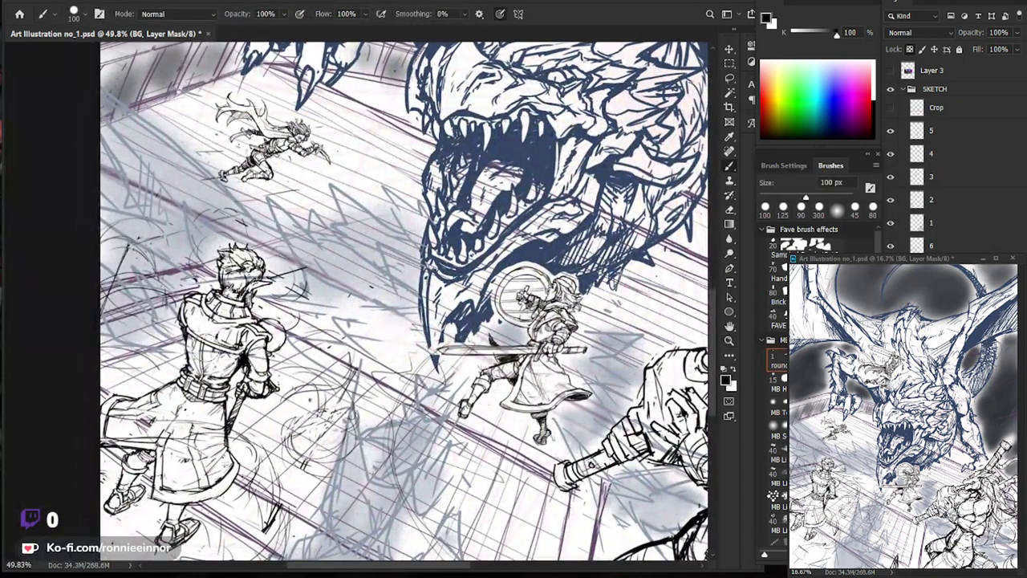
scroll(185, 311, "down", 3)
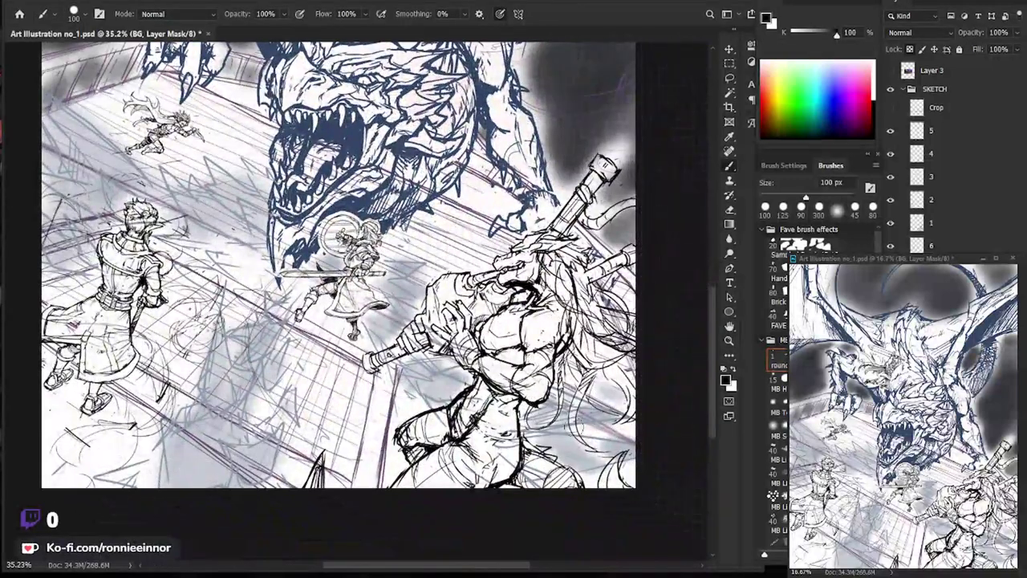
scroll(610, 483, "down", 2)
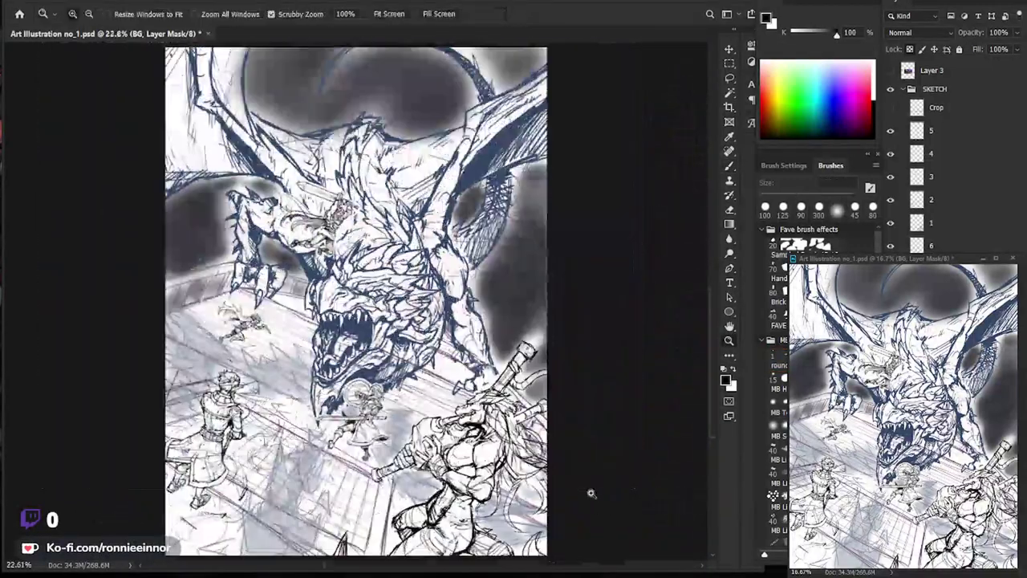
scroll(365, 393, "up", 2)
scroll(417, 353, "up", 2)
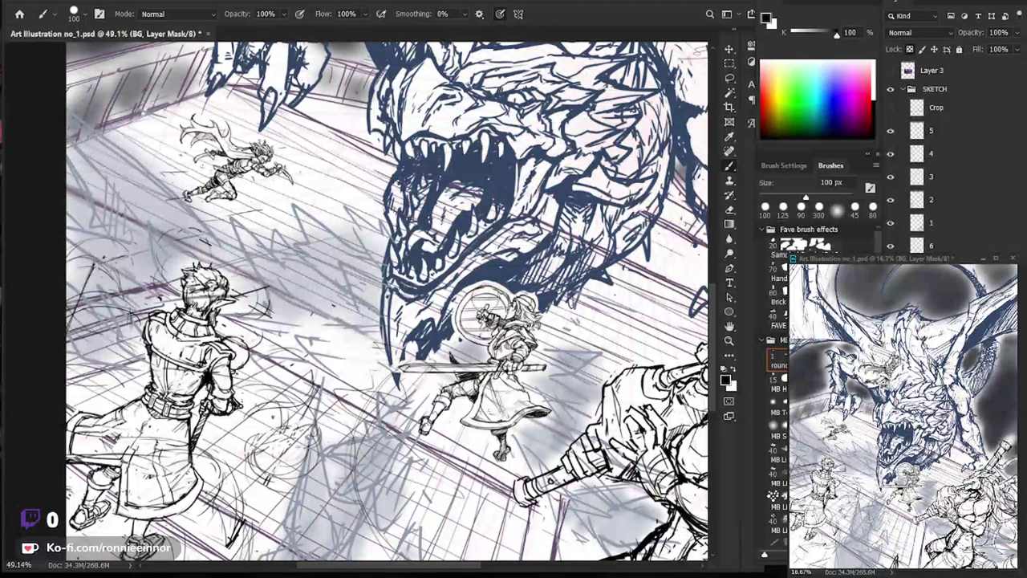
left_click_drag(563, 416, 537, 392)
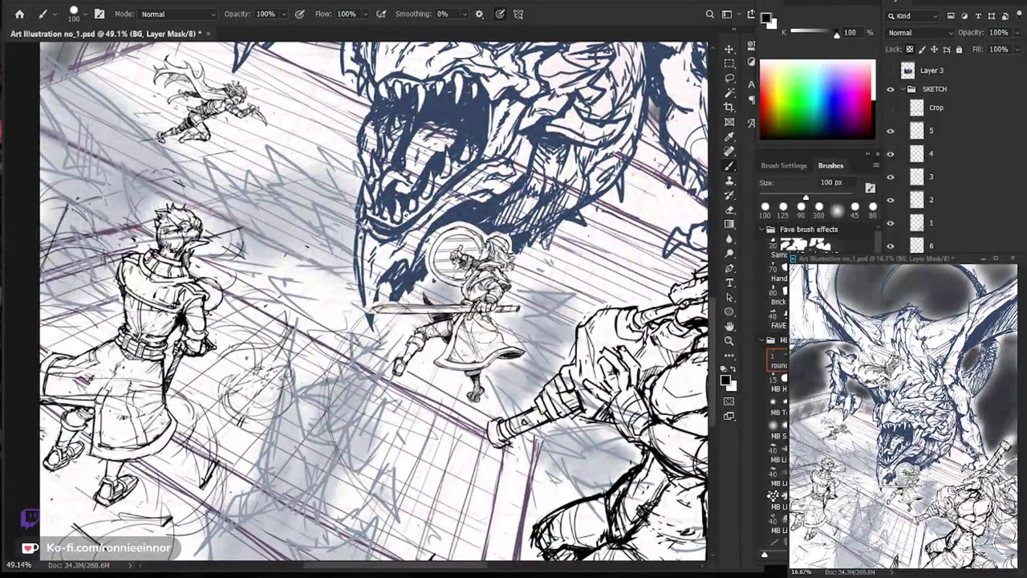
left_click_drag(496, 319, 600, 316)
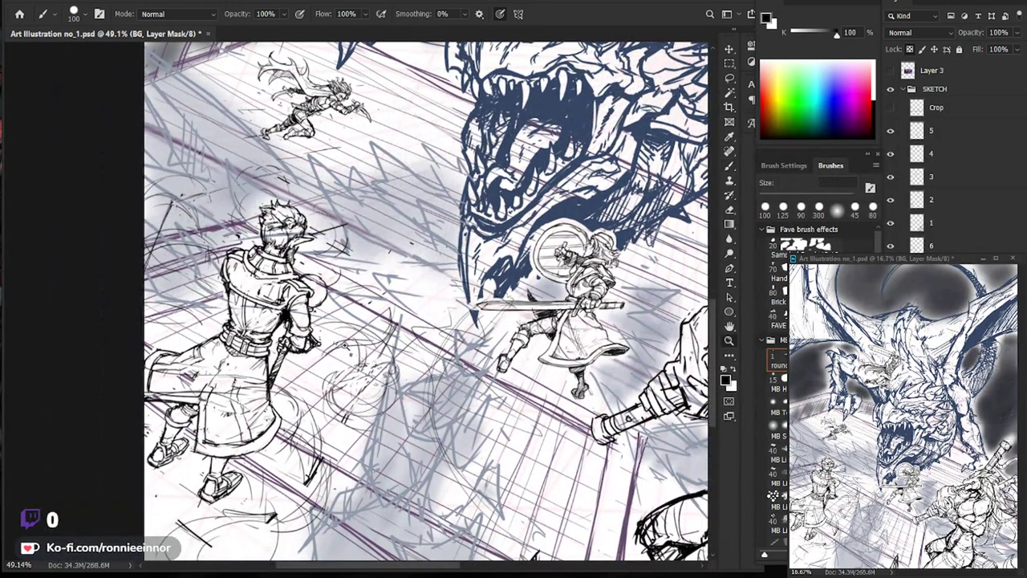
scroll(229, 464, "down", 5)
scroll(650, 419, "up", 3)
left_click_drag(609, 329, 558, 294)
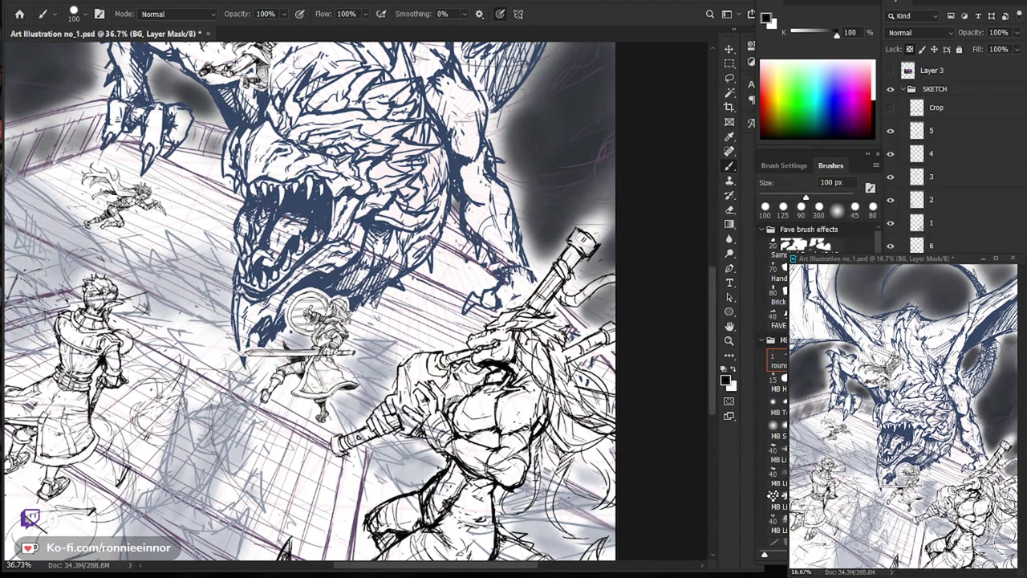
left_click_drag(519, 467, 491, 334)
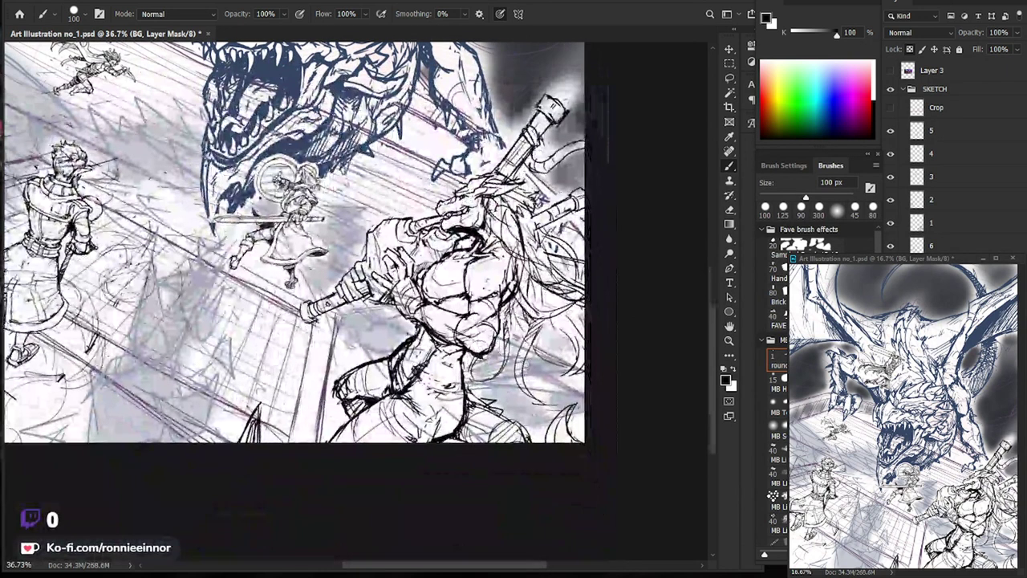
Undo recent changes, choose the soft round brush, sample a light grey, and size it to 150 px.
mouse_move(605, 283)
left_mouse_down()
mouse_move(672, 287)
mouse_move(682, 368)
left_mouse_up()
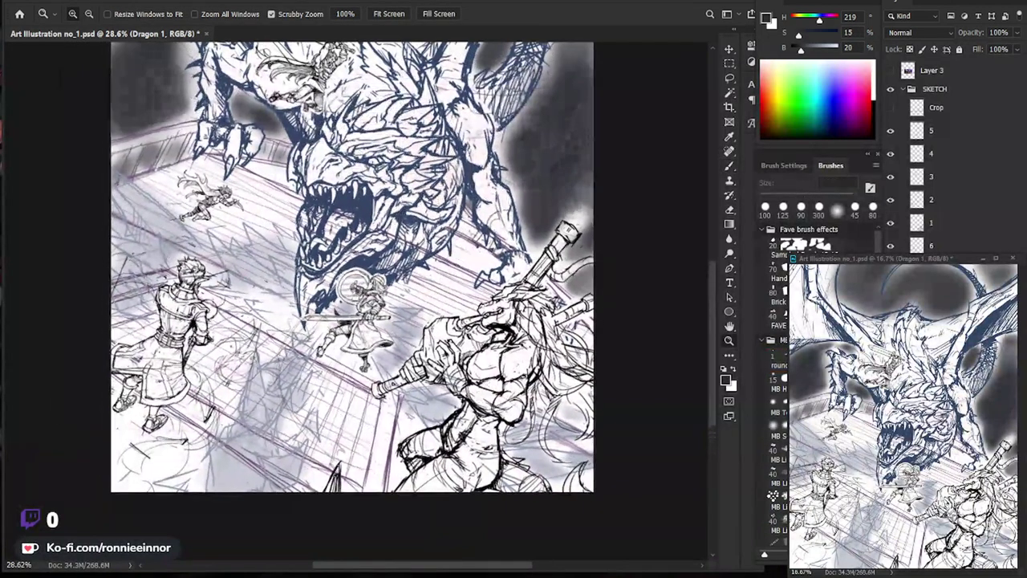
key("ctrl+z")
key("ctrl+z")
key("ctrl+z")
key("ctrl+z")
key("ctrl+z")
key("b")
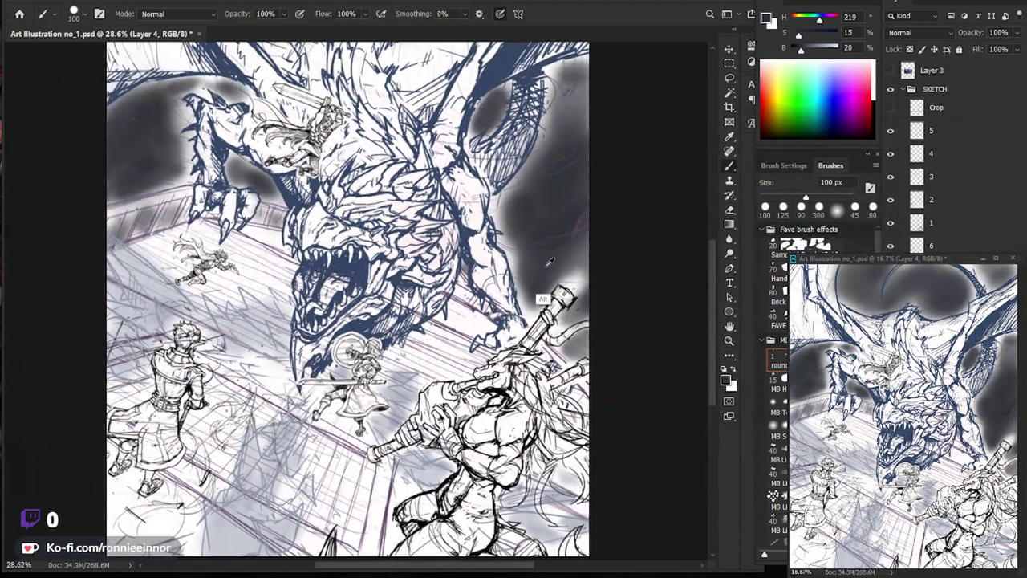
left_click(837, 211)
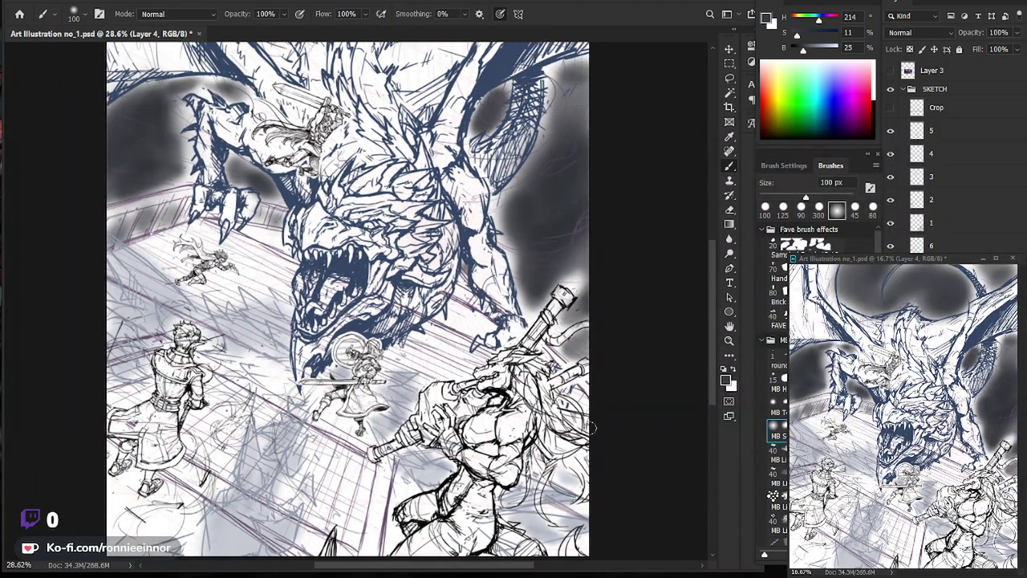
left_click(231, 509, "alt")
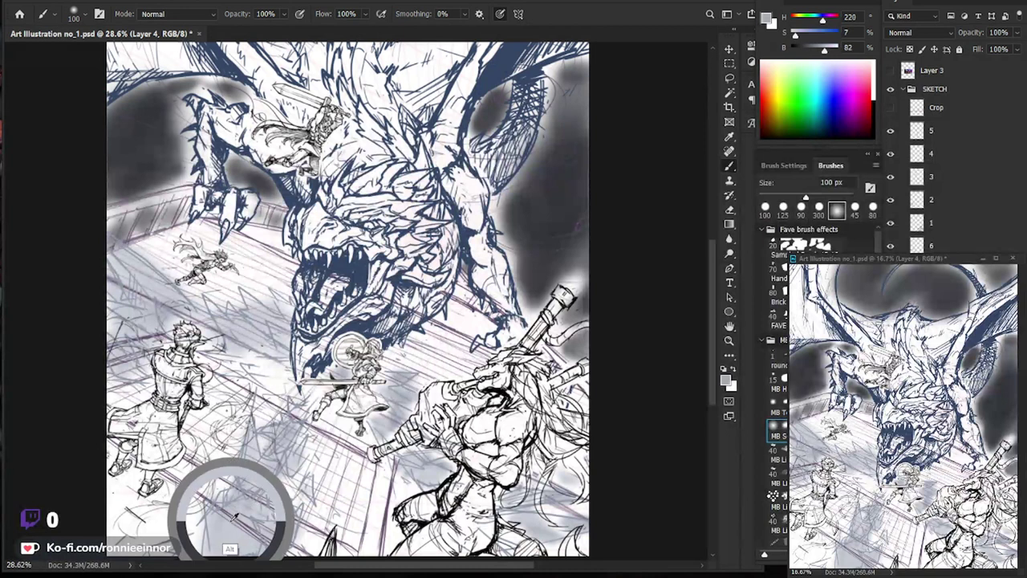
key("bracketright")
key("bracketright")
key("bracketright")
key("bracketright")
left_click(231, 517, "alt")
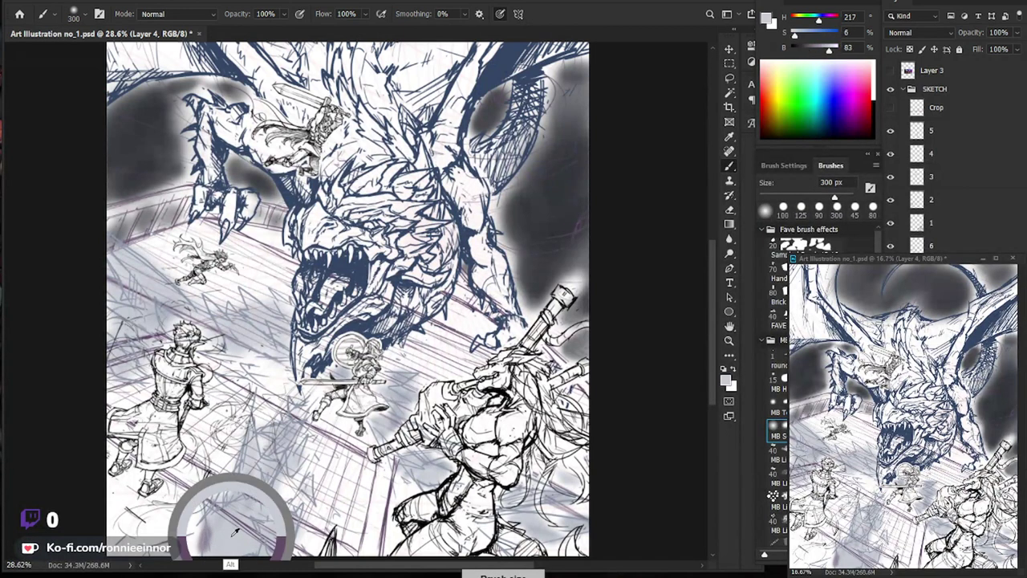
key("bracketleft")
key("bracketleft")
key("bracketleft")
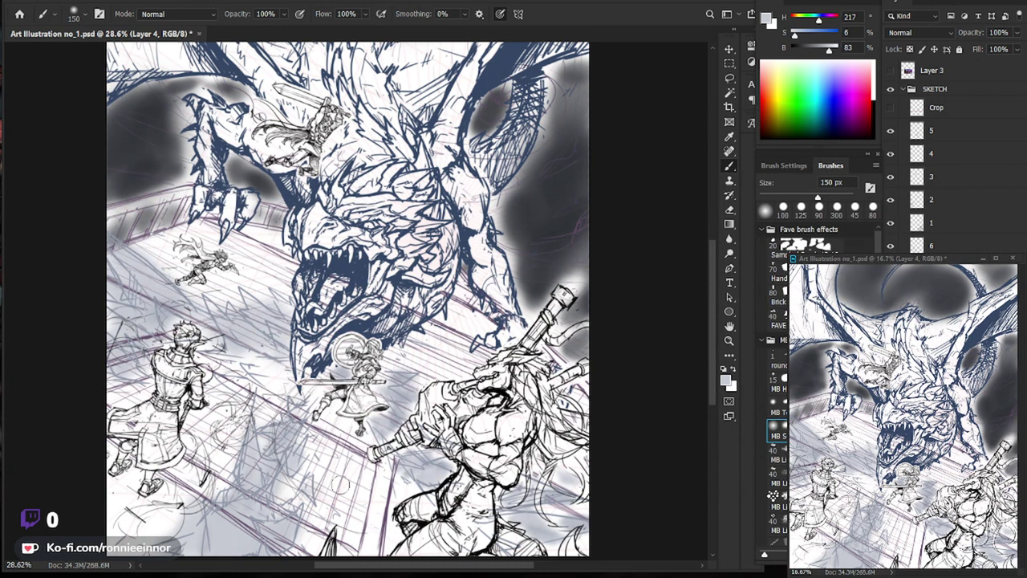
Zoom out to view the whole page before painting smoke.
key("z")
mouse_move(366, 369)
left_mouse_down()
mouse_move(329, 369)
mouse_move(417, 341)
left_mouse_up()
key("b")
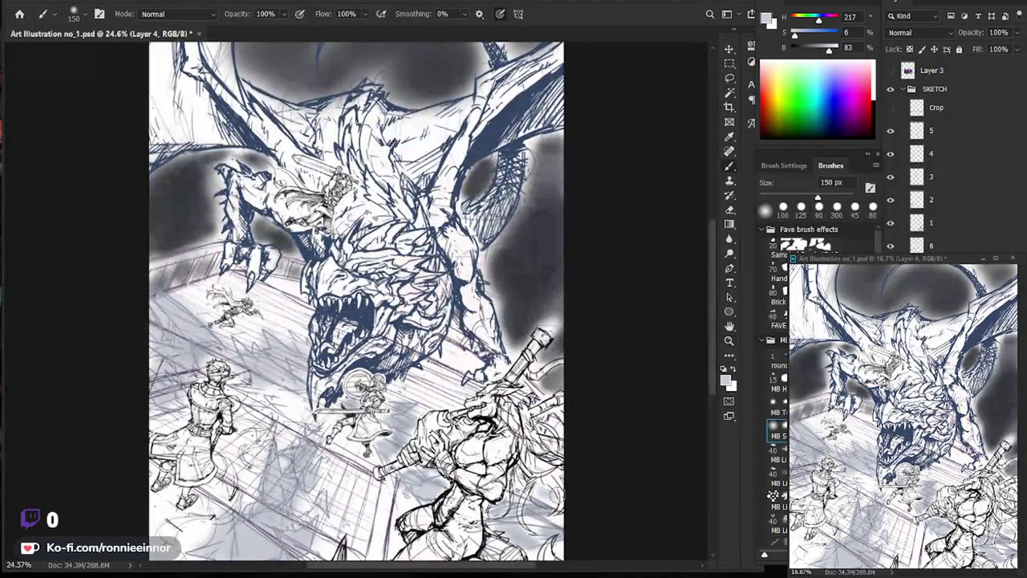
scroll(557, 390, "down", 3)
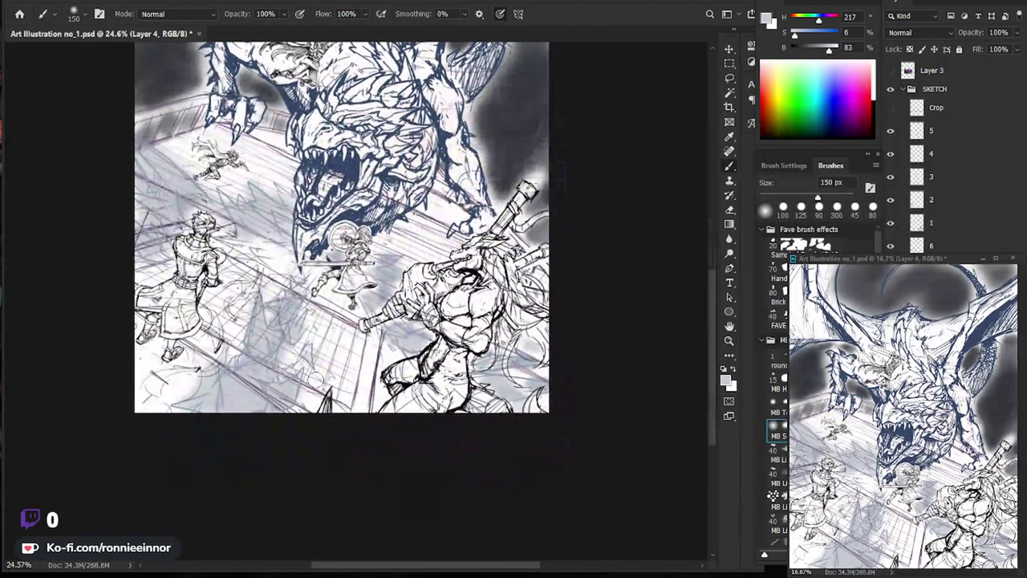
key("z")
left_click_drag(164, 370, 171, 526)
key("b")
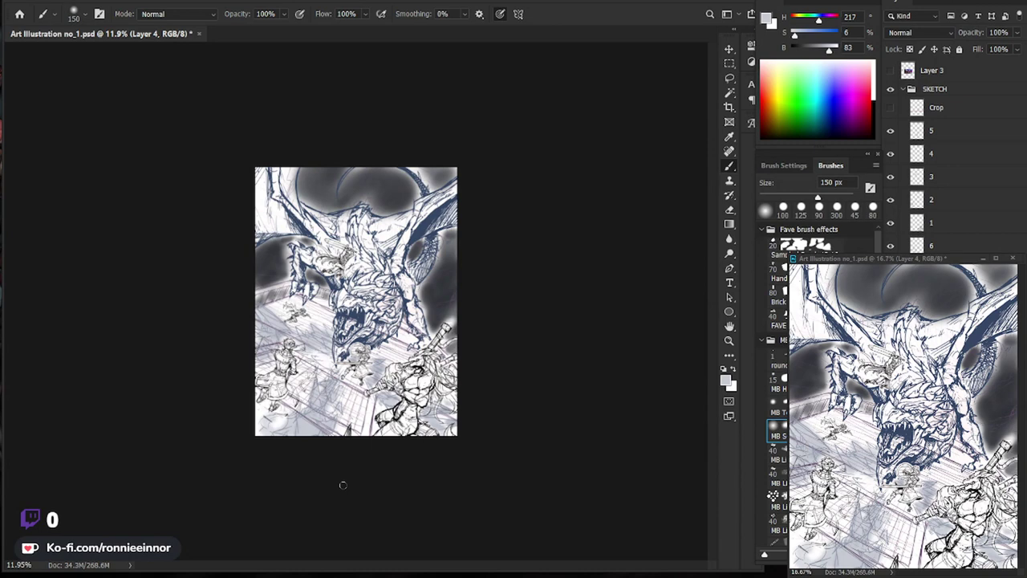
left_click_drag(316, 292, 558, 409)
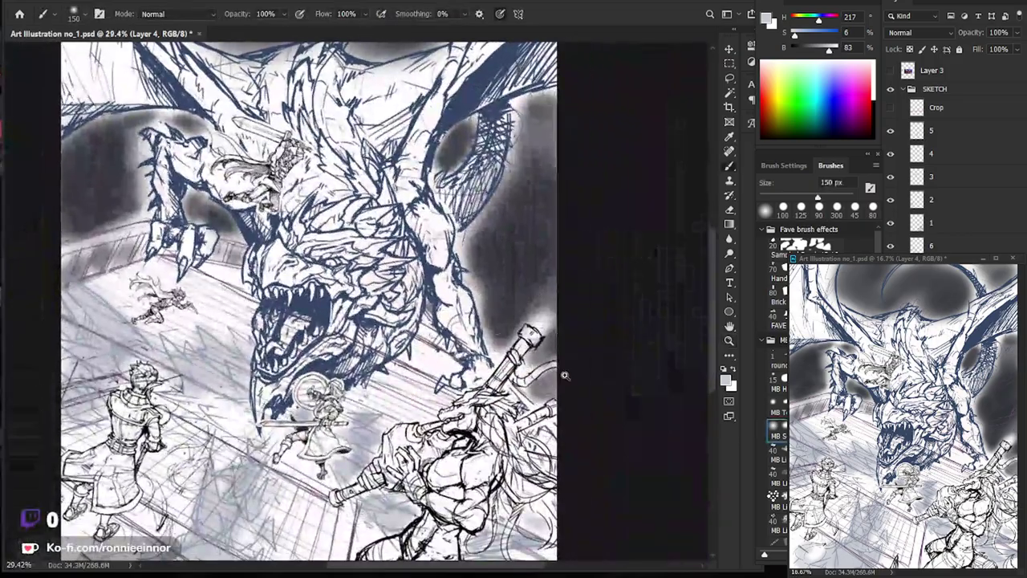
key("z")
left_click(576, 361)
left_click_drag(513, 337, 561, 345)
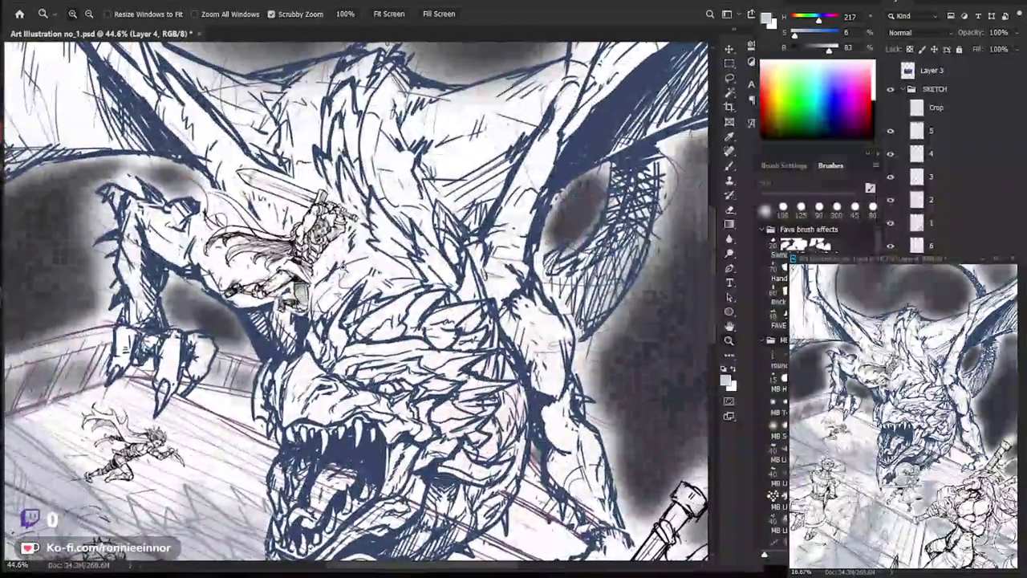
left_click_drag(321, 241, 369, 245)
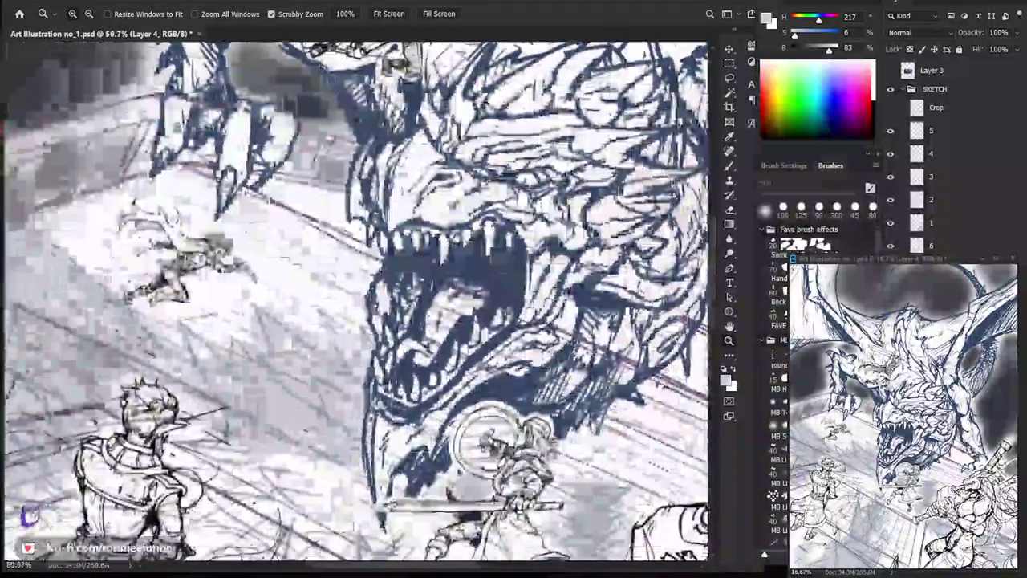
left_click_drag(369, 337, 321, 338)
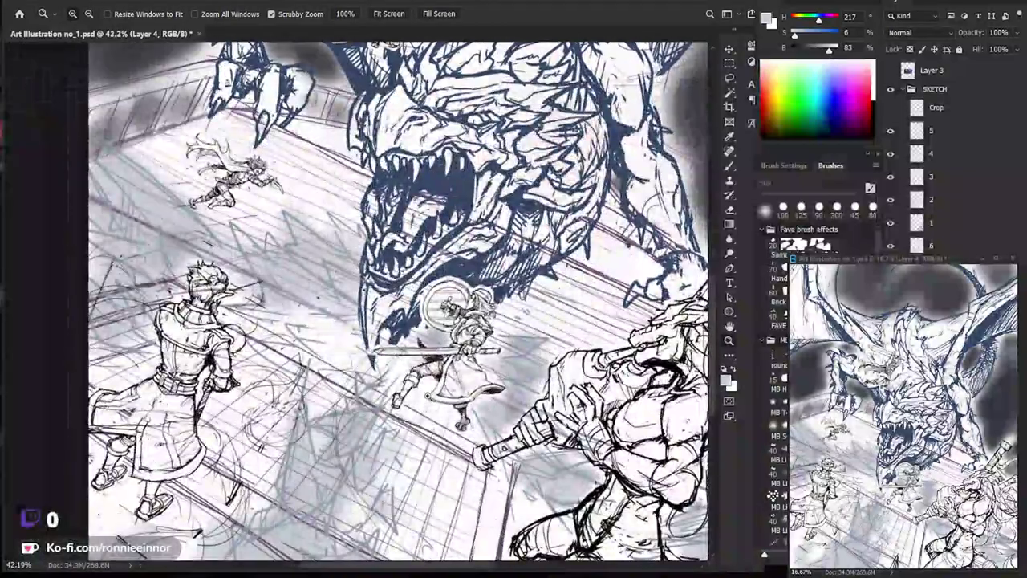
key("ctrl+comma")
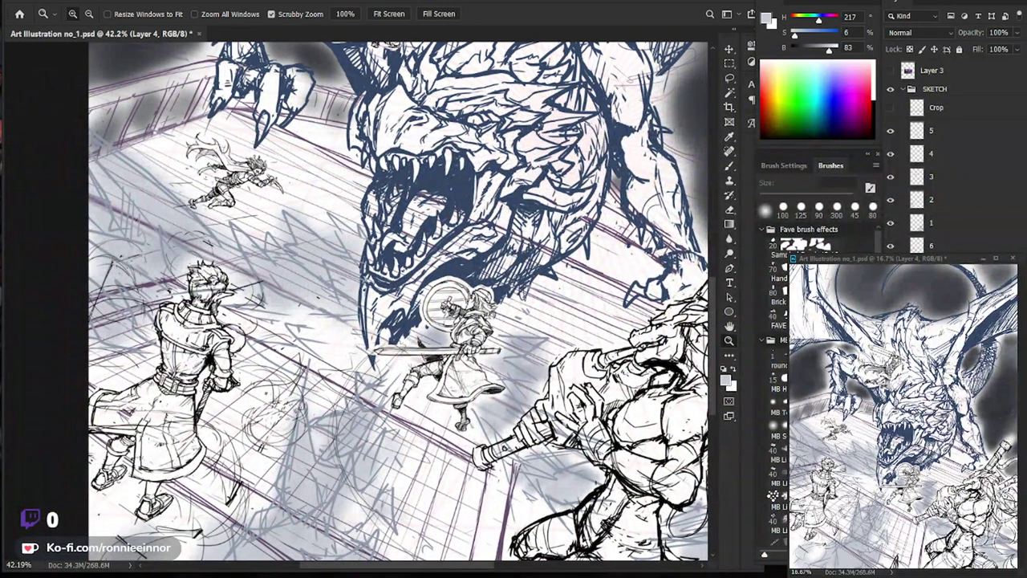
key("ctrl+comma")
scroll(499, 350, "down", 3)
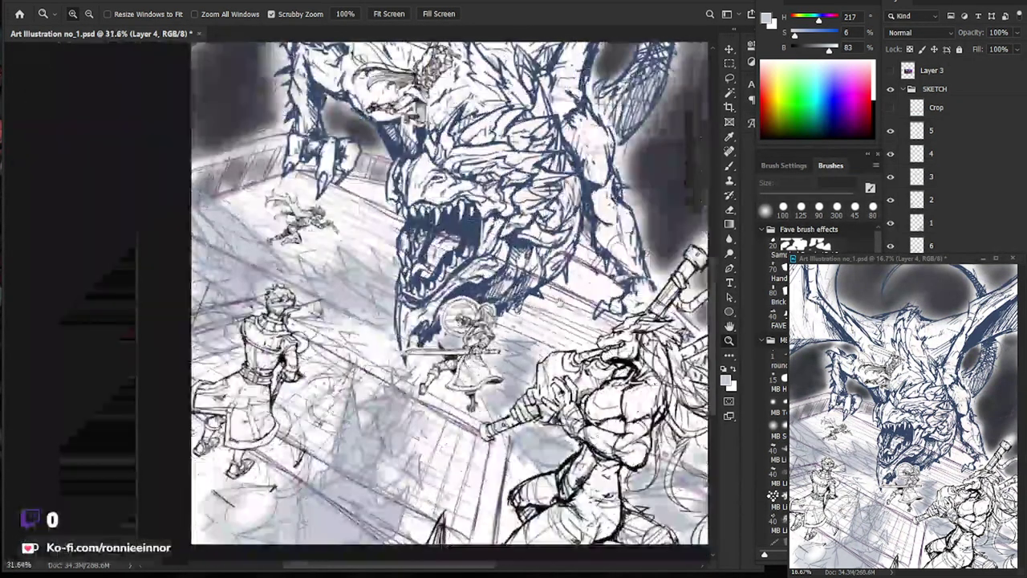
key("b")
Sample a grey tone and shade the dragon's head, neck, jaw and right arm with a 300–600 px brush.
left_click(530, 248, "alt")
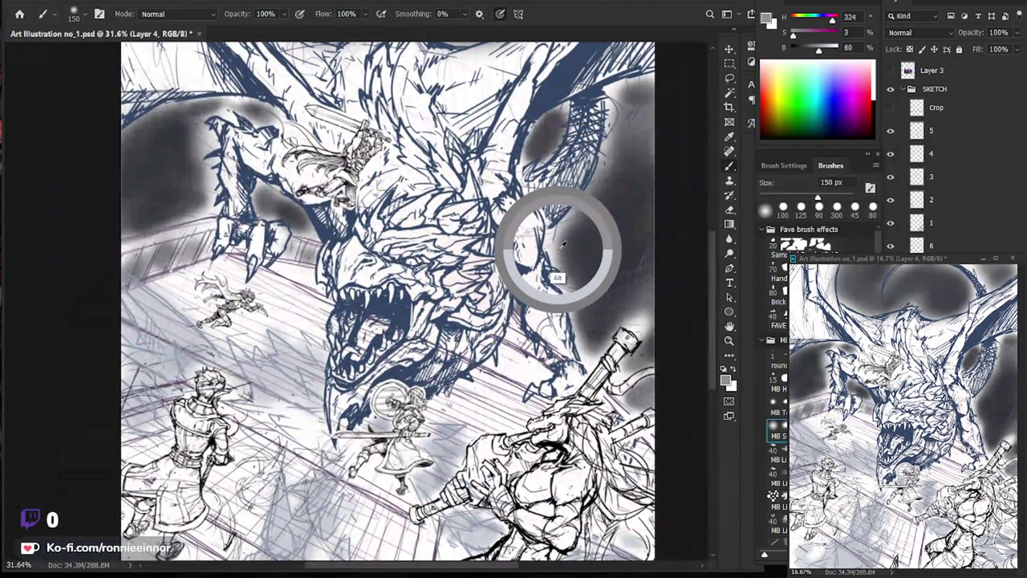
left_click_drag(481, 218, 445, 281)
key("bracketright")
key("bracketright")
key("bracketright")
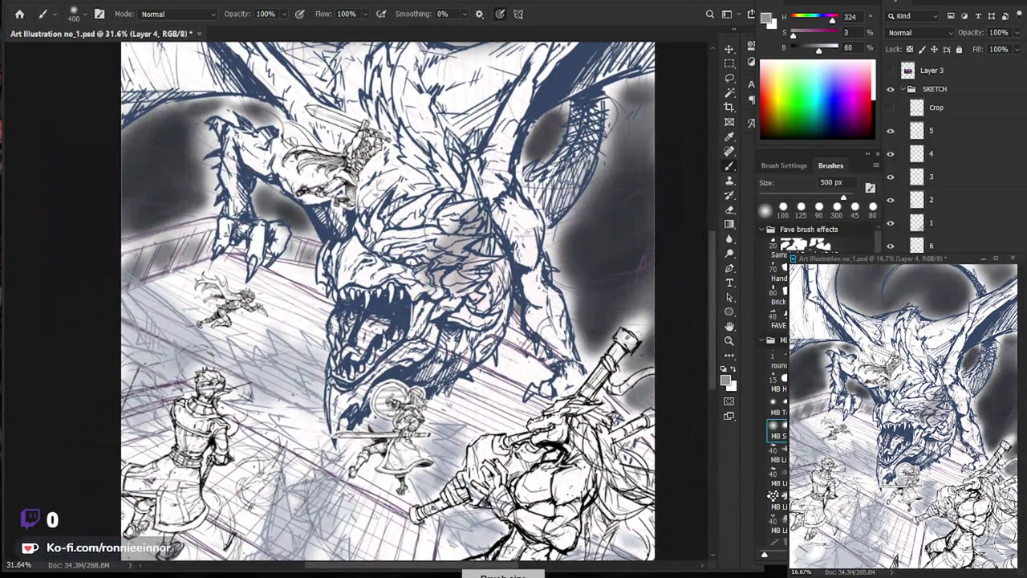
left_click_drag(449, 241, 393, 169)
key("bracketleft")
key("bracketleft")
mouse_move(449, 109)
left_mouse_down()
mouse_move(458, 337)
mouse_move(417, 393)
left_mouse_up()
key("bracketleft")
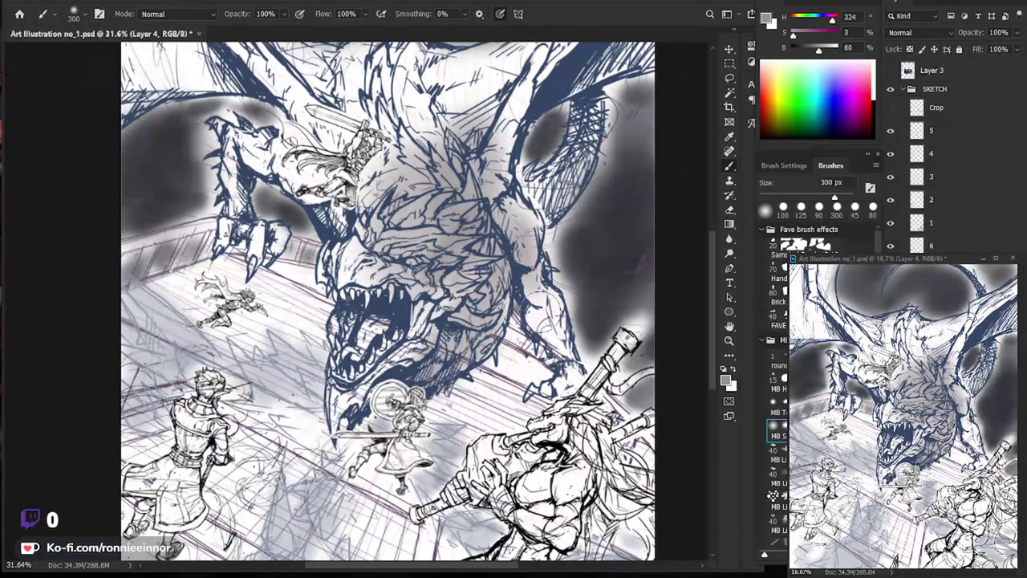
left_click_drag(530, 220, 574, 393)
Shade the dragon's right wing, body, neck and chest using the Hand textured brush at 250 px.
scroll(300, 337, "down", 3)
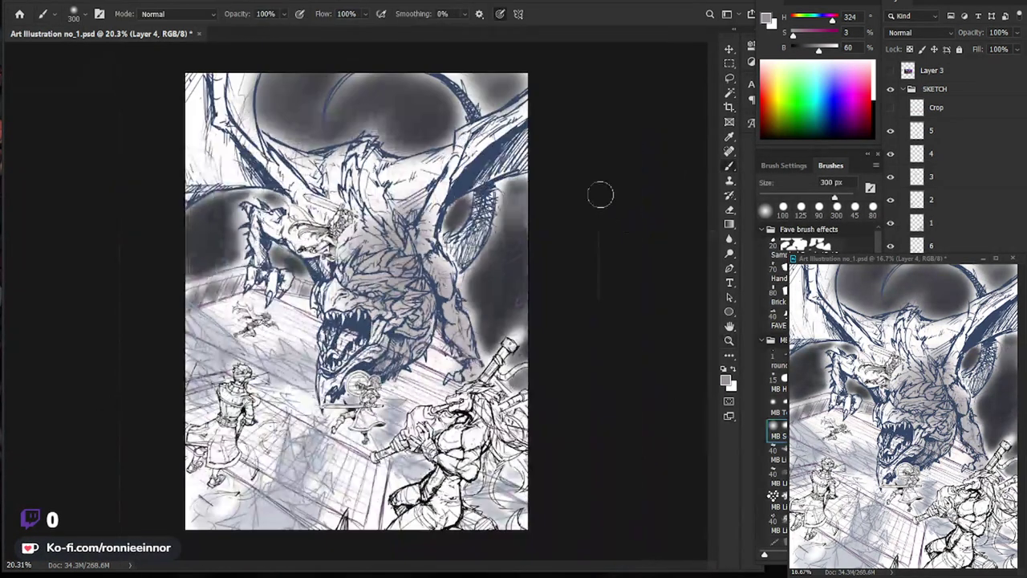
mouse_move(478, 241)
left_mouse_down()
mouse_move(481, 121)
mouse_move(438, 189)
mouse_move(377, 192)
mouse_move(343, 166)
mouse_move(273, 167)
left_mouse_up()
key("bracketright")
key("bracketright")
key("bracketright")
key("bracketleft")
left_click(777, 272)
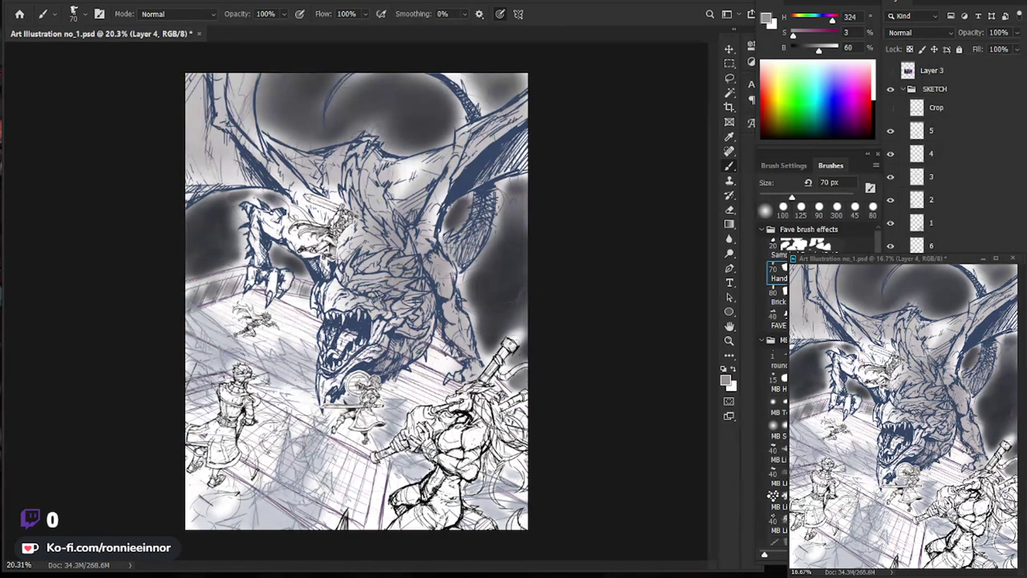
key("bracketright")
key("bracketright")
key("bracketright")
mouse_move(354, 272)
left_mouse_down()
mouse_move(352, 233)
mouse_move(438, 168)
mouse_move(457, 201)
mouse_move(482, 152)
left_mouse_up()
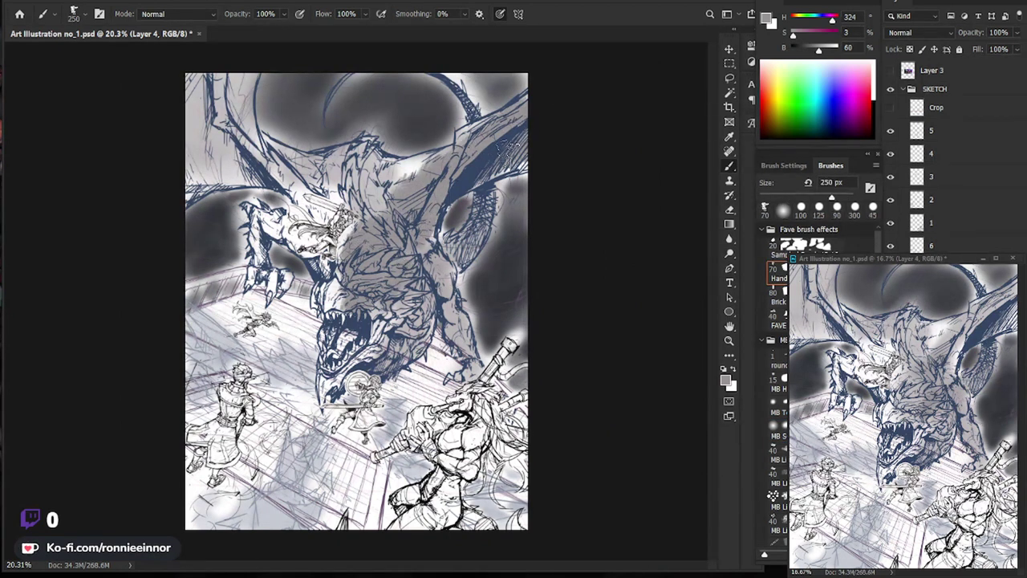
key("bracketleft")
key("bracketleft")
key("bracketleft")
key("bracketright")
key("bracketright")
key("bracketright")
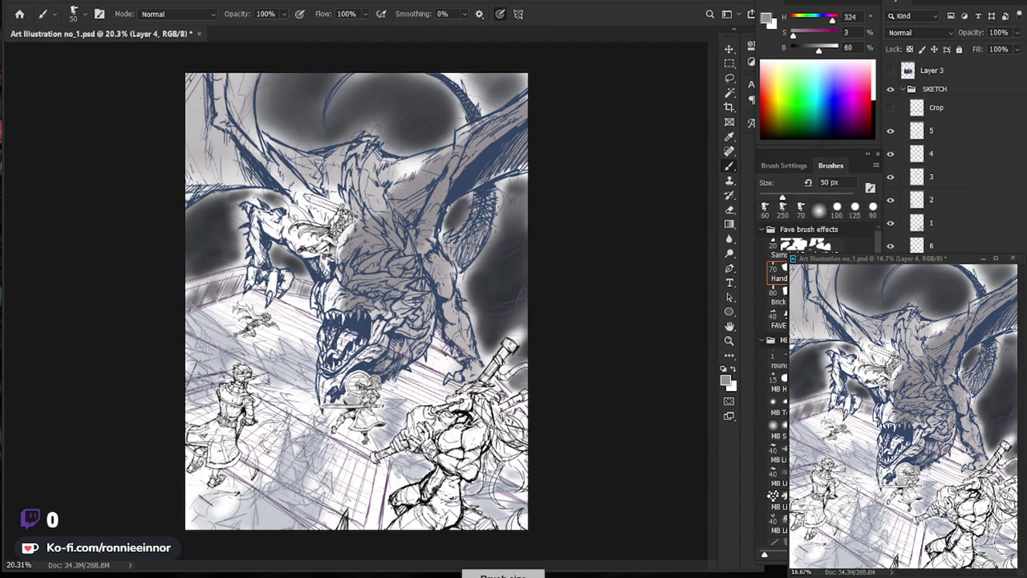
left_click_drag(281, 160, 365, 152)
mouse_move(305, 193)
left_mouse_down()
mouse_move(321, 176)
mouse_move(393, 161)
left_mouse_up()
mouse_move(337, 201)
left_mouse_down()
mouse_move(450, 160)
mouse_move(361, 169)
mouse_move(333, 241)
mouse_move(297, 241)
mouse_move(245, 217)
mouse_move(285, 297)
left_mouse_up()
Add narrower grey strokes along the dragon's neck and upper-left edge at 125–175 px.
key("bracketleft")
key("bracketleft")
key("bracketleft")
mouse_move(341, 313)
left_mouse_down()
mouse_move(333, 265)
mouse_move(277, 233)
mouse_move(301, 209)
left_mouse_up()
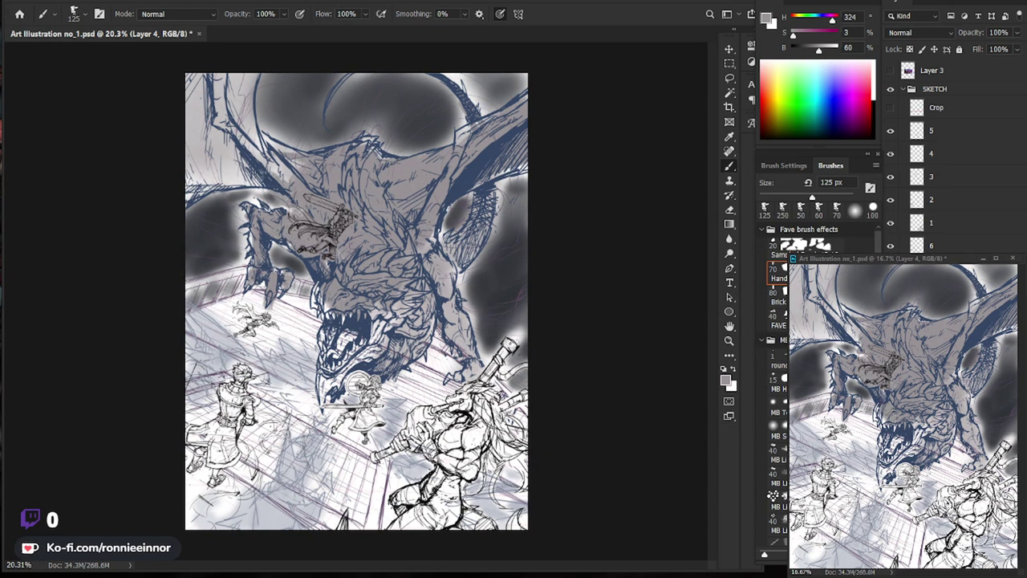
key("bracketright")
key("bracketright")
key("bracketright")
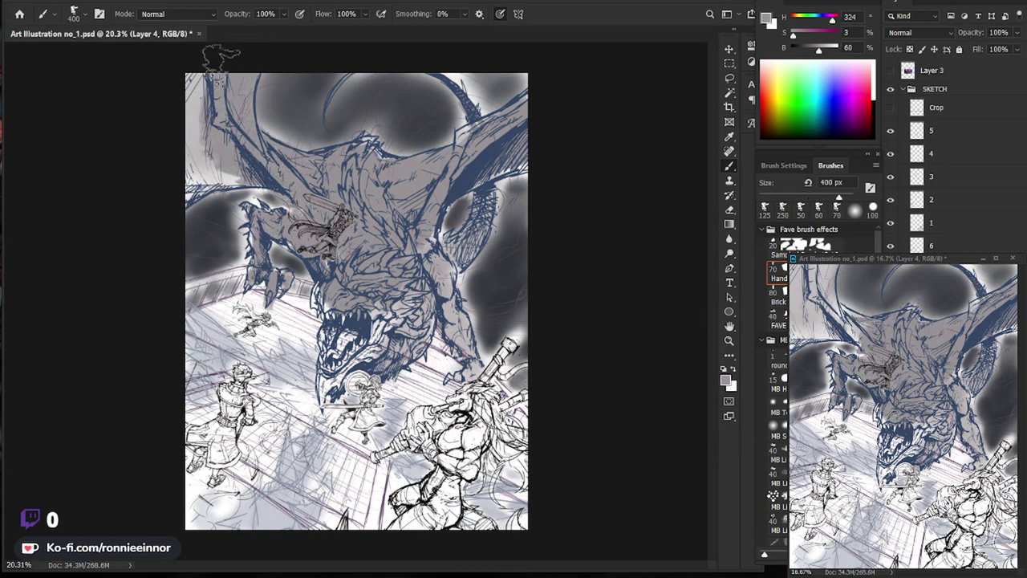
key("bracketleft")
key("bracketleft")
key("bracketleft")
left_click_drag(181, 199, 234, 184)
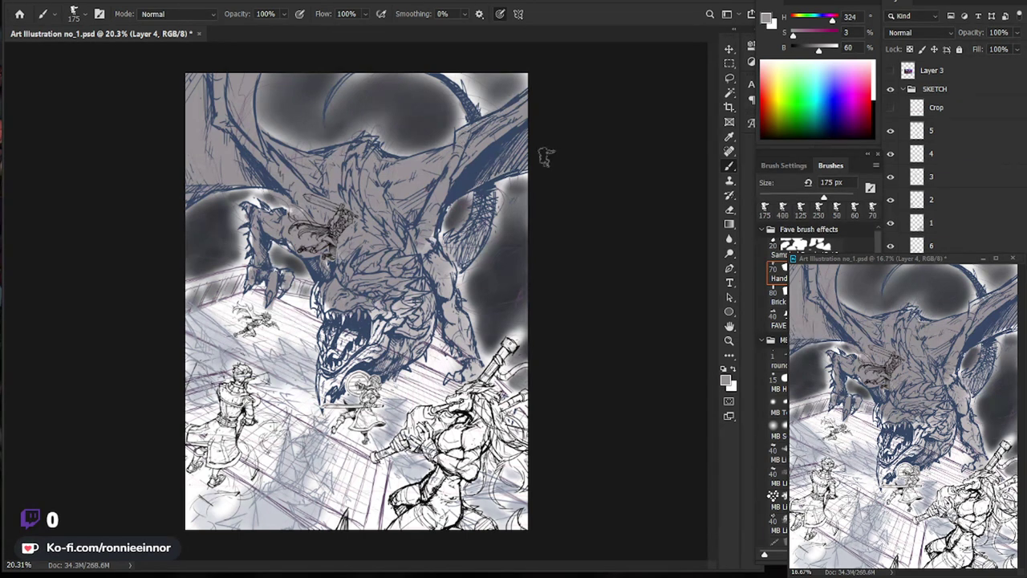
Reframe the view and shade the dragon's neck, jaw and right arm up into the wing at 125 px.
key("z")
left_click_drag(543, 155, 485, 263)
left_click_drag(451, 412, 490, 412)
key("b")
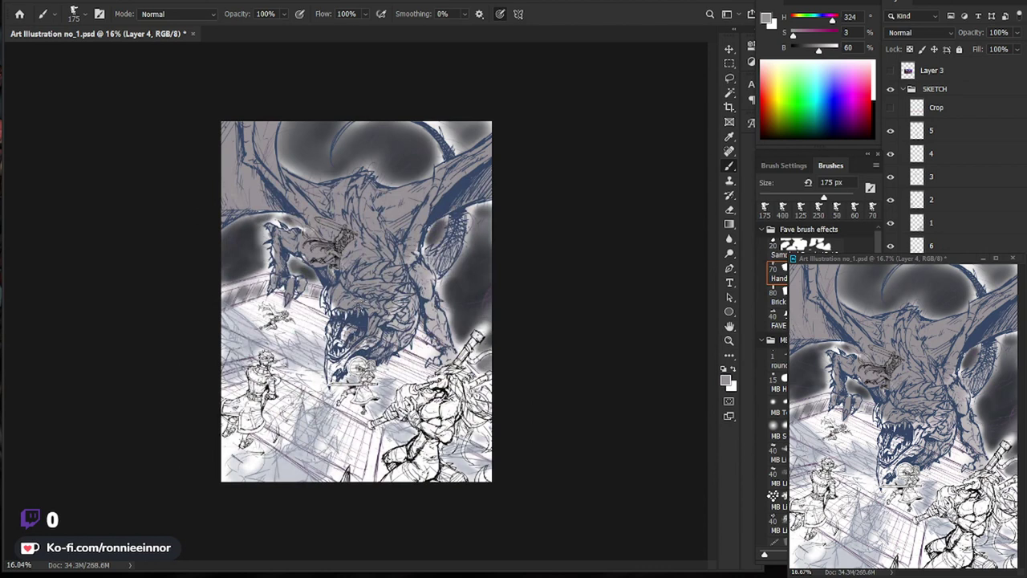
mouse_move(338, 370)
left_mouse_down()
mouse_move(367, 339)
mouse_move(401, 335)
mouse_move(407, 306)
mouse_move(390, 316)
mouse_move(440, 366)
left_mouse_up()
key("bracketleft")
key("bracketleft")
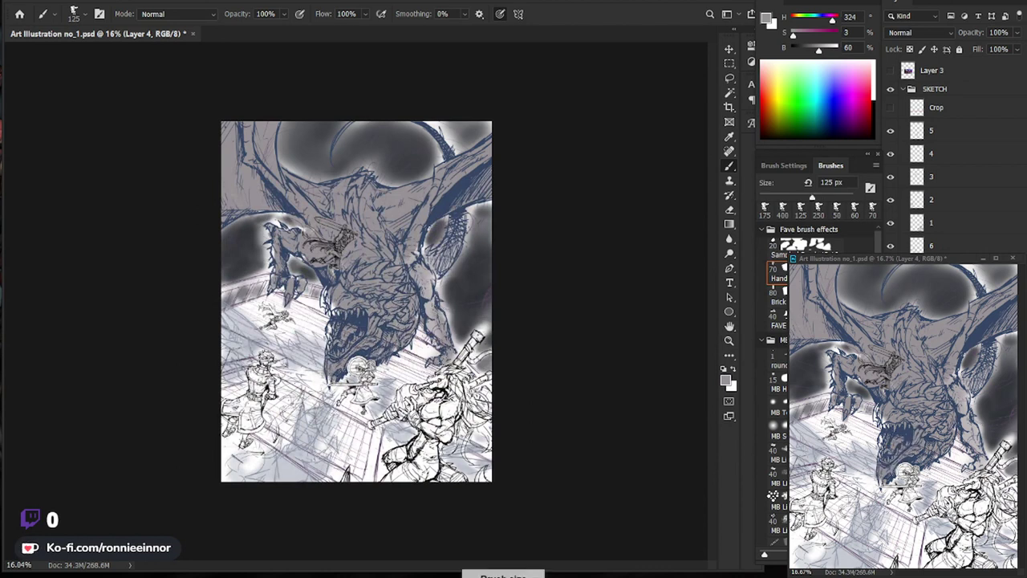
left_click_drag(504, 368, 472, 375)
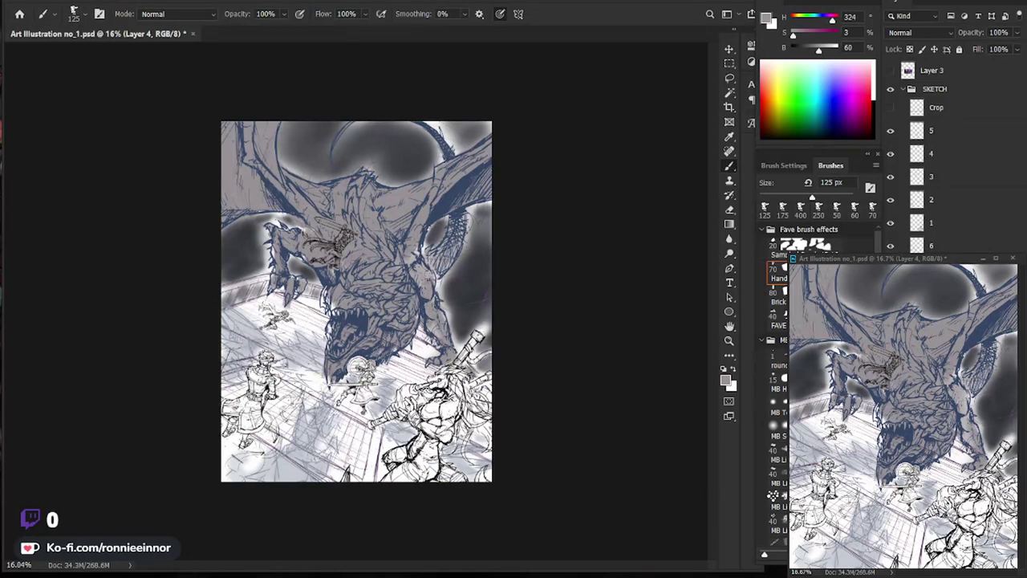
left_click_drag(443, 276, 473, 181)
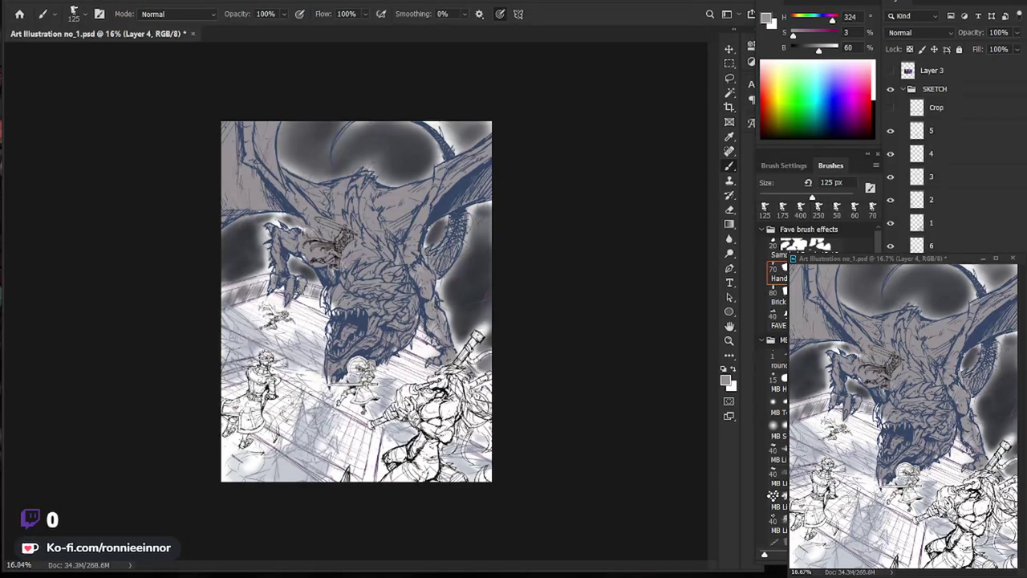
scroll(354, 369, "up", 3)
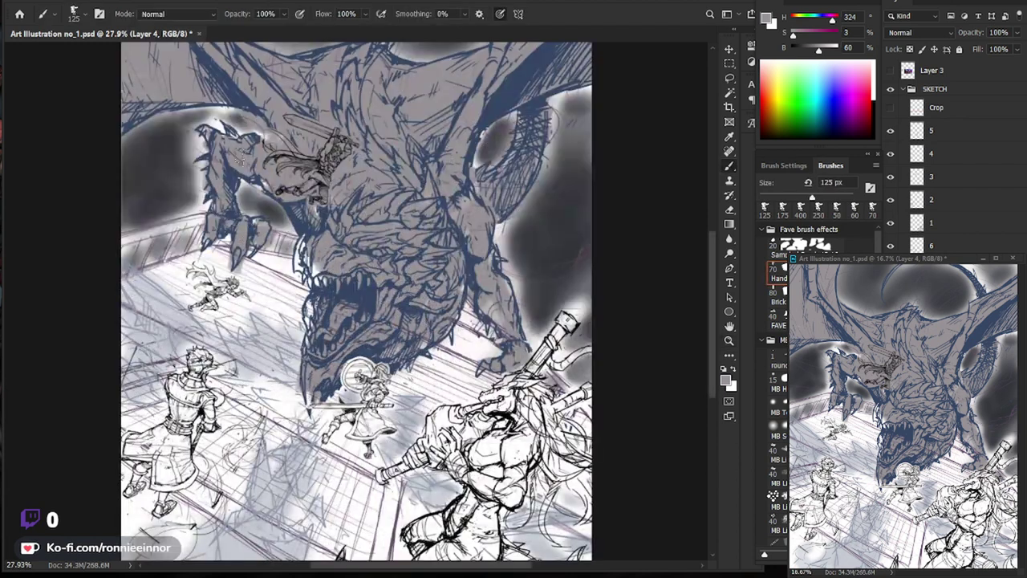
scroll(356, 342, "down", 2)
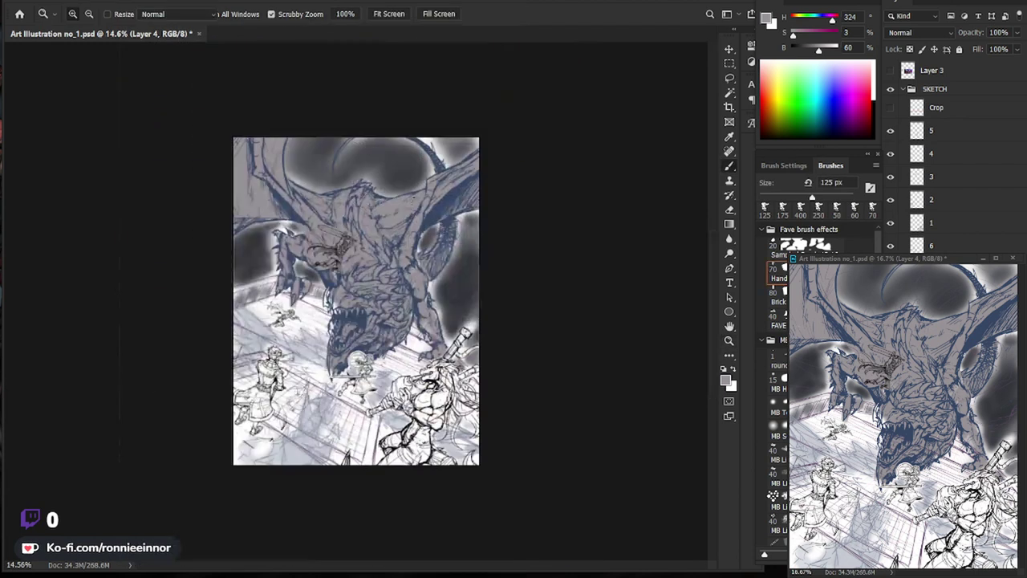
scroll(356, 301, "up", 2)
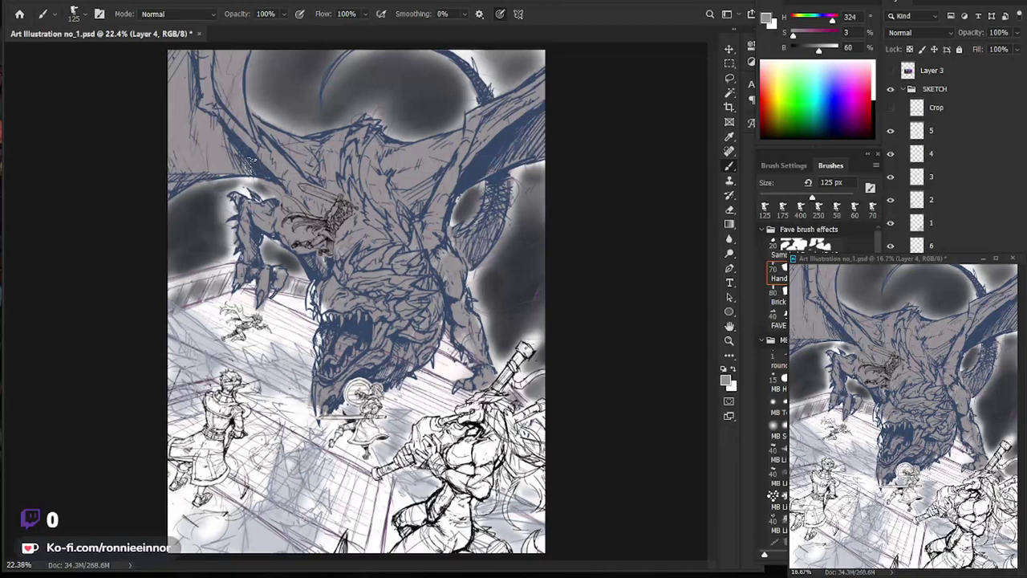
scroll(356, 302, "down", 1)
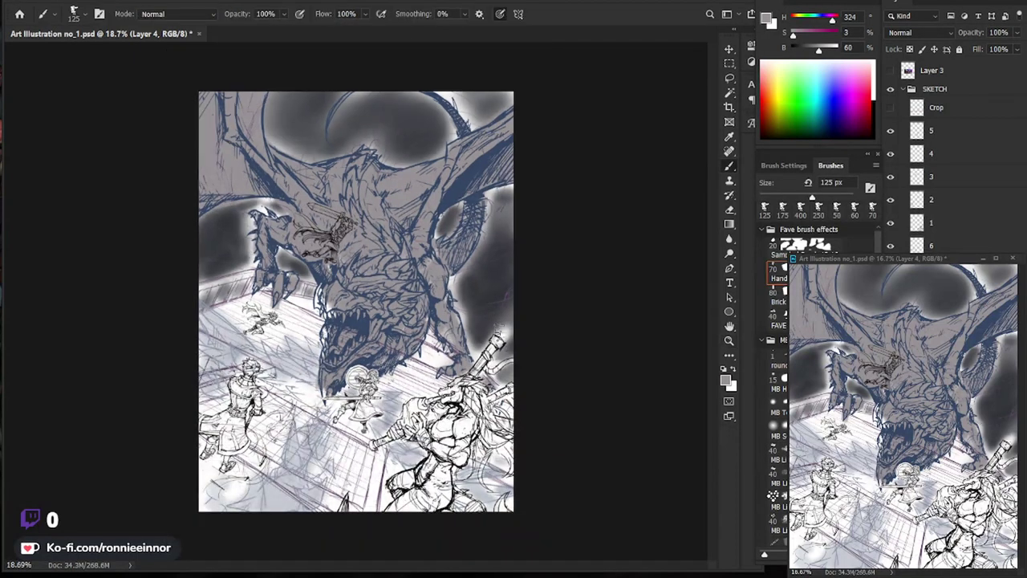
scroll(356, 301, "up", 2)
scroll(536, 360, "down", 1)
scroll(536, 360, "down", 1)
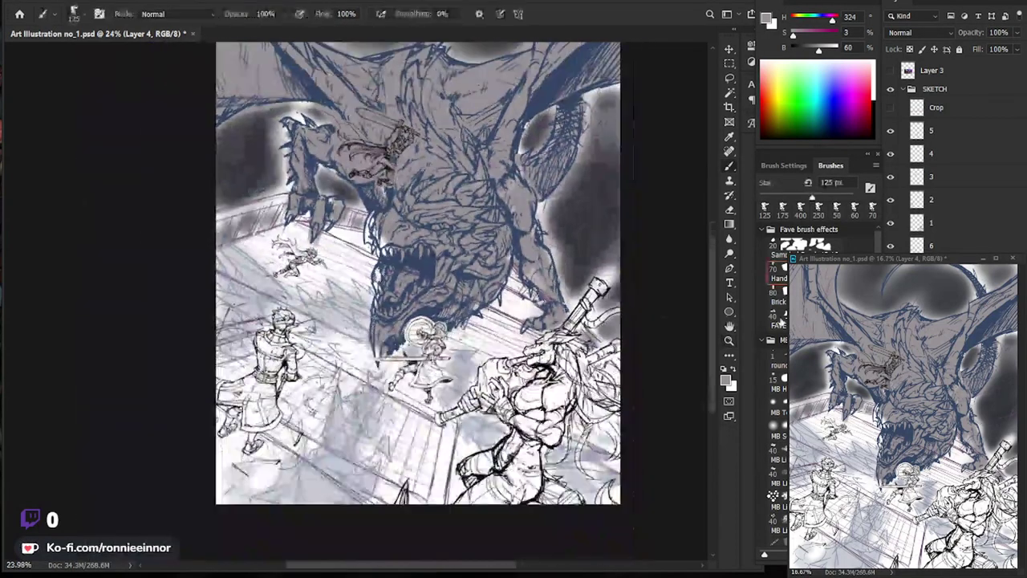
Apply Hue/Saturation to the Background layer with Lightness set to -48.
key("alt+bracketleft")
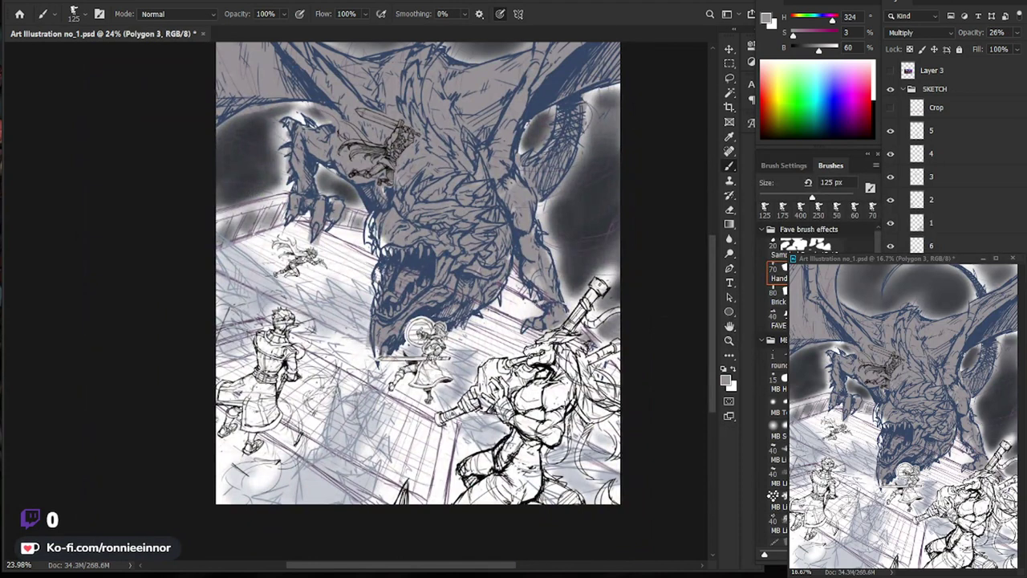
key("alt+bracketright")
key("alt+bracketright")
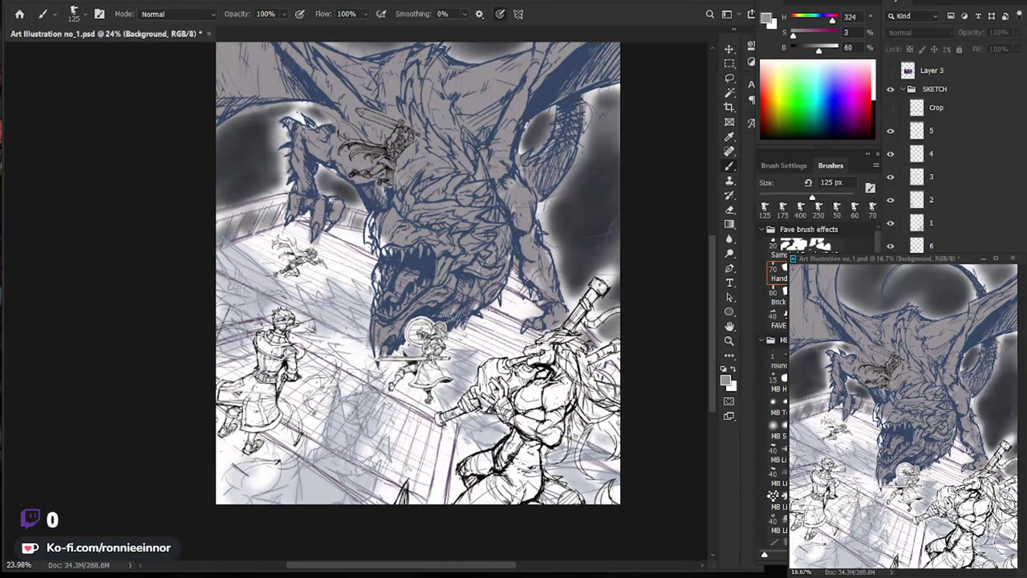
key("ctrl+u")
left_click_drag(707, 426, 656, 424)
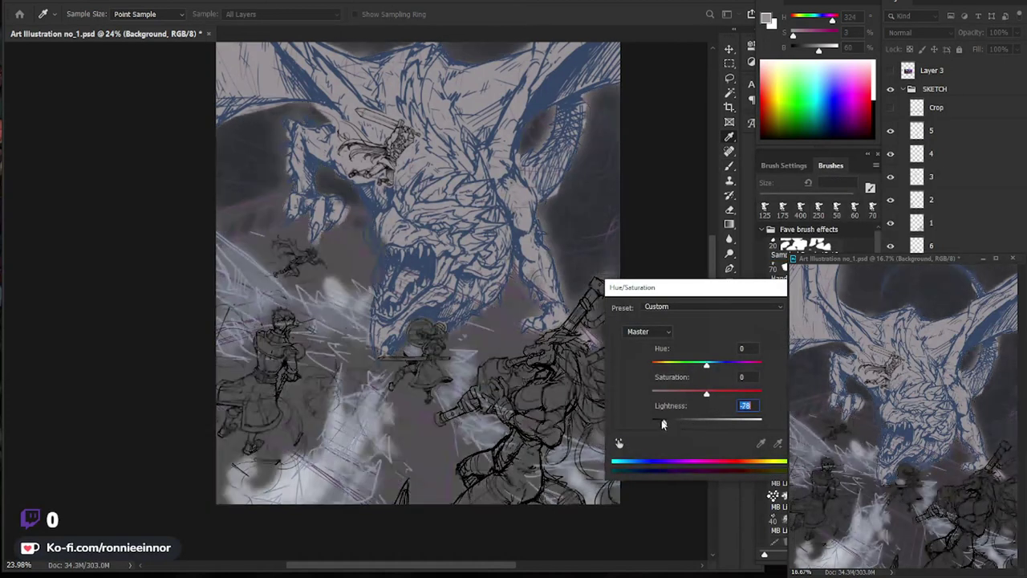
left_click_drag(656, 424, 687, 426)
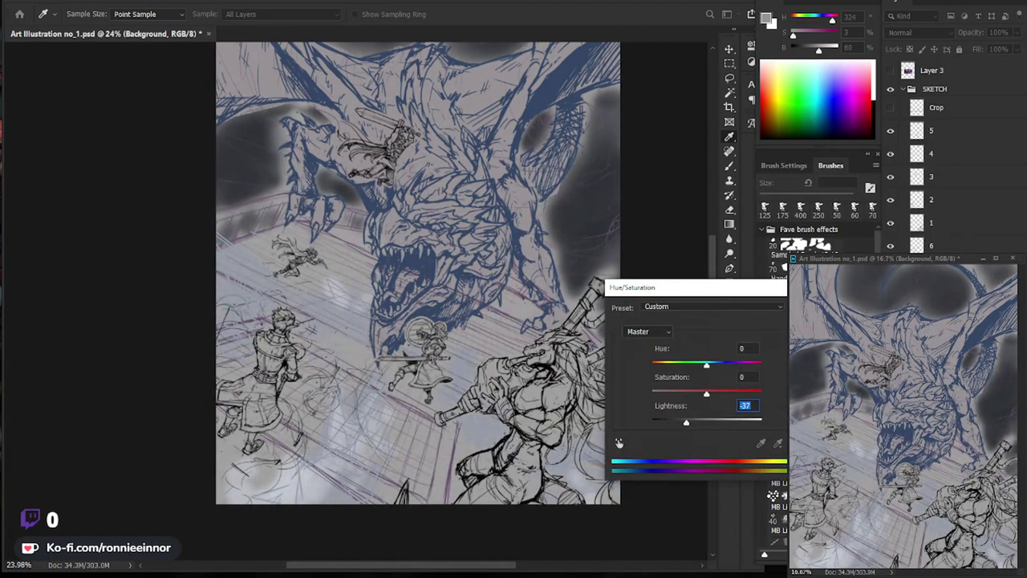
left_click_drag(687, 427, 681, 426)
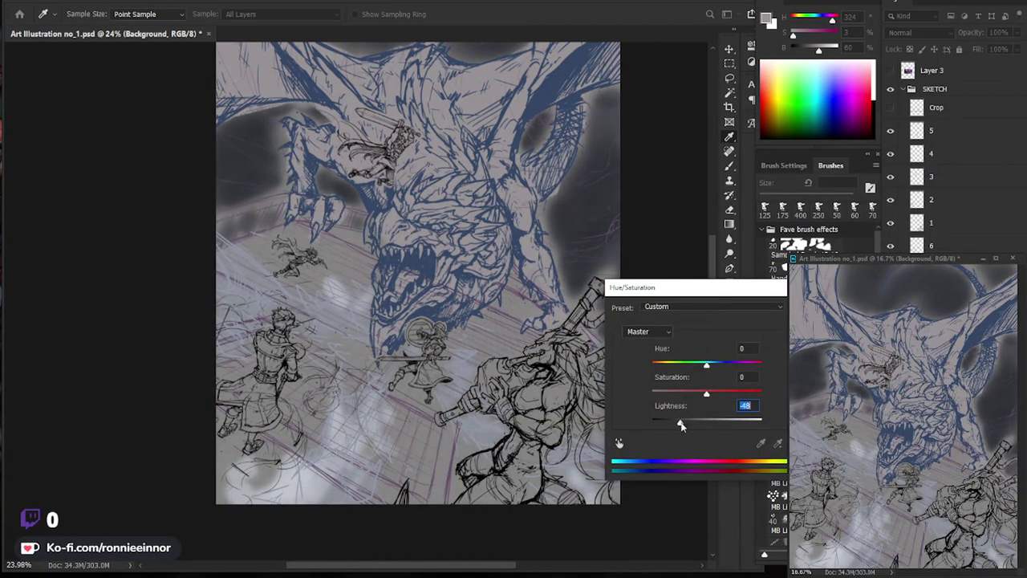
key("Return")
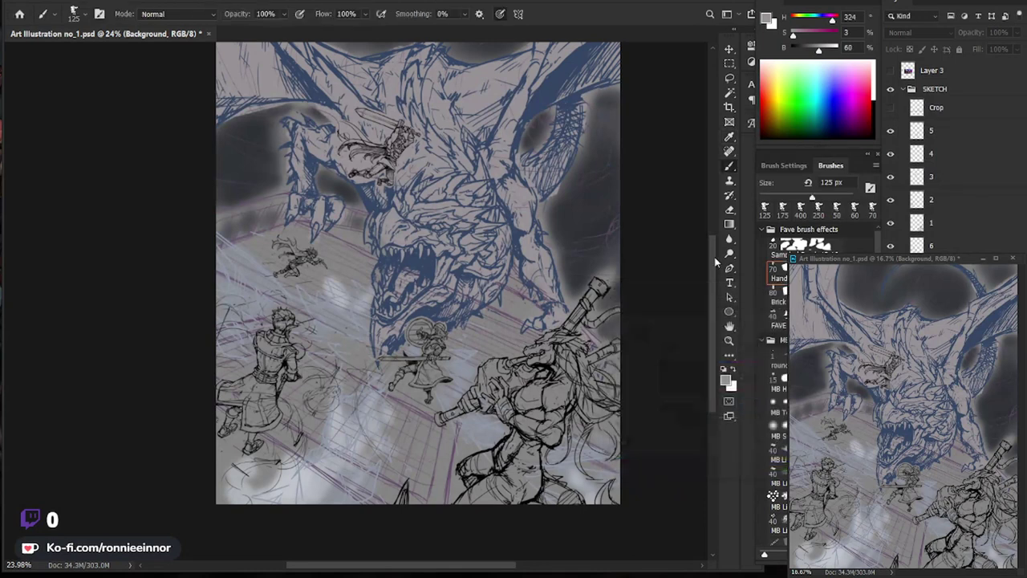
left_click_drag(602, 261, 614, 293)
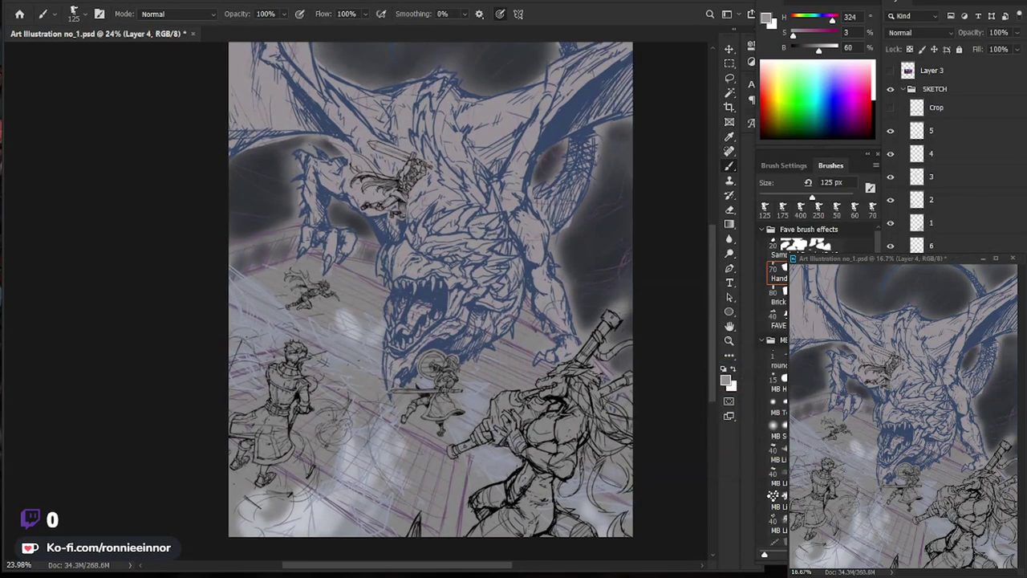
Return to Layer 4, reframe the artwork and choose a muted red-brown foreground colour.
left_click(363, 252, "ctrl")
scroll(496, 280, "down", 3)
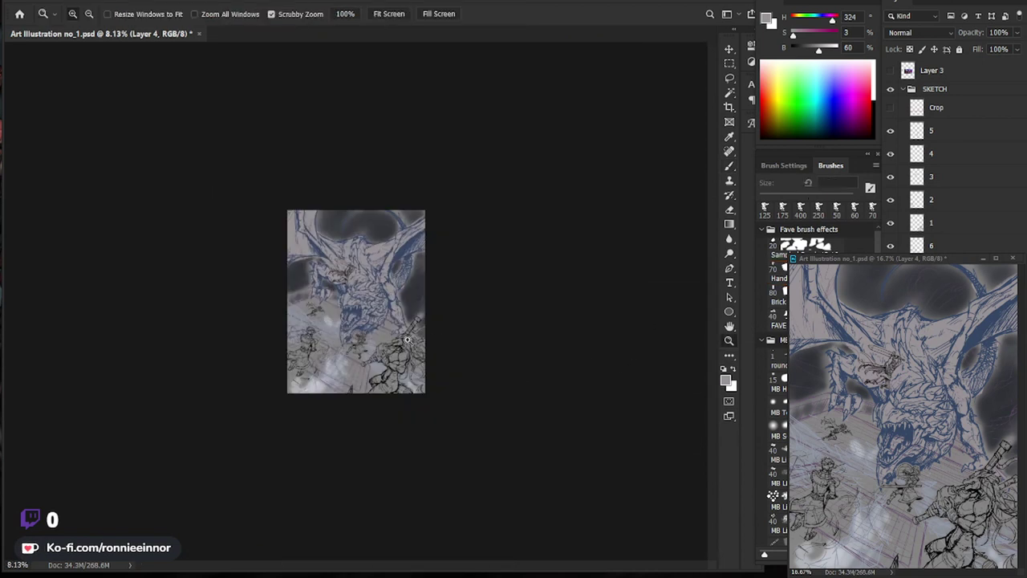
left_click_drag(435, 328, 527, 388)
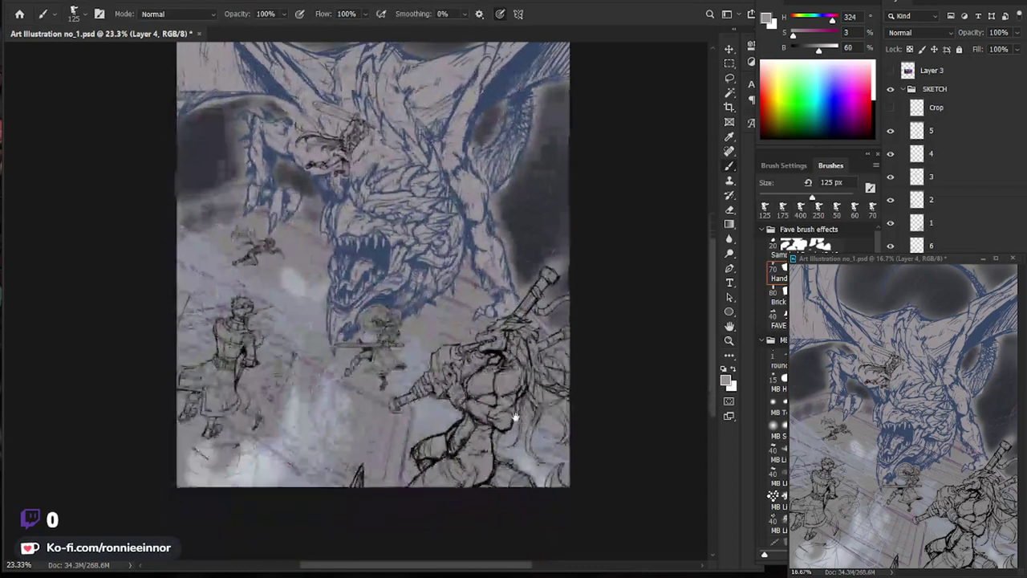
left_click_drag(550, 431, 638, 286)
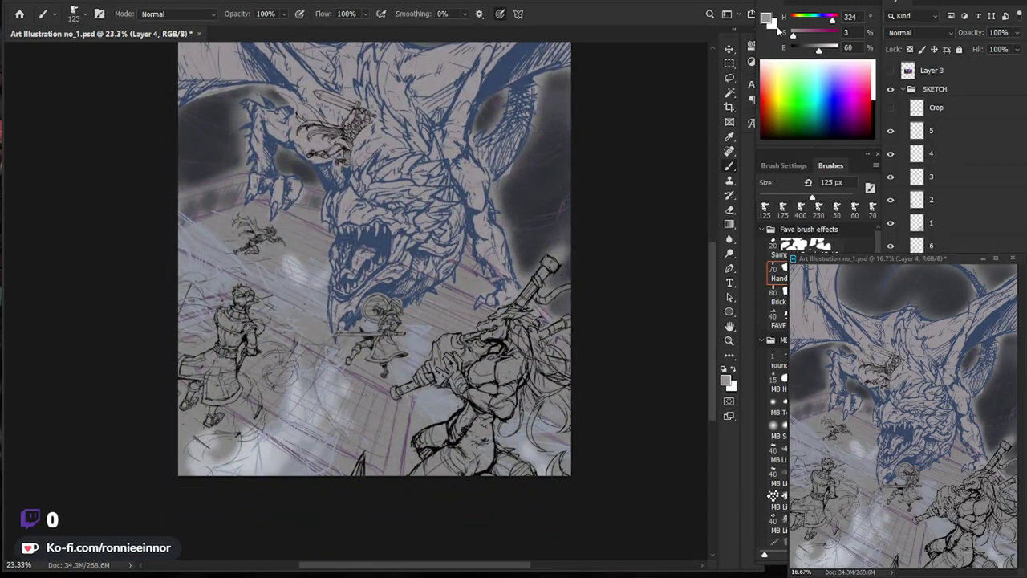
left_click(769, 22)
left_click_drag(699, 343, 673, 476)
left_click_drag(575, 390, 586, 406)
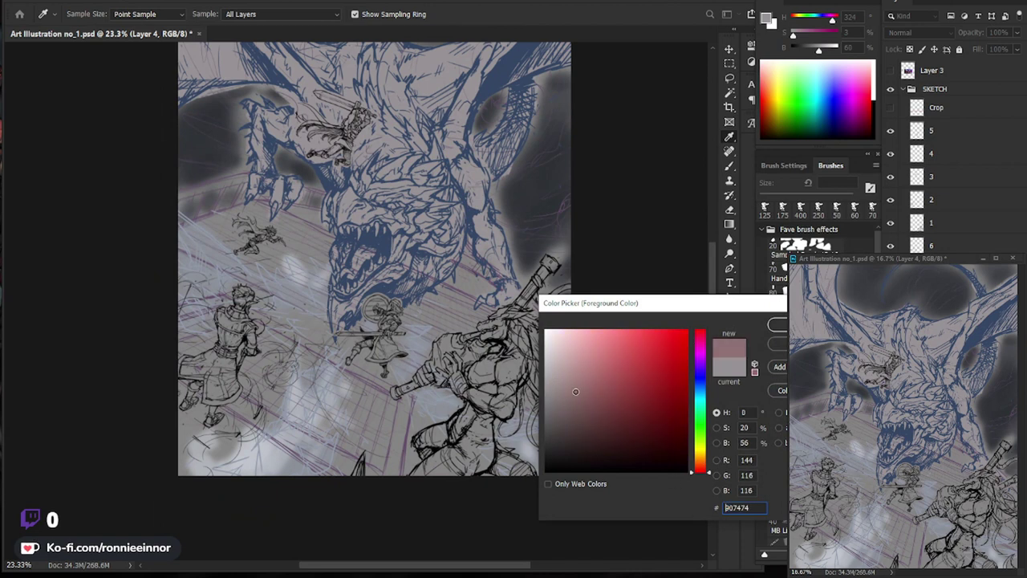
left_click(776, 324)
Paint red-brown over the warrior's torso, hammer, and the giant's lower hair, legs and bottom at 70 px.
key("b")
left_click_drag(489, 353, 522, 398)
mouse_move(502, 337)
left_mouse_down()
mouse_move(430, 357)
mouse_move(461, 383)
mouse_move(506, 325)
mouse_move(482, 340)
left_mouse_up()
key("bracketleft")
key("bracketleft")
key("bracketleft")
mouse_move(536, 291)
left_mouse_down()
mouse_move(547, 261)
mouse_move(507, 315)
mouse_move(565, 288)
left_mouse_up()
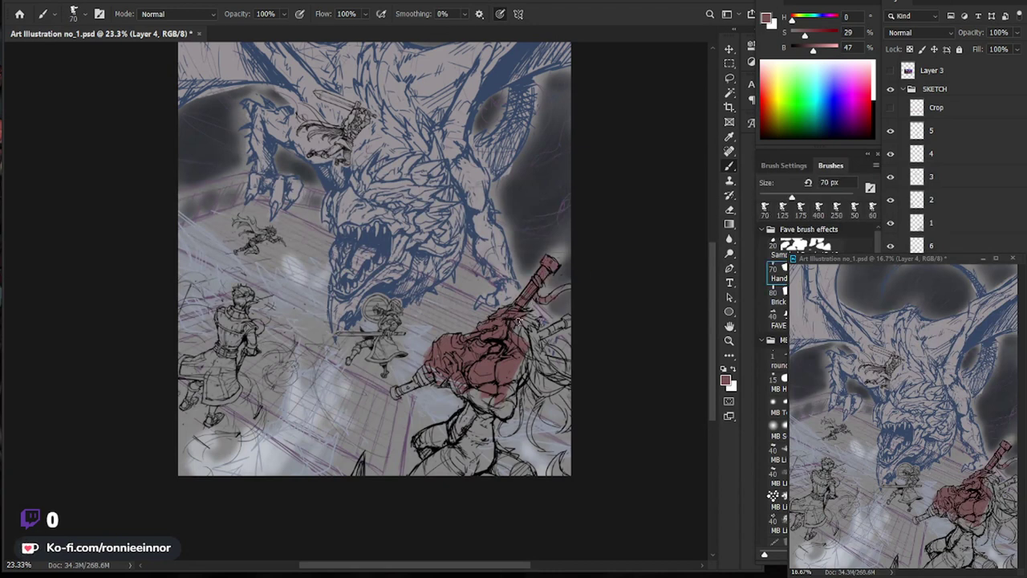
mouse_move(528, 345)
left_mouse_down()
mouse_move(571, 317)
mouse_move(570, 386)
mouse_move(521, 390)
mouse_move(542, 392)
mouse_move(536, 415)
mouse_move(567, 433)
left_mouse_up()
mouse_move(536, 379)
left_mouse_down()
mouse_move(523, 403)
mouse_move(563, 425)
mouse_move(505, 411)
mouse_move(491, 419)
mouse_move(474, 406)
left_mouse_up()
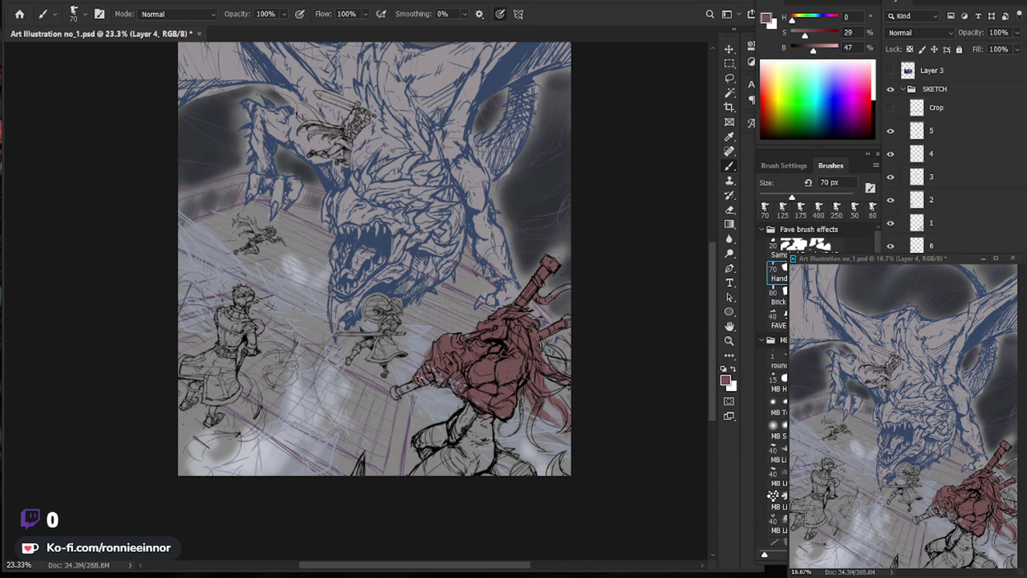
mouse_move(474, 405)
left_mouse_down()
mouse_move(446, 439)
mouse_move(472, 454)
mouse_move(482, 425)
mouse_move(478, 468)
mouse_move(427, 481)
mouse_move(440, 437)
mouse_move(417, 475)
left_mouse_up()
mouse_move(481, 455)
left_mouse_down()
mouse_move(514, 473)
mouse_move(536, 469)
left_mouse_up()
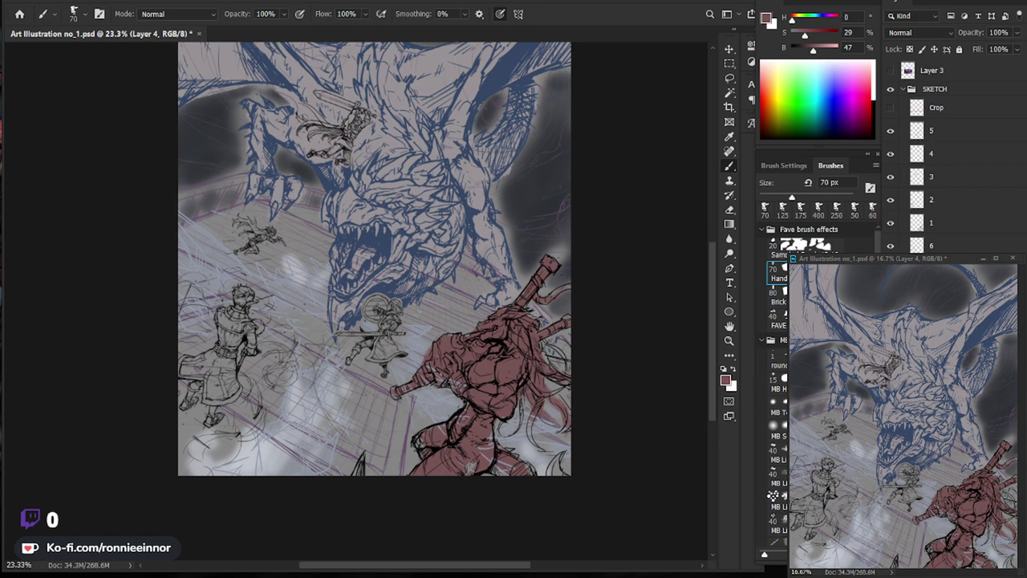
Add a dark hair line on the giant and fill the small shield figure red-brown.
key("alt+bracketleft")
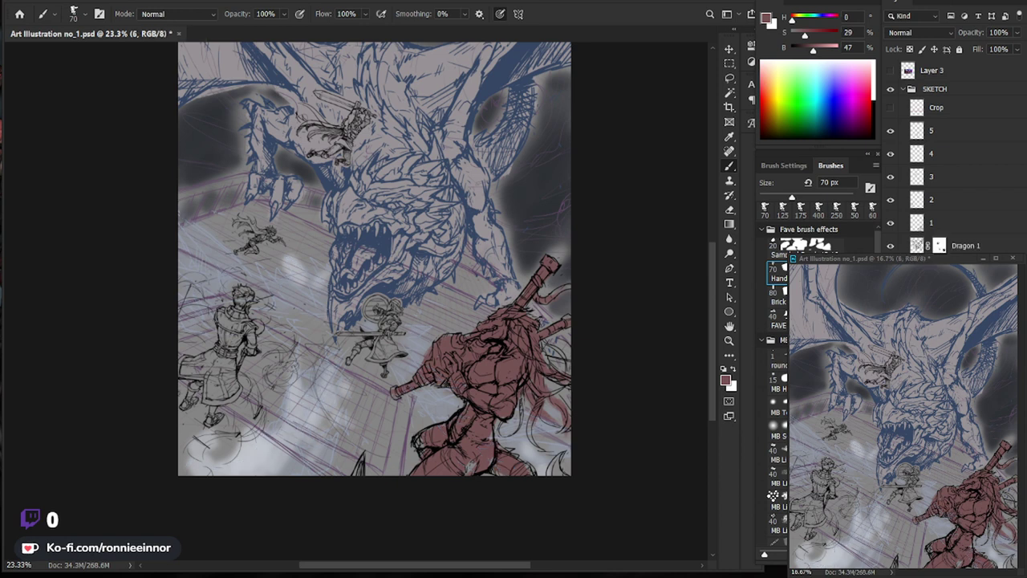
key("alt+bracketright")
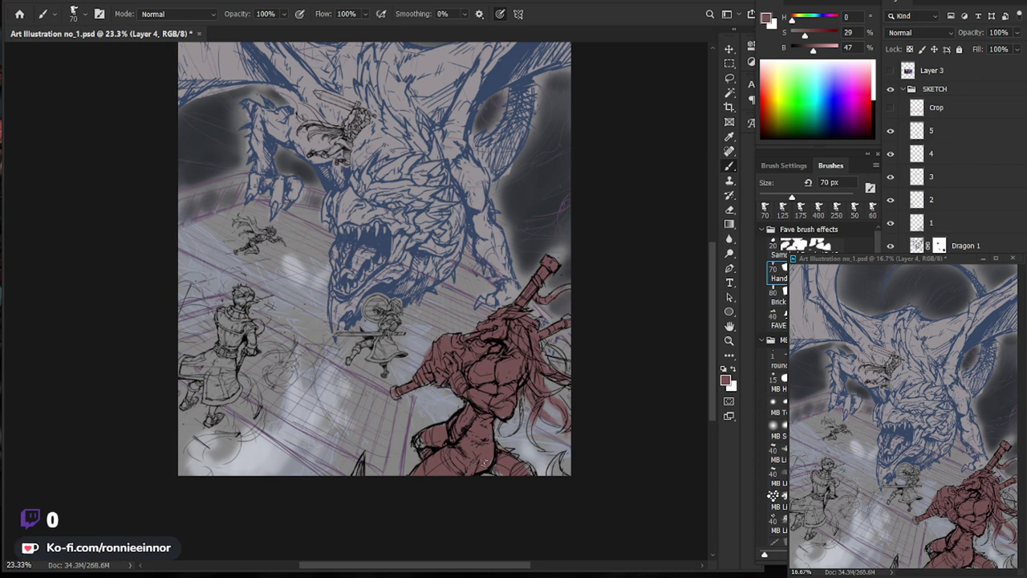
left_click_drag(535, 417, 531, 451)
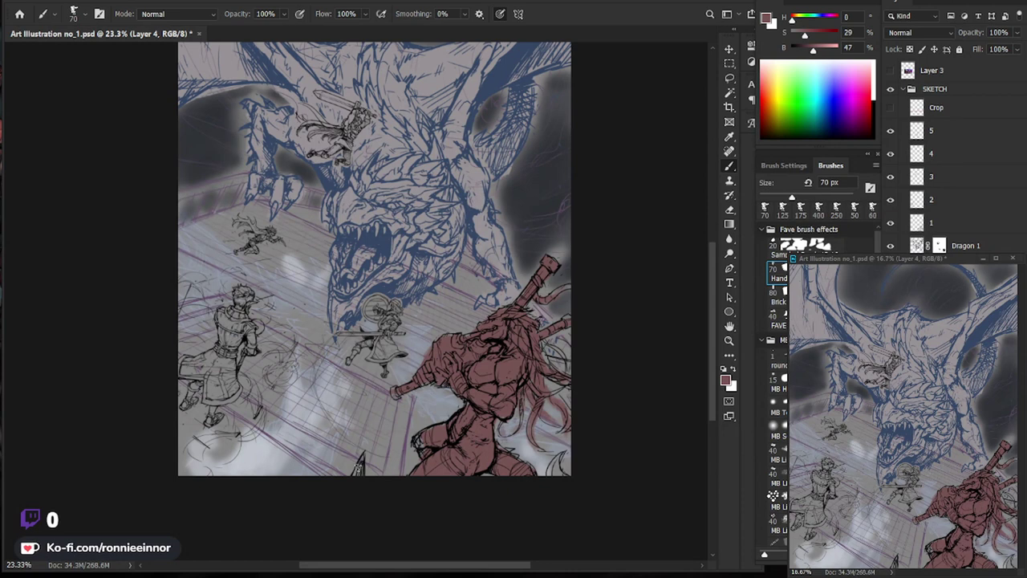
mouse_move(374, 302)
left_mouse_down()
mouse_move(389, 316)
mouse_move(384, 333)
left_mouse_up()
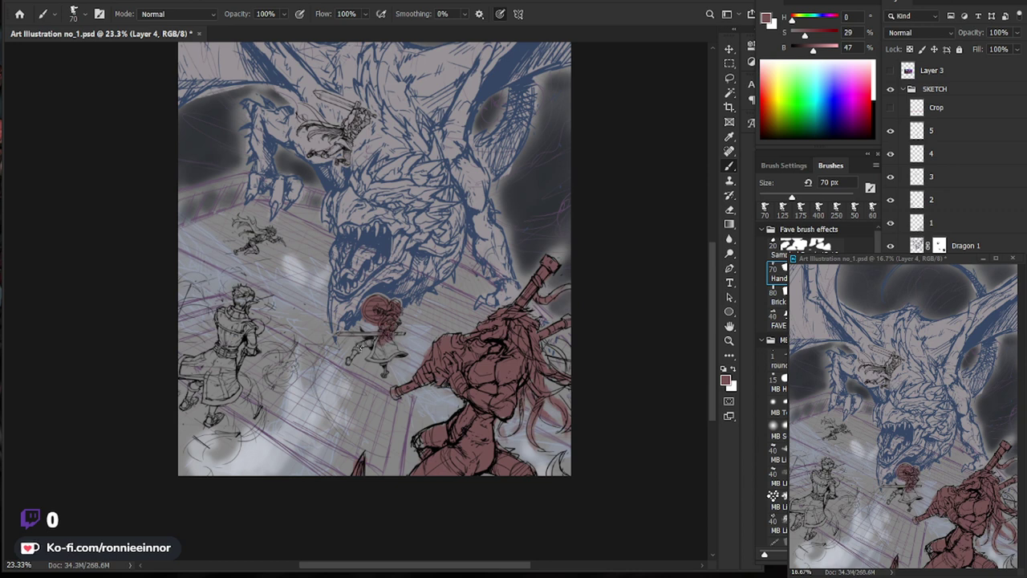
key("bracketleft")
key("bracketright")
key("bracketleft")
key("bracketleft")
key("bracketleft")
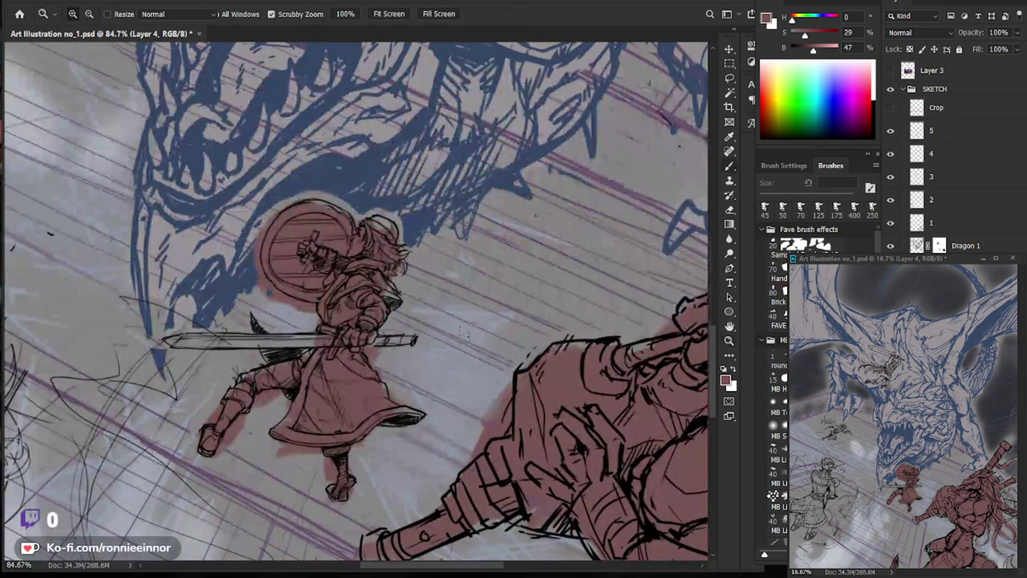
left_click_drag(398, 335, 434, 335)
key("bracketleft")
key("bracketleft")
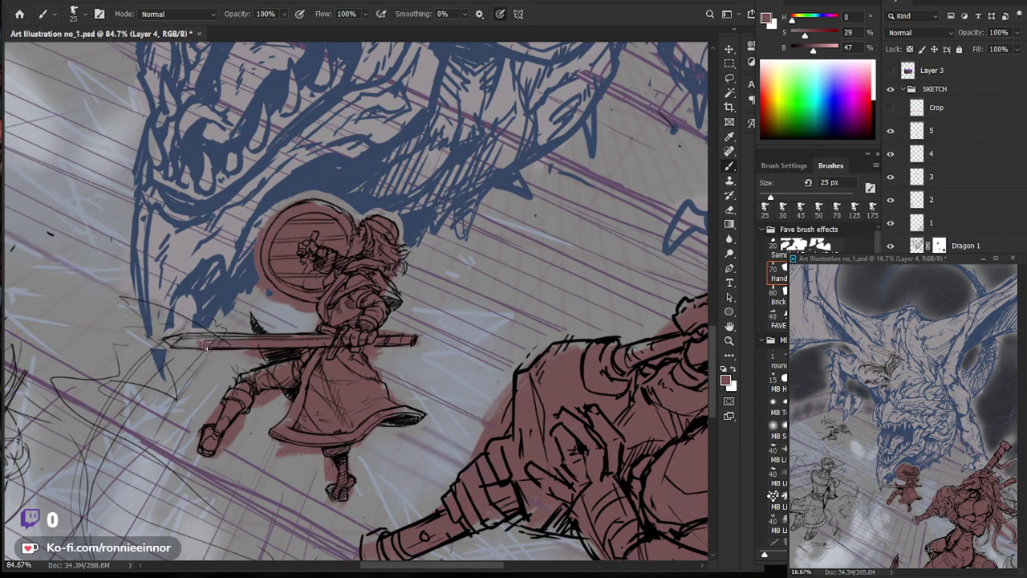
Paint red-brown over the leaping figure's hair and body.
mouse_move(481, 345)
left_mouse_down()
mouse_move(390, 345)
mouse_move(482, 420)
left_mouse_up()
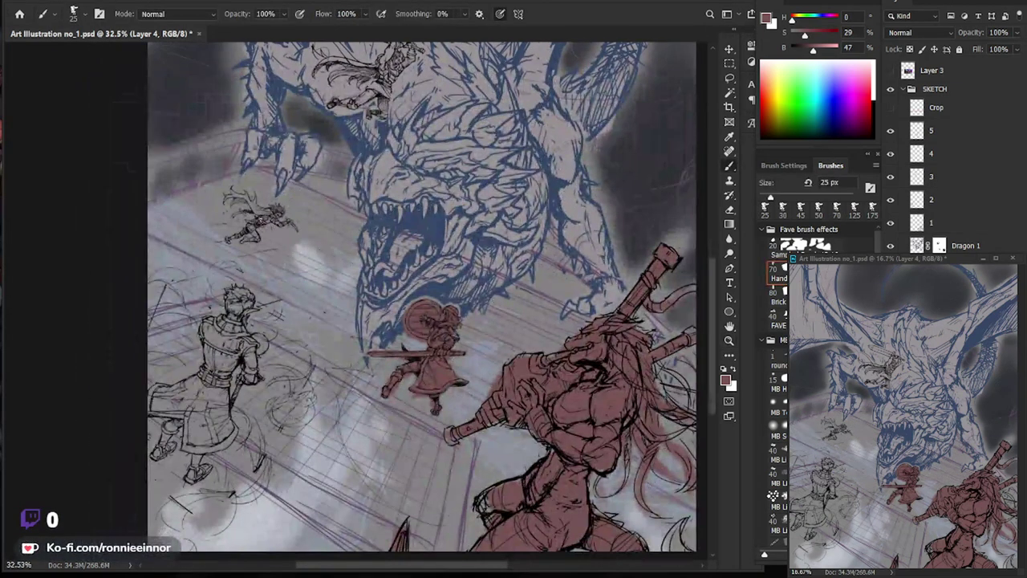
scroll(269, 215, "up", 3)
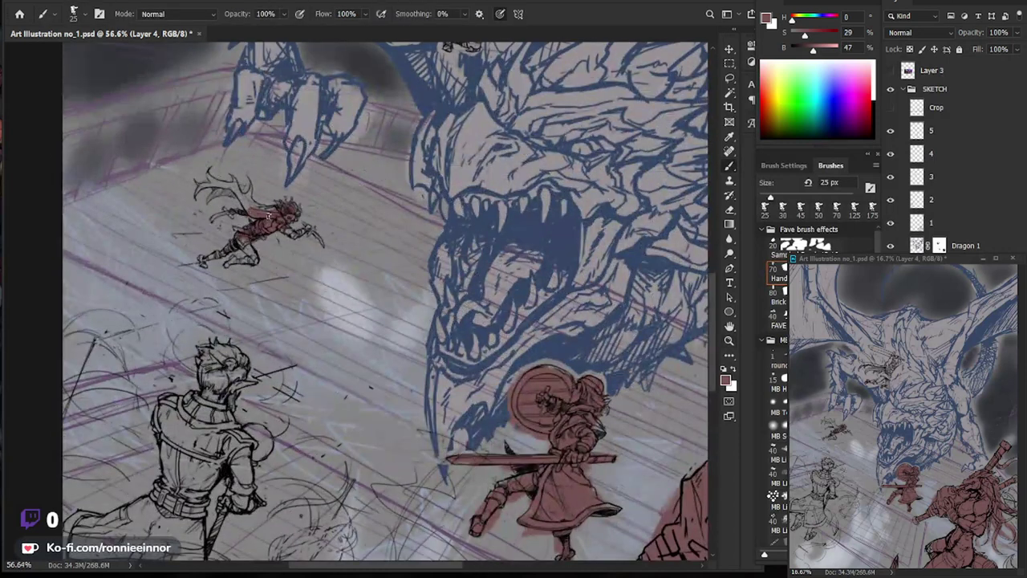
mouse_move(265, 208)
left_mouse_down()
mouse_move(301, 211)
mouse_move(233, 189)
mouse_move(212, 197)
left_mouse_up()
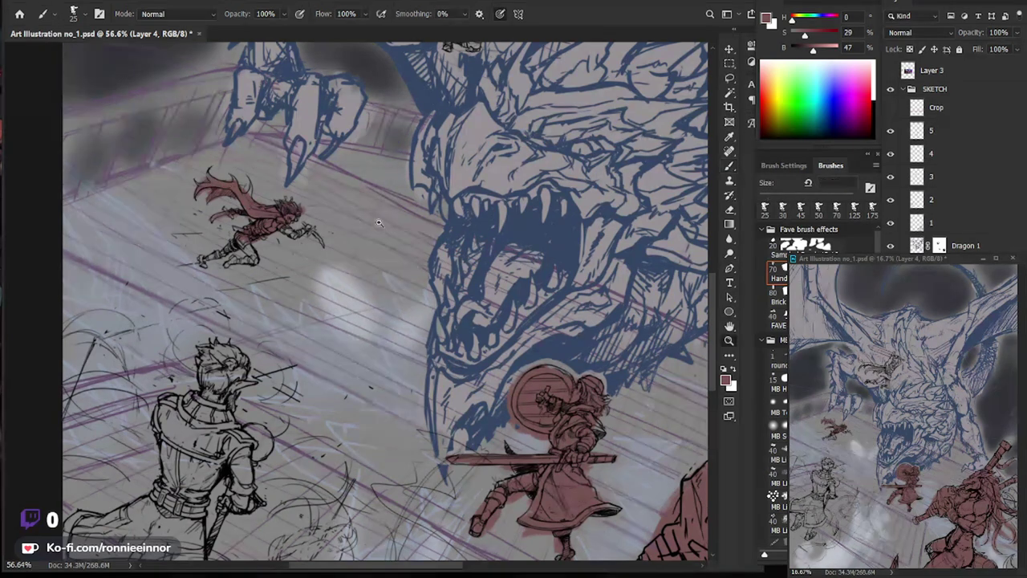
scroll(355, 223, "down", 4)
scroll(355, 466, "up", 3)
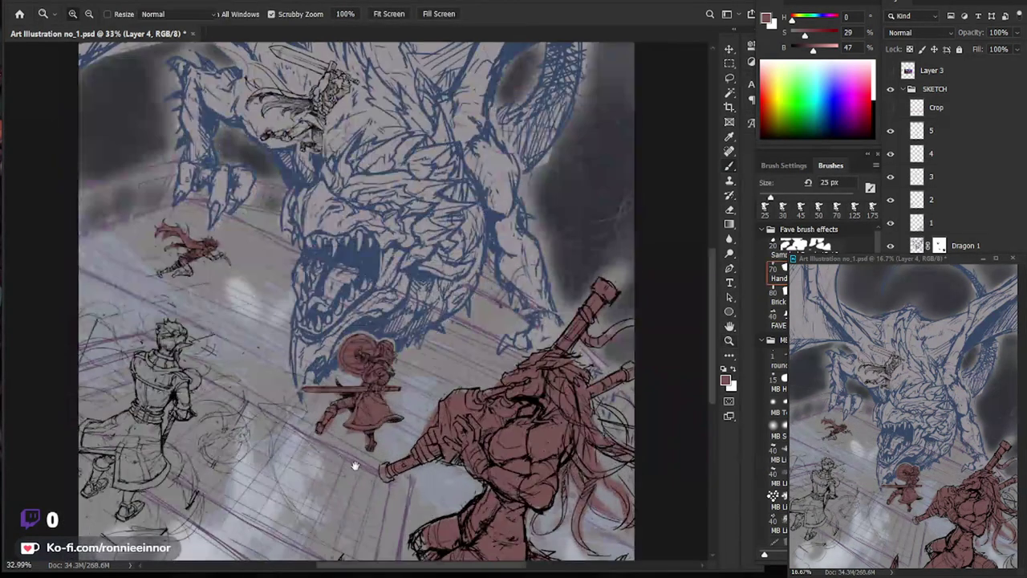
scroll(356, 465, "up", 2)
scroll(273, 163, "up", 2)
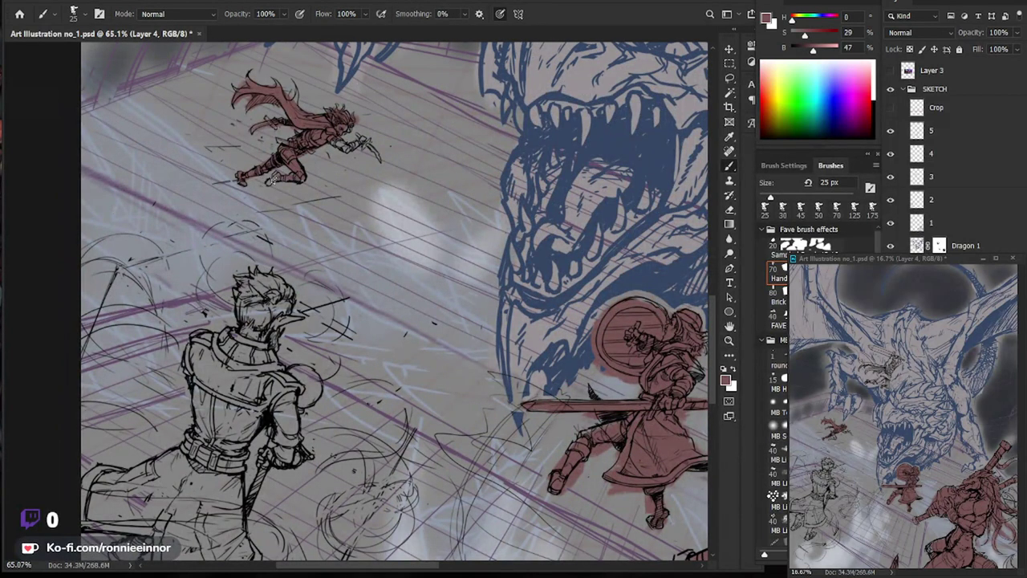
scroll(273, 180, "down", 2)
mouse_move(273, 180)
left_mouse_down()
mouse_move(310, 271)
mouse_move(297, 289)
mouse_move(288, 248)
mouse_move(314, 225)
mouse_move(307, 232)
mouse_move(325, 244)
mouse_move(328, 277)
mouse_move(344, 270)
mouse_move(332, 302)
left_mouse_up()
Fill the lower-left warrior's torso, lower leg and boots red-brown with a 30–45 px brush.
key("bracketright")
key("bracketright")
key("bracketright")
key("bracketleft")
key("bracketleft")
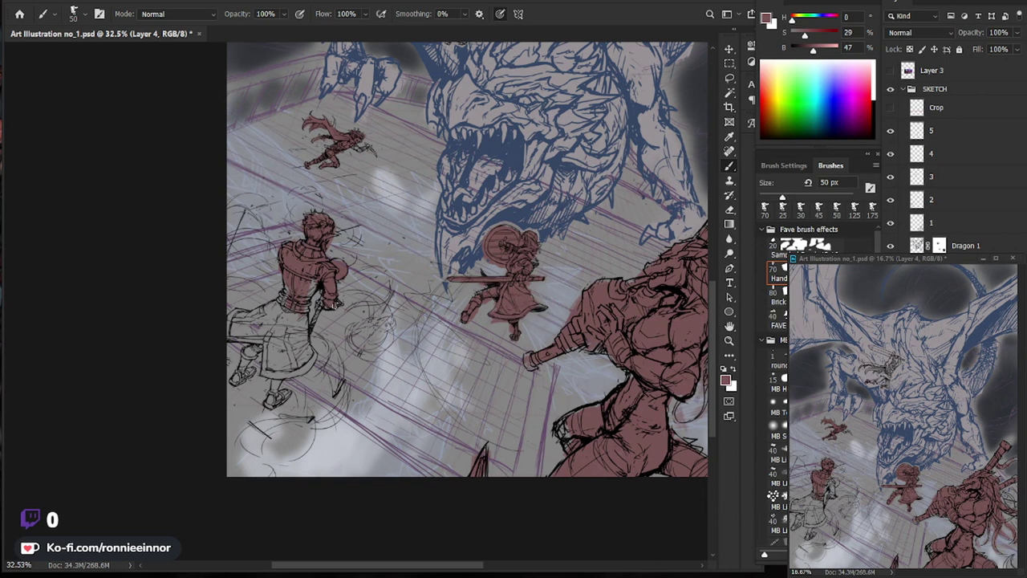
key("bracketleft")
key("bracketleft")
mouse_move(313, 282)
left_mouse_down()
mouse_move(273, 325)
mouse_move(272, 305)
mouse_move(273, 347)
mouse_move(292, 374)
left_mouse_up()
key("bracketright")
key("bracketright")
key("bracketright")
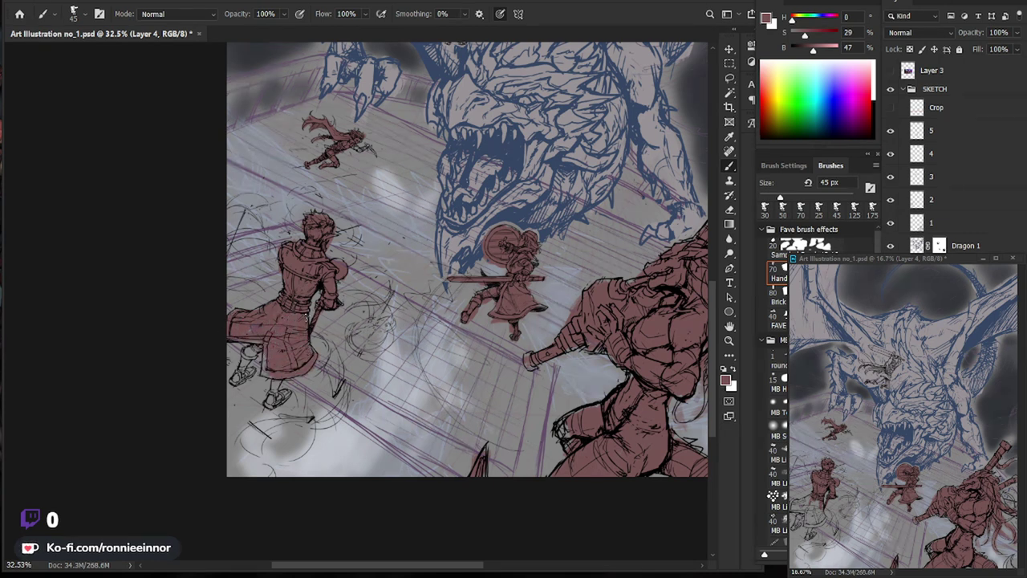
key("bracketleft")
mouse_move(273, 390)
left_mouse_down()
mouse_move(269, 405)
mouse_move(284, 394)
mouse_move(283, 402)
left_mouse_up()
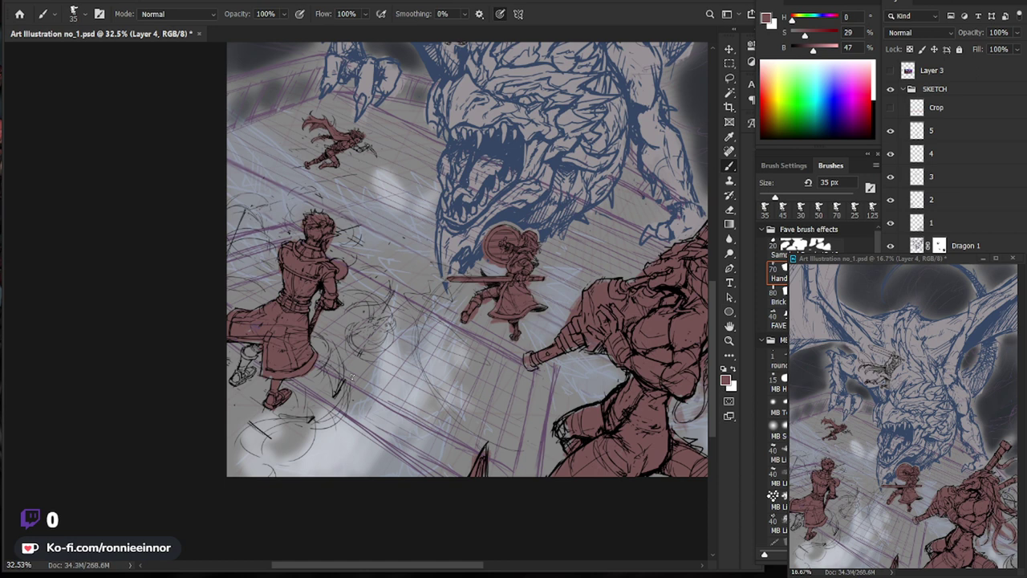
left_click_drag(259, 350, 239, 371)
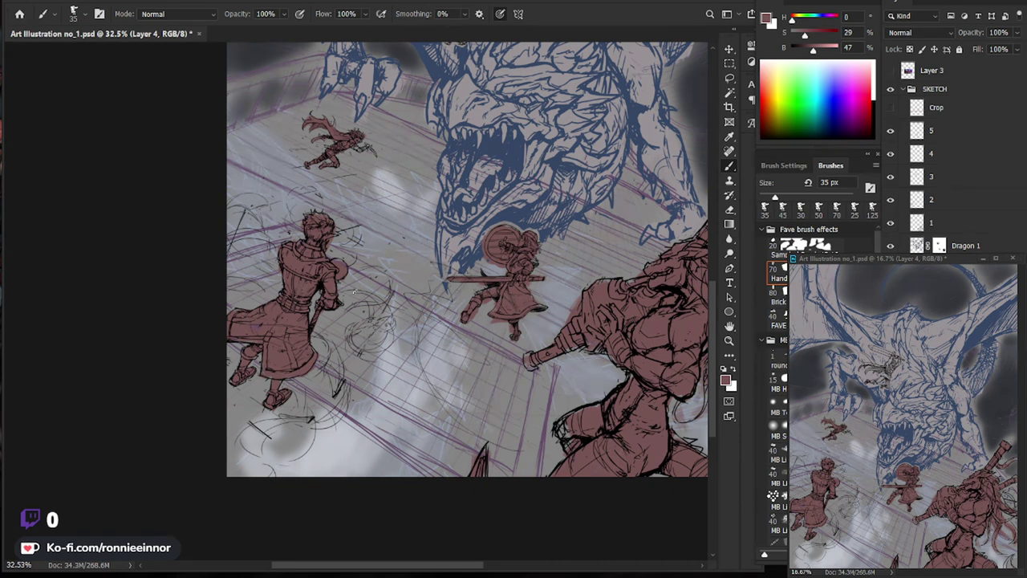
left_click_drag(355, 144, 417, 144)
key("bracketleft")
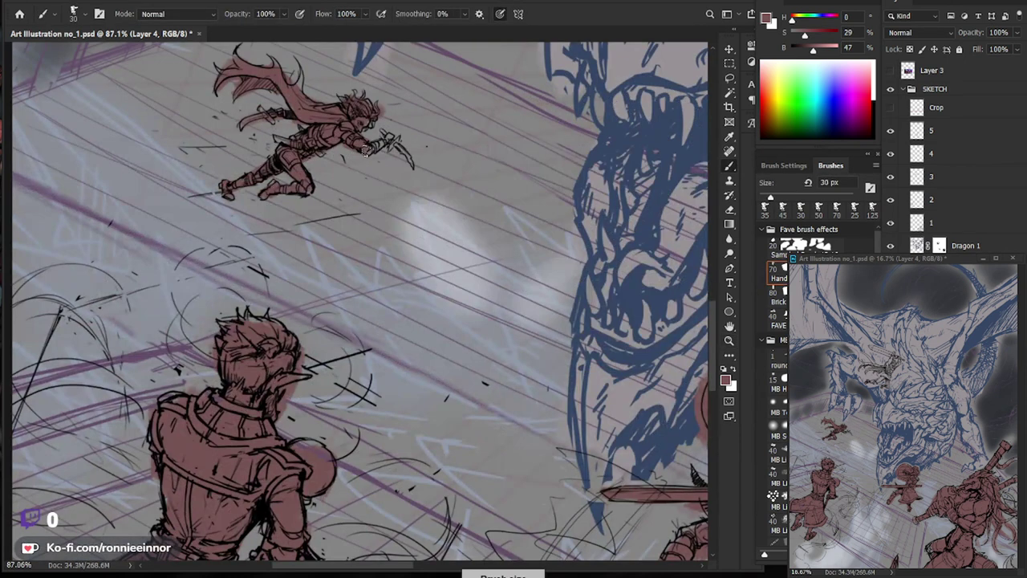
Zoom in on the knight above the dragon and paint its body and legs red-brown at 35 px.
key("z")
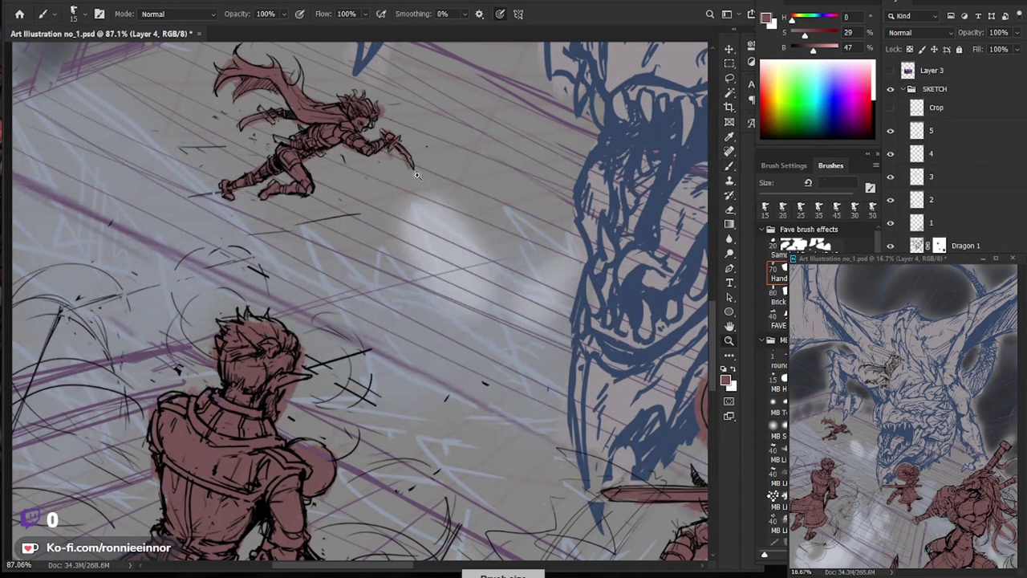
key("ctrl+0")
left_click_drag(327, 239, 354, 239)
key("b")
mouse_move(353, 200)
left_mouse_down()
mouse_move(361, 224)
mouse_move(350, 291)
left_mouse_up()
key("bracketright")
key("bracketright")
key("bracketleft")
key("bracketleft")
key("bracketleft")
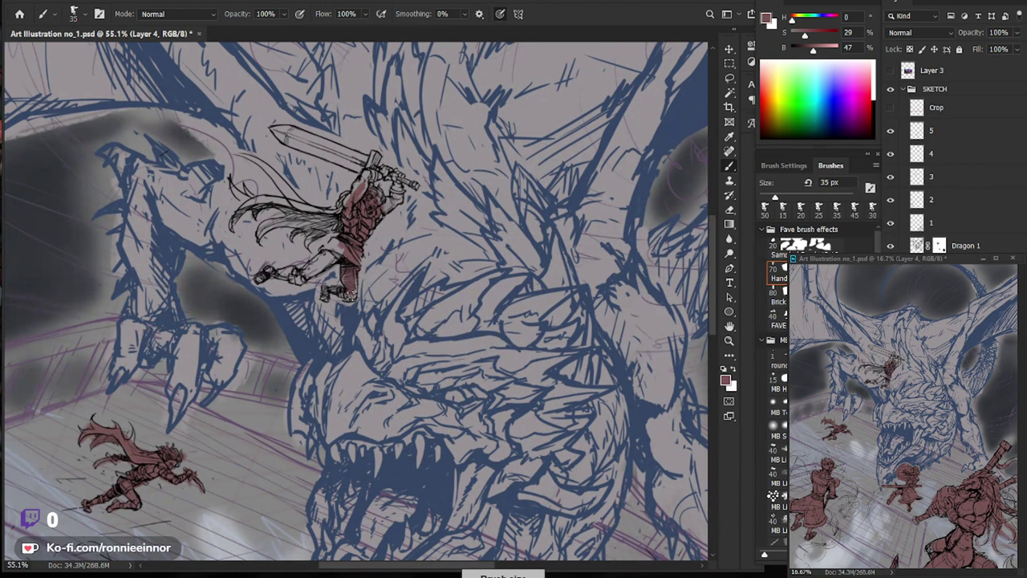
left_click_drag(347, 249, 297, 277)
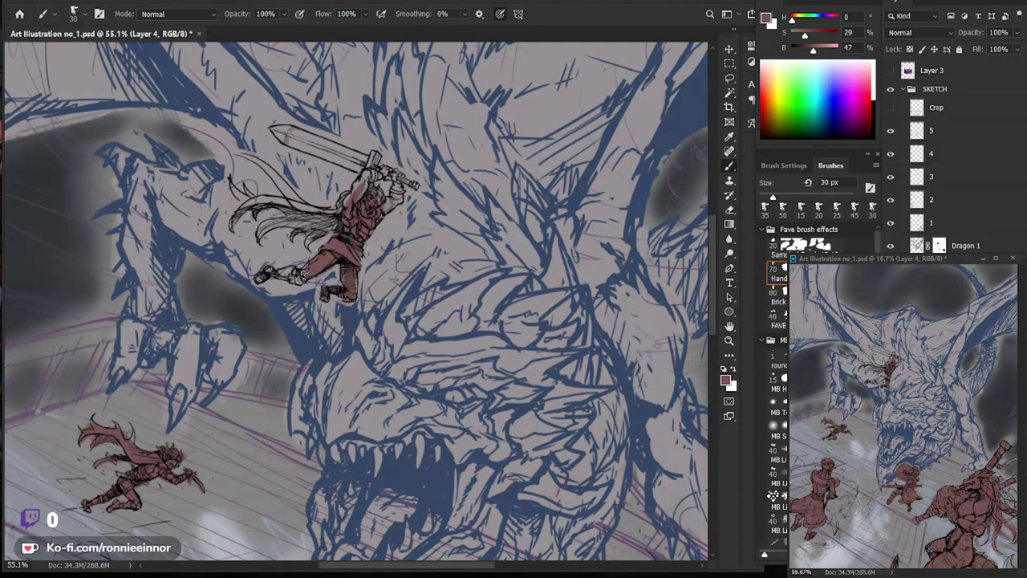
Fill the knight's hair and cape red-brown and zoom out to review the illustration.
mouse_move(340, 210)
left_mouse_down()
mouse_move(310, 240)
mouse_move(311, 230)
mouse_move(234, 218)
mouse_move(345, 220)
left_mouse_up()
mouse_move(241, 153)
left_mouse_down()
mouse_move(303, 206)
mouse_move(337, 211)
mouse_move(363, 175)
mouse_move(392, 170)
mouse_move(367, 172)
mouse_move(277, 128)
mouse_move(312, 155)
mouse_move(378, 177)
mouse_move(371, 210)
mouse_move(401, 207)
left_mouse_up()
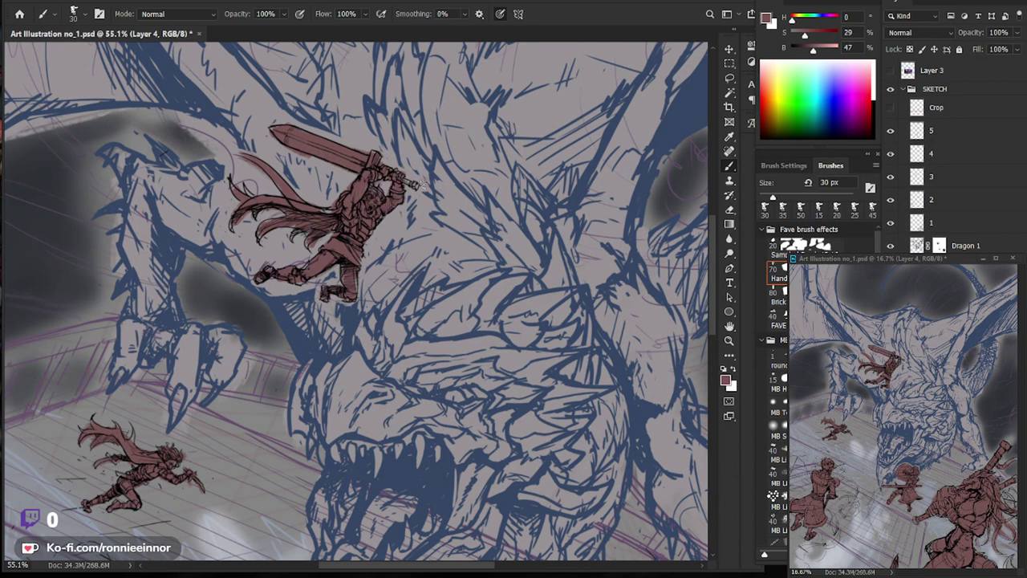
key("bracketleft")
key("bracketleft")
key("ctrl+minus")
key("ctrl+minus")
key("ctrl+minus")
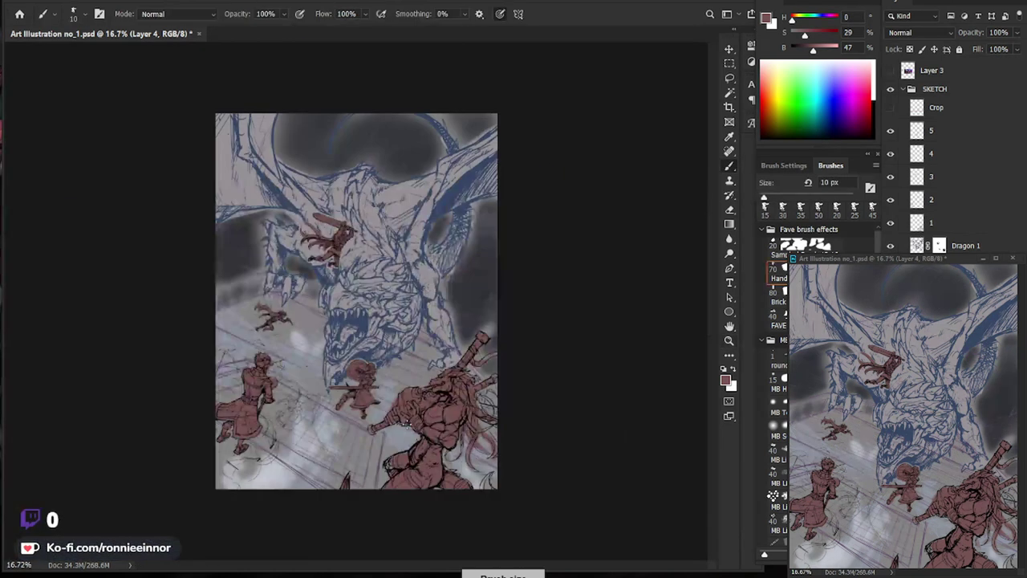
key("z")
mouse_move(298, 518)
left_mouse_down()
mouse_move(311, 482)
mouse_move(368, 447)
left_mouse_up()
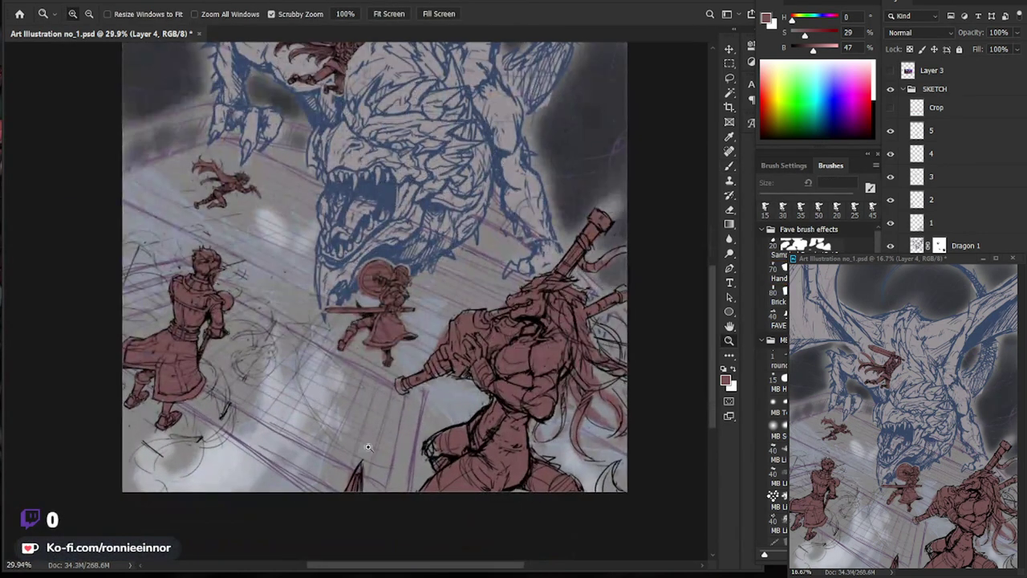
key("alt+bracketright")
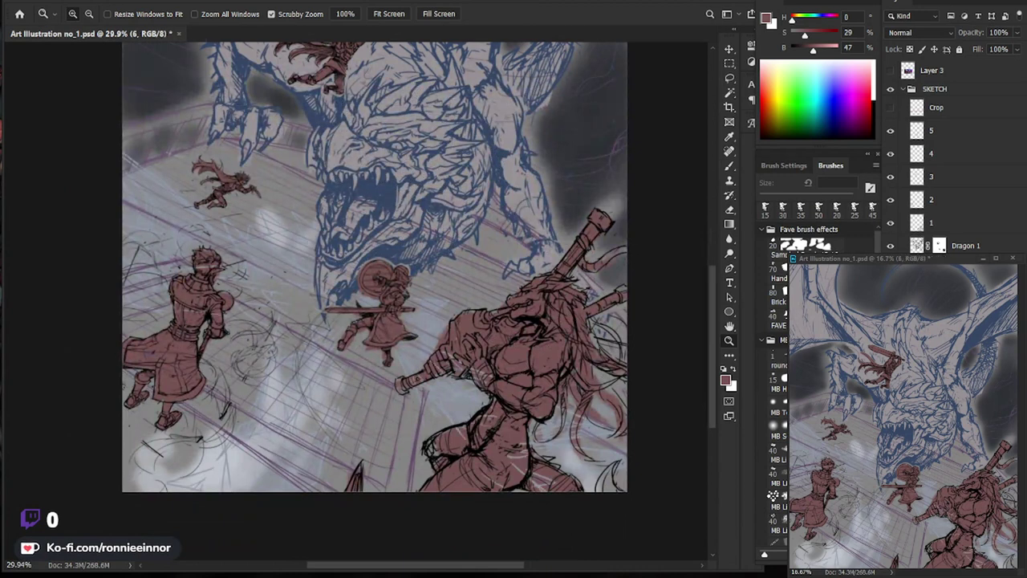
Set layer 6 and the BG layer to Multiply blending and begin editing the BG layer's mask.
left_click(920, 32)
left_click(911, 64)
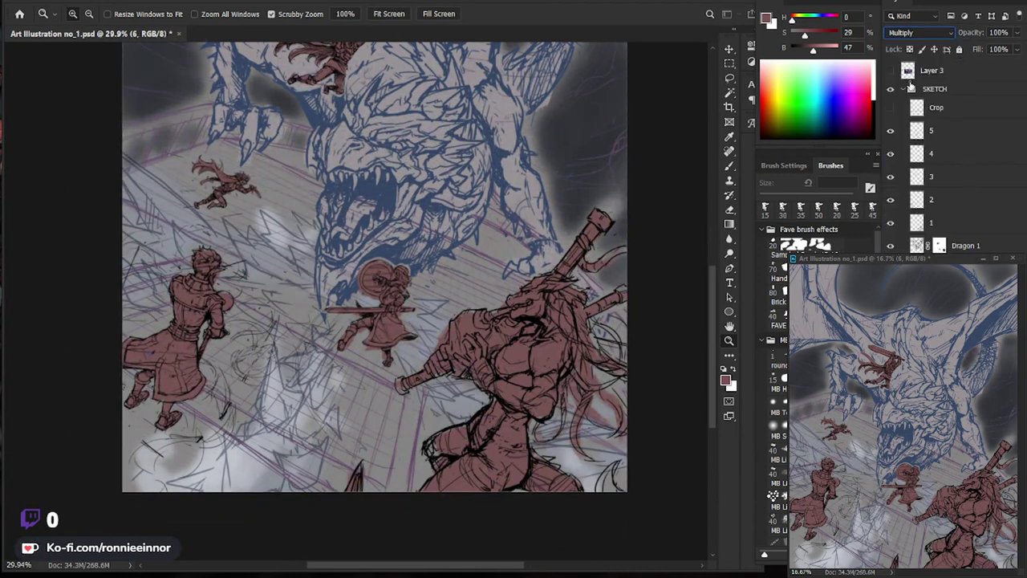
left_click_drag(438, 389, 402, 425)
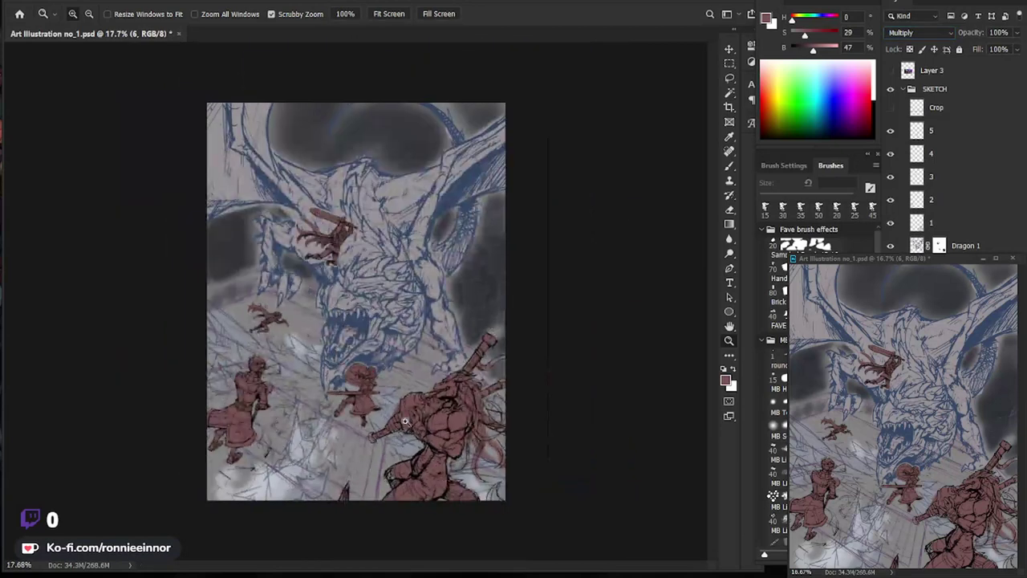
key("alt+bracketleft")
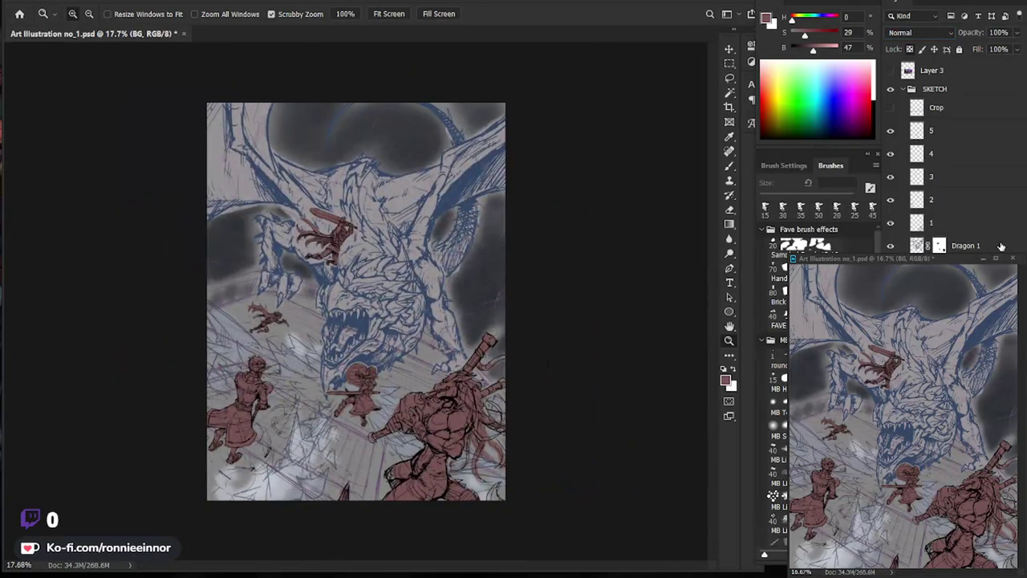
left_click(920, 32)
left_click(915, 81)
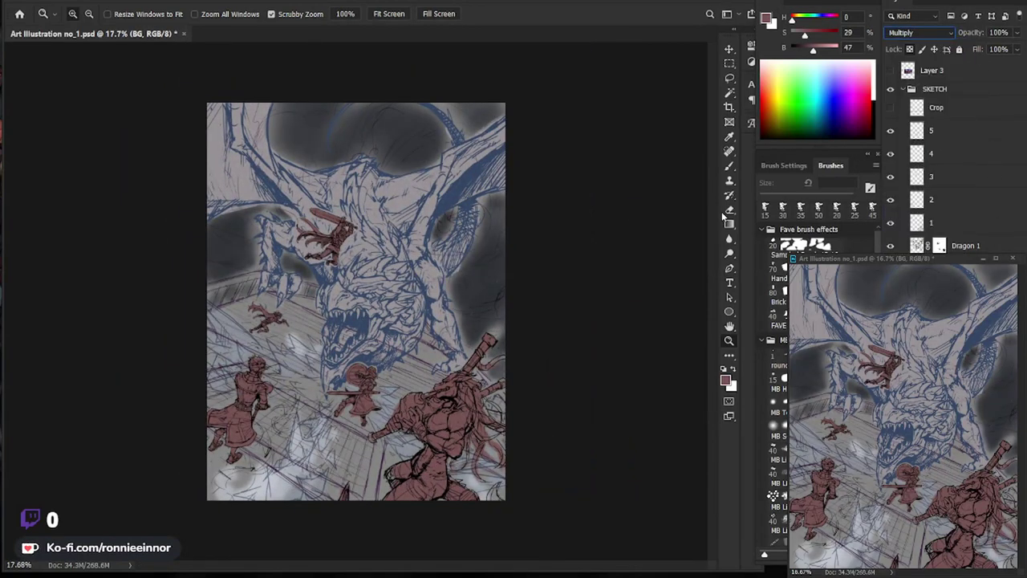
left_click_drag(361, 418, 373, 428)
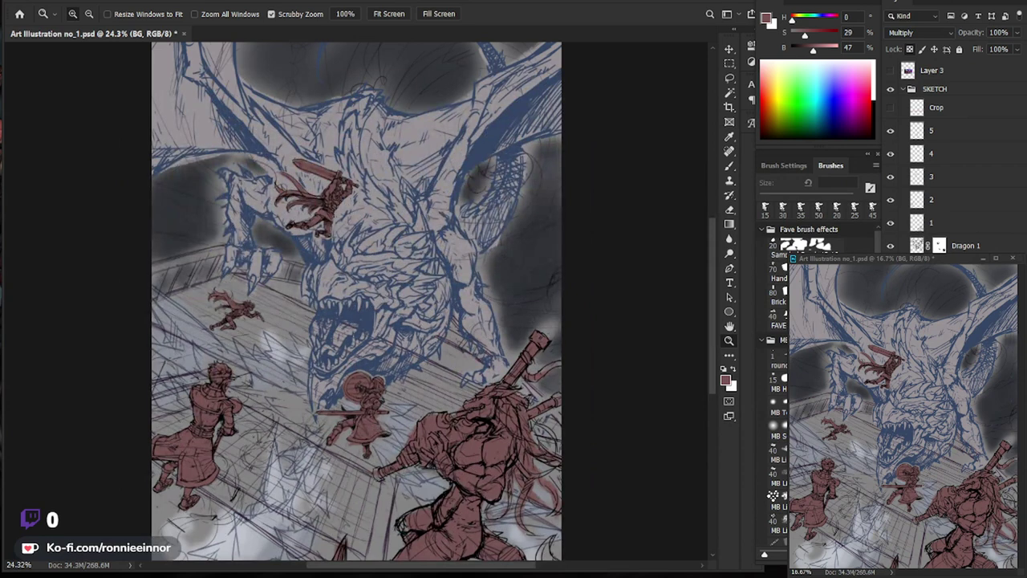
key("ctrl+backslash")
Set a 100 px brush, reframe the view, and sample the figures' red-brown colour (H0 S29 B47).
key("b")
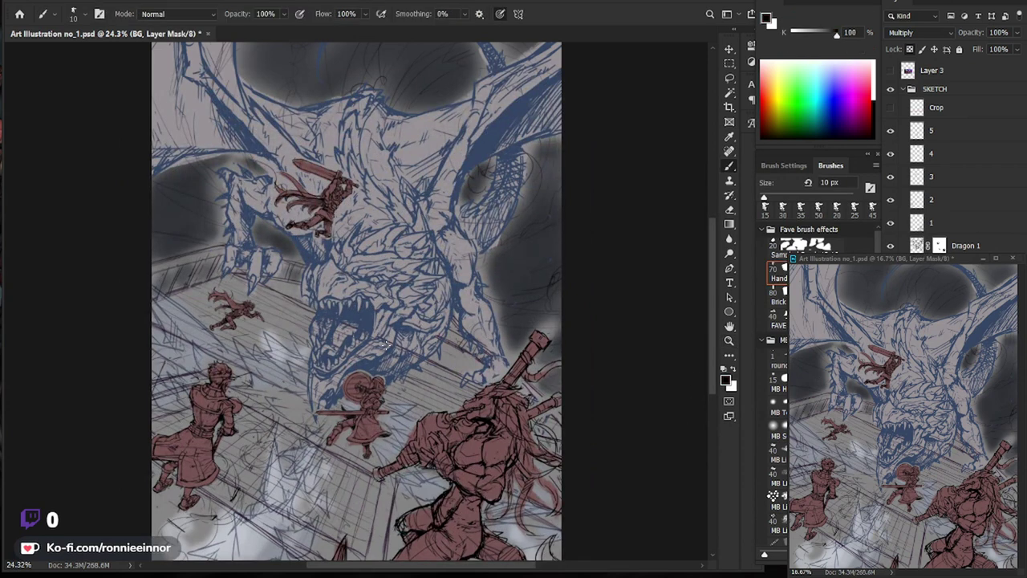
key("bracketright")
key("bracketright")
key("bracketright")
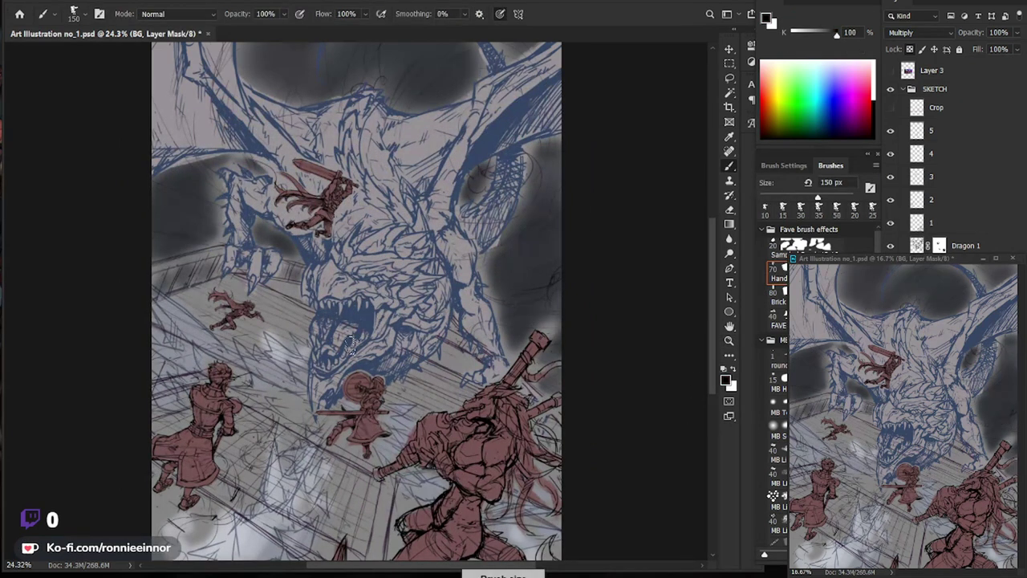
key("bracketleft")
key("bracketleft")
key("bracketleft")
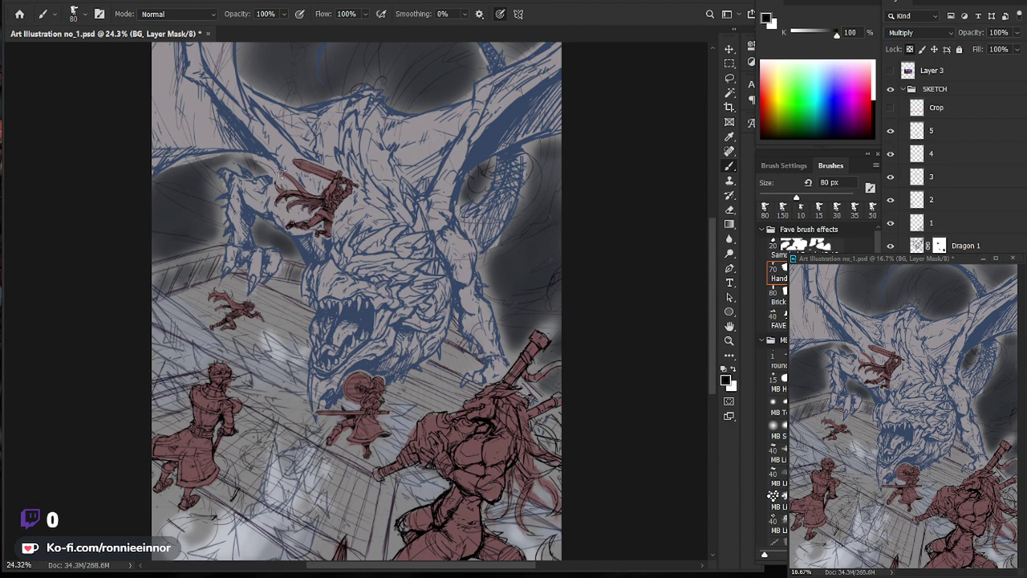
key("bracketright")
key("bracketright")
left_click_drag(532, 214, 532, 289)
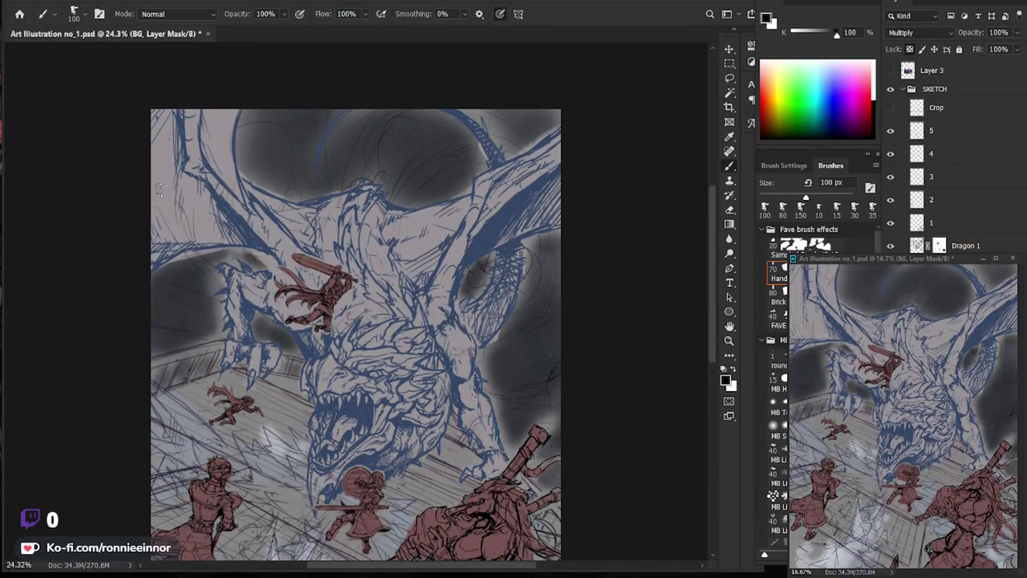
scroll(554, 305, "down", 3)
key("z")
scroll(290, 479, "up", 2)
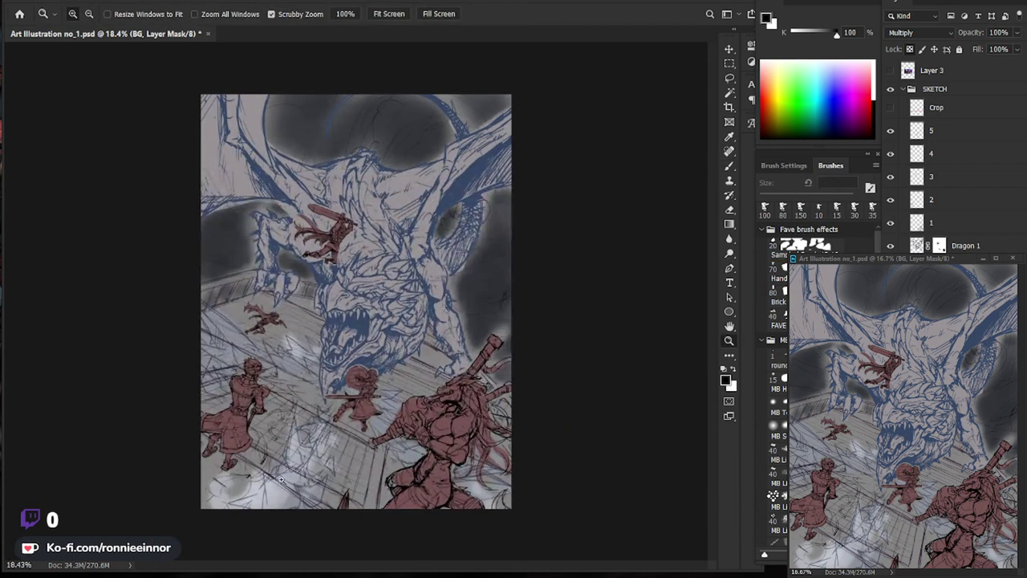
scroll(337, 329, "up", 1)
key("b")
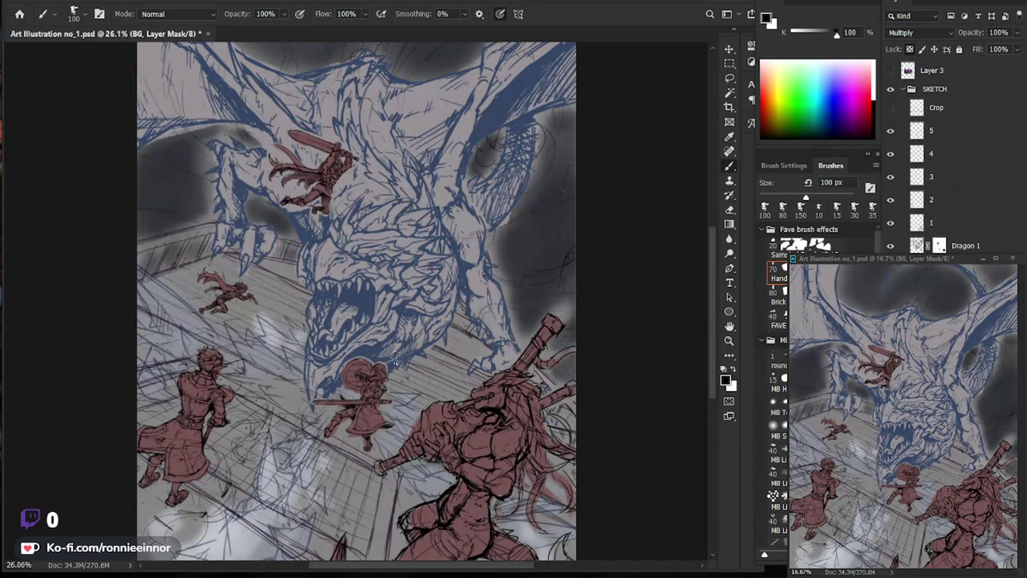
mouse_move(491, 484)
left_mouse_down()
mouse_move(489, 398)
mouse_move(482, 414)
left_mouse_up()
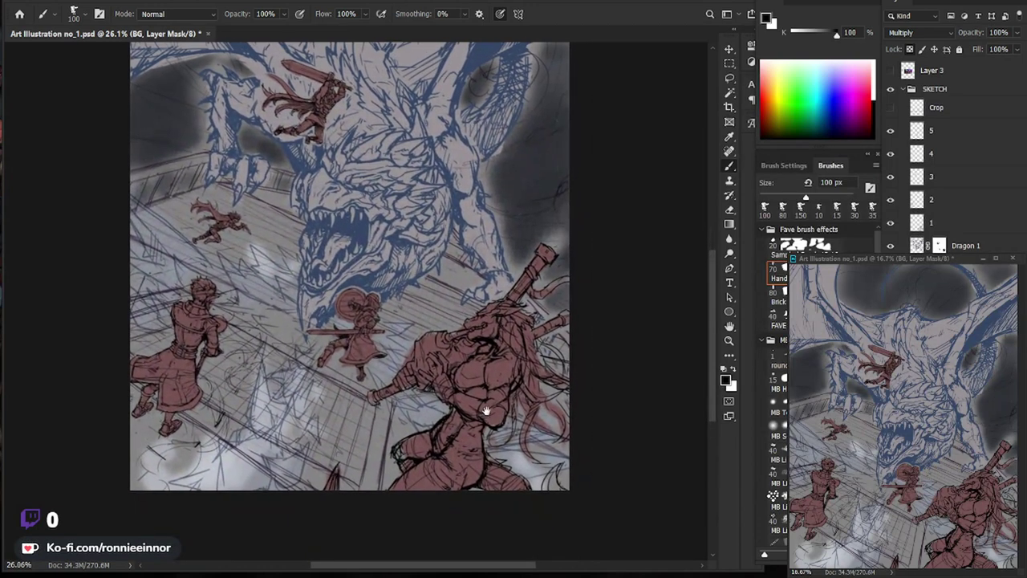
left_click(989, 225)
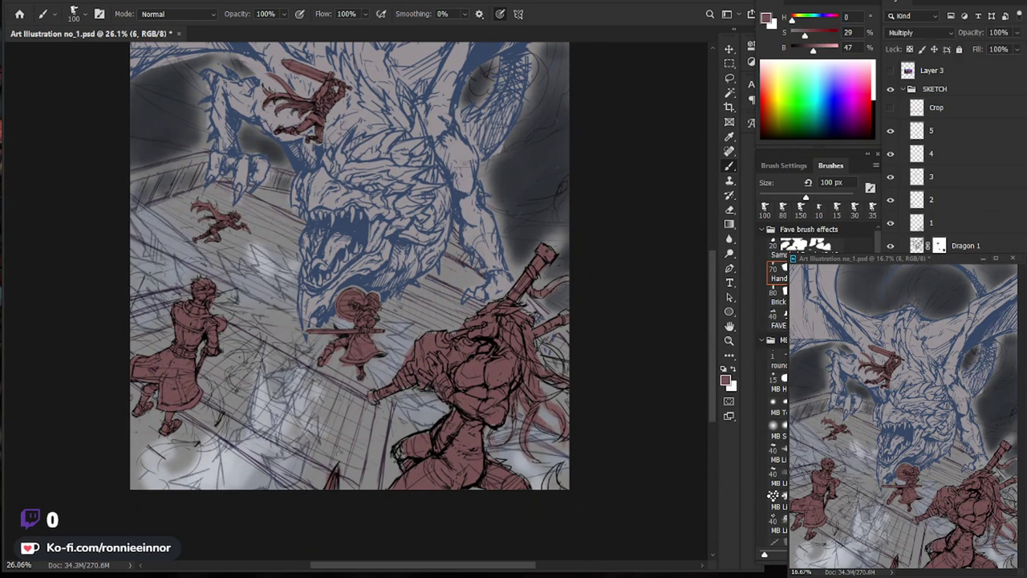
Add a new shading layer and load a large soft airbrush in dark blue-grey.
key("ctrl+shift+alt+n")
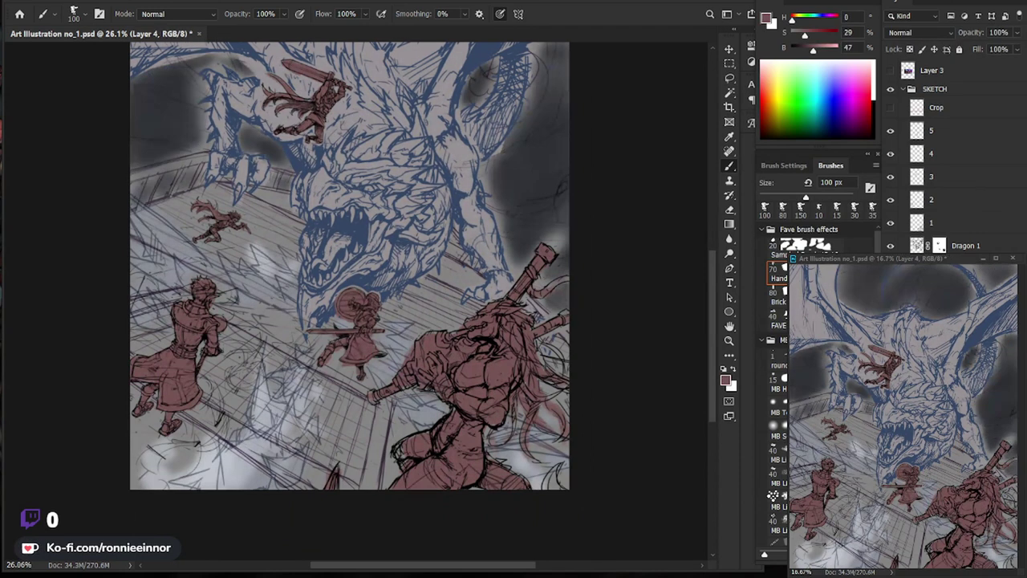
key("ctrl+0")
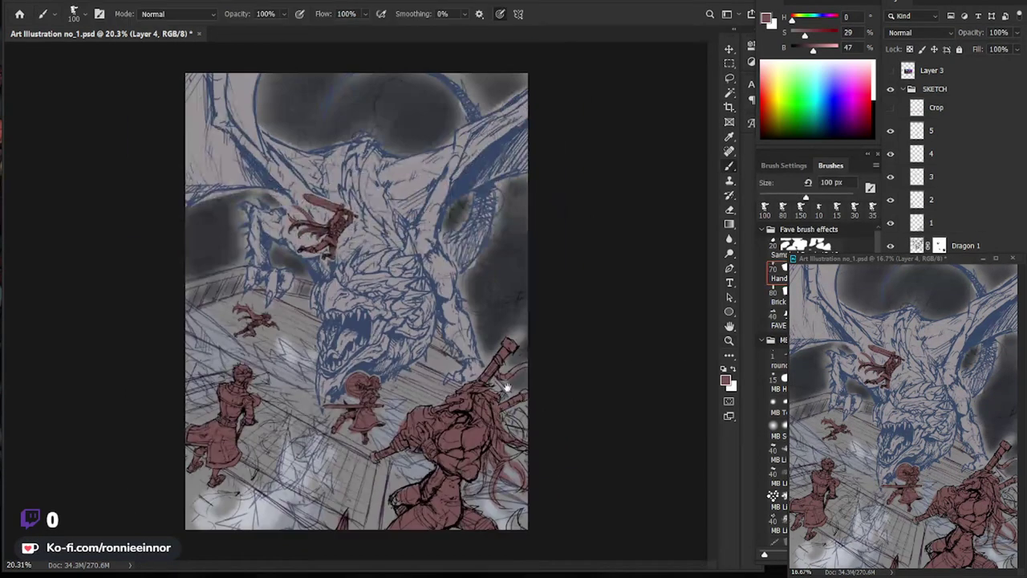
left_click(777, 430)
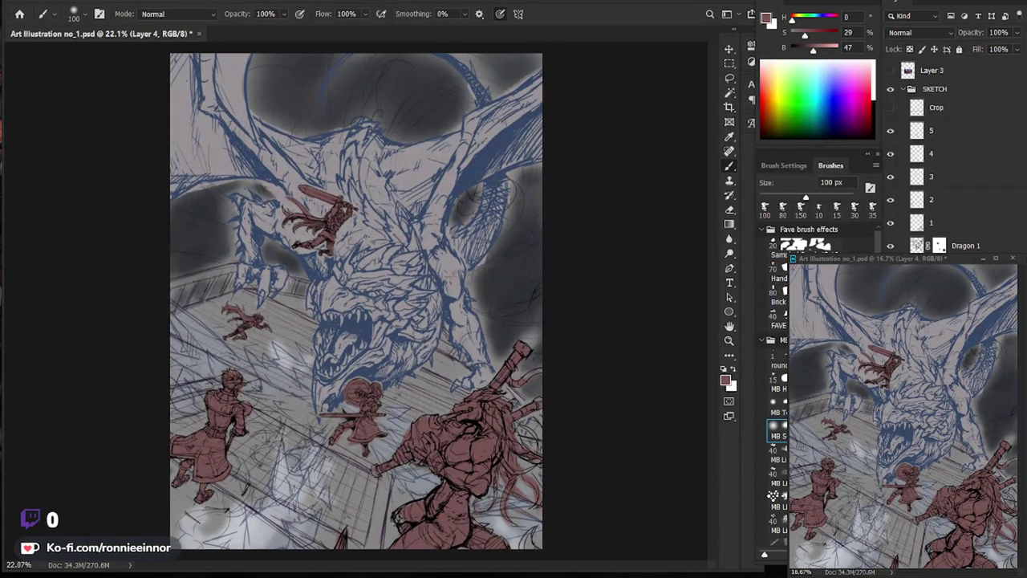
left_click_drag(517, 277, 518, 289)
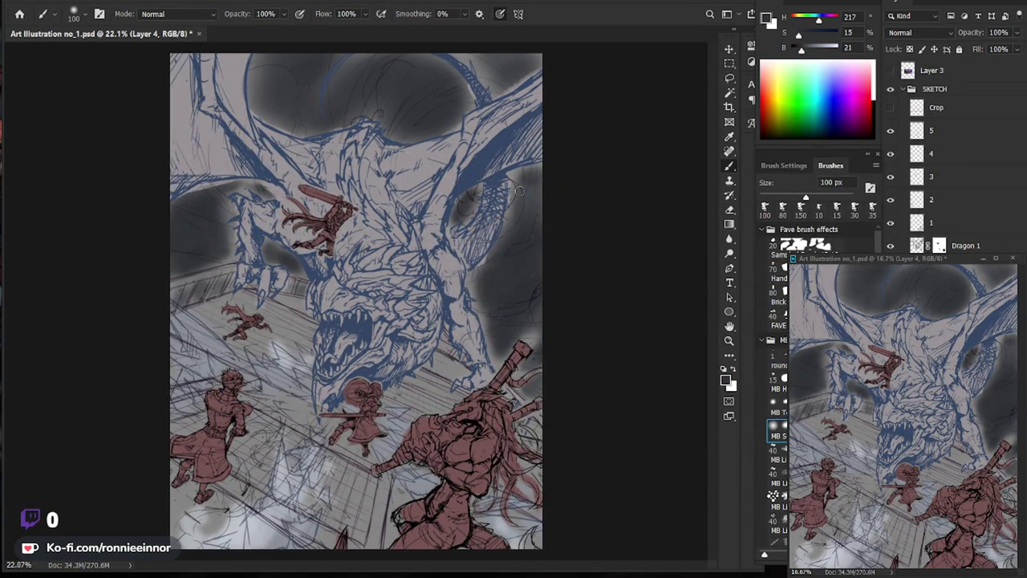
key("bracketright")
key("bracketright")
key("bracketright")
Shade along the dragon's right wing, below it, around the raised claw and under the jaw.
mouse_move(486, 83)
left_mouse_down()
mouse_move(481, 120)
mouse_move(557, 130)
mouse_move(482, 217)
mouse_move(485, 337)
left_mouse_up()
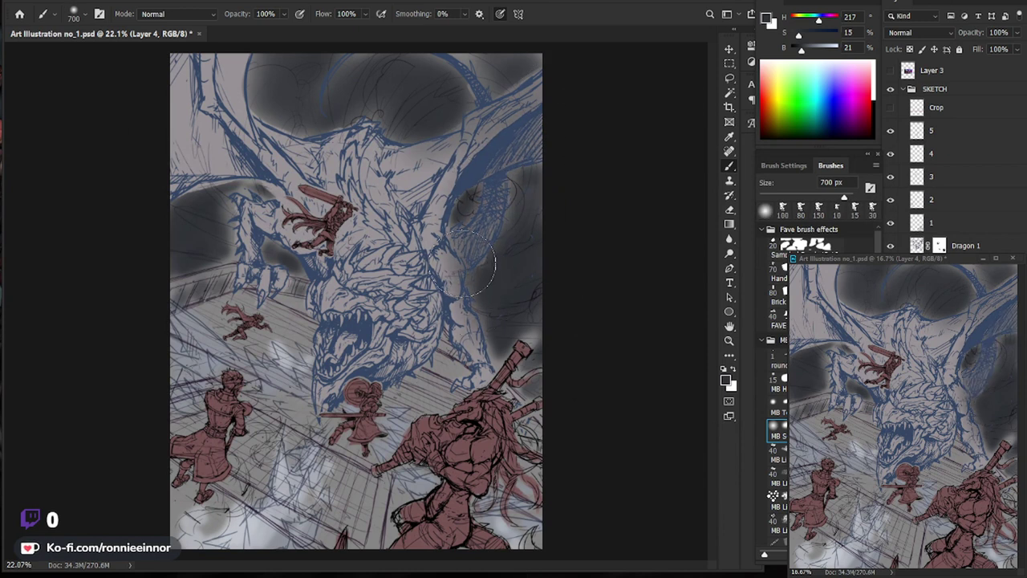
mouse_move(216, 240)
left_mouse_down()
mouse_move(251, 218)
mouse_move(281, 241)
left_mouse_up()
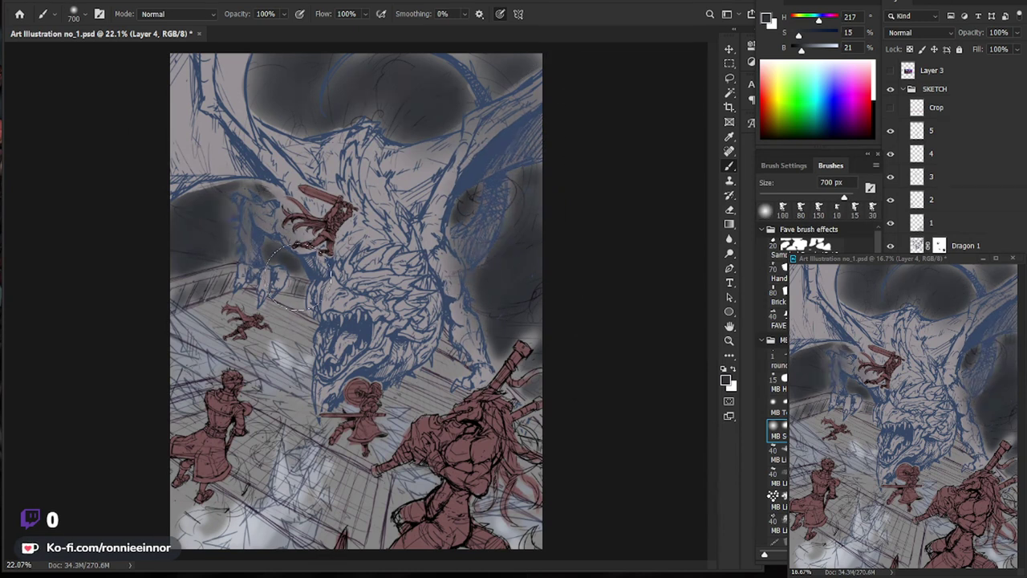
key("bracketleft")
key("bracketleft")
key("bracketleft")
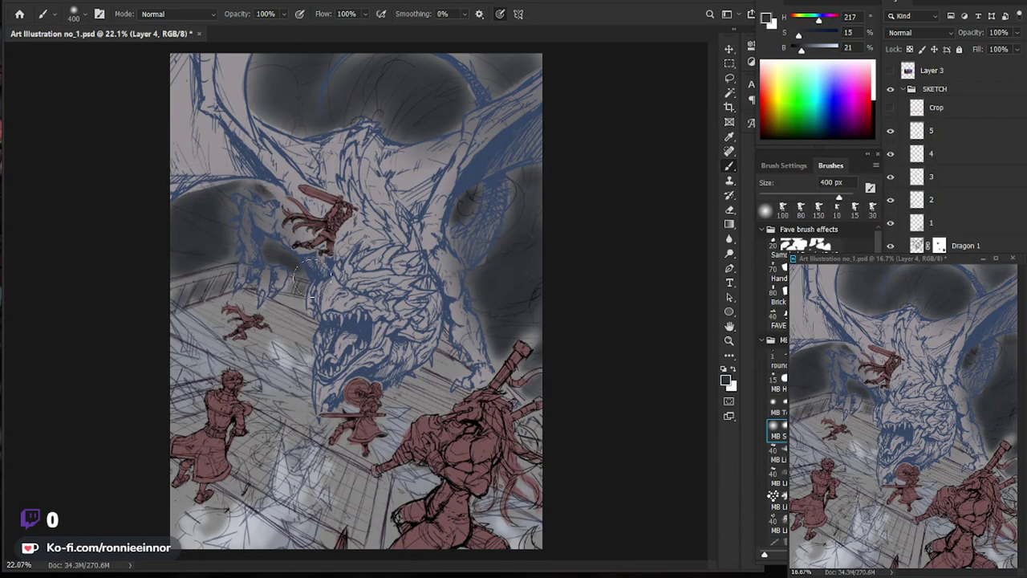
left_click_drag(258, 271, 293, 309)
left_click_drag(453, 331, 447, 350)
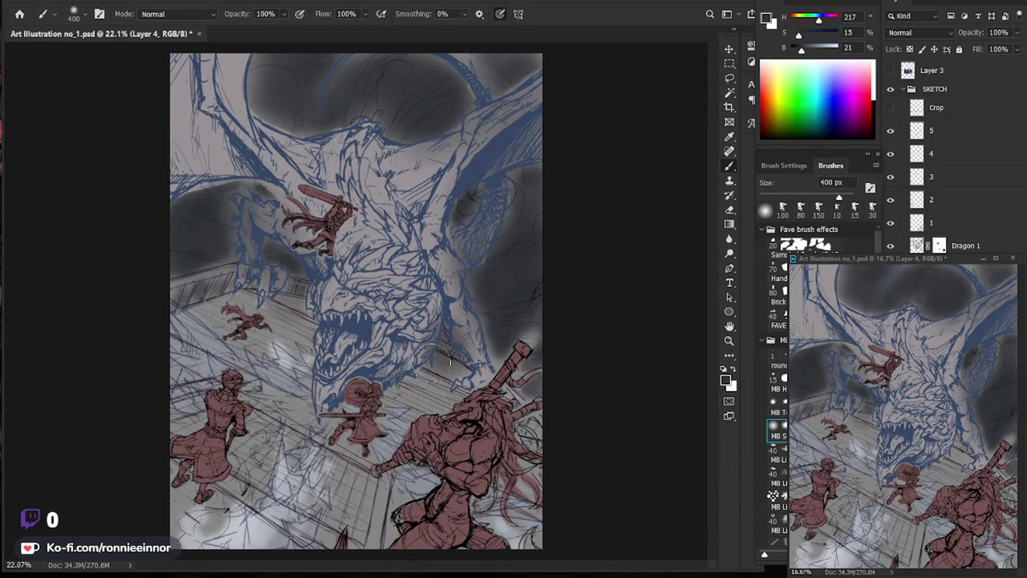
Shade over the dragon's head with a 1100 px brush, then reduce it to 600 px.
scroll(504, 286, "down", 4)
scroll(504, 287, "up", 2)
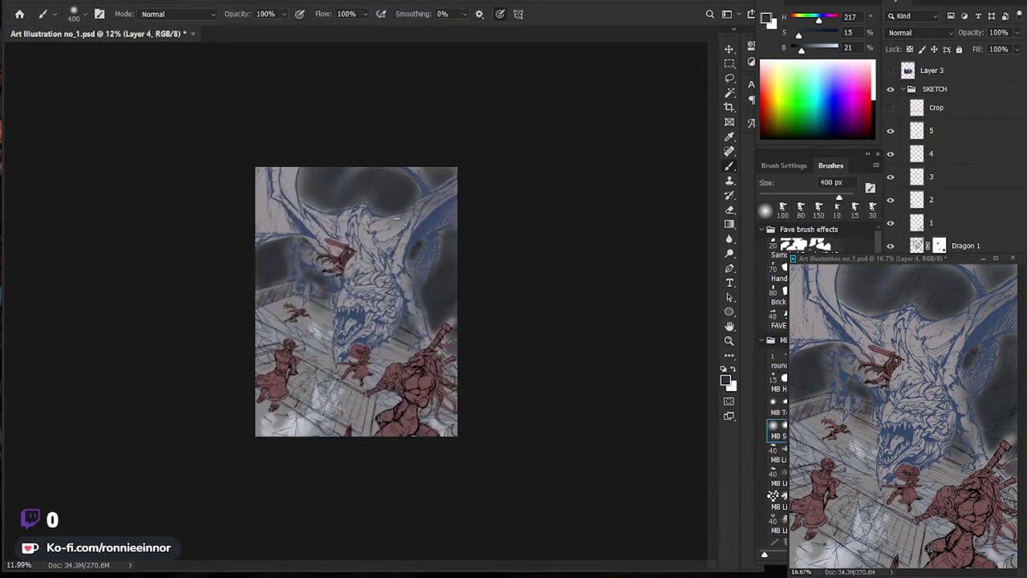
key("bracketright")
key("bracketright")
key("bracketright")
left_click_drag(365, 217, 401, 244)
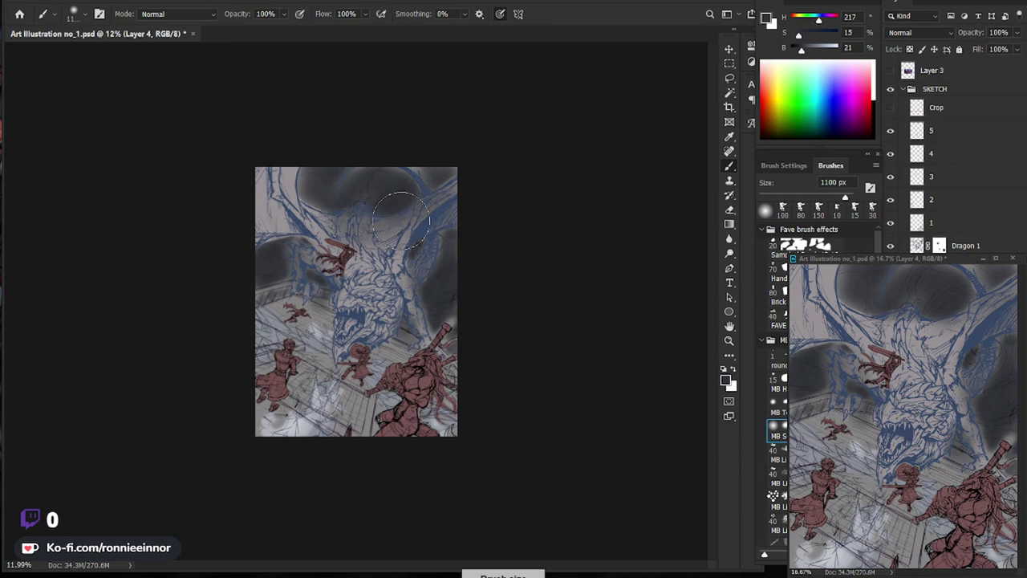
key("bracketleft")
key("bracketleft")
key("bracketleft")
key("bracketleft")
key("bracketleft")
key("bracketleft")
Darken the top-left corner and the top edge with a 250 px brush.
scroll(401, 173, "up", 2)
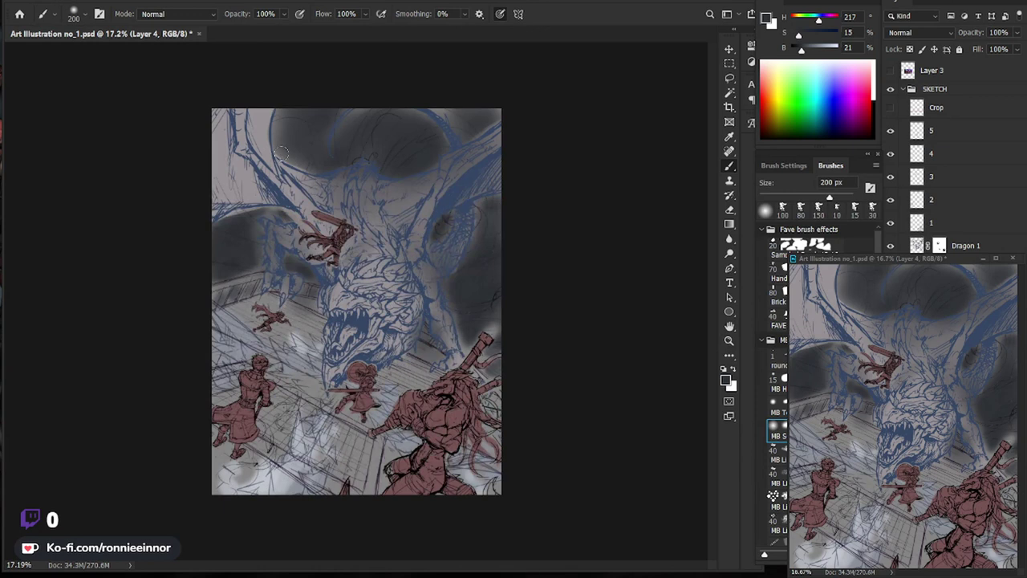
key("bracketright")
key("bracketright")
key("bracketright")
key("bracketright")
key("bracketright")
key("bracketright")
key("bracketright")
key("bracketright")
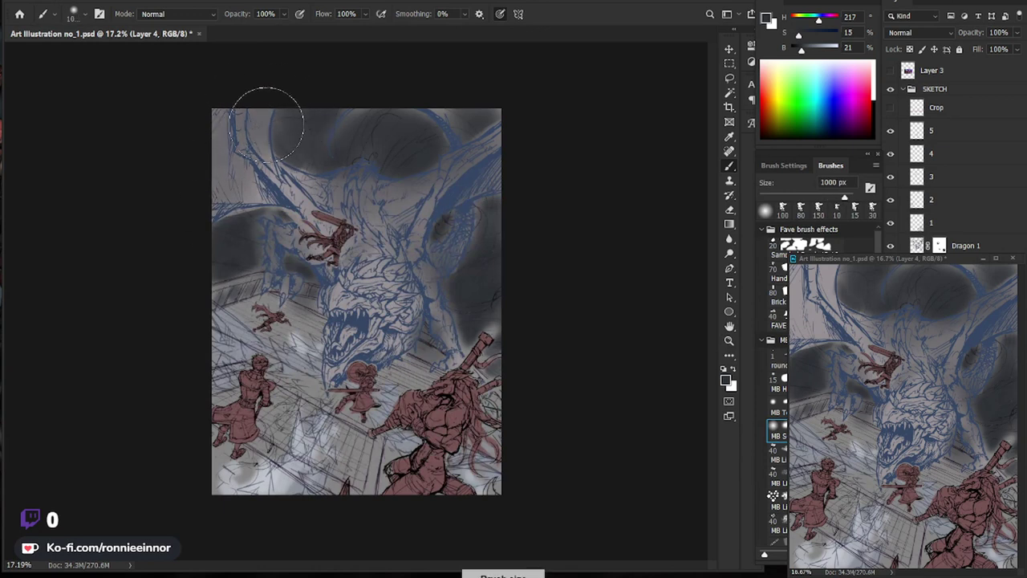
key("bracketleft")
key("bracketleft")
key("bracketleft")
left_click_drag(249, 148, 317, 211)
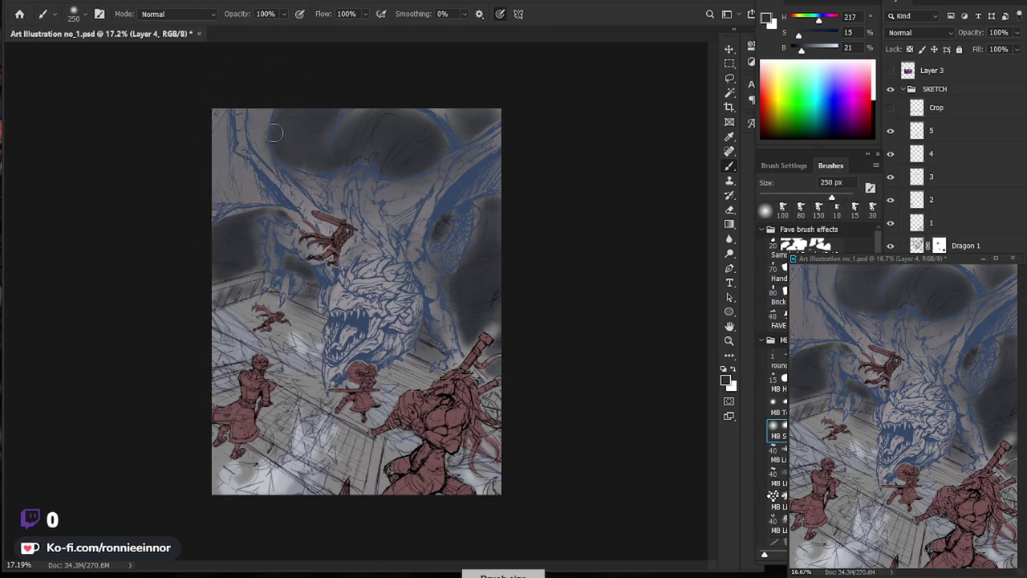
left_click_drag(337, 126, 341, 141)
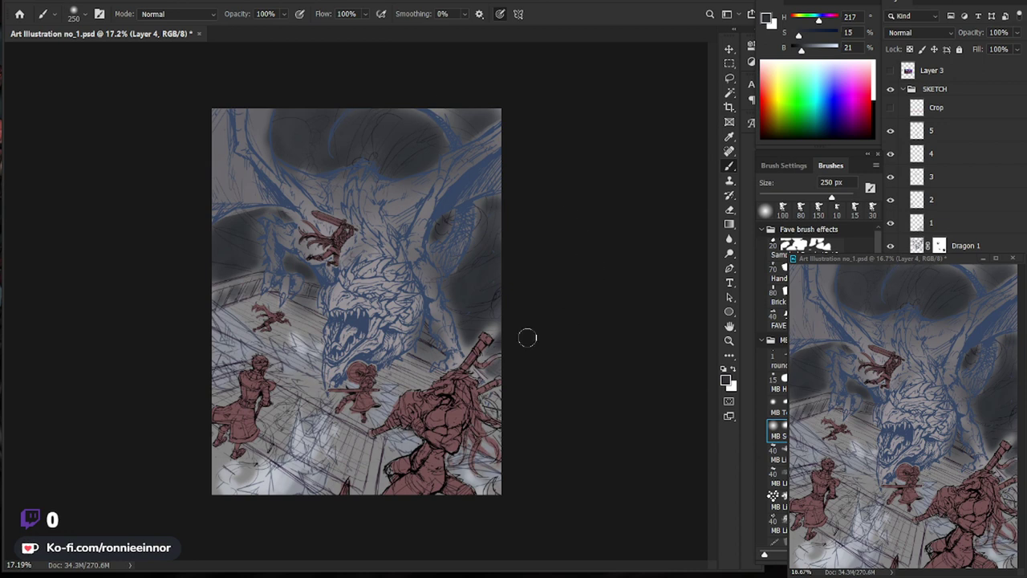
Shade both sides of the dragon's head, ending with a 500 px brush.
scroll(543, 335, "up", 2)
mouse_move(462, 311)
left_mouse_down()
mouse_move(437, 261)
mouse_move(310, 271)
left_mouse_up()
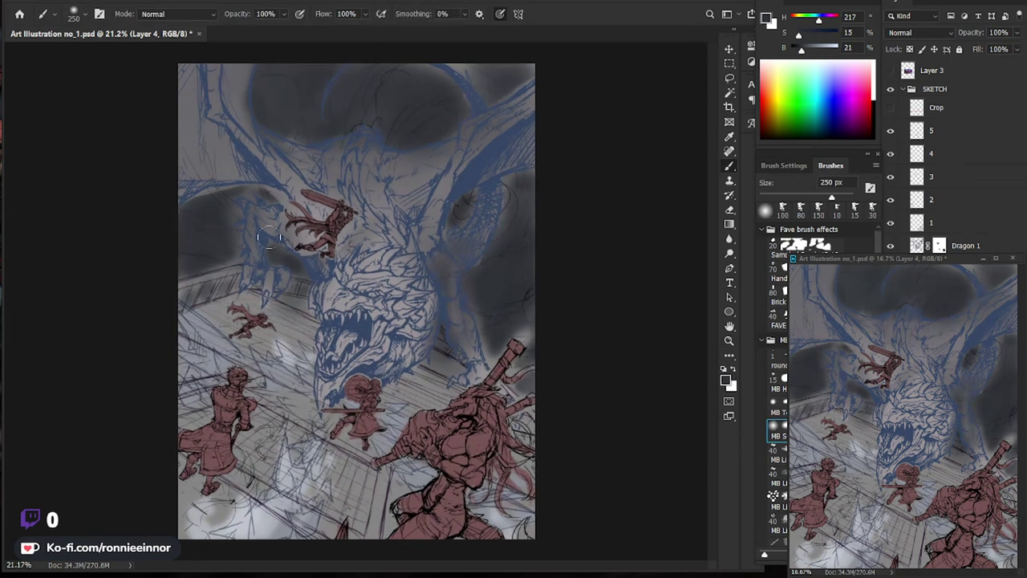
mouse_move(275, 235)
left_mouse_down()
mouse_move(188, 285)
mouse_move(257, 281)
mouse_move(289, 290)
mouse_move(315, 318)
left_mouse_up()
key("bracketright")
key("bracketright")
key("bracketright")
mouse_move(437, 373)
left_mouse_down()
mouse_move(482, 362)
mouse_move(487, 284)
mouse_move(498, 337)
left_mouse_up()
key("bracketright")
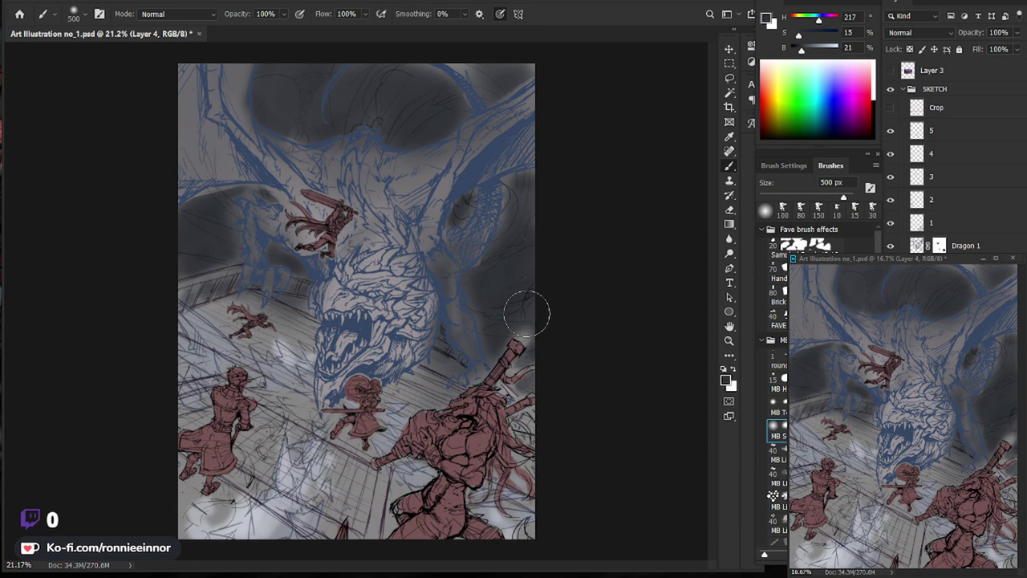
Sample a muted pale grey from the canvas and set the brush to 175 px.
scroll(468, 374, "down", 2)
scroll(358, 286, "up", 3)
left_click(339, 293, "alt")
key("bracketleft")
key("bracketleft")
key("bracketleft")
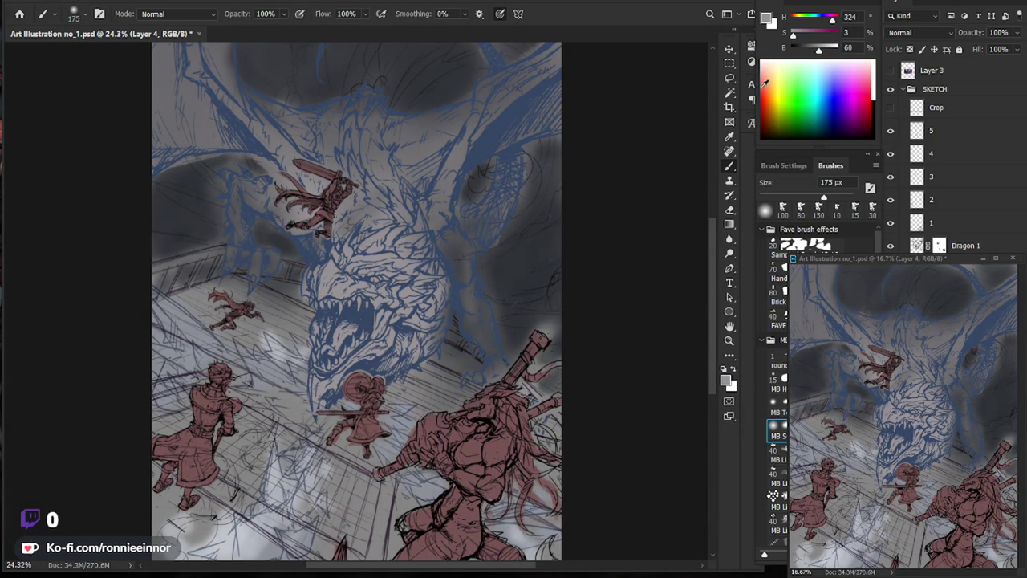
Set the painting colour to white and zoom in close on the dragon's head.
key("i")
left_click(726, 380)
left_click(545, 331)
key("Return")
key("z")
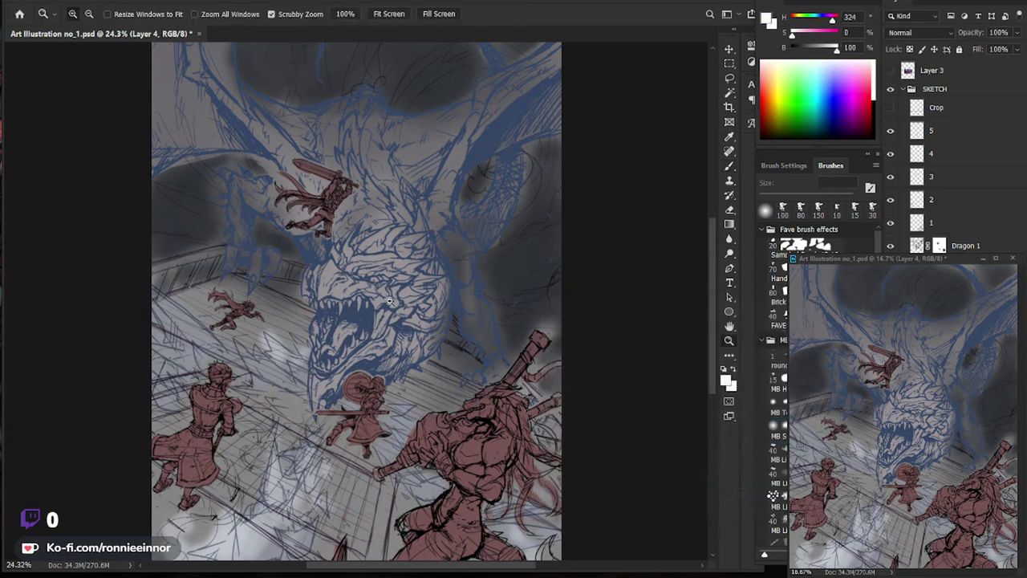
left_click_drag(389, 301, 449, 301)
Dab a small white eye with a 3 px hard round brush.
key("b")
key("bracketright")
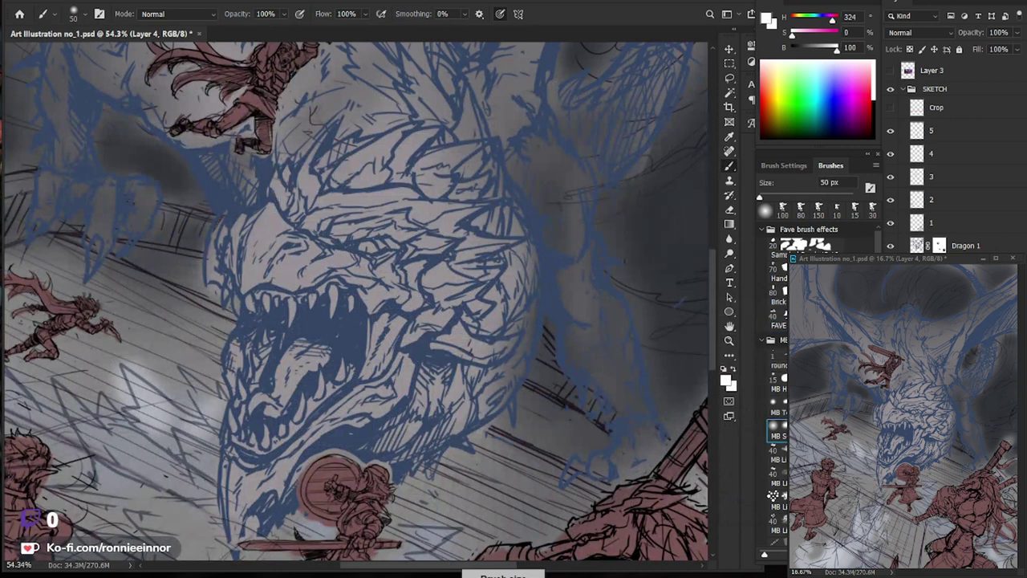
key("shift+comma")
key("bracketright")
key("bracketright")
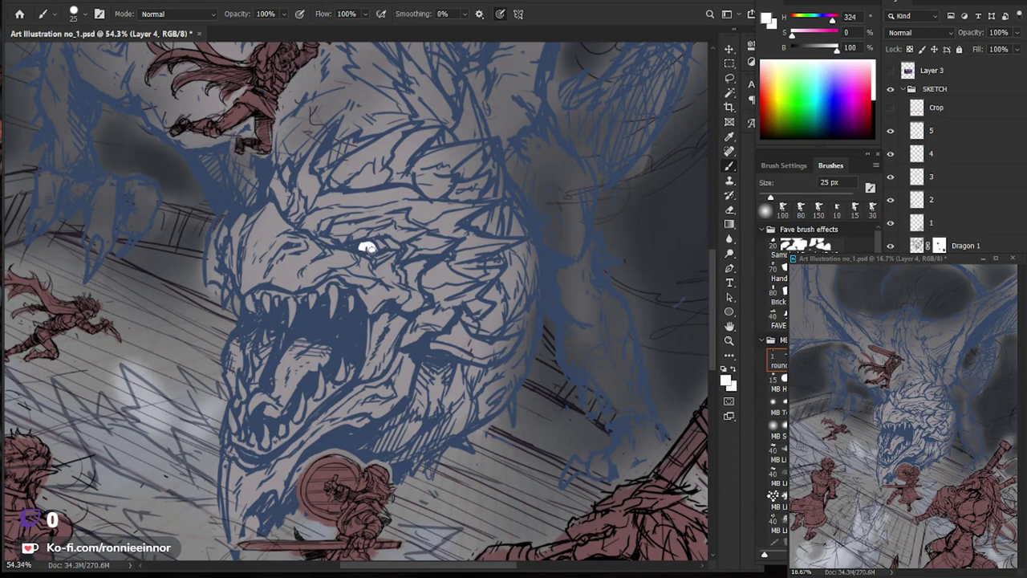
scroll(367, 246, "down", 5)
scroll(504, 379, "up", 2)
mouse_move(553, 385)
left_mouse_down()
mouse_move(587, 477)
mouse_move(564, 390)
mouse_move(651, 335)
mouse_move(595, 394)
left_mouse_up()
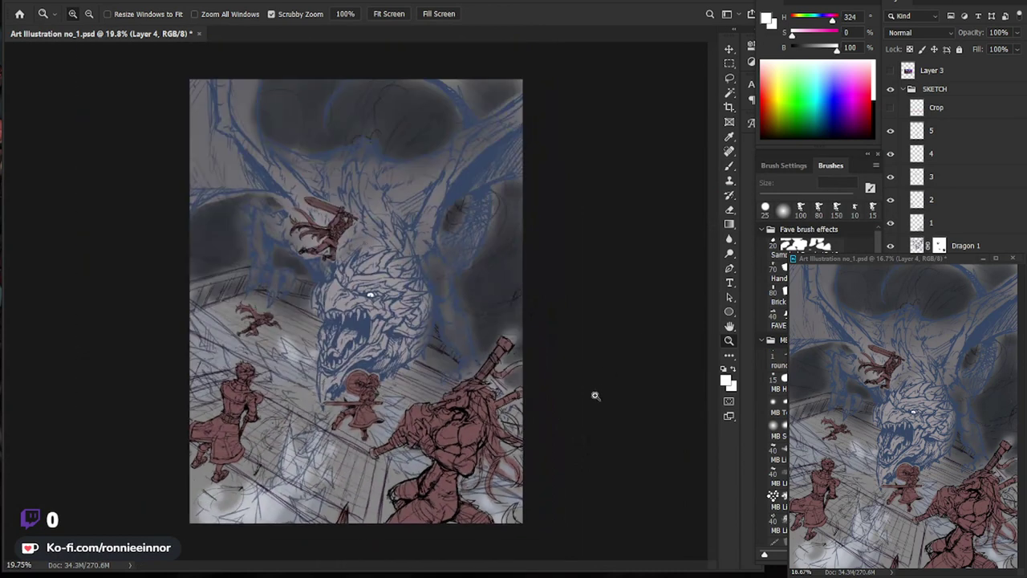
Sample the dark blue-grey shading and load a 300 px soft airbrush.
key("b")
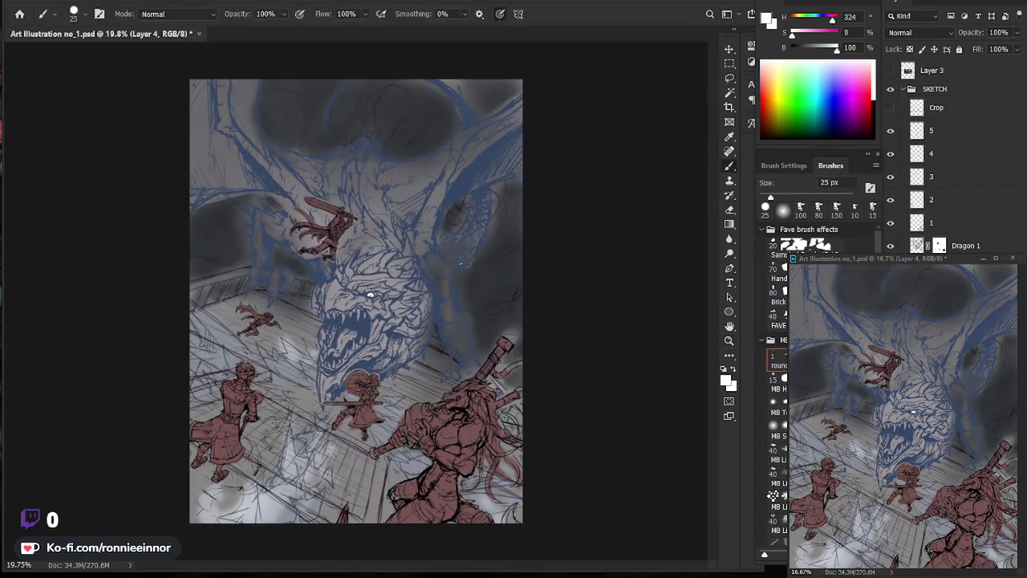
left_click(491, 298, "alt")
left_click(772, 432)
key("bracketright")
key("bracketright")
key("bracketright")
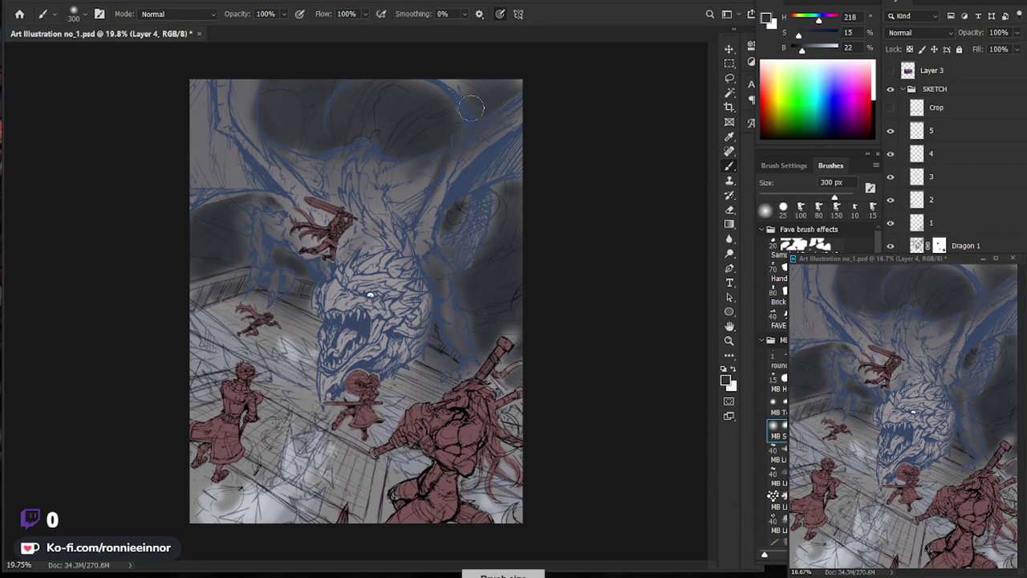
Darken the smoky clouds across the upper and upper-left sky beside the dragon's wing.
left_click_drag(294, 71, 303, 132)
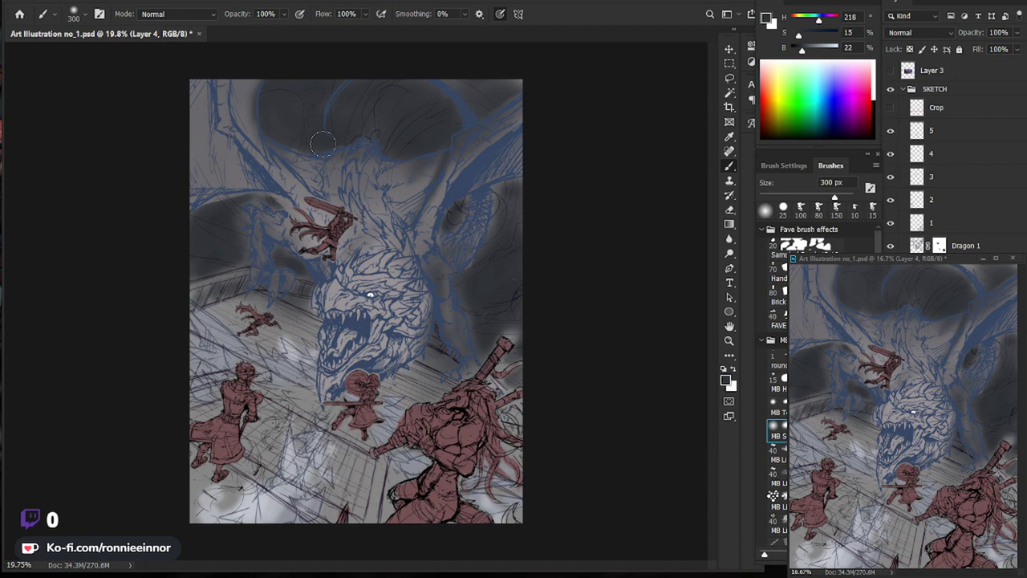
left_click_drag(220, 115, 265, 184)
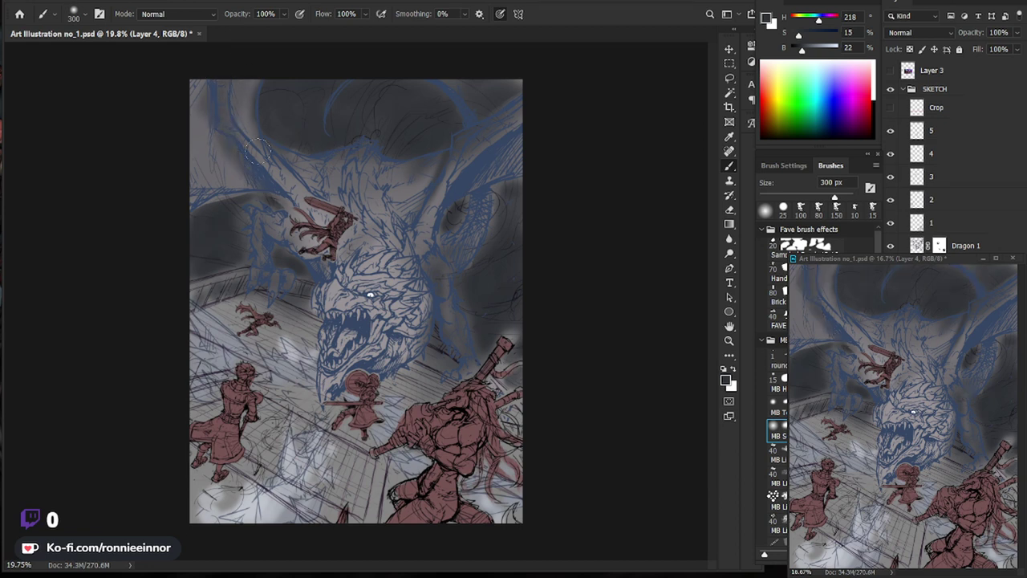
left_click_drag(206, 147, 211, 184)
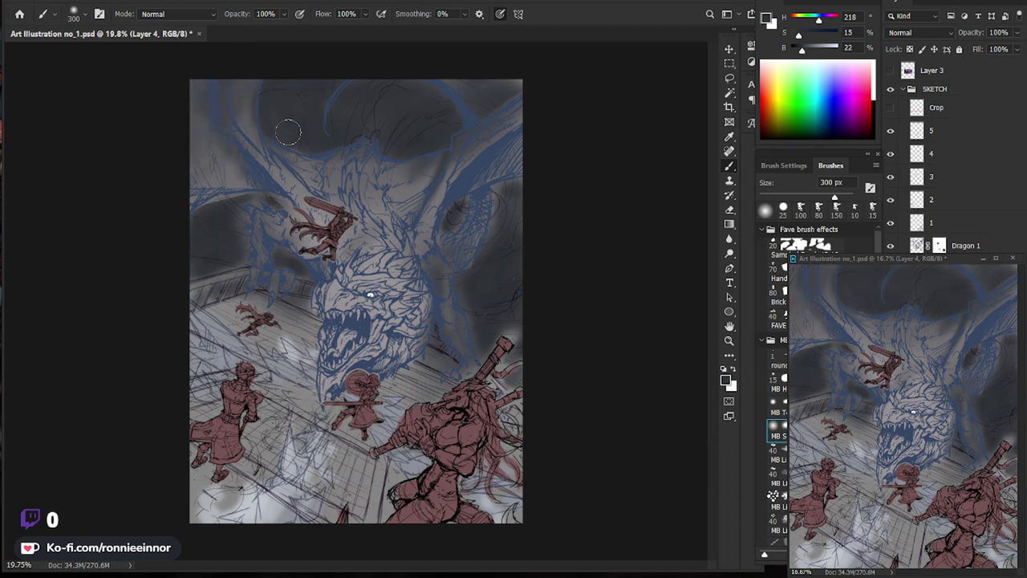
left_click_drag(362, 133, 326, 193)
left_click_drag(375, 150, 361, 216)
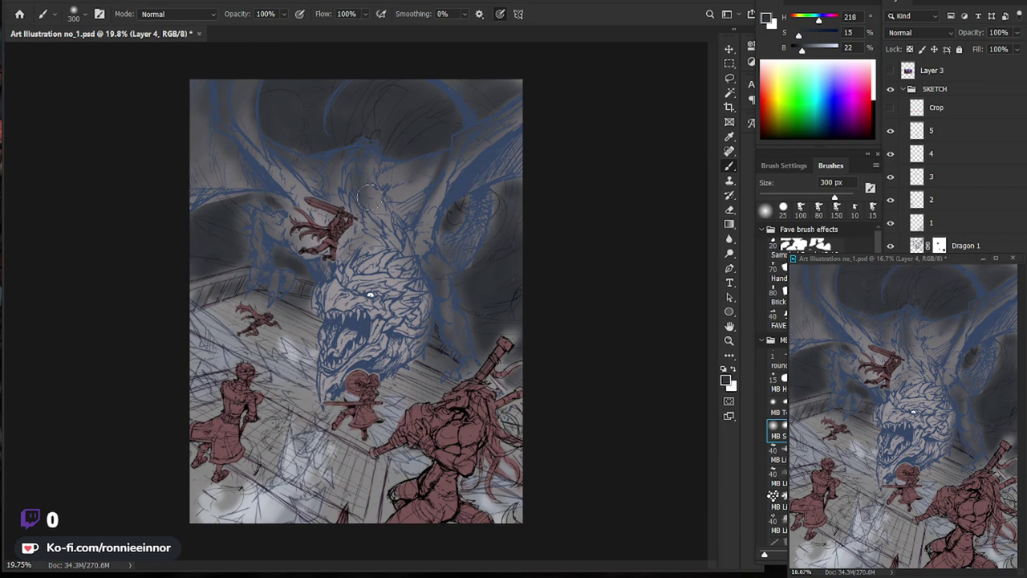
left_click_drag(377, 172, 409, 204)
Shade the dragon's right wing, neck and head area, plus more upper-left sky.
mouse_move(448, 168)
left_mouse_down()
mouse_move(411, 217)
mouse_move(411, 250)
left_mouse_up()
left_click_drag(454, 207, 430, 238)
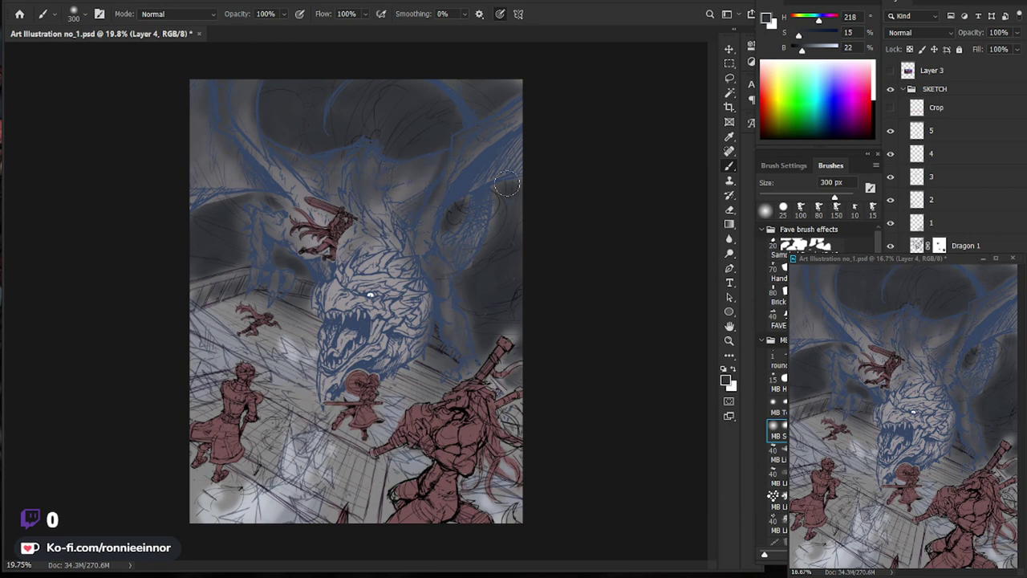
left_click_drag(514, 205, 469, 241)
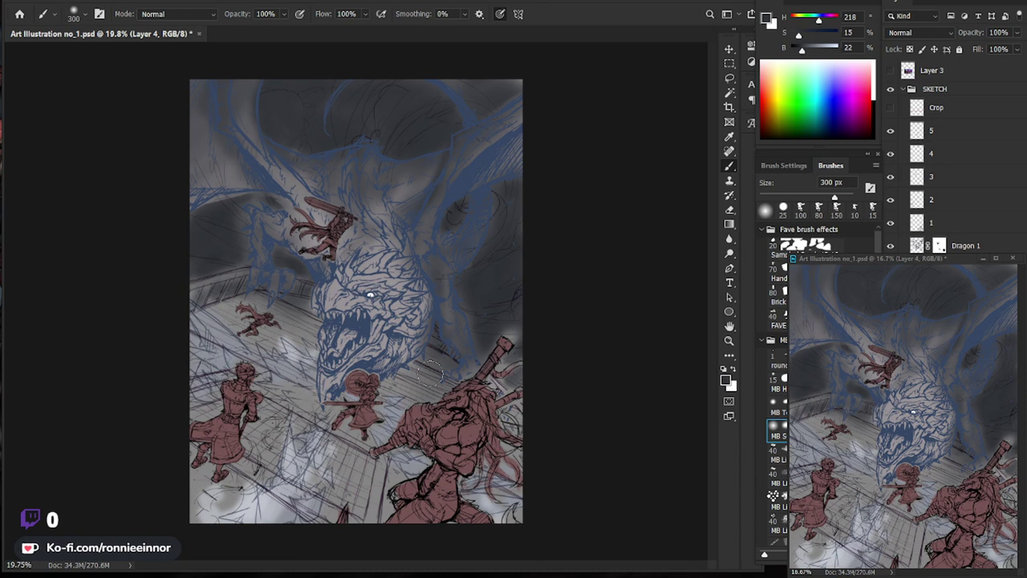
left_click_drag(385, 249, 411, 211)
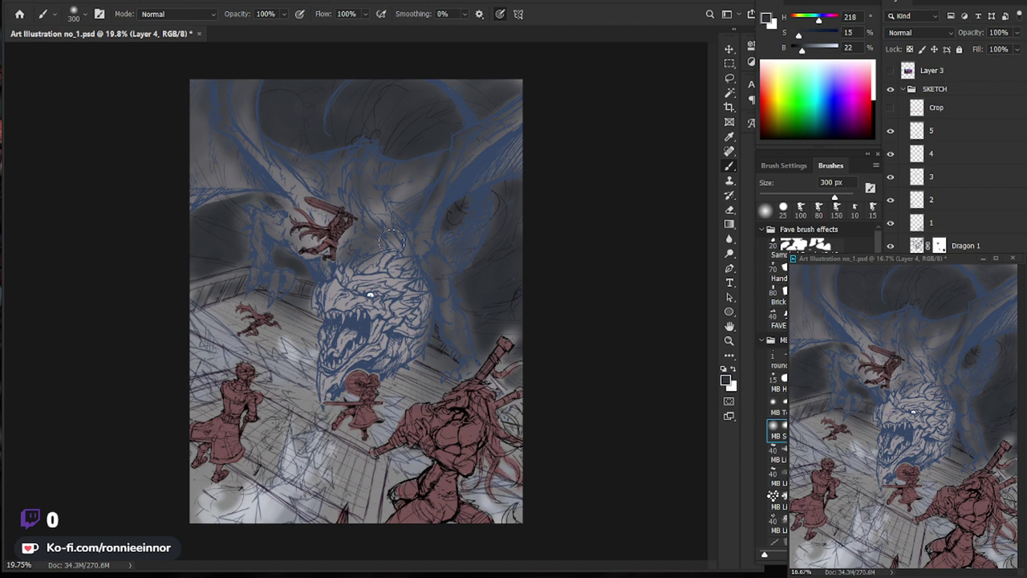
left_click_drag(309, 191, 211, 197)
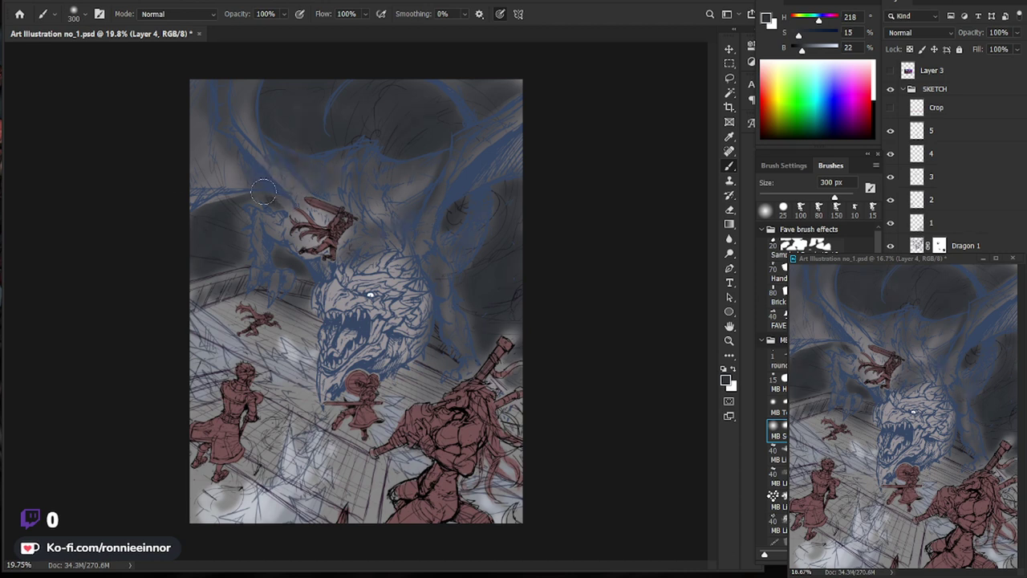
Fit the whole illustration in the window and shrink the brush to 200 px.
left_click_drag(357, 302, 337, 303)
key("ctrl+0")
key("b")
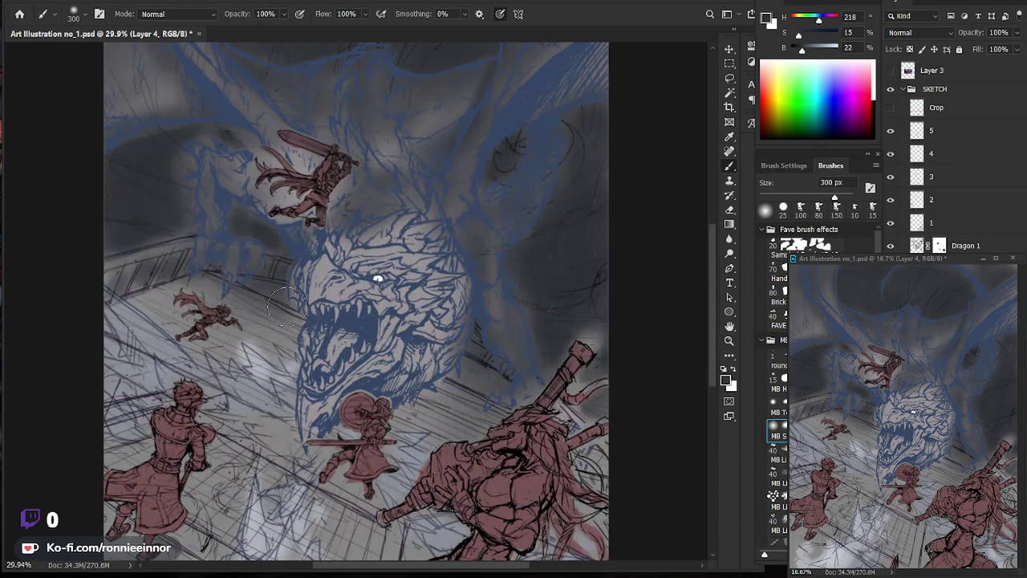
scroll(140, 276, "down", 1)
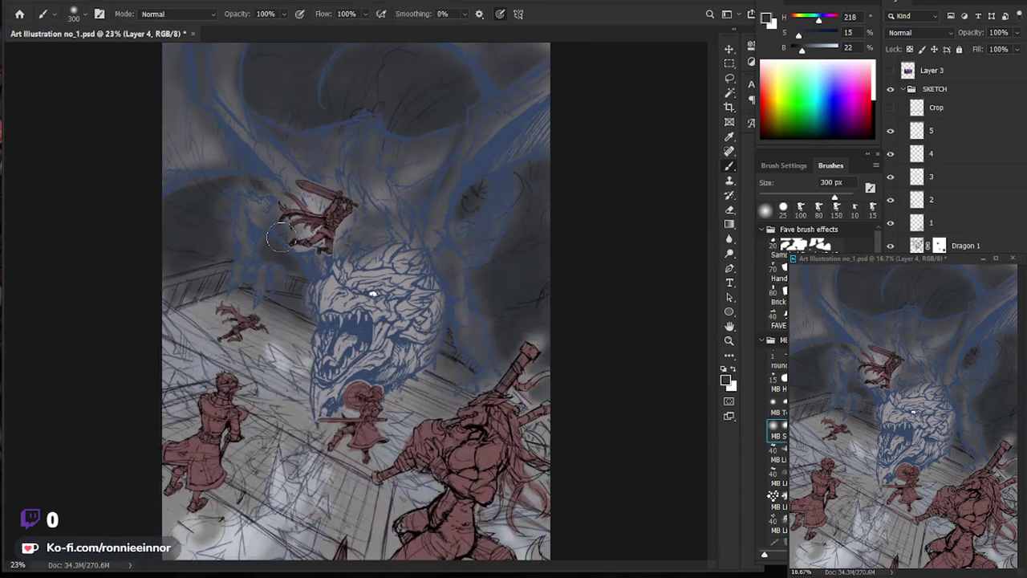
scroll(360, 209, "up", 1)
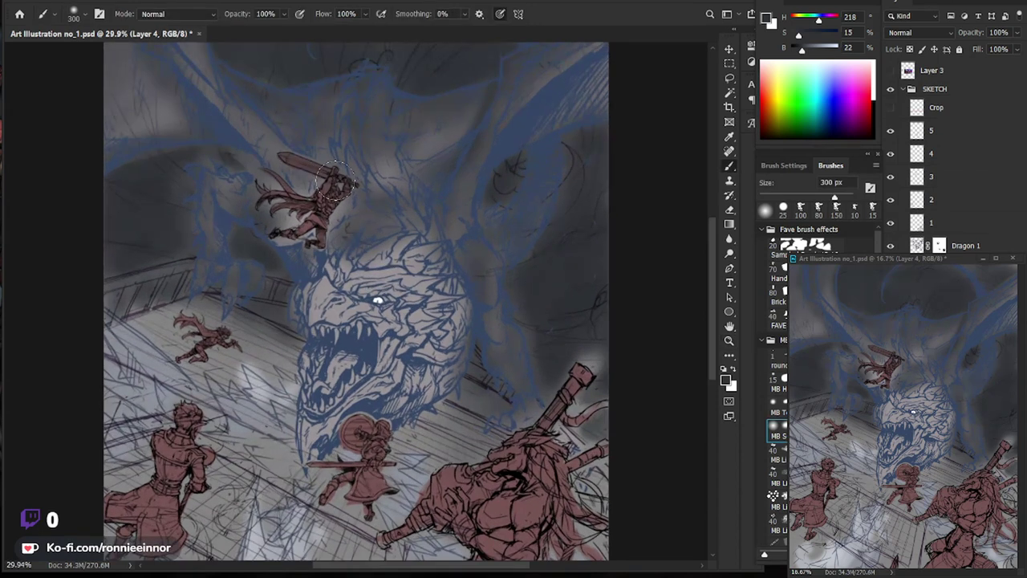
key("bracketleft")
key("bracketleft")
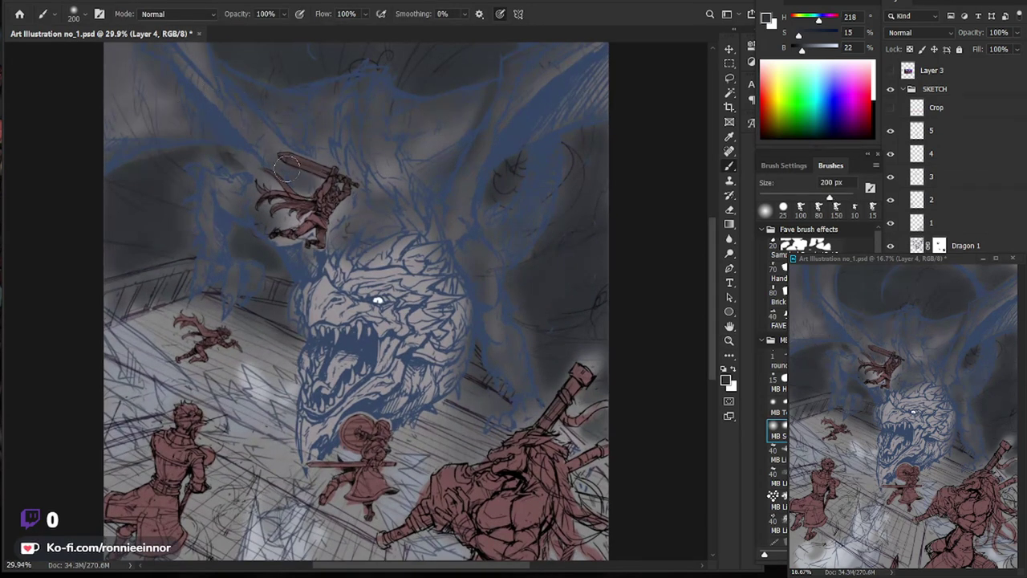
Sample muted red from a figure and set a textured sketching brush to 40 px.
left_click(527, 533, "alt")
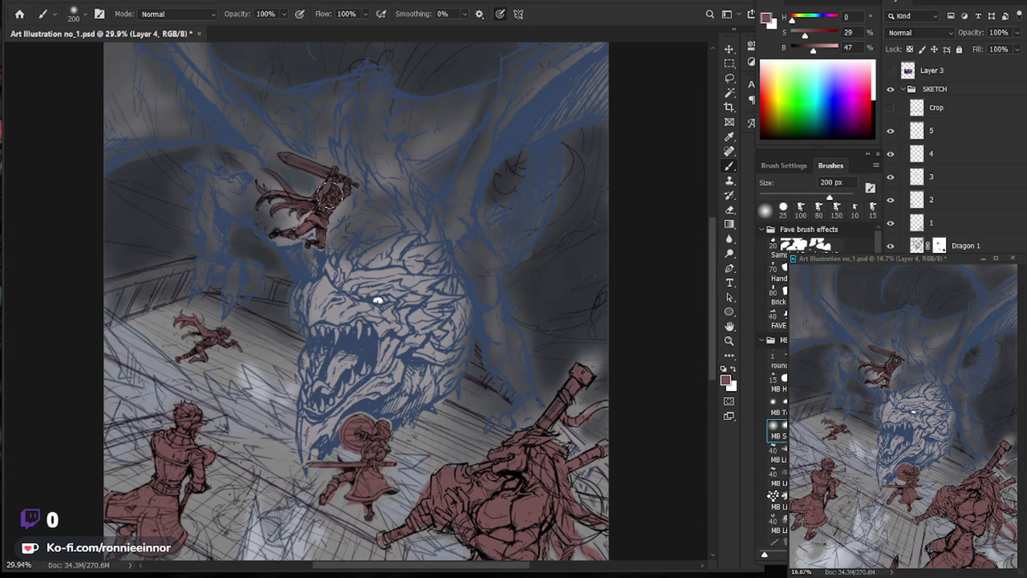
key("bracketleft")
key("bracketleft")
key("bracketleft")
key("comma")
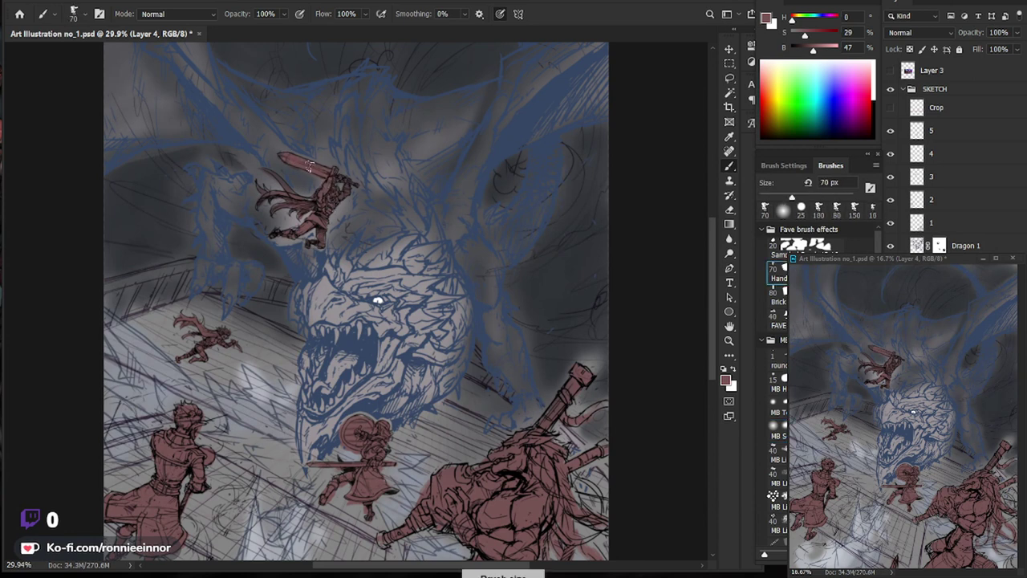
key("bracketleft")
key("bracketleft")
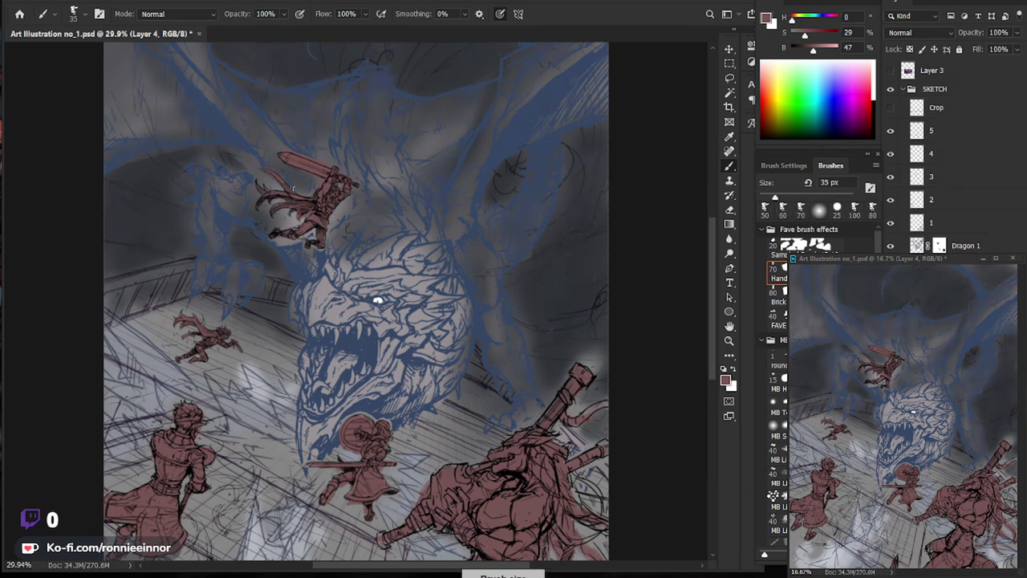
key("bracketleft")
key("bracketleft")
key("bracketleft")
key("bracketright")
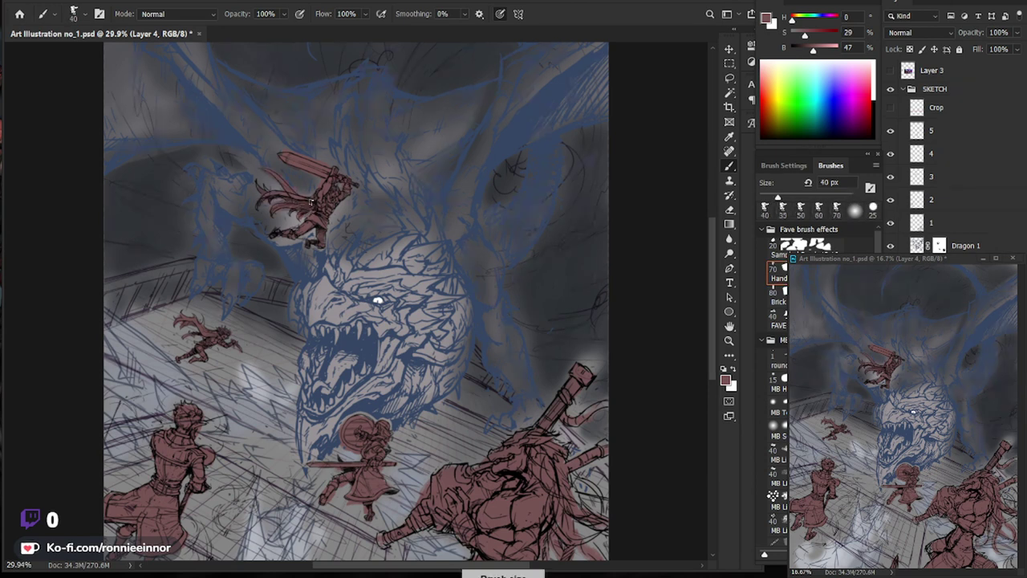
Sample white from the dragon's eye and load a 150 px soft round brush.
scroll(332, 302, "down", 5)
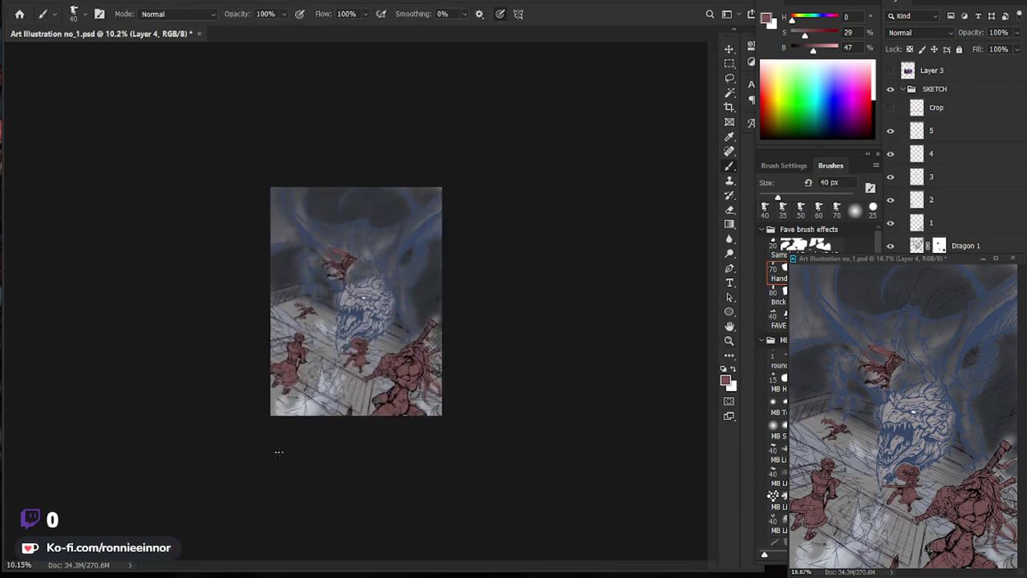
scroll(457, 302, "up", 4)
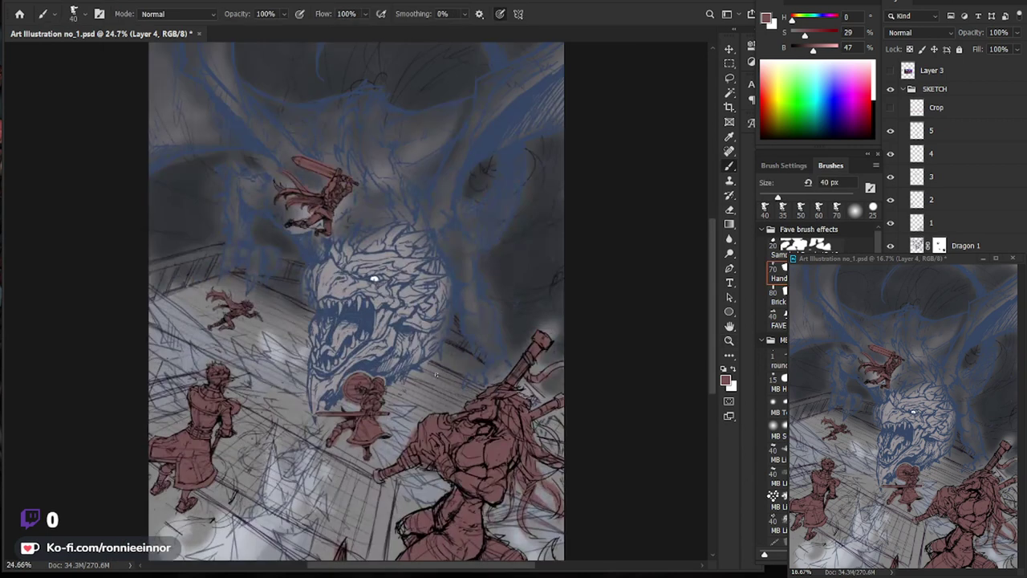
left_click_drag(458, 302, 410, 161)
scroll(434, 308, "down", 1)
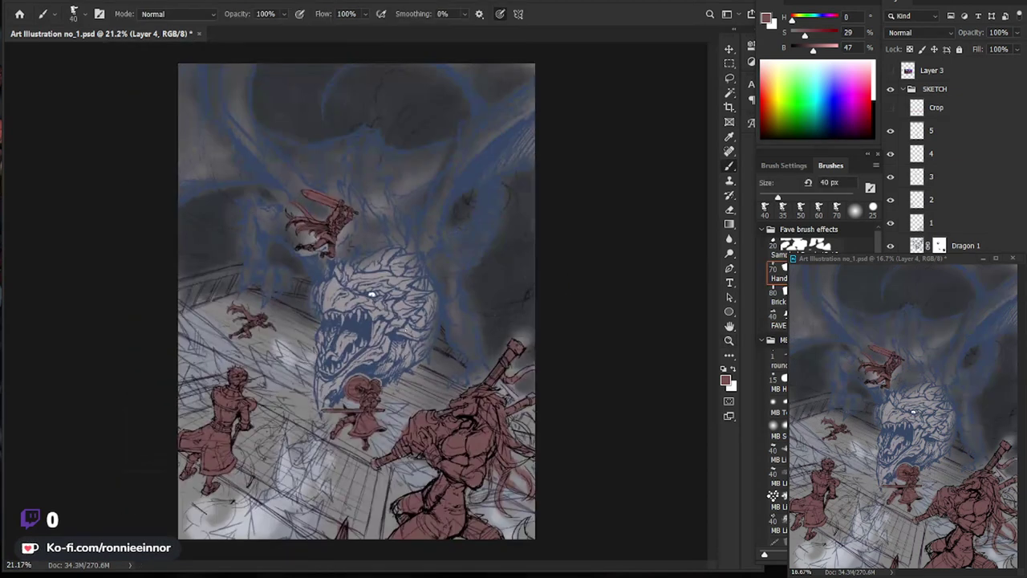
scroll(357, 344, "up", 1)
left_click(375, 281, "alt")
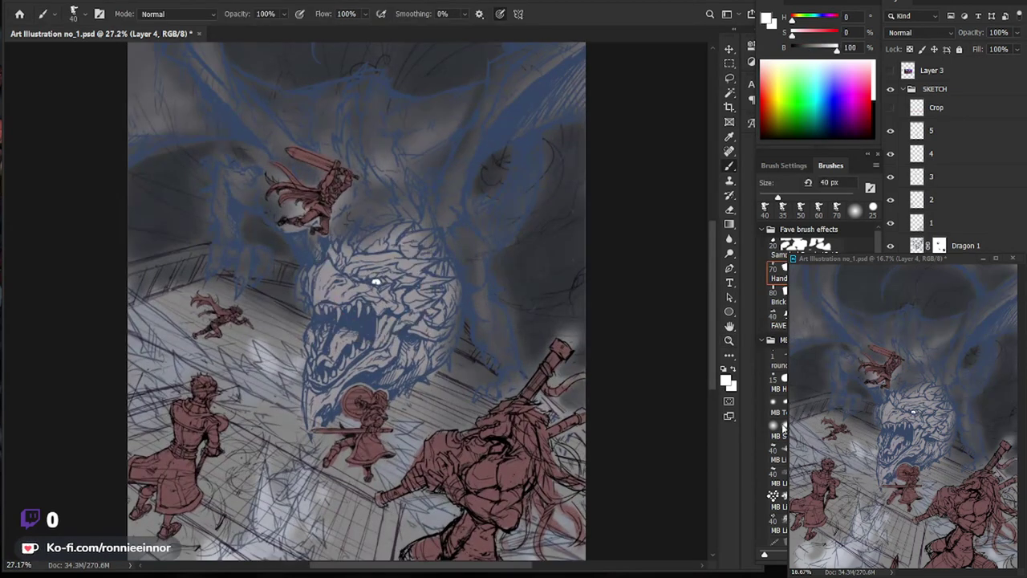
left_click(777, 427)
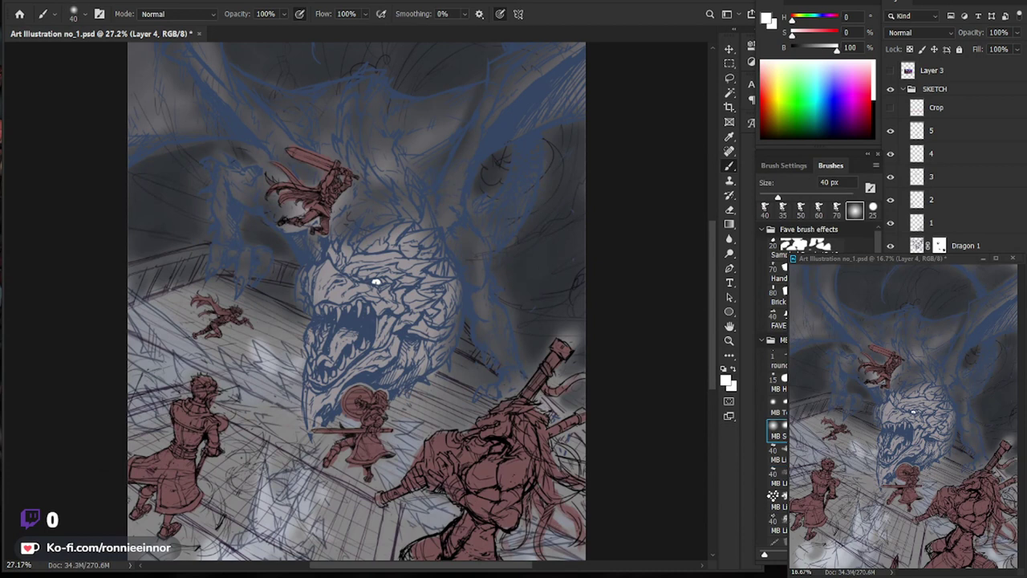
key("bracketright")
key("bracketright")
key("bracketright")
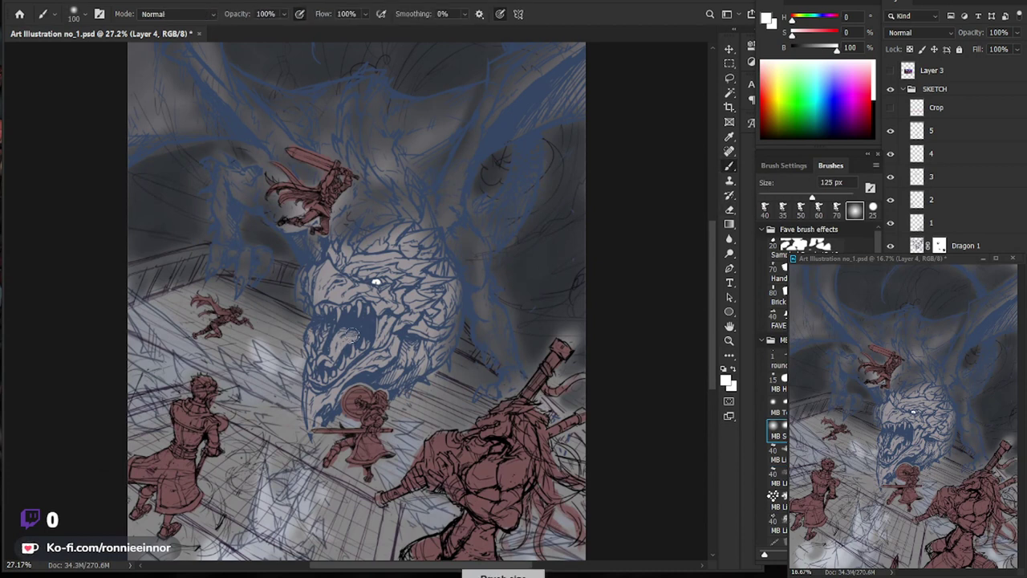
Paint soft white haze into the dragon's mouth and over its face, snout and lower jaw.
left_click_drag(346, 333, 336, 344)
key("bracketright")
mouse_move(317, 277)
left_mouse_down()
mouse_move(309, 299)
mouse_move(365, 299)
mouse_move(401, 313)
left_mouse_up()
left_click_drag(349, 265, 371, 270)
left_click_drag(377, 336, 387, 345)
left_click_drag(347, 377, 313, 413)
Fit the view and add small light highlights on the sword hilt and a figure's head.
key("ctrl+minus")
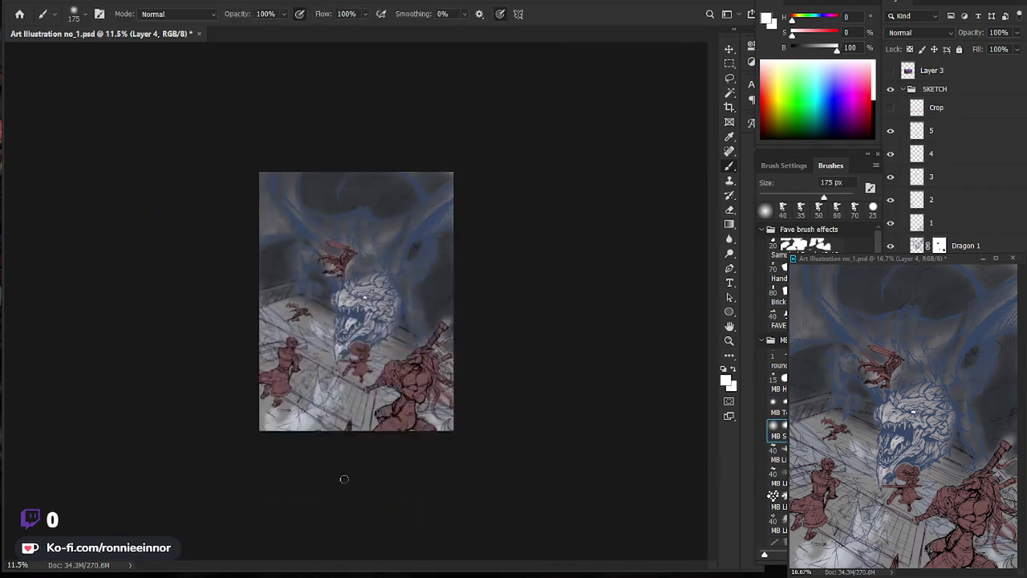
key("ctrl+0")
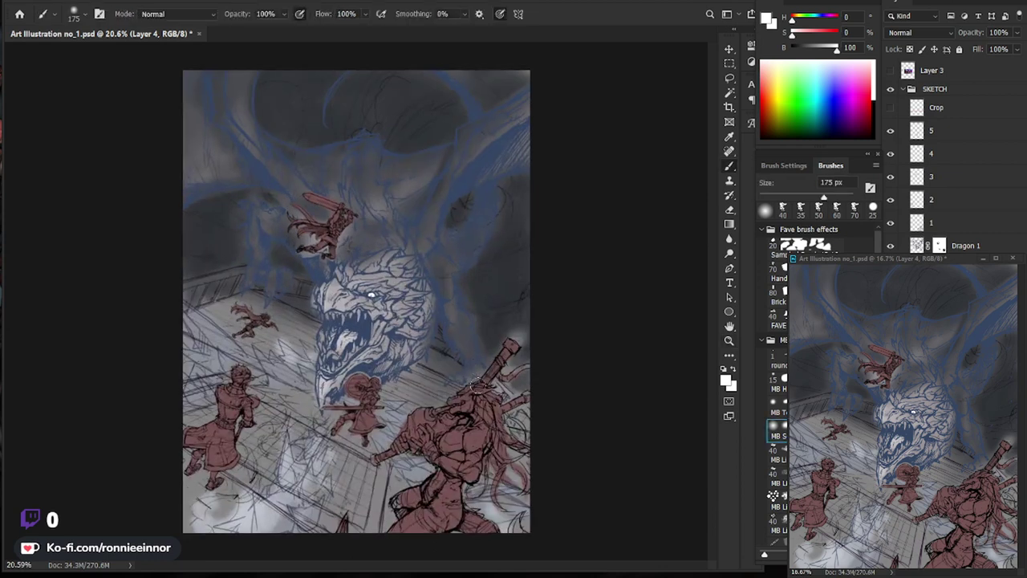
key("bracketleft")
key("bracketleft")
key("bracketleft")
key("bracketleft")
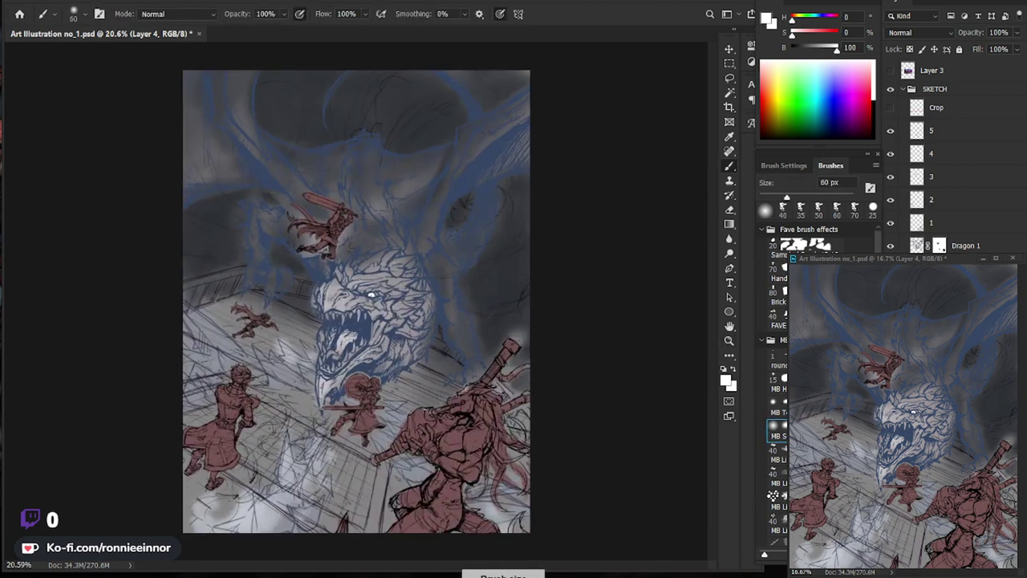
left_click_drag(506, 348, 485, 376)
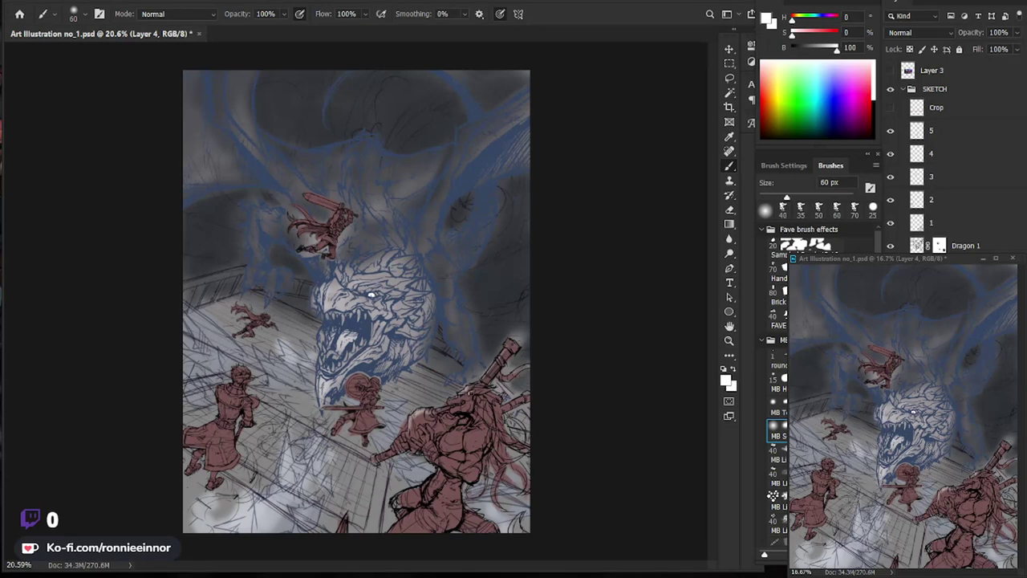
mouse_move(353, 376)
left_mouse_down()
mouse_move(366, 377)
mouse_move(378, 405)
left_mouse_up()
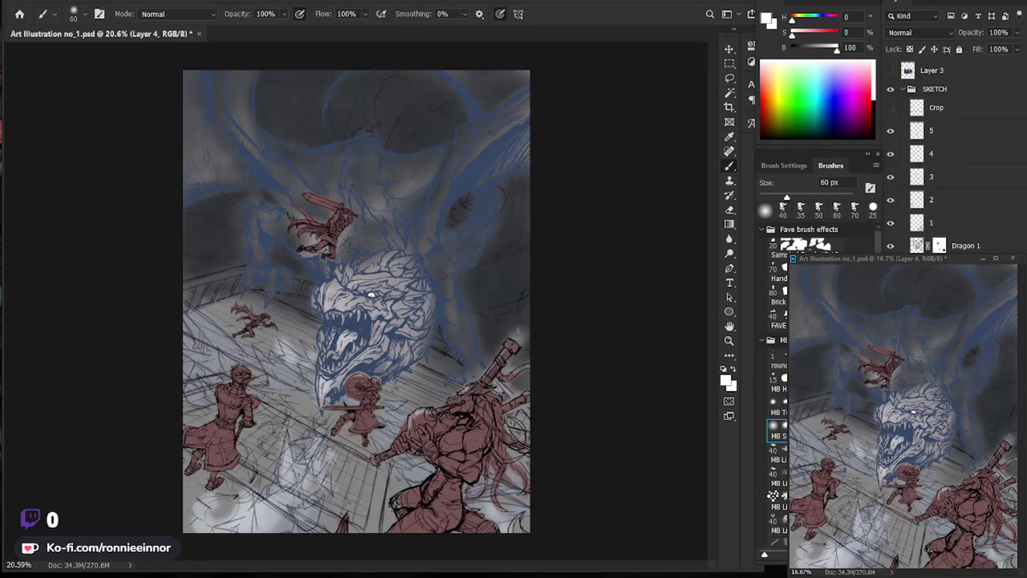
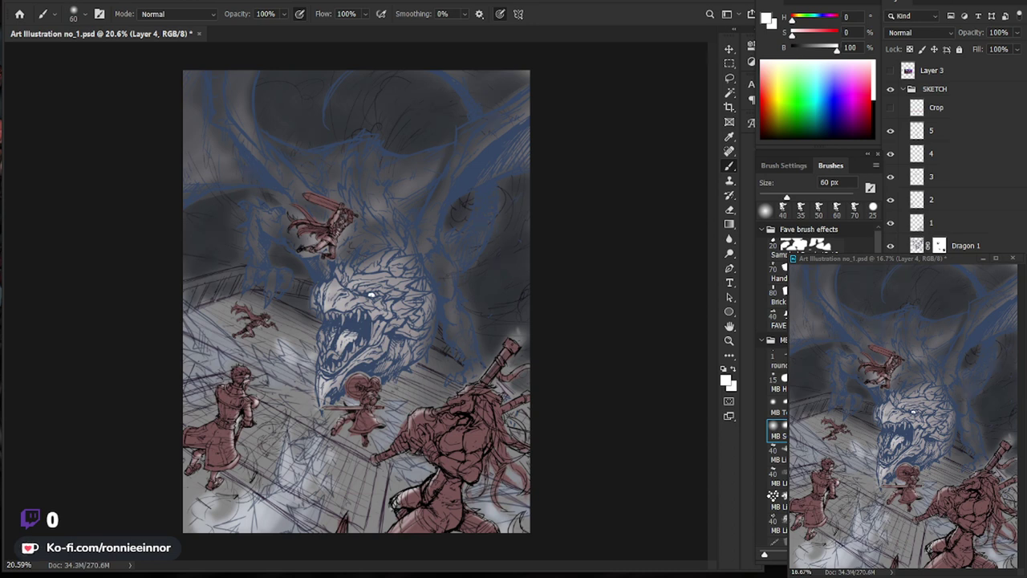
Set the Dragon 1 layer's blend mode to Multiply.
left_click(963, 245)
left_click(921, 32)
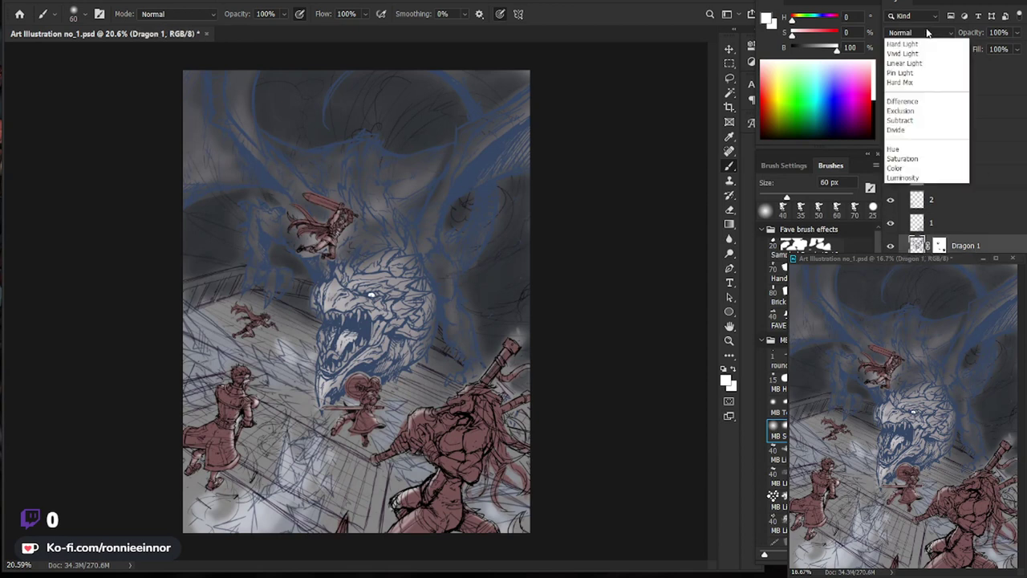
left_click(912, 86)
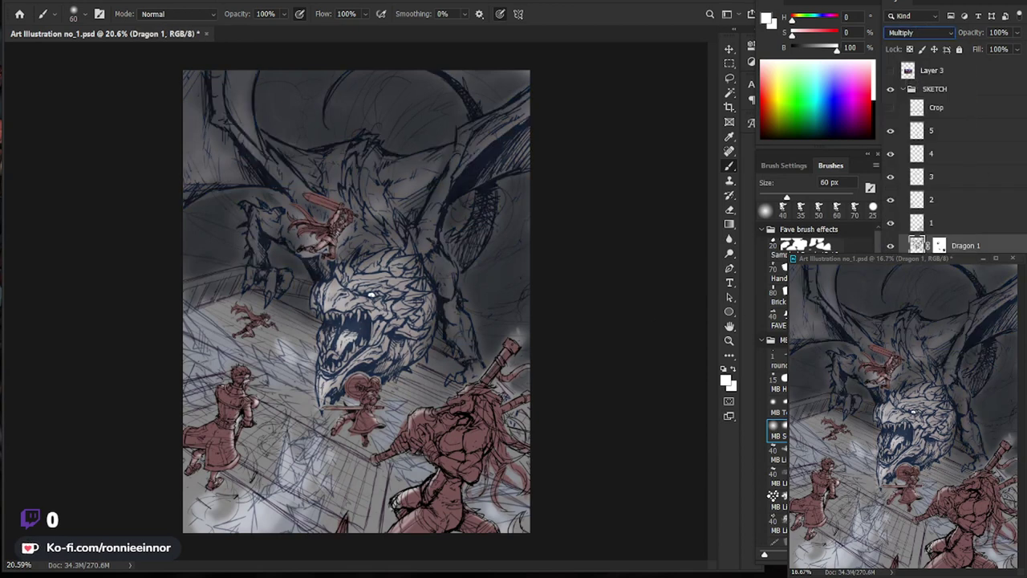
Brighten the dragon with Hue/Saturation at Saturation +36 and Lightness +22.
key("ctrl+u")
mouse_move(706, 419)
left_mouse_down()
mouse_move(725, 423)
mouse_move(690, 394)
mouse_move(728, 396)
left_mouse_up()
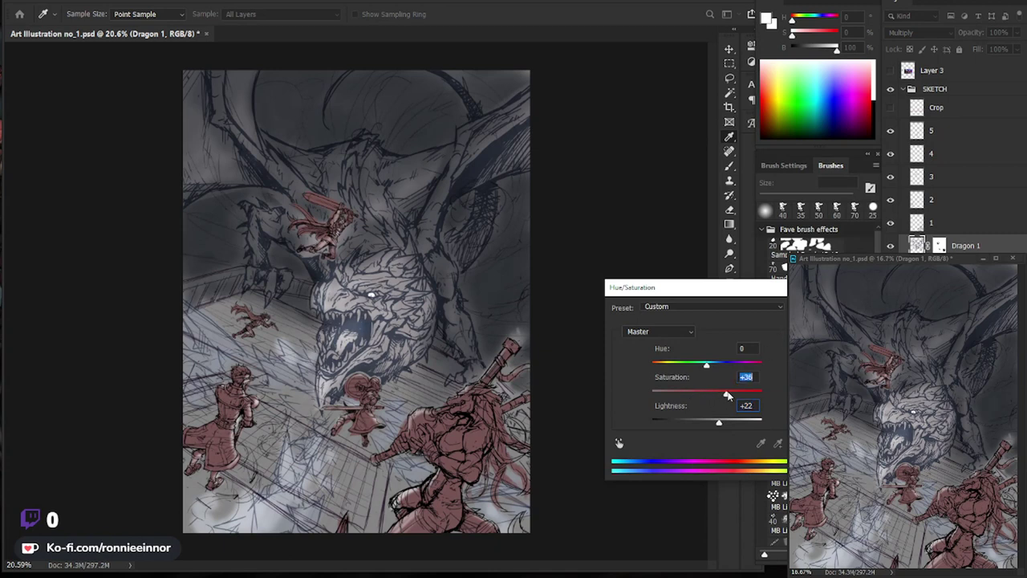
key("Return")
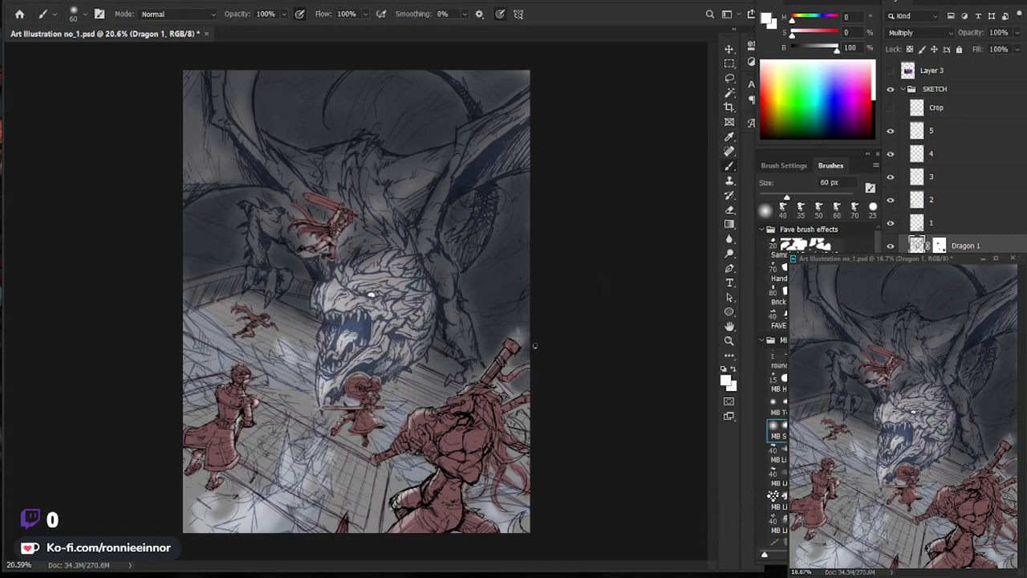
key("z")
left_click_drag(546, 358, 470, 352)
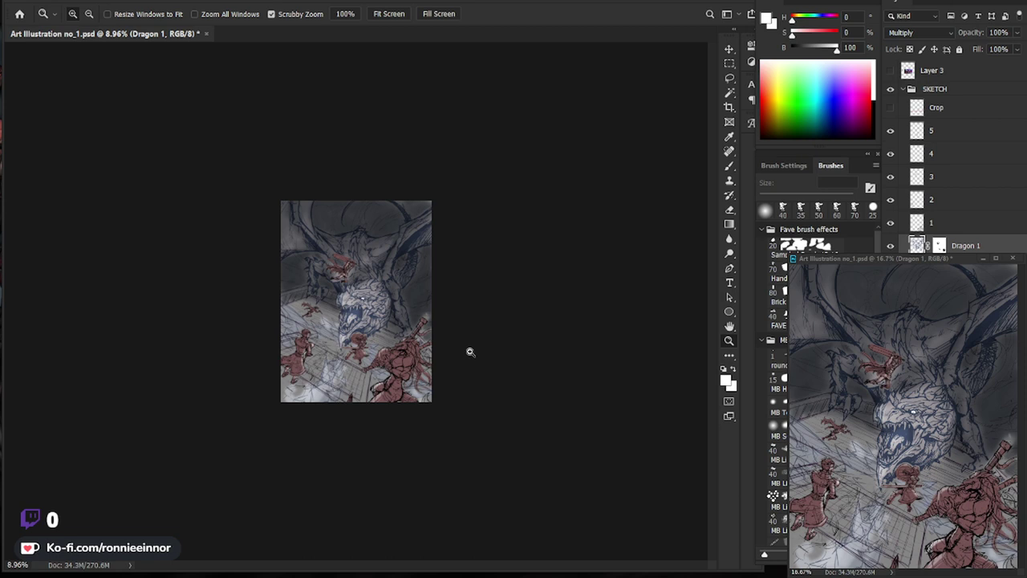
Paint soft light-grey fog over the lower floor, rising toward the hero, on Layer 4.
left_click(429, 420)
left_click_drag(430, 420, 451, 391)
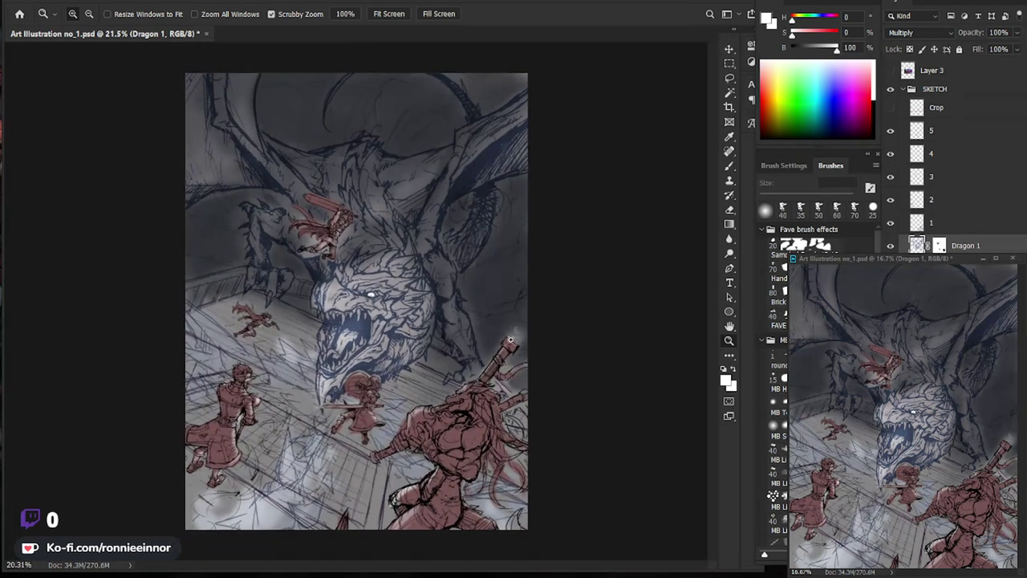
key("b")
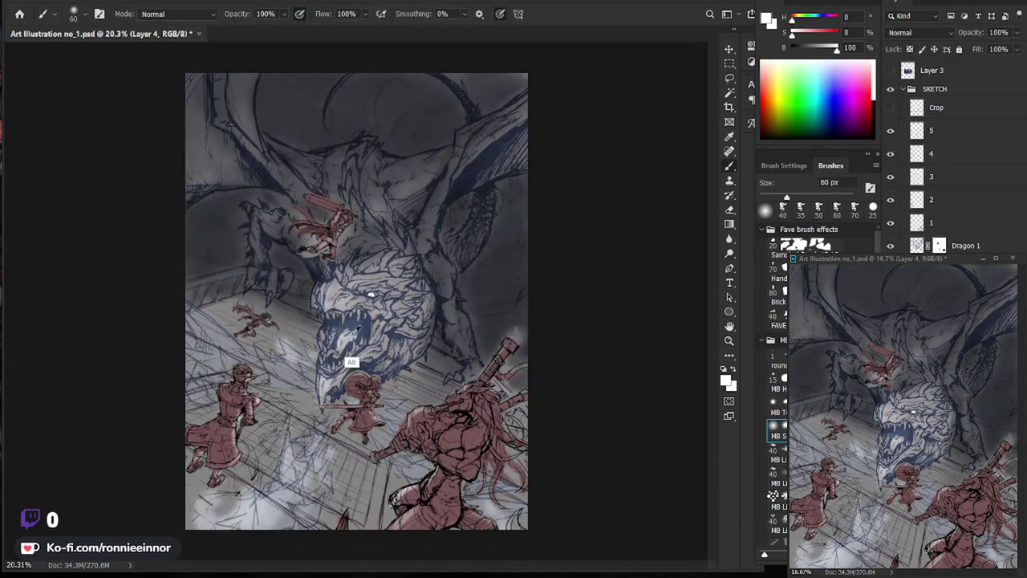
left_click(346, 338, "alt")
key("bracketright")
key("bracketright")
key("bracketright")
key("bracketright")
key("bracketright")
mouse_move(273, 367)
left_mouse_down()
mouse_move(265, 355)
mouse_move(310, 376)
left_mouse_up()
mouse_move(220, 350)
left_mouse_down()
mouse_move(209, 340)
mouse_move(236, 360)
mouse_move(197, 357)
mouse_move(199, 384)
left_mouse_up()
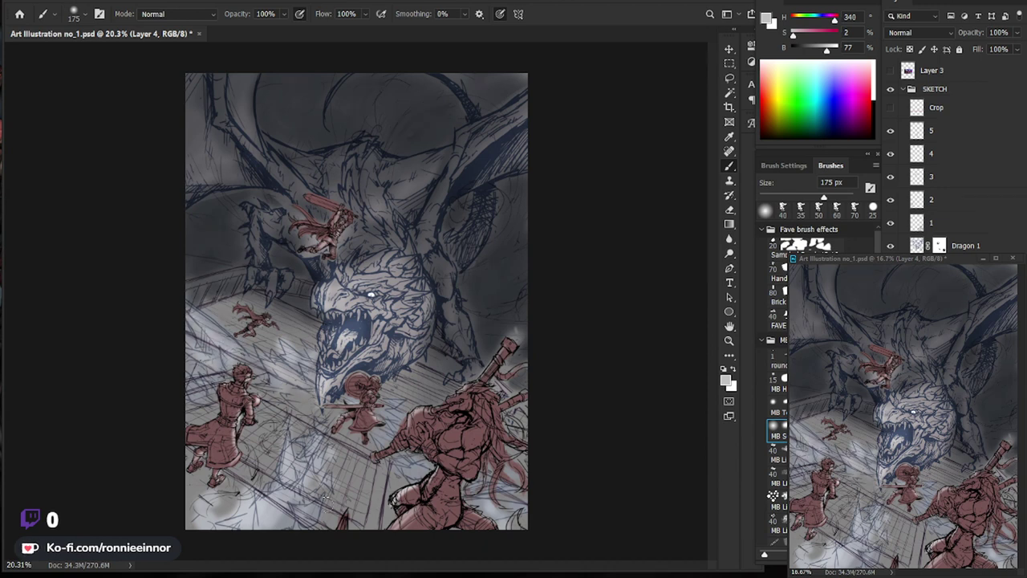
mouse_move(282, 520)
left_mouse_down()
mouse_move(328, 484)
mouse_move(330, 418)
left_mouse_up()
left_click_drag(408, 469, 430, 475)
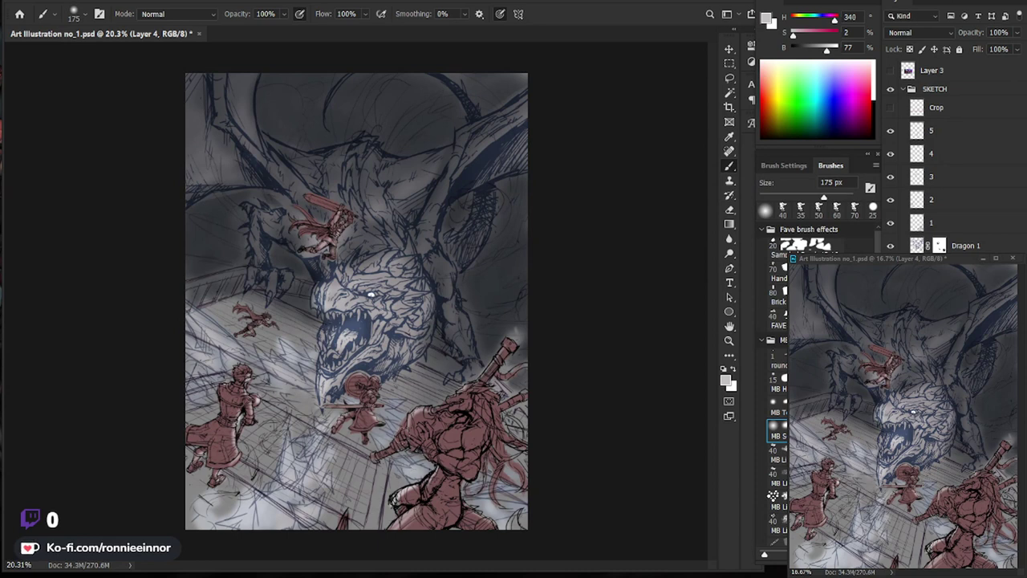
Zoom into the lower scene and undo an accidental move of the Layer 1 sketch.
key("z")
mouse_move(653, 441)
left_mouse_down()
mouse_move(505, 438)
mouse_move(568, 479)
mouse_move(529, 520)
mouse_move(537, 532)
mouse_move(633, 540)
mouse_move(601, 464)
left_mouse_up()
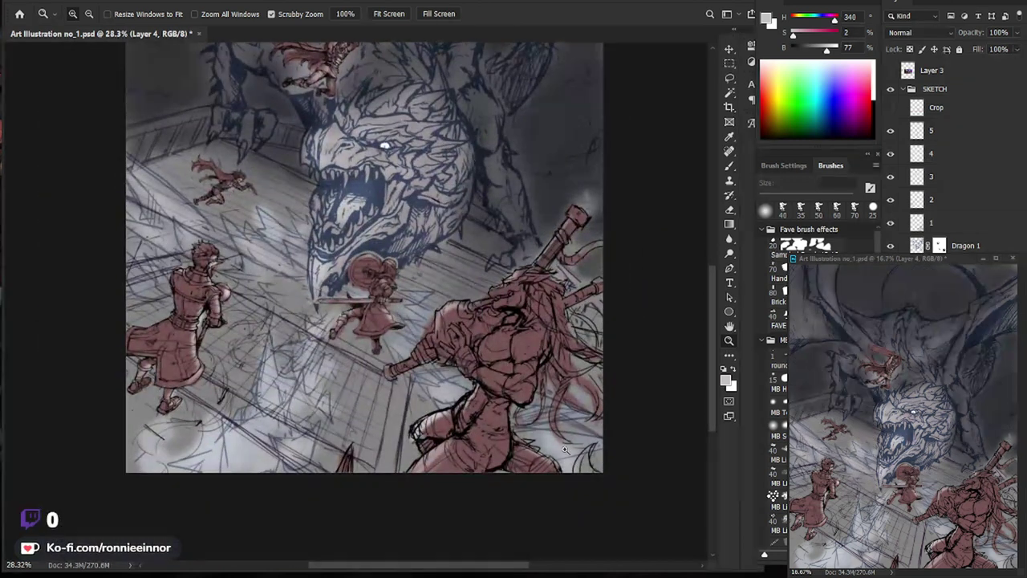
left_click(953, 228)
key("v")
left_click_drag(482, 264, 571, 243)
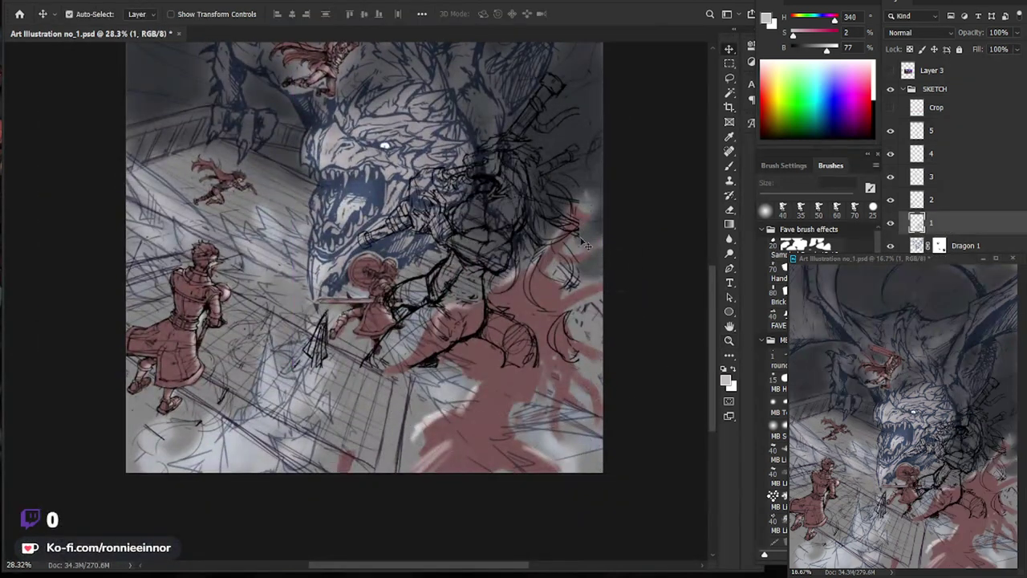
key("ctrl+z")
Zoom out to review the whole illustration and reselect the Dragon 1 layer.
key("z")
left_click_drag(723, 357, 701, 356)
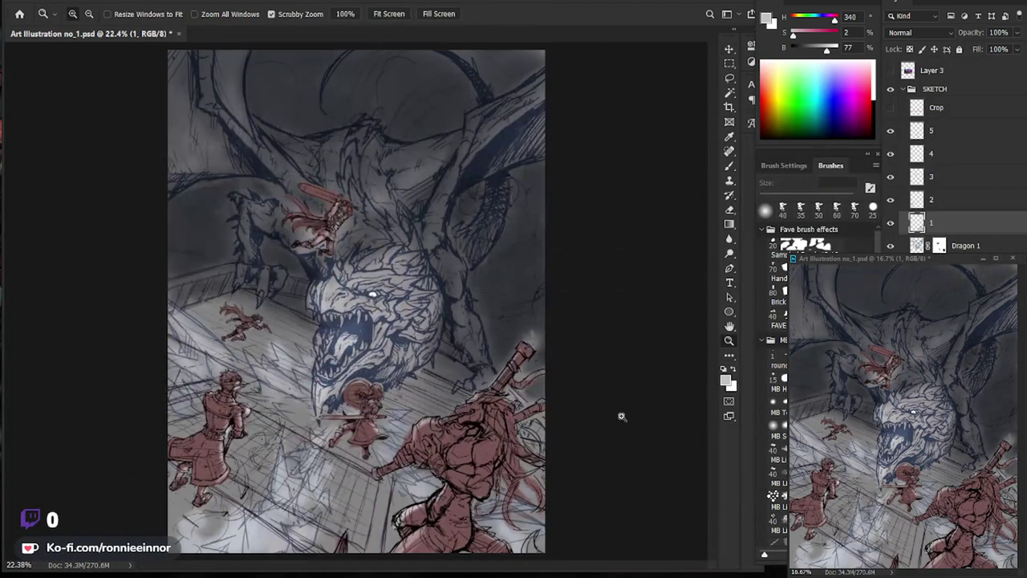
left_click(597, 509, "alt")
left_click_drag(461, 397, 542, 382)
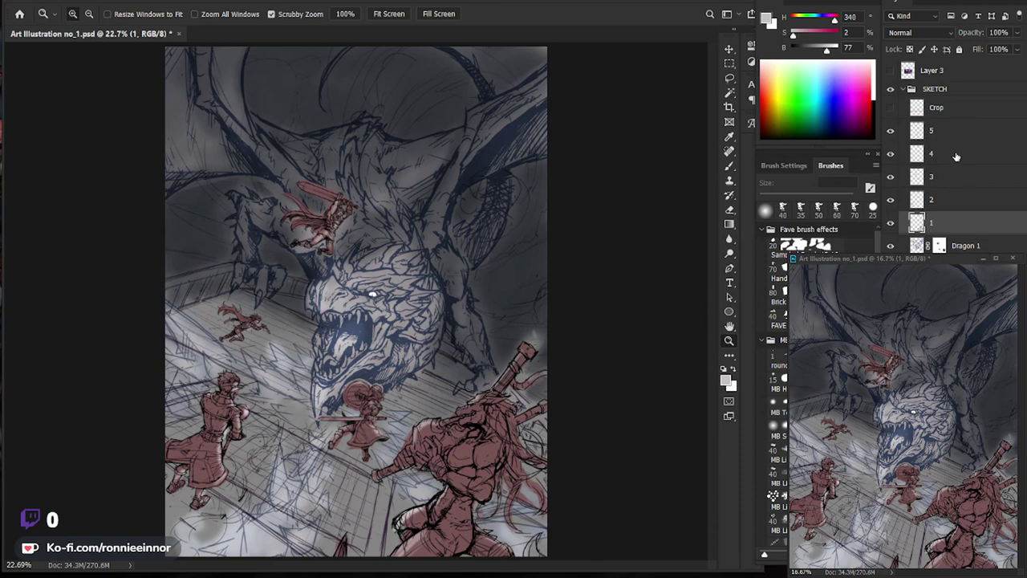
left_click(963, 245)
left_click_drag(385, 298, 418, 296)
key("b")
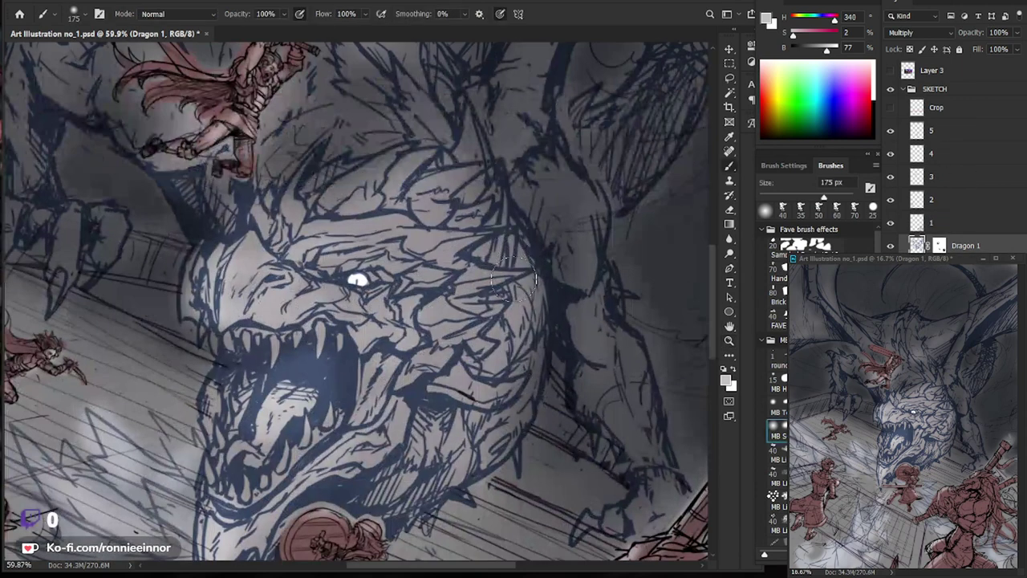
left_click(921, 33)
left_click(907, 36)
left_click(564, 291, "alt")
left_click(921, 33)
left_click(907, 70)
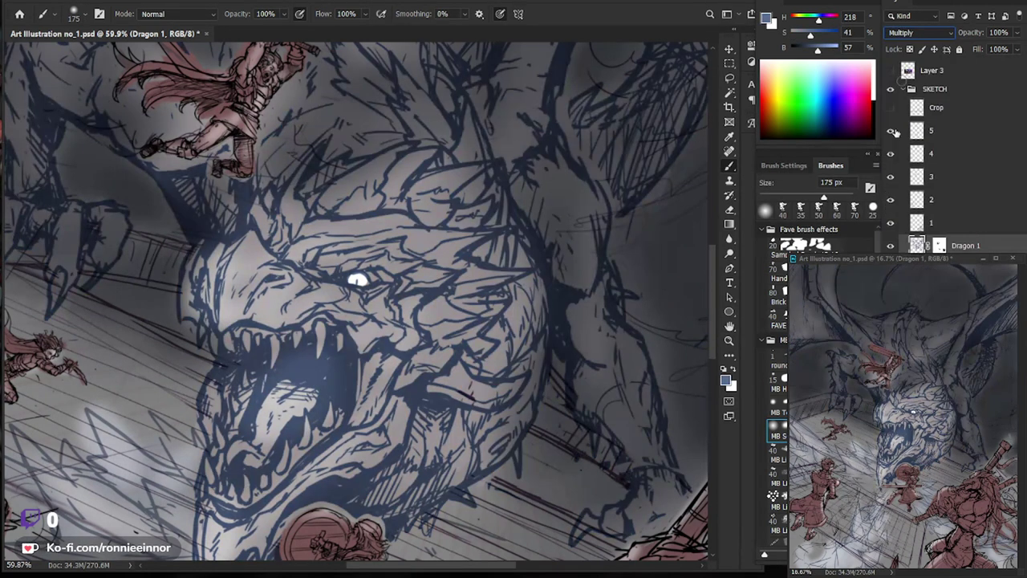
left_click(777, 359)
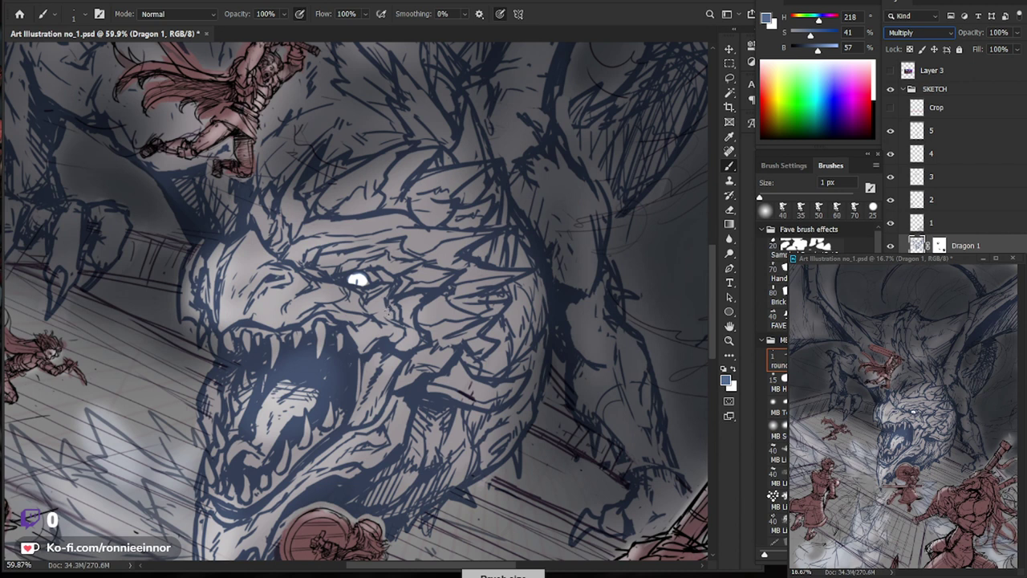
key("e")
key("b")
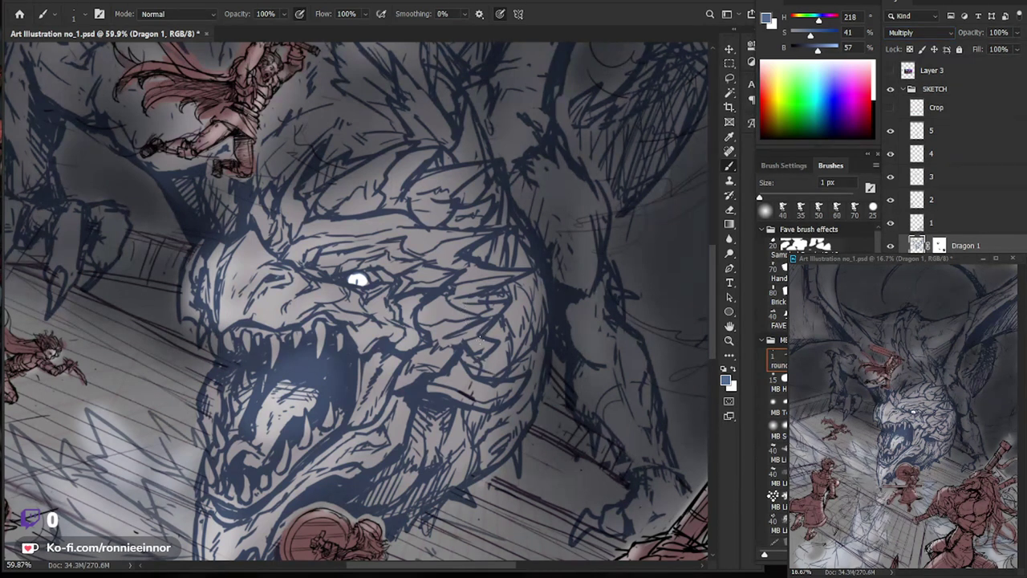
key("z")
scroll(419, 290, "up", 2)
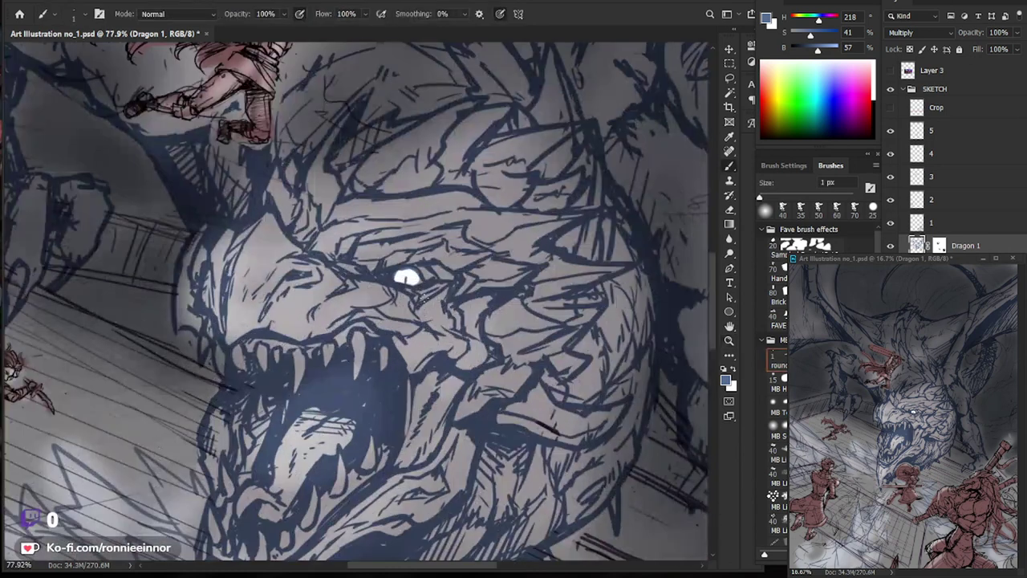
key("b")
key("e")
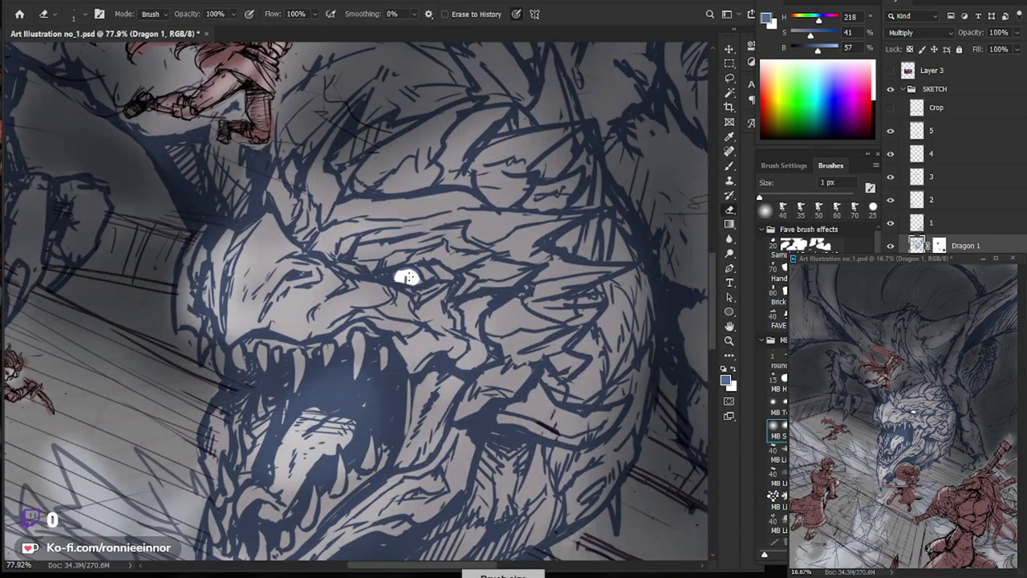
key("bracketright")
key("bracketright")
key("bracketright")
key("comma")
key("comma")
key("comma")
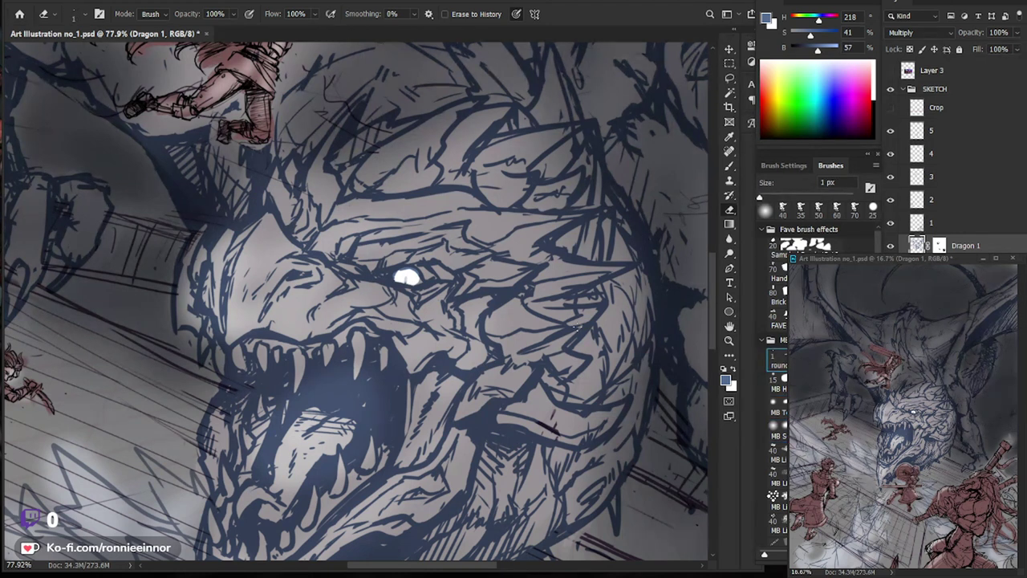
key("b")
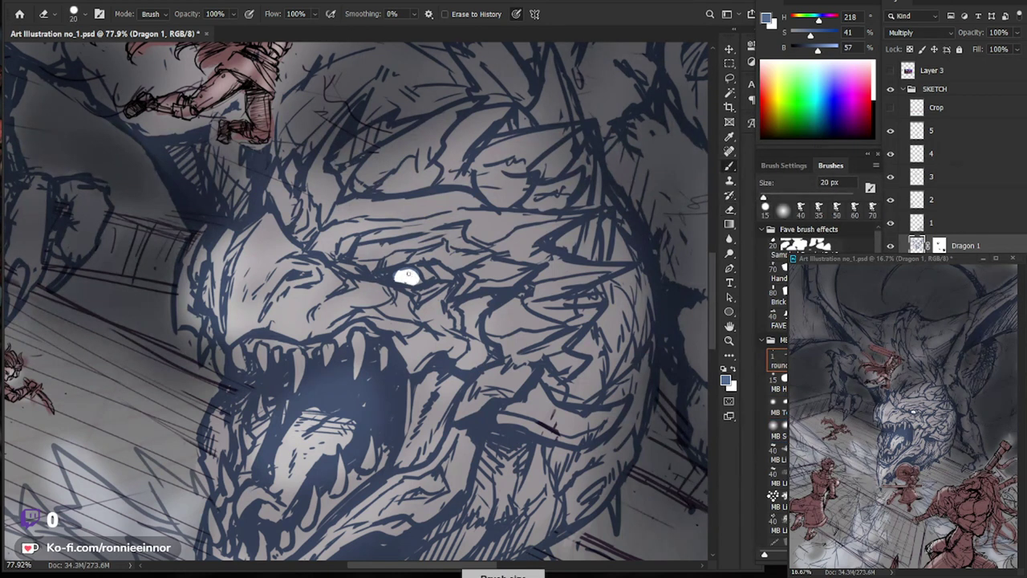
key("z")
key("ctrl+0")
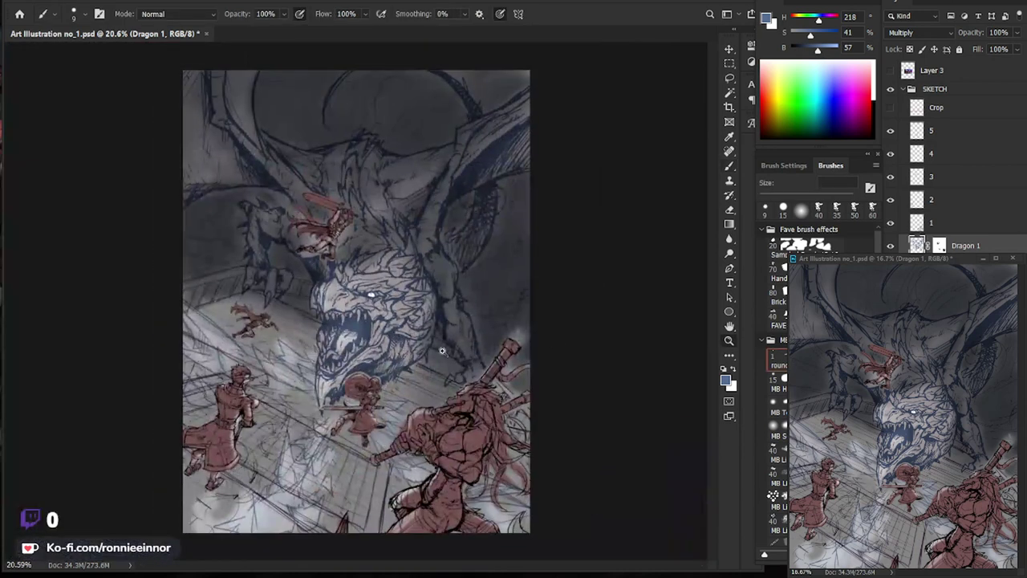
left_click(428, 300)
left_click_drag(375, 277, 426, 277)
key("b")
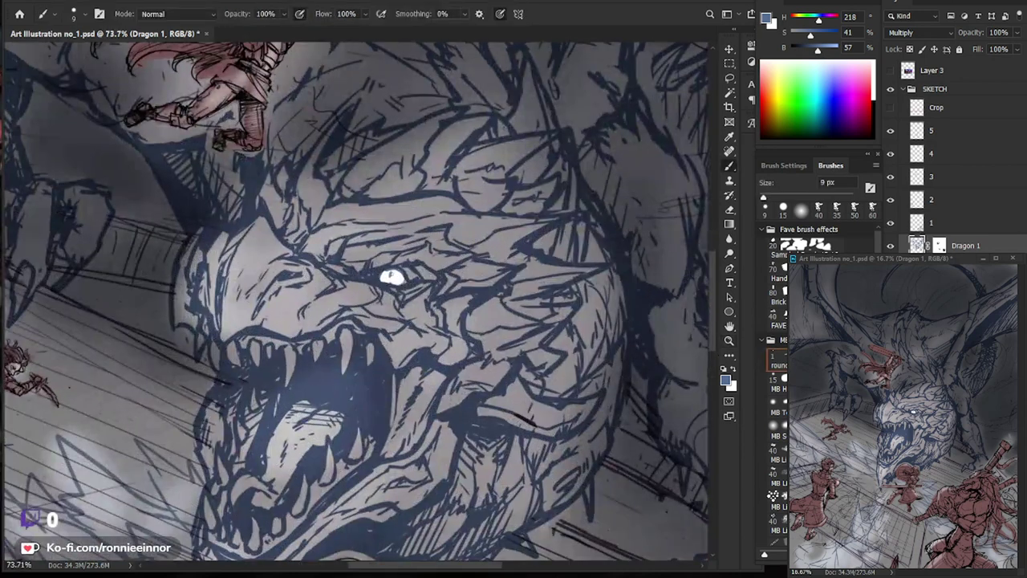
key("z")
key("ctrl+0")
left_click_drag(482, 321, 523, 317)
key("b")
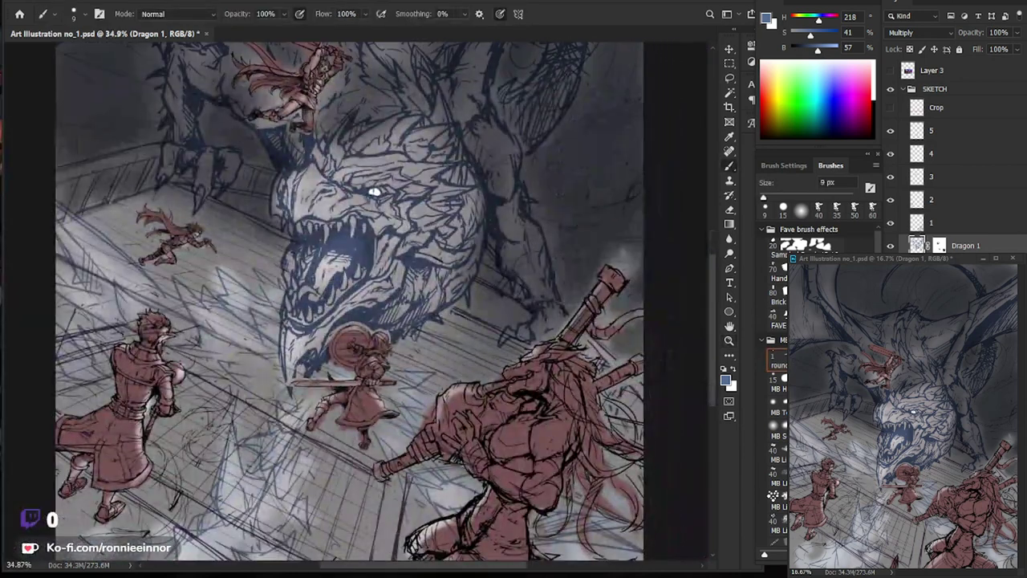
key("z")
key("ctrl+0")
key("b")
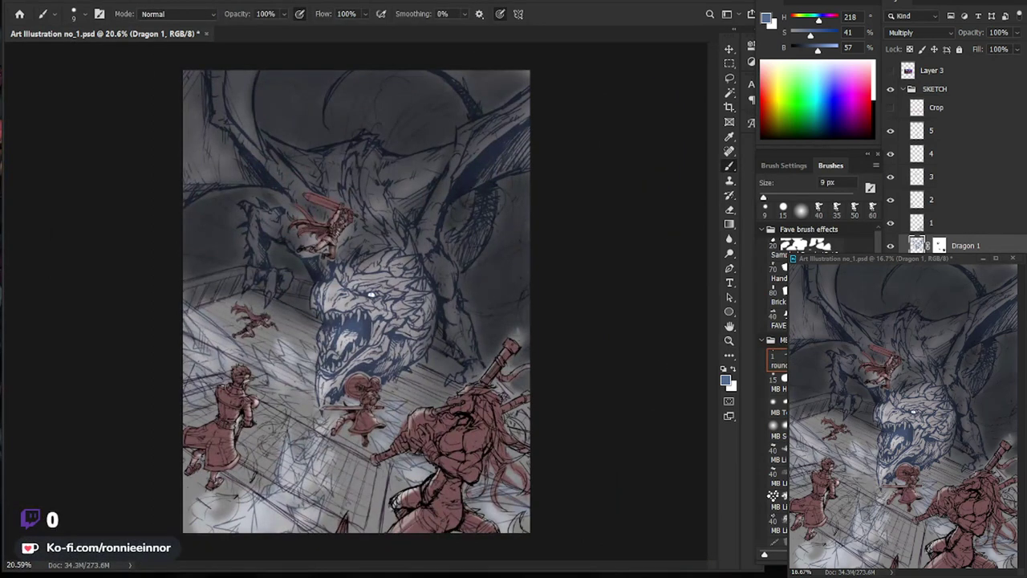
Frame the dragon larger, sample a light grey and enlarge a soft round brush.
key("z")
mouse_move(371, 295)
left_mouse_down()
mouse_move(321, 295)
mouse_move(385, 295)
left_mouse_up()
key("b")
left_click(336, 294, "alt")
key("e")
key("b")
key("bracketright")
key("bracketright")
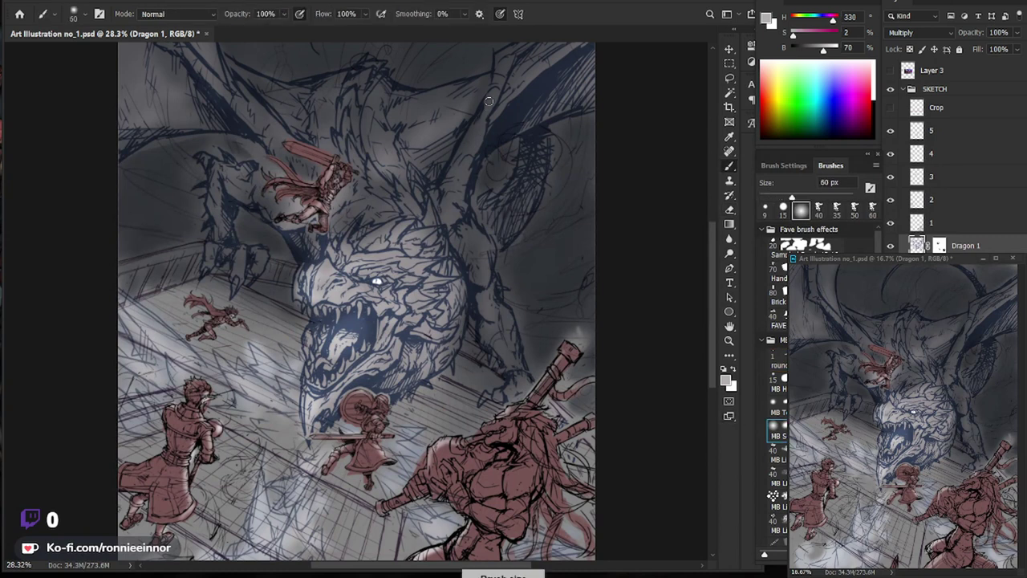
key("bracketright")
key("bracketright")
key("bracketright")
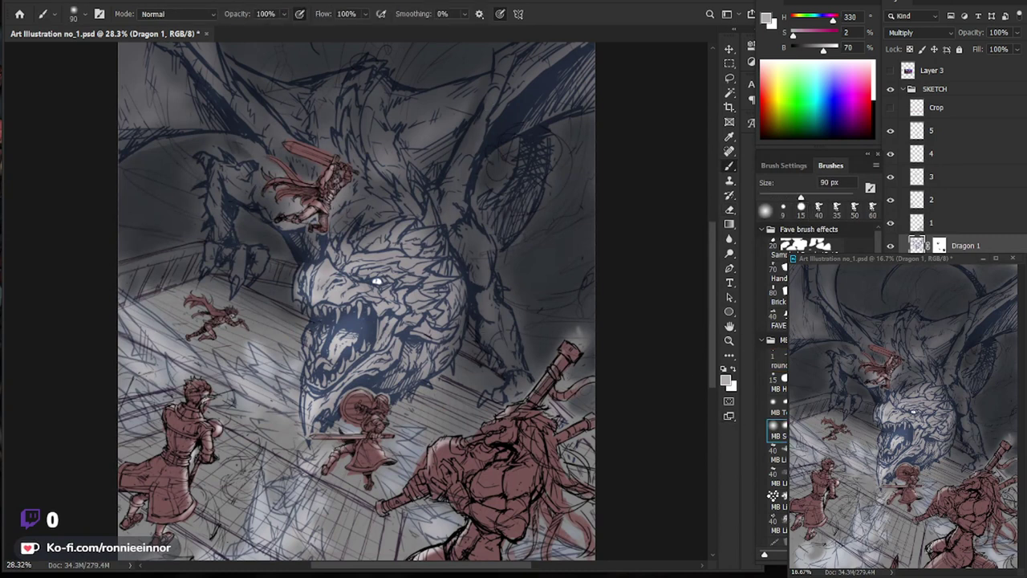
On a new layer, paint light grey haze down the dragon's neck and shoulder.
key("ctrl+shift+alt+n")
left_click_drag(483, 113, 447, 231)
key("bracketright")
key("bracketright")
key("bracketright")
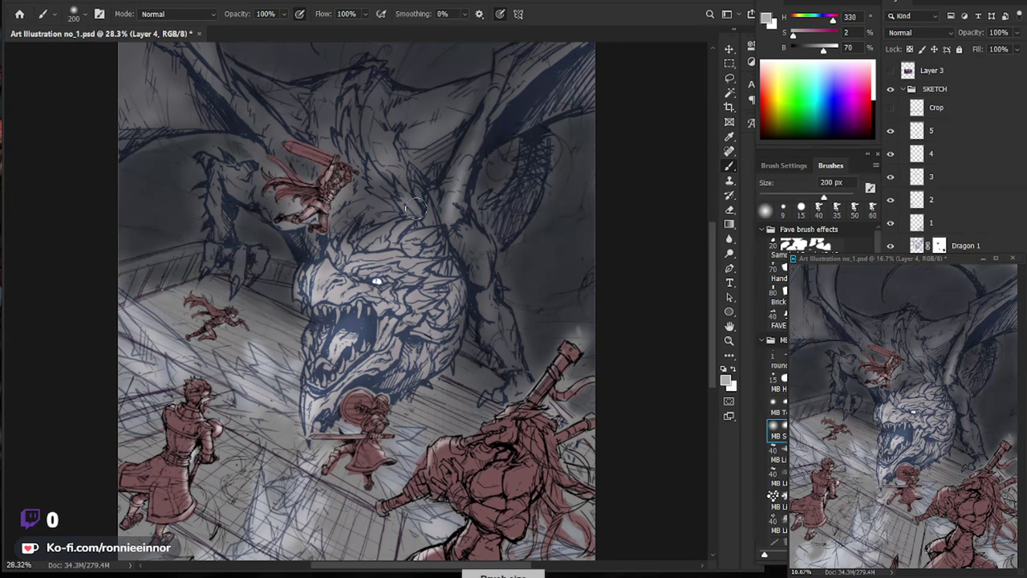
left_click_drag(469, 254, 470, 315)
Shade under the dragon's jaw with a smaller brush and dark blue-grey sampled from the dragon.
key("bracketleft")
key("bracketleft")
key("bracketleft")
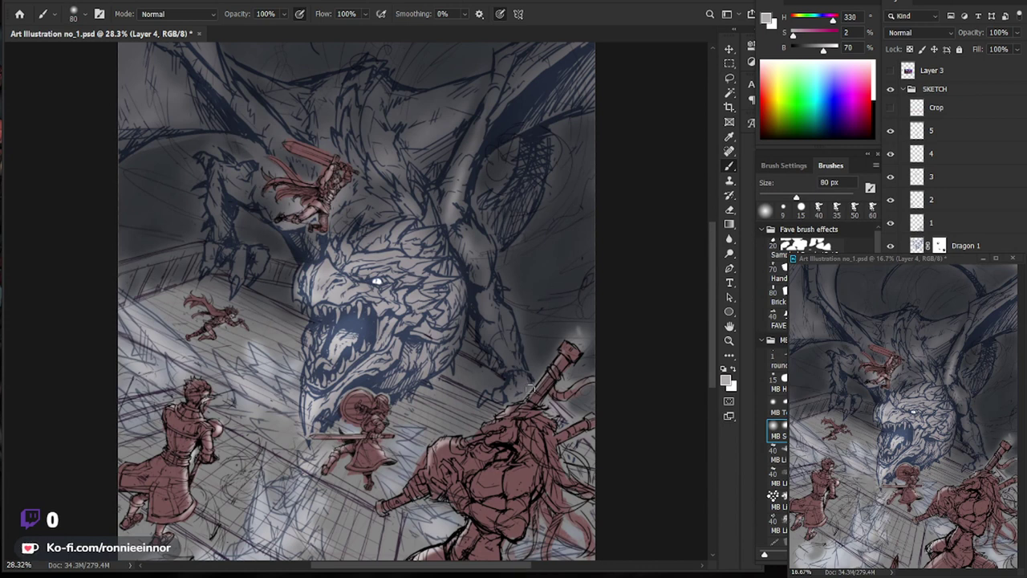
left_click(544, 265, "alt")
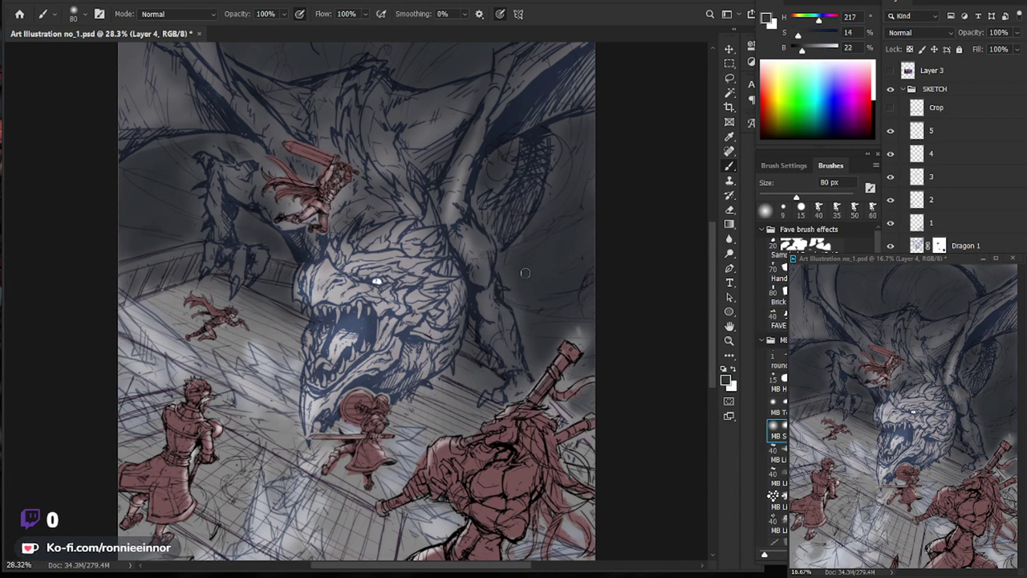
left_click_drag(419, 350, 400, 385)
mouse_move(428, 350)
left_mouse_down()
mouse_move(465, 330)
mouse_move(401, 394)
left_mouse_up()
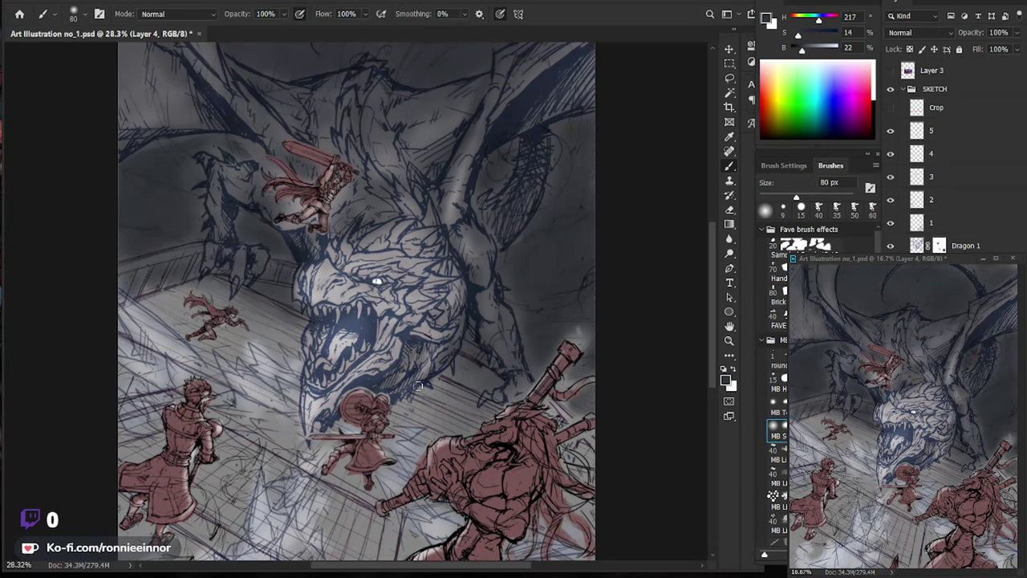
scroll(367, 418, "down", 5)
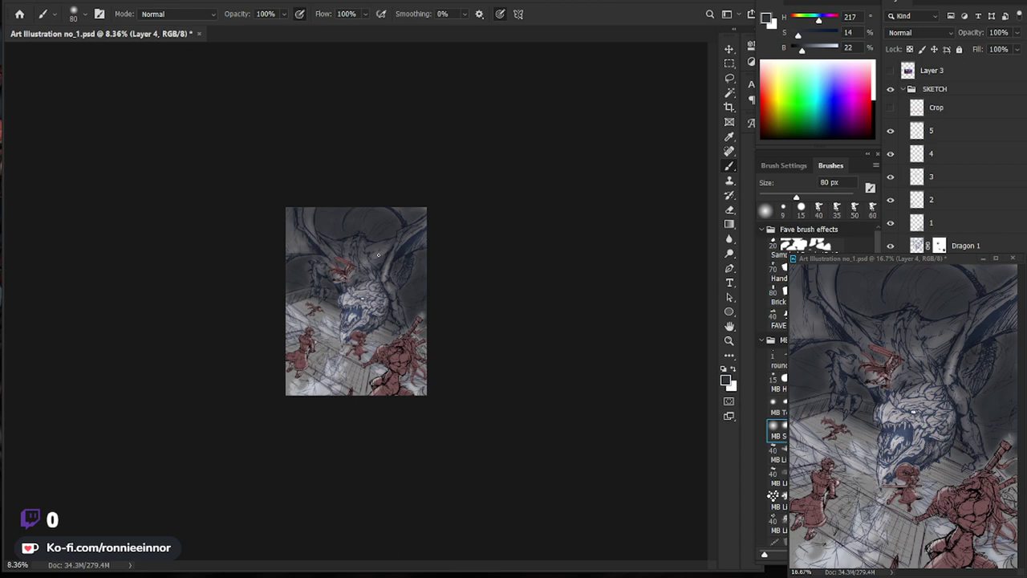
key("z")
left_click_drag(382, 259, 422, 232)
left_click_drag(481, 300, 497, 429)
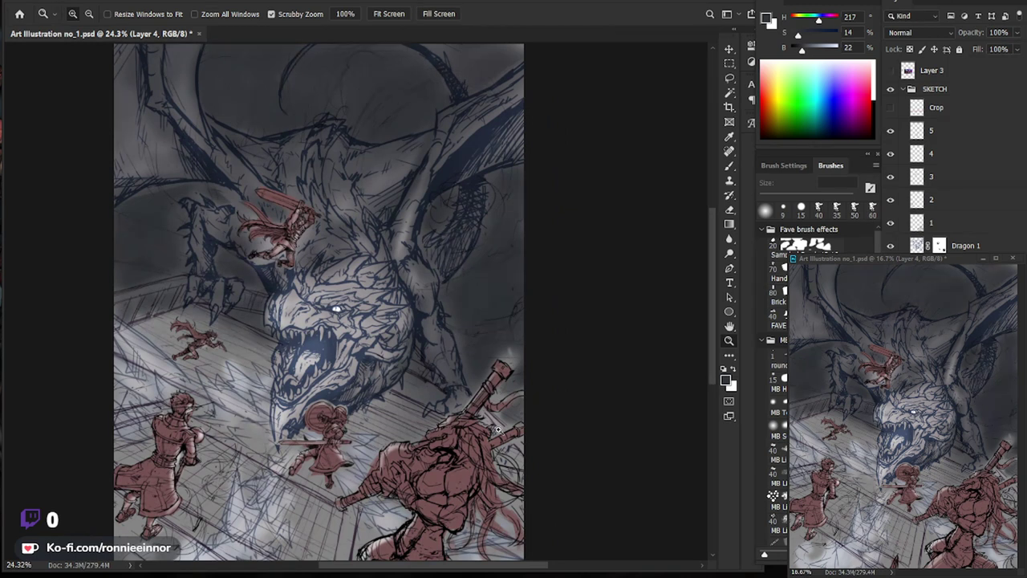
left_click_drag(337, 230, 363, 224)
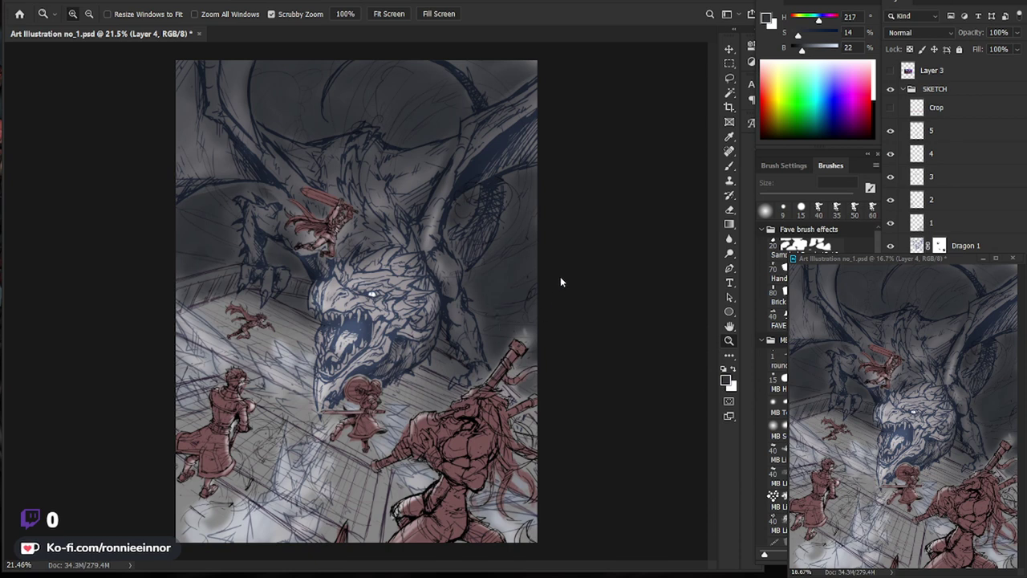
left_click_drag(555, 253, 513, 256)
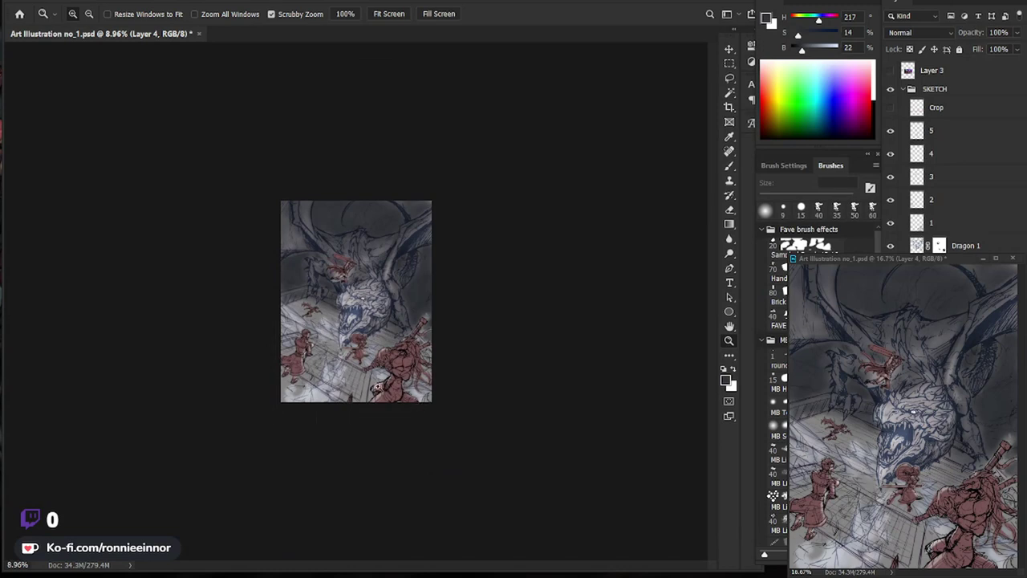
left_click_drag(377, 386, 395, 414)
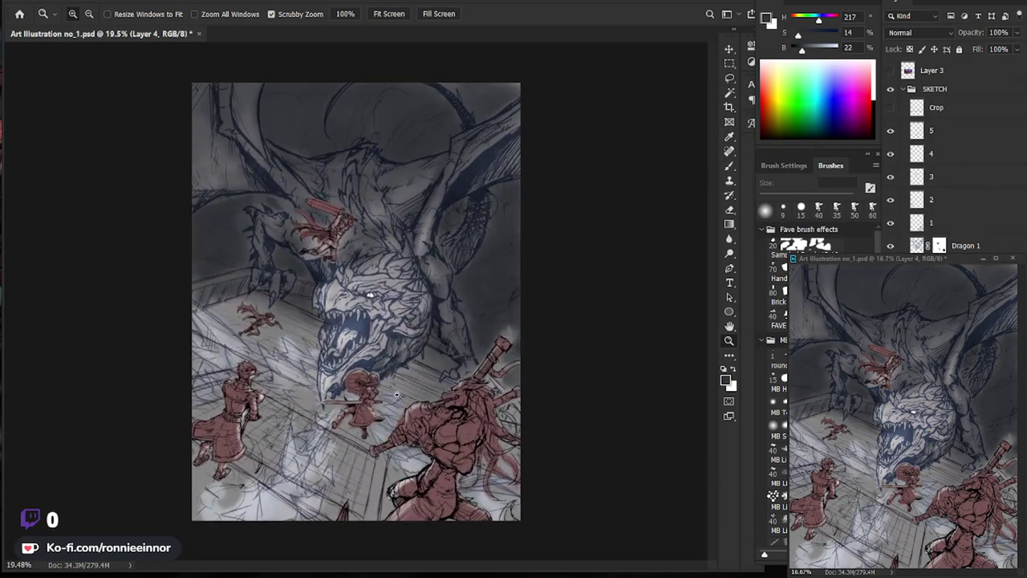
left_click_drag(363, 288, 319, 183)
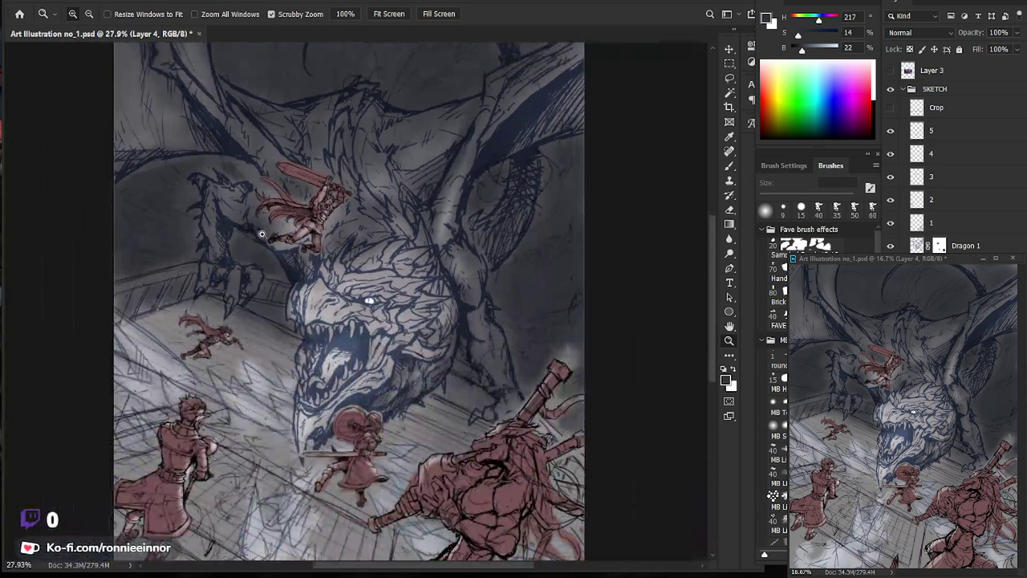
left_click_drag(320, 183, 273, 186)
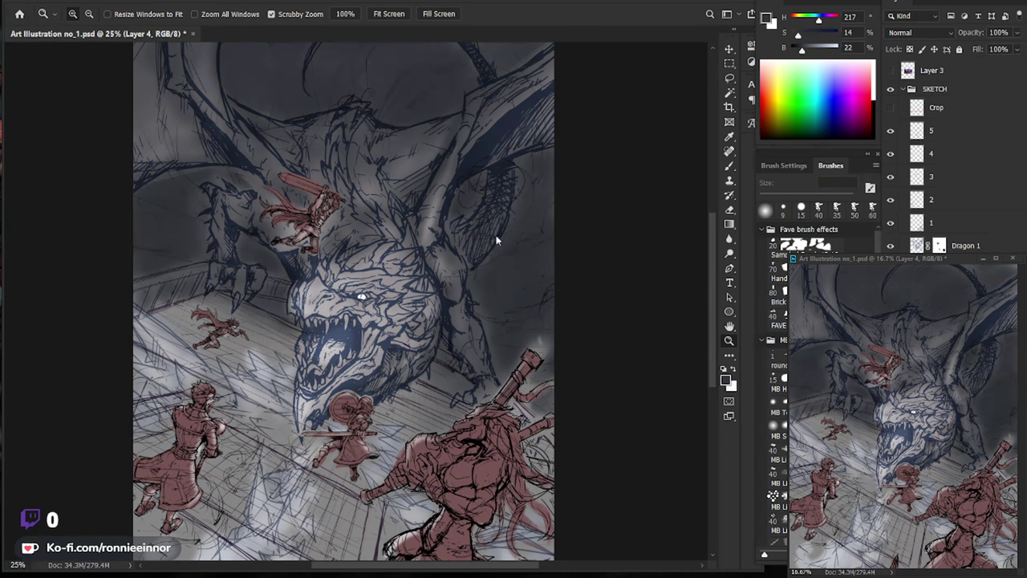
left_click_drag(361, 208, 371, 162)
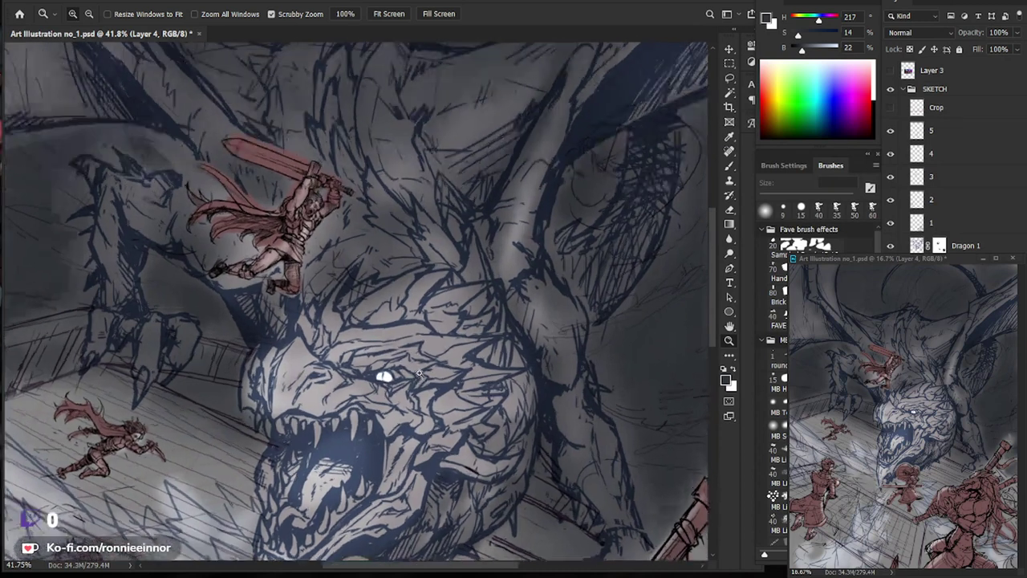
left_click_drag(410, 321, 405, 371)
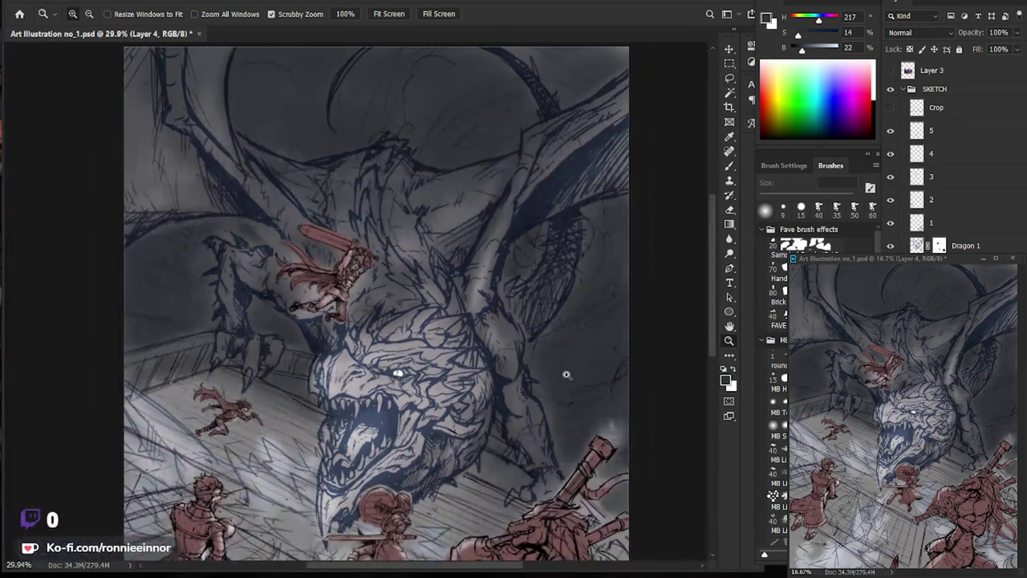
left_click_drag(582, 354, 648, 360)
left_click_drag(713, 341, 704, 278)
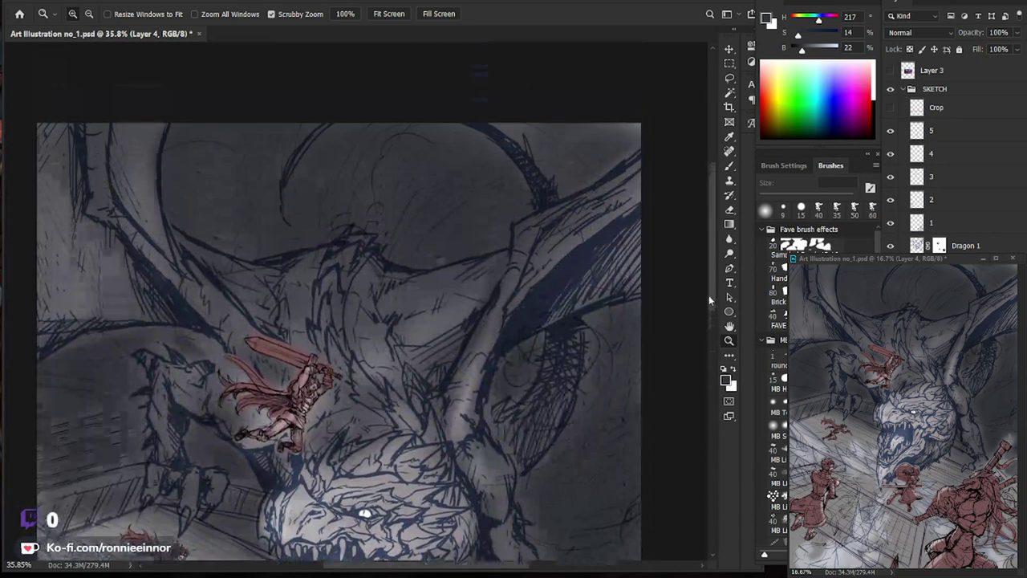
scroll(704, 283, "down", 2)
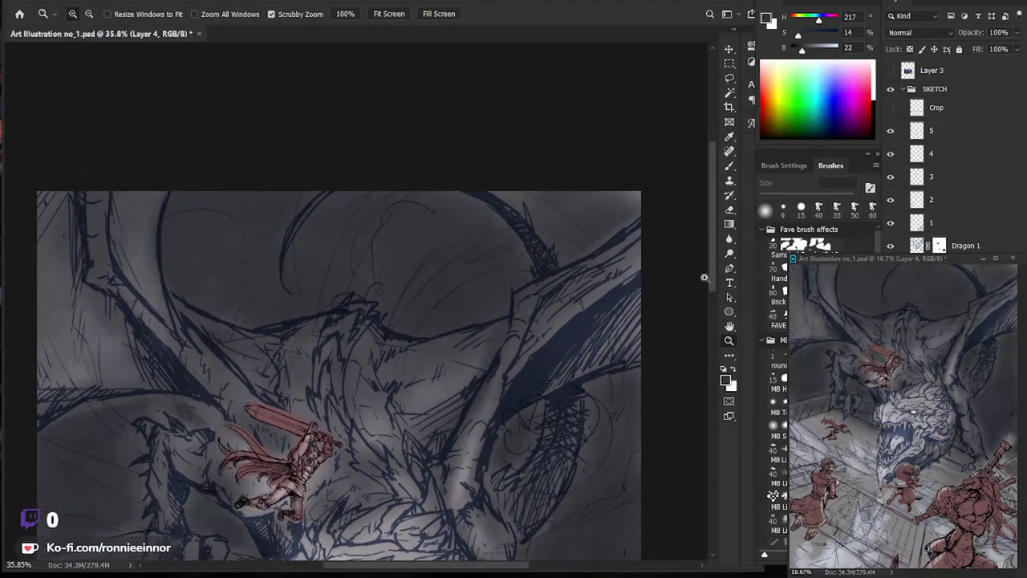
mouse_move(704, 283)
left_mouse_down()
mouse_move(707, 405)
mouse_move(705, 368)
left_mouse_up()
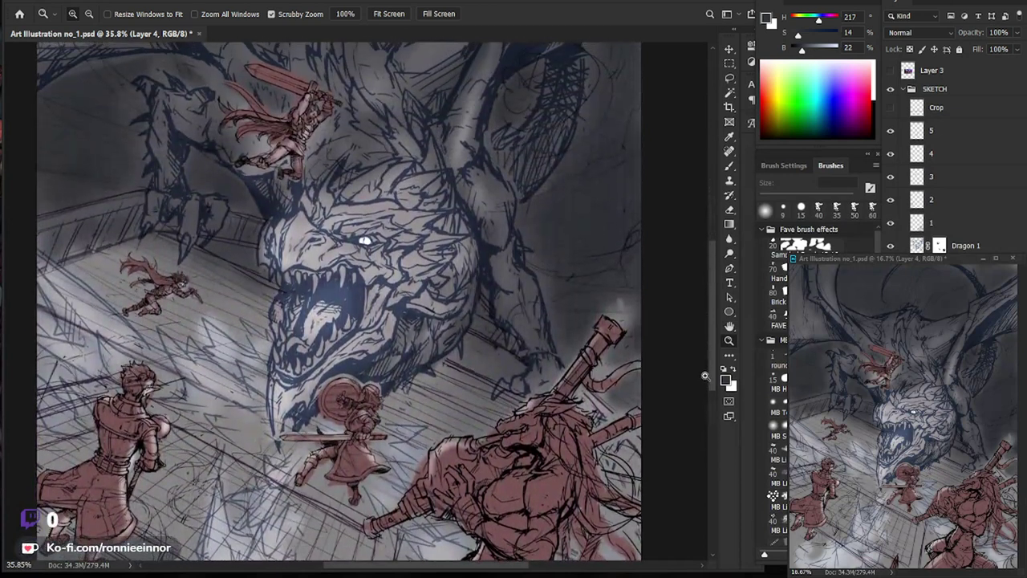